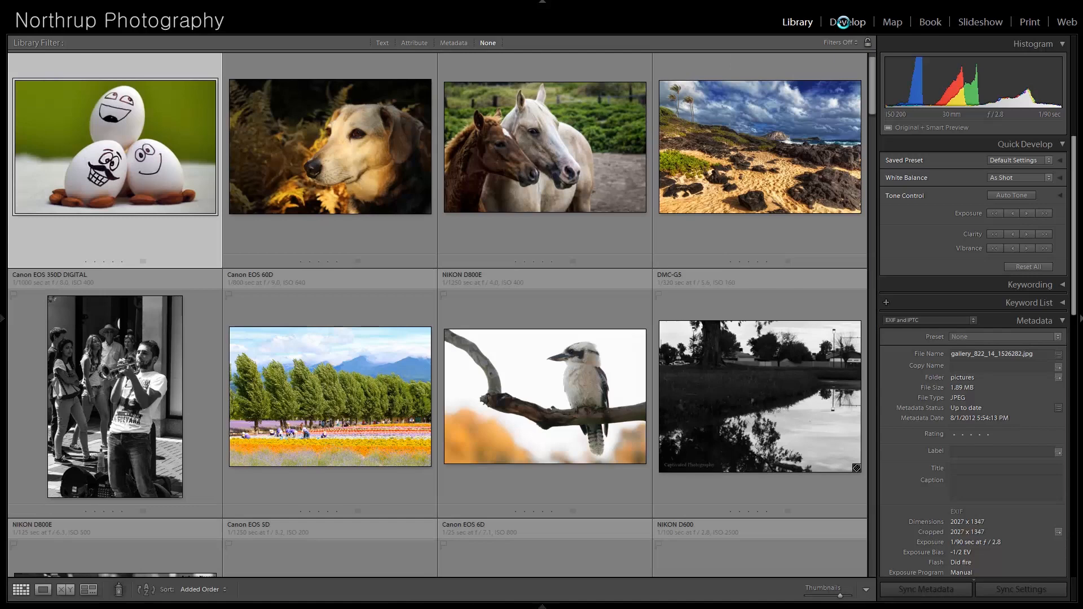
Open the stacked eggs photo in the Develop module with the navigator and collections panel hidden, and inspect the upper egg up close.
click(843, 22)
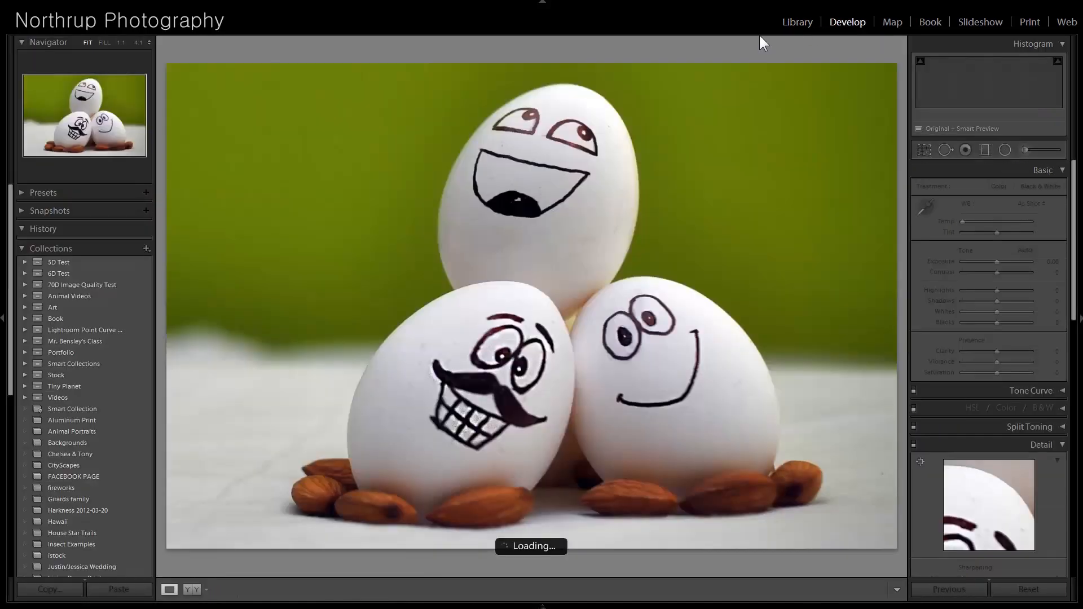
click(4, 319)
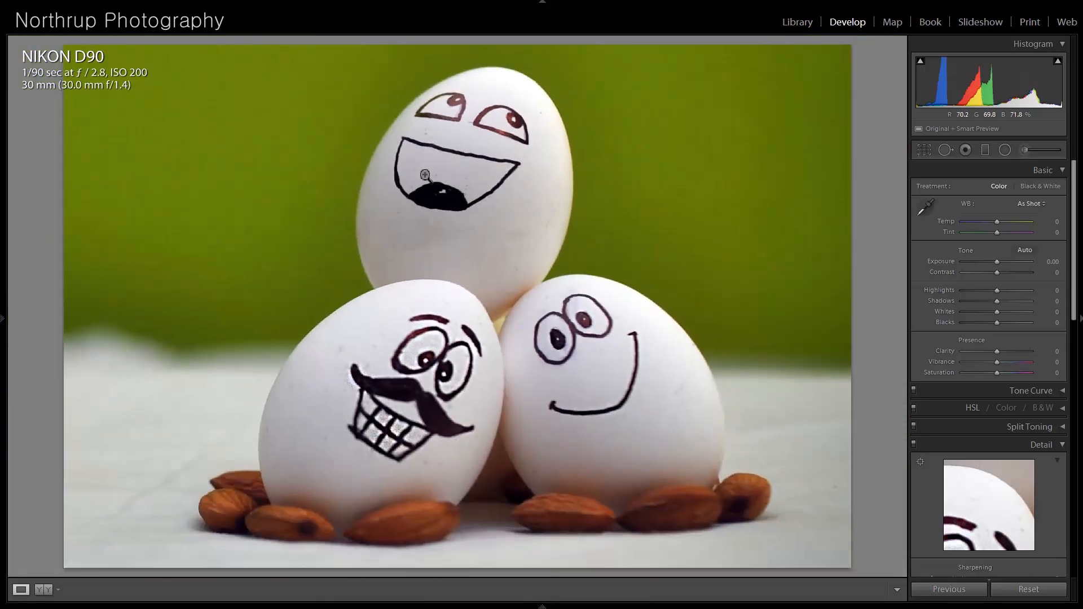
click(373, 166)
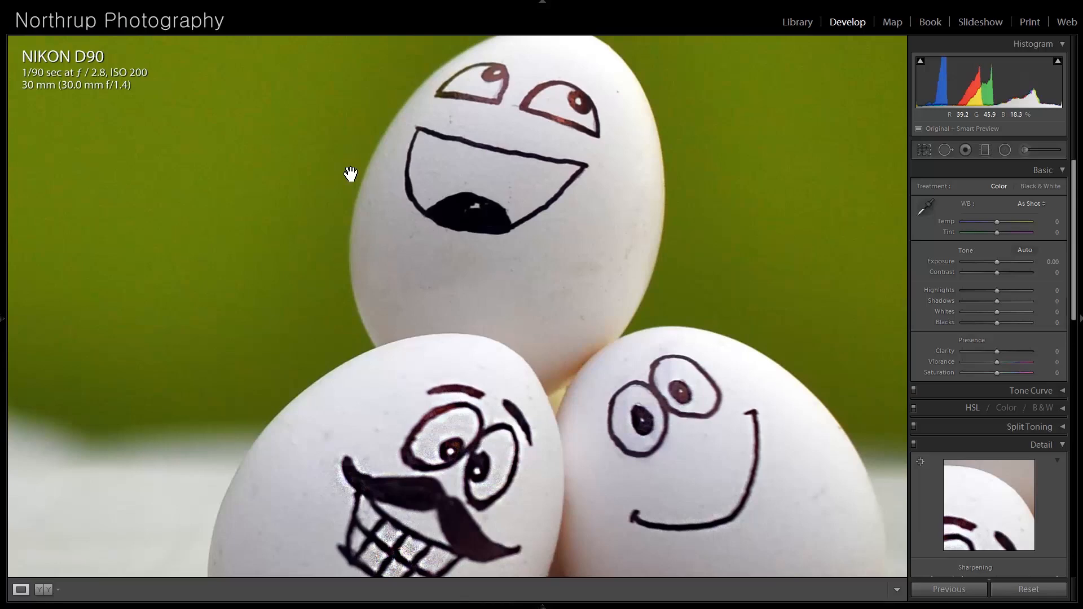
drag(350, 174, 462, 242)
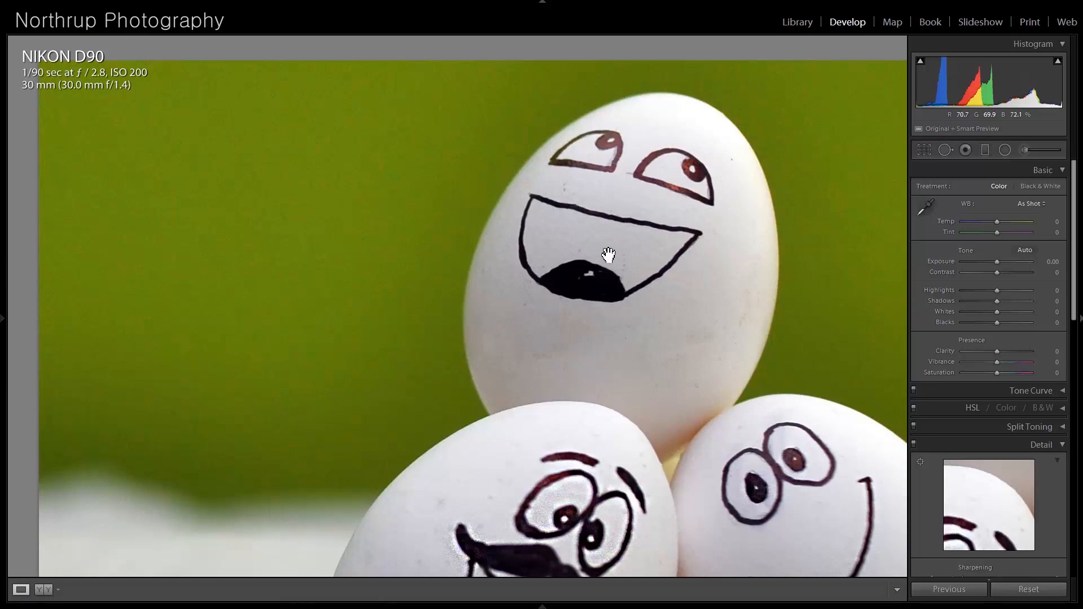
click(482, 230)
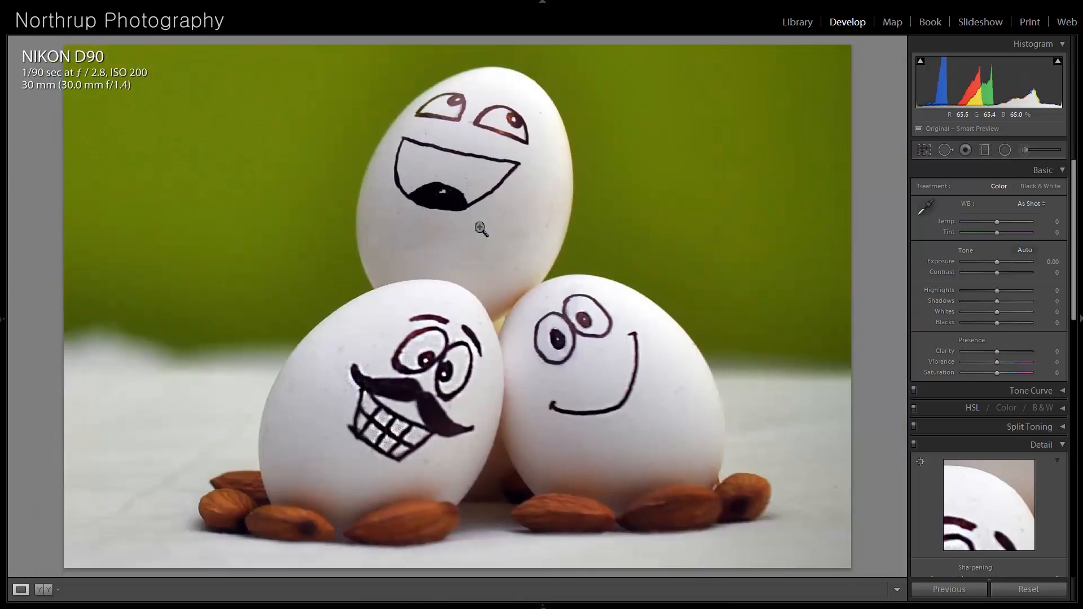
Go to the dog portrait and examine the fur and the sharpness of the eyes up close.
key(Right)
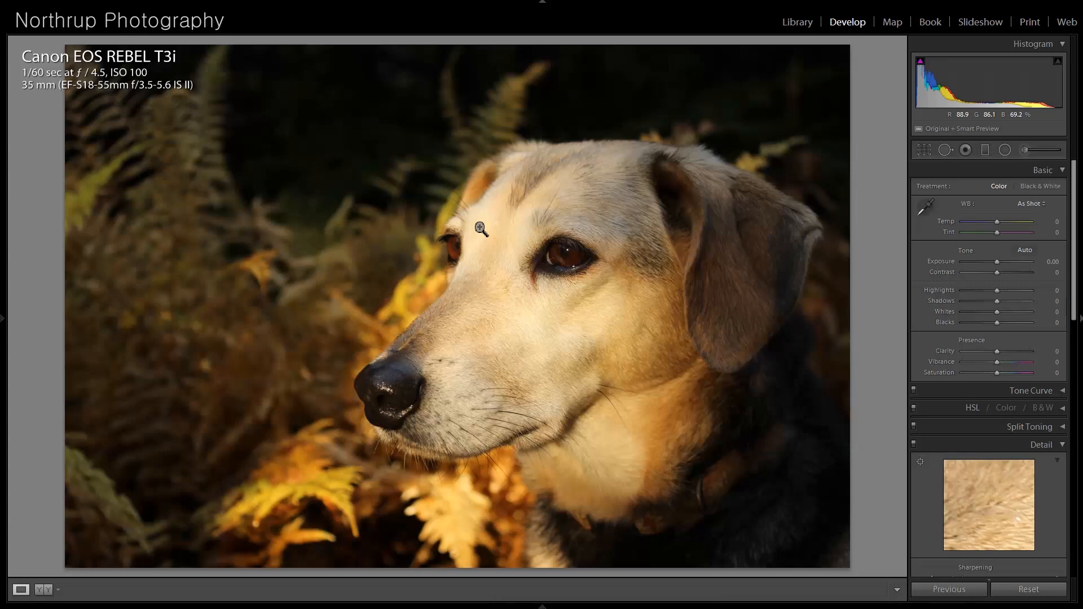
click(602, 271)
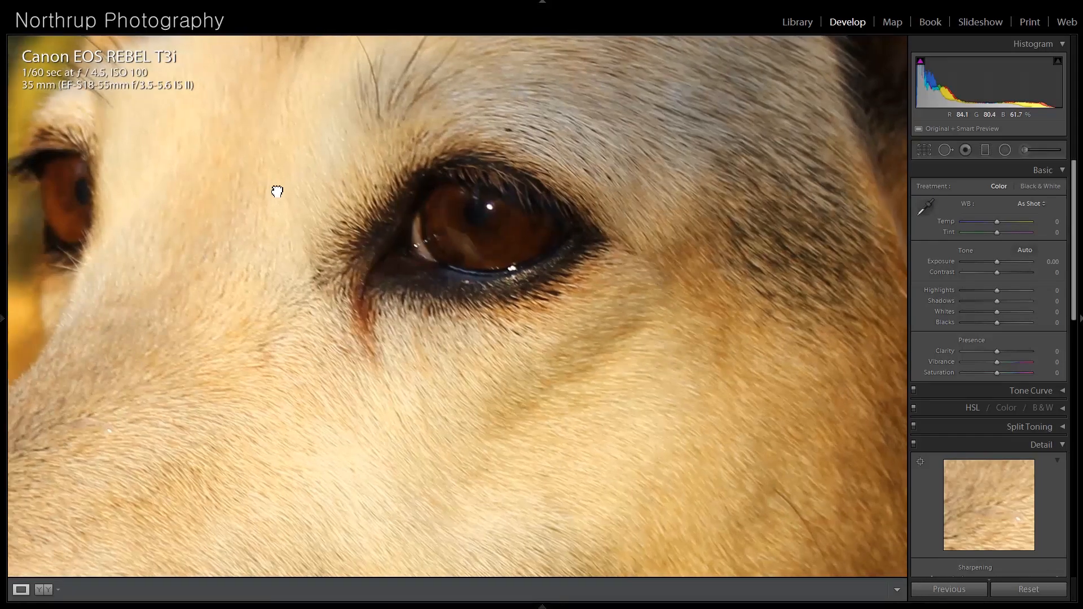
drag(276, 188, 493, 186)
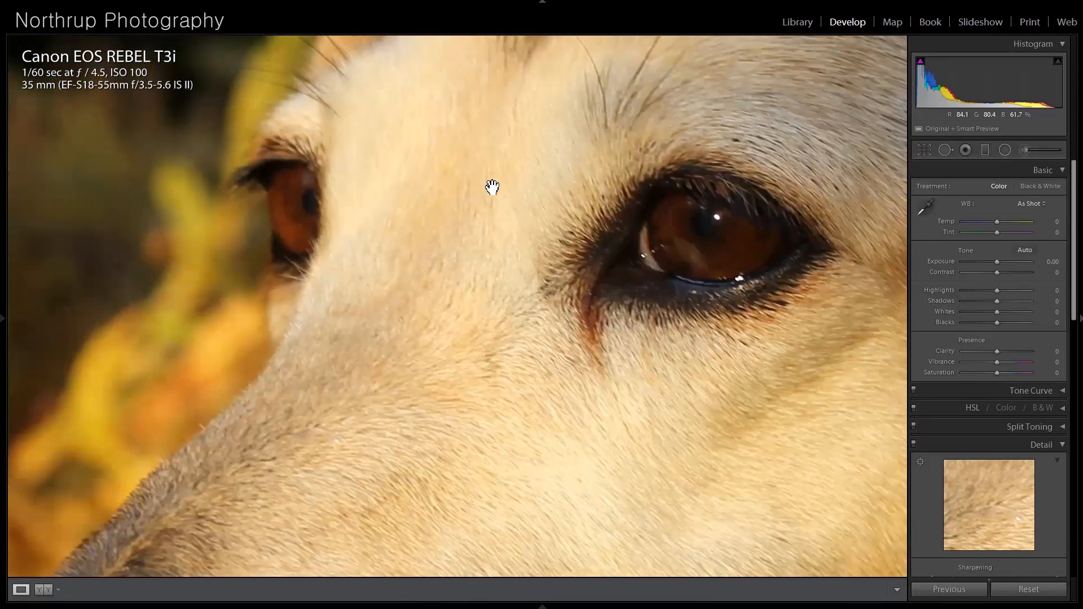
click(423, 322)
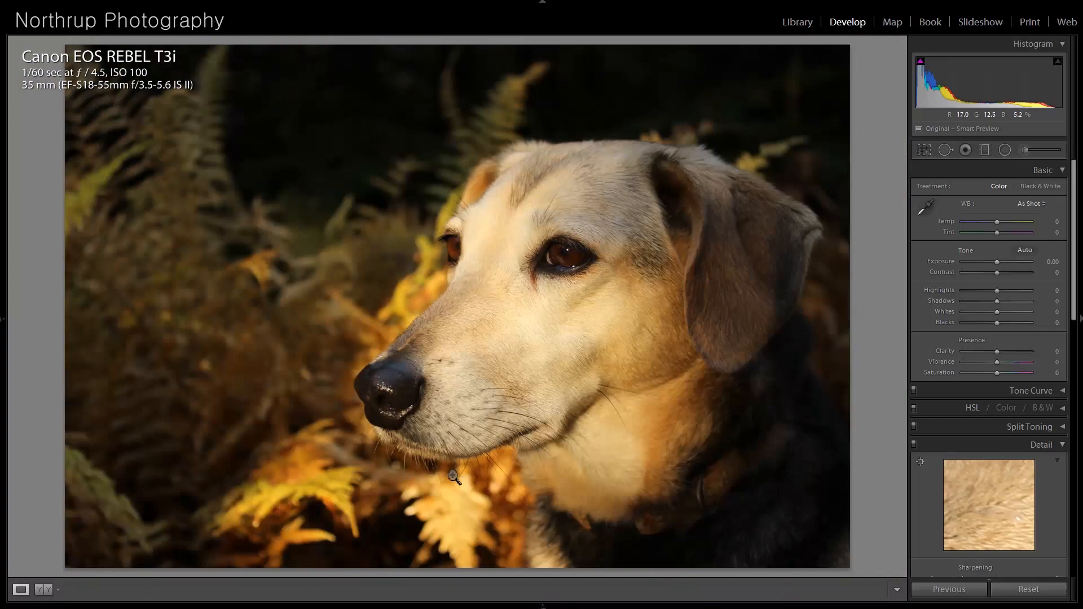
click(547, 297)
click(548, 294)
Go to the photo of the two horses and examine their heads up close.
key(Right)
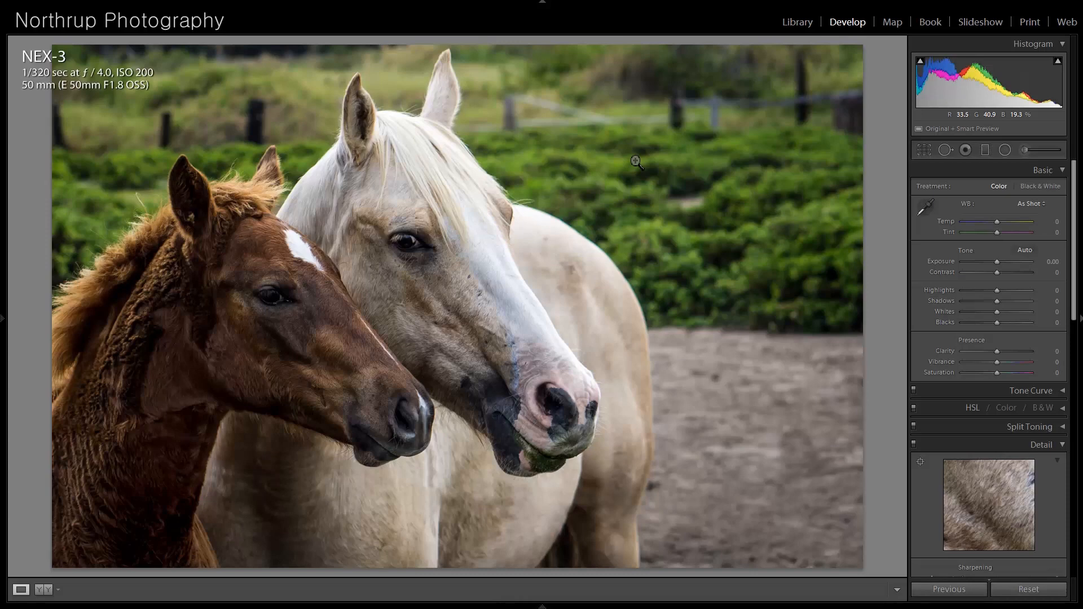
click(533, 219)
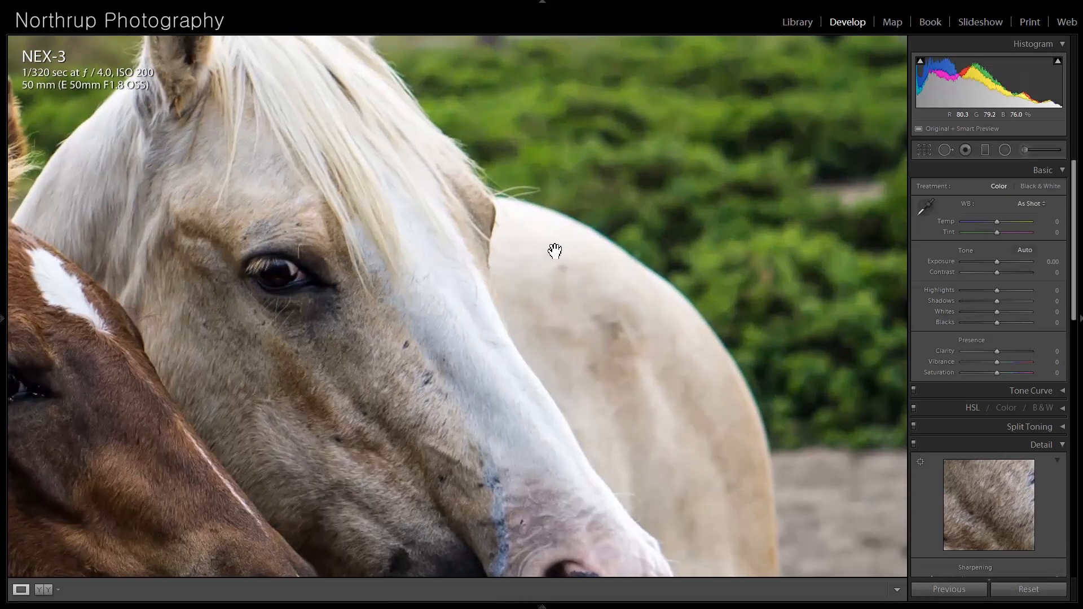
drag(322, 222, 489, 327)
click(489, 327)
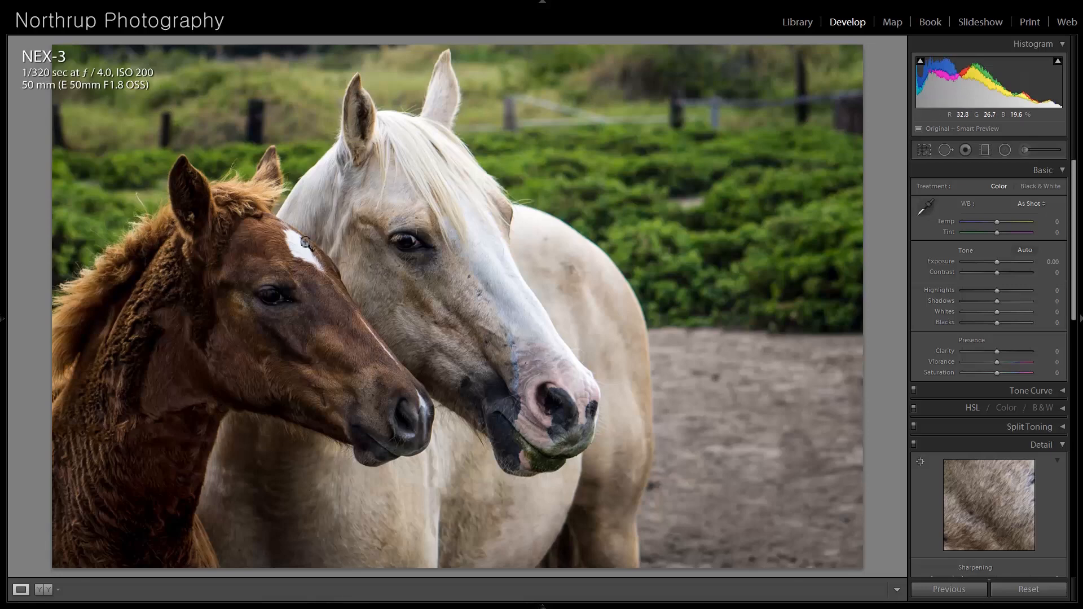
Go to the rocky beach landscape and examine the palm trees, sand, rocks and distant island up close.
key(Right)
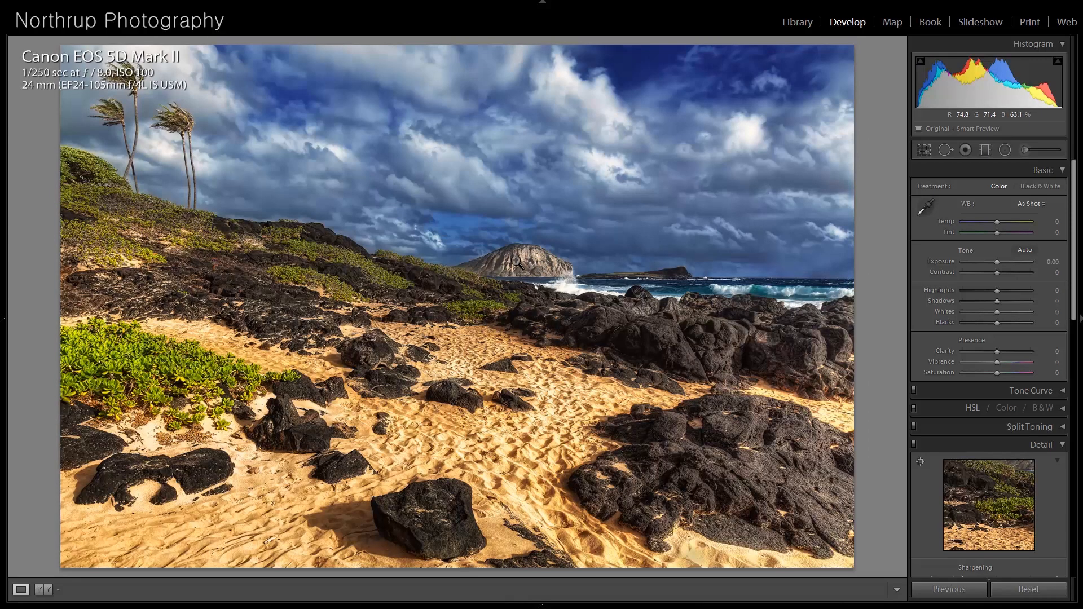
click(210, 146)
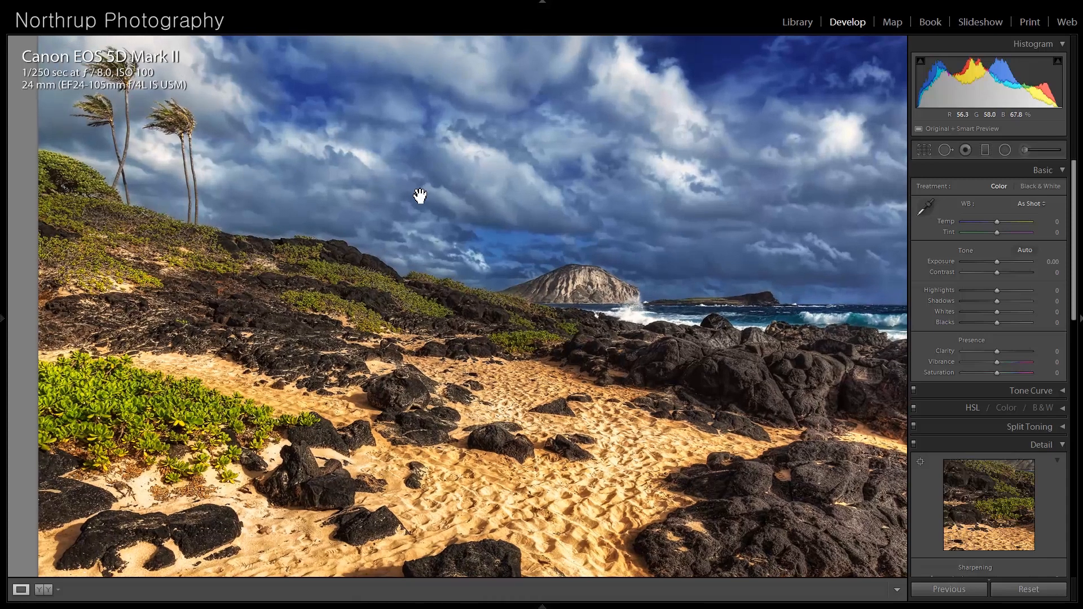
mouse_move(358, 182)
mouse_down()
mouse_move(358, 211)
mouse_move(350, 194)
mouse_up()
click(456, 258)
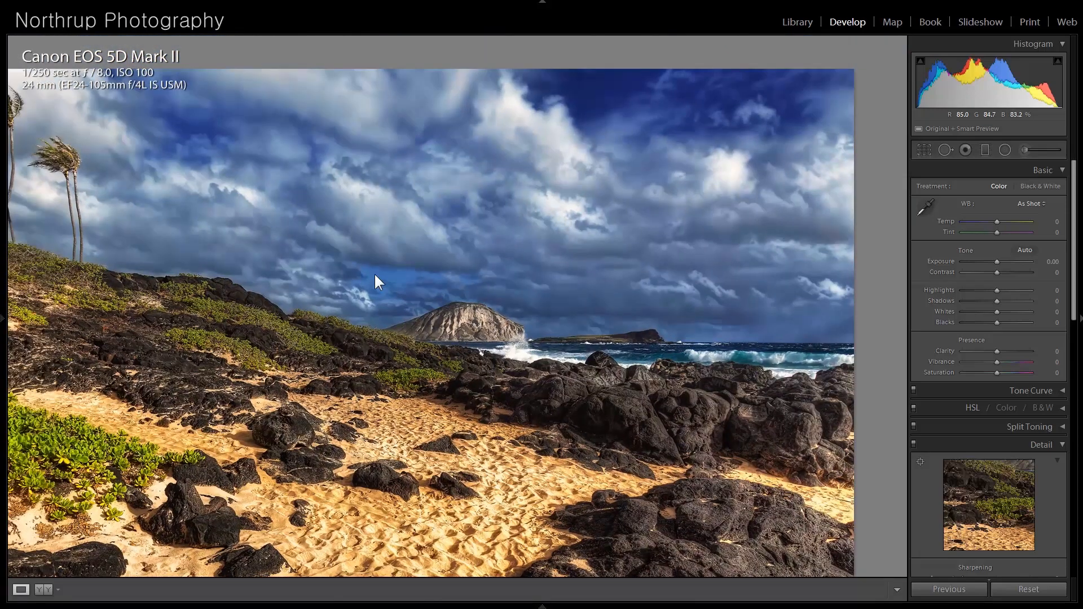
click(180, 189)
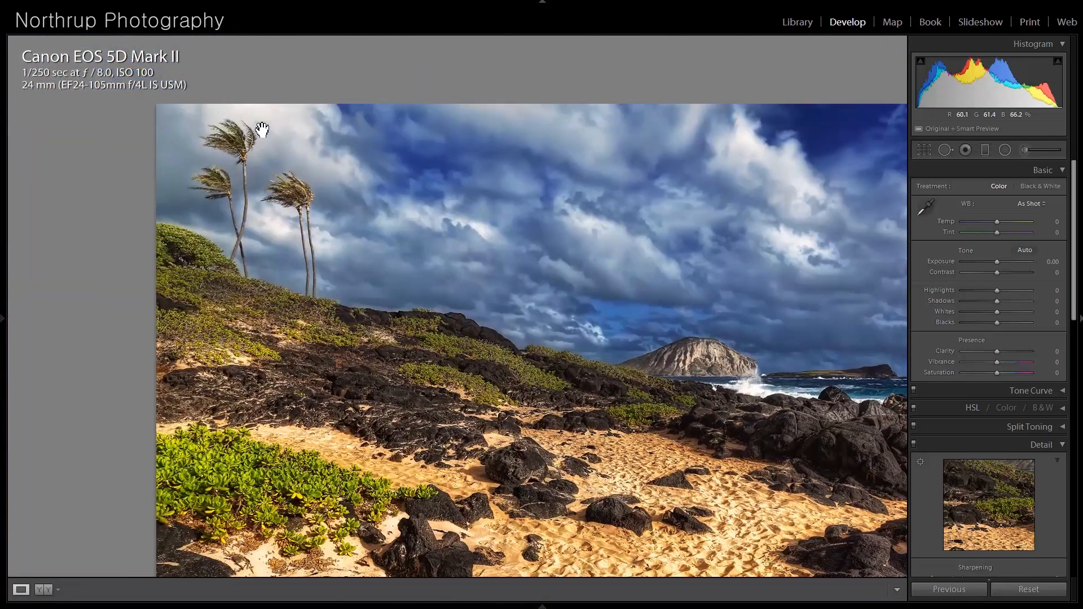
drag(390, 314, 334, 126)
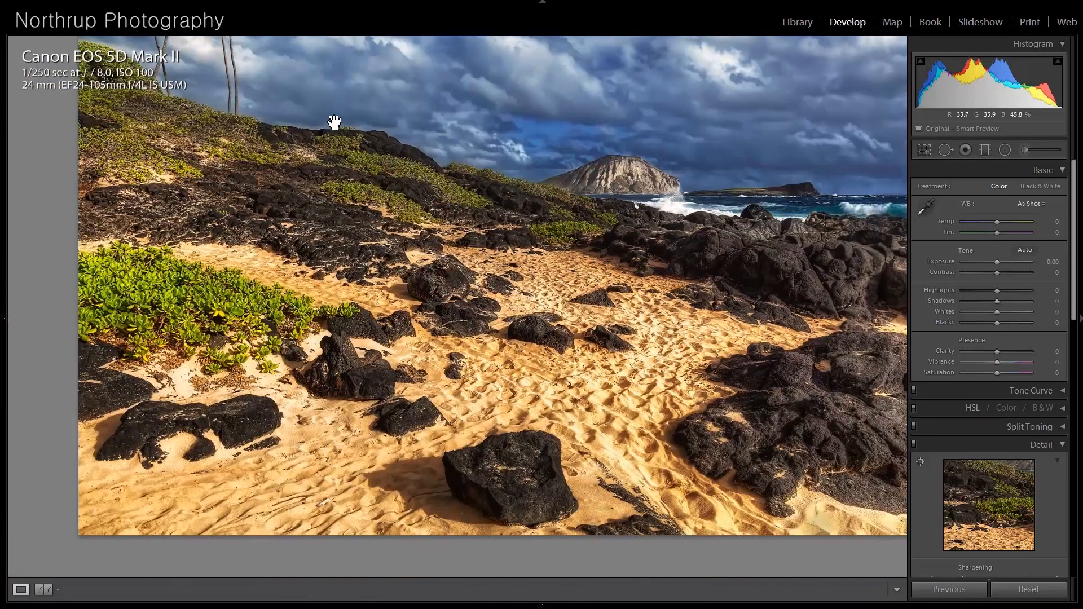
drag(613, 185, 550, 206)
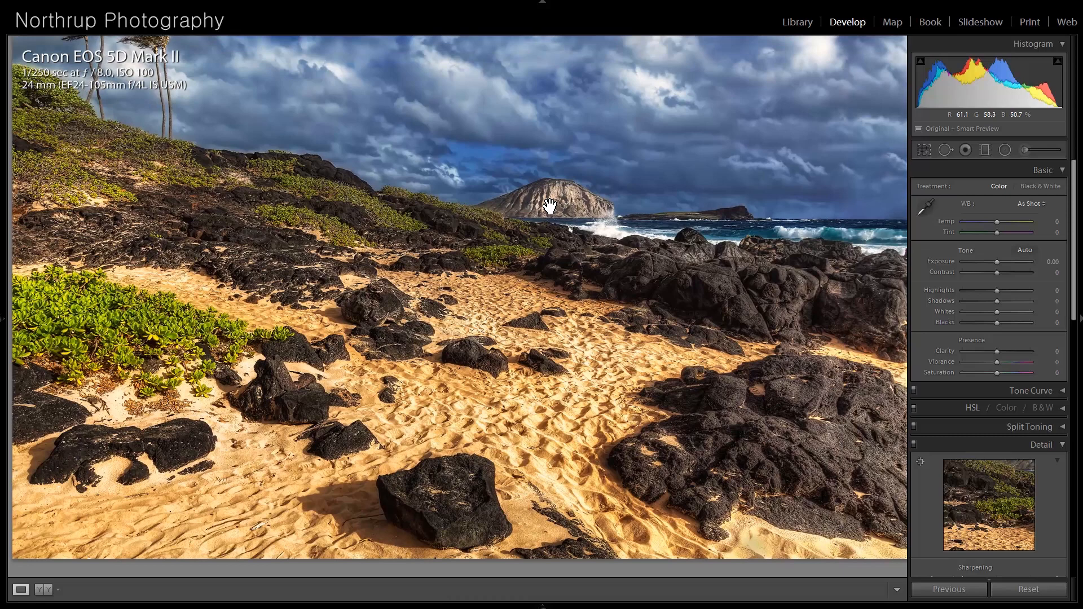
click(518, 186)
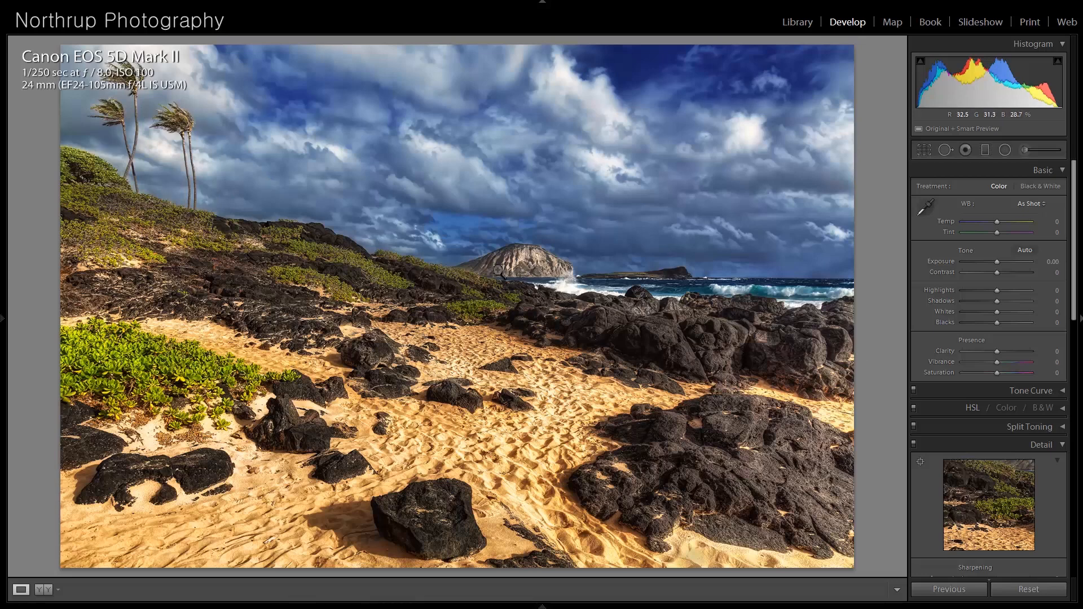
Go to the black-and-white street photo and examine the trumpet player and the onlookers up close.
key(Right)
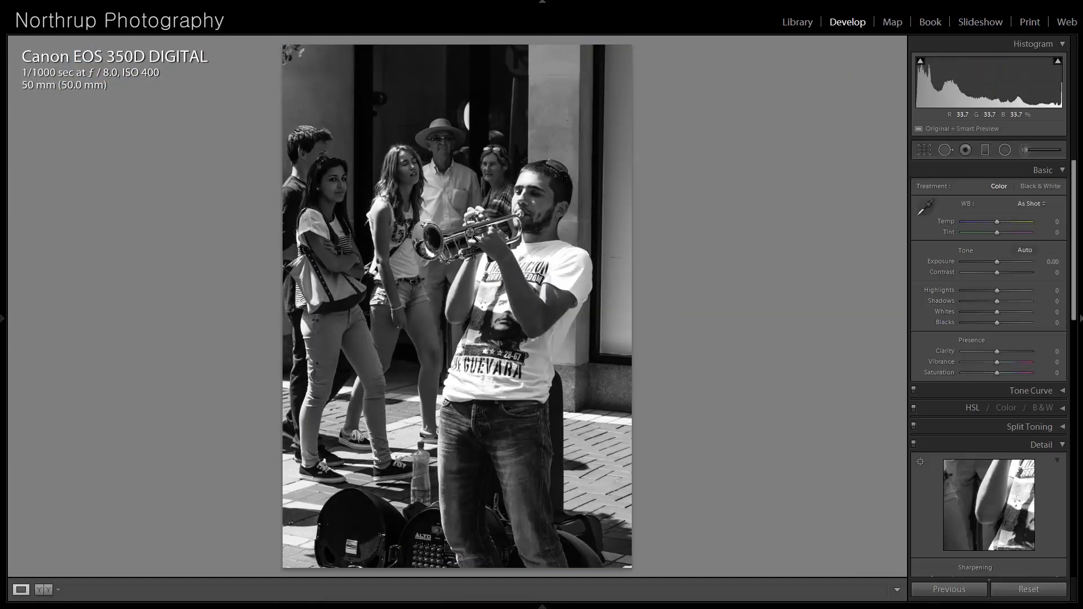
drag(434, 215, 451, 195)
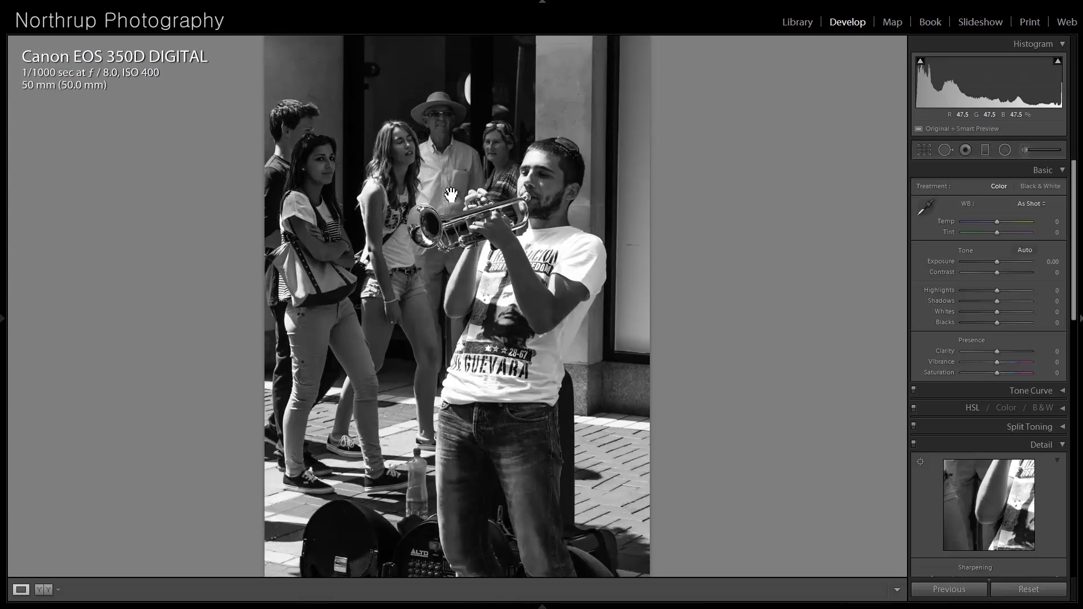
click(456, 264)
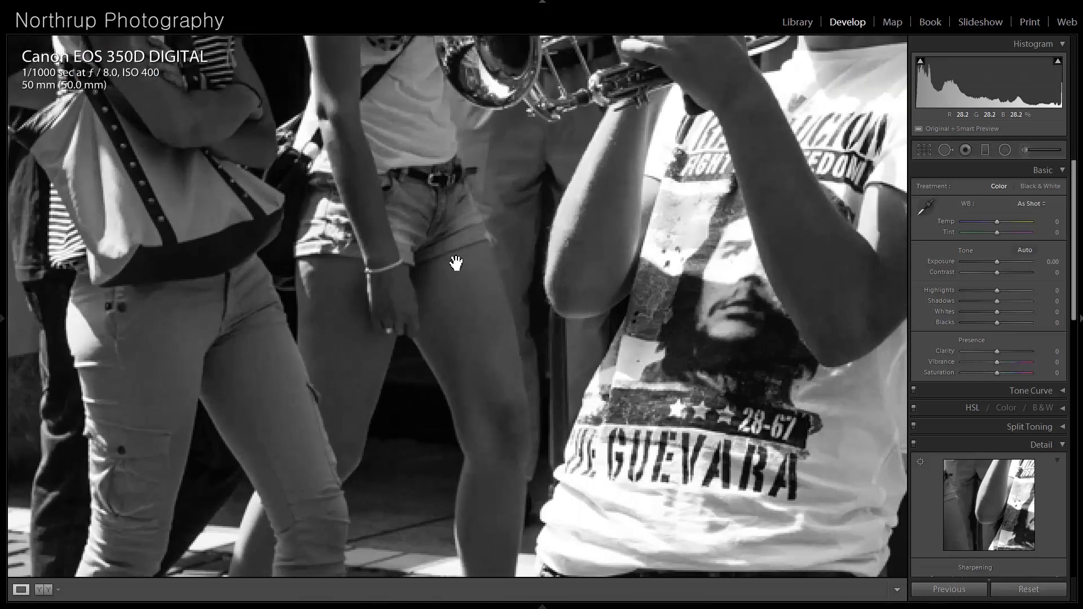
click(590, 212)
drag(540, 137, 514, 244)
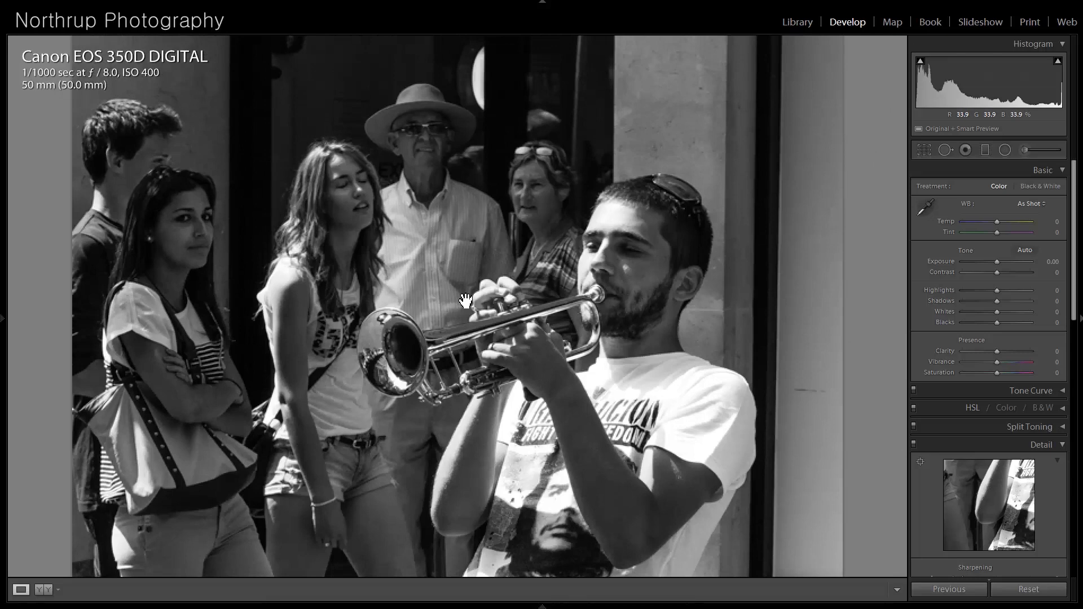
click(514, 257)
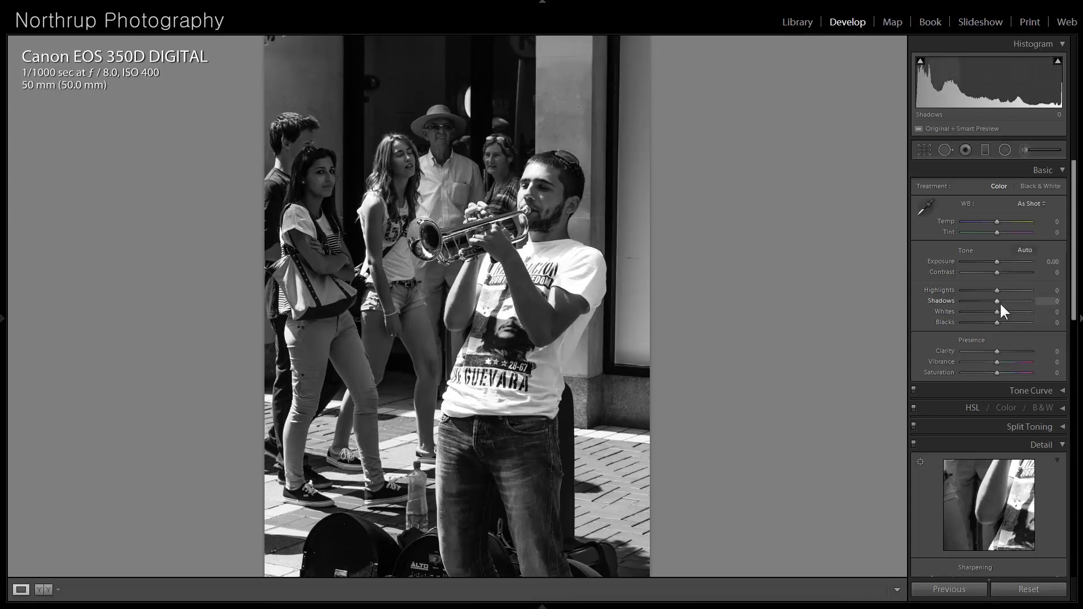
Set the street photo's Shadows to +83 and compare the edit with the original import state in the history.
drag(999, 303, 1028, 299)
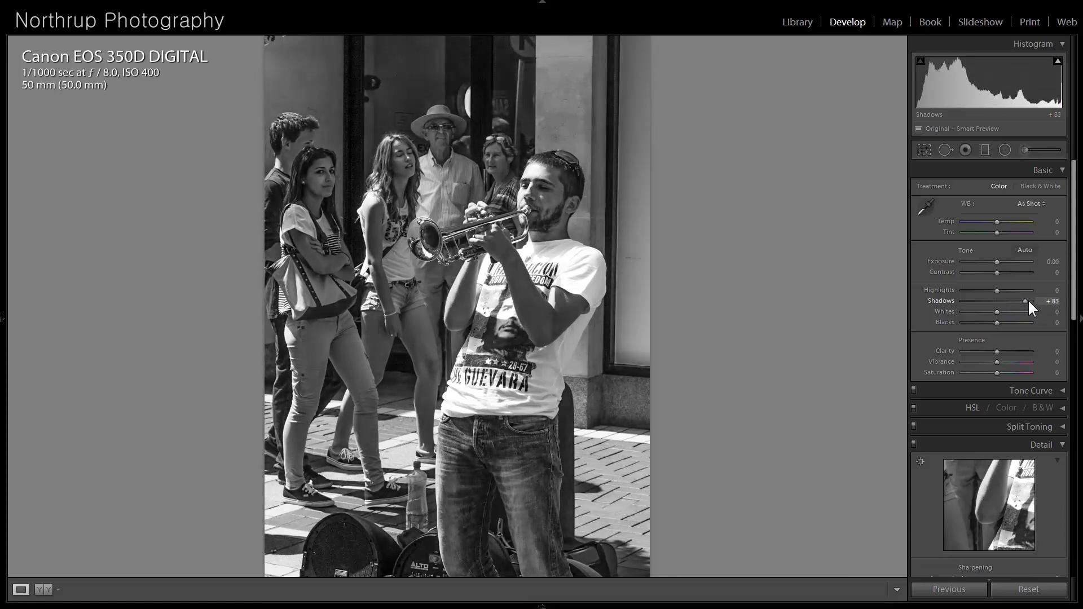
mouse_move(4, 302)
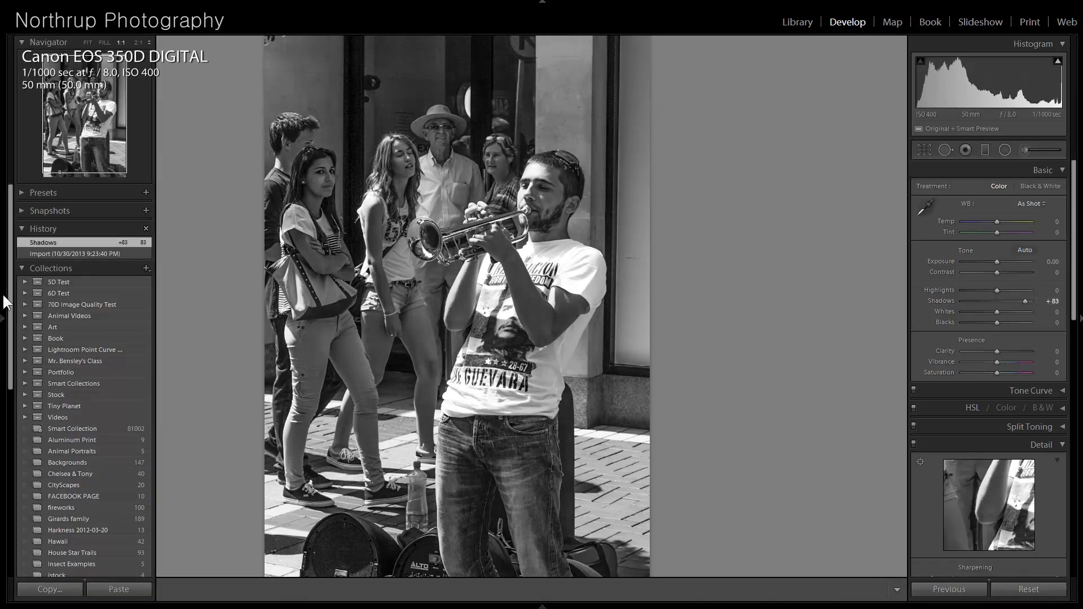
click(69, 251)
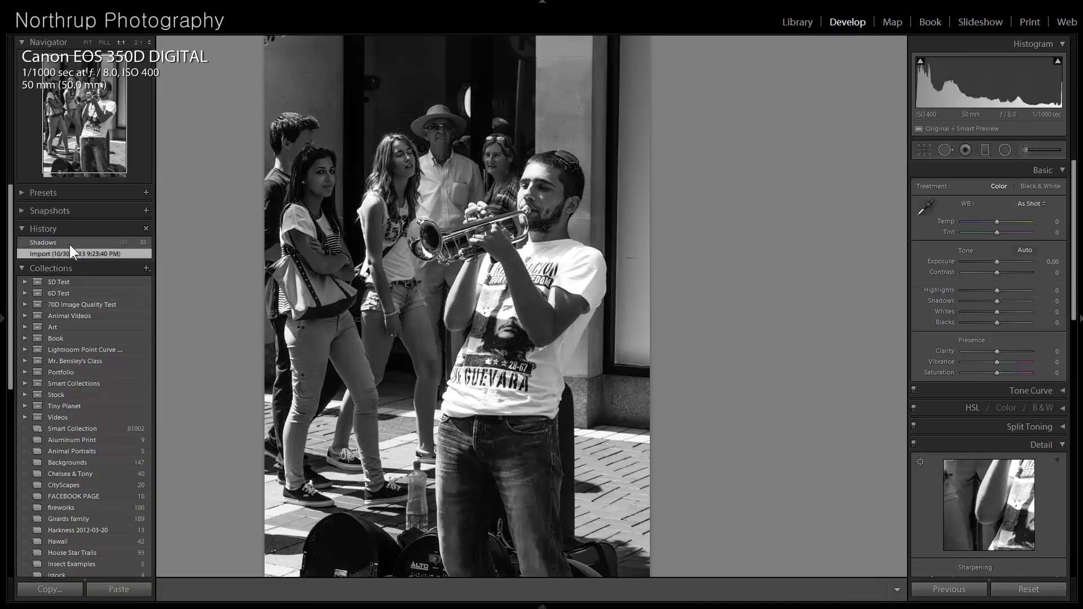
click(70, 243)
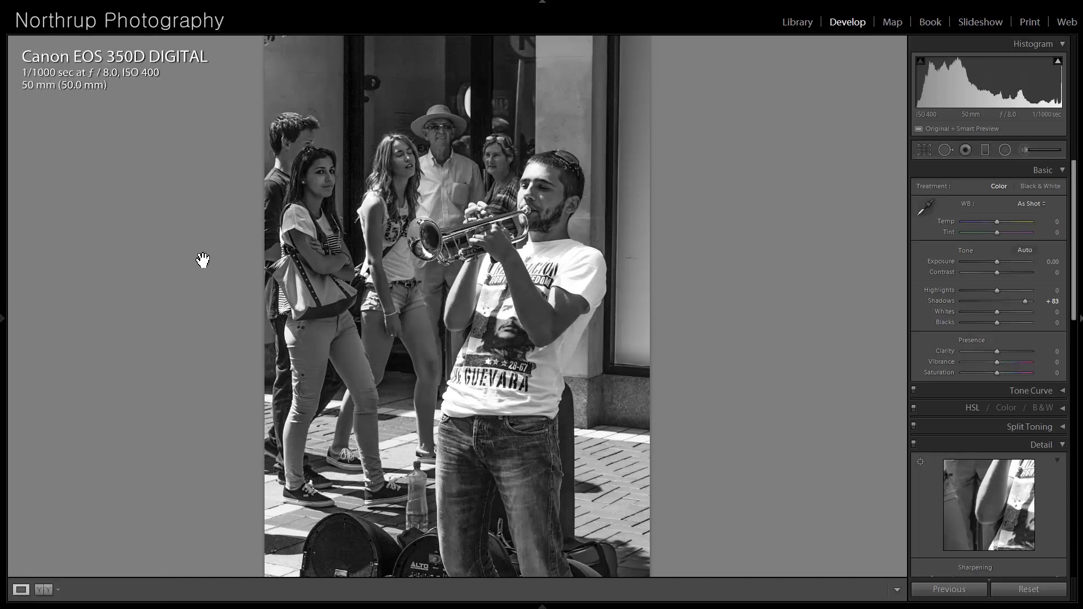
Move past the flower field photo to the bird on a branch and examine its head and feathers up close.
key(Right)
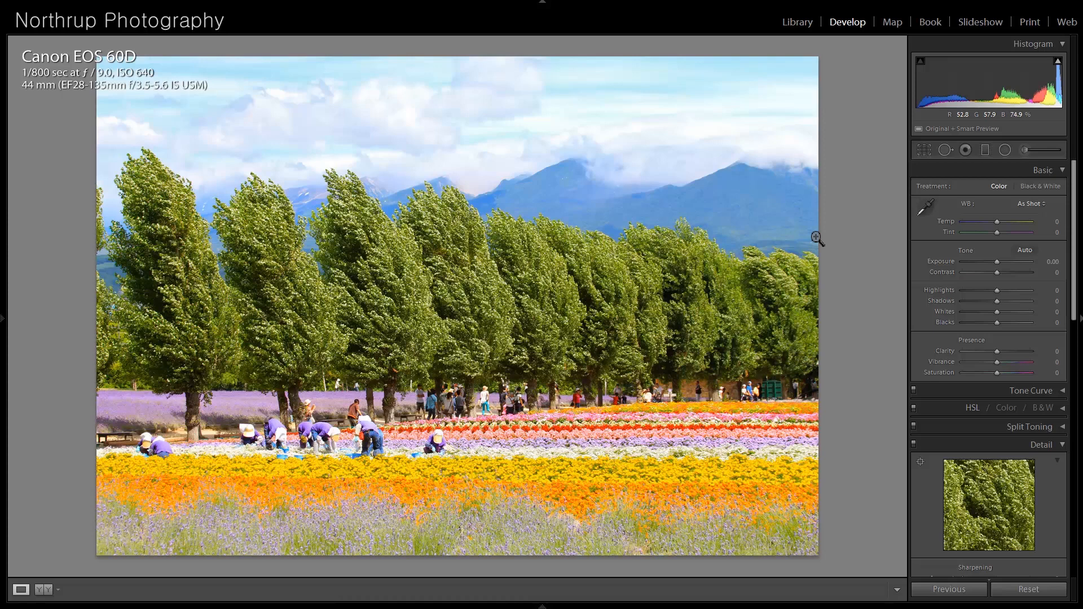
key(Right)
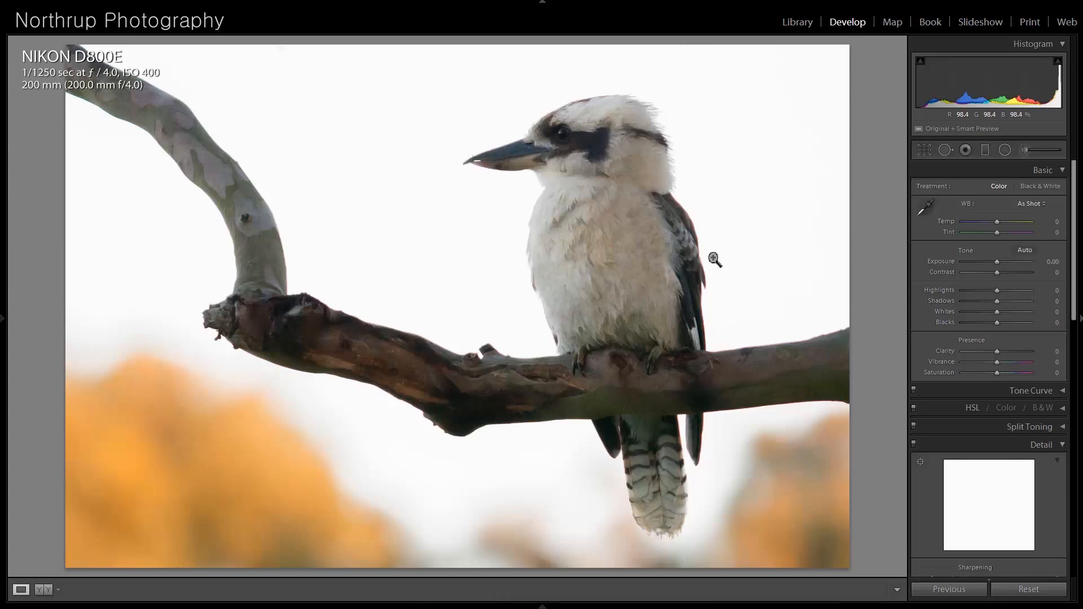
click(666, 189)
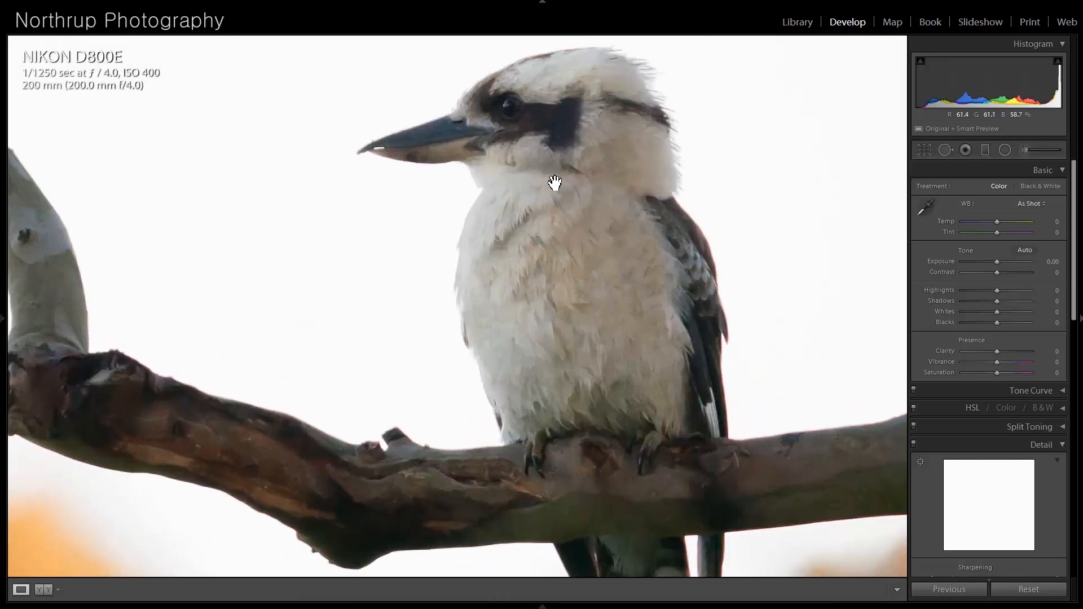
drag(555, 183, 616, 204)
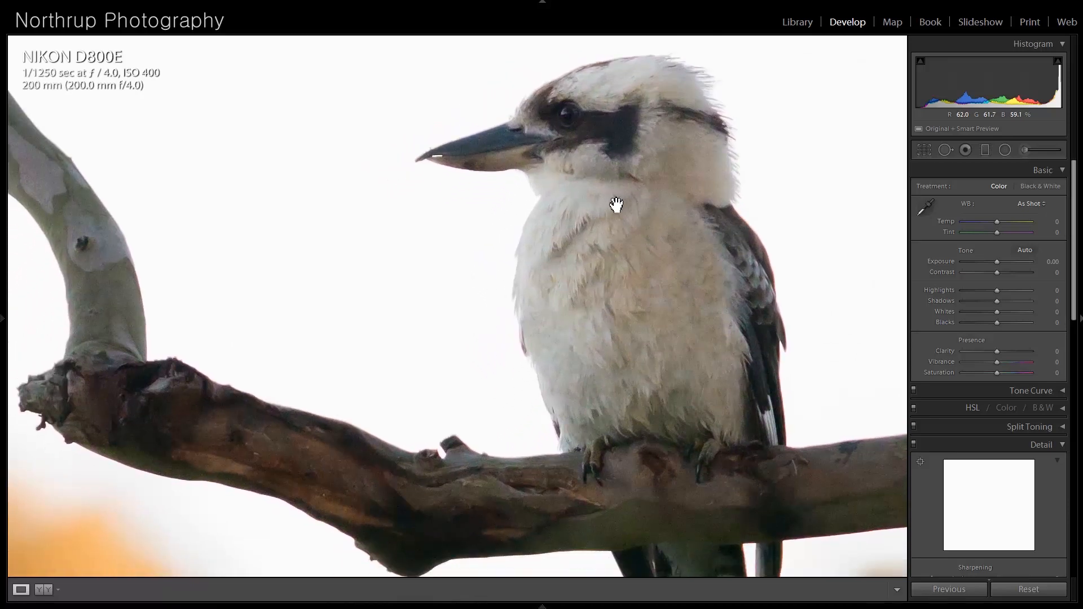
click(633, 236)
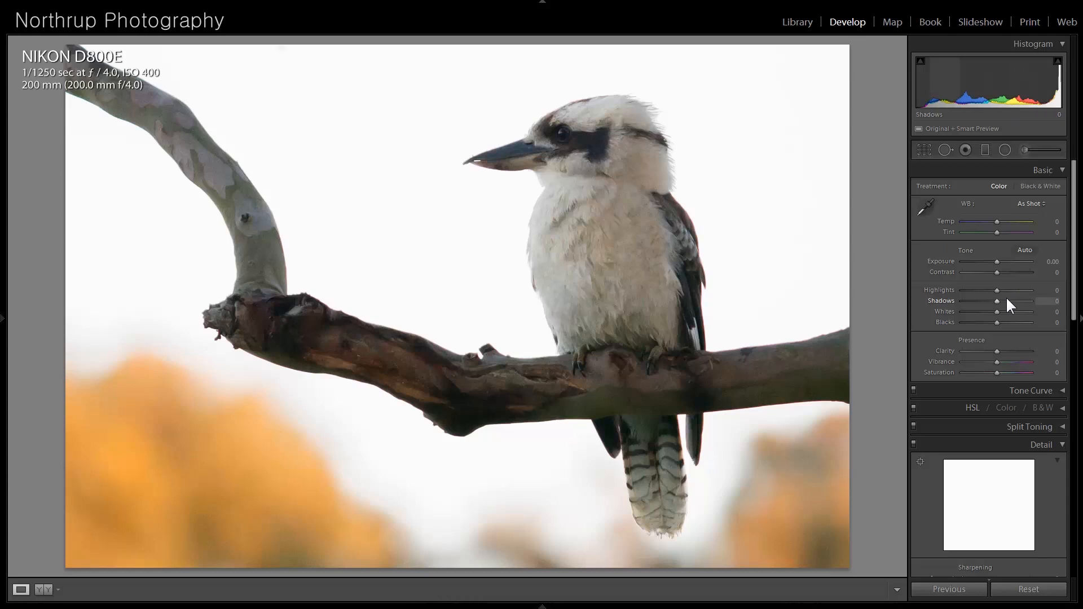
Set the bird photo's Shadows to +19 and compare the edit with the import state in the history.
drag(996, 303, 1004, 305)
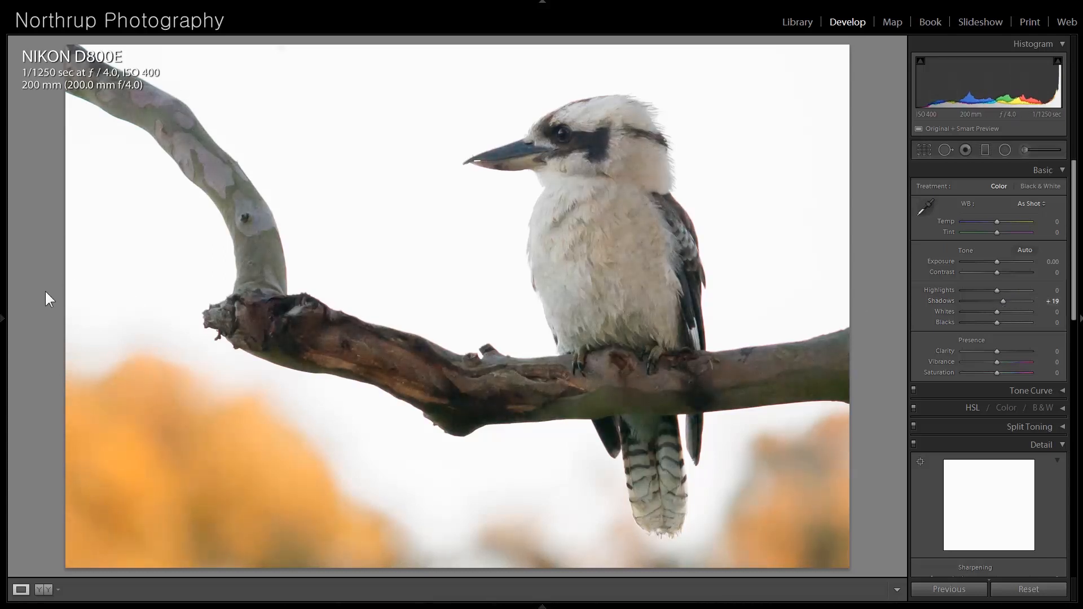
mouse_move(8, 315)
click(64, 252)
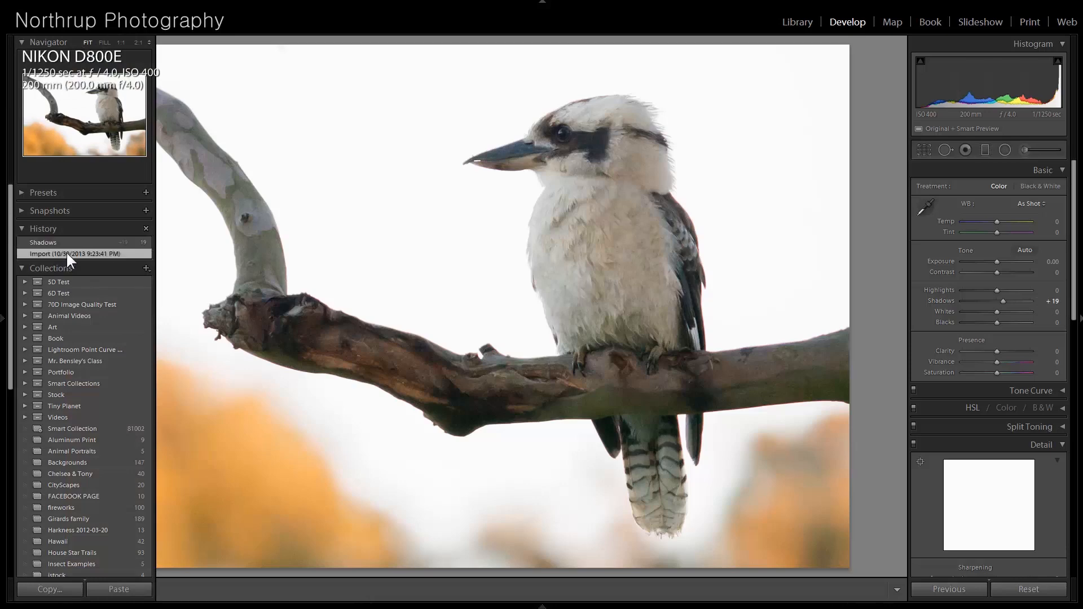
click(75, 241)
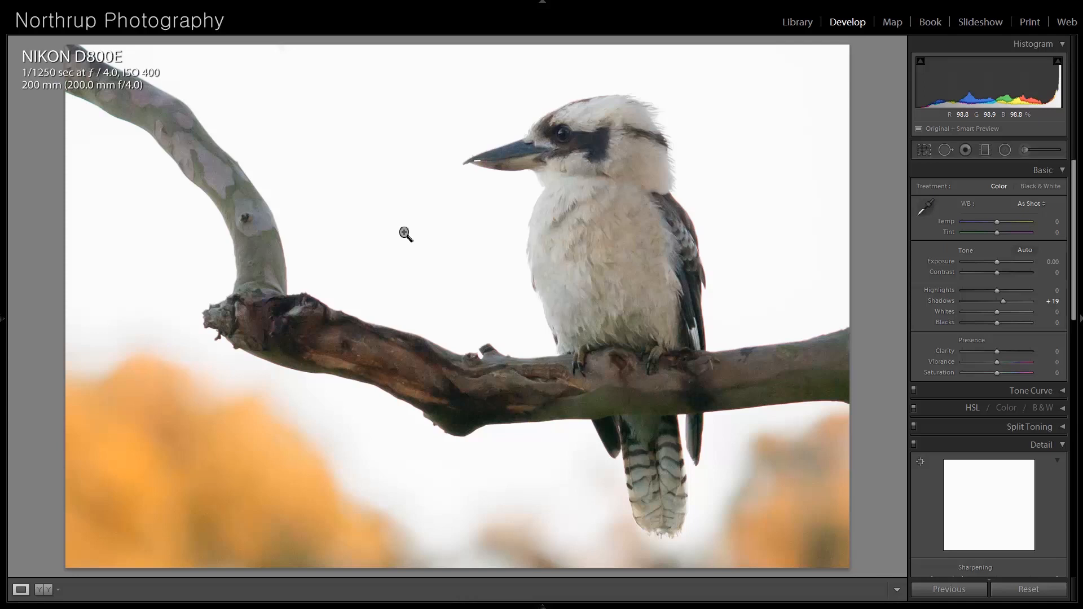
Go to the black-and-white pond reflection photo, try Shadows at +100, and bring them back down to +1.
key(Right)
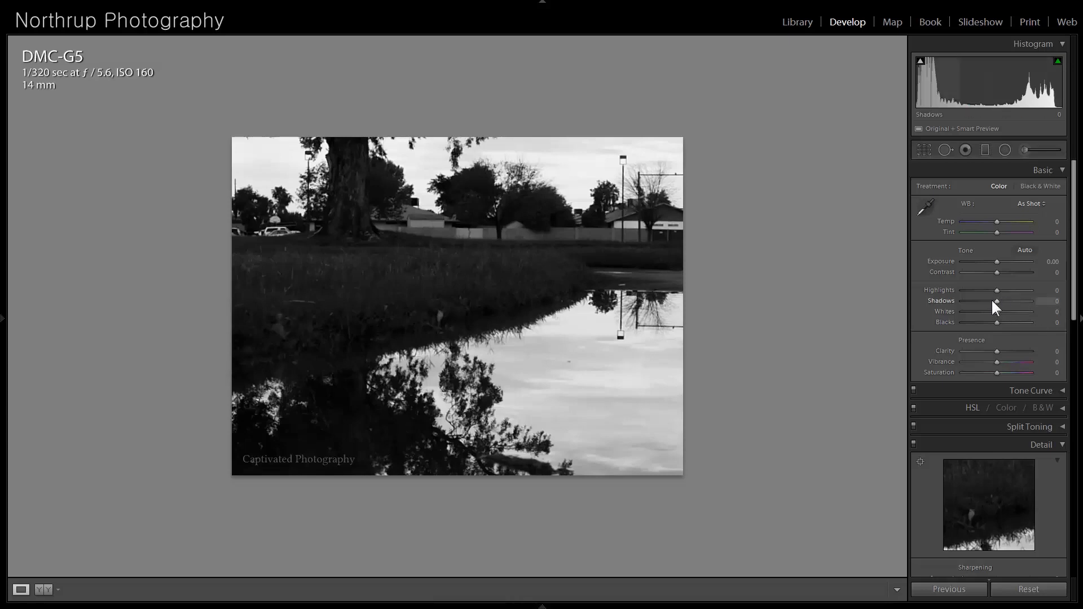
drag(995, 302, 1037, 312)
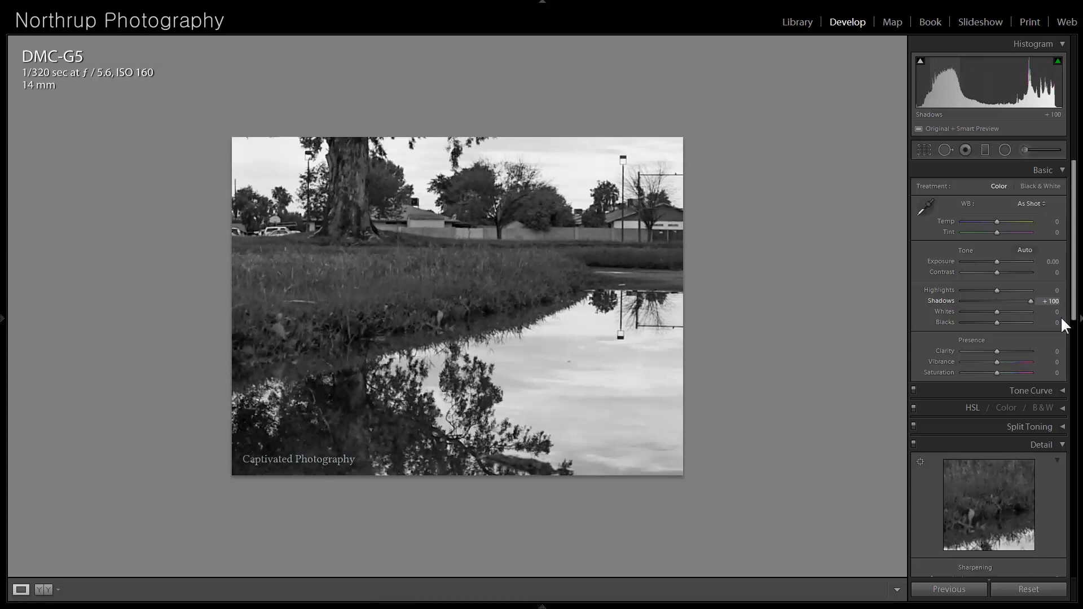
drag(1031, 301, 1077, 310)
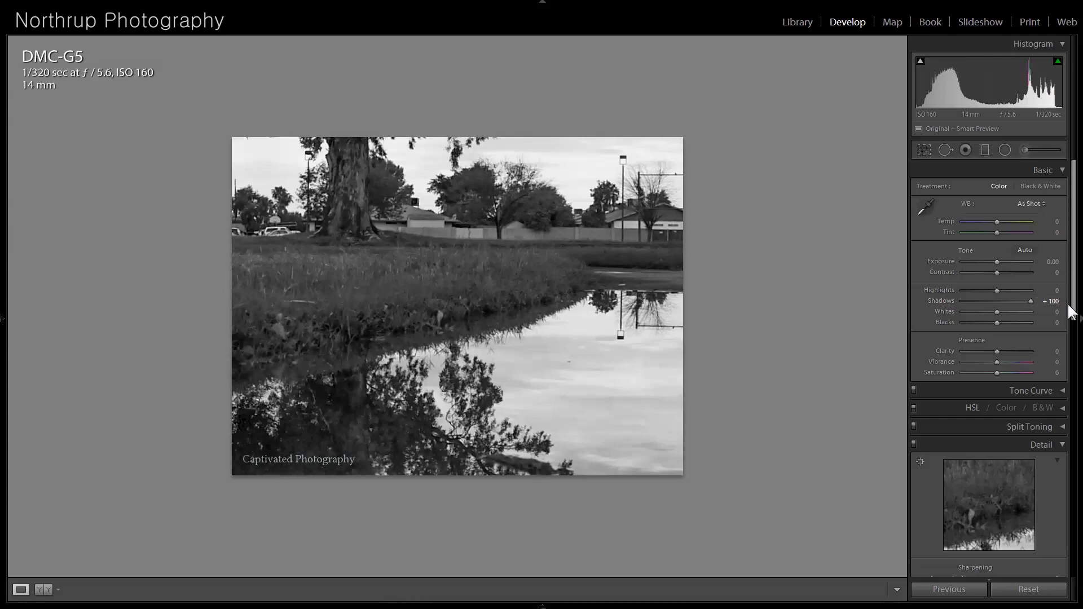
drag(1029, 301, 998, 302)
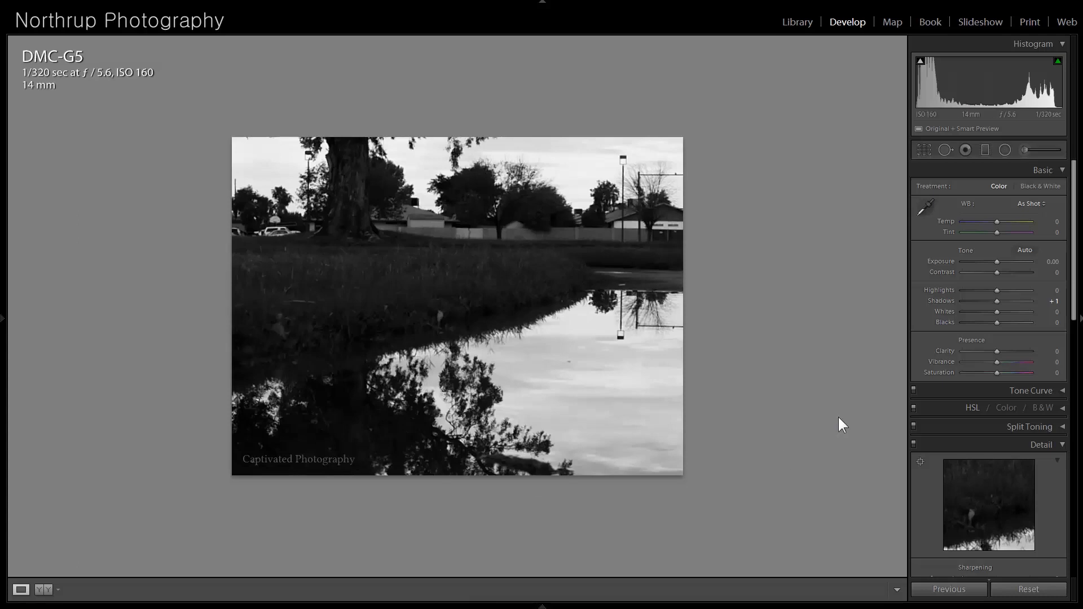
Go to the black-and-white photo of two seated men and examine their faces up close.
key(Right)
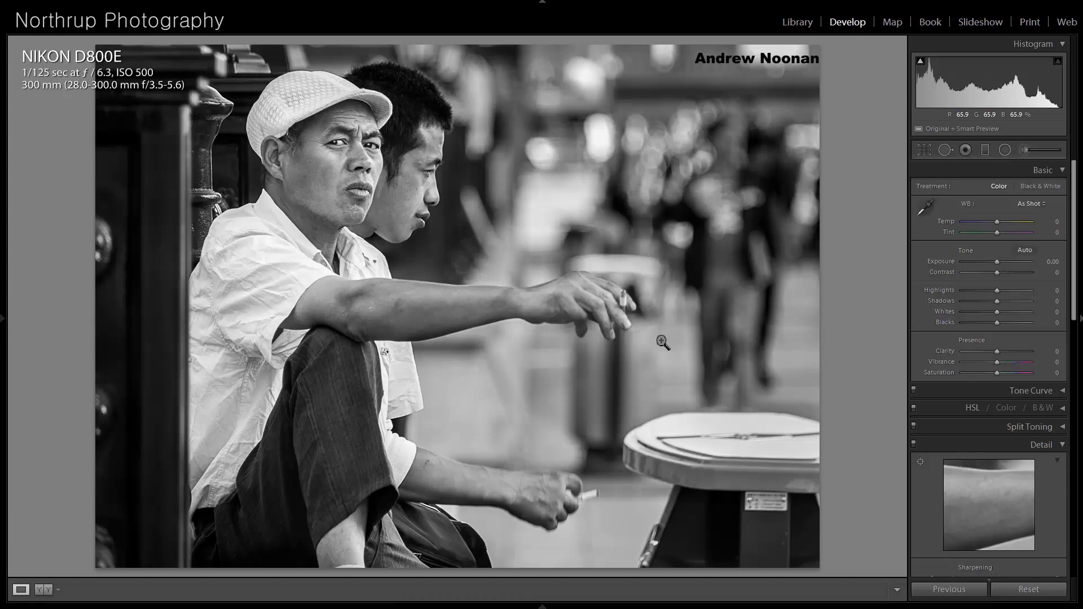
click(379, 131)
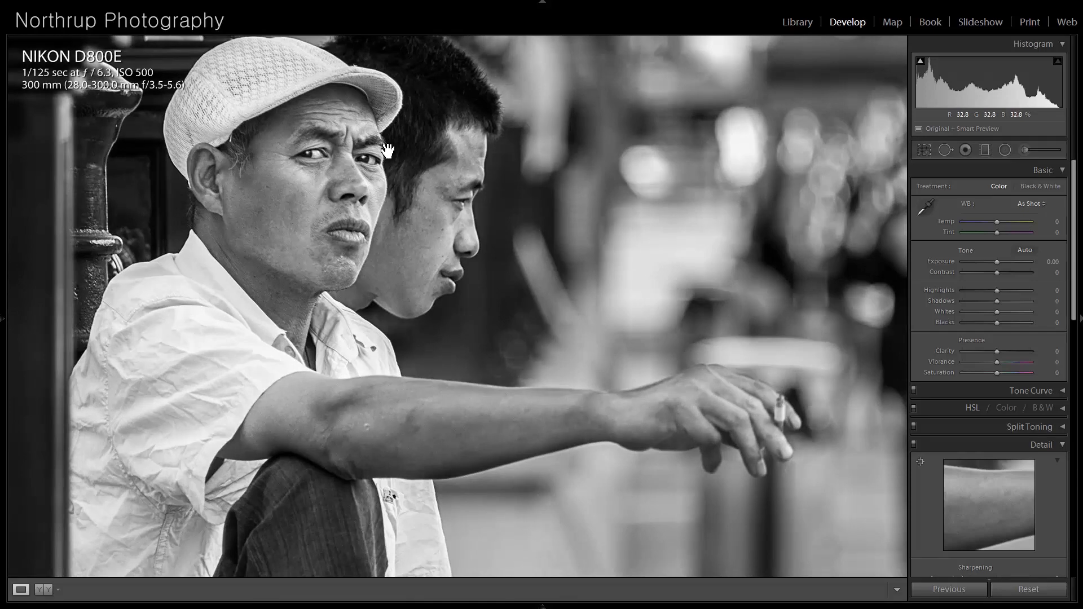
drag(391, 182, 390, 207)
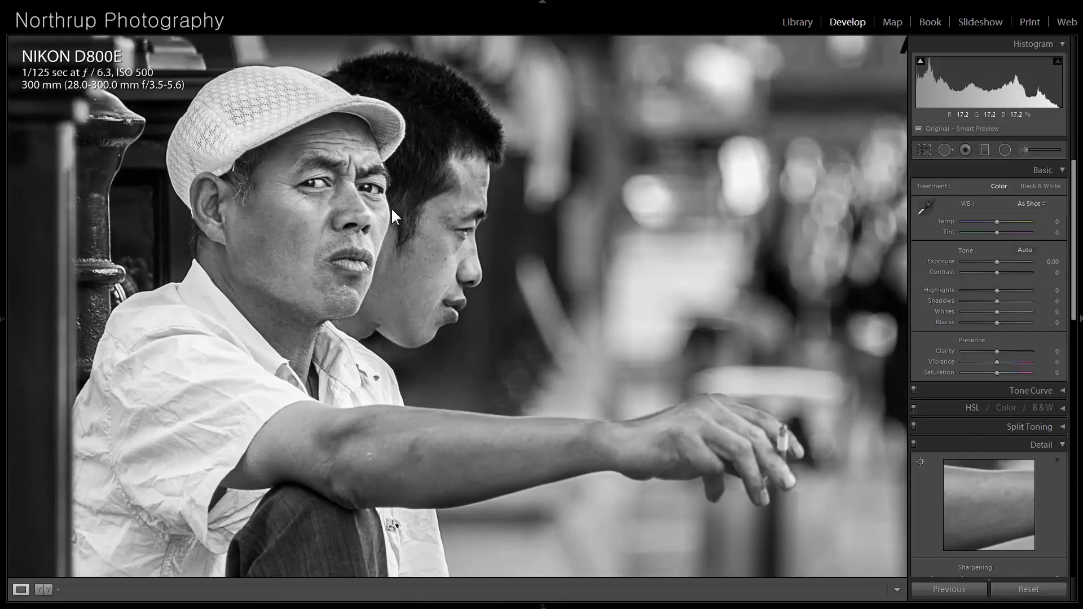
click(391, 208)
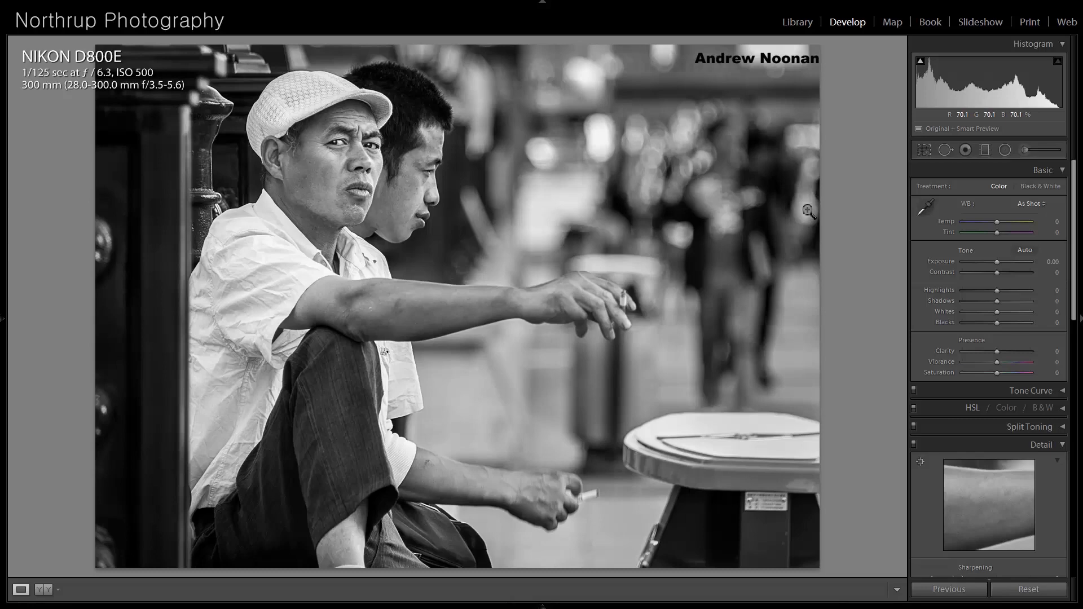
Go to the marmot photo and crop it tighter around the animal, trimming the empty ground and shadow at the edges.
key(Right)
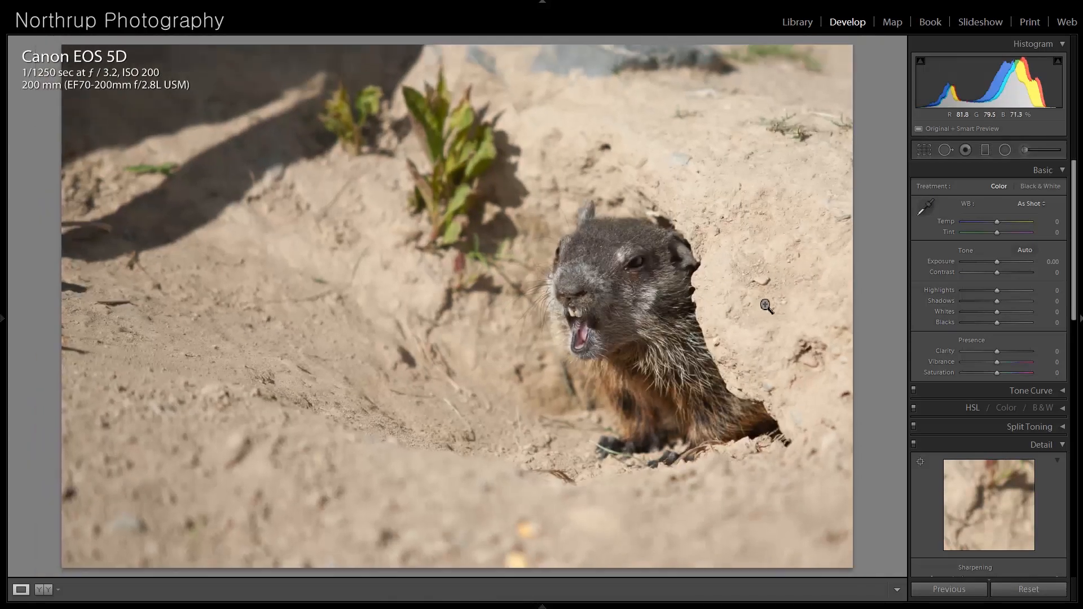
click(924, 150)
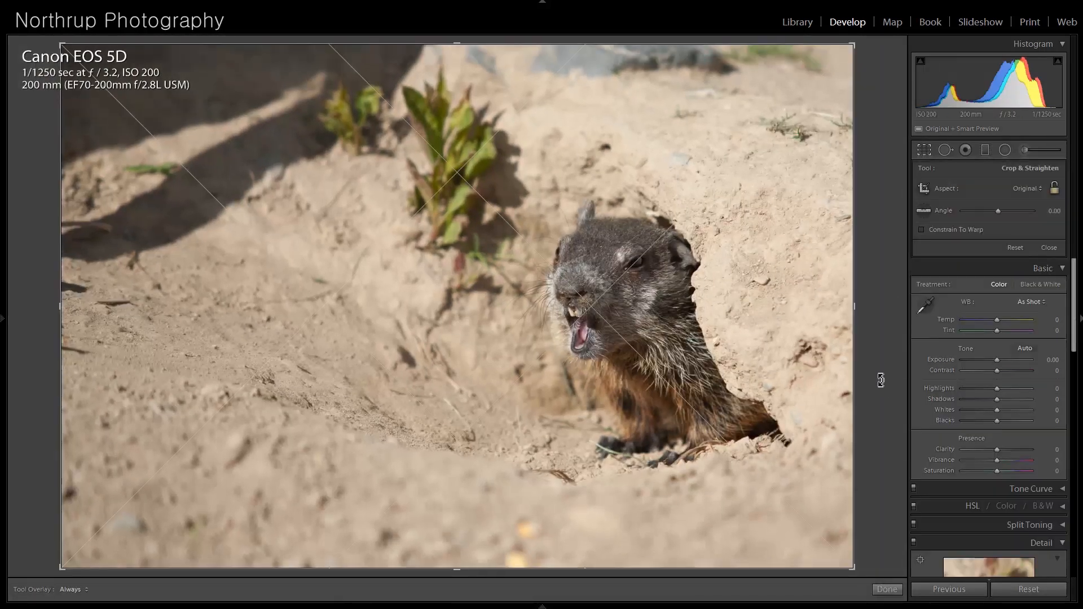
drag(67, 574, 85, 546)
drag(837, 74, 735, 100)
drag(660, 325, 491, 332)
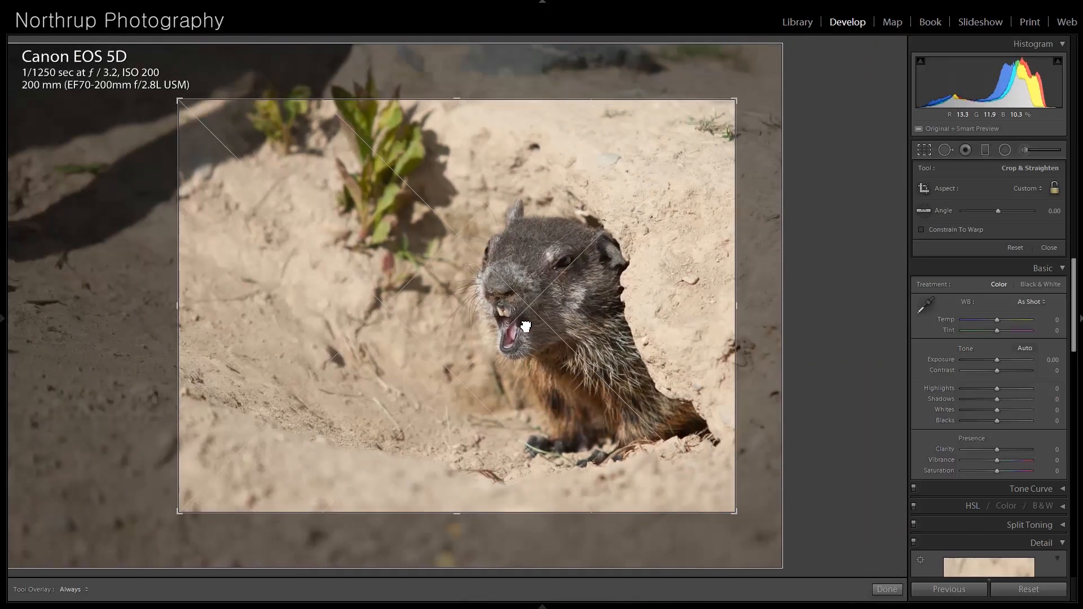
key(Return)
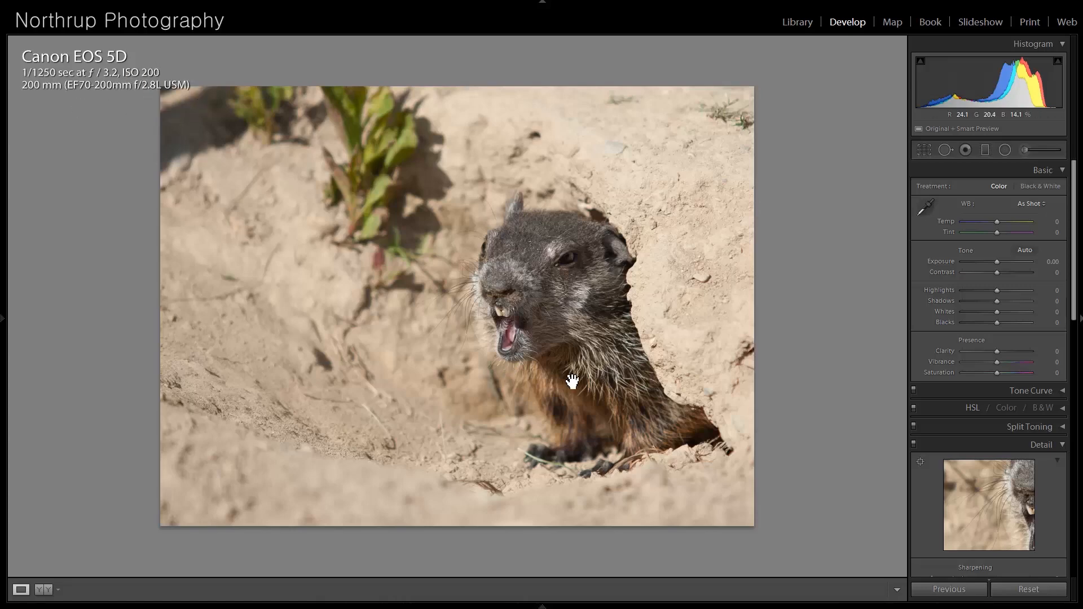
Go to the church interior photo and expand its HSL, Color and B&W adjustments.
key(Right)
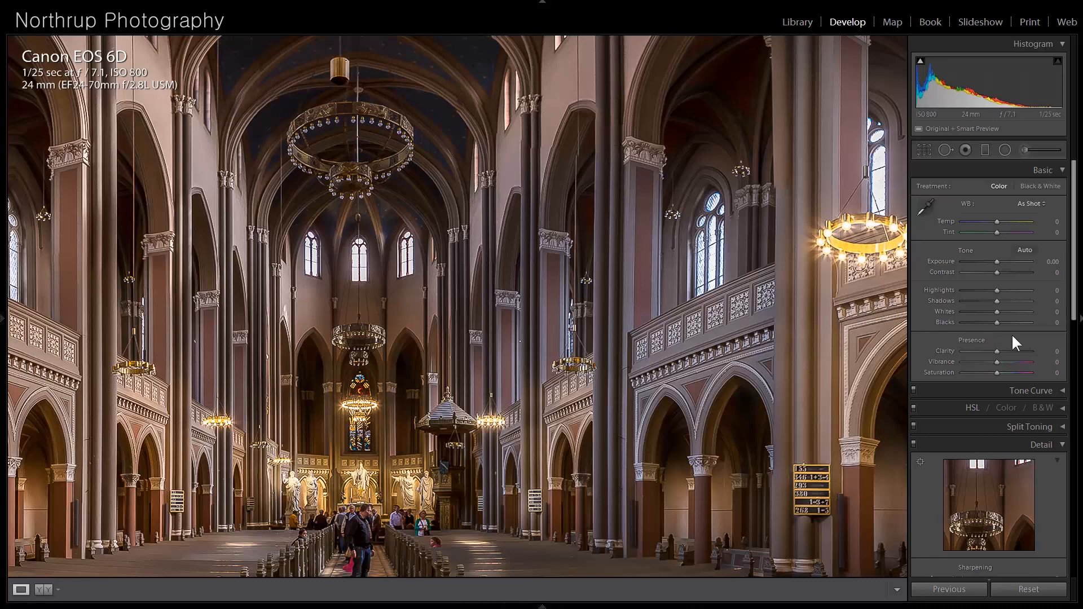
click(1063, 409)
scroll(969, 265, down, 5)
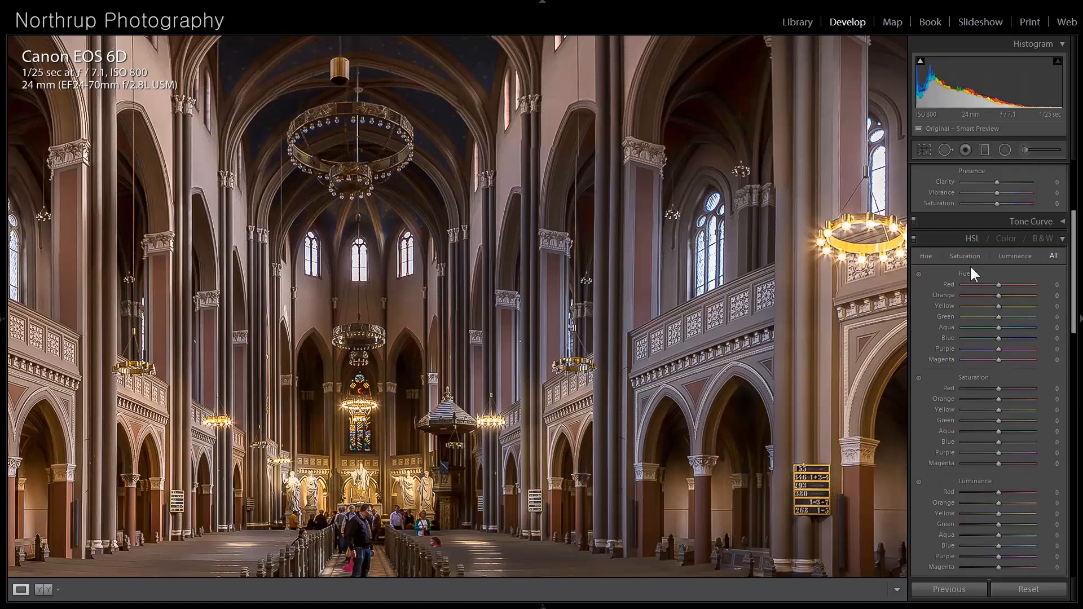
scroll(1019, 265, up, 5)
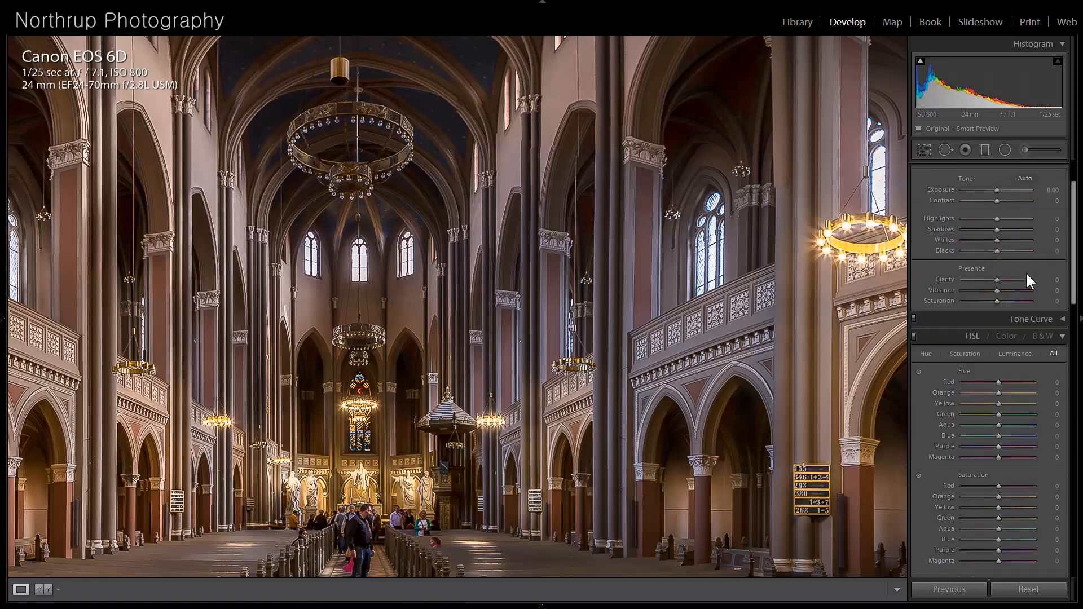
Try the church photo in black and white with Exposure at +0.79, view it whole, and restore the import state.
click(1044, 336)
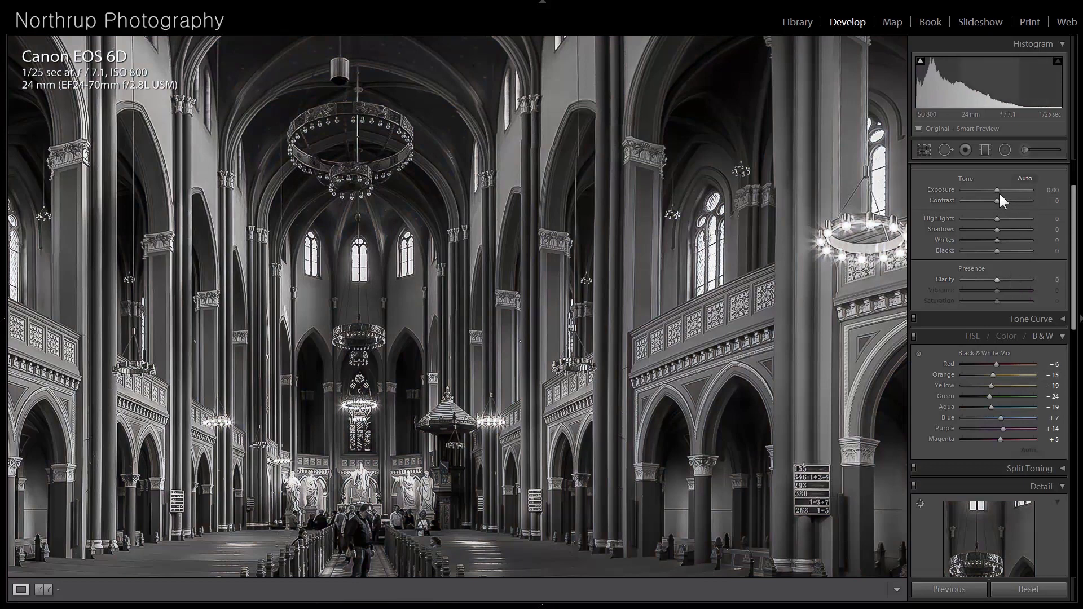
drag(997, 187, 1001, 188)
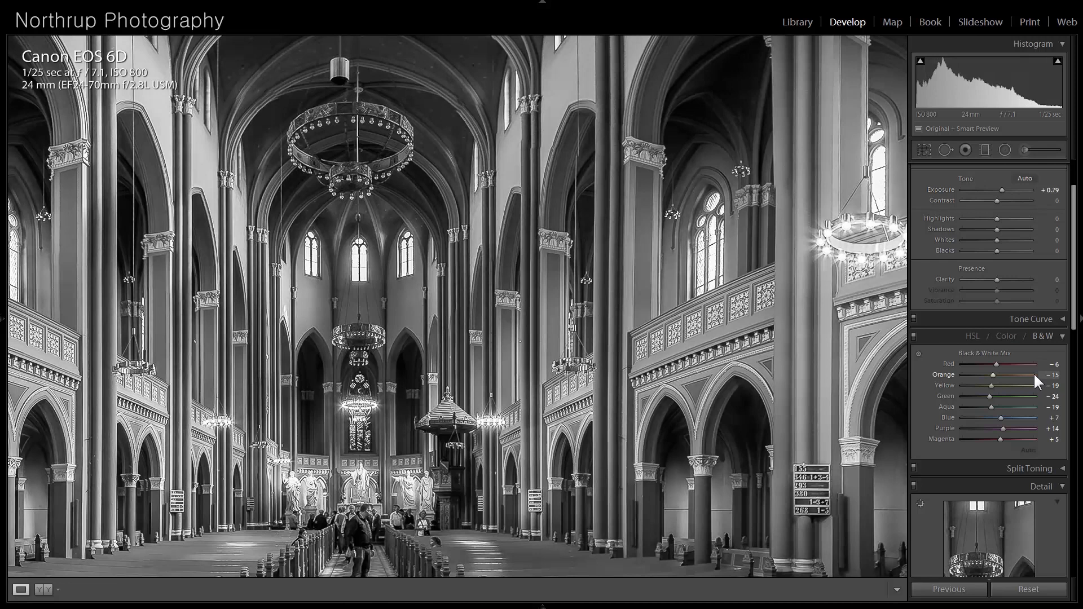
click(831, 499)
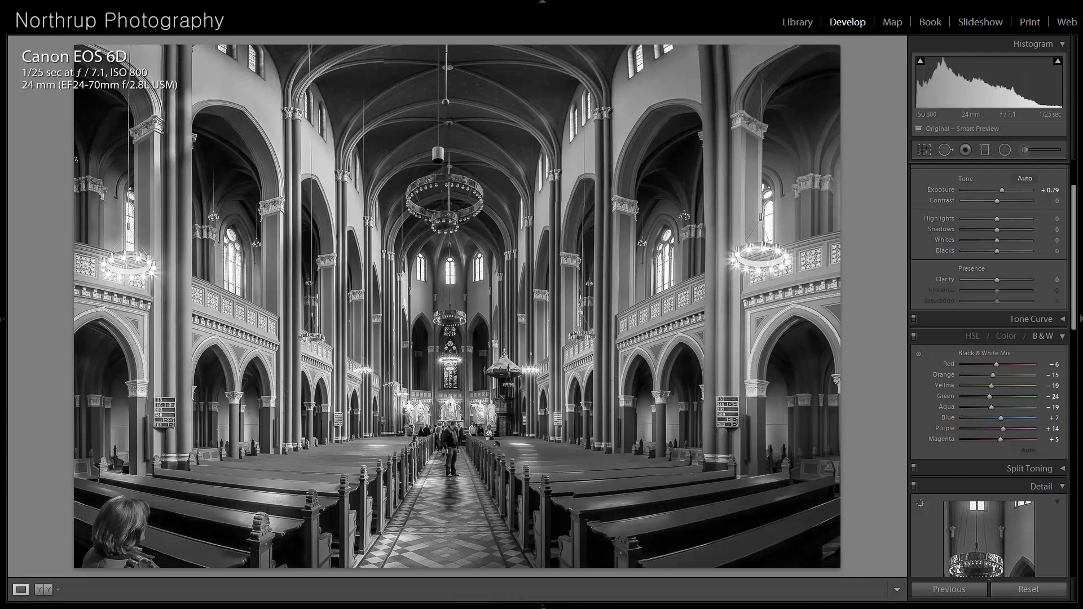
mouse_move(5, 323)
click(75, 265)
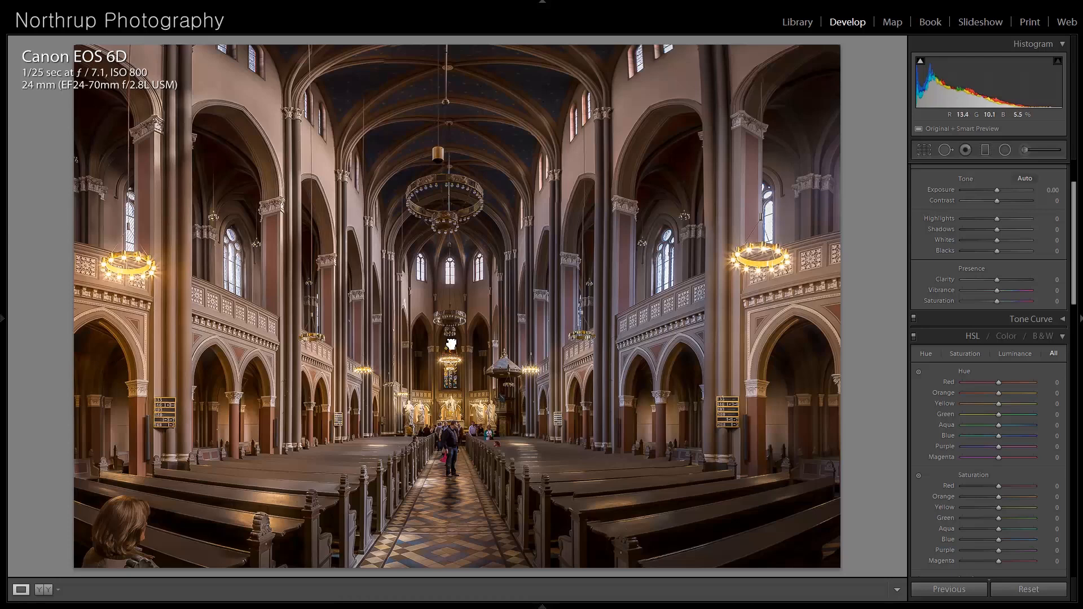
Examine the color version of the church's altar, chandeliers and nave up close.
click(516, 395)
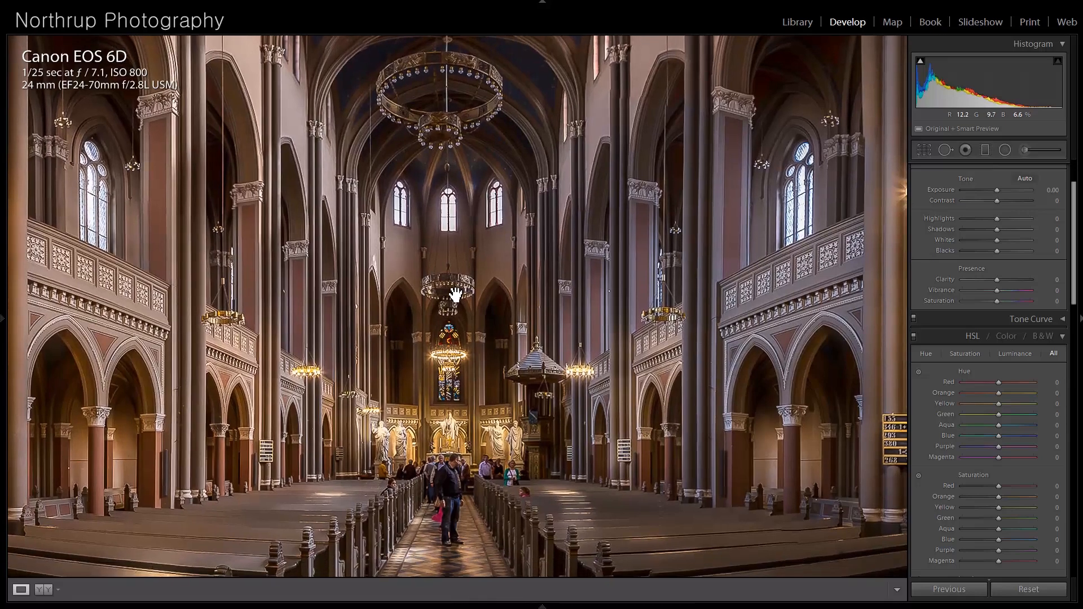
drag(456, 294, 461, 294)
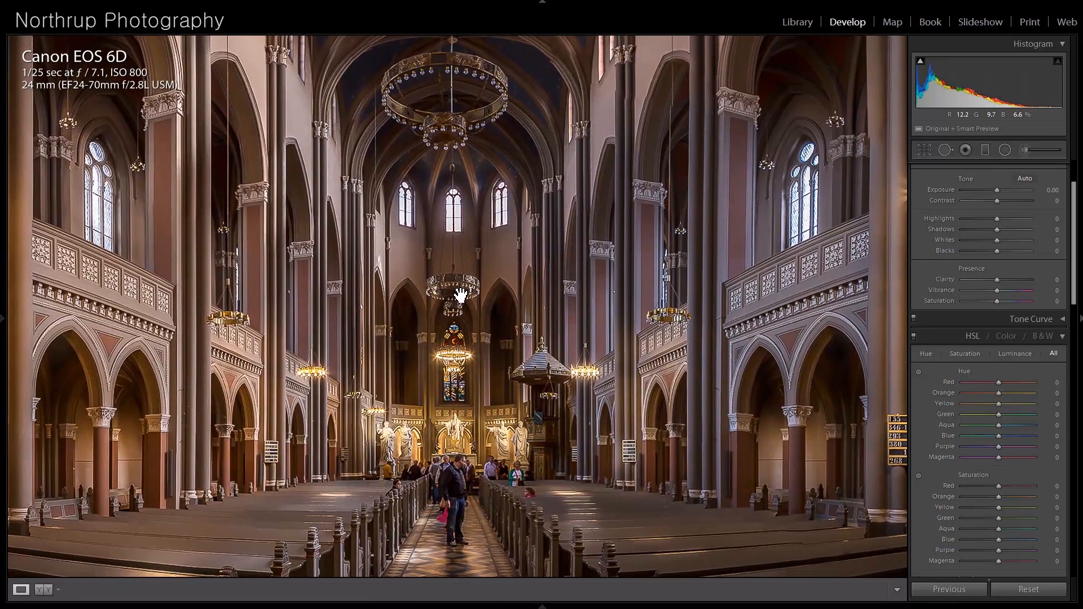
click(461, 294)
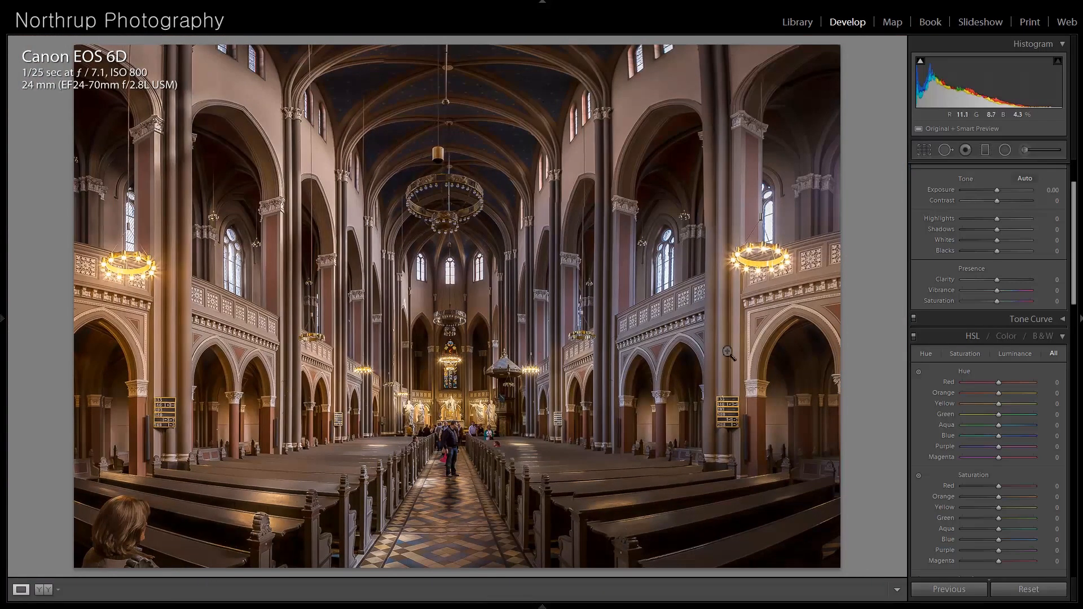
Convert the church photo to black and white and set its Exposure to +1.12.
click(1045, 336)
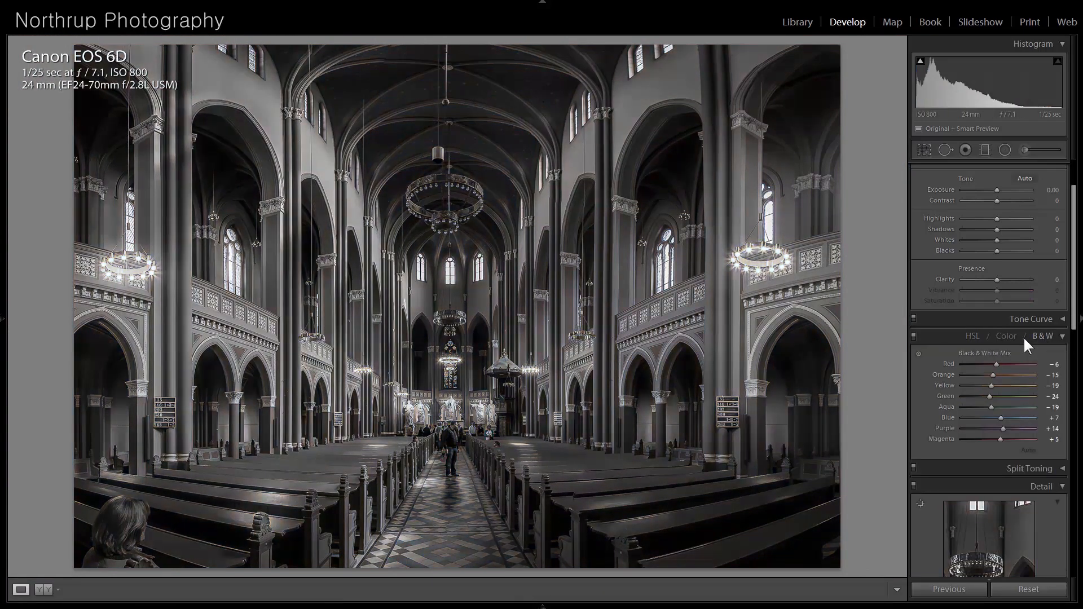
drag(995, 190, 1004, 194)
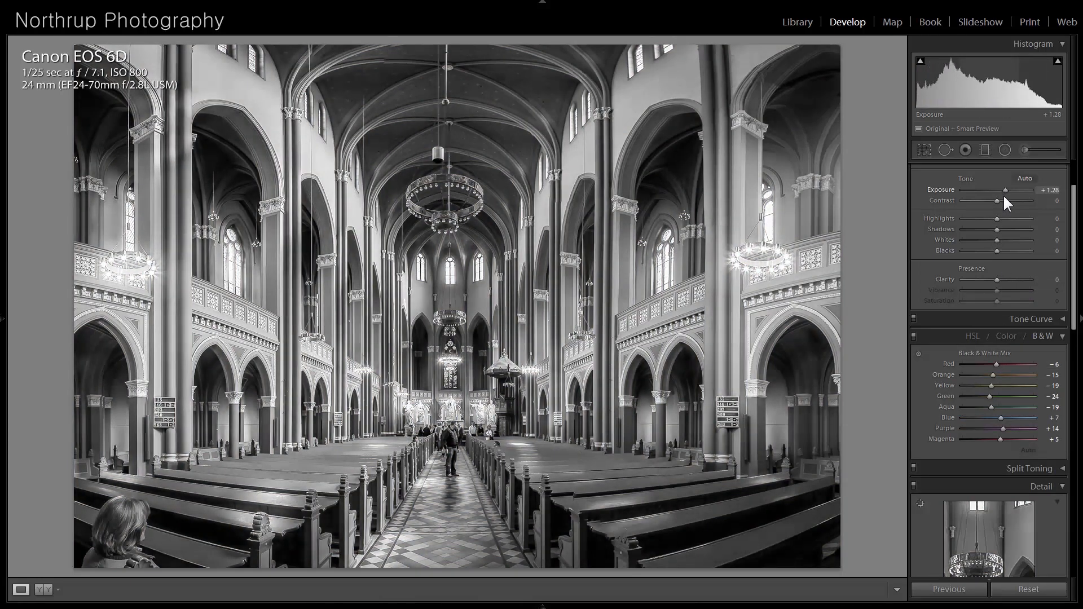
drag(1004, 195, 1002, 195)
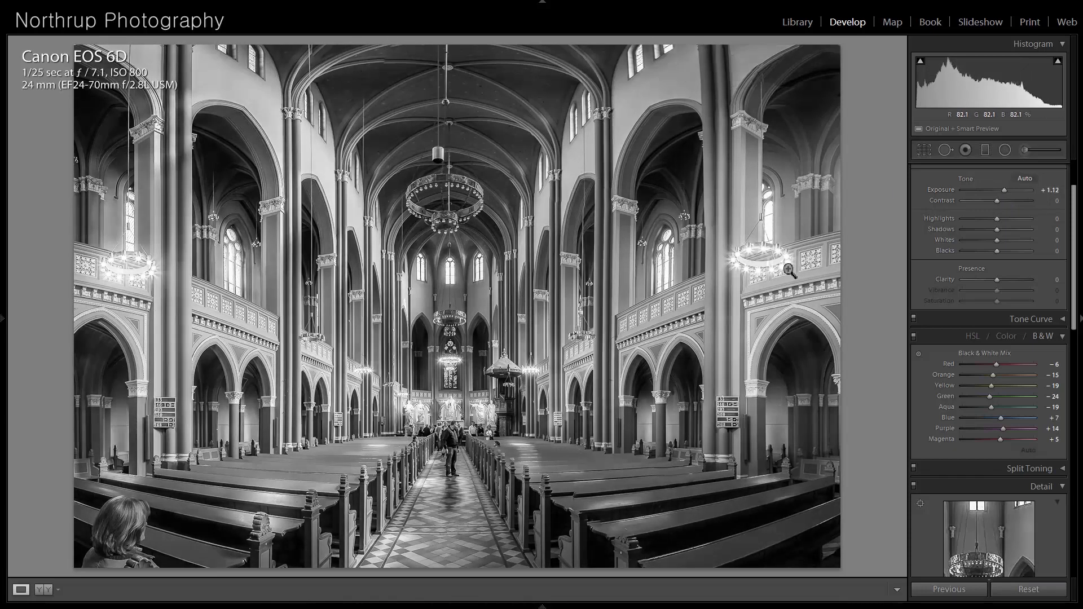
Inspect the number board on the church's right-hand column and remove it with a Heal spot brush of size 76.
click(748, 416)
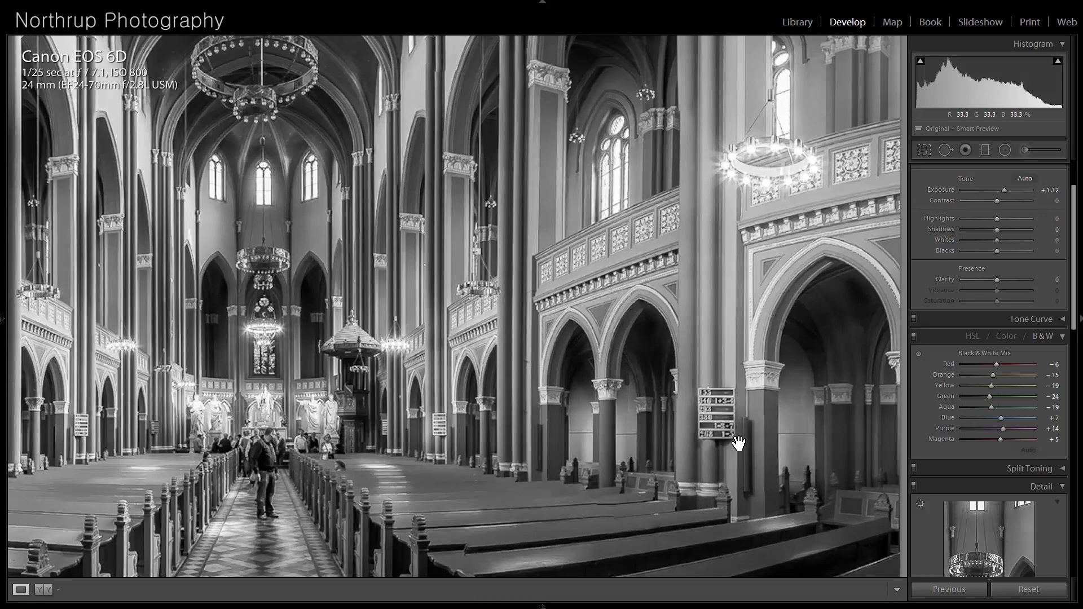
click(731, 439)
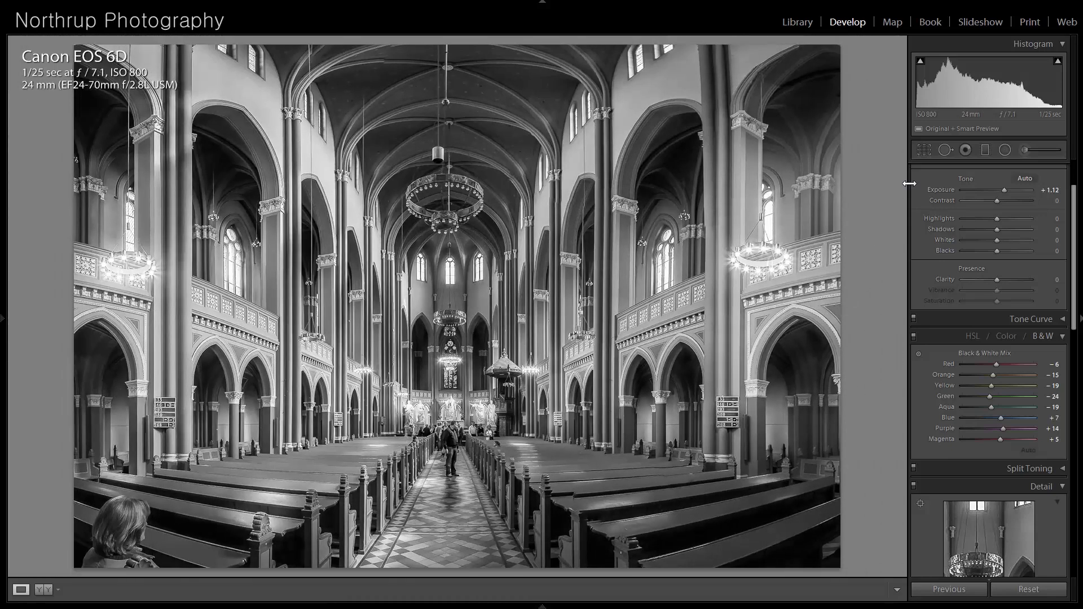
click(939, 148)
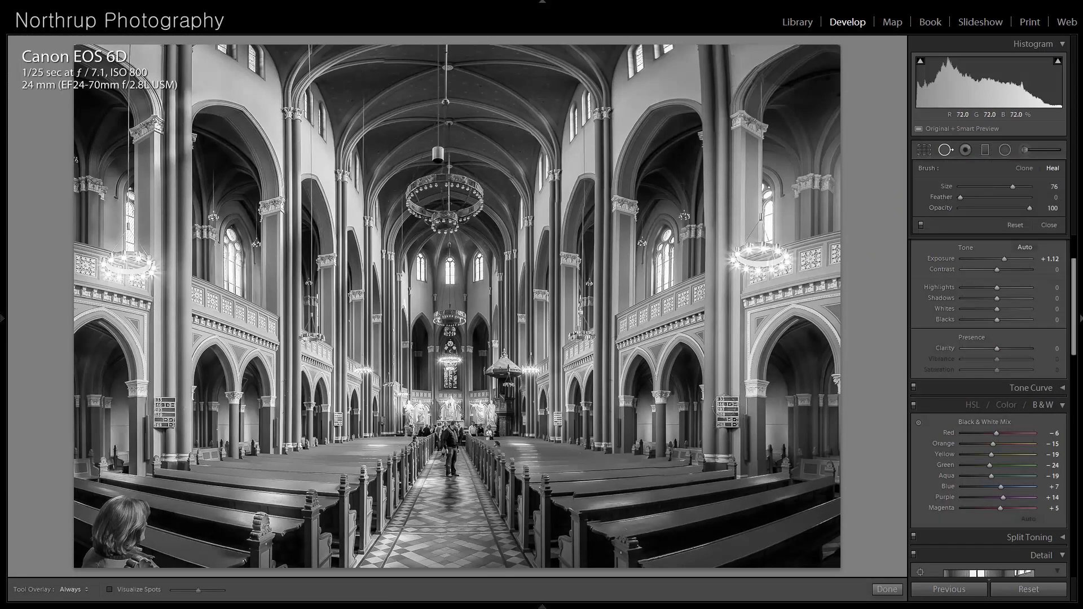
click(725, 399)
mouse_move(732, 403)
mouse_down()
mouse_move(723, 414)
mouse_move(735, 425)
mouse_up()
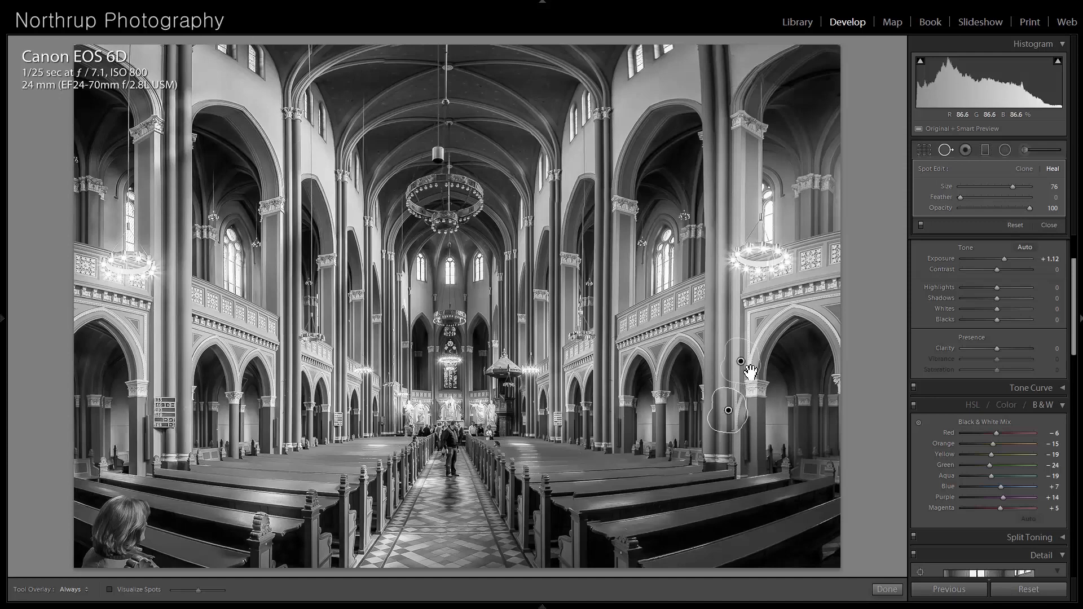
drag(732, 366, 731, 365)
click(1039, 226)
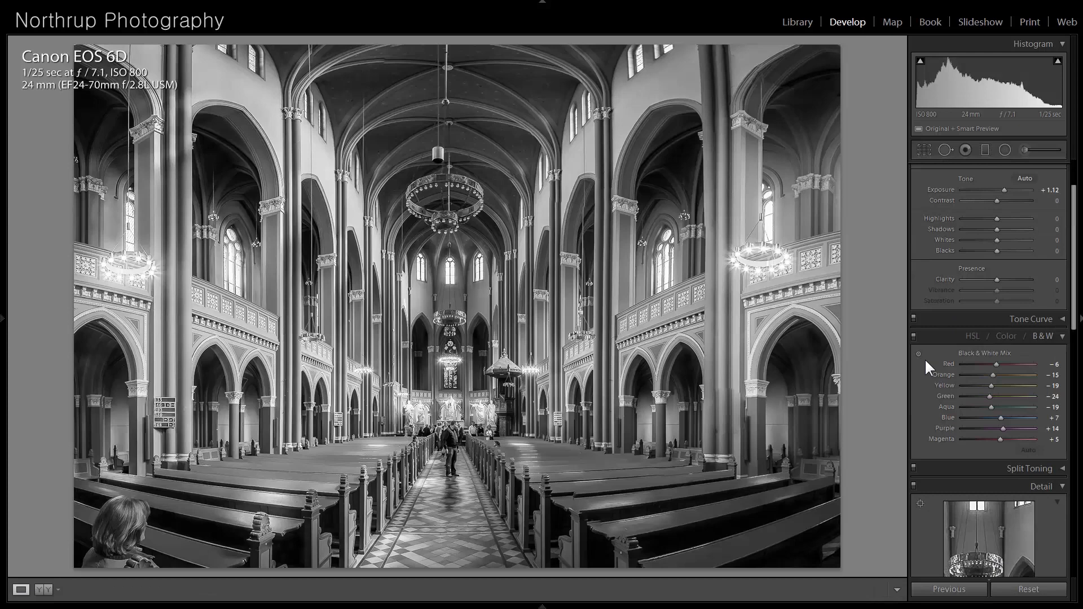
Go to the candlelit portrait of the woman with glasses and convert it to black and white.
key(Right)
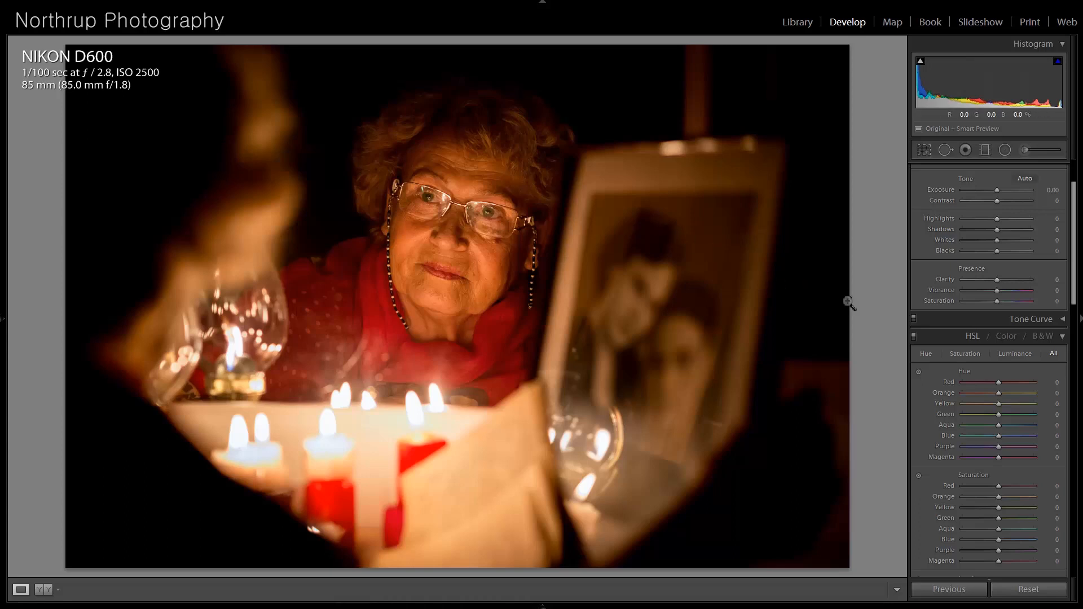
click(1048, 336)
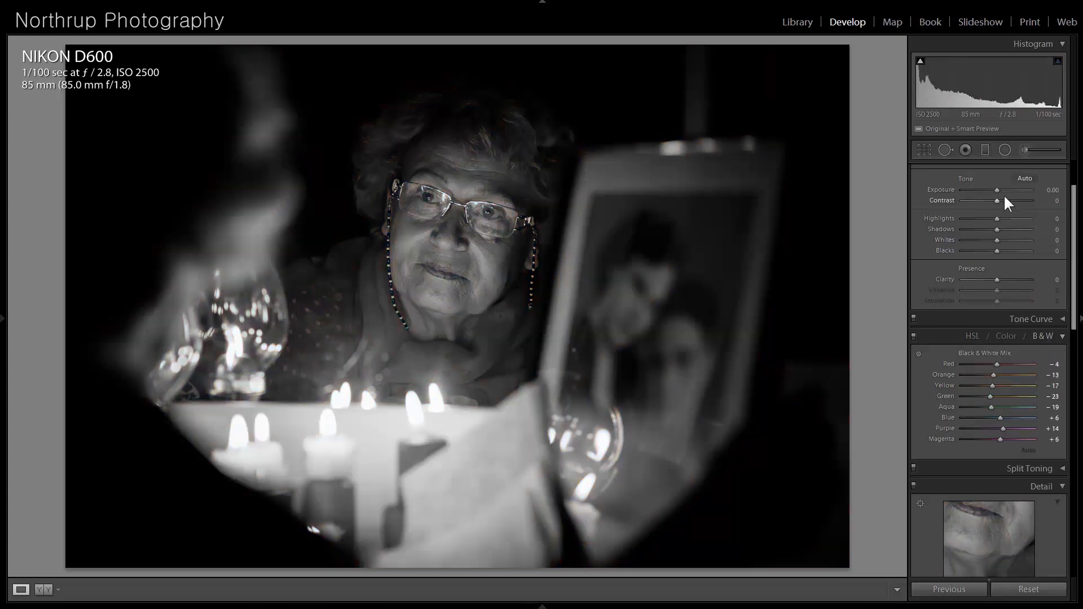
Try brightening the black-and-white candlelit portrait with Exposure at +0.46 and the mix at Red -2 and Orange +34.
drag(999, 363, 1022, 369)
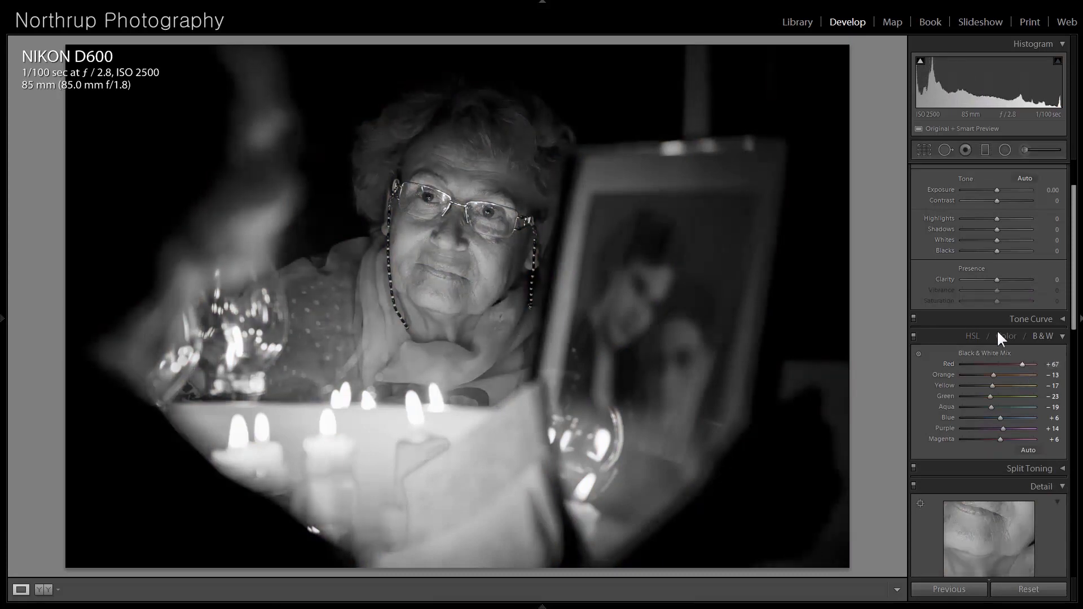
drag(995, 188, 997, 195)
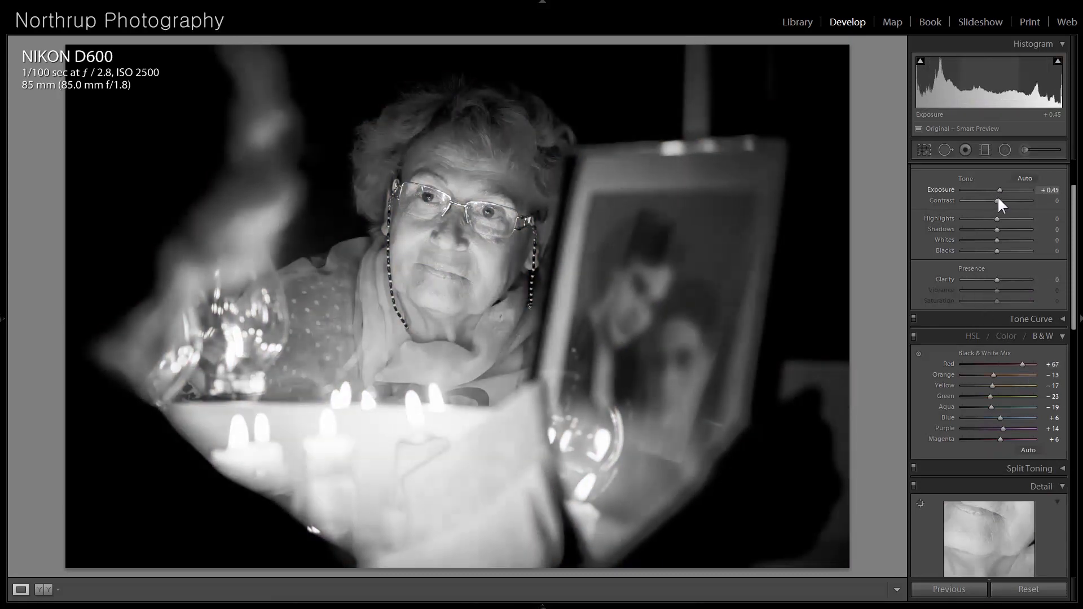
mouse_move(10, 326)
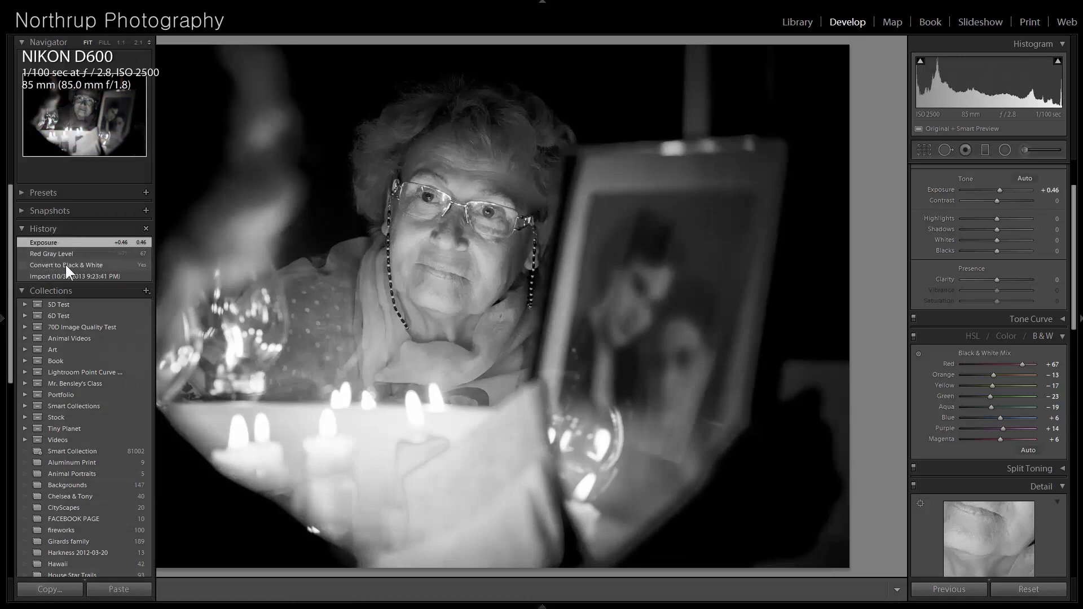
mouse_move(1023, 364)
mouse_down()
mouse_move(1015, 379)
mouse_move(990, 363)
mouse_move(1017, 372)
mouse_move(1007, 371)
mouse_up()
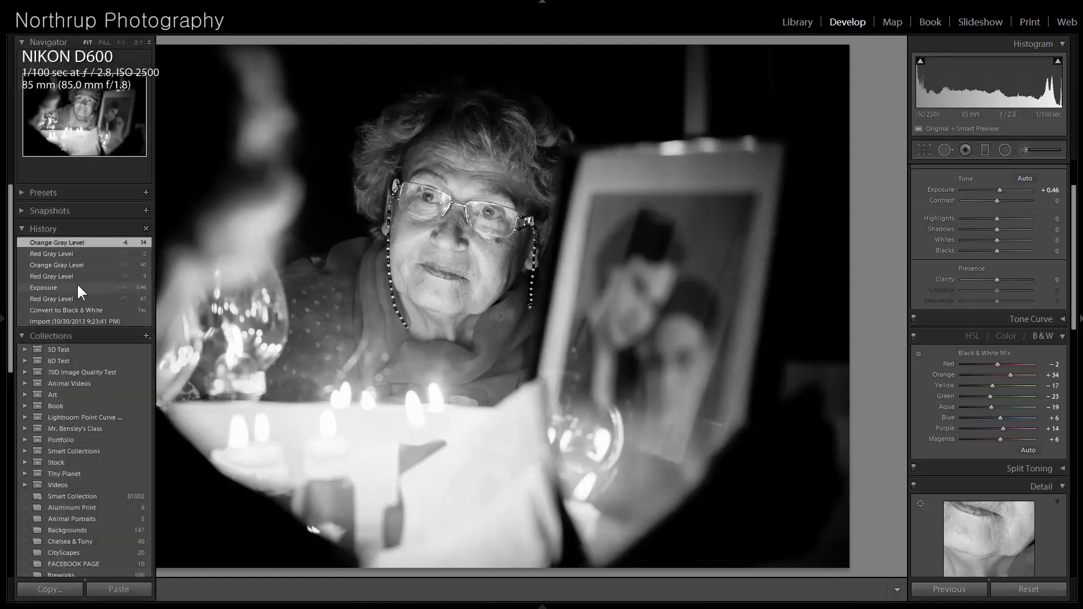
Restore the candlelit portrait to its imported color state and go to the silhouette photo of two pigeons.
click(84, 321)
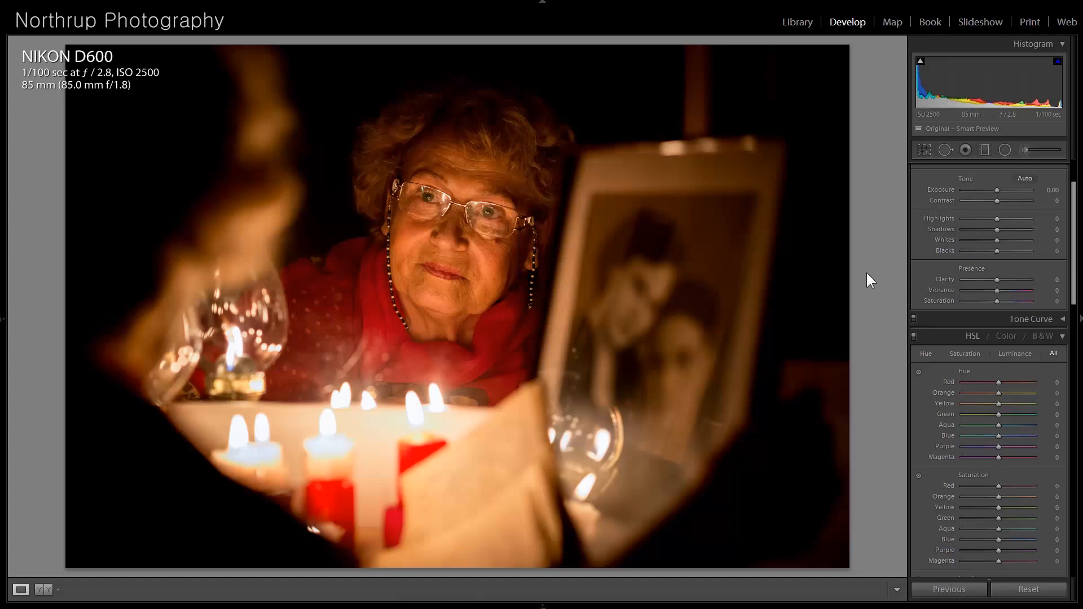
key(Right)
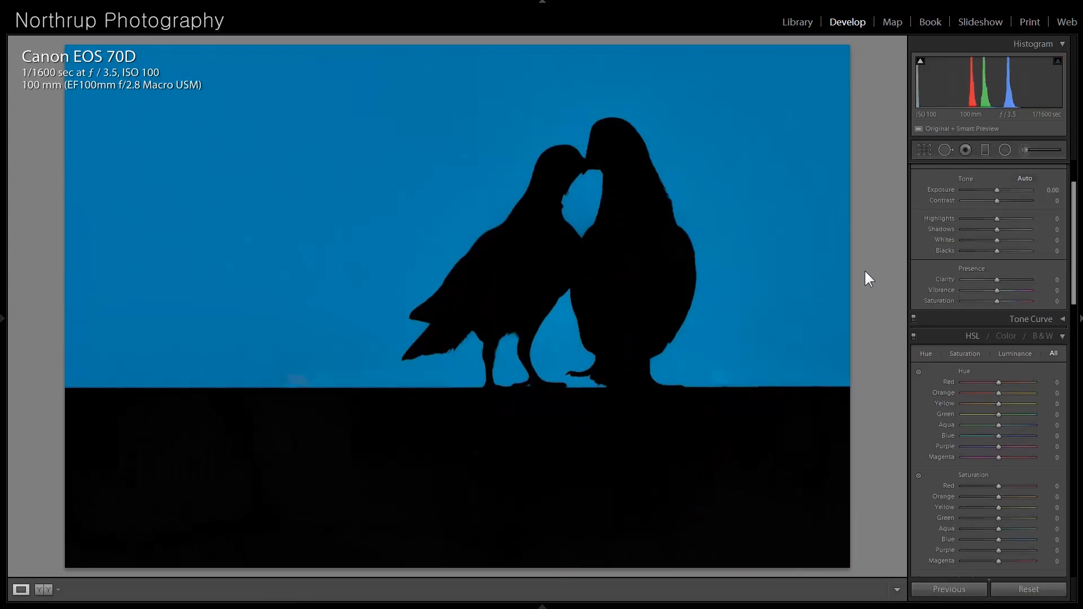
Try cropping tighter around the two pigeons, with the aspect ratio unlocked and locked, and restore the photo's imported state.
click(923, 151)
drag(61, 309, 175, 302)
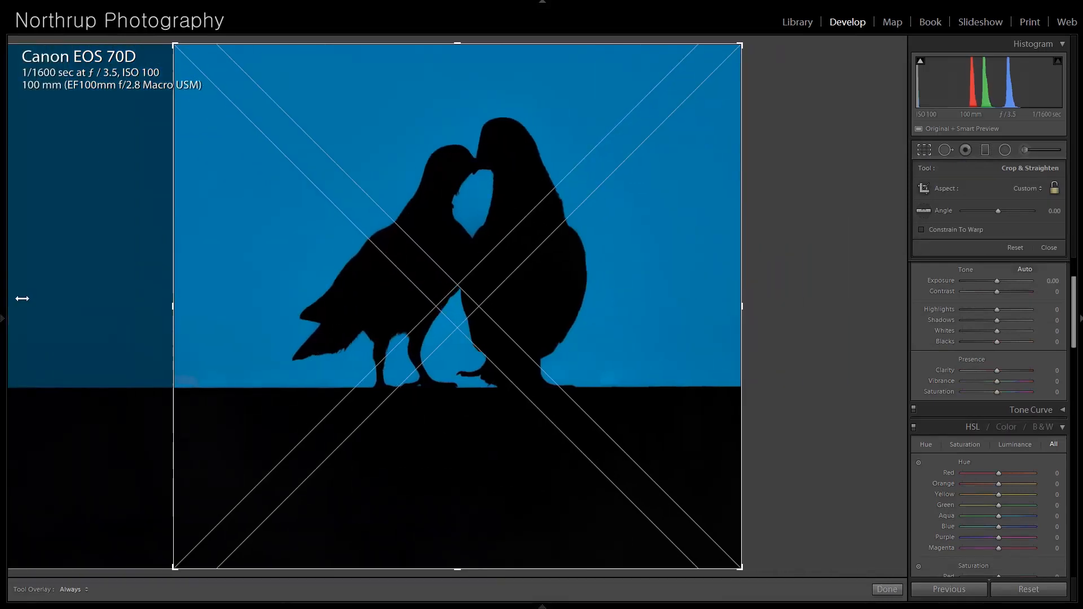
drag(22, 299, 17, 299)
click(1054, 186)
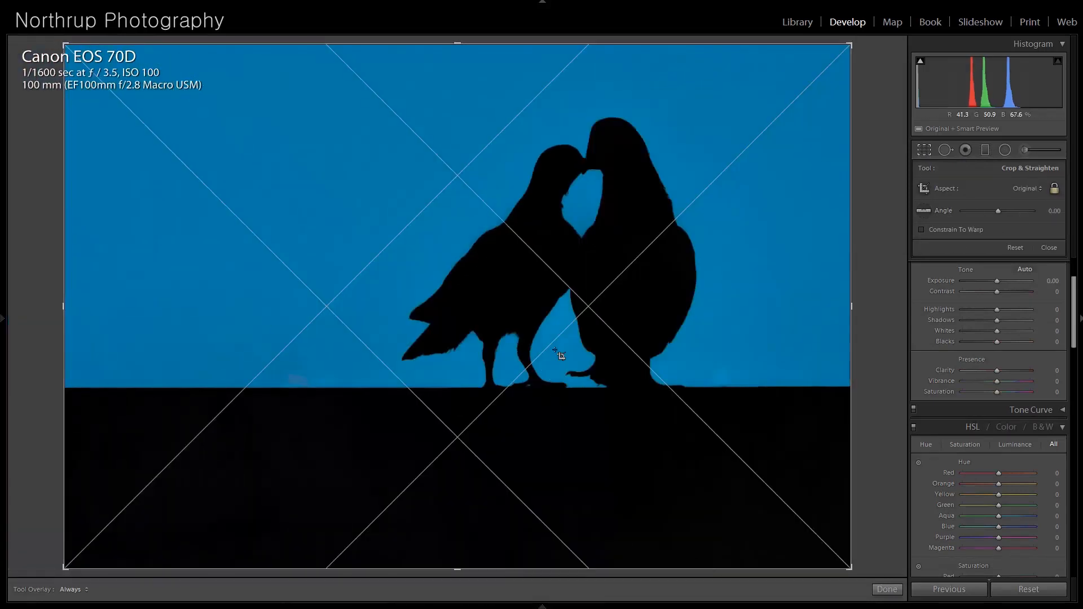
drag(60, 302, 196, 342)
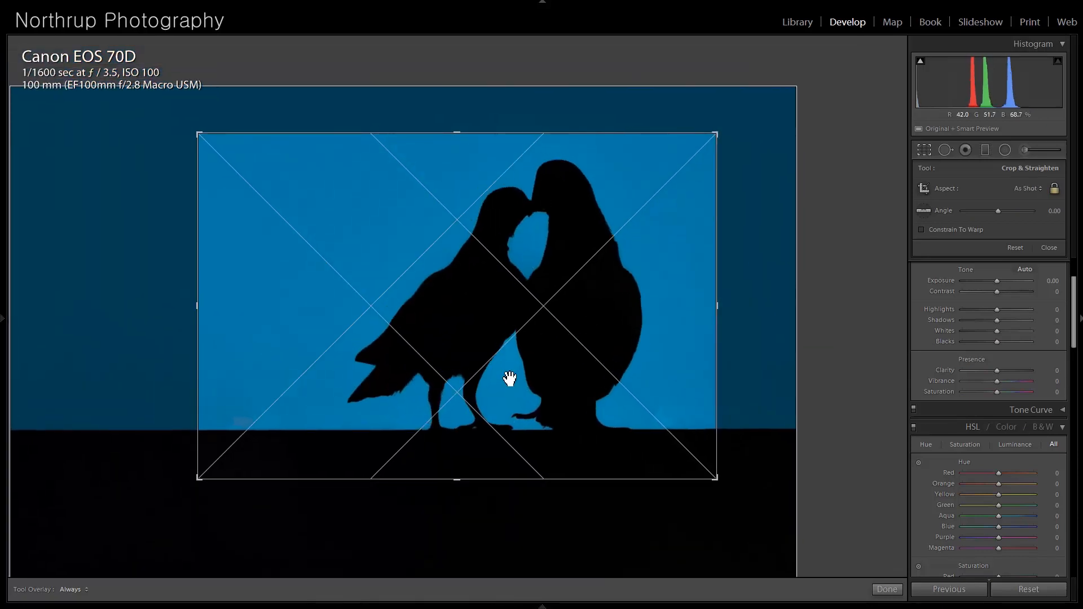
key(Return)
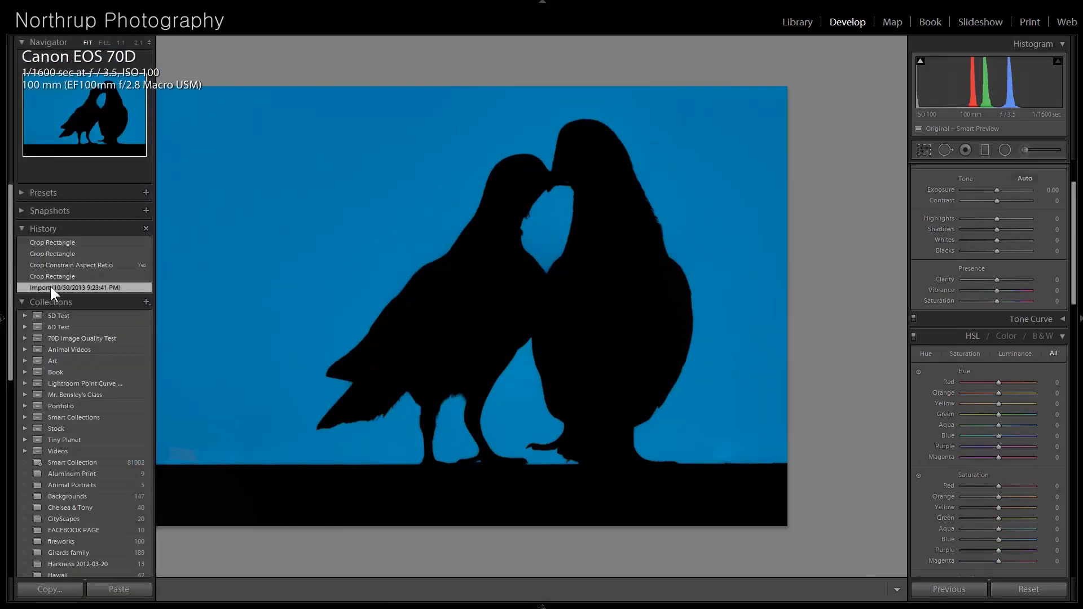
click(49, 287)
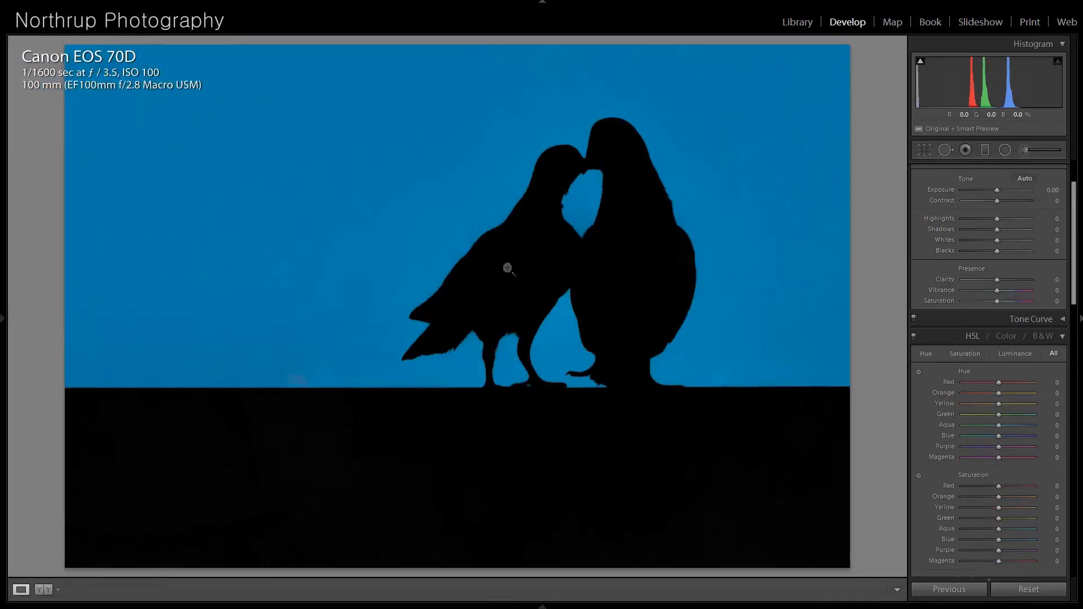
Go to the foggy autumn pond photo and examine its trees and water reflections up close.
key(Right)
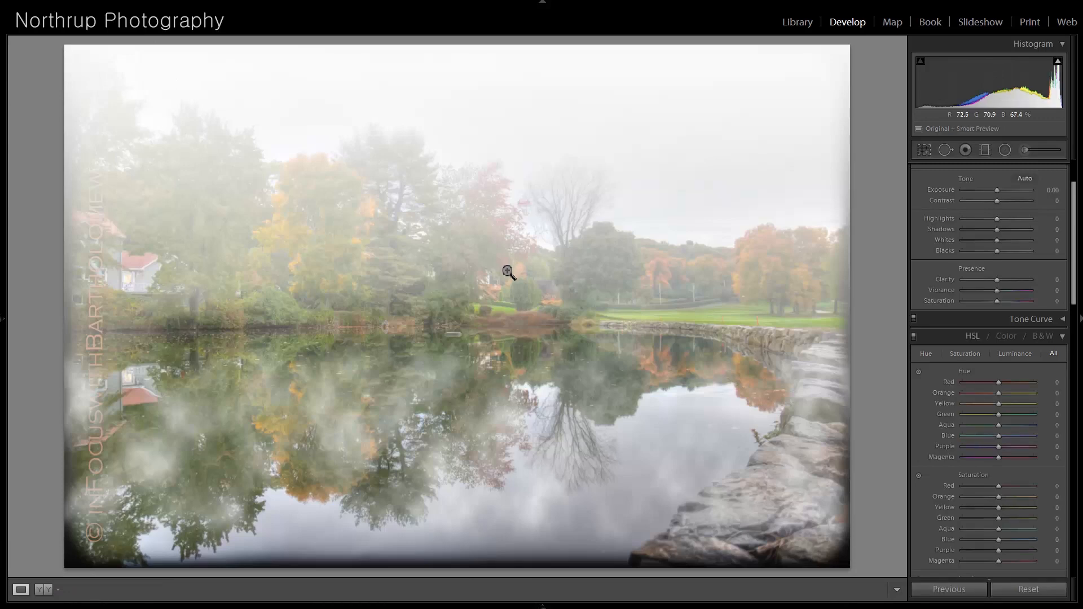
click(484, 331)
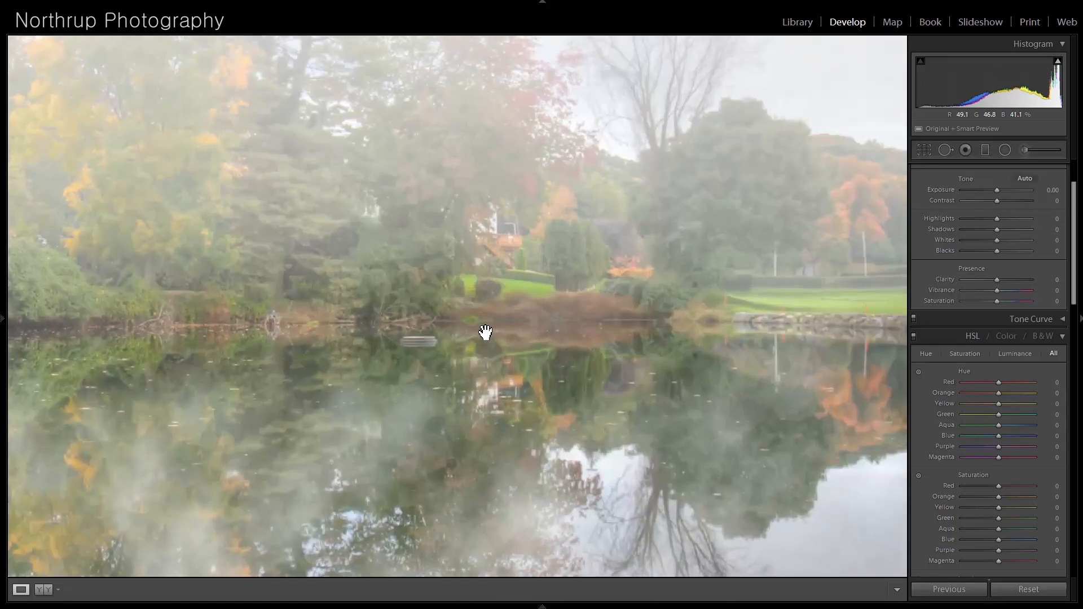
drag(451, 180, 645, 144)
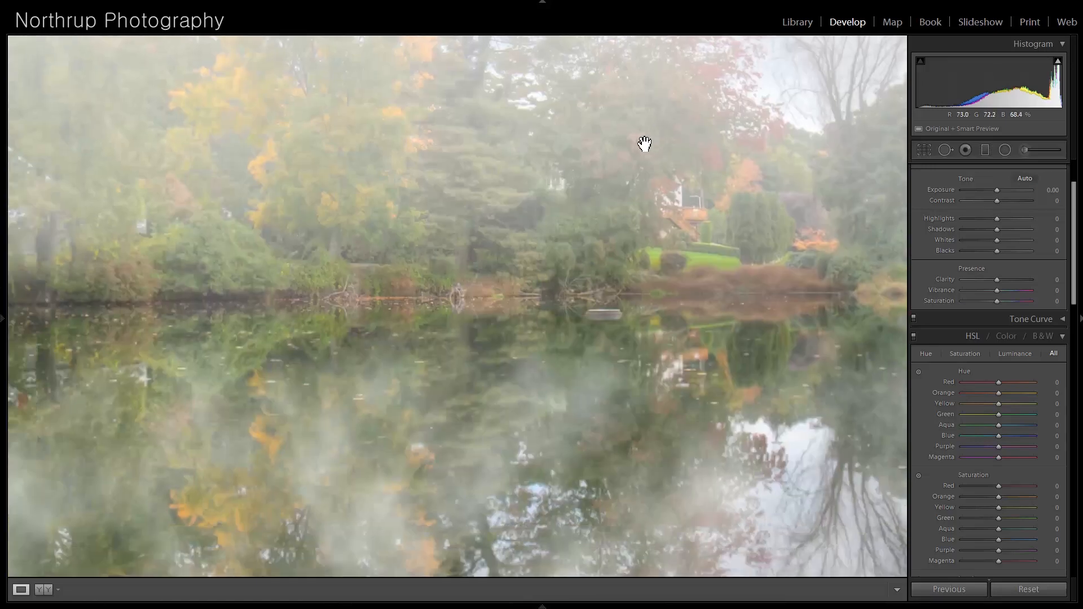
click(641, 150)
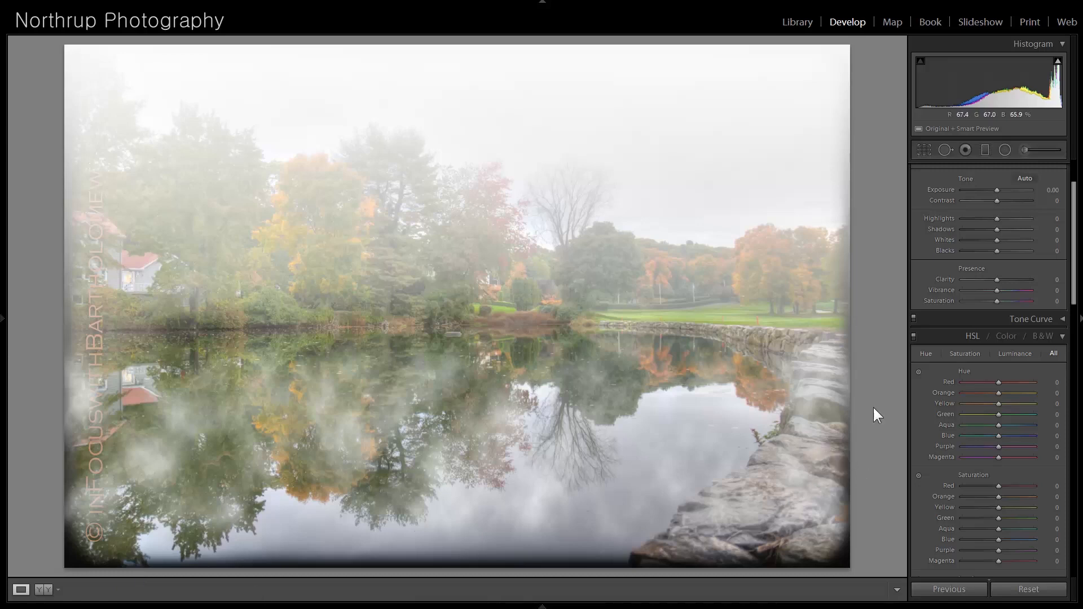
Crop the pond photo inward to trim away its vignetted edges, and go to the archway photo with the umbrella group.
click(924, 149)
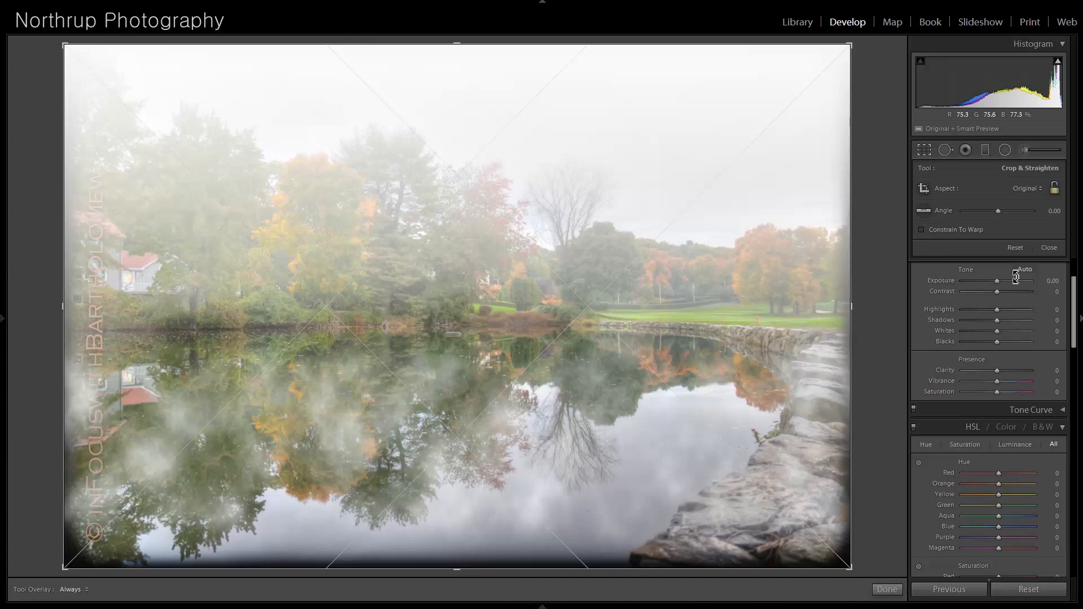
click(1053, 189)
drag(452, 564, 454, 553)
key(Return)
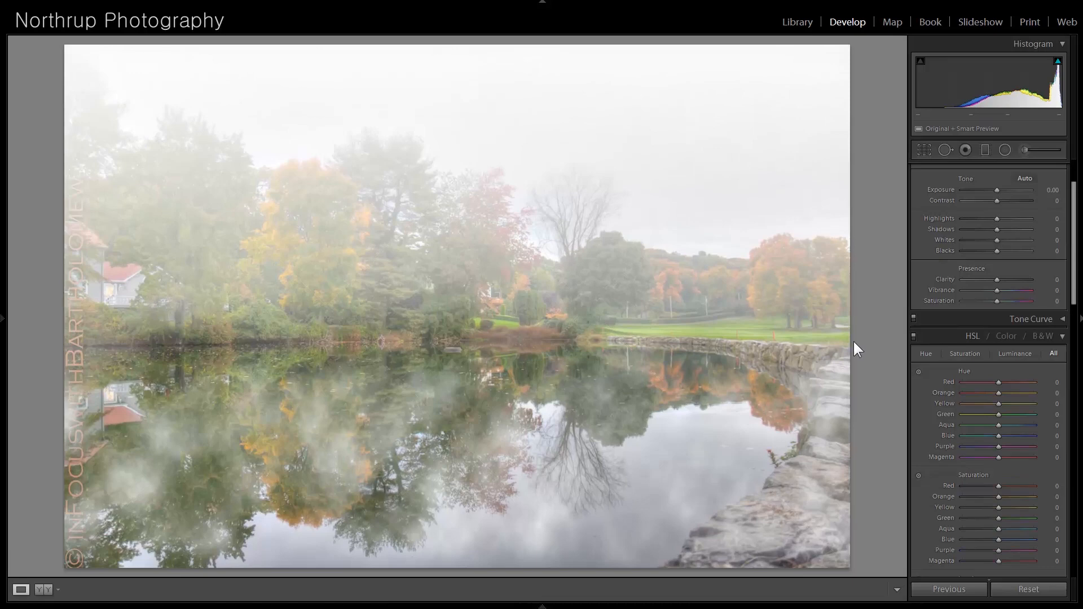
key(Right)
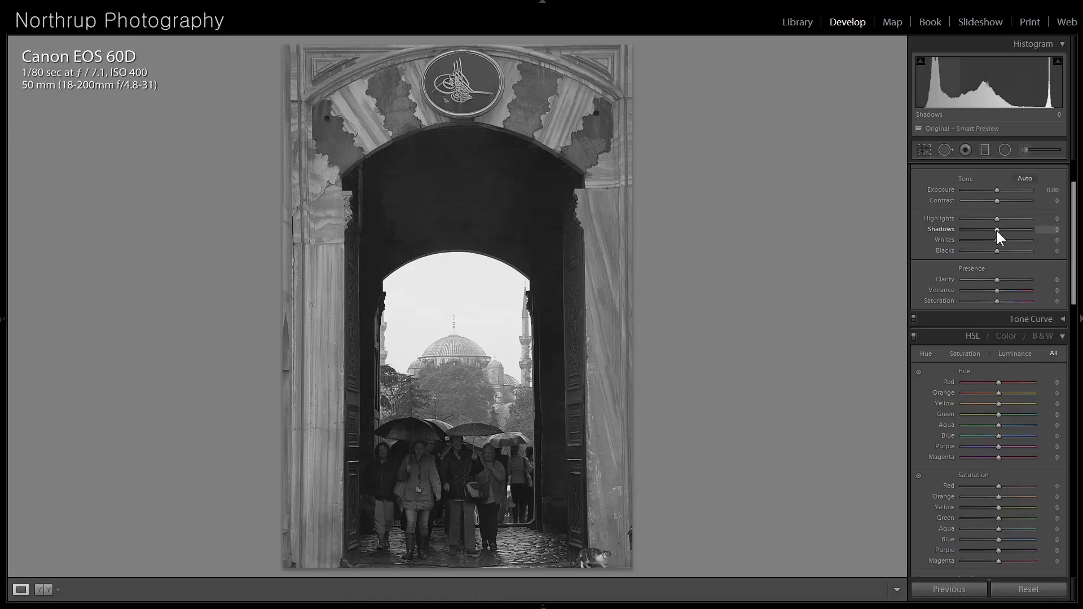
Try Exposure at +1.03 on the archway photo with Shadows at +100 and at -85.
drag(996, 229, 1033, 225)
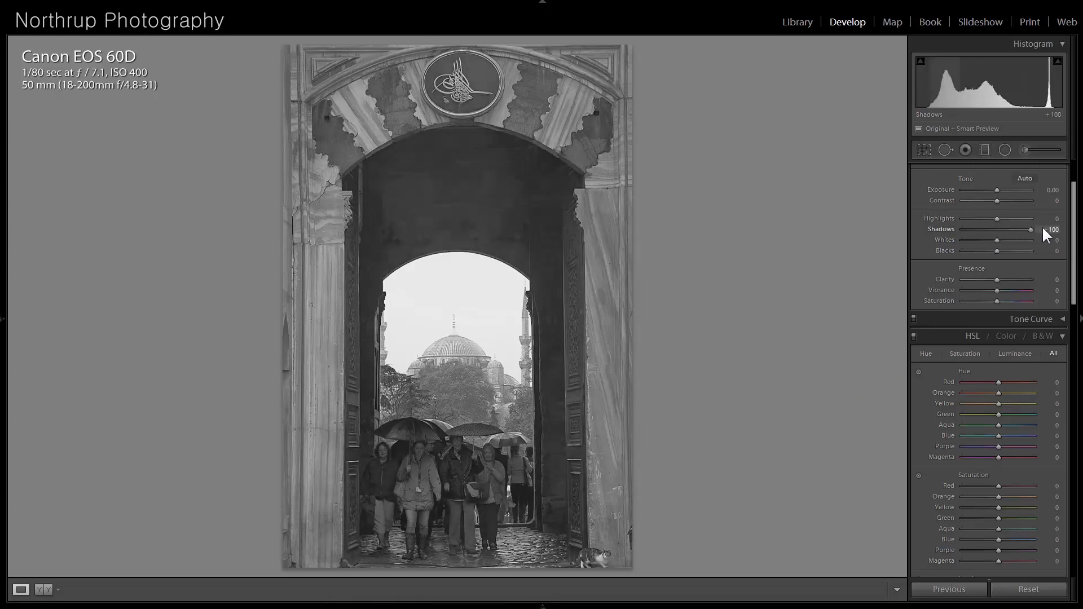
drag(997, 190, 1004, 191)
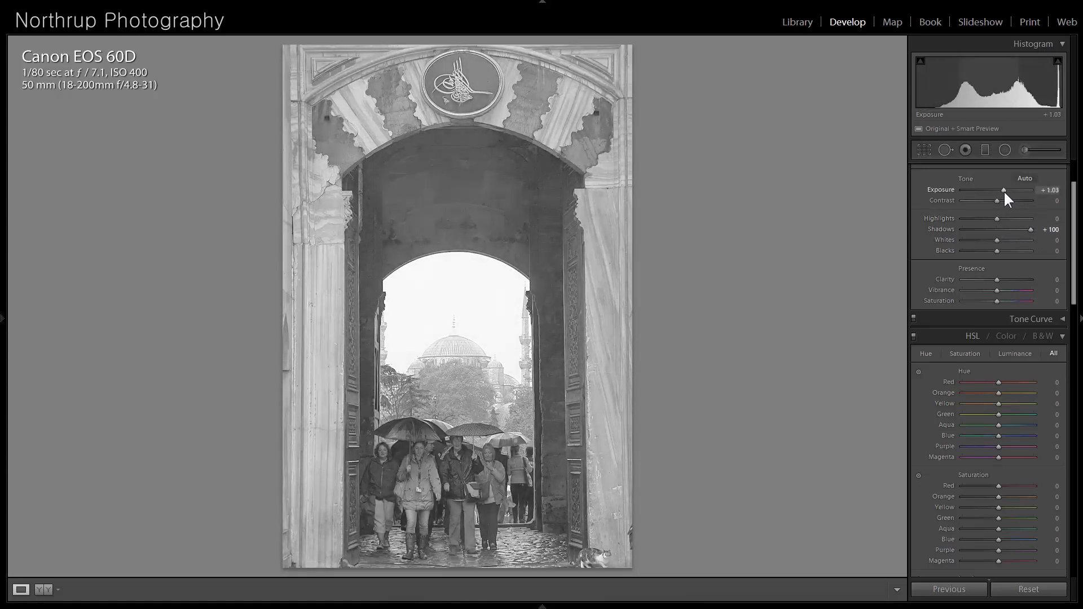
drag(1028, 230, 966, 228)
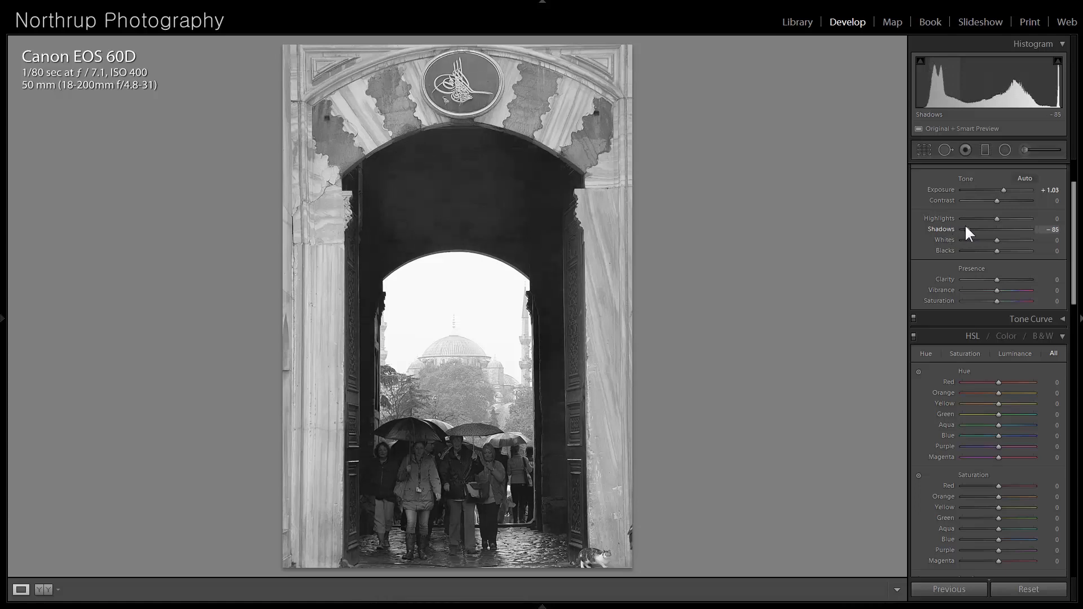
Try a tighter crop of the archway that cuts off the round emblem and centers the opening.
key(r)
drag(457, 49, 466, 84)
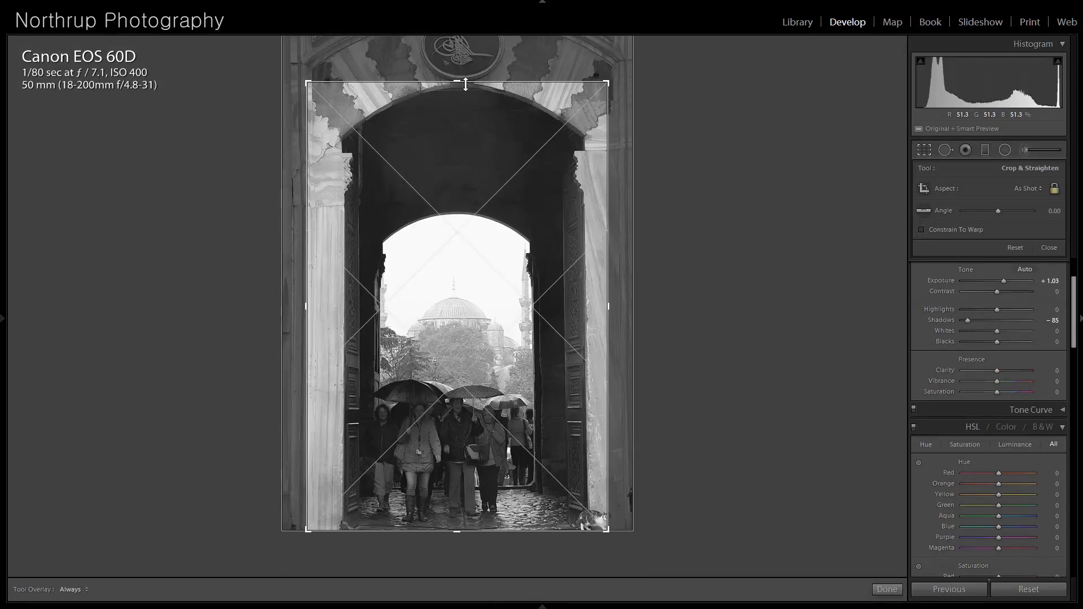
drag(451, 216, 447, 214)
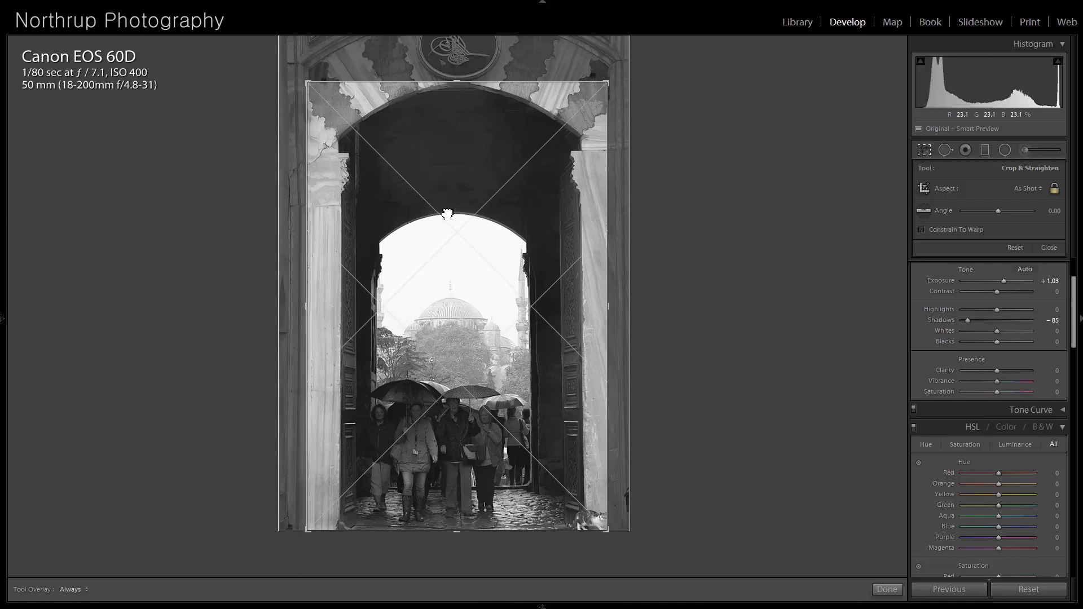
key(Return)
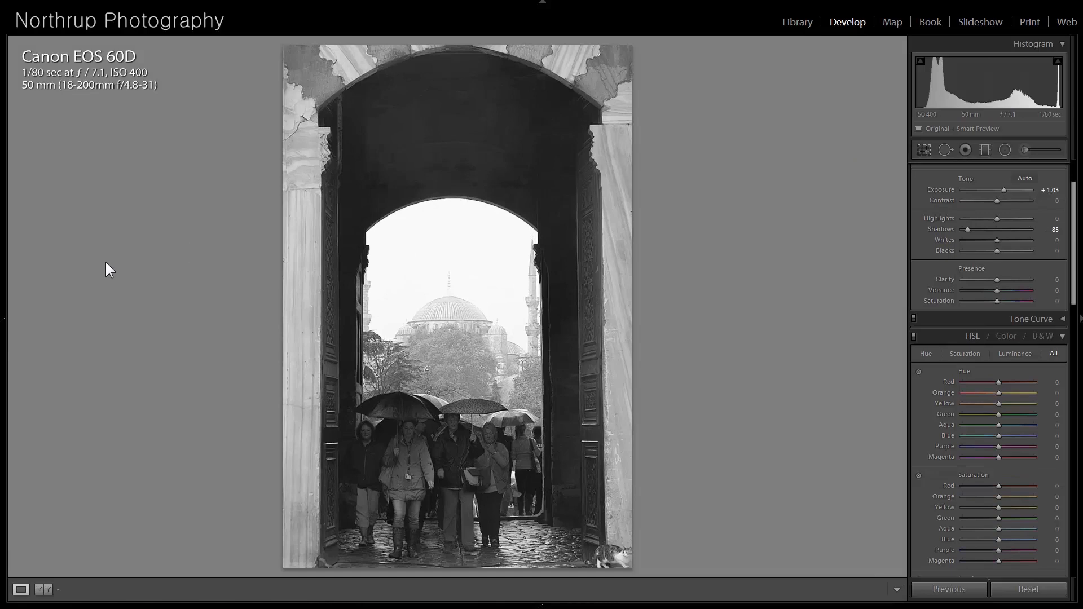
Compare the archway photo's imported state with its brightened and cropped version.
mouse_move(3, 308)
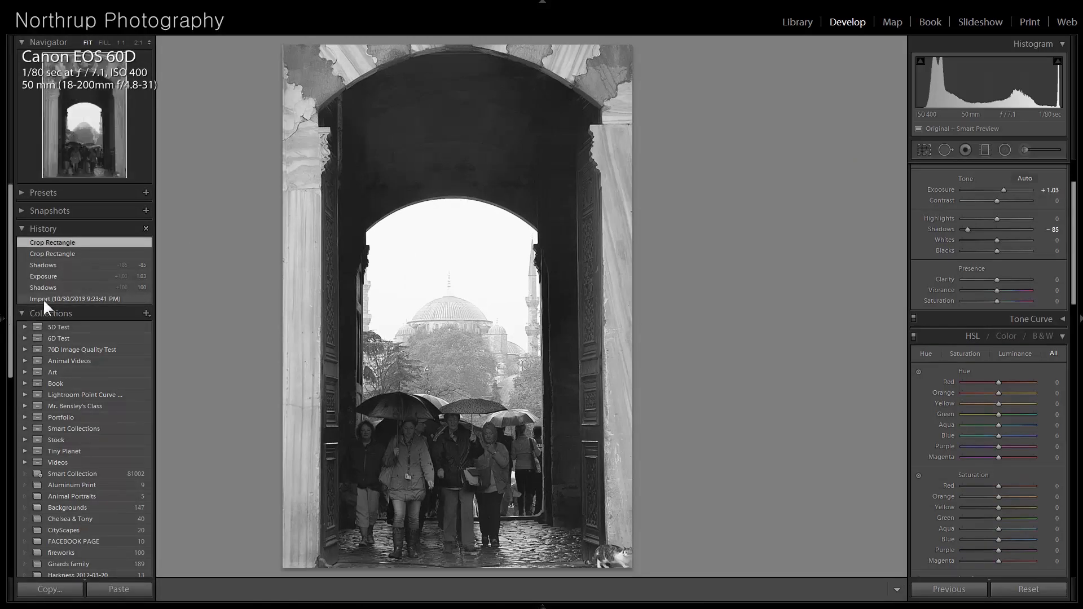
click(43, 299)
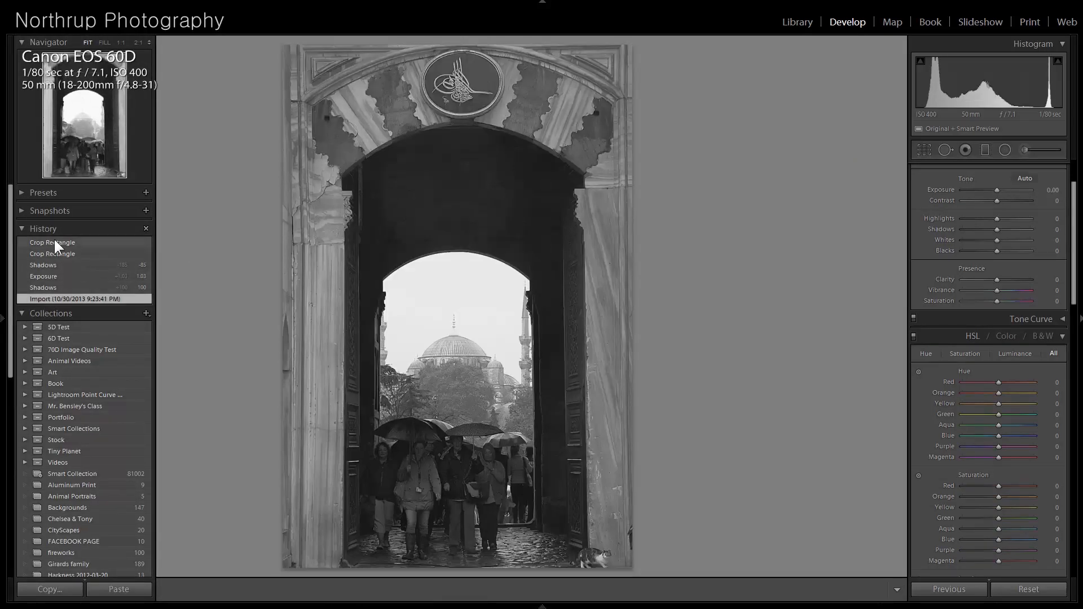
click(55, 241)
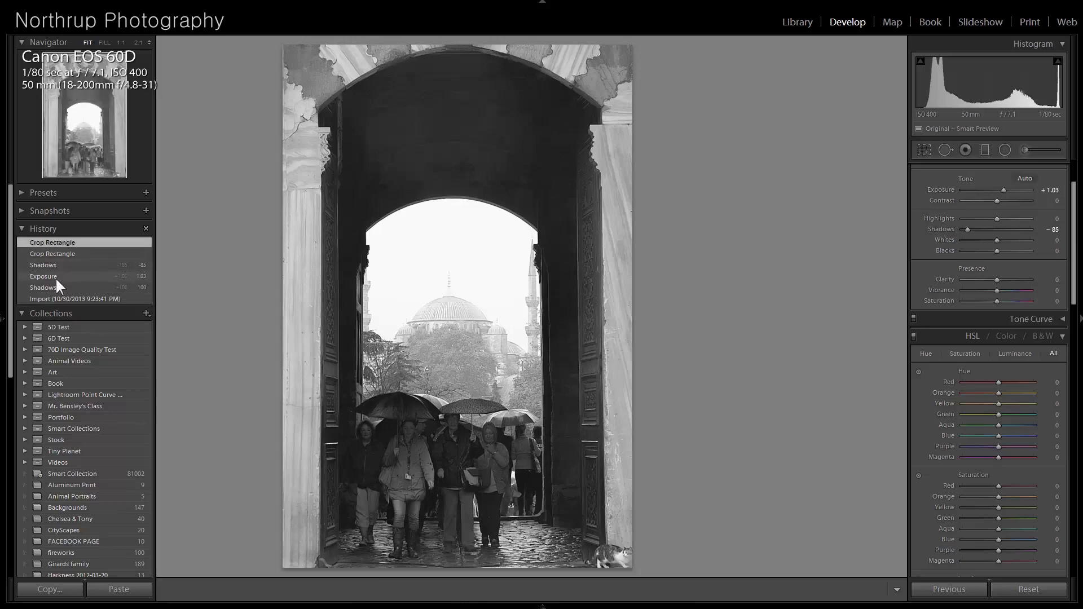
click(51, 298)
click(66, 242)
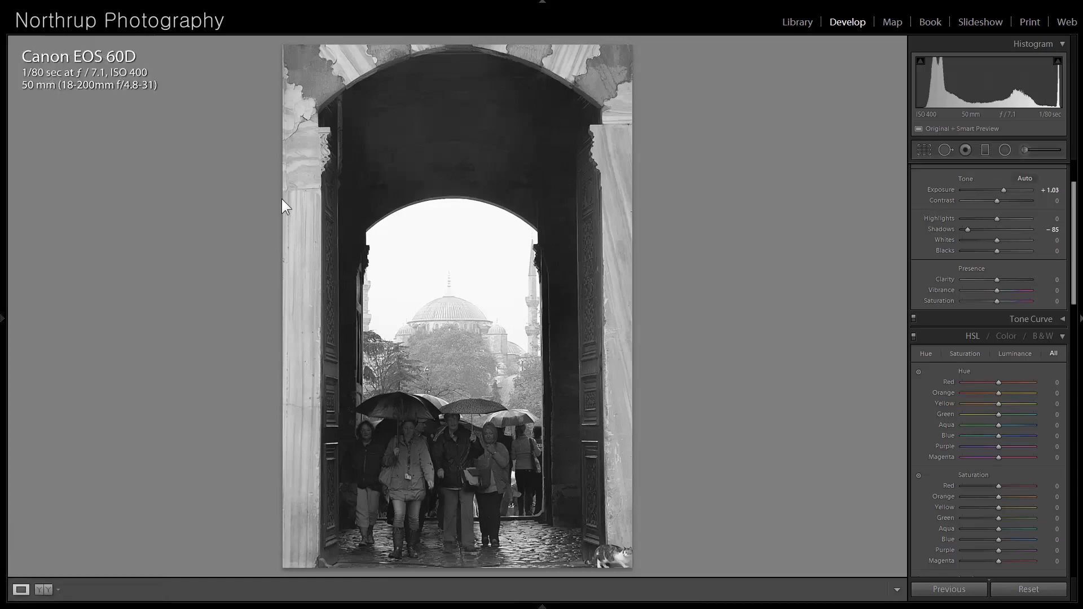
Restore the archway photo to its imported state and go to the black-and-white portrait of the dark-haired woman.
mouse_move(6, 285)
click(52, 297)
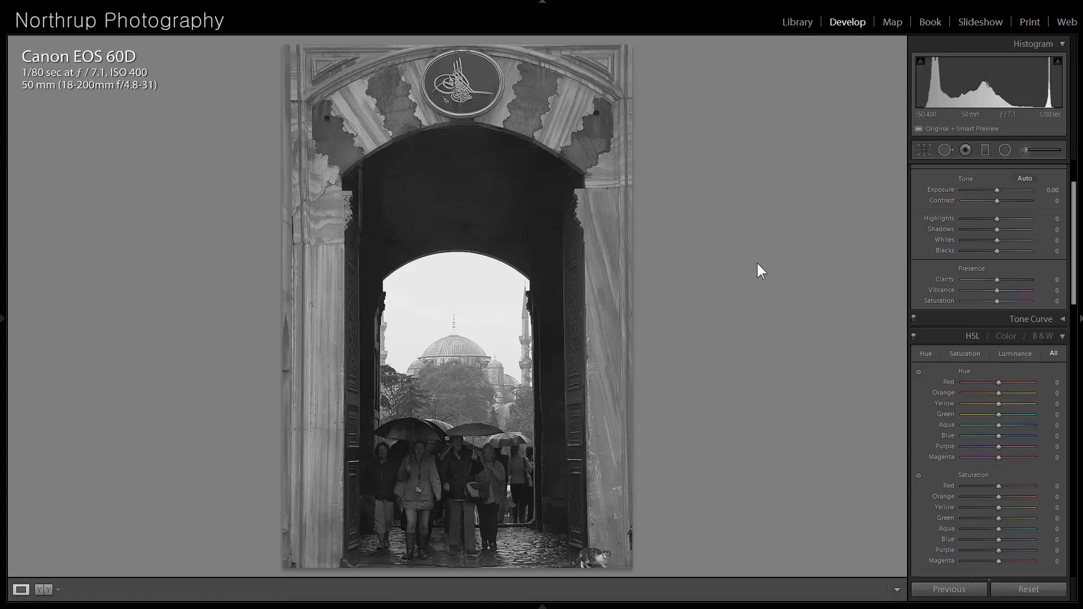
key(Right)
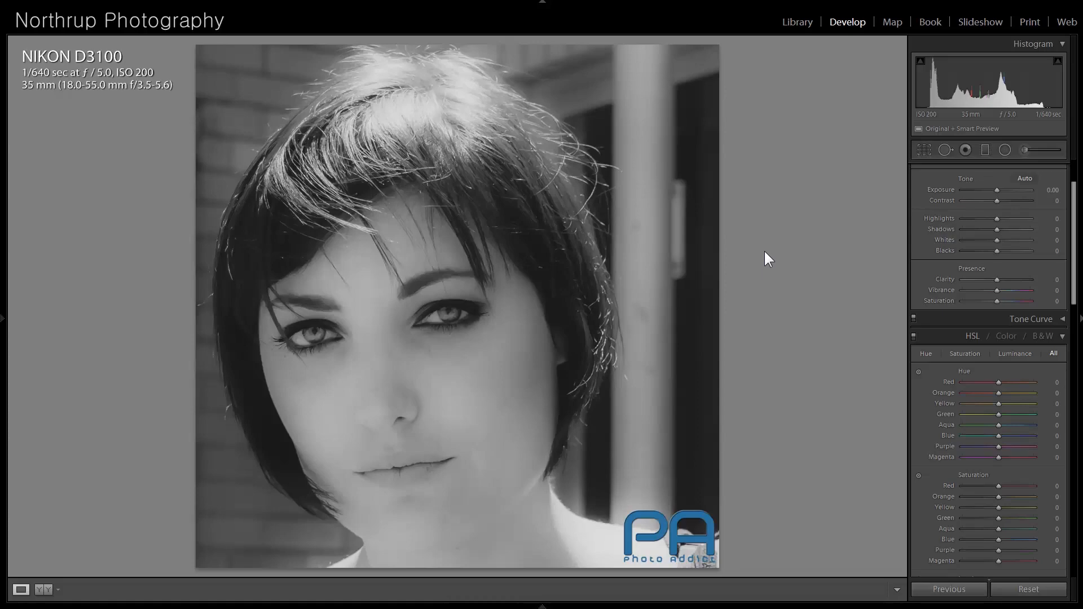
Examine the woman's eyes, skin and stray hairs and the background pole up close.
click(466, 340)
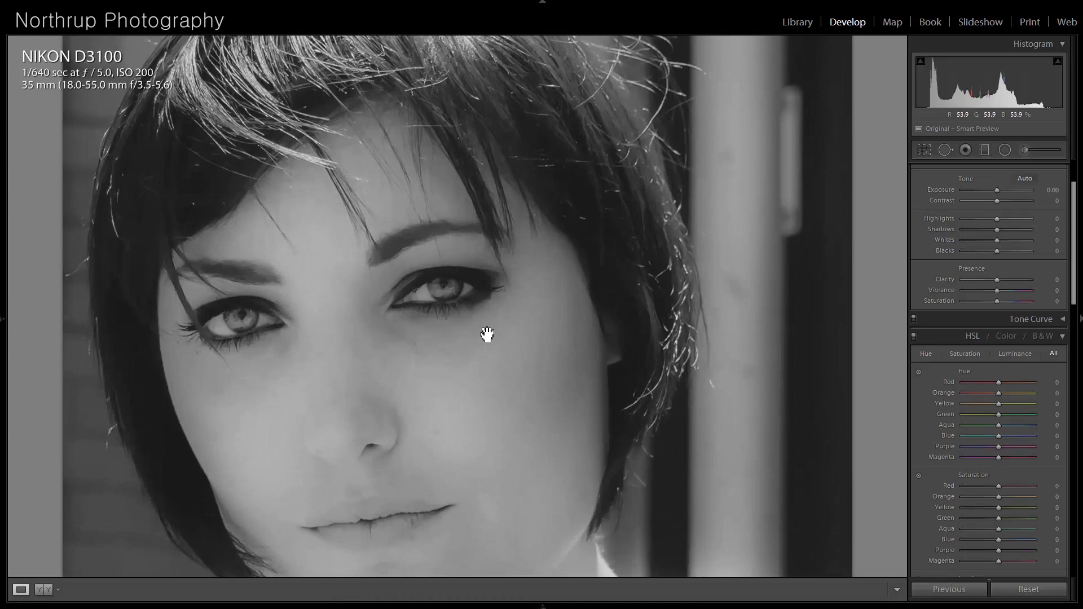
click(496, 332)
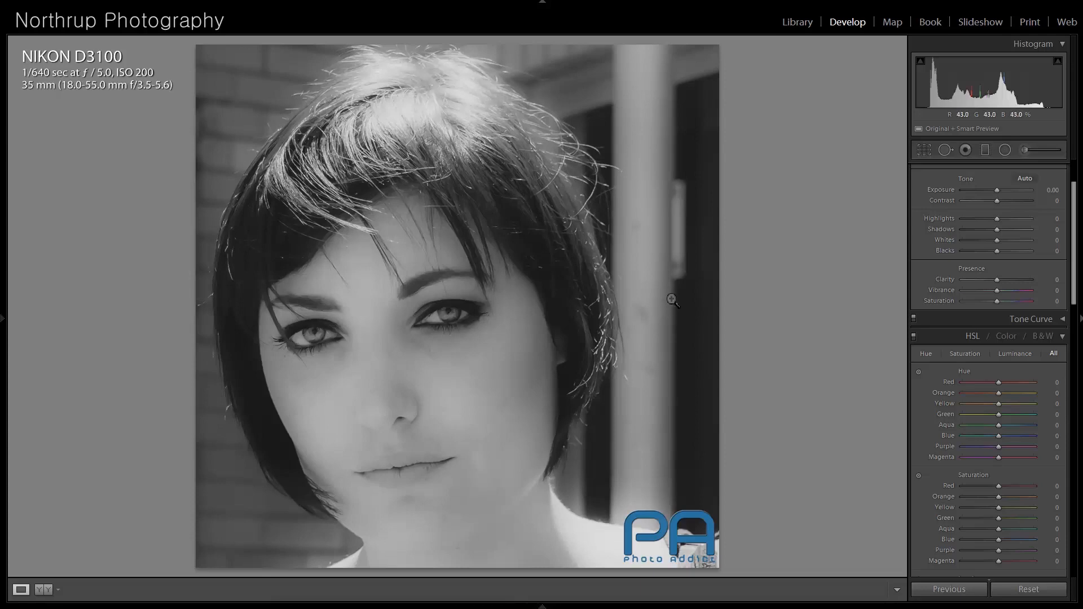
click(646, 313)
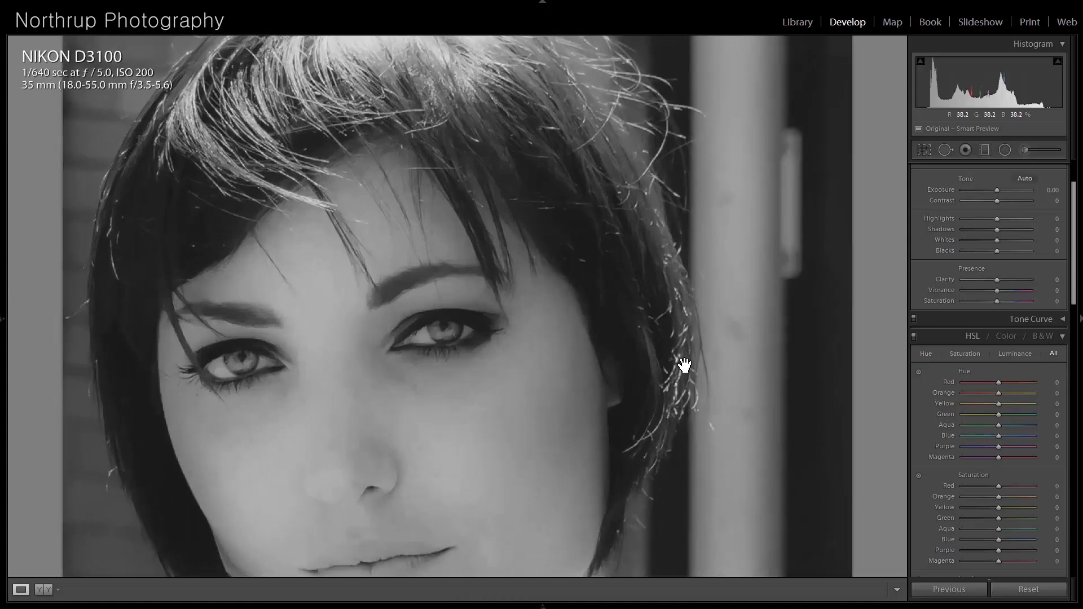
click(620, 286)
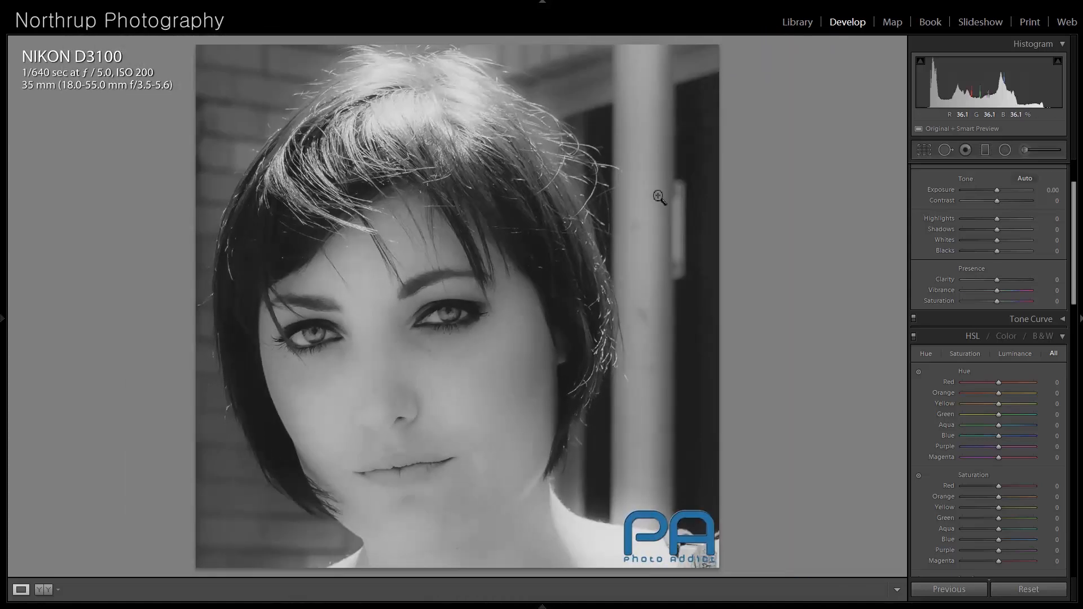
Heal the blemishes along the background pole in the black-and-white portrait with four Spot Removal edits.
click(952, 150)
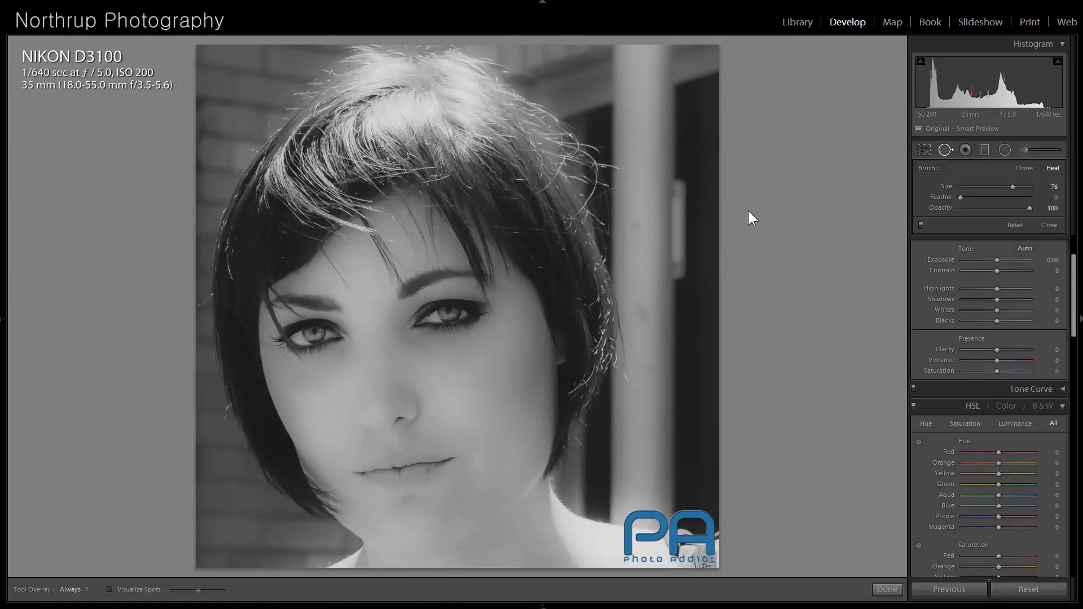
click(635, 226)
drag(635, 303, 650, 324)
click(649, 407)
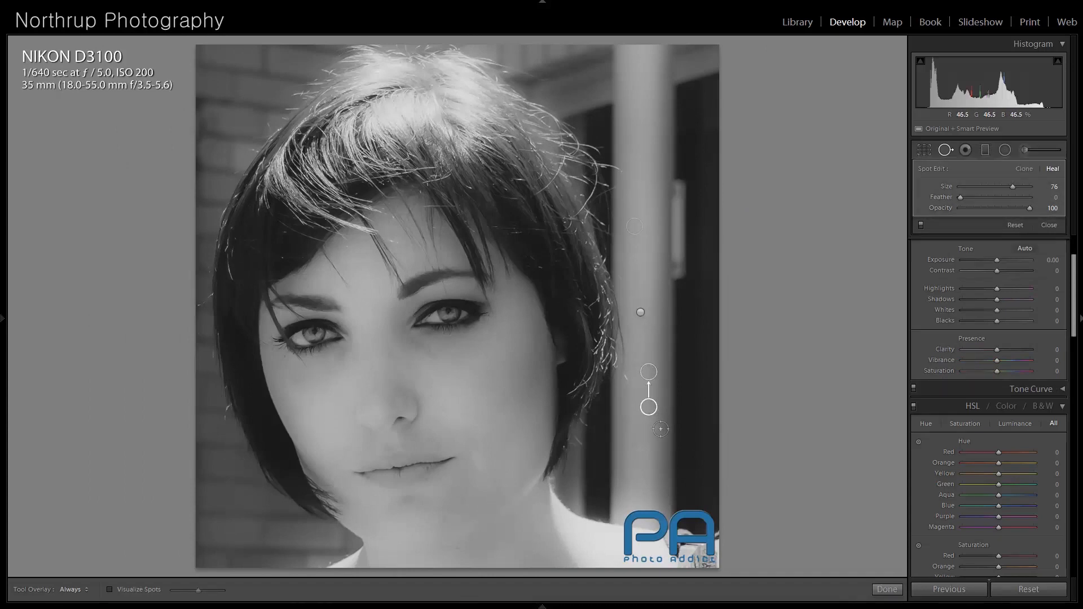
click(658, 428)
click(1048, 225)
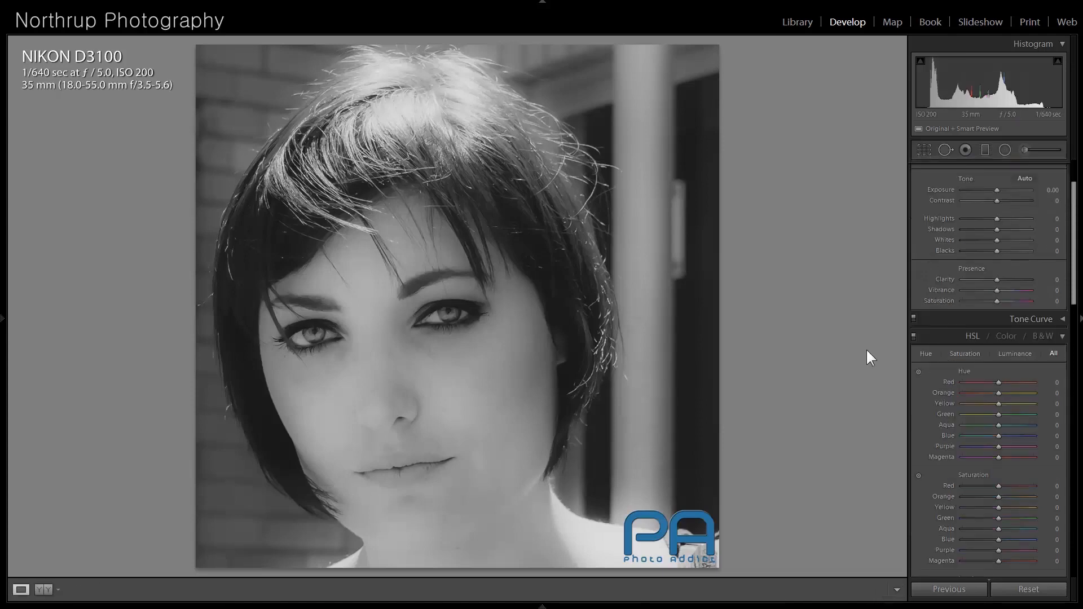
Compare the portrait's imported state with its latest spot-removal state.
mouse_move(3, 319)
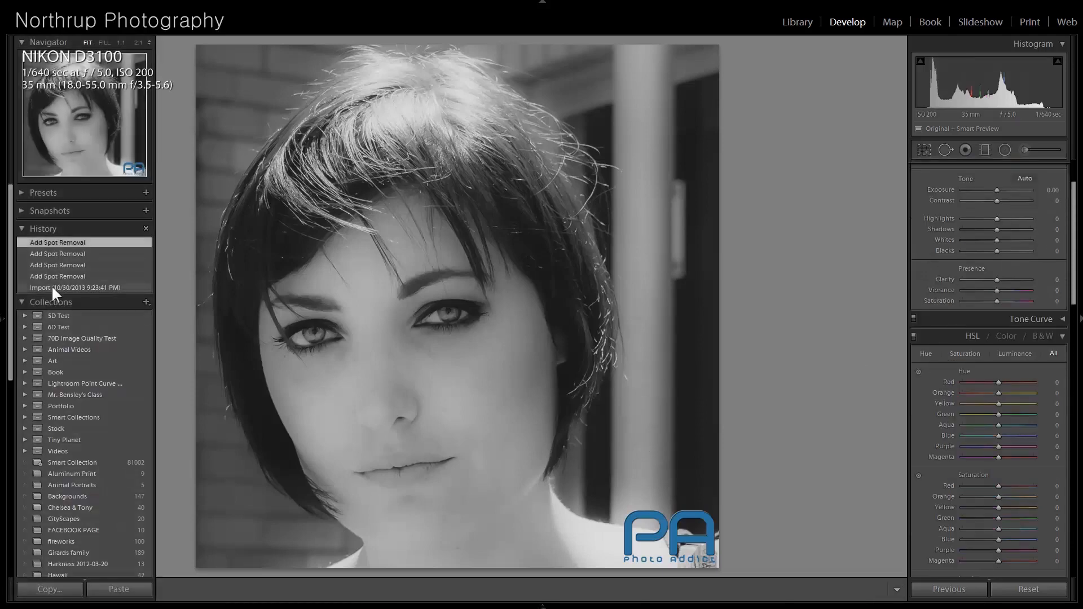
click(52, 286)
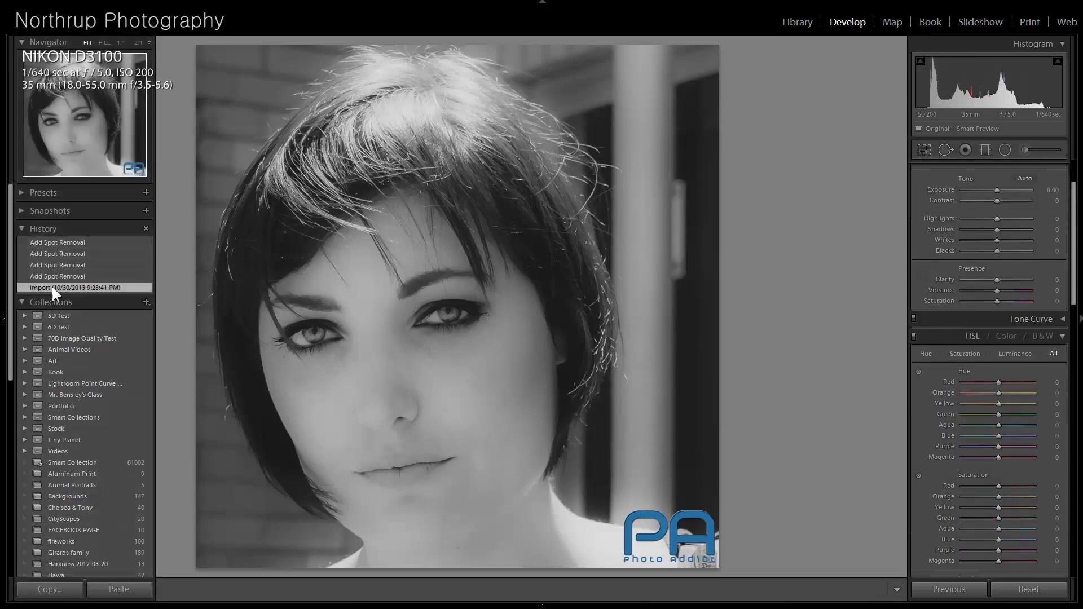
click(60, 244)
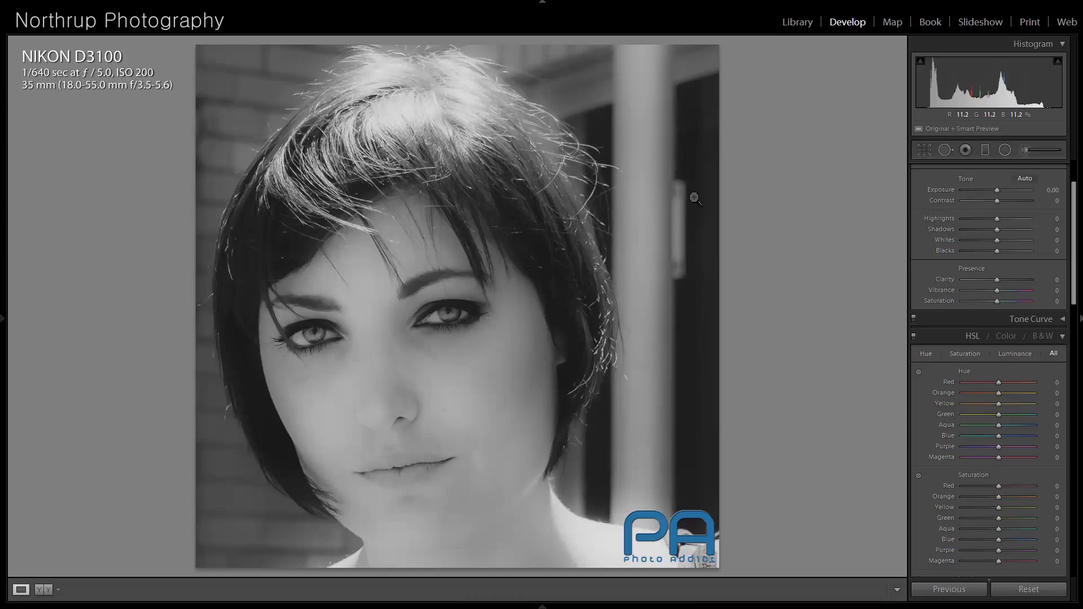
Heal away the bright vertical fixture beside the background pole with one elongated Spot Removal stroke.
key(q)
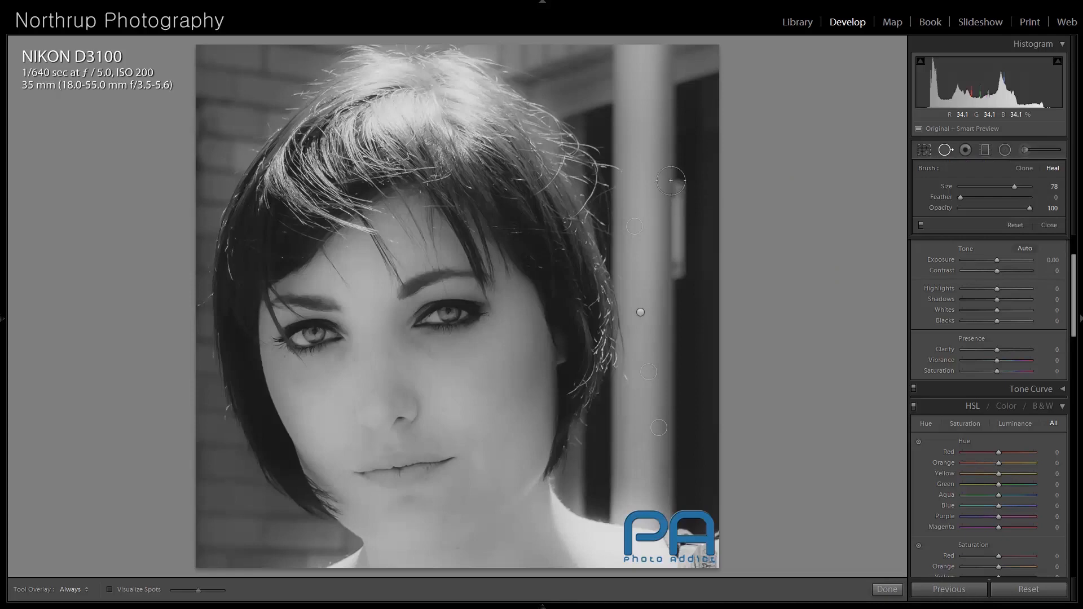
drag(673, 175, 674, 279)
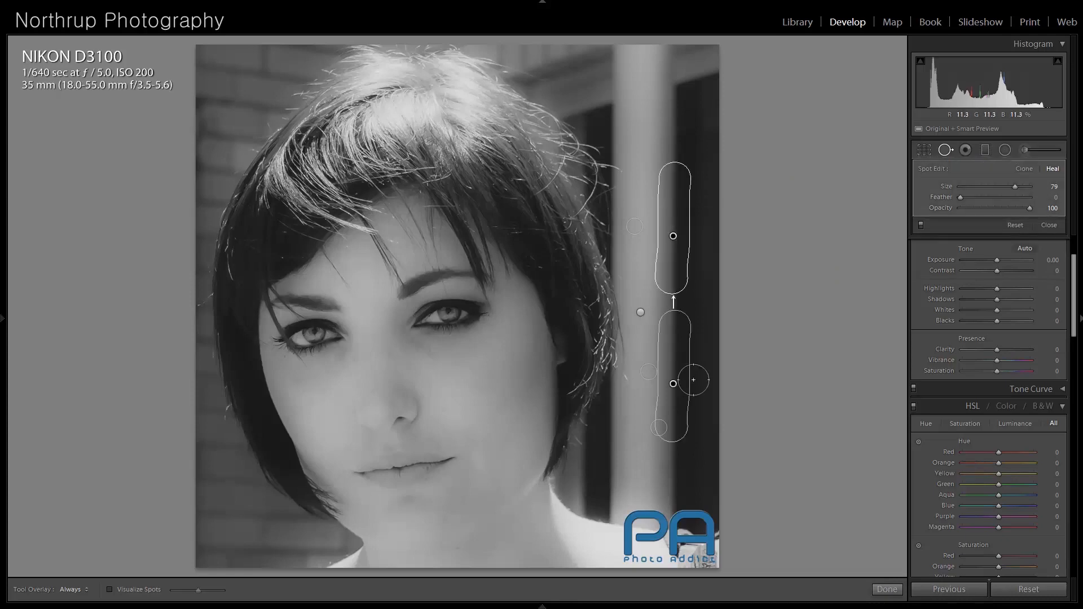
click(1049, 225)
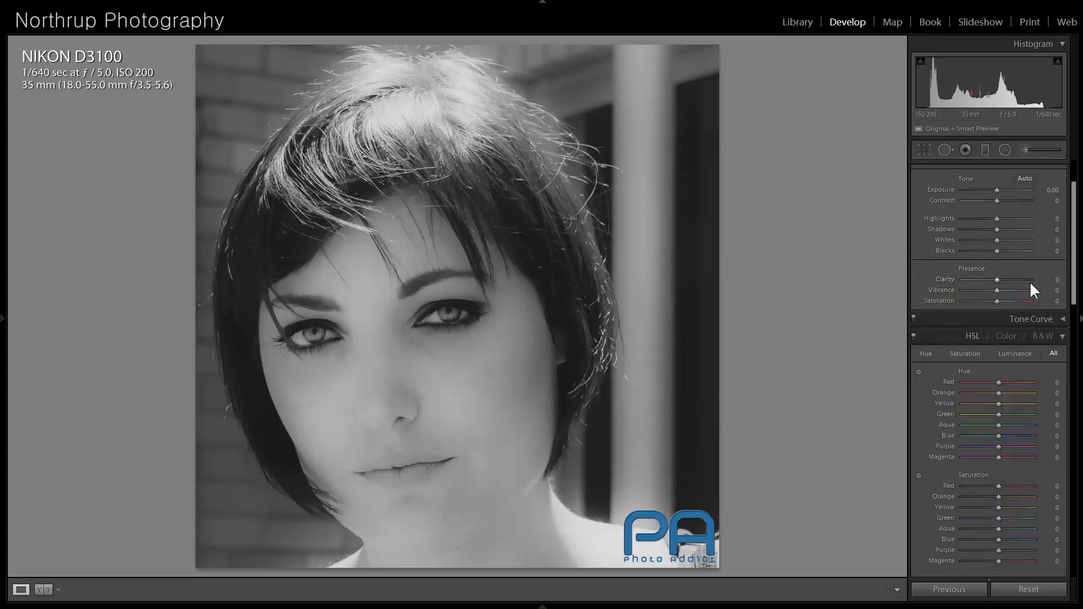
Compare the imported portrait with the version without the fixture and go to the photo of the playing dog.
mouse_move(6, 321)
click(45, 299)
click(50, 243)
key(Right)
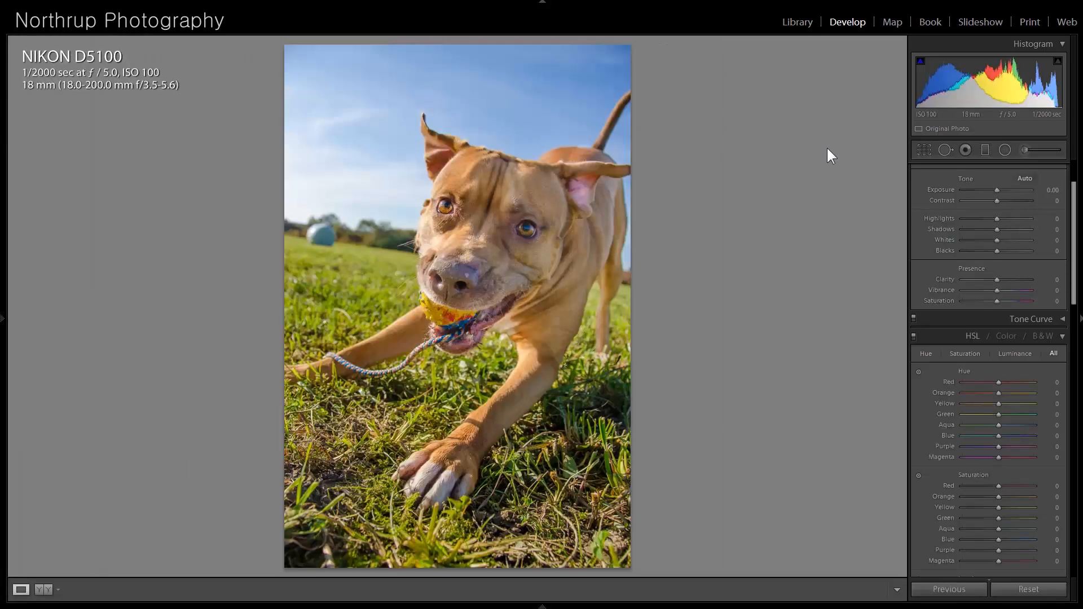
Examine the dog's face and the toy in its mouth up close.
click(470, 280)
drag(511, 300, 530, 259)
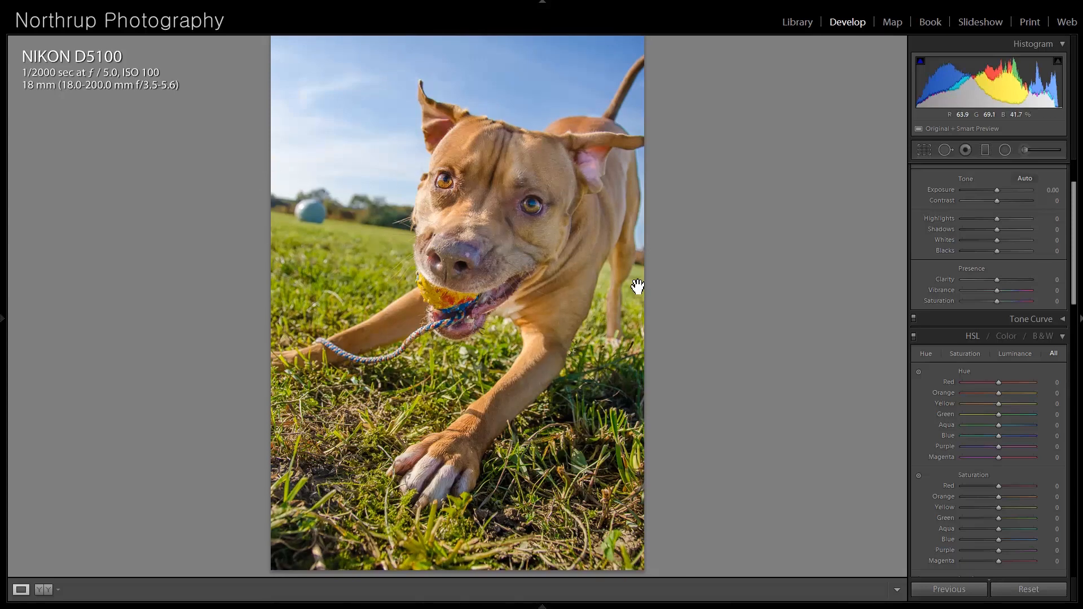
click(513, 315)
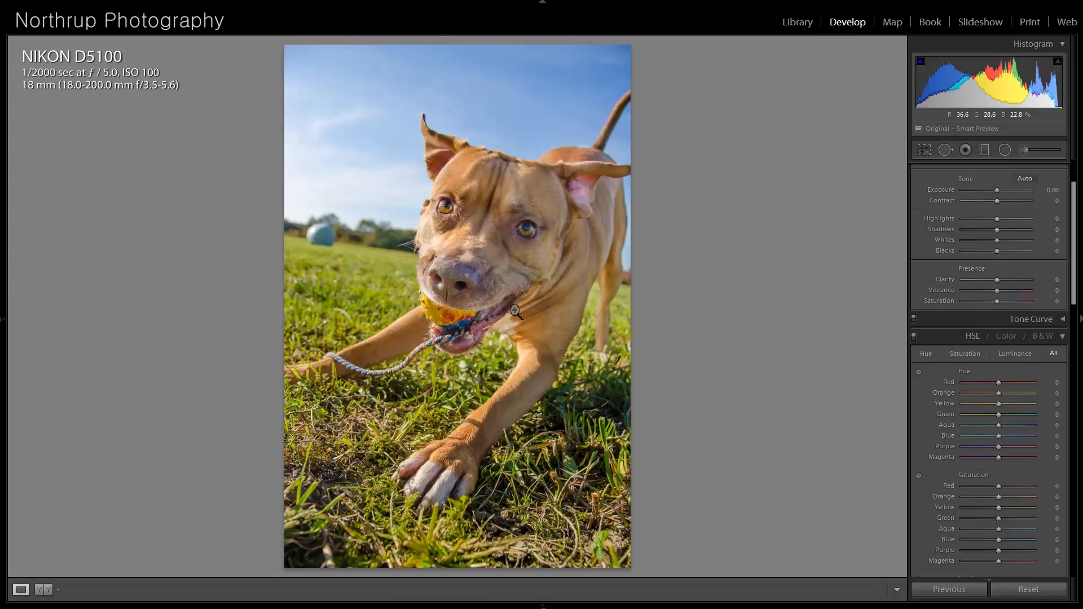
Crop a narrow strip off the bottom and top of the dog photo with the aspect ratio unlocked.
click(930, 151)
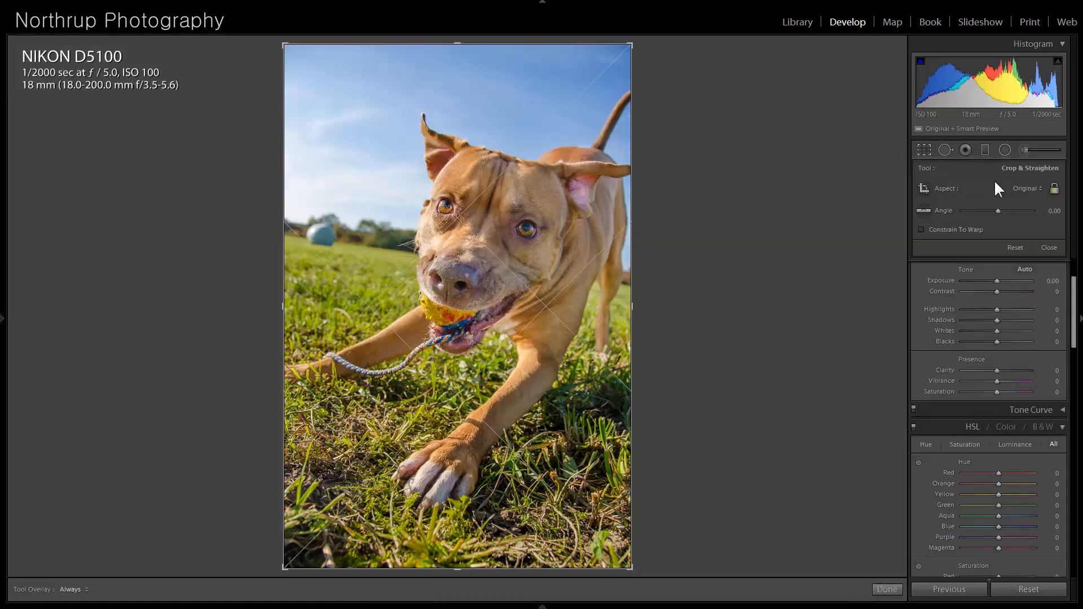
click(1052, 189)
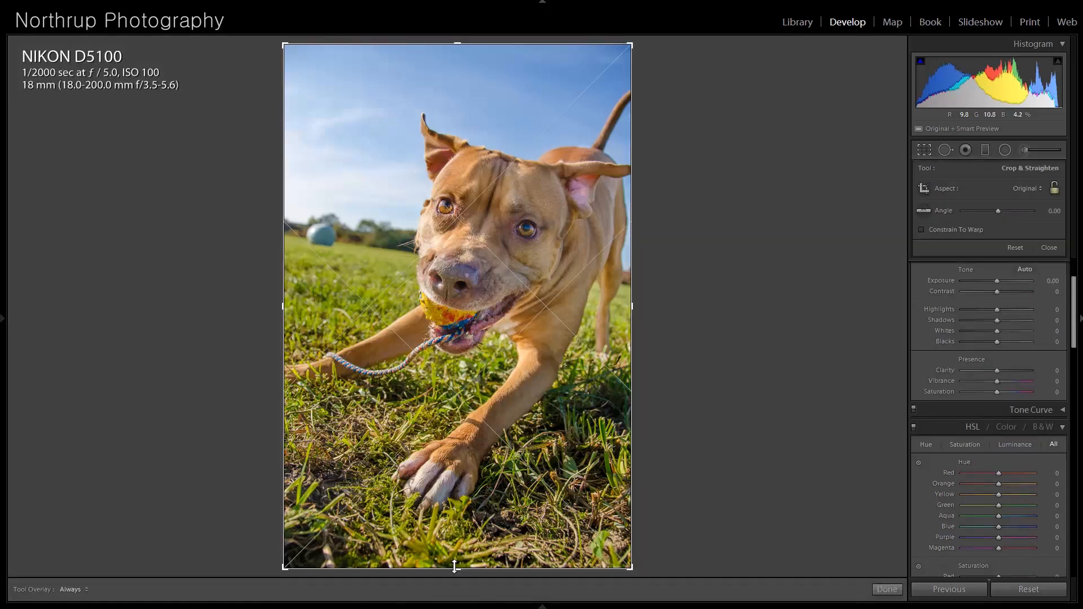
drag(458, 568, 458, 553)
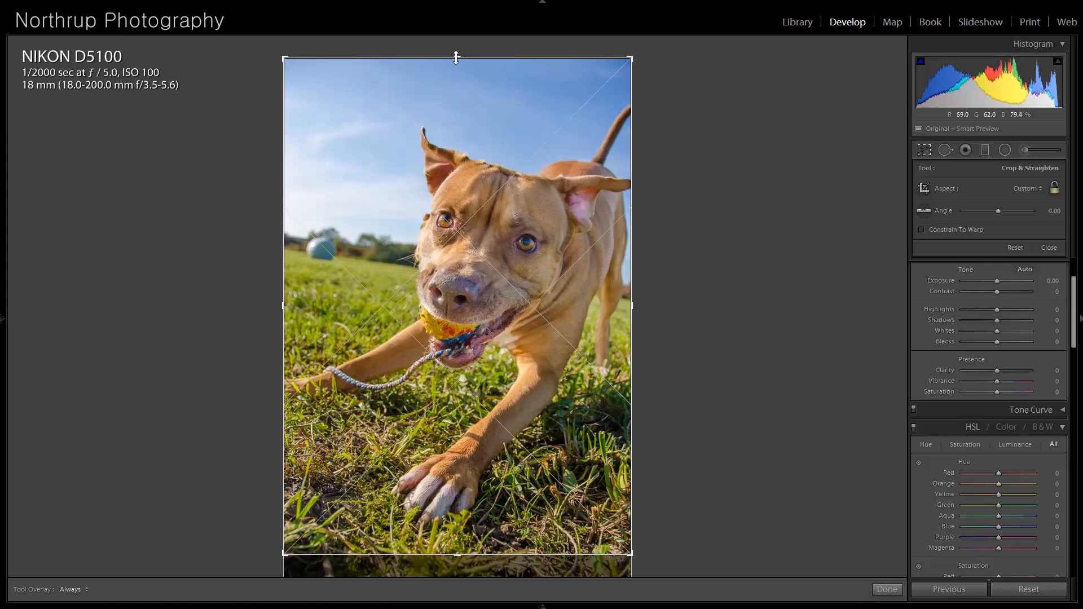
drag(458, 53, 457, 73)
key(Return)
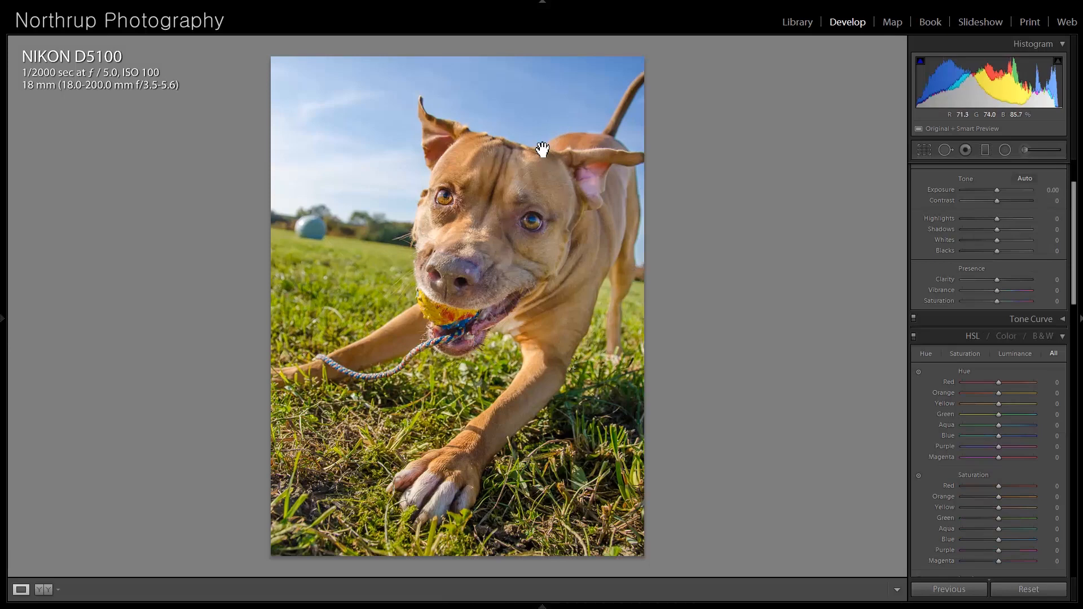
Go to the empty street photo, try a black-and-white conversion and undo it.
key(Right)
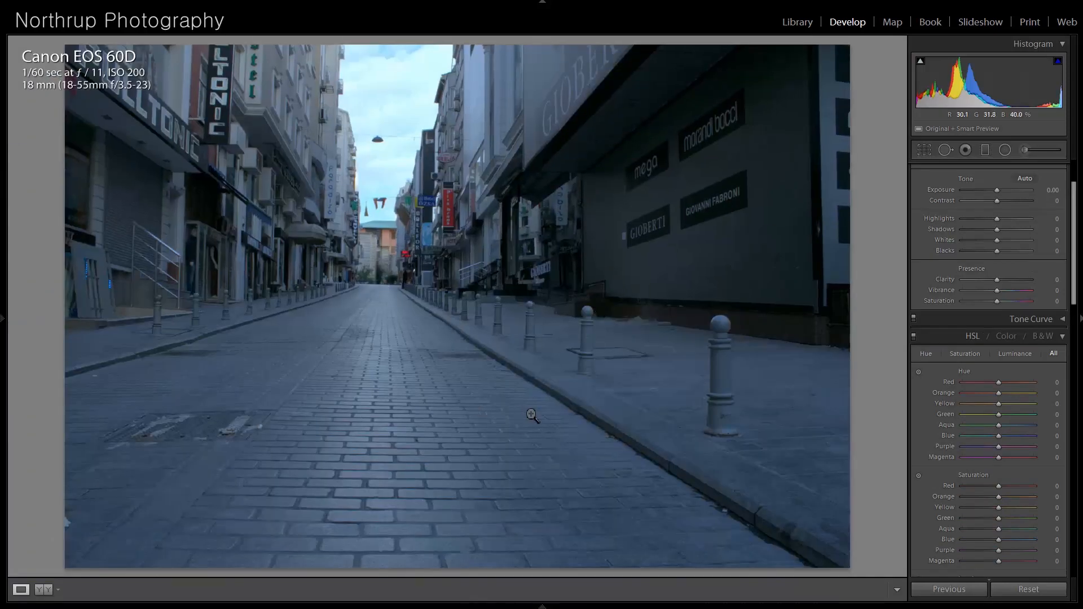
click(1042, 337)
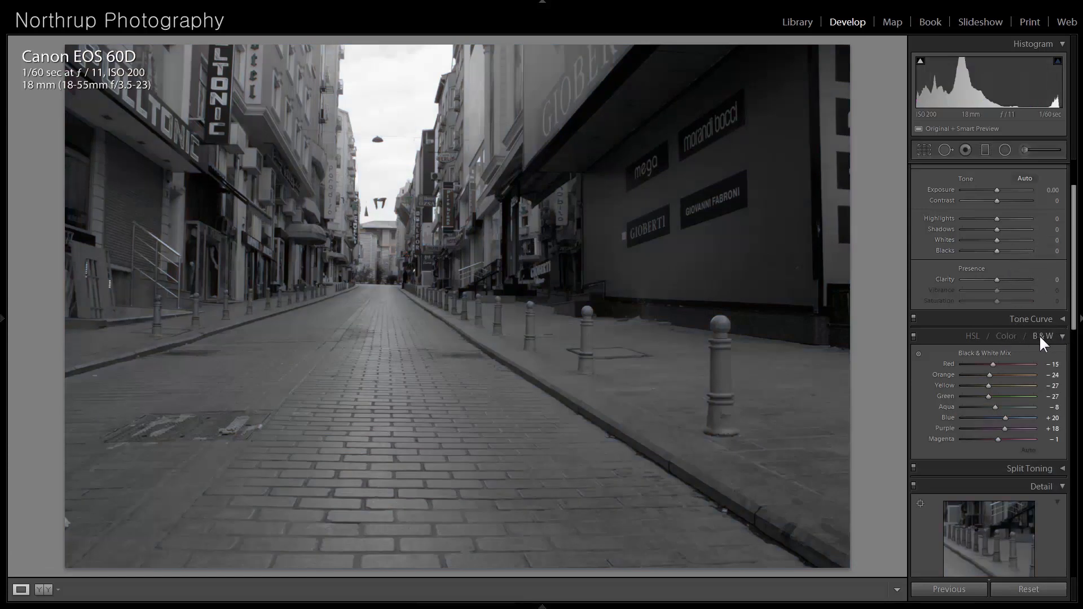
key(ctrl+z)
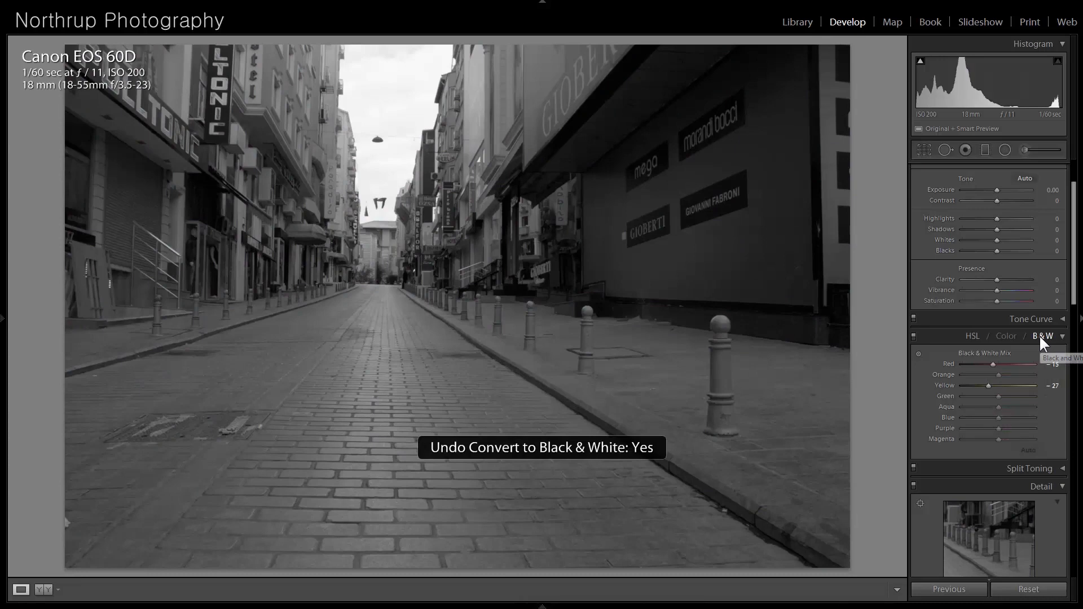
Straighten the street photo with a slight counterclockwise rotation and raise Shadows to +72.
click(928, 151)
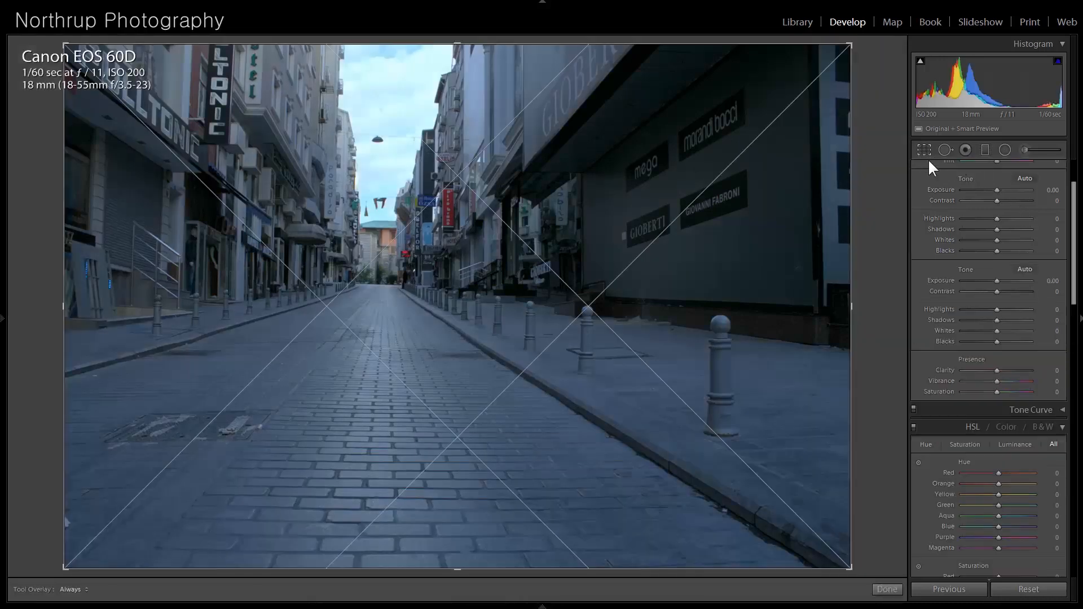
drag(860, 45, 858, 41)
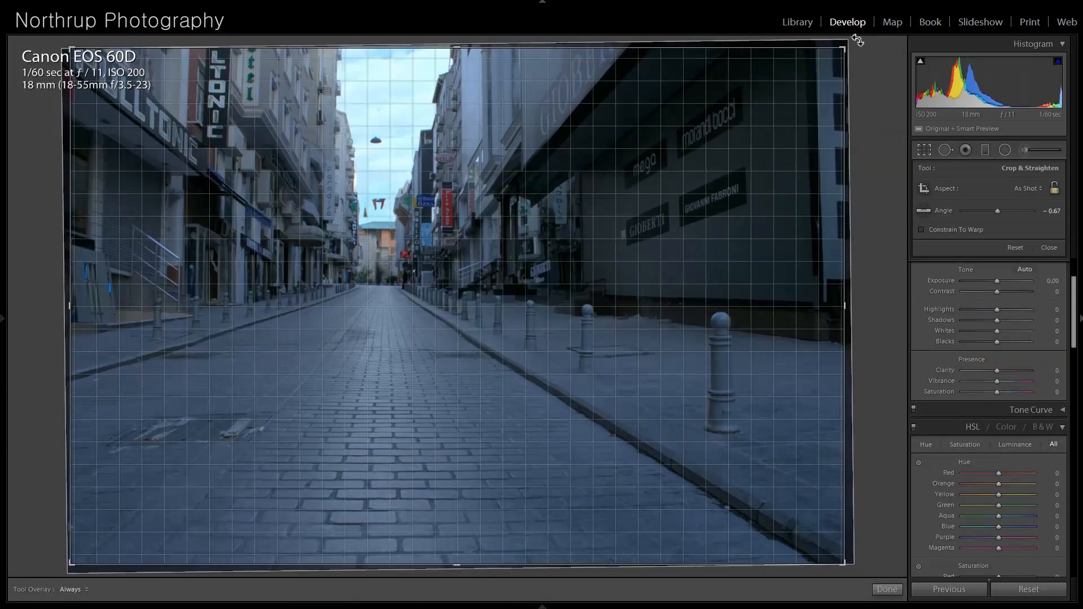
drag(857, 40, 855, 33)
key(Return)
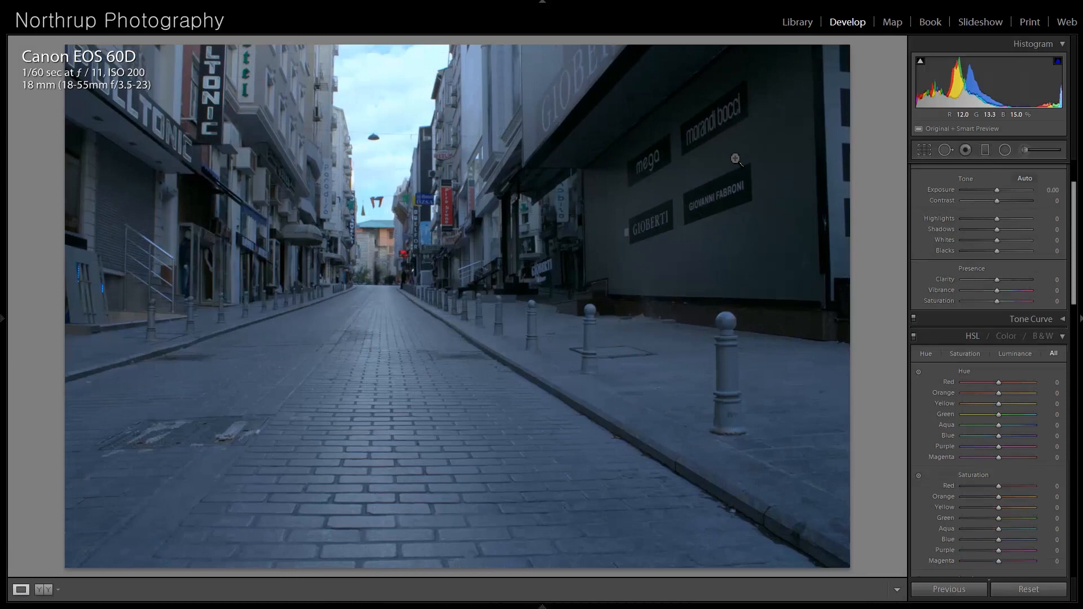
drag(998, 229, 1021, 232)
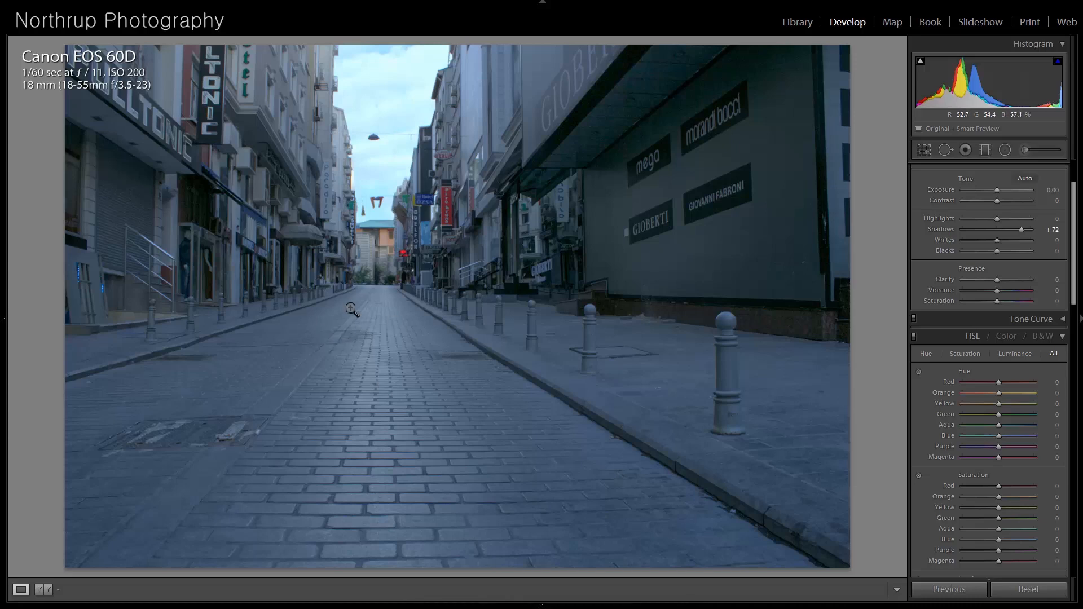
Go to the photo of the heron flying over water and examine the bird up close.
key(Right)
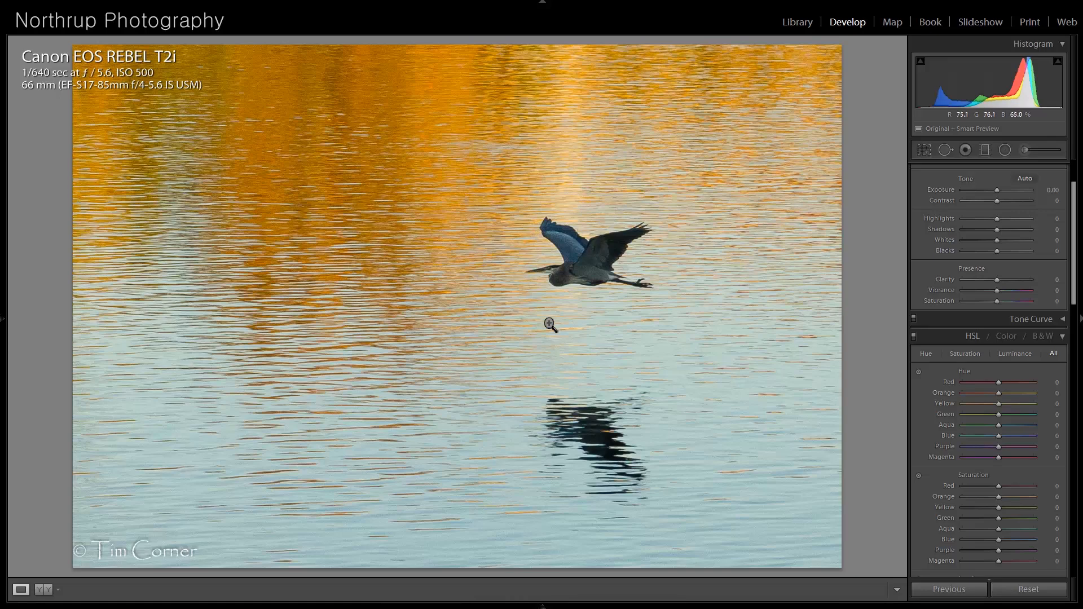
click(587, 273)
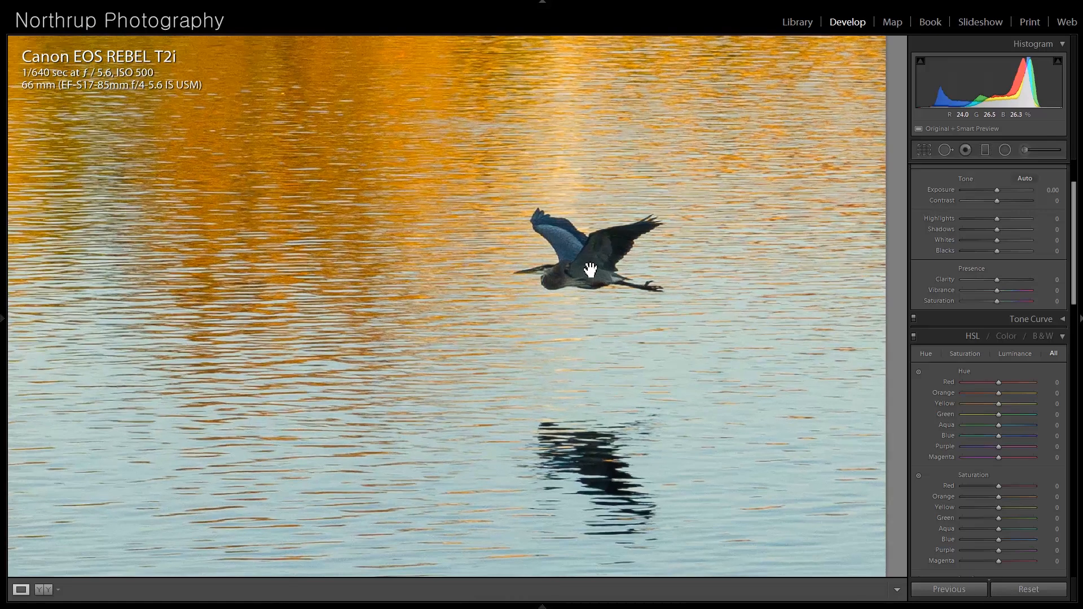
click(576, 280)
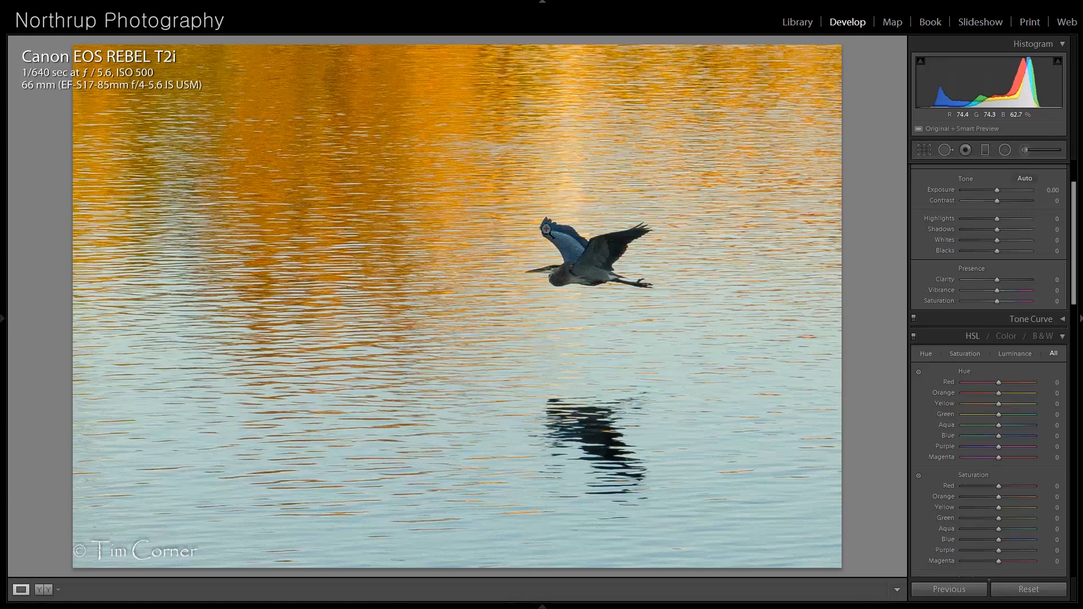
click(602, 267)
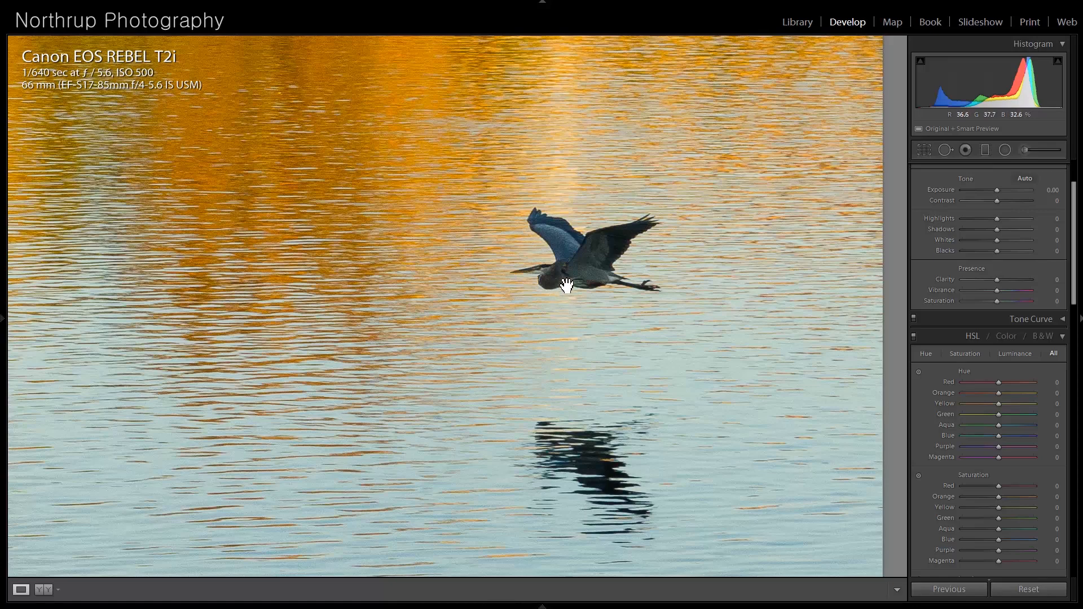
click(531, 273)
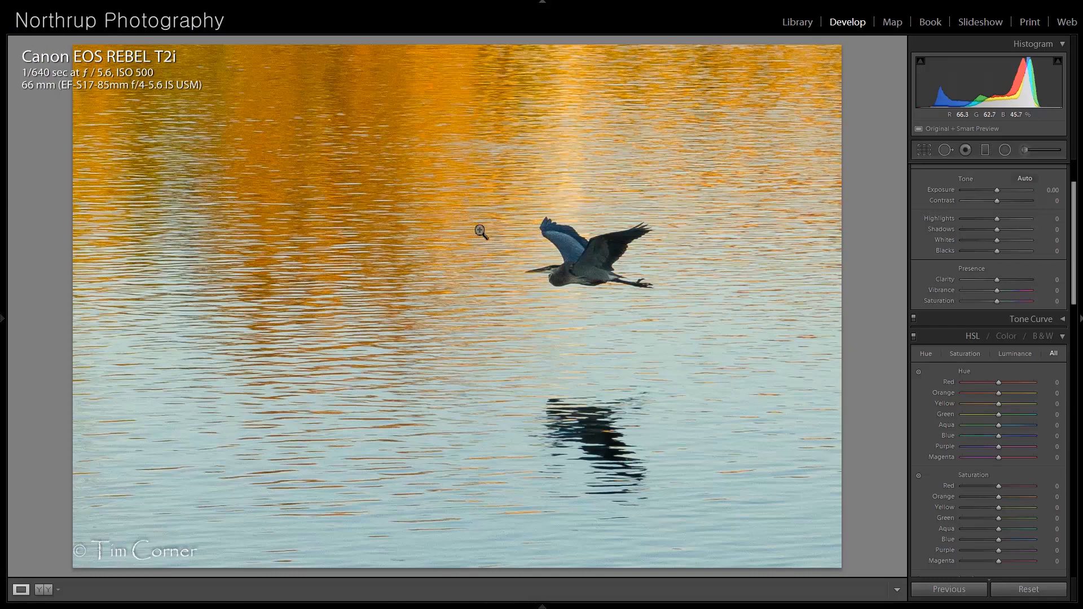
Crop the heron photo slightly from its bottom-right corner so the bird sits farther from the center.
click(924, 151)
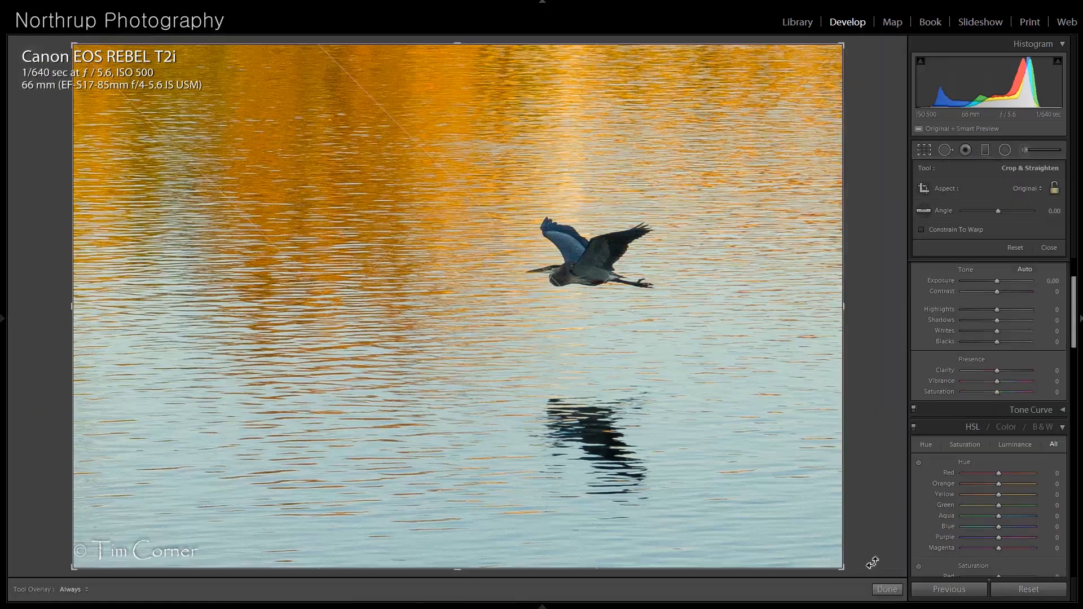
drag(851, 573, 821, 548)
key(Return)
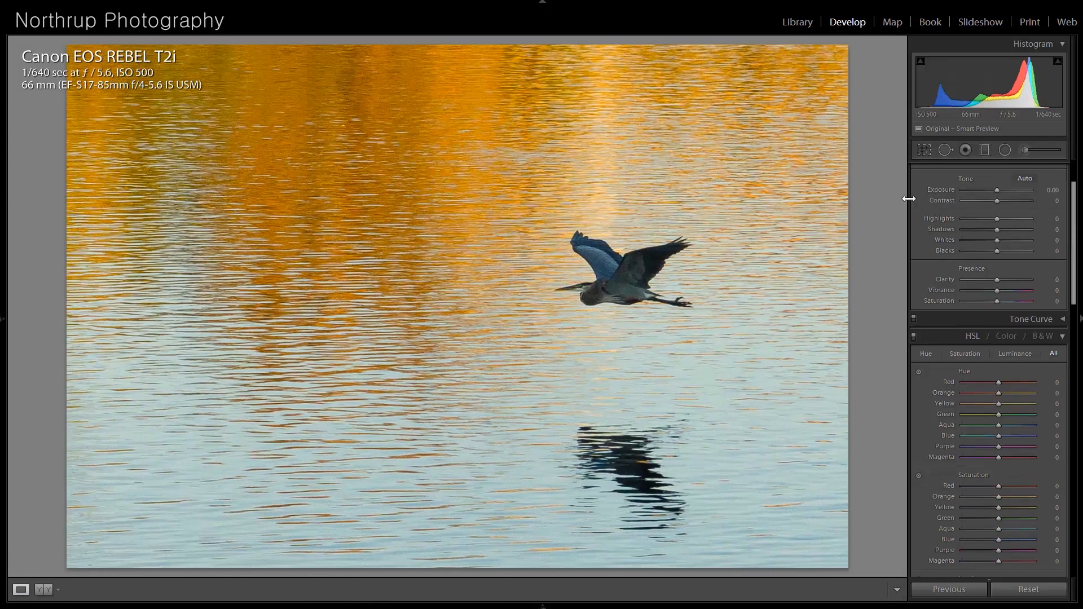
Go to the portrait of the woman in the purple tank top and examine the red corner watermark up close.
key(Right)
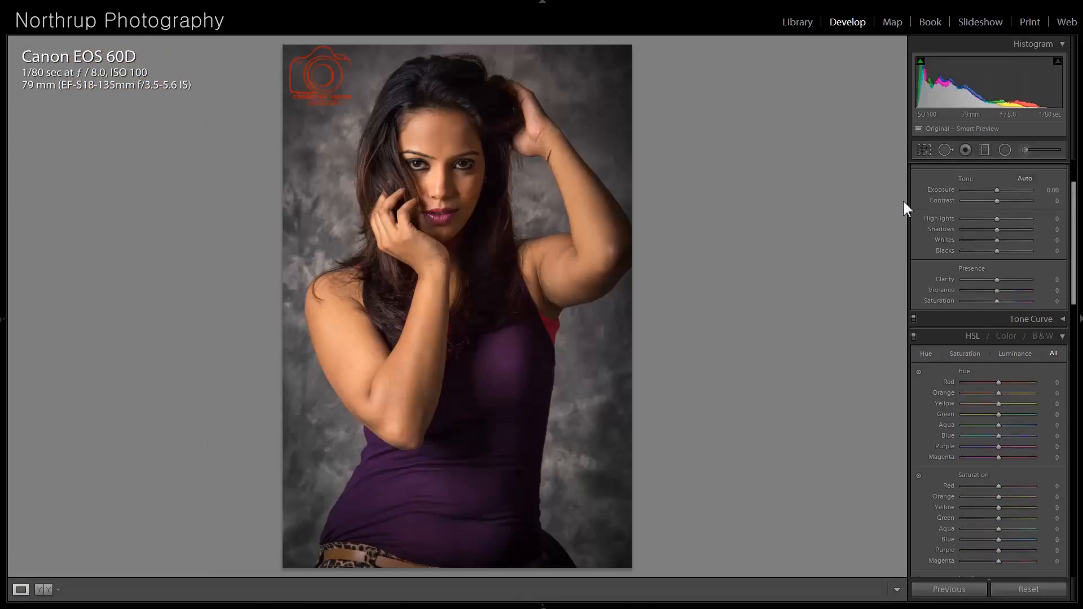
click(309, 83)
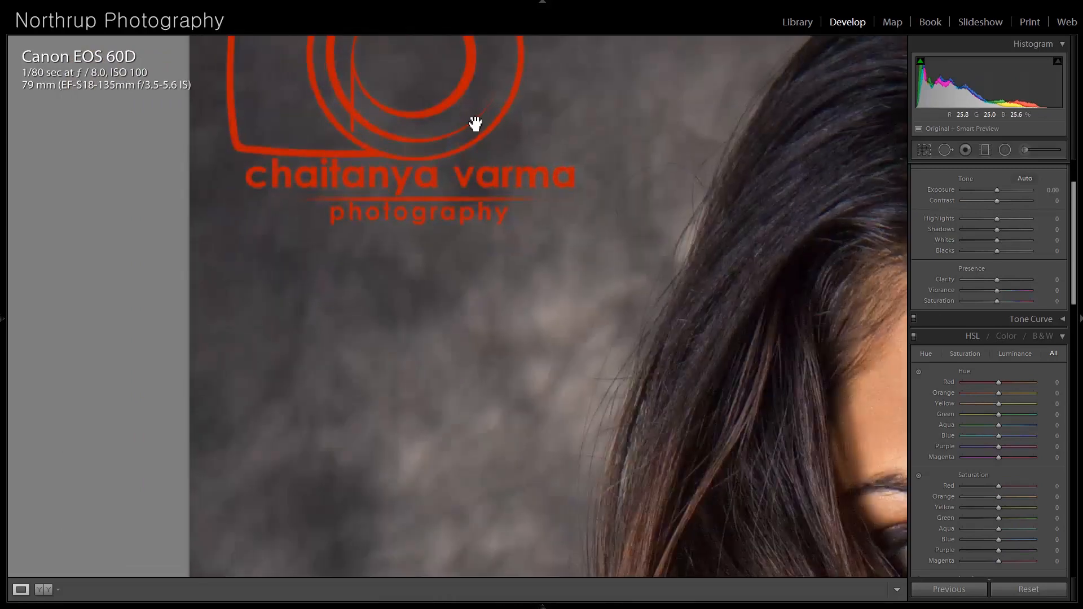
click(474, 125)
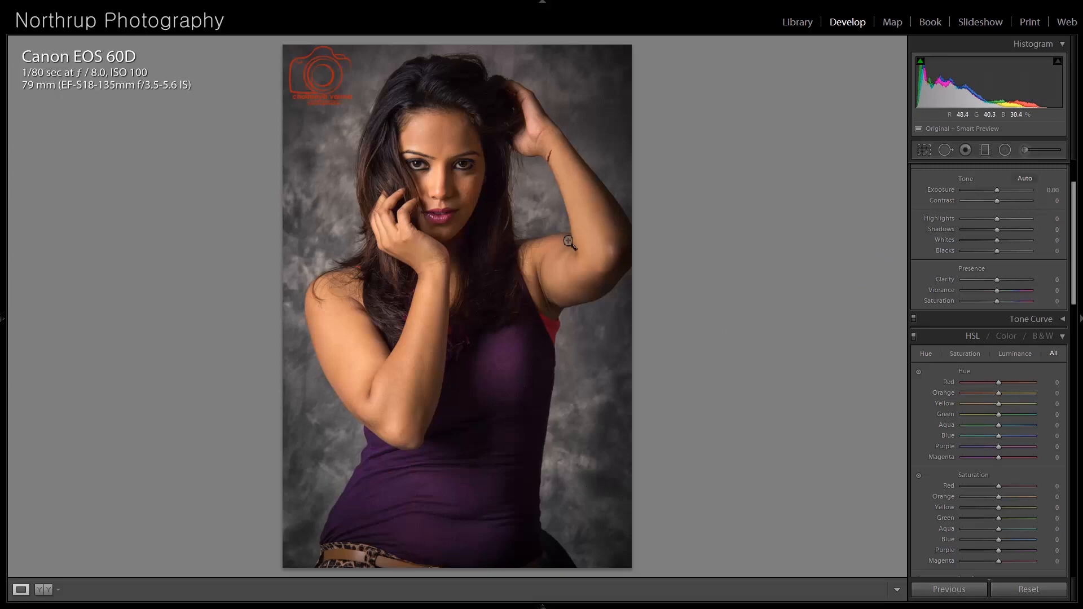
Examine the portrait's forehead, eyes and lips up close, as well as the dark mark on the raised wrist.
click(412, 95)
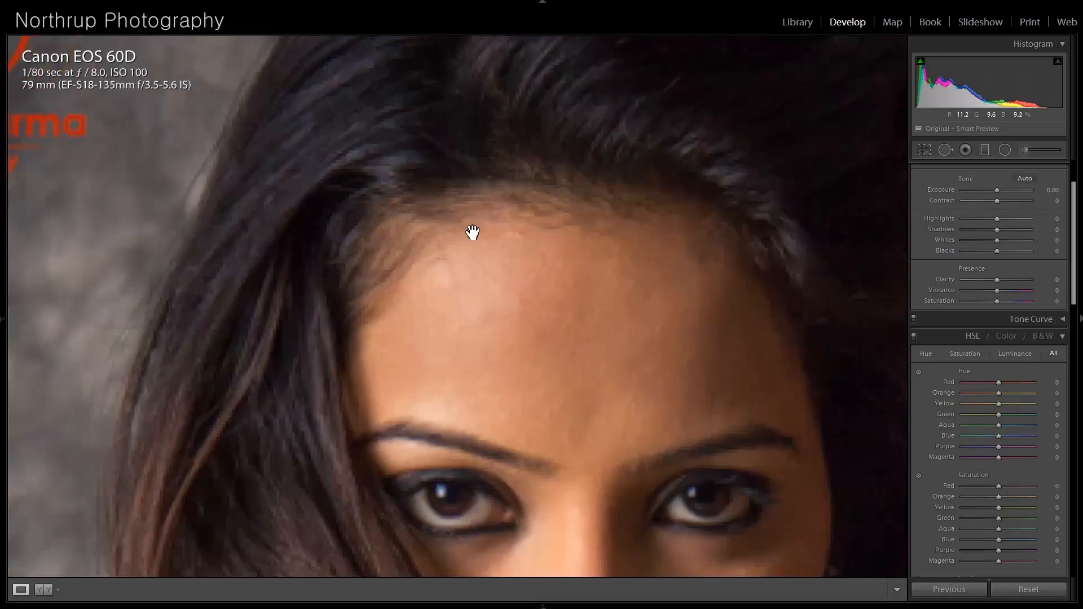
drag(469, 282, 491, 174)
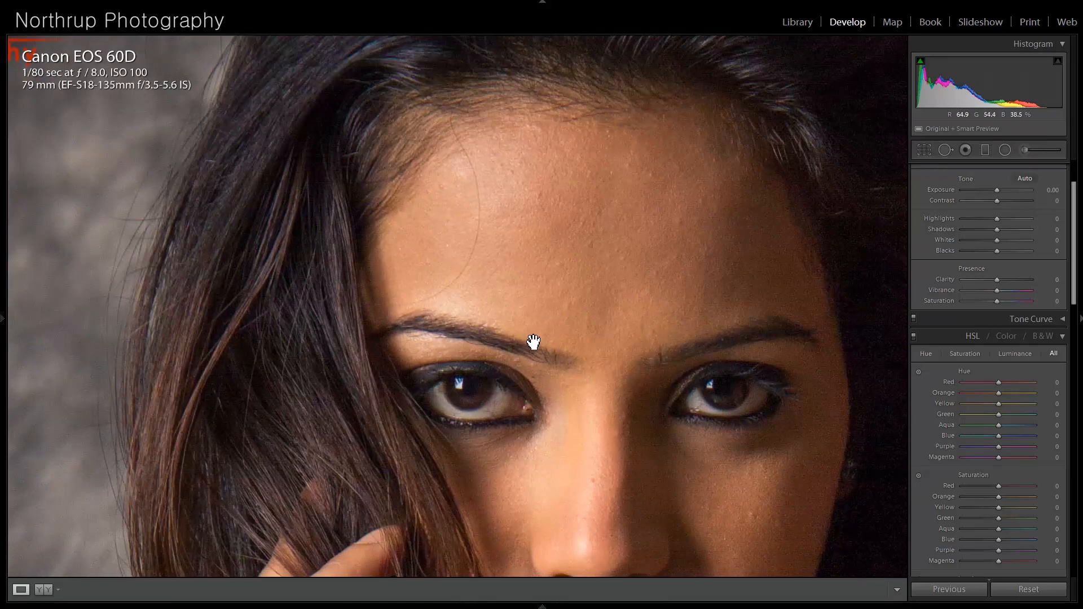
drag(551, 322, 491, 170)
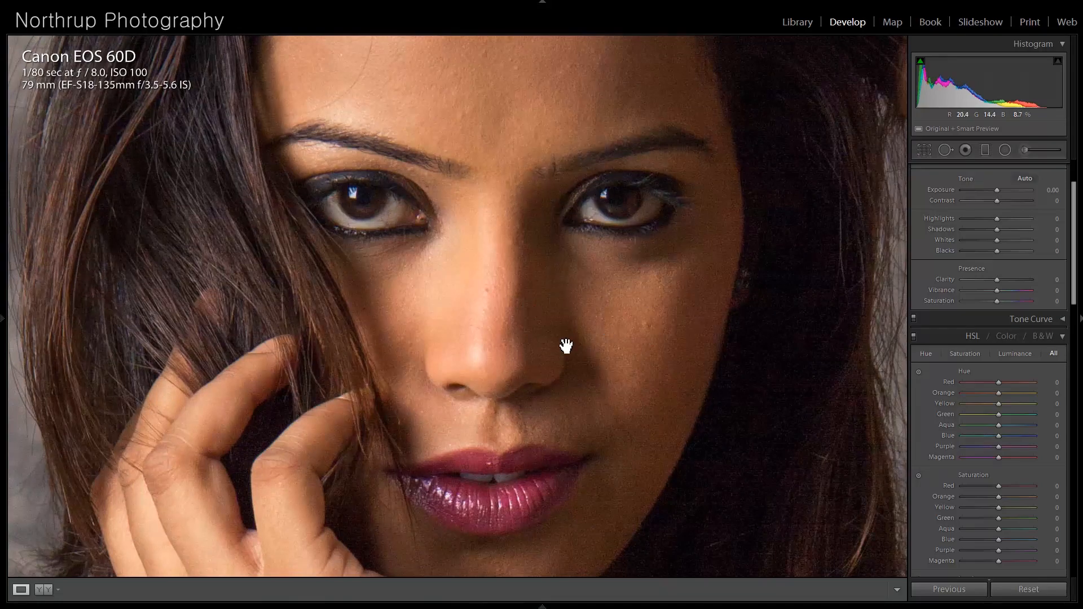
click(551, 169)
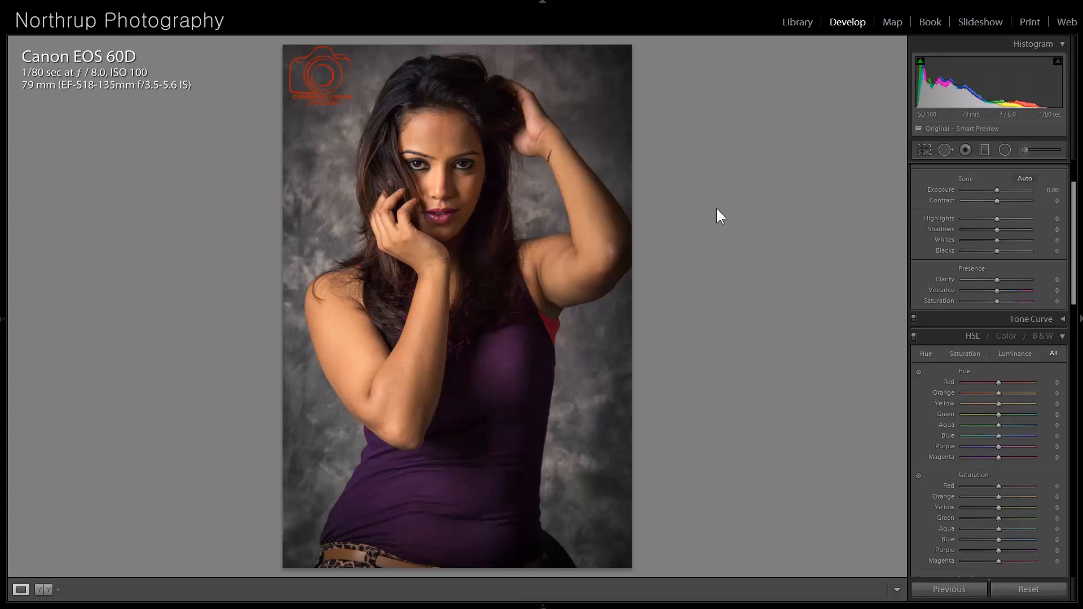
click(633, 154)
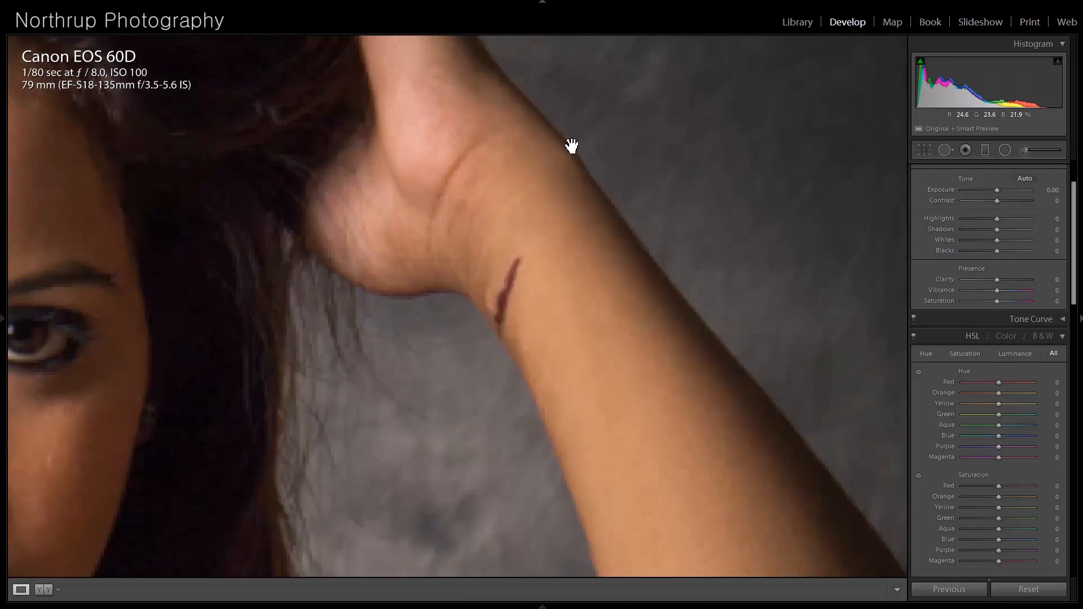
click(618, 274)
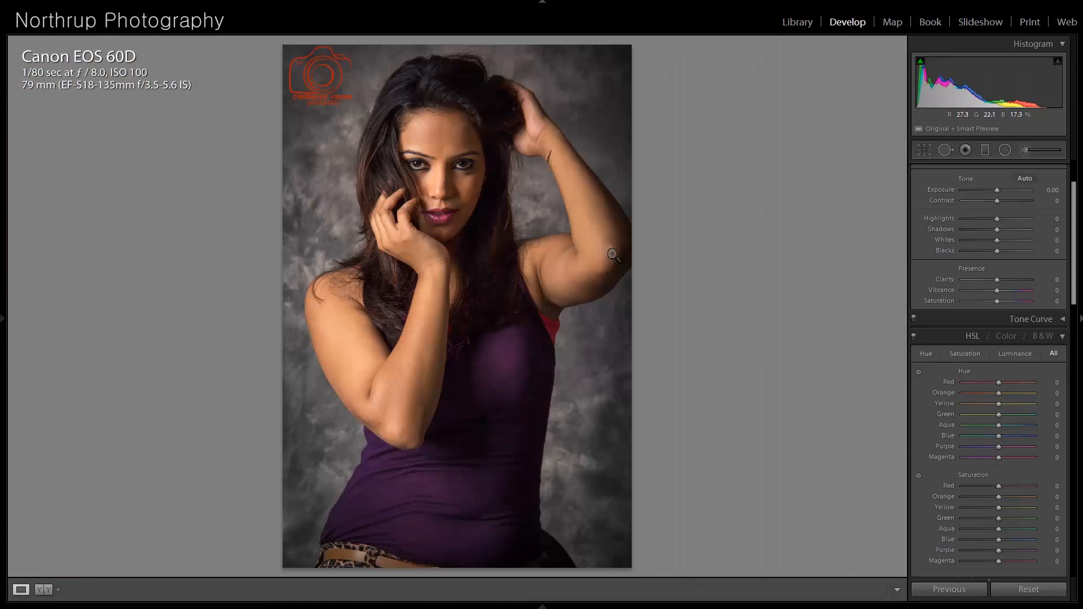
Set the portrait's Luminance noise reduction to 77 to smooth the skin and check the effect on the face.
click(445, 165)
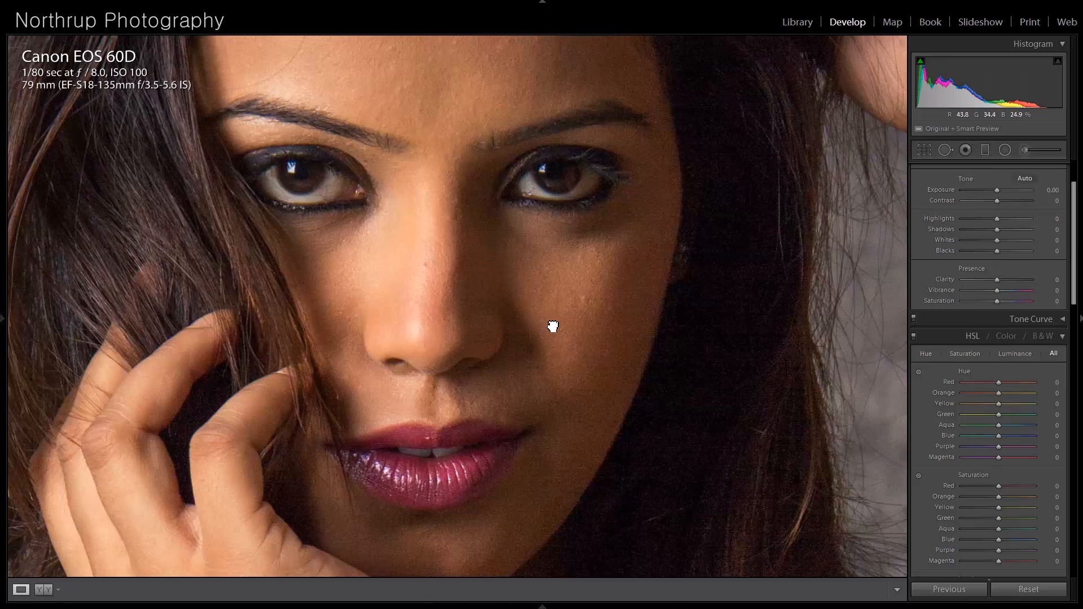
drag(553, 326, 518, 244)
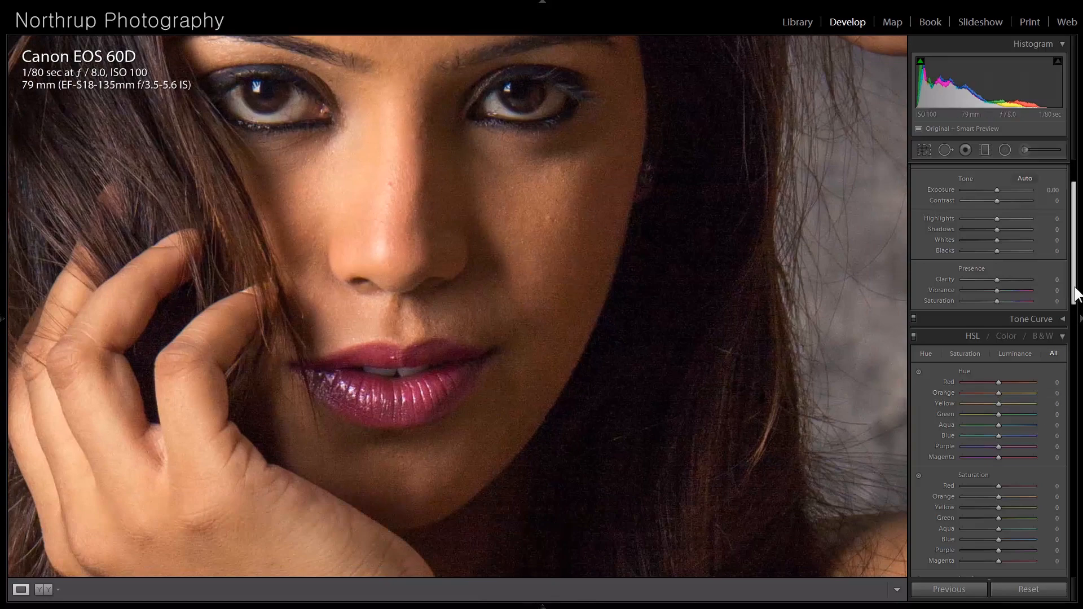
scroll(1075, 297, down, 5)
scroll(992, 372, down, 8)
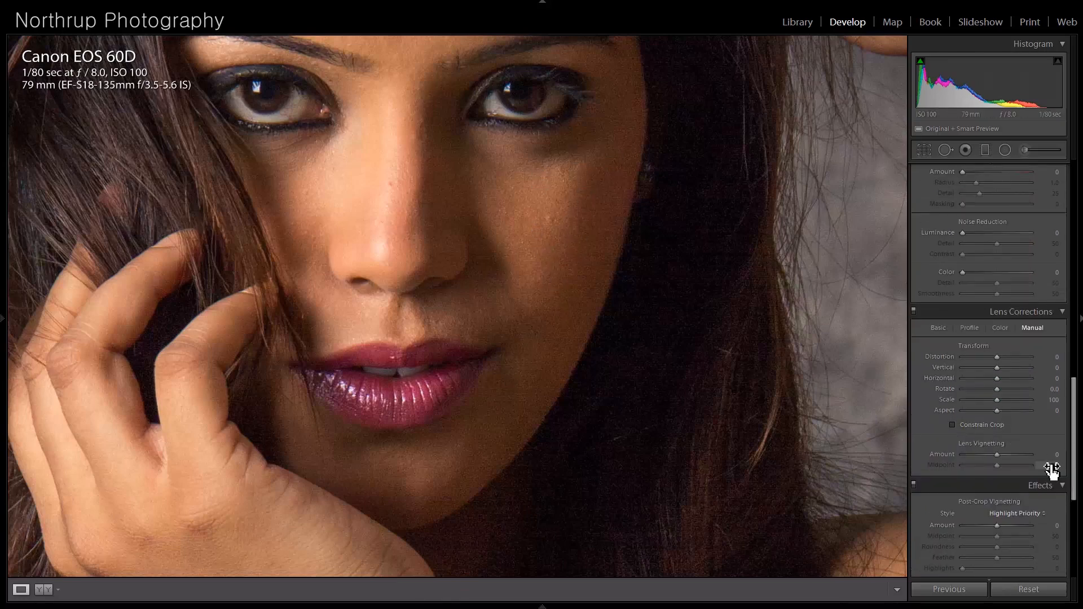
scroll(1052, 469, down, 6)
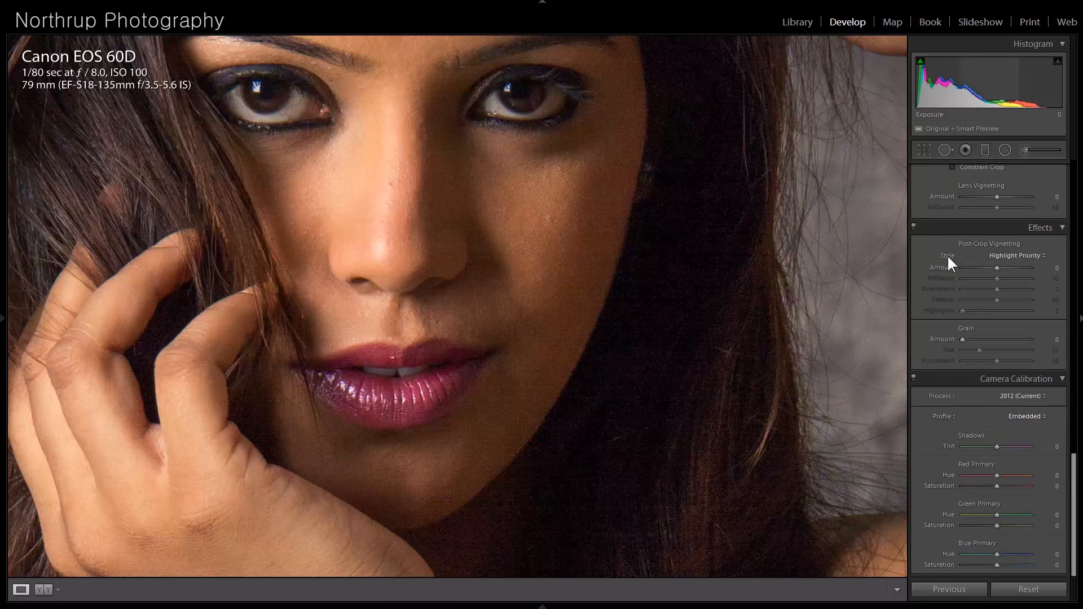
scroll(991, 465, up, 10)
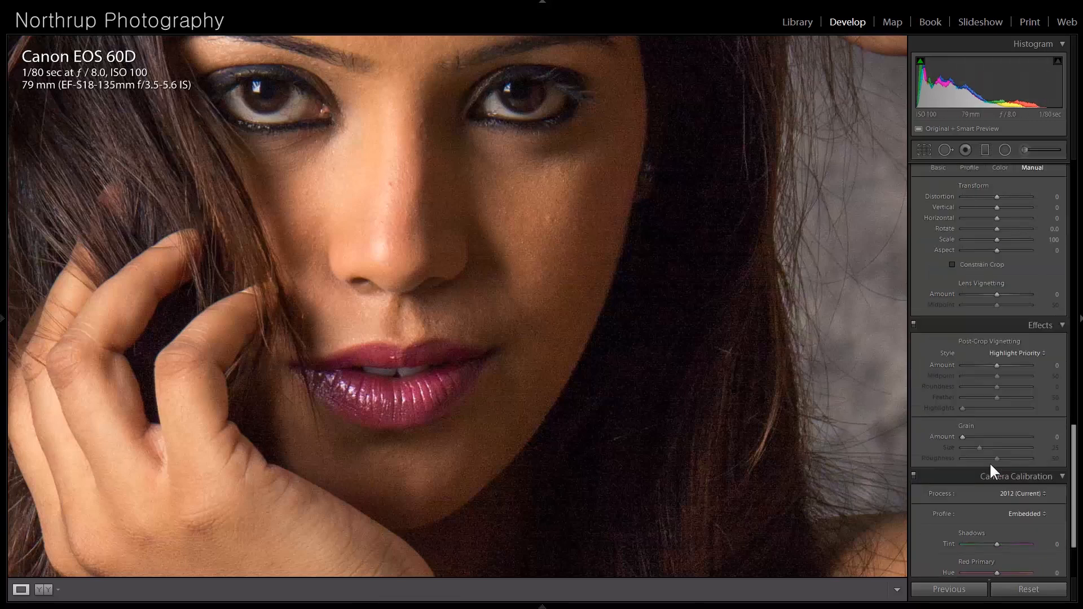
scroll(991, 464, down, 10)
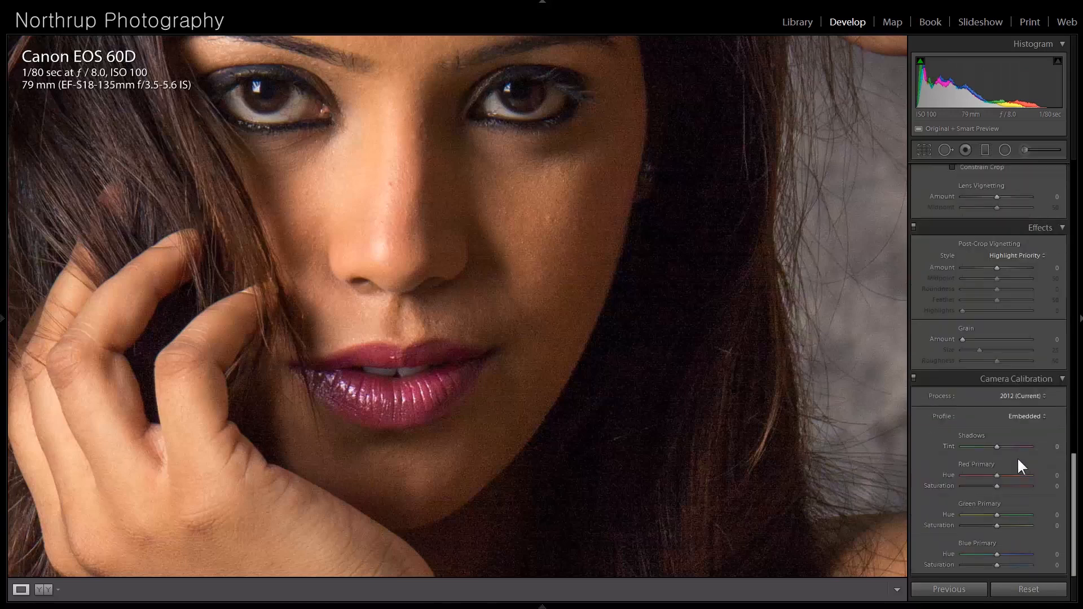
scroll(1018, 439, up, 4)
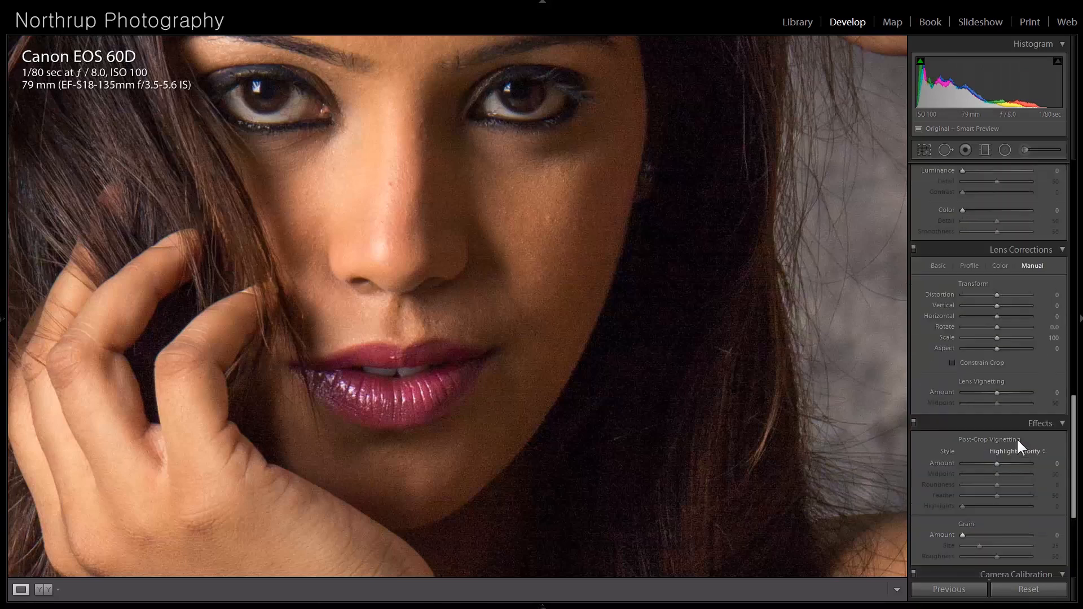
scroll(1019, 444, up, 4)
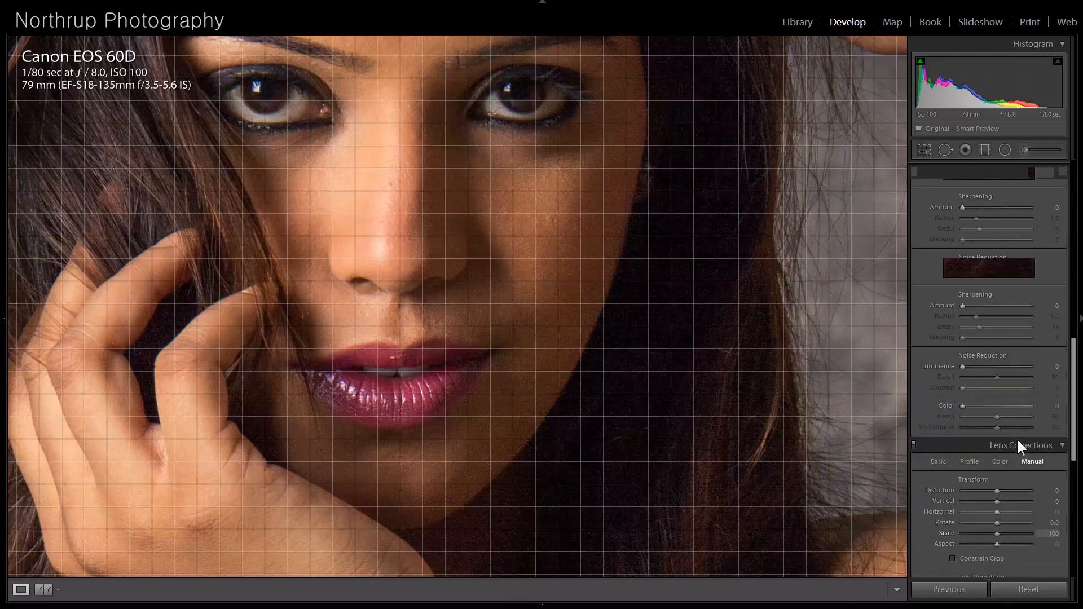
click(994, 365)
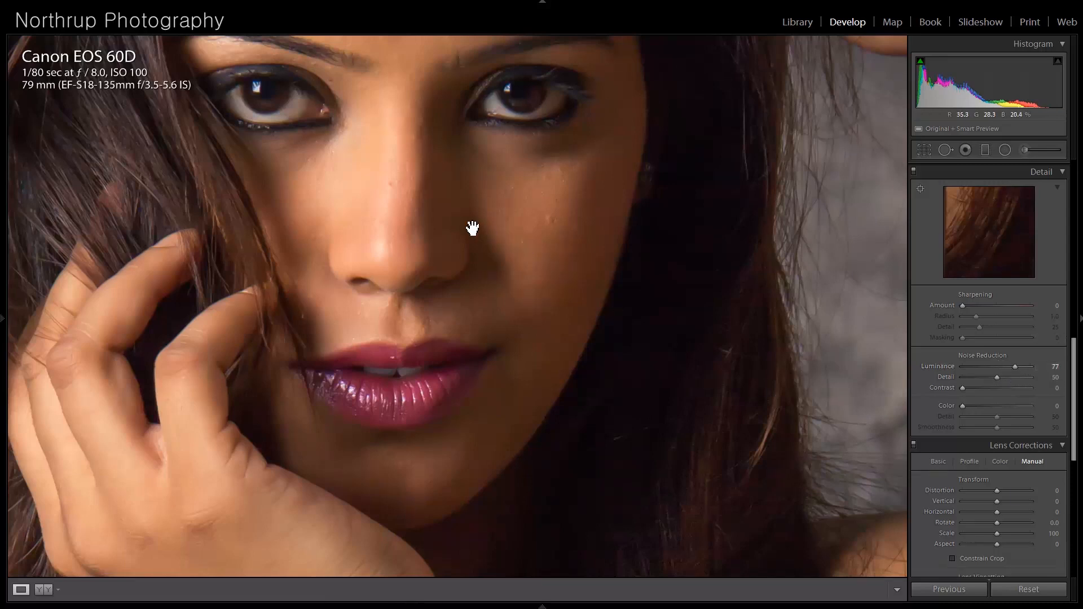
drag(414, 150, 536, 246)
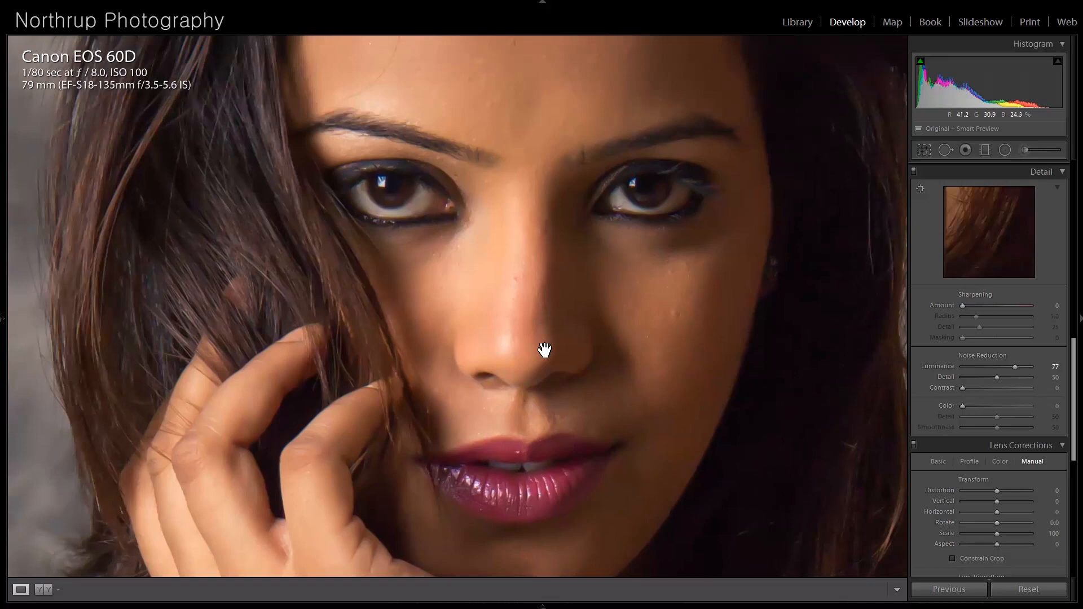
click(535, 316)
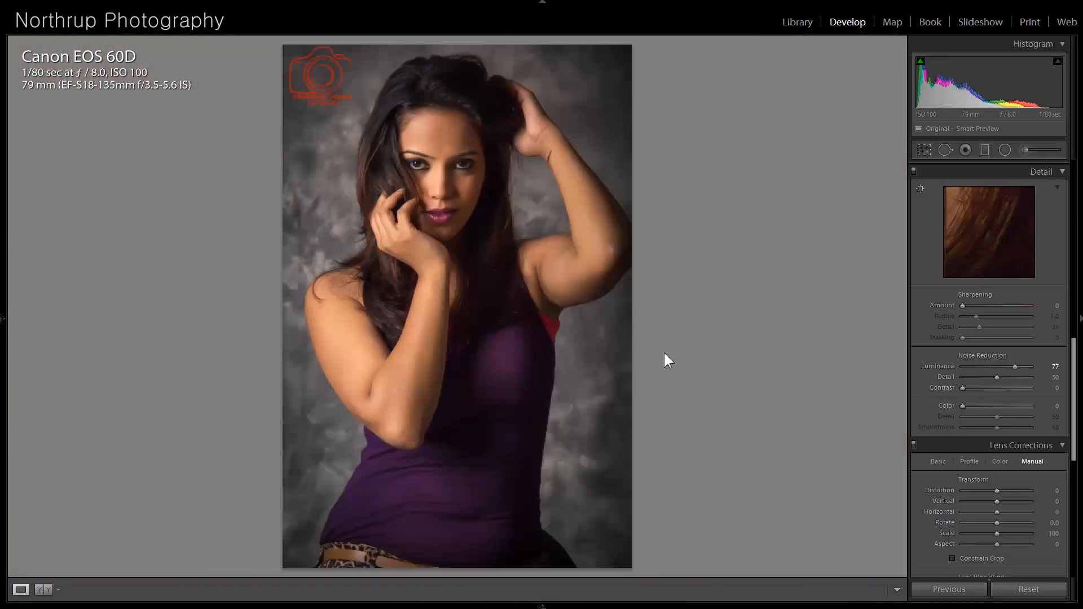
Crop the portrait tighter around the face and arms, just below the lowered elbow, with the aspect ratio locked to As Shot.
click(925, 150)
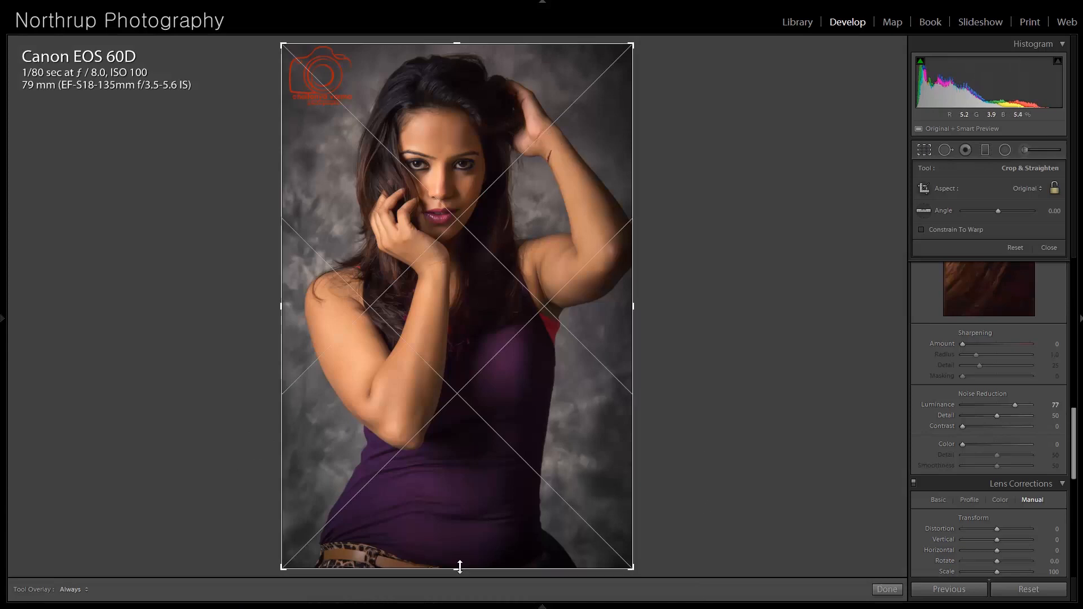
drag(459, 567, 460, 490)
click(1054, 189)
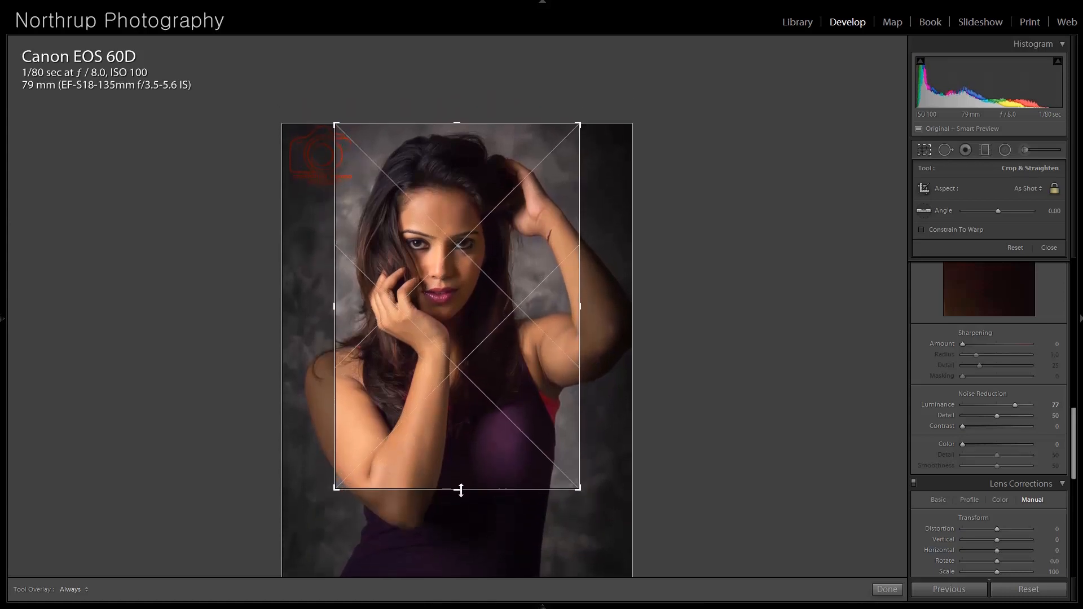
key(Return)
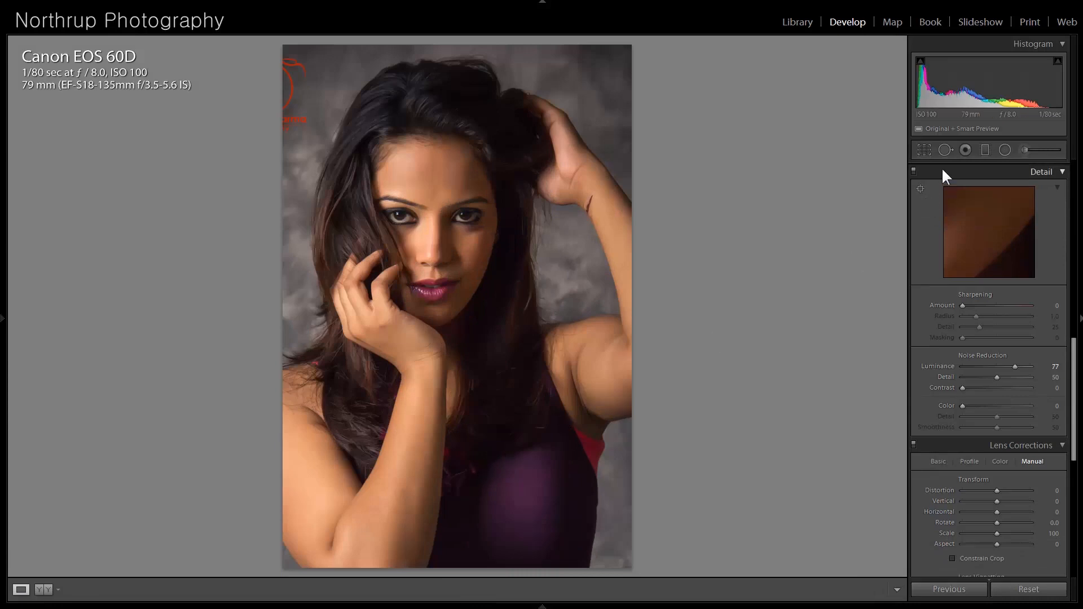
Loosen the portrait's crop to leave more room below the elbow and shift the photo slightly upward within the frame.
click(923, 150)
drag(460, 491, 460, 514)
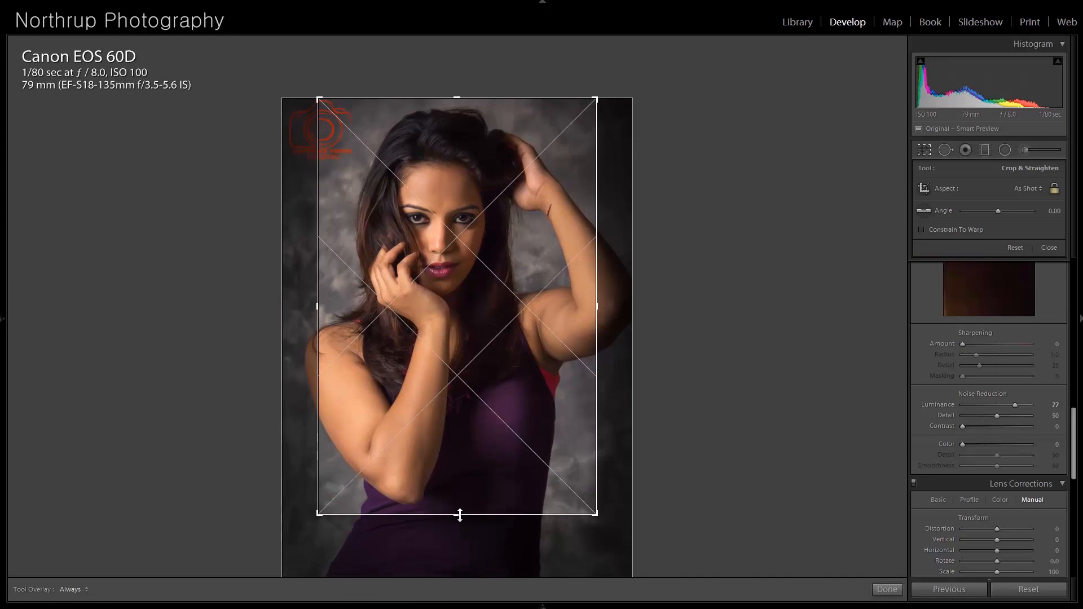
key(Return)
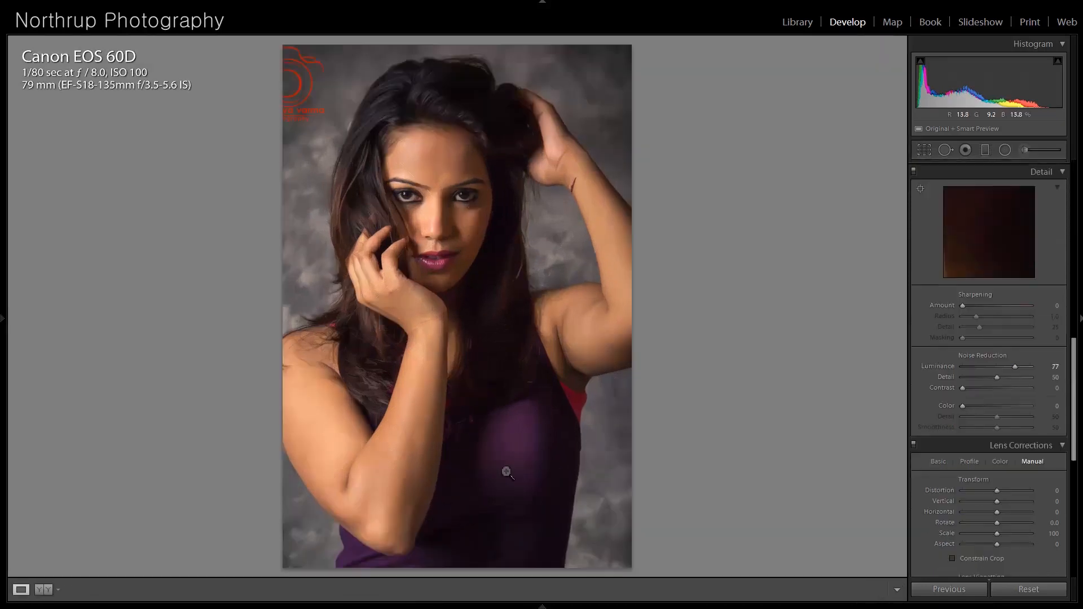
click(920, 150)
drag(457, 310, 455, 306)
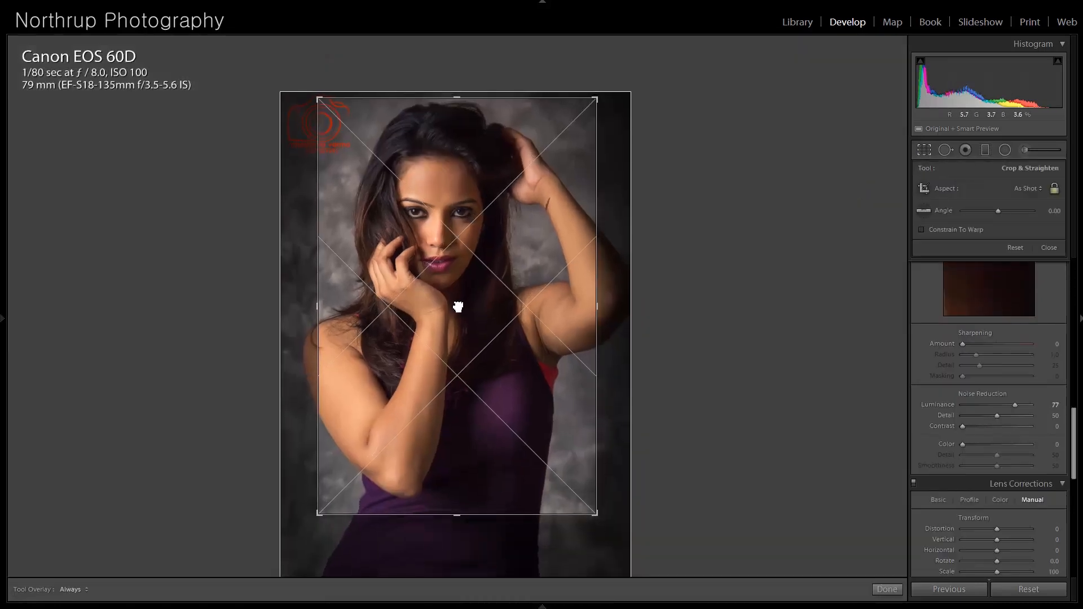
key(Return)
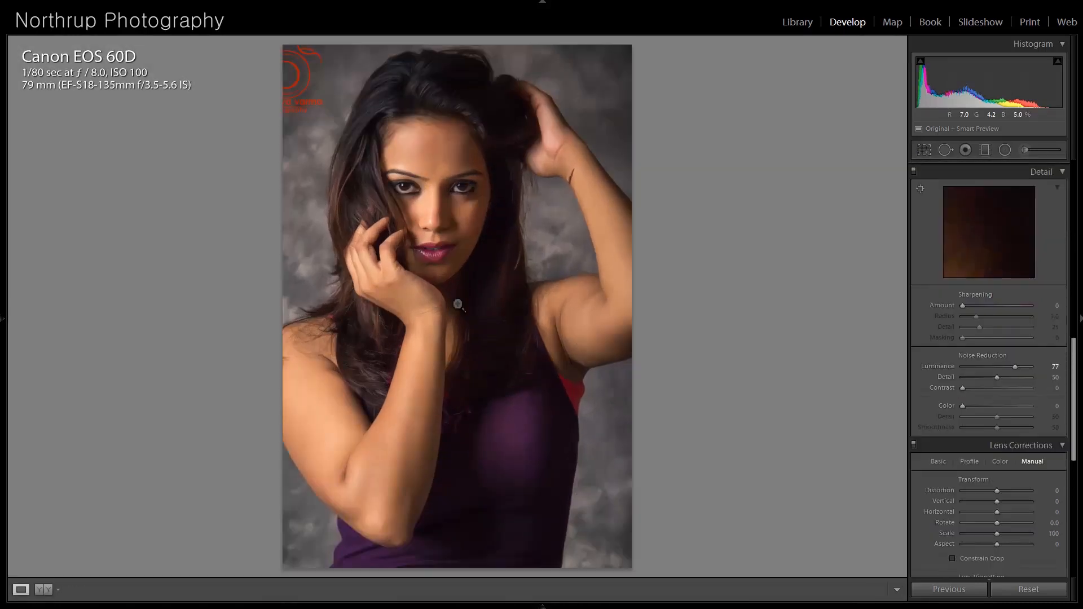
Heal the remaining red watermark with a size 79 brush, sampling from the gray backdrop at the photo's edge below it.
click(946, 149)
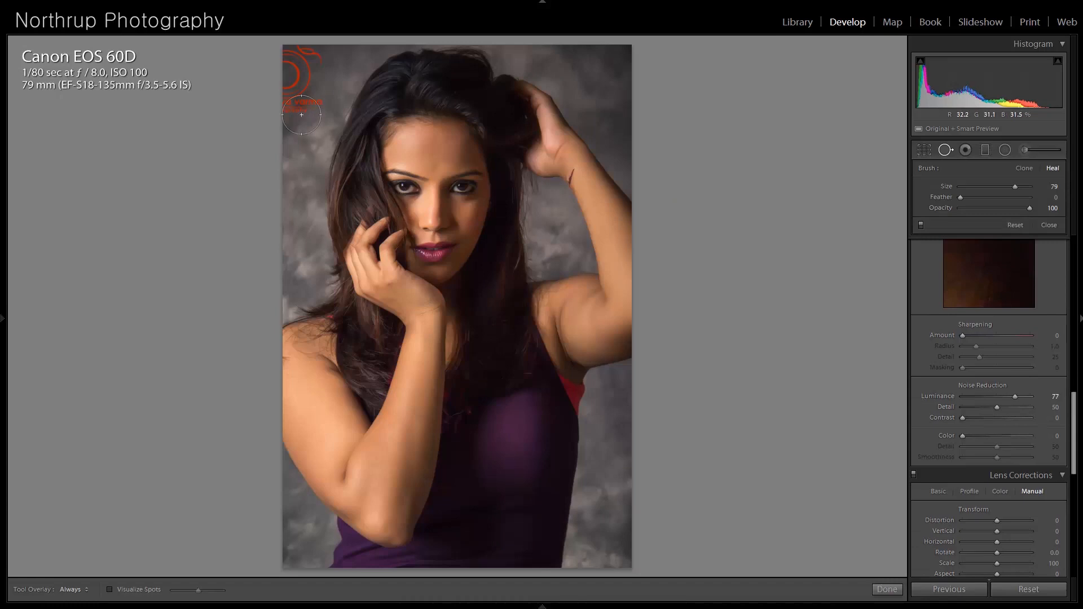
mouse_move(308, 101)
mouse_down()
mouse_move(293, 65)
mouse_move(308, 67)
mouse_up()
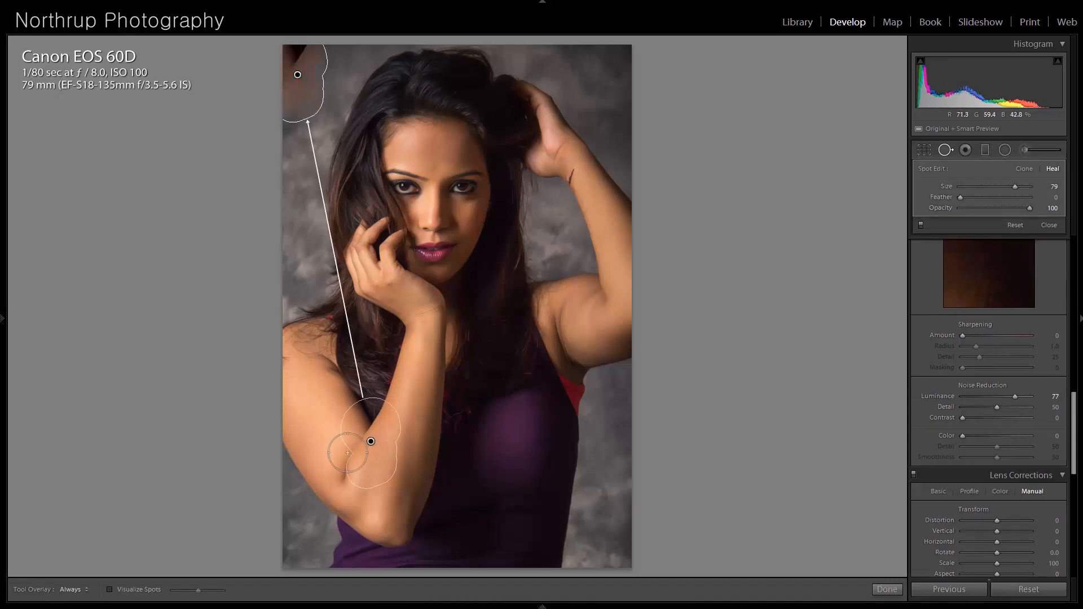
mouse_move(375, 444)
mouse_down()
mouse_move(288, 205)
mouse_move(279, 199)
mouse_move(266, 222)
mouse_up()
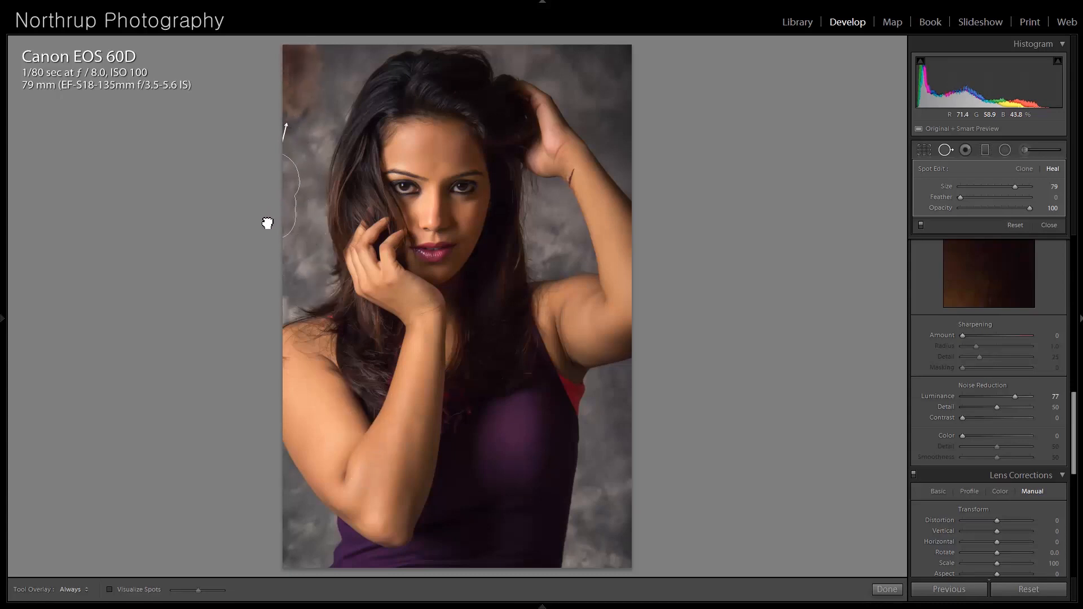
click(1047, 224)
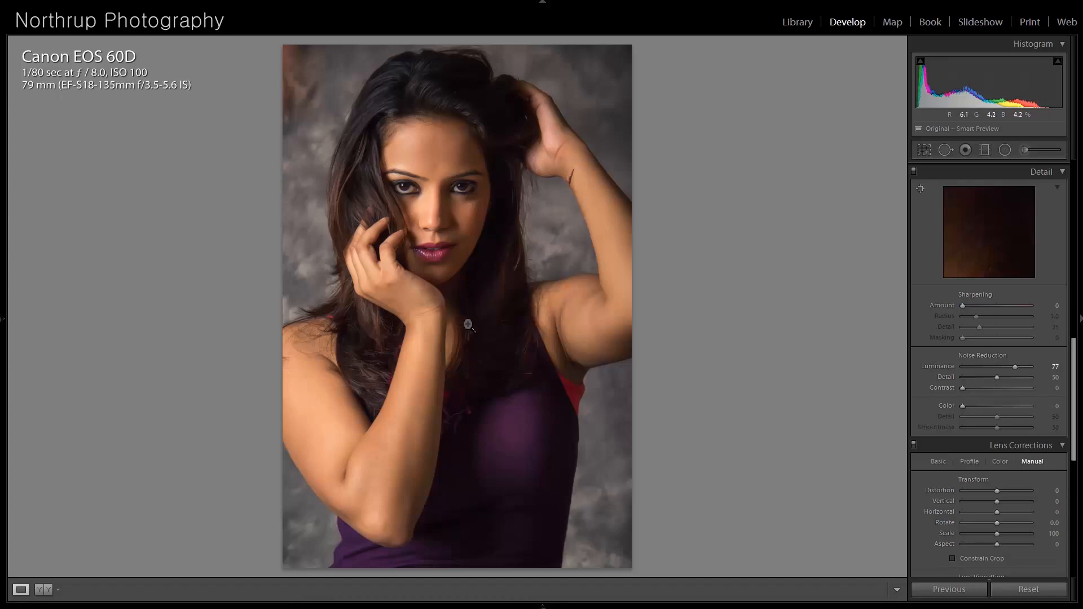
Examine the red fabric under the raised arm up close and go to the black-and-white photo of raised legs in shoes.
click(584, 392)
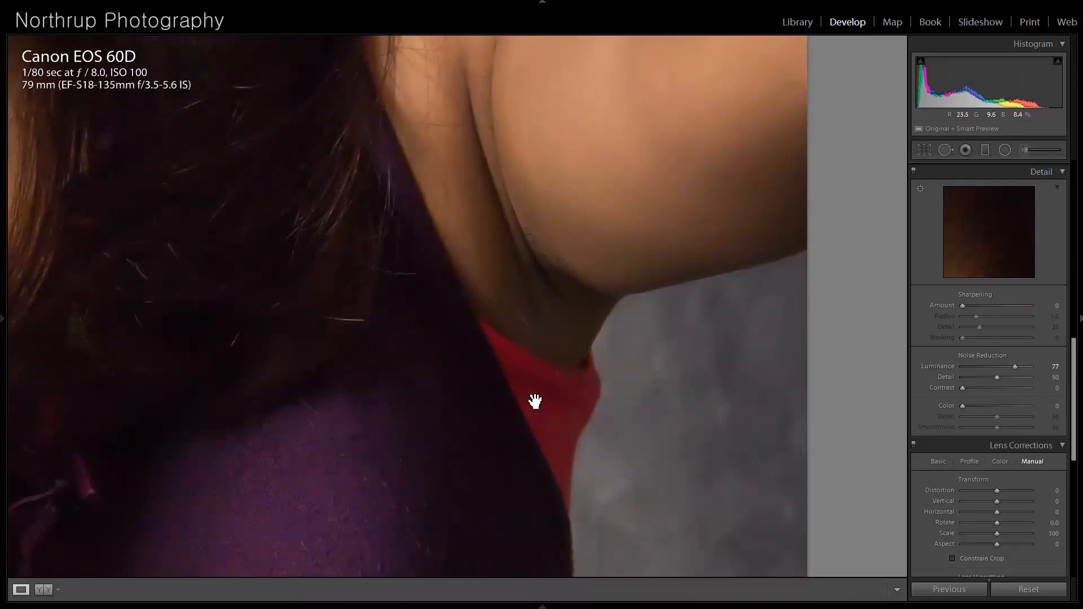
click(548, 450)
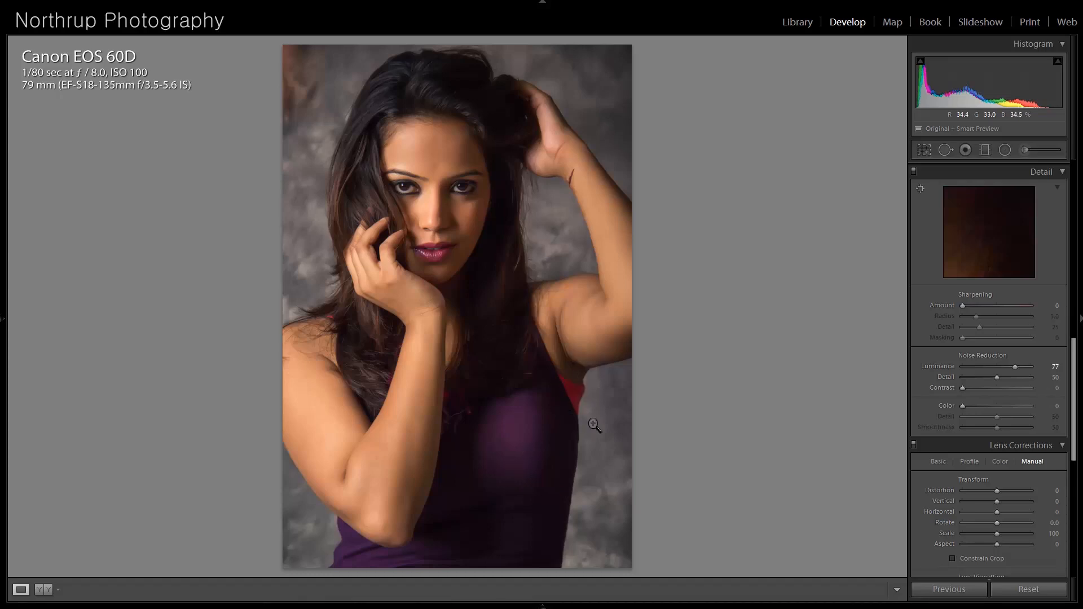
key(Right)
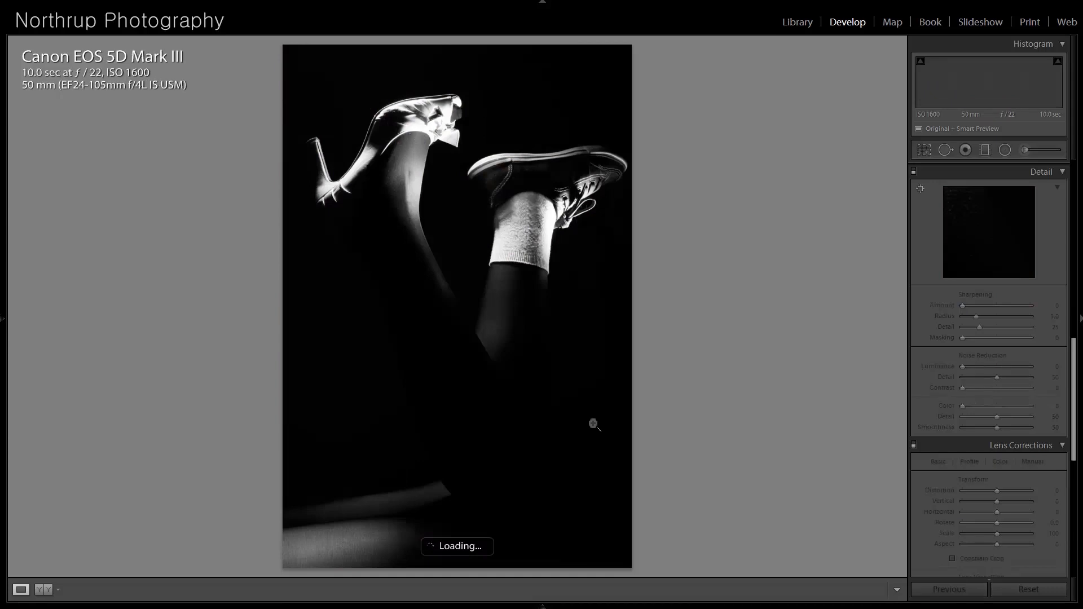
scroll(1011, 354, up, 10)
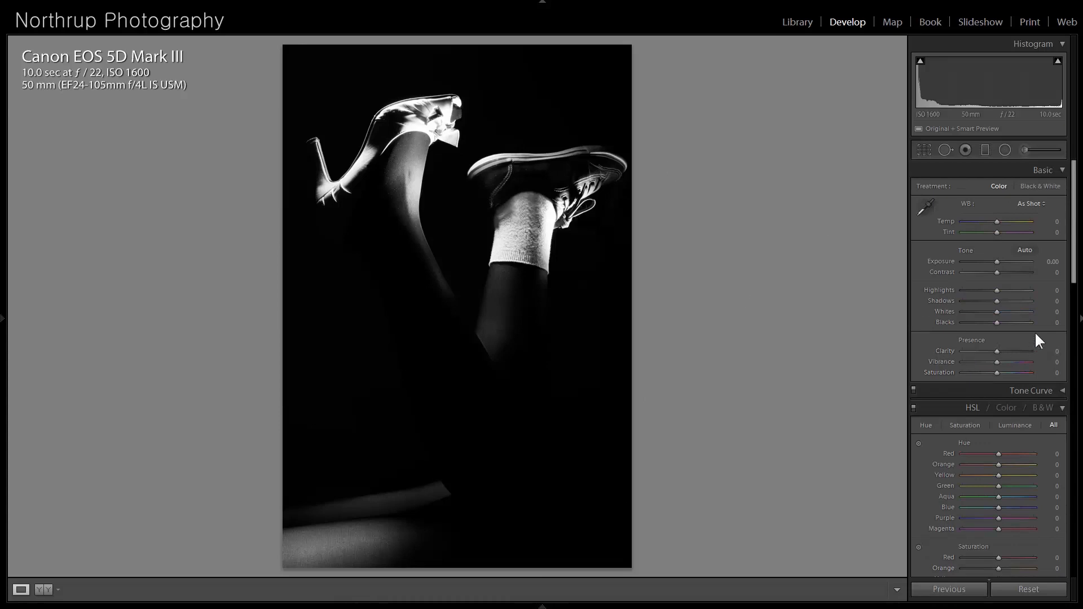
Compare the raised-legs photo with Shadows at +100 and at +2, and leave Shadows at +100.
drag(998, 301, 1079, 300)
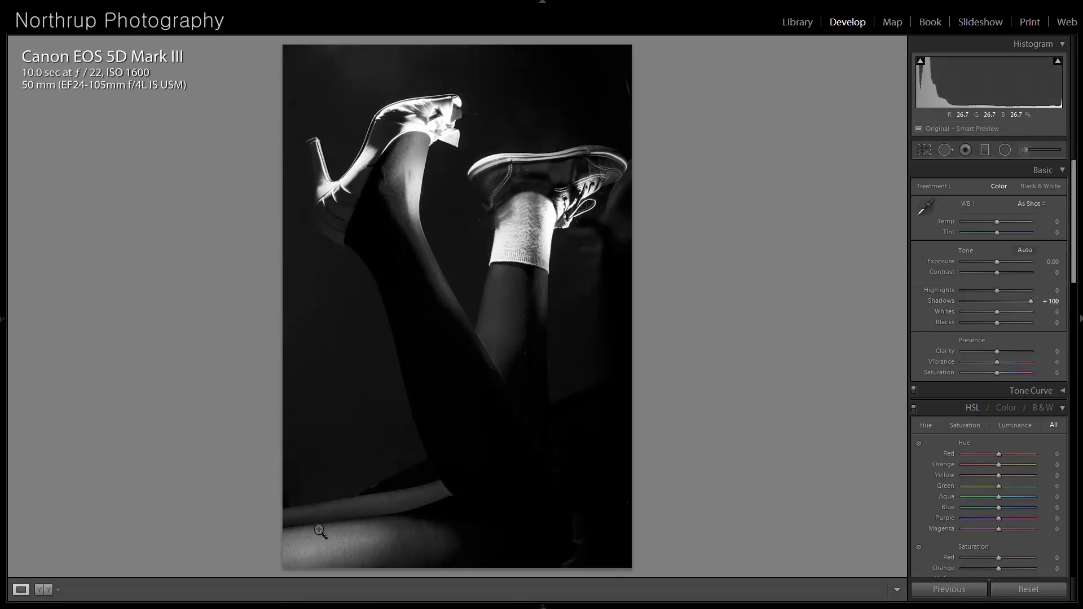
drag(1028, 302, 998, 305)
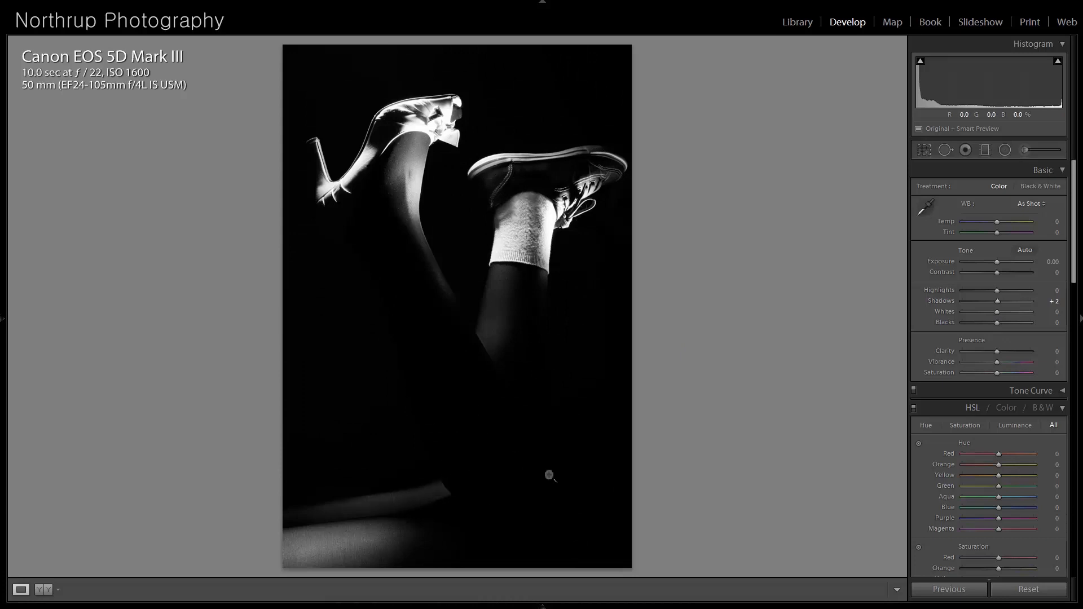
drag(997, 304, 1030, 301)
Try Exposure at +3.76 and +4.42 on the raised-legs photo and bring it back down to −0.12.
drag(997, 262, 1022, 262)
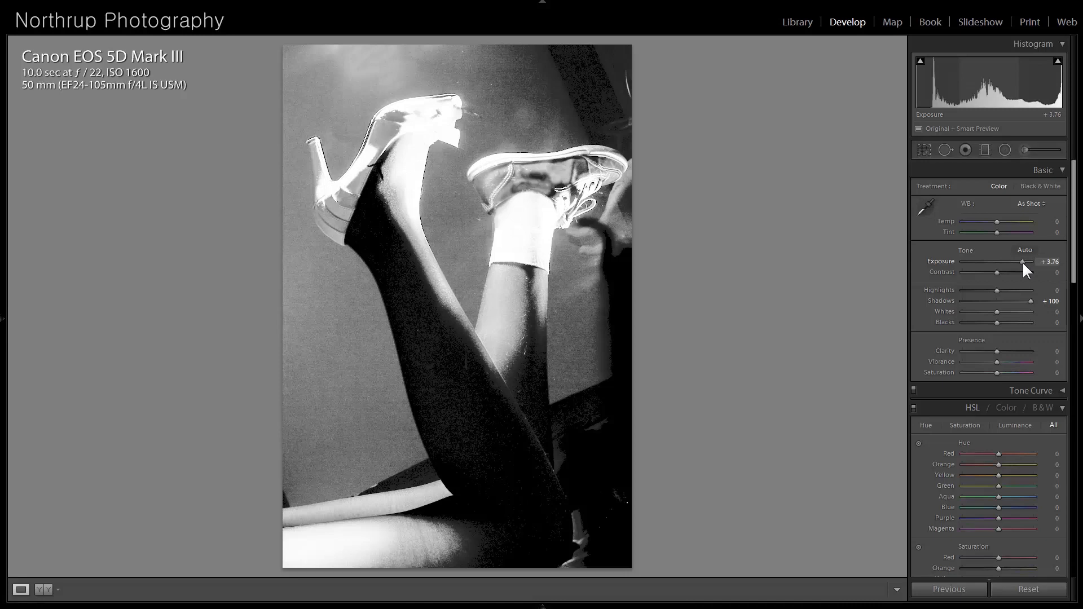
drag(1022, 261, 1027, 261)
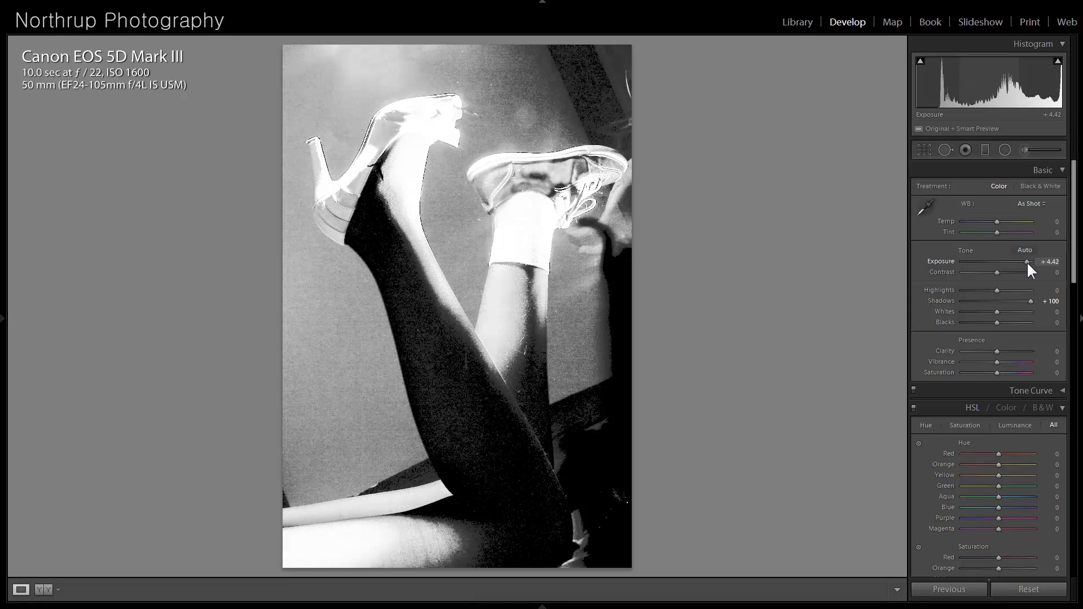
drag(1026, 262, 996, 259)
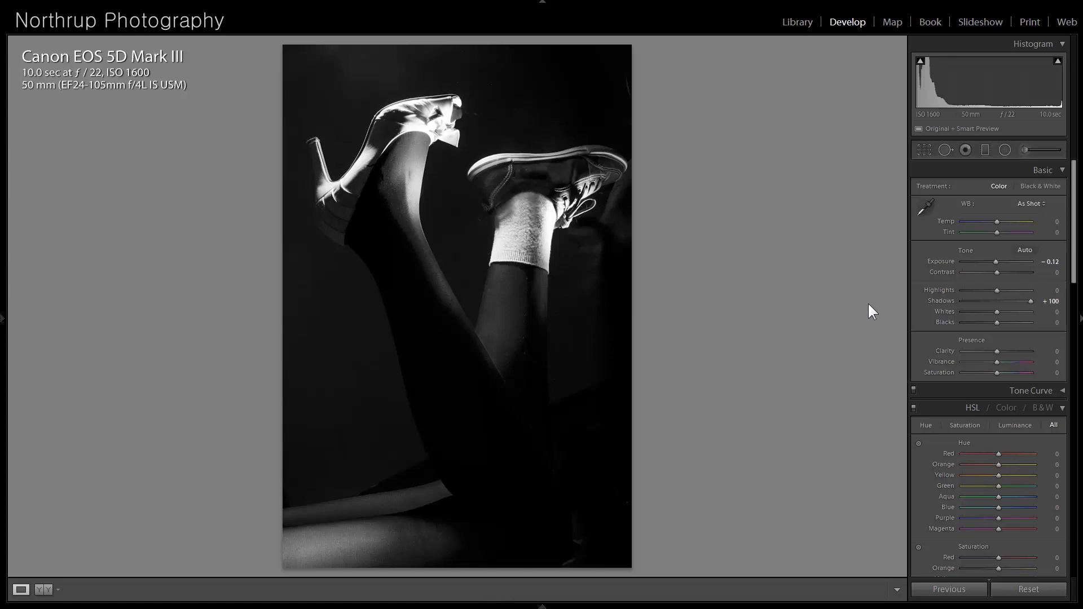
Examine the head, eye and feathers in the following photo of a perched bird up close and go on to the birch forest photo.
key(Right)
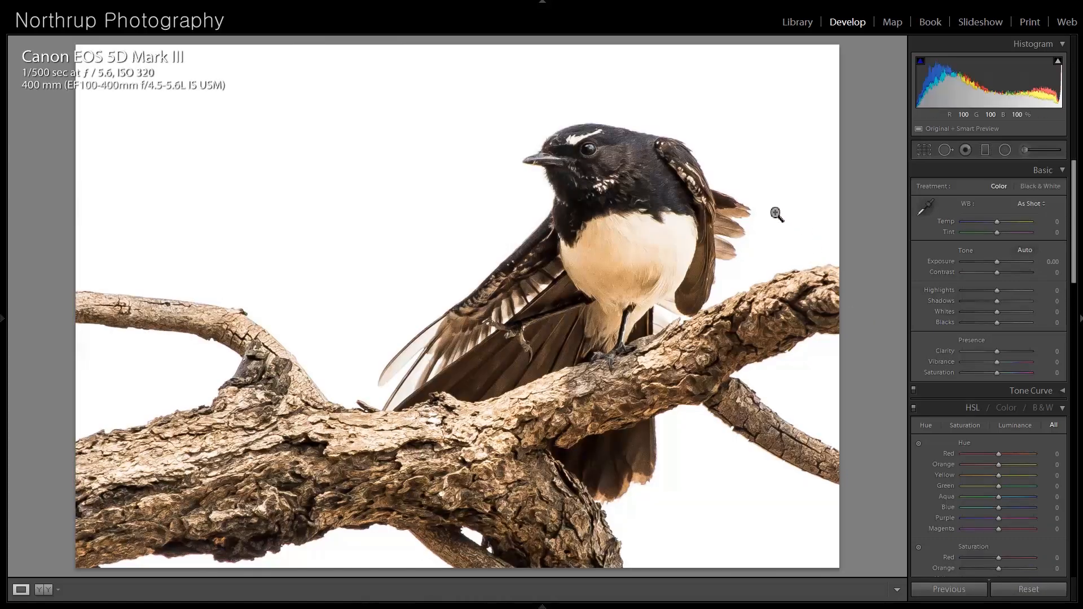
click(704, 188)
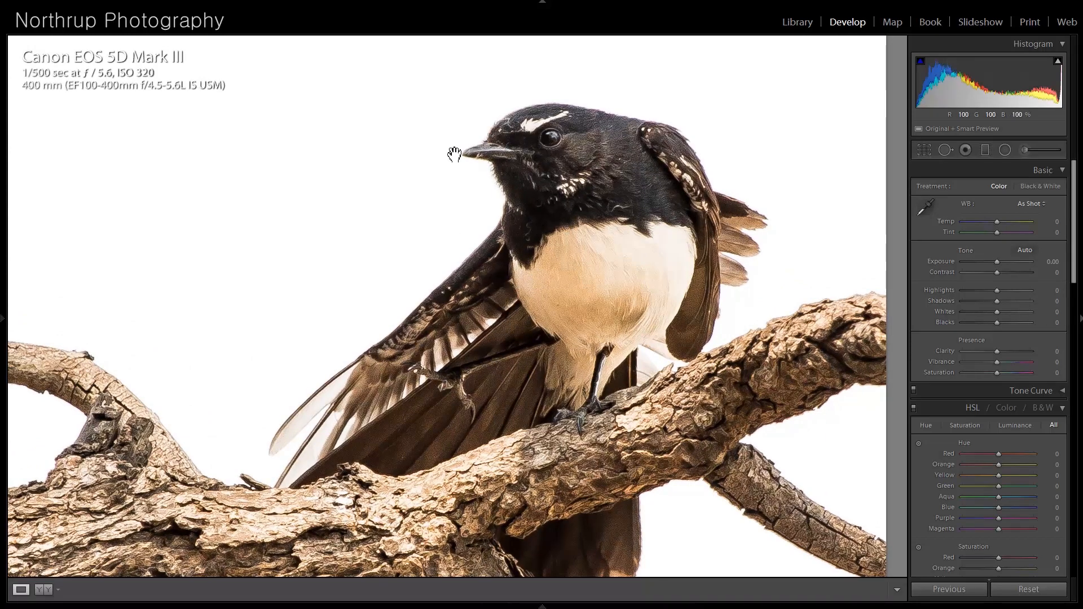
click(535, 295)
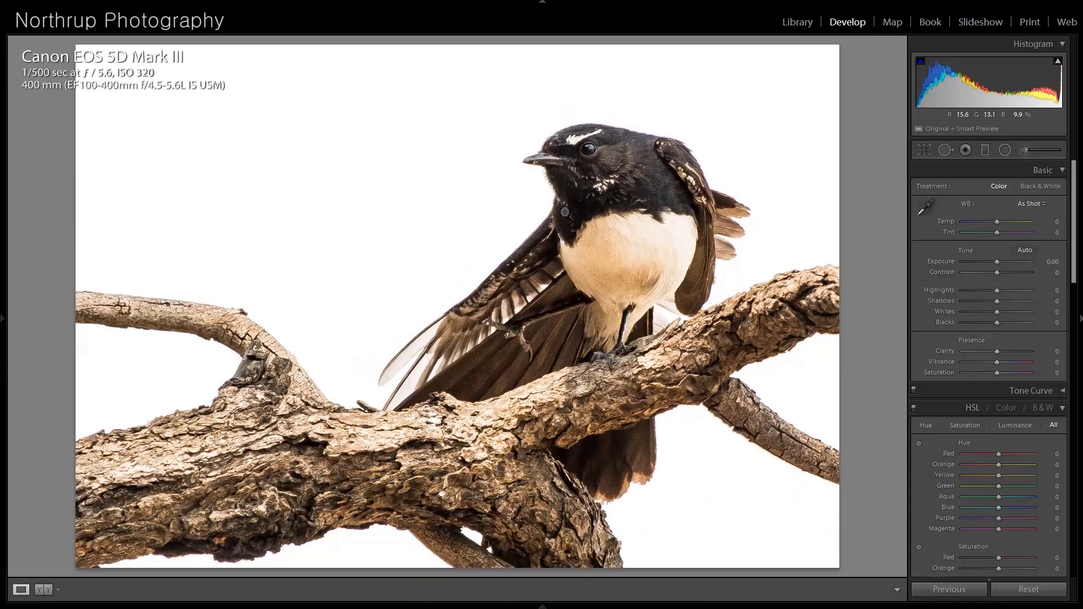
click(596, 124)
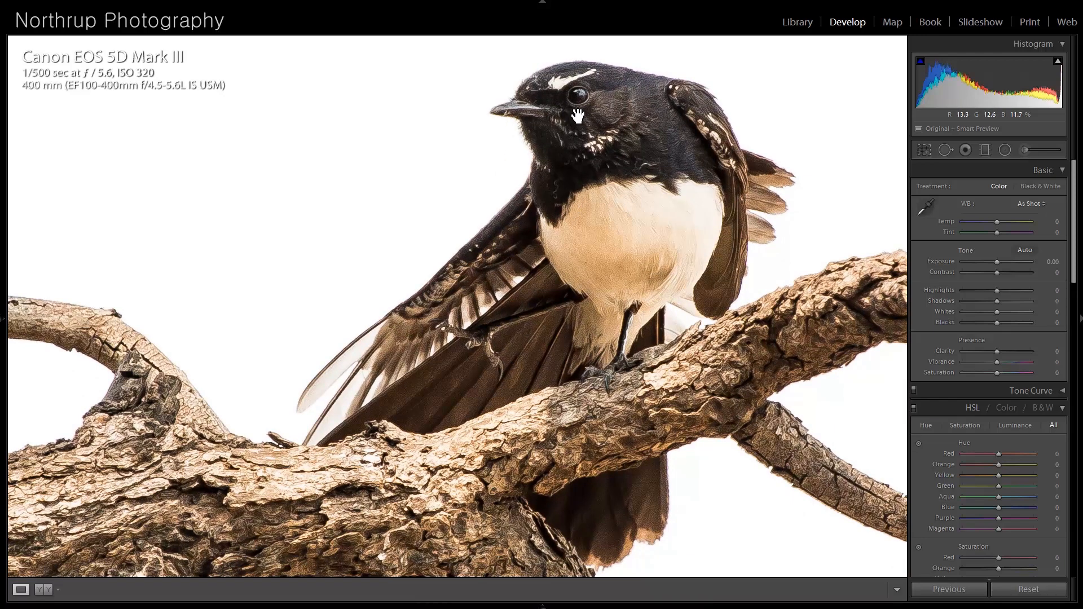
click(521, 124)
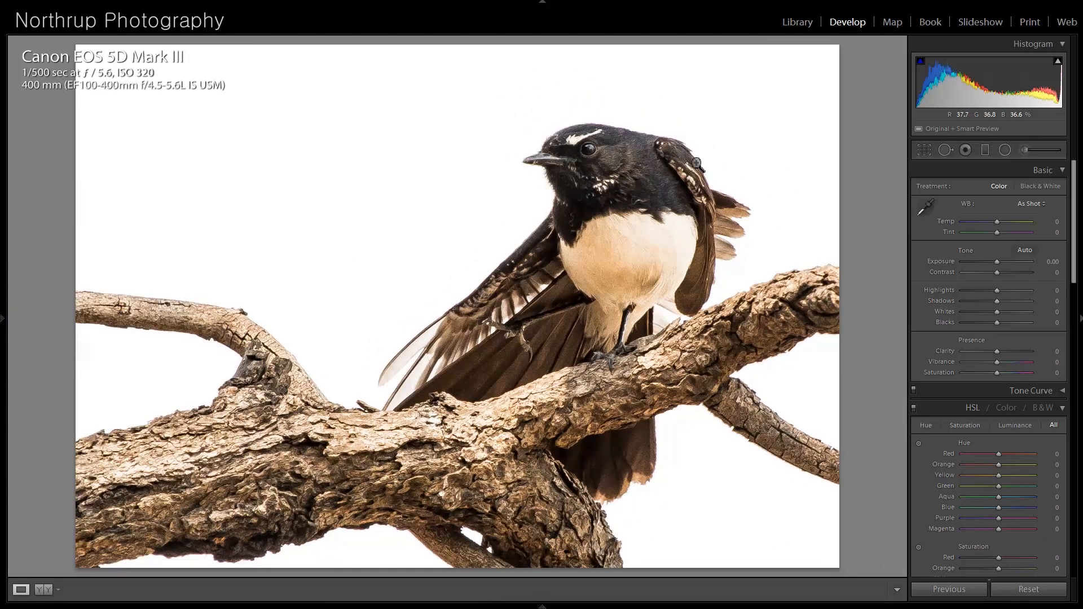
click(593, 140)
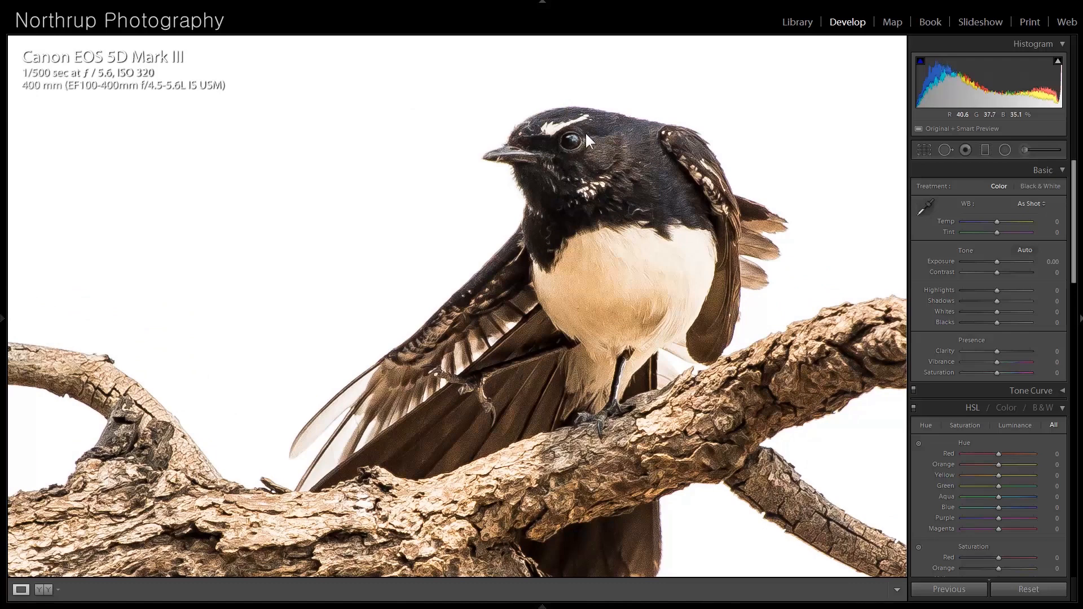
click(585, 141)
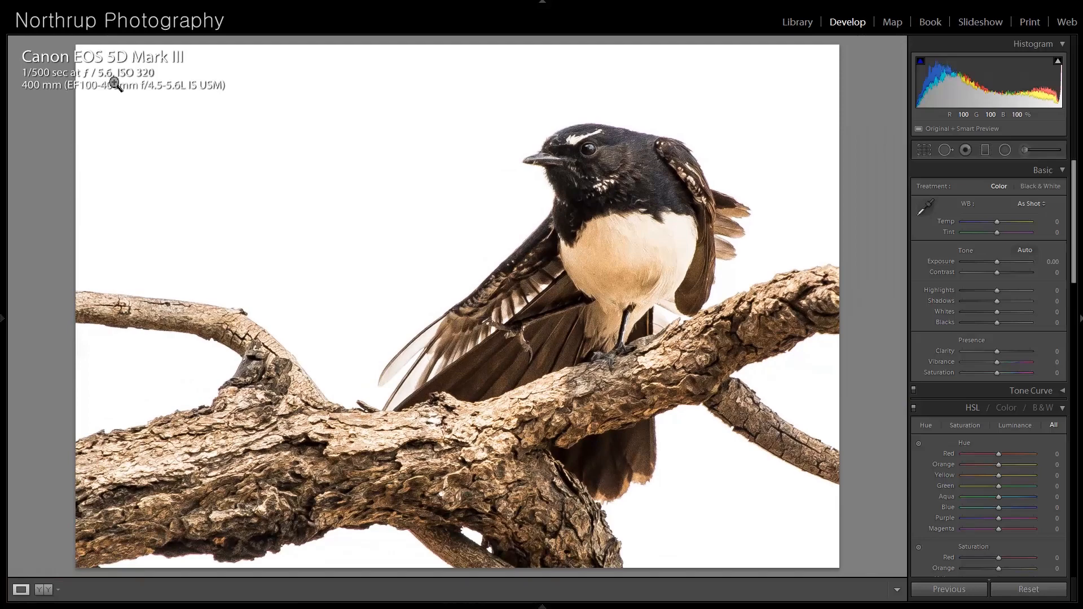
key(Right)
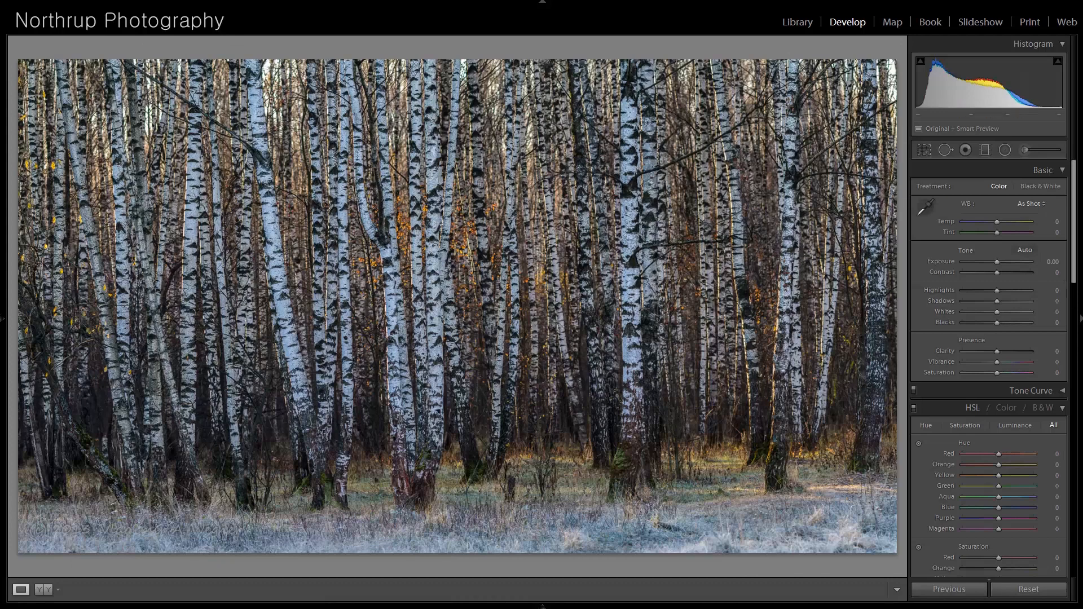
Try Exposure +1.36, Shadows −24, Blacks −54 and tone curve Darks −65 on the birch forest photo.
drag(997, 262, 1007, 265)
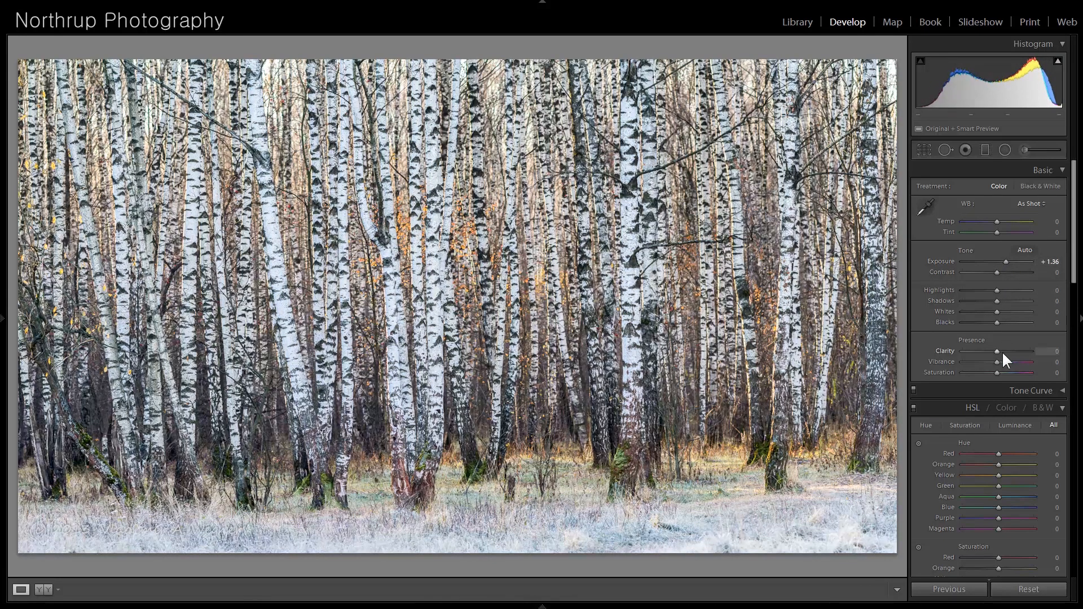
drag(998, 322, 988, 302)
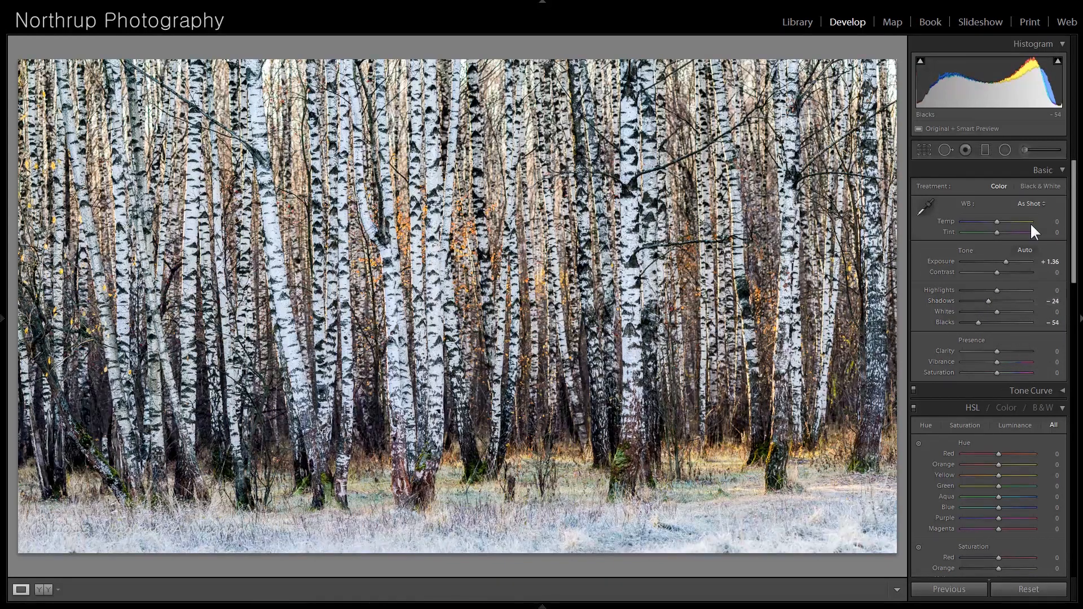
click(1051, 389)
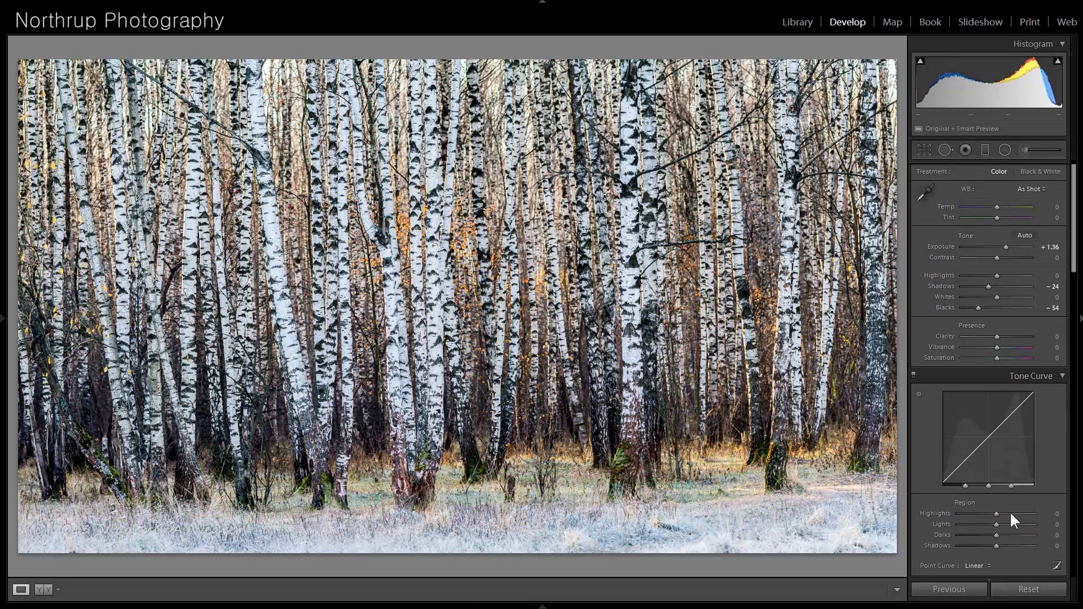
drag(984, 441, 985, 454)
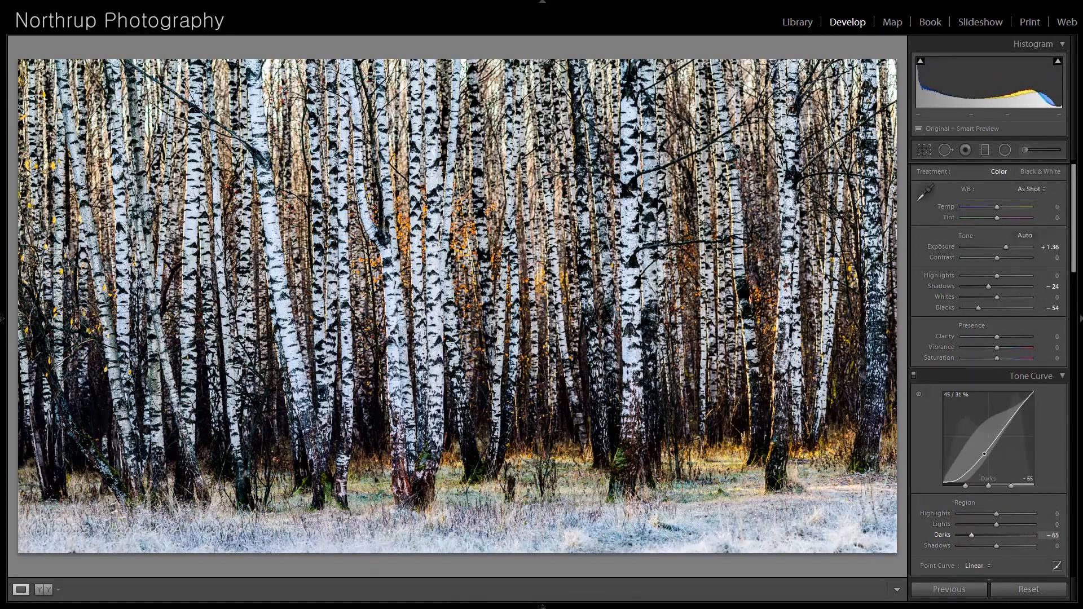
click(598, 264)
click(432, 231)
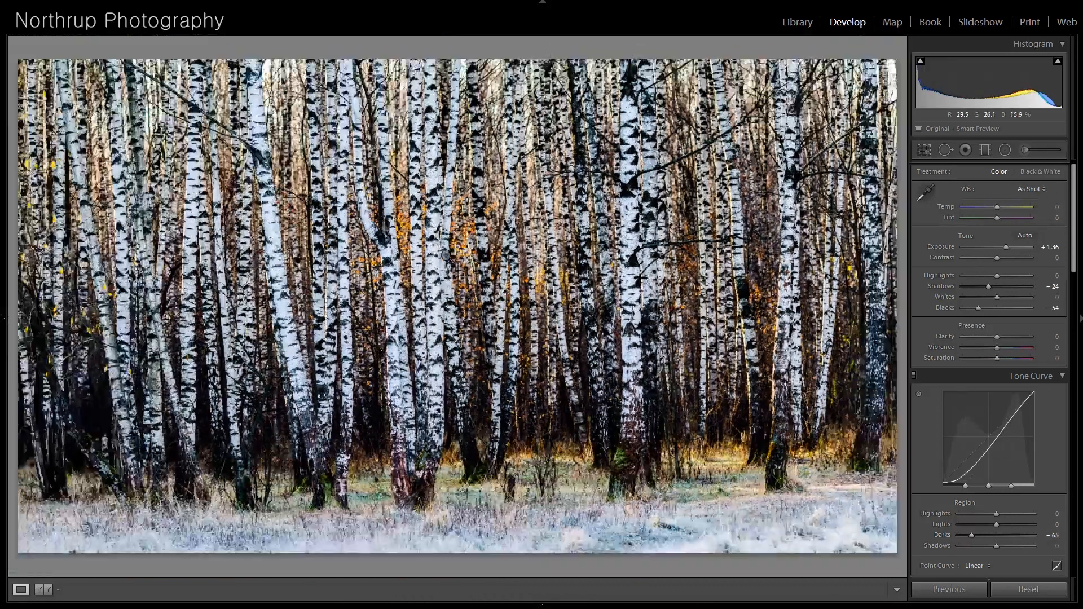
Compare the imported state with the Dark Tones state in the birch photo's history and restore the imported state.
click(3, 319)
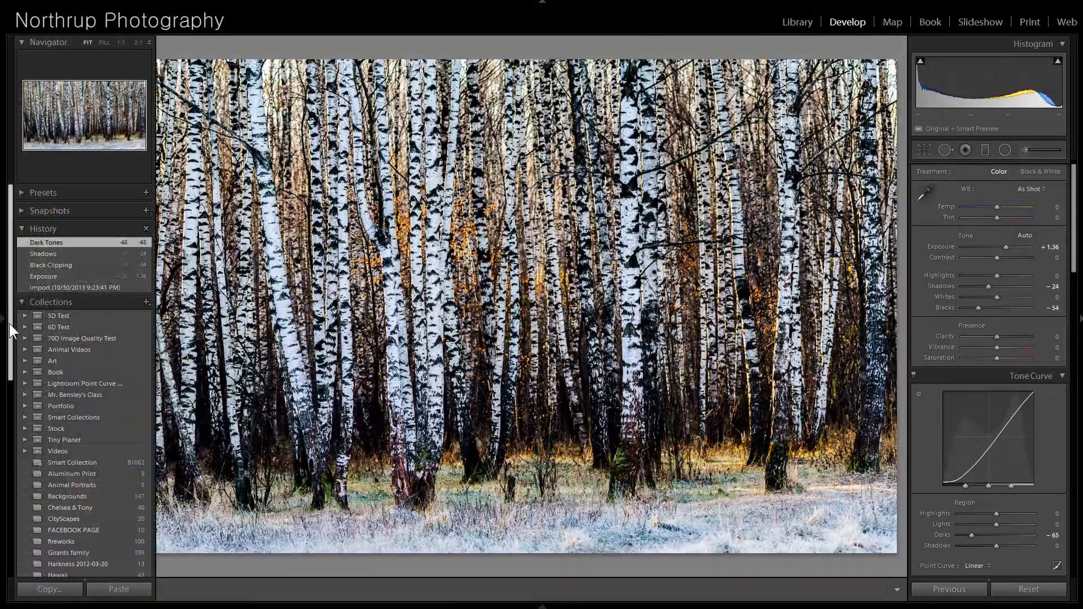
click(60, 284)
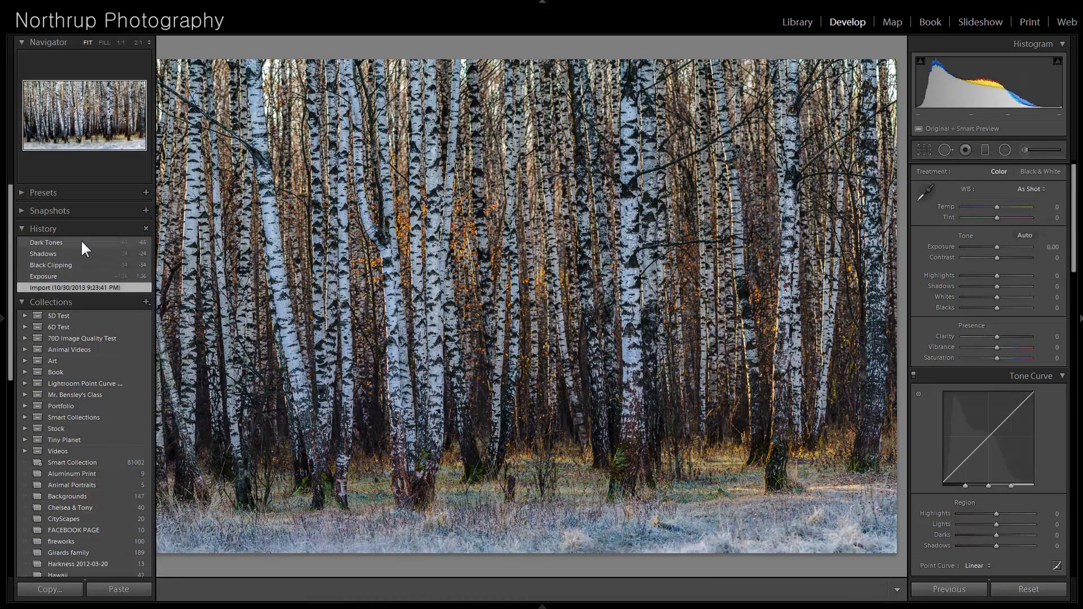
click(81, 241)
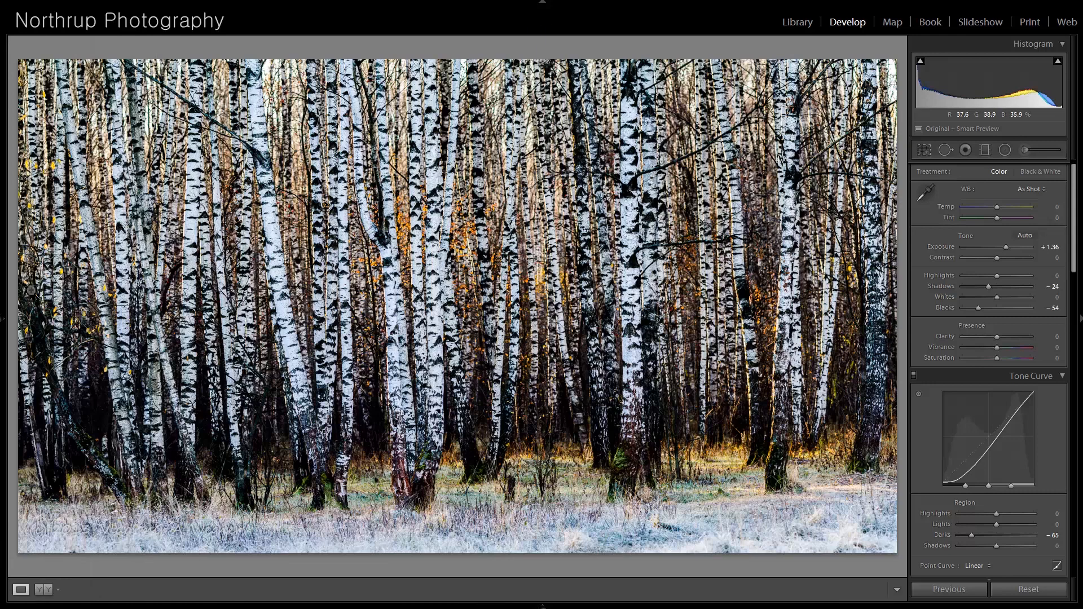
mouse_move(8, 314)
click(51, 288)
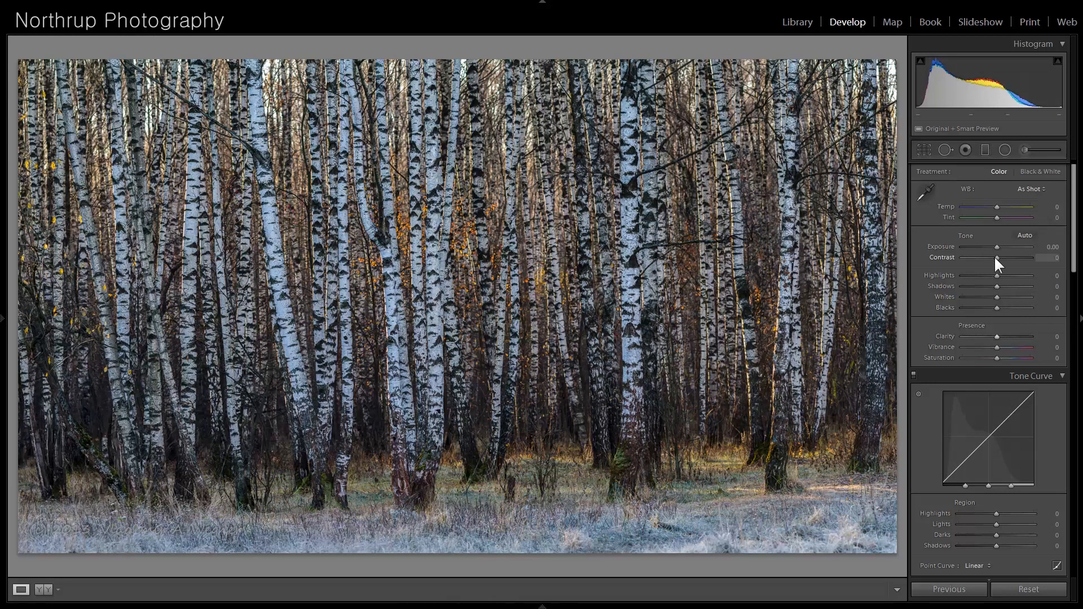
Set the birch photo's Contrast to +57 and Exposure to +0.70, and compare this edit with the imported state in the history.
mouse_move(998, 258)
mouse_down()
mouse_move(1023, 258)
mouse_move(998, 258)
mouse_move(1009, 246)
mouse_move(1008, 258)
mouse_move(1028, 259)
mouse_move(1001, 245)
mouse_move(1007, 257)
mouse_move(996, 258)
mouse_move(1017, 265)
mouse_up()
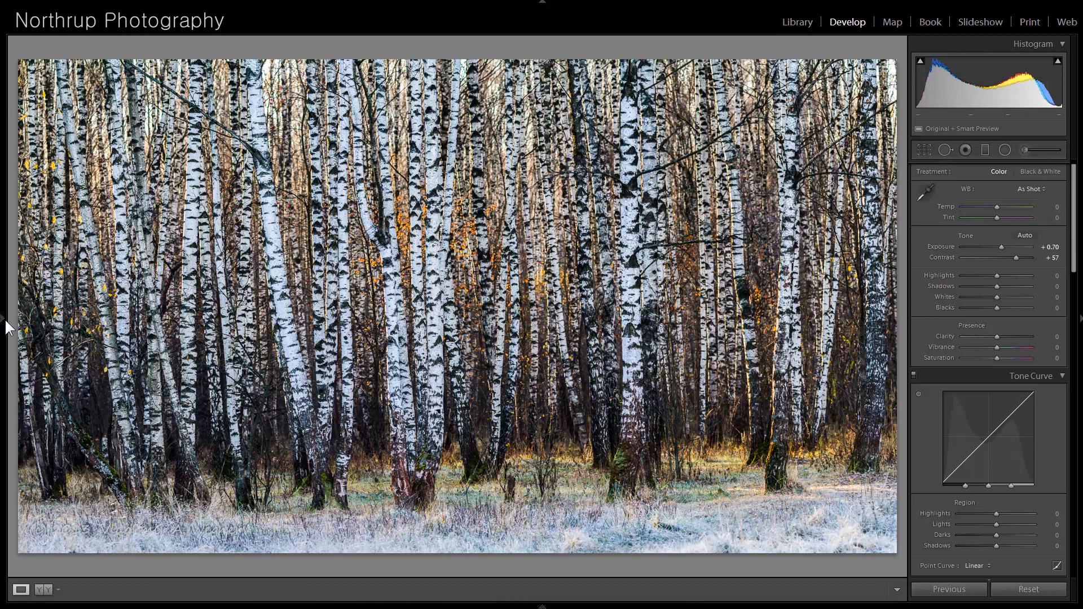
mouse_move(7, 328)
click(44, 298)
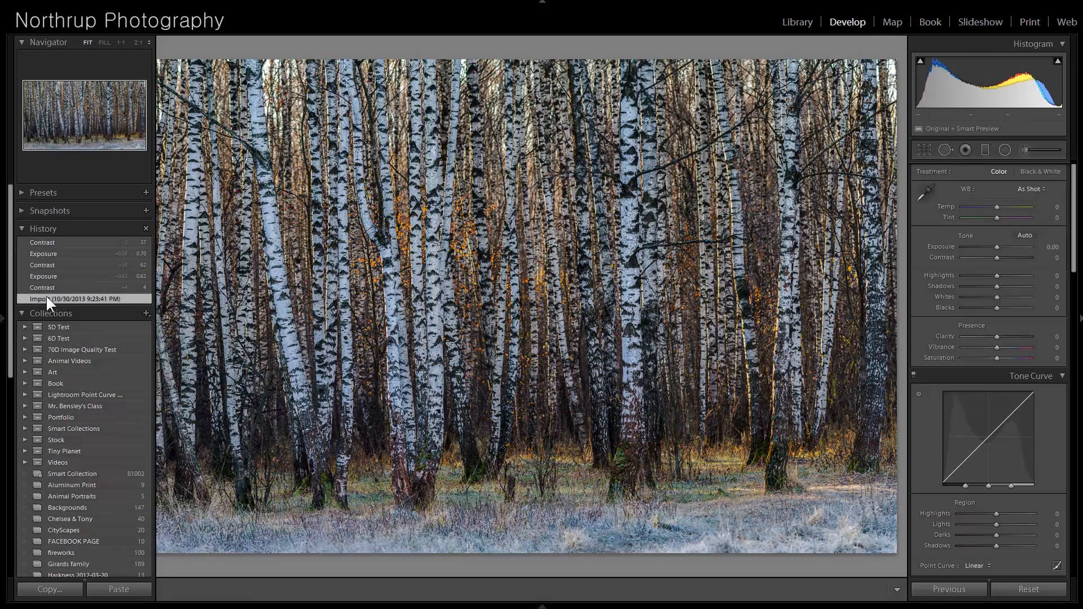
click(69, 243)
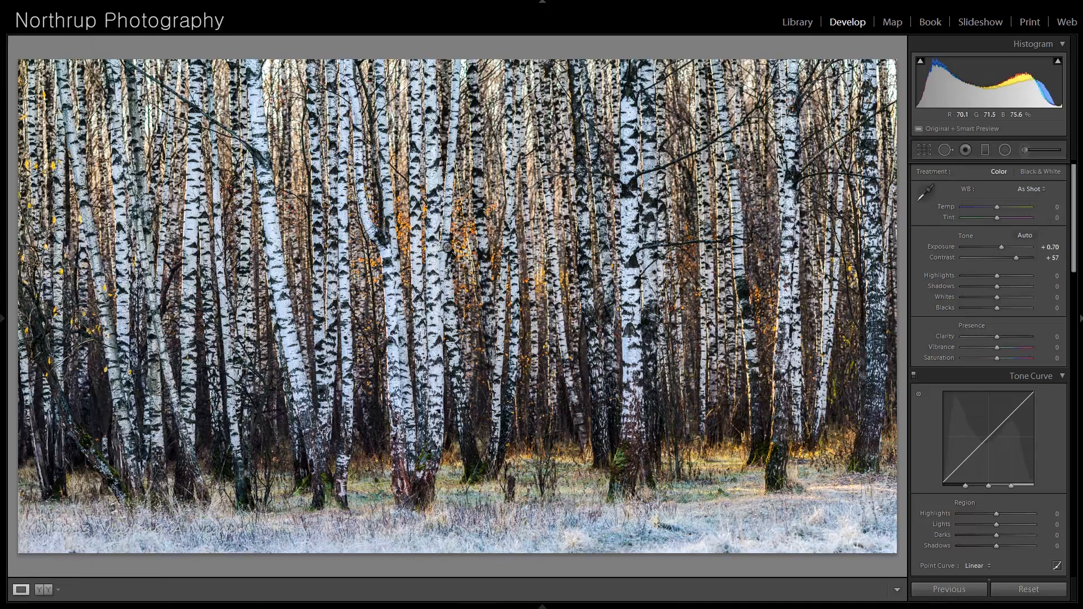
On the night bridge photo following the waterfall photo, rotate the crop slightly counterclockwise and cool Temp to −24.
key(Right)
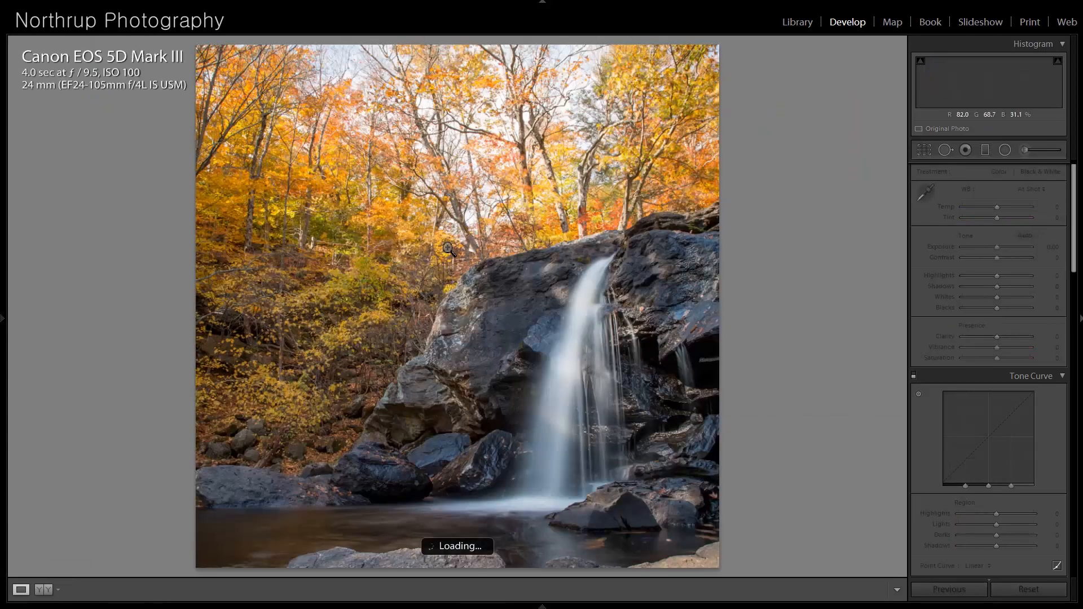
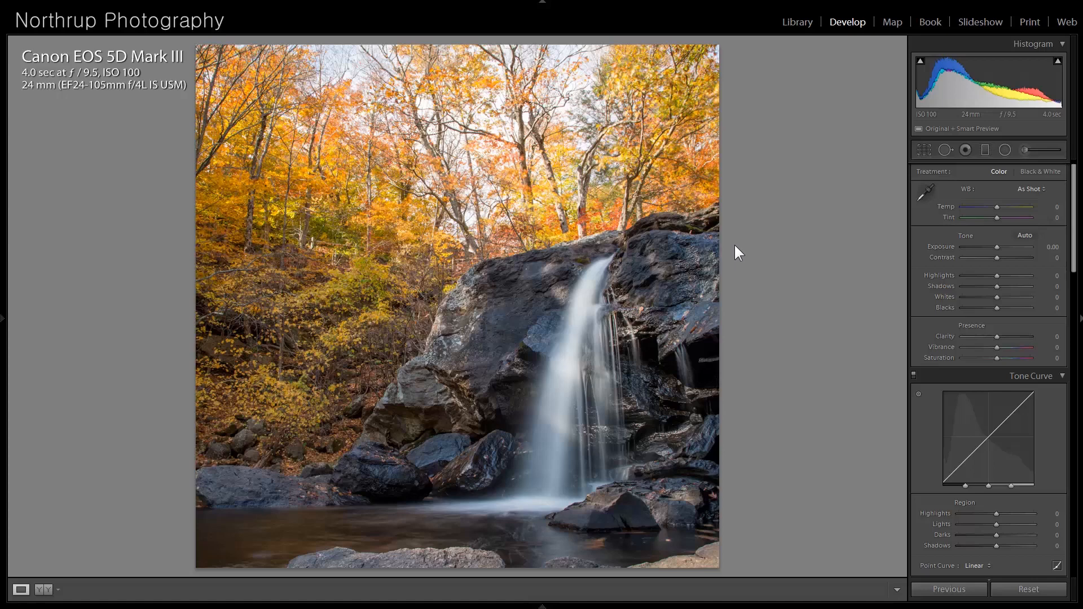
key(Right)
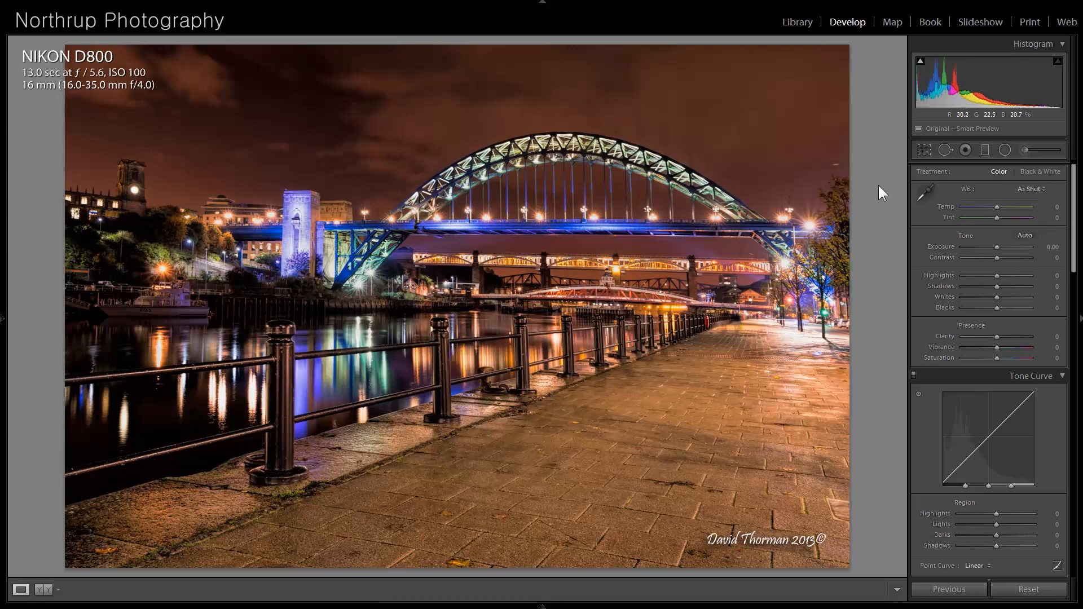
click(924, 150)
drag(855, 43, 852, 43)
key(Return)
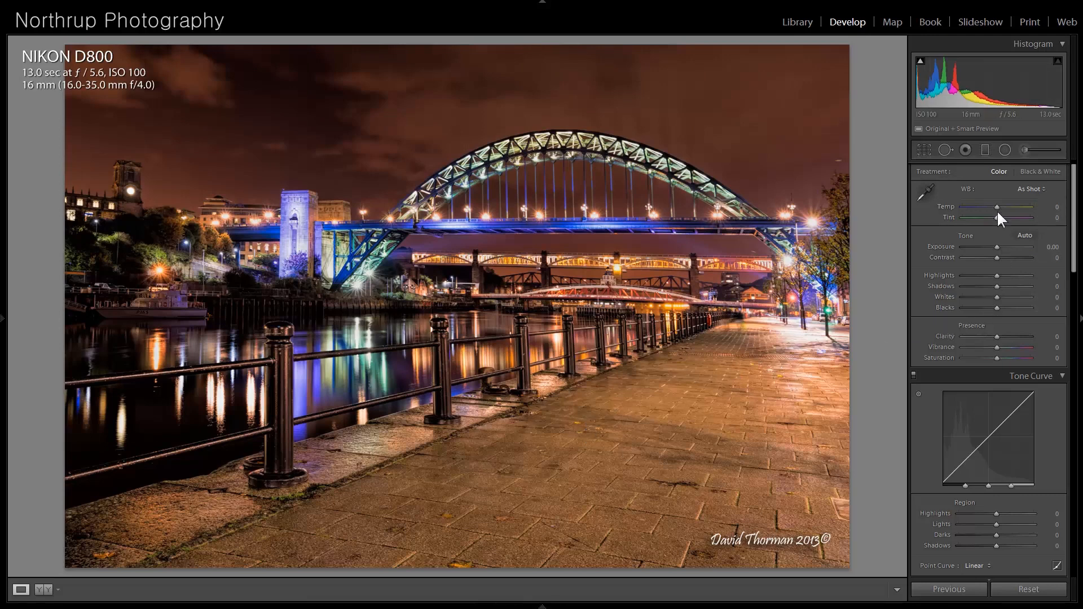
mouse_move(997, 208)
mouse_down()
mouse_move(977, 208)
mouse_move(987, 212)
mouse_up()
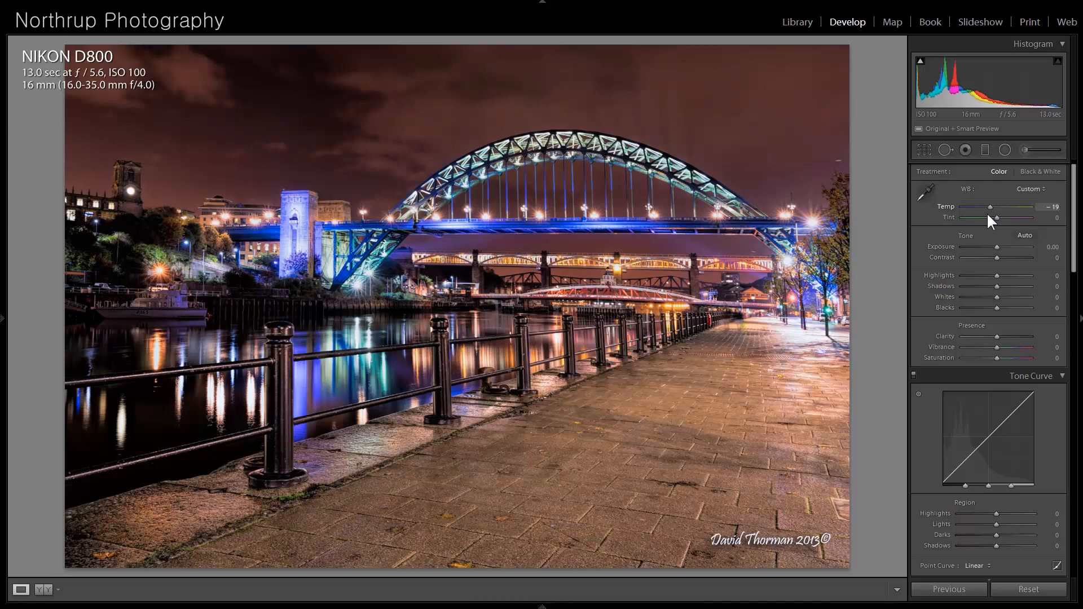
drag(986, 215, 986, 208)
Examine the bridge arch, quayside railings and water reflections up close and go to the photo of bare trees under a cloudy sky.
click(505, 243)
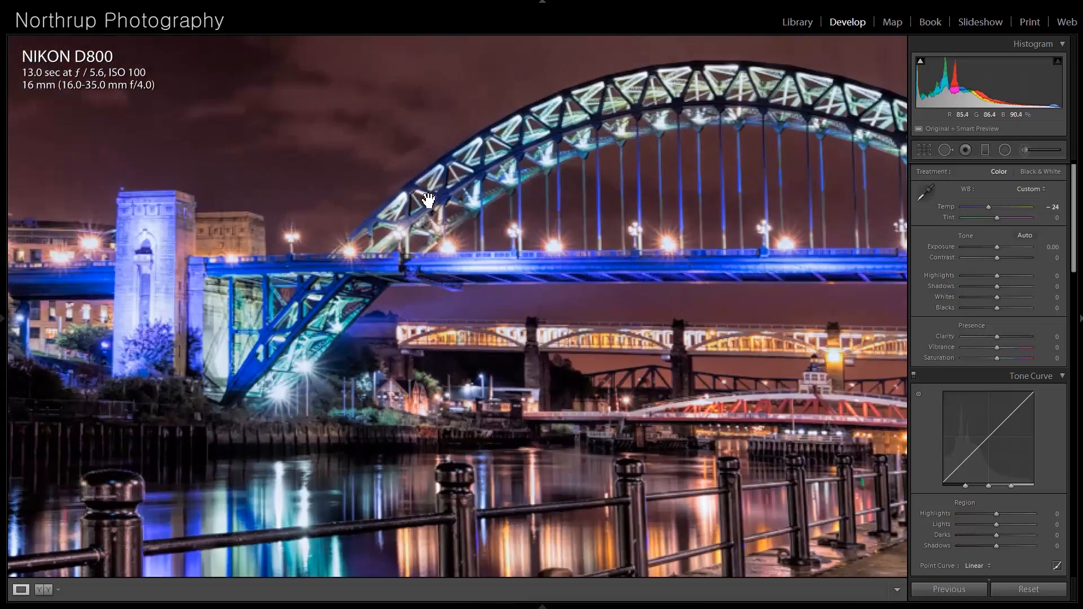
drag(791, 273, 490, 314)
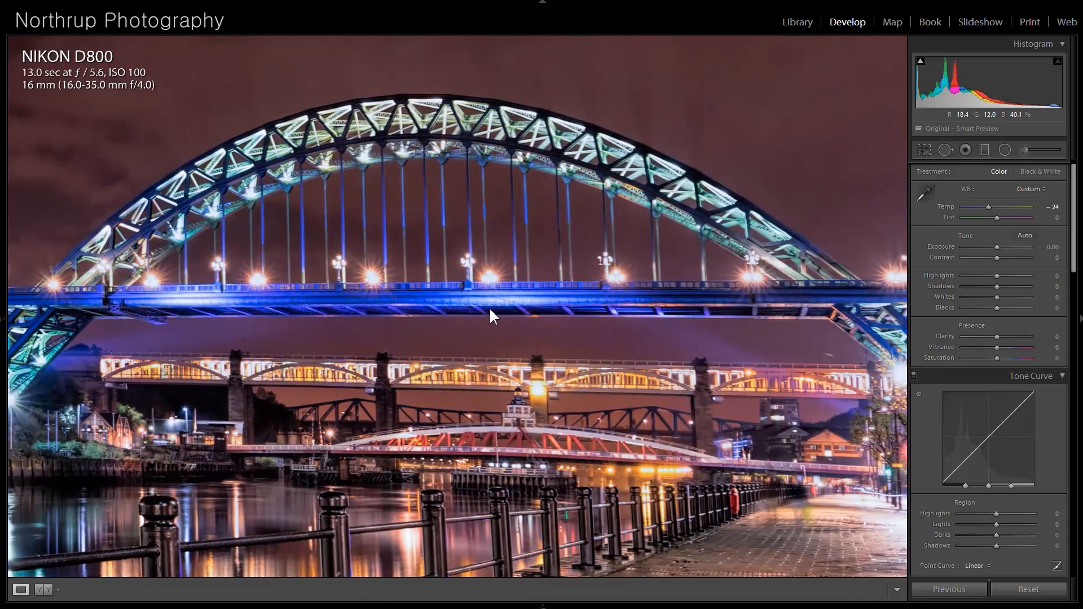
drag(574, 305, 585, 174)
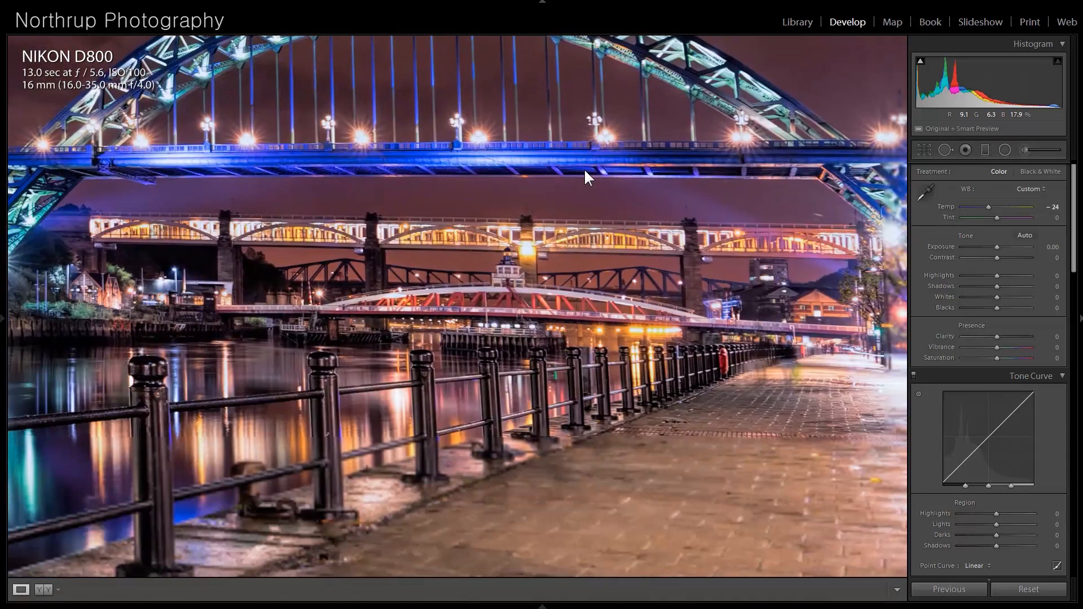
drag(545, 372, 724, 241)
drag(339, 345, 715, 404)
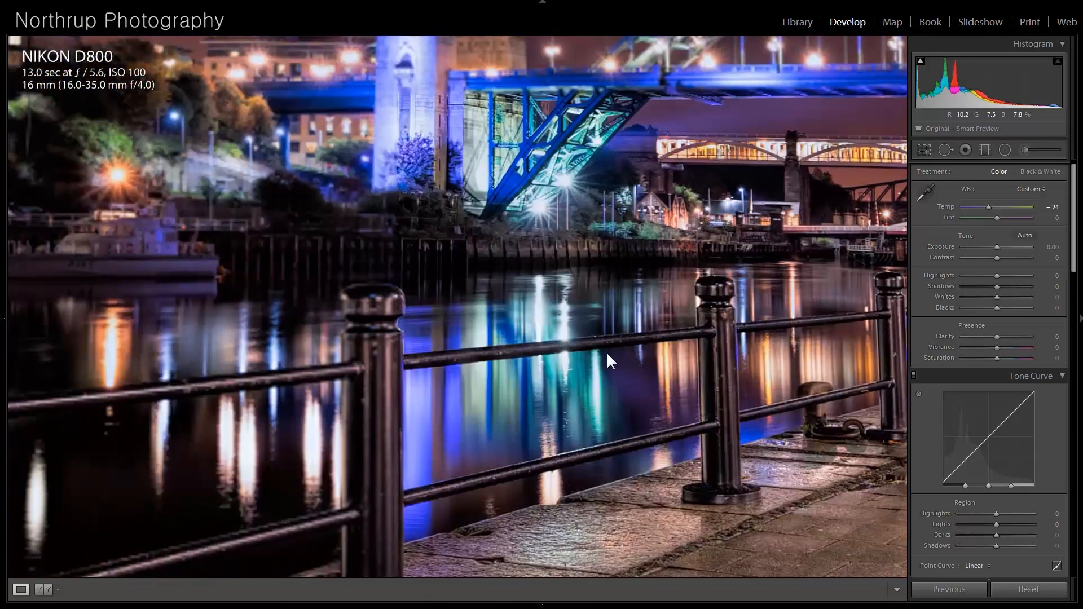
click(470, 307)
key(Right)
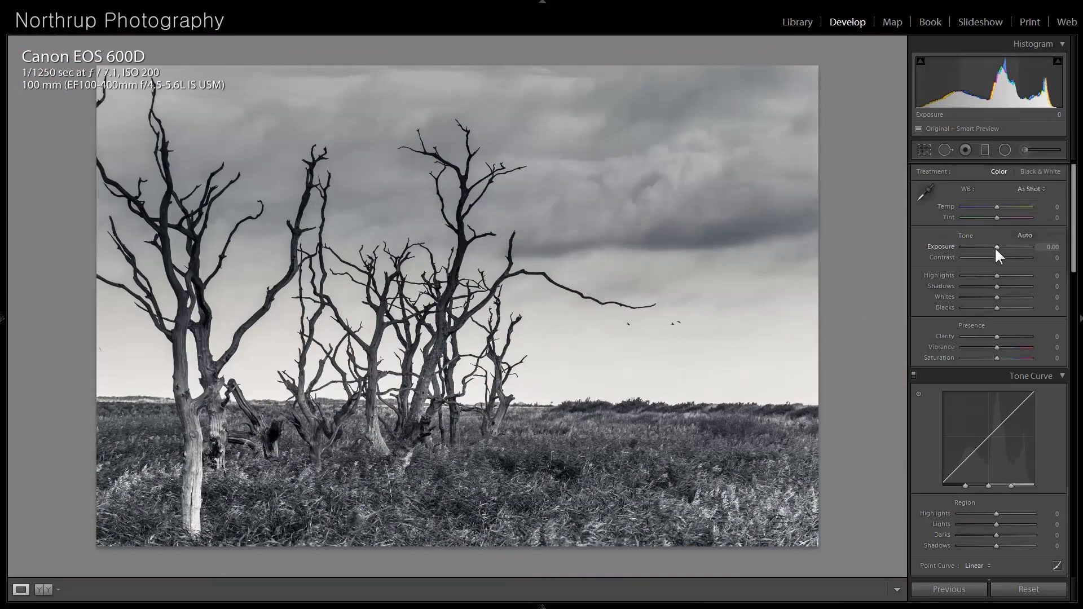
On the bare-trees photo, try Whites at +59 and bring it back to −2.
drag(996, 250, 995, 251)
drag(996, 298, 1012, 299)
scroll(1013, 298, up, 2)
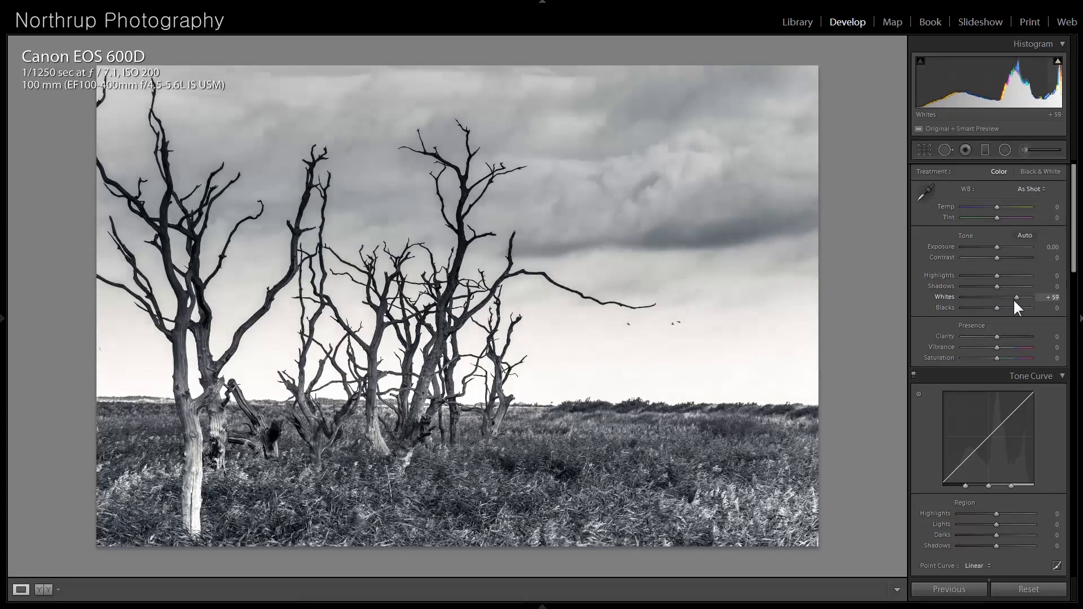
drag(1013, 299, 994, 305)
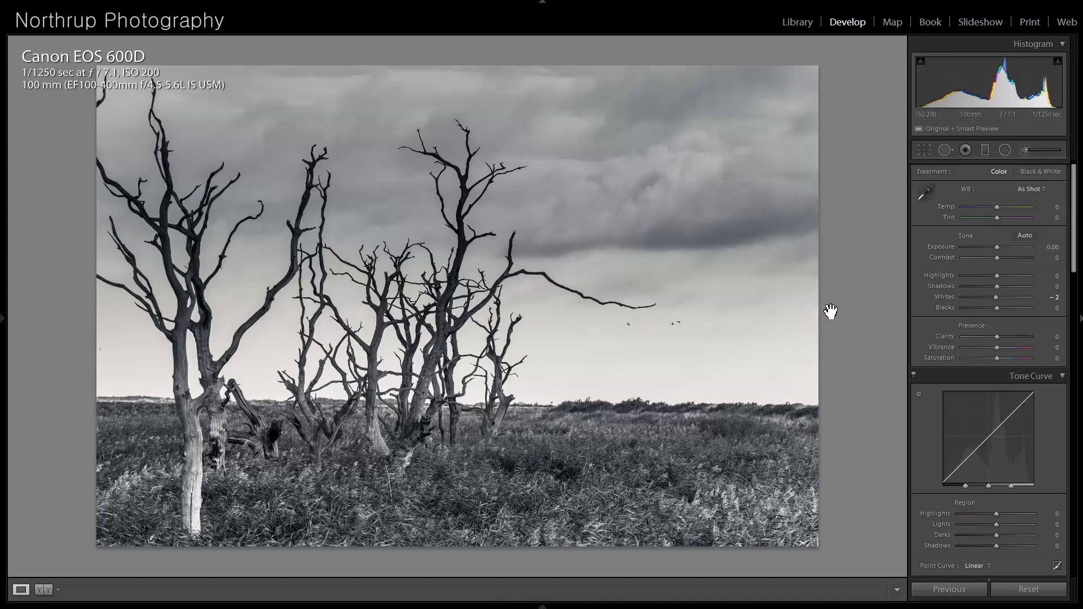
Heal the stray branch in the upper-left corner of the bare-trees photo with Spot Removal at size 79.
click(946, 150)
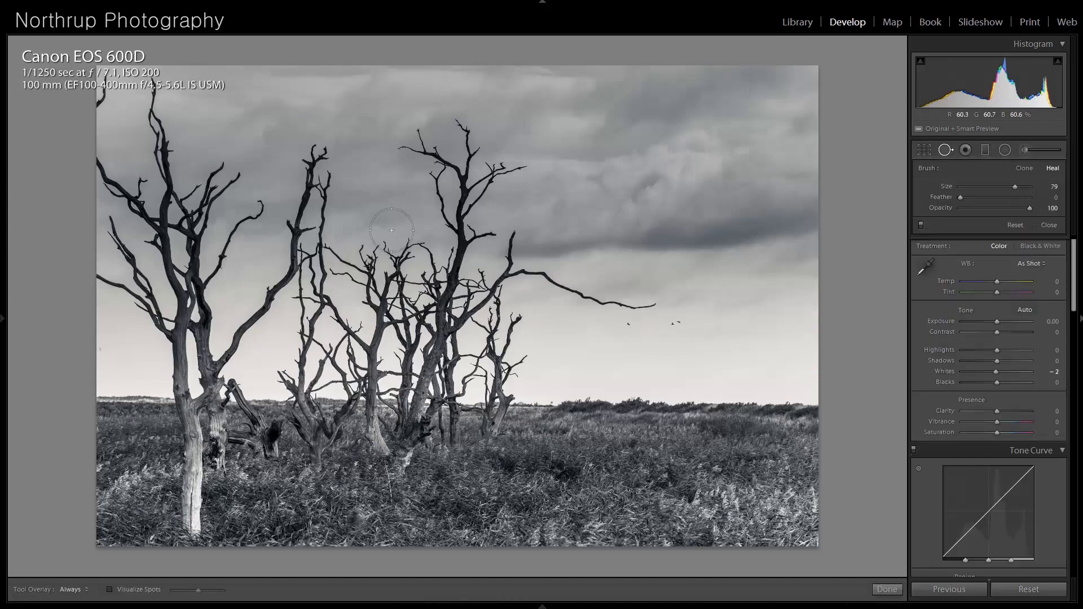
click(115, 97)
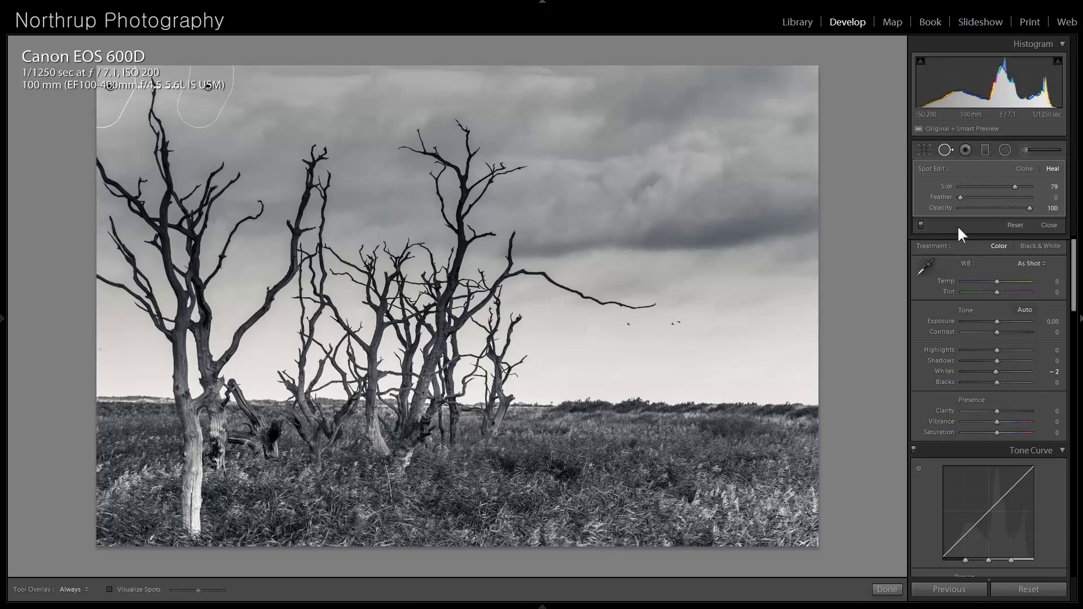
click(1050, 226)
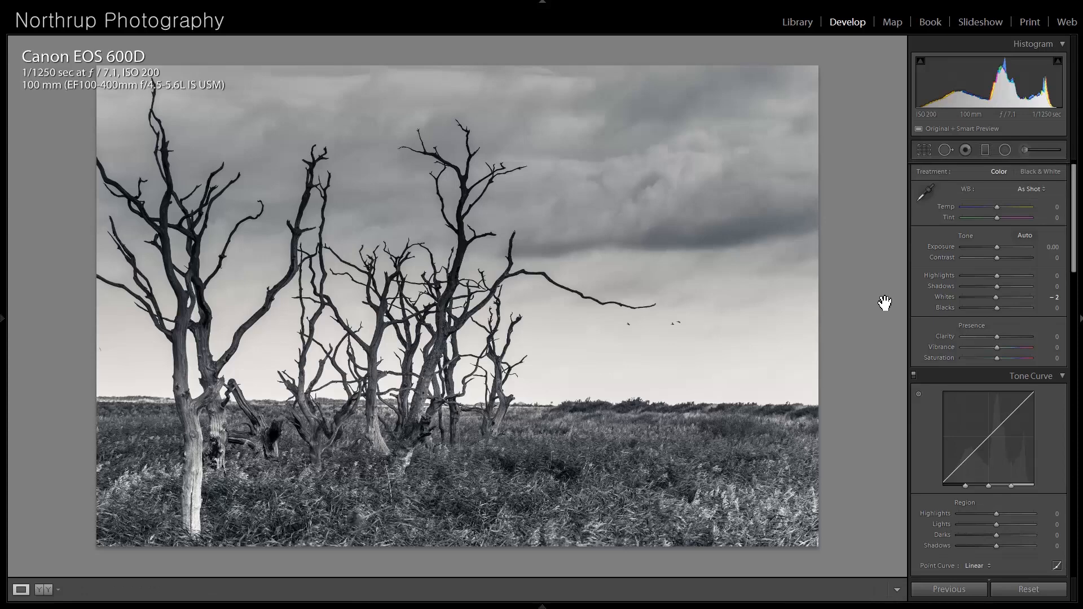
View the whole sunset cattle photo, look through its neighbouring photos including a close view of the bird, and return to the cattle.
key(Right)
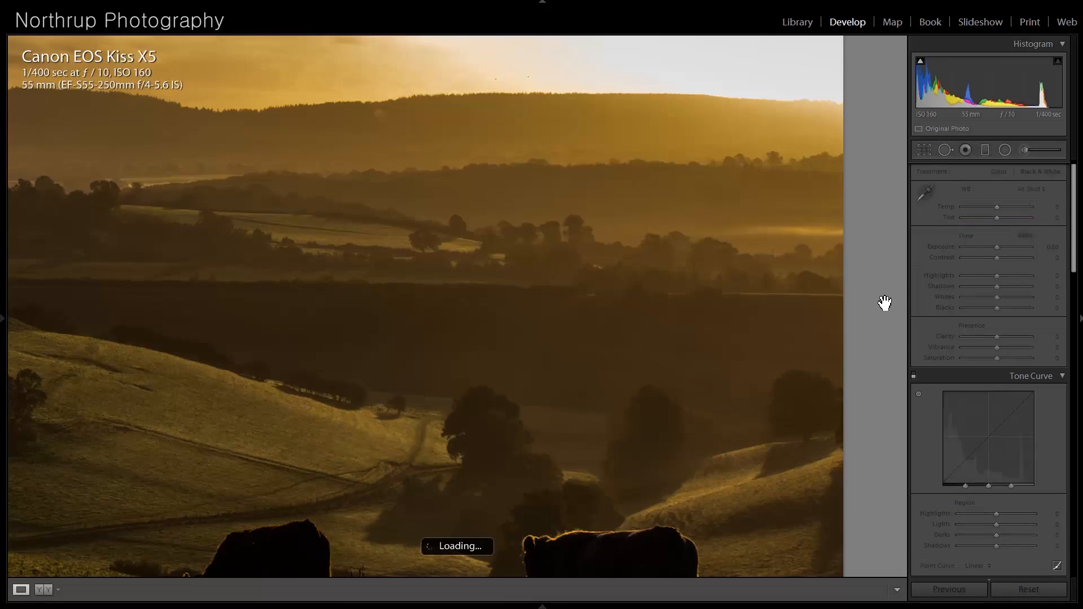
click(726, 336)
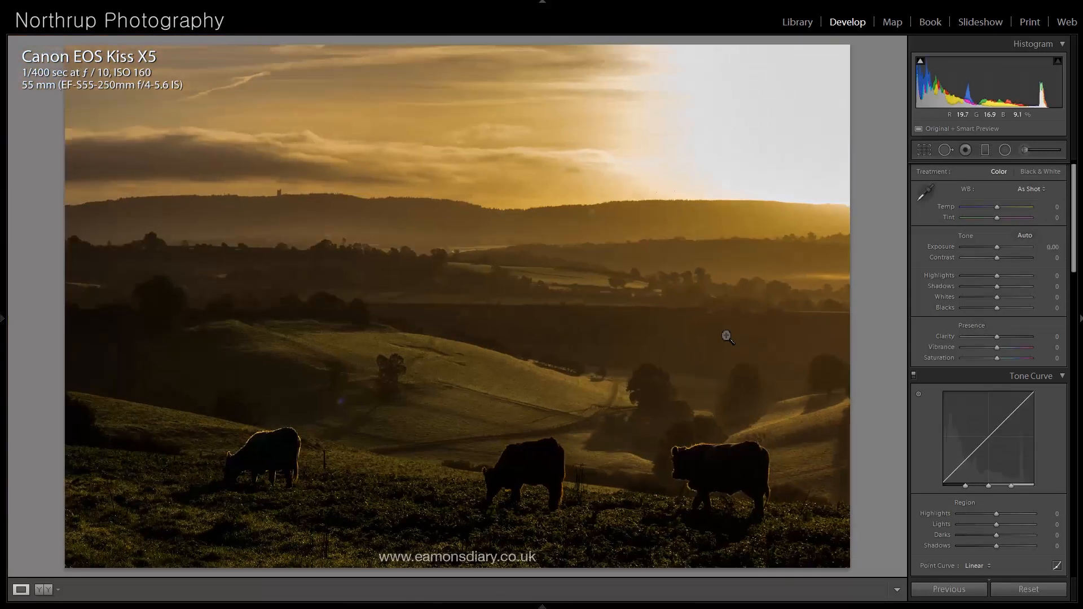
key(Left)
key(Right)
key(Right)
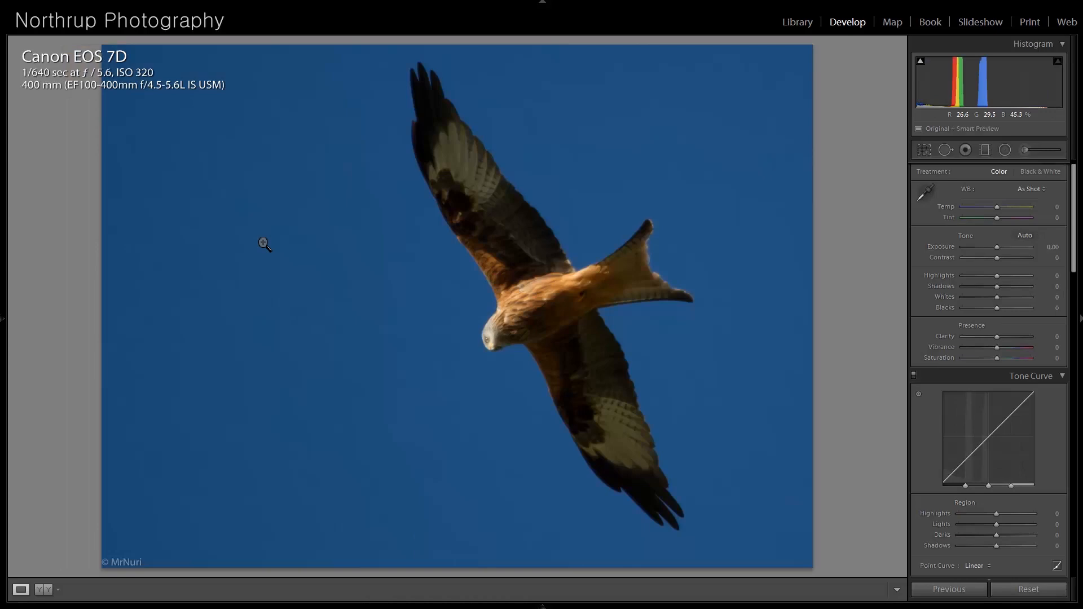
click(540, 330)
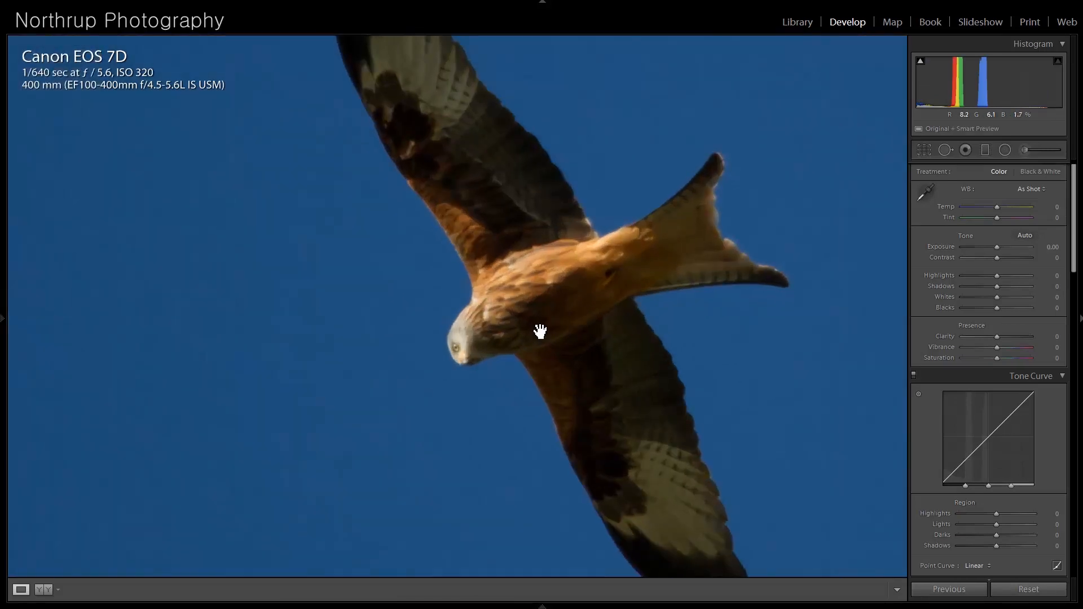
key(Left)
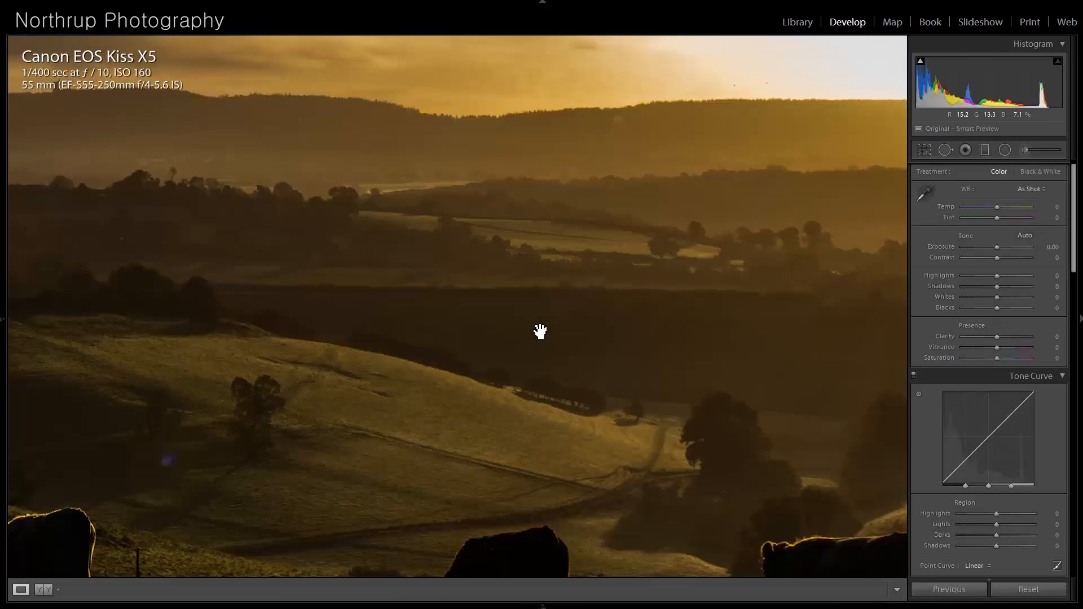
click(540, 331)
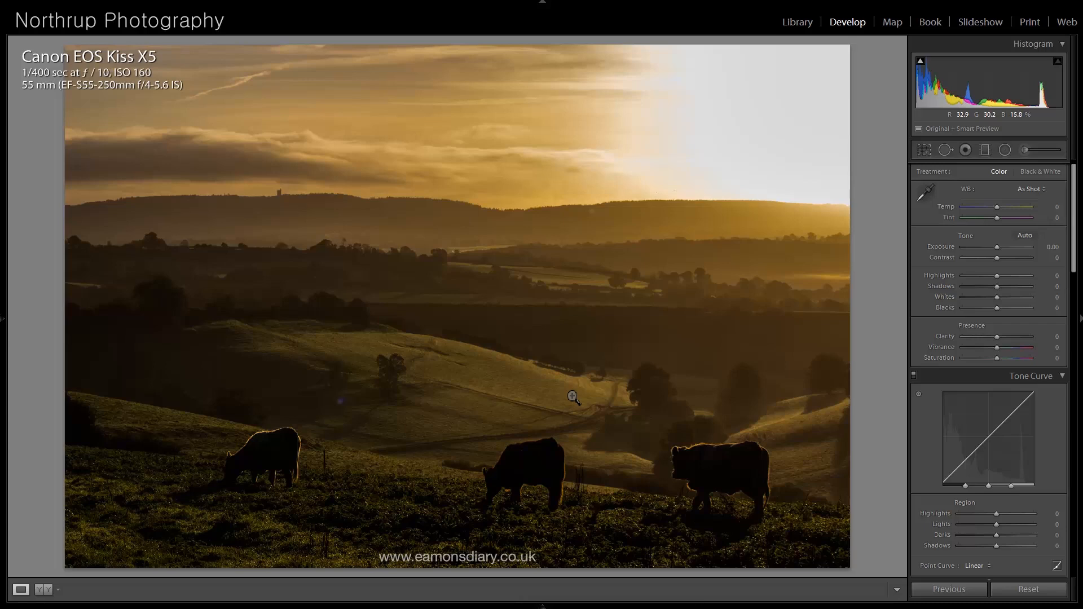
Collapse the Tone Curve settings and examine the flying bird's body, head and wings up close in the following photo.
click(1062, 375)
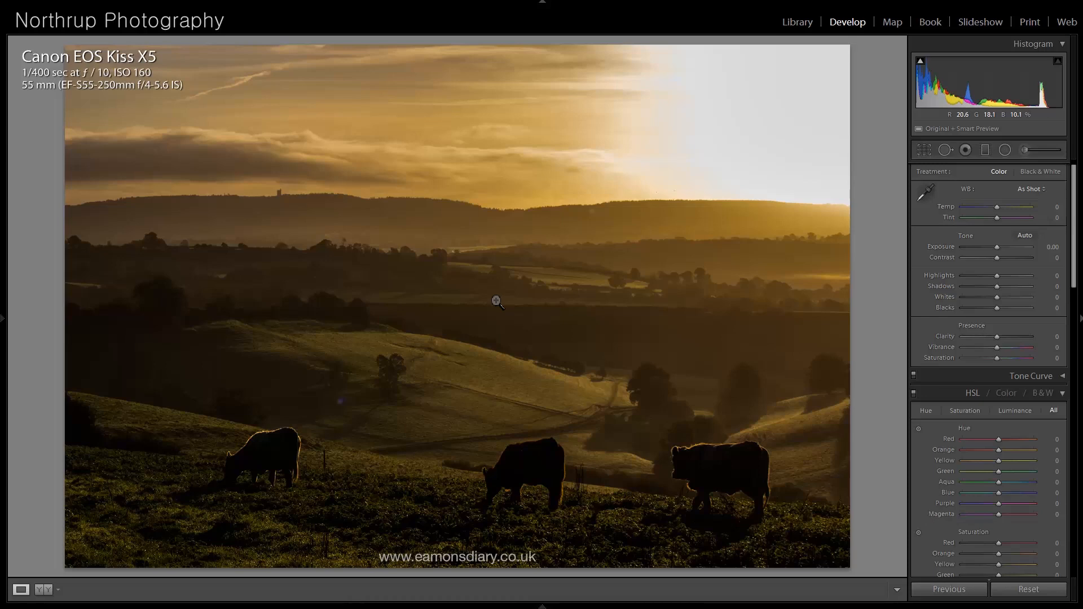
key(Right)
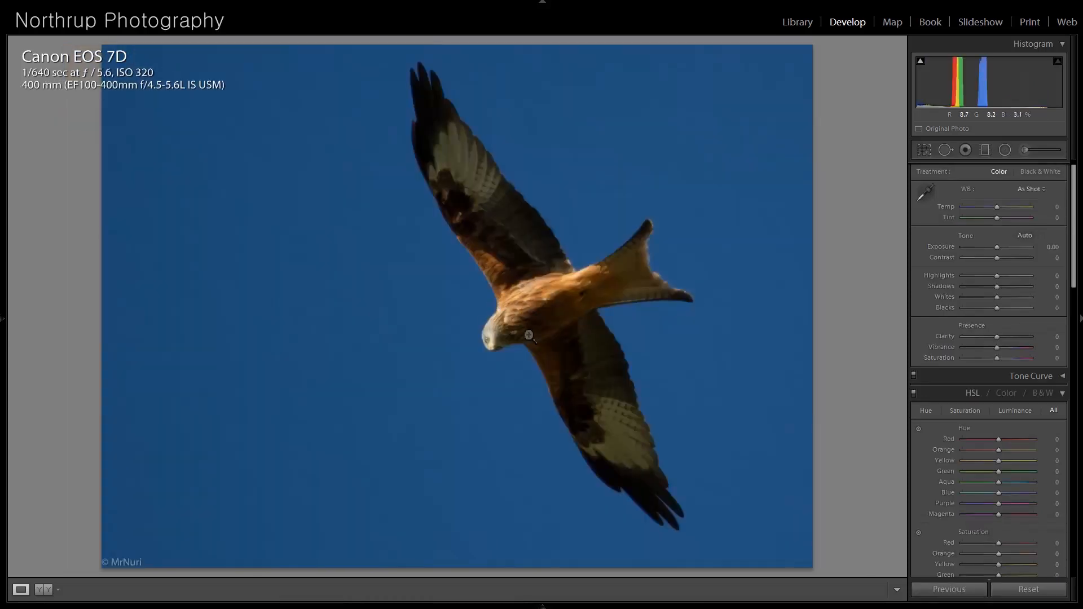
click(529, 335)
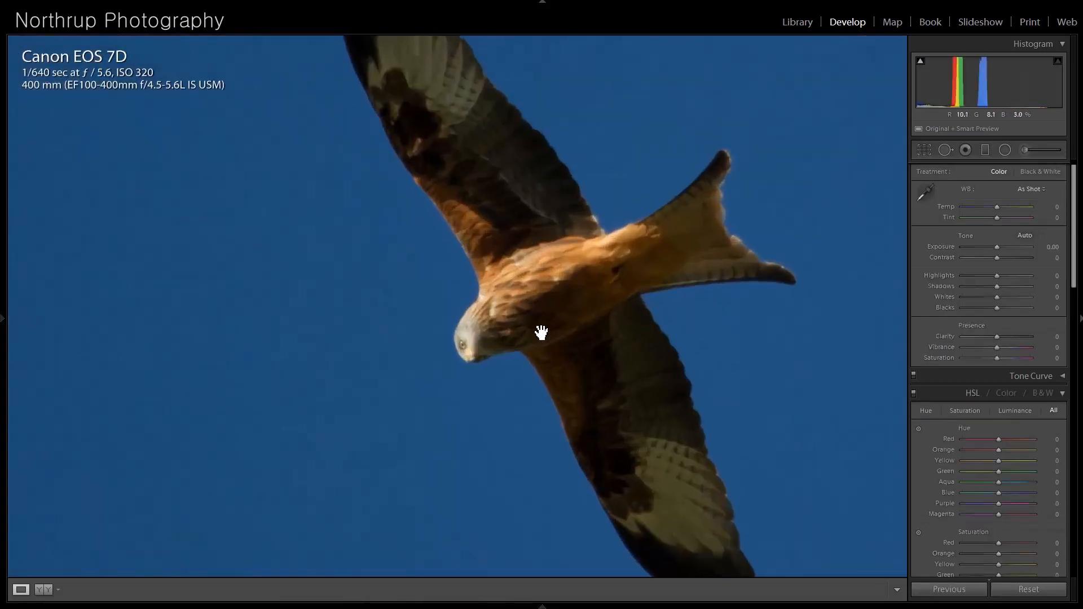
click(542, 330)
click(552, 322)
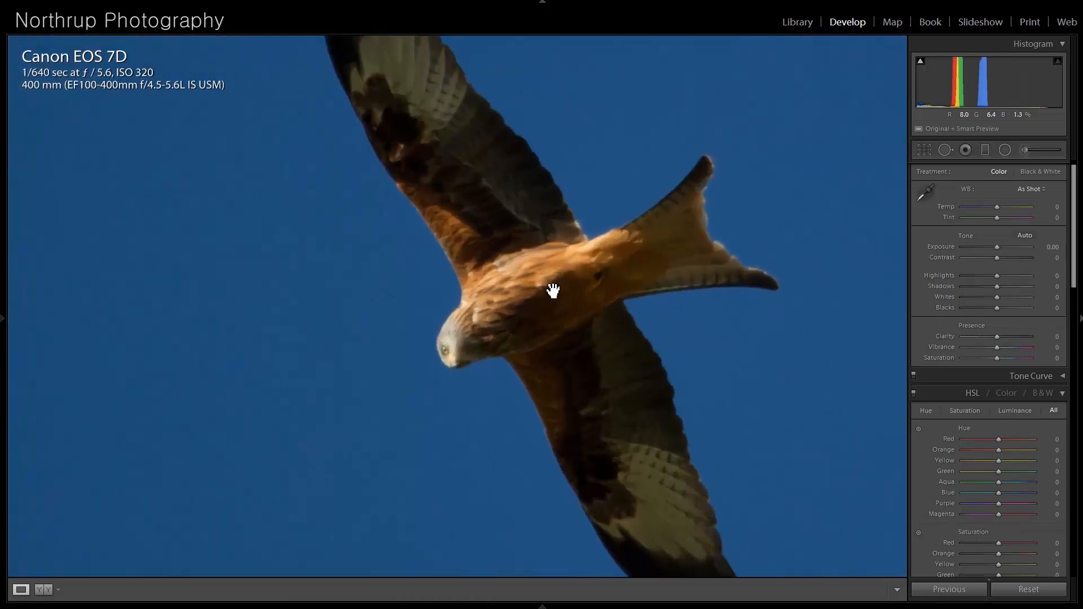
drag(541, 273, 517, 327)
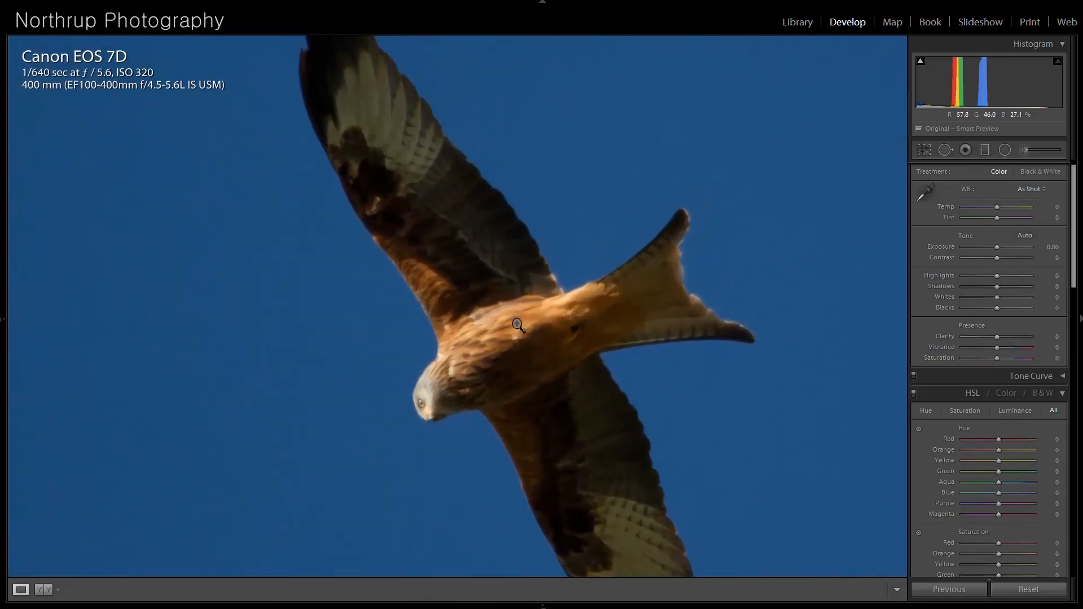
click(518, 327)
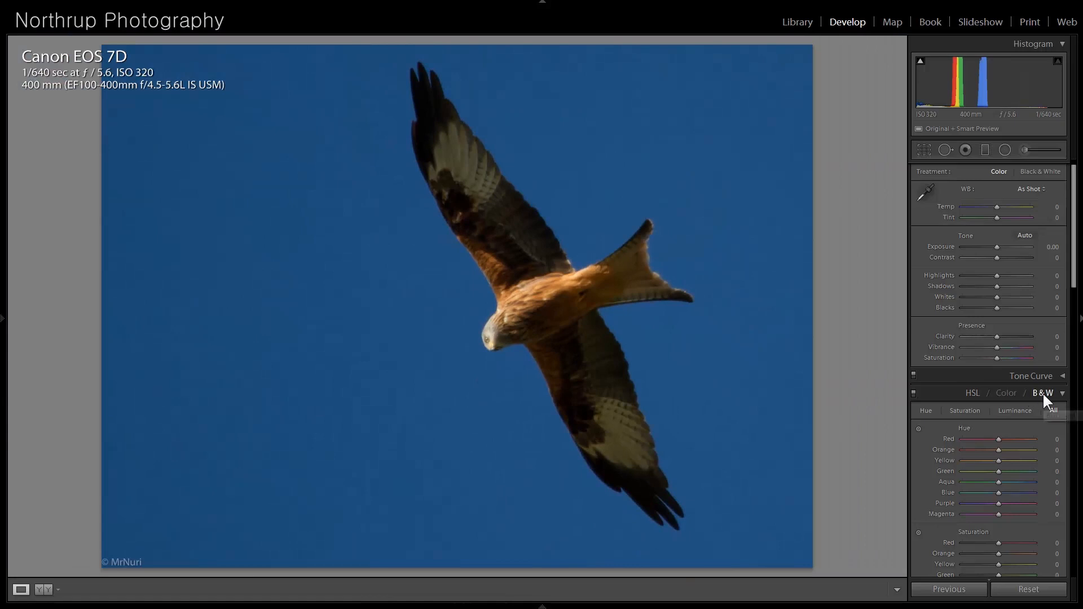
Set the bird photo's Sharpening Amount to 69 while checking the feathers at close range.
scroll(1042, 391, down, 10)
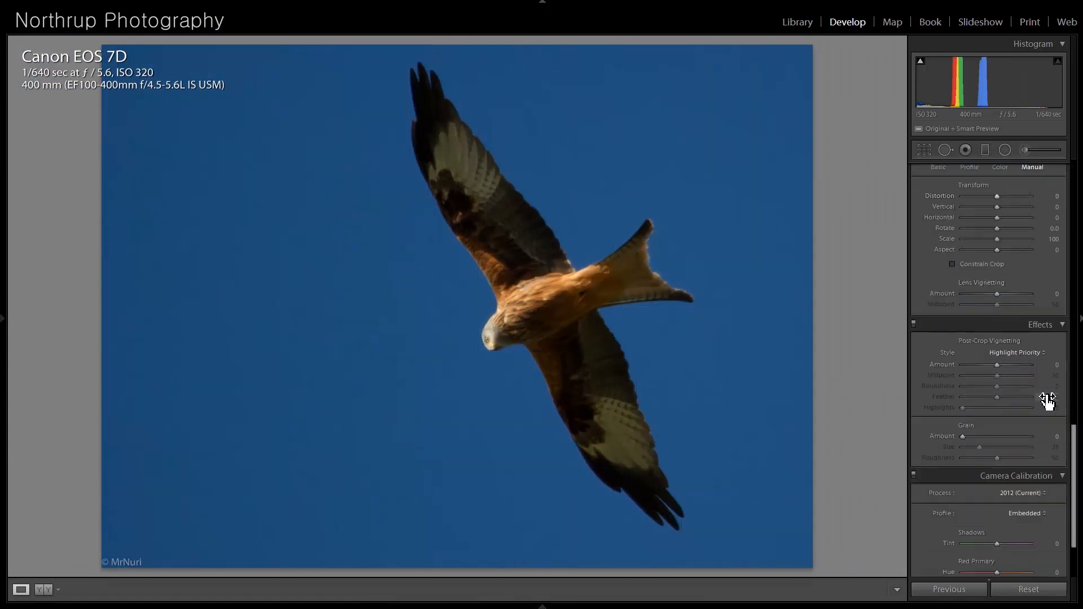
scroll(1071, 483, down, 3)
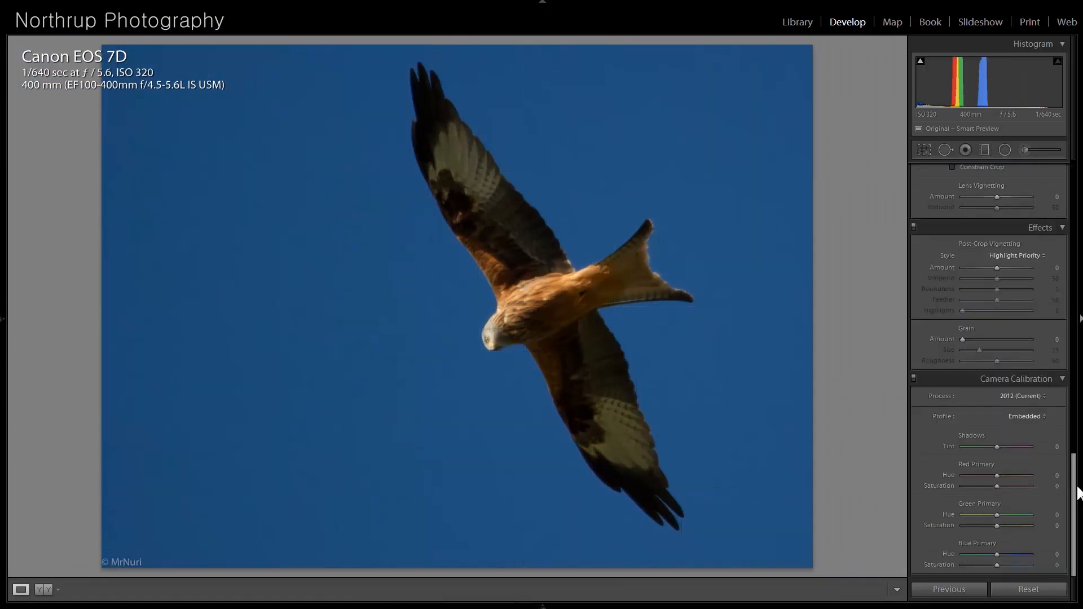
click(587, 331)
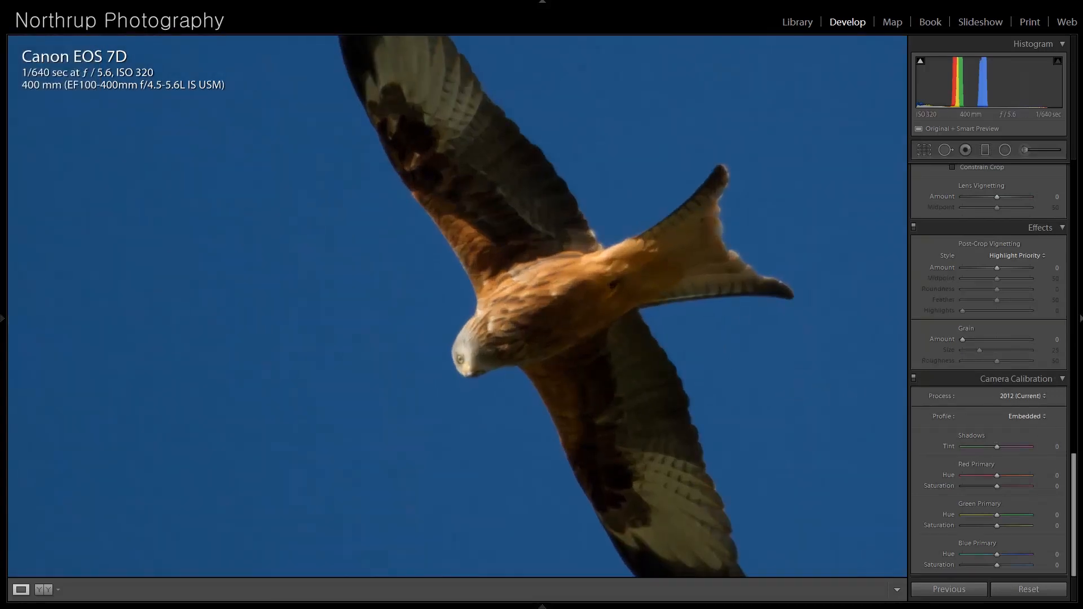
click(1077, 428)
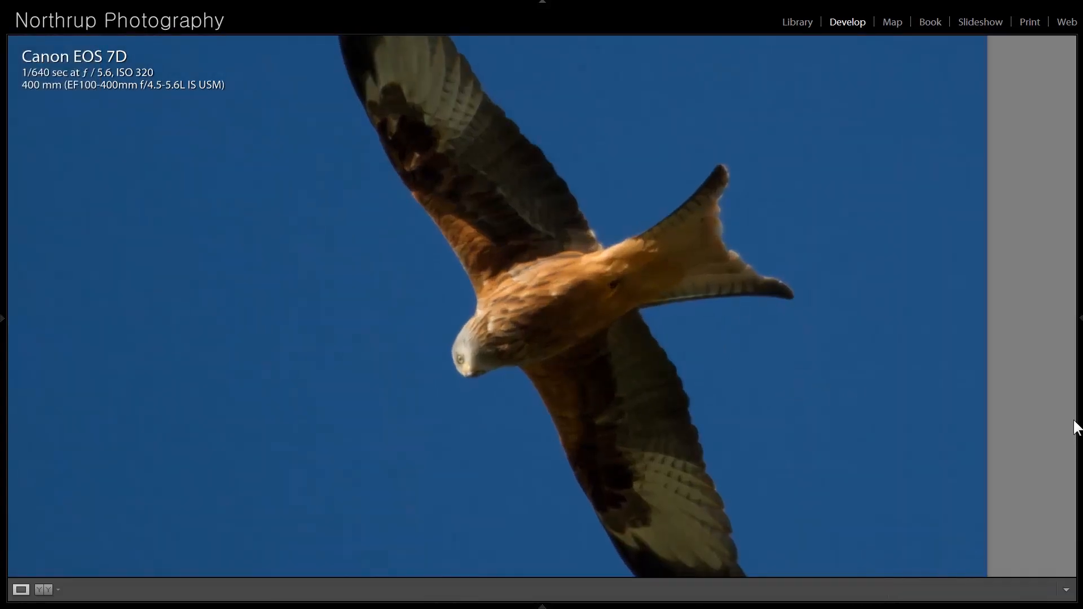
click(1078, 320)
mouse_move(1079, 330)
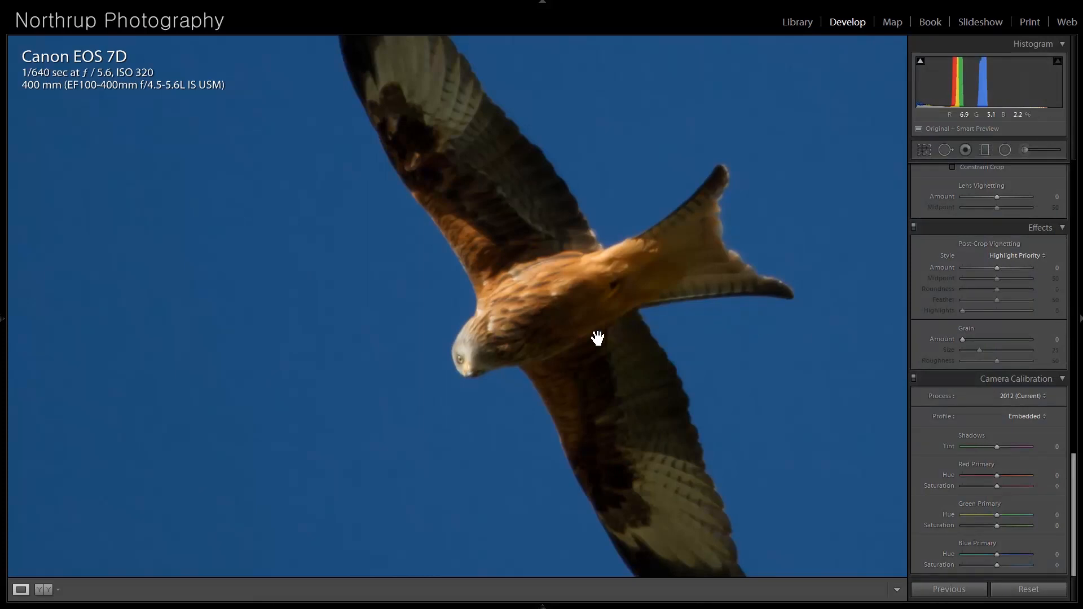
scroll(1058, 426, up, 8)
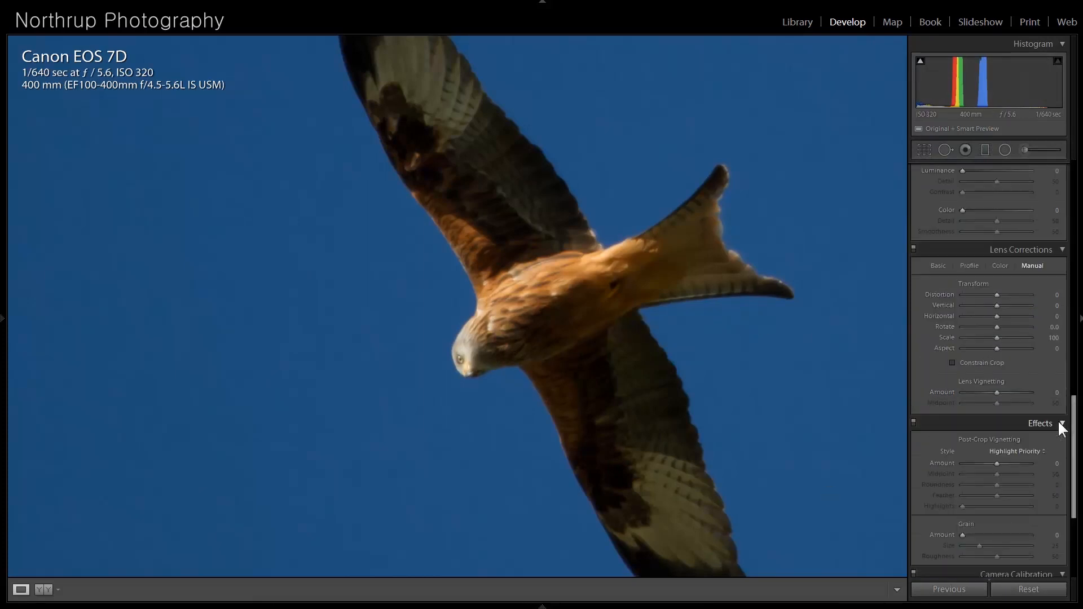
click(981, 305)
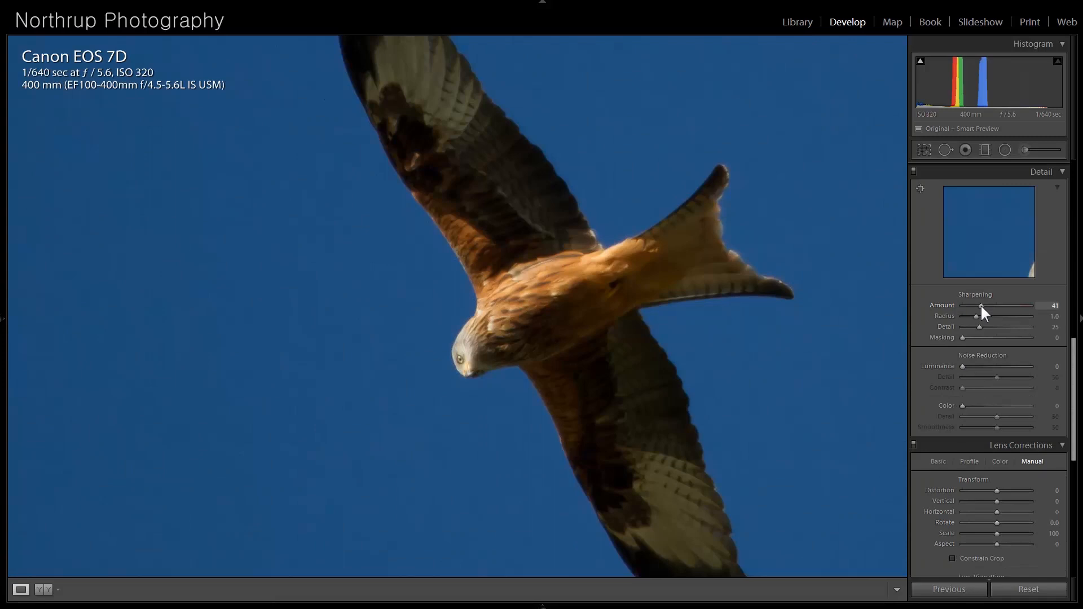
drag(990, 304, 952, 303)
drag(936, 308, 970, 309)
click(584, 358)
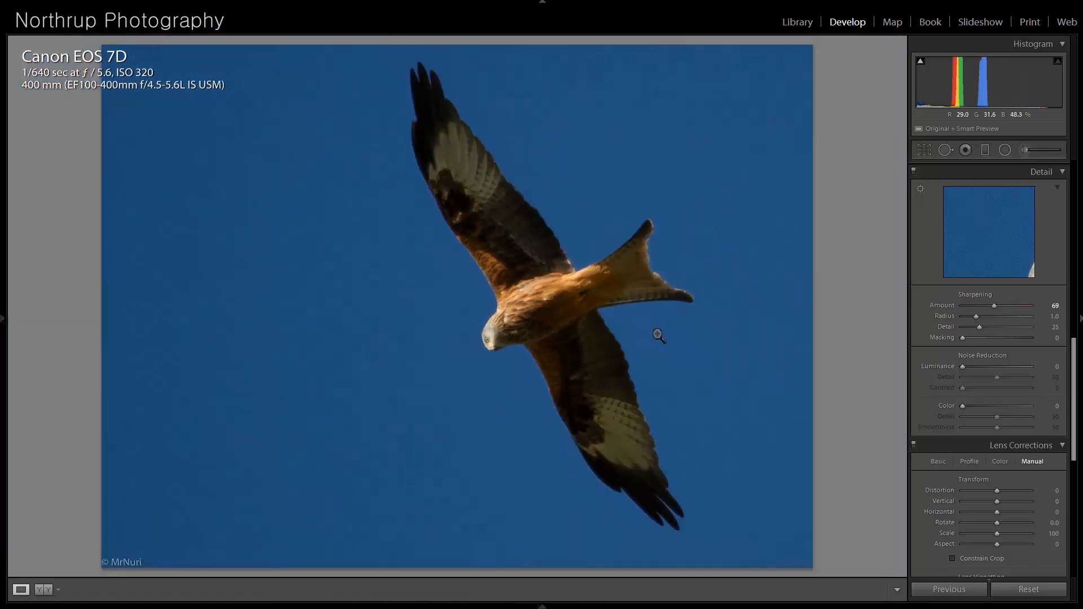
Raise the bird photo's Shadows to +100 and check the underside of the wings up close.
scroll(992, 353, up, 10)
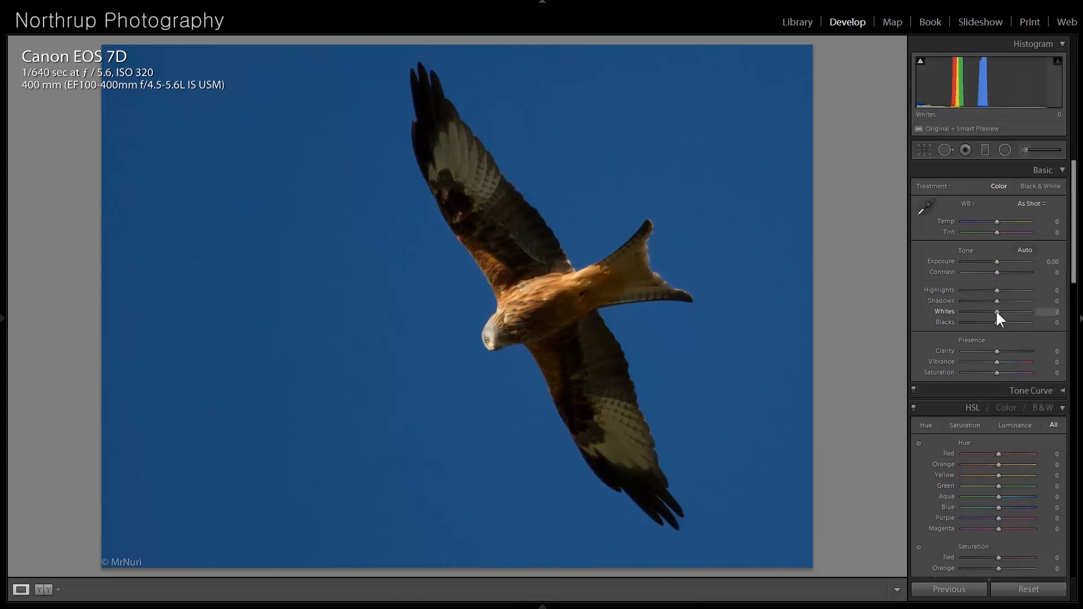
drag(997, 302, 1034, 302)
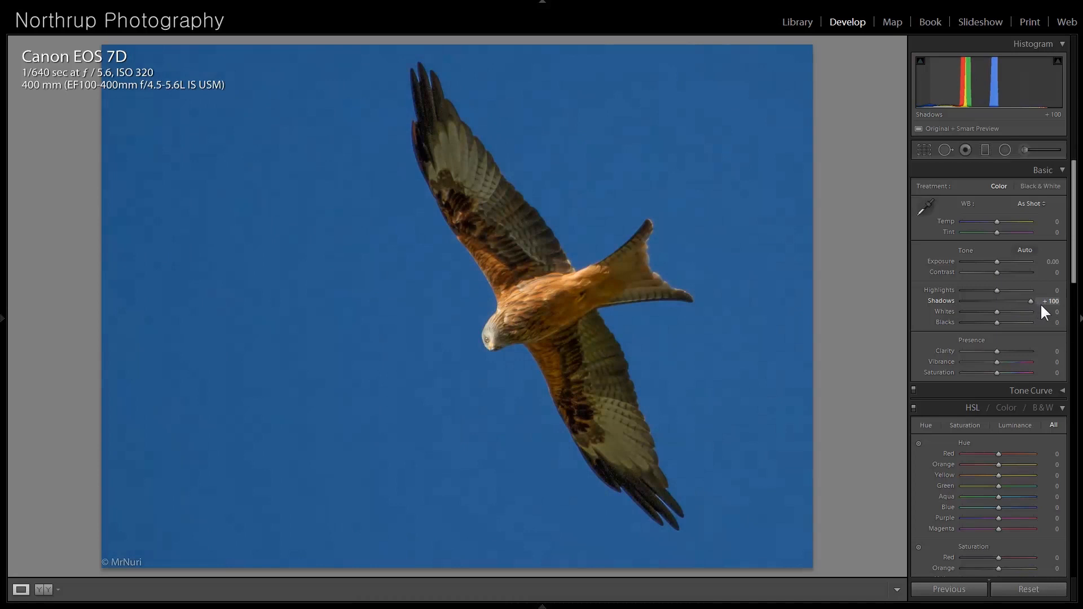
mouse_move(1032, 302)
mouse_down()
mouse_move(1008, 298)
mouse_move(1034, 300)
mouse_up()
click(483, 255)
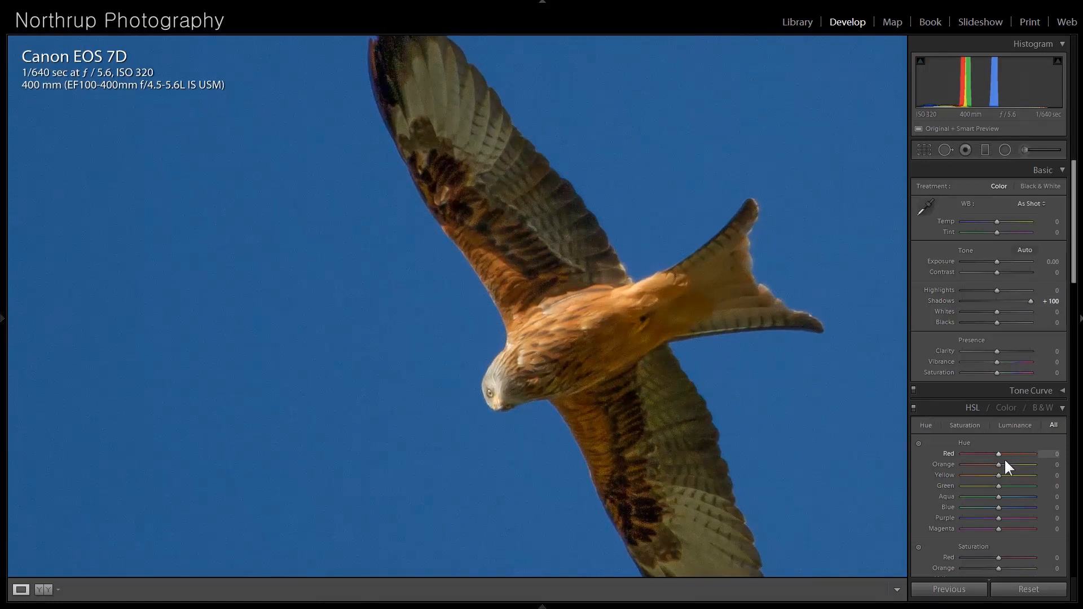
Try a Blue hue shift of −23 on the sky, undo it, and set the Blue luminance to −18 instead.
drag(999, 506, 991, 504)
key(ctrl+z)
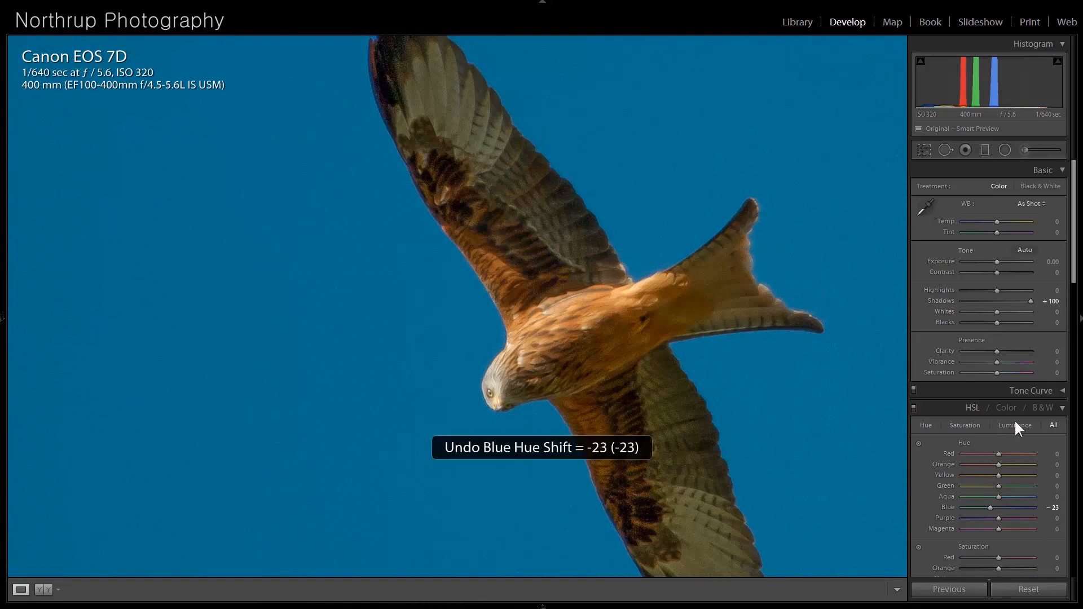
click(1012, 424)
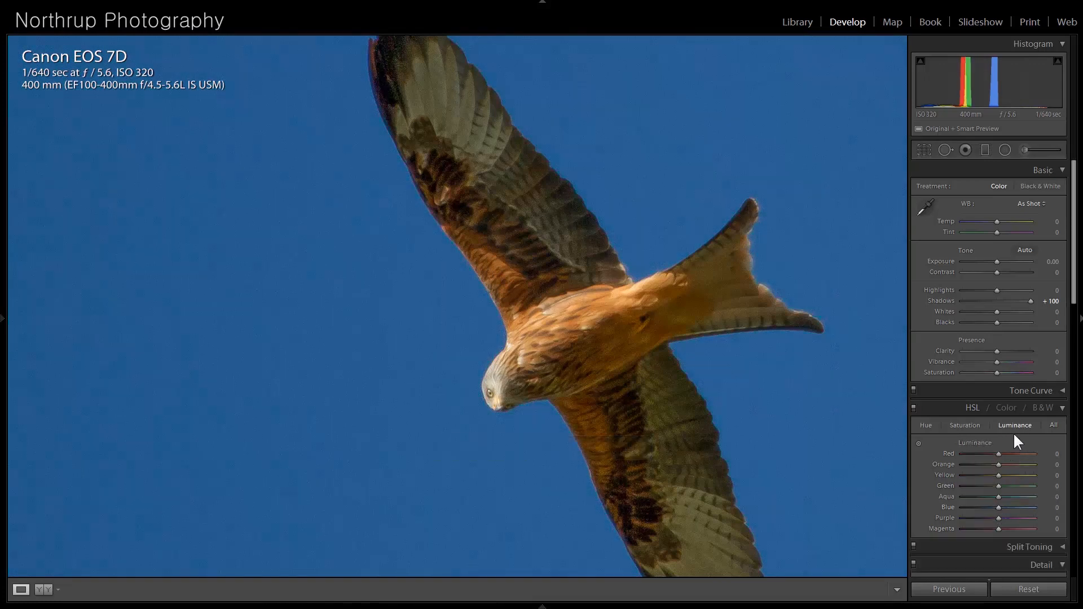
click(1005, 407)
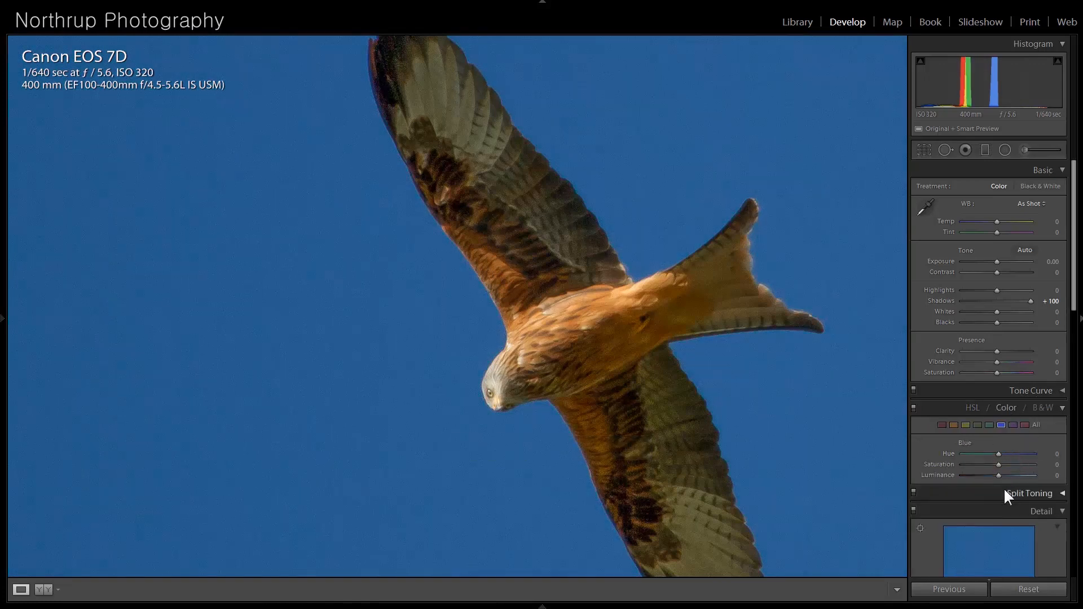
drag(998, 474, 992, 473)
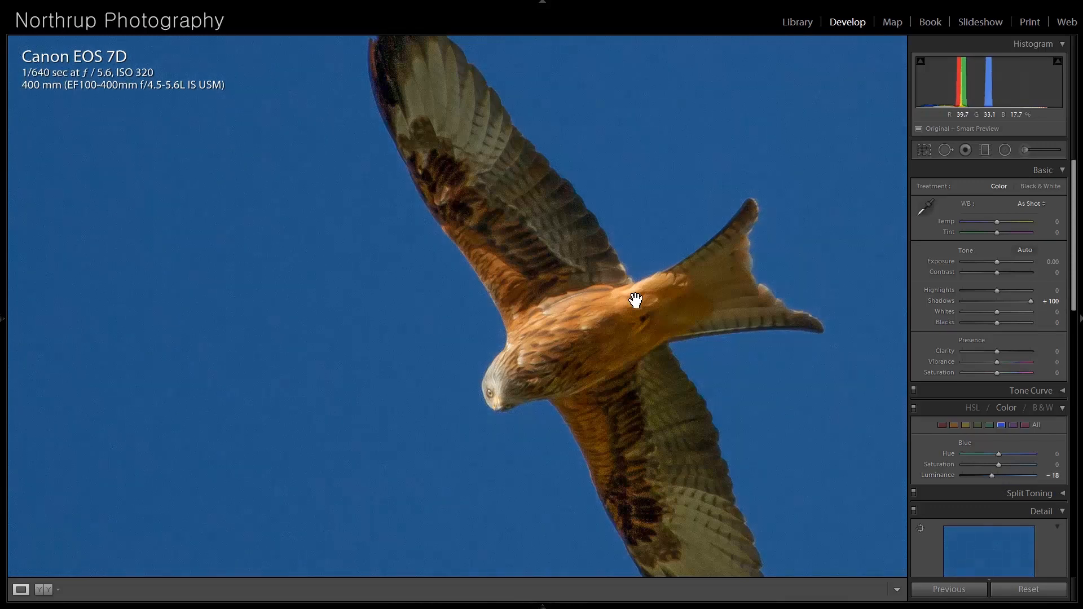
View the edited bird in full and up close, and select the imported state in the history for comparison.
click(566, 305)
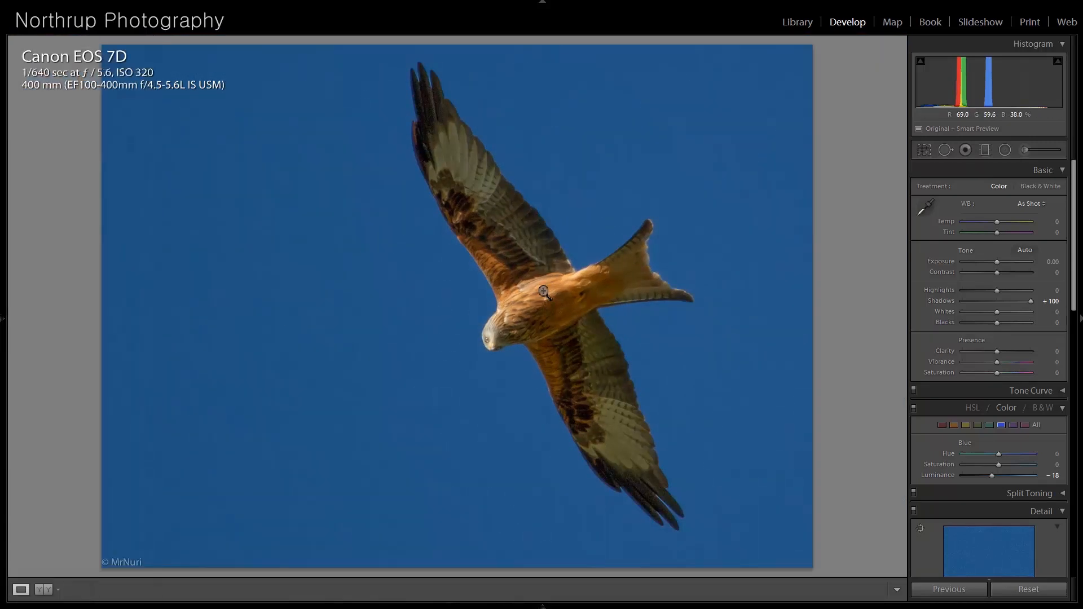
click(516, 320)
drag(483, 286, 525, 348)
mouse_move(8, 327)
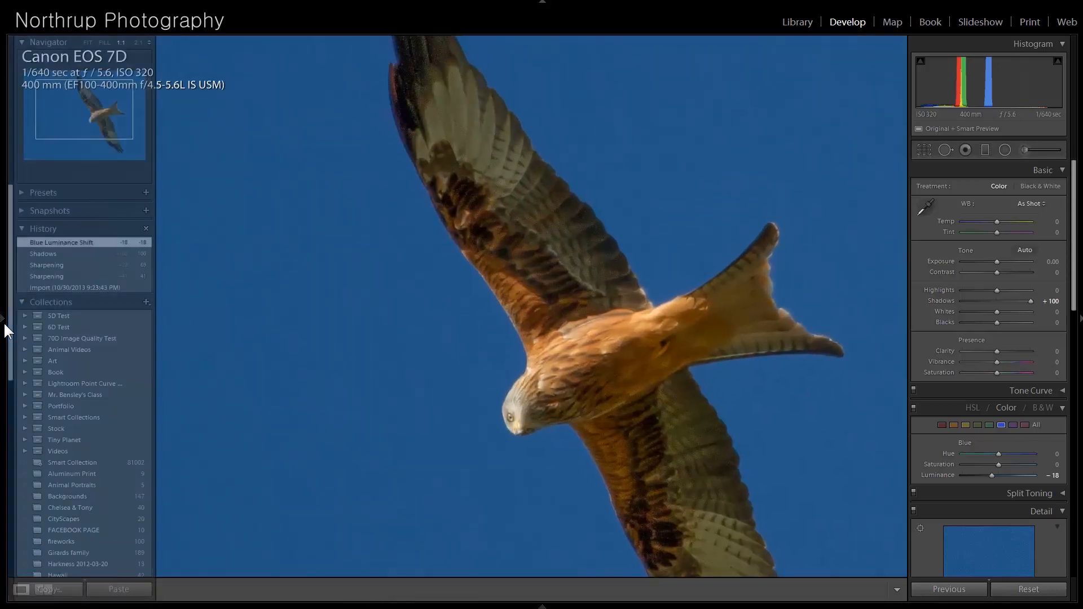
click(49, 286)
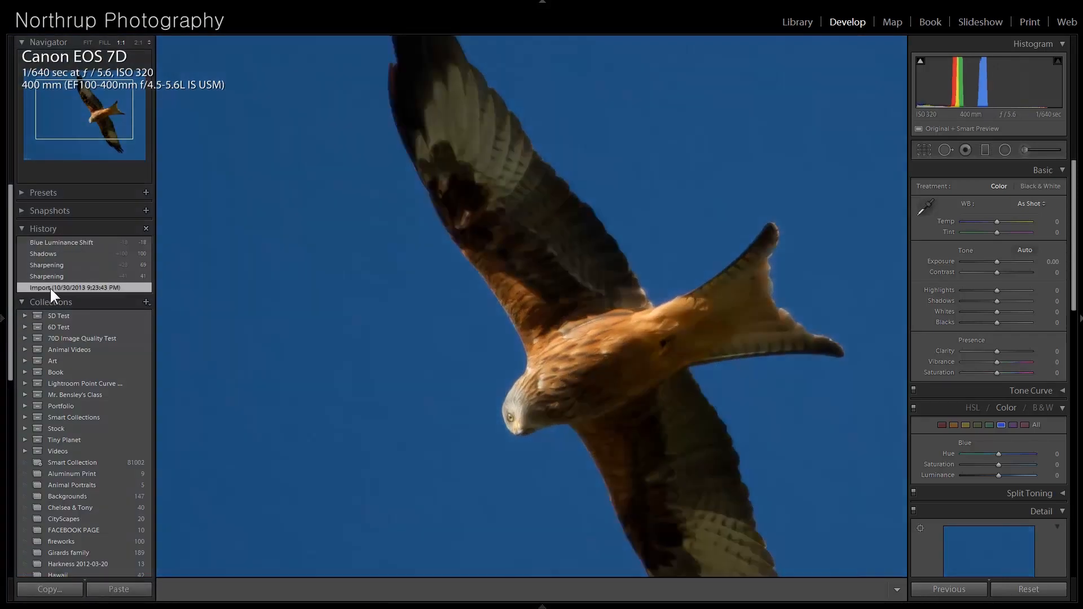
Restore the bird photo's edited state with the Blue luminance shift from the history, view it in full, and go to the next photo.
click(56, 244)
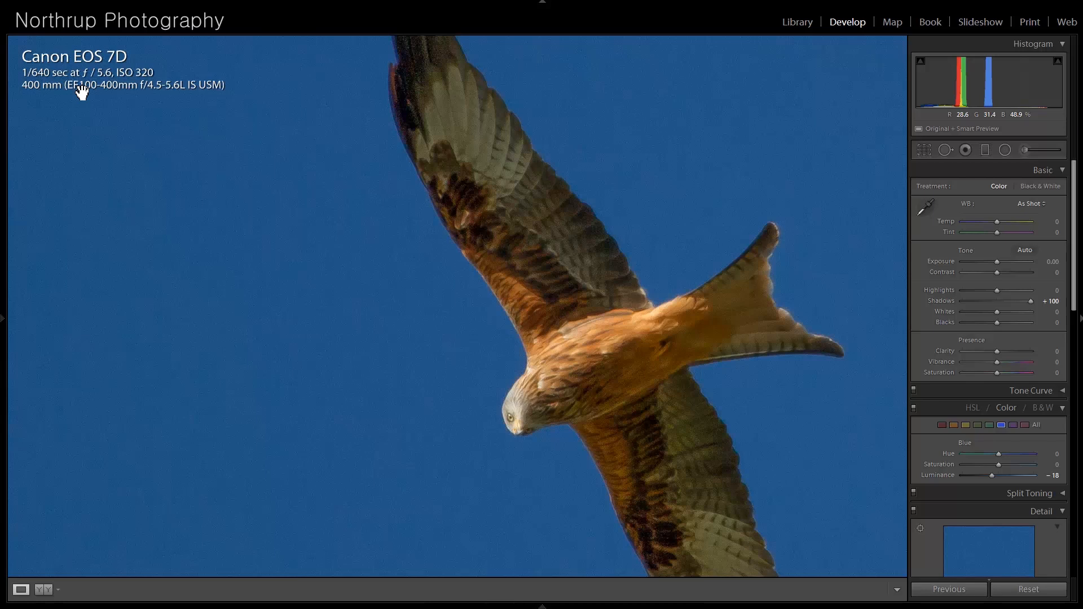
click(169, 237)
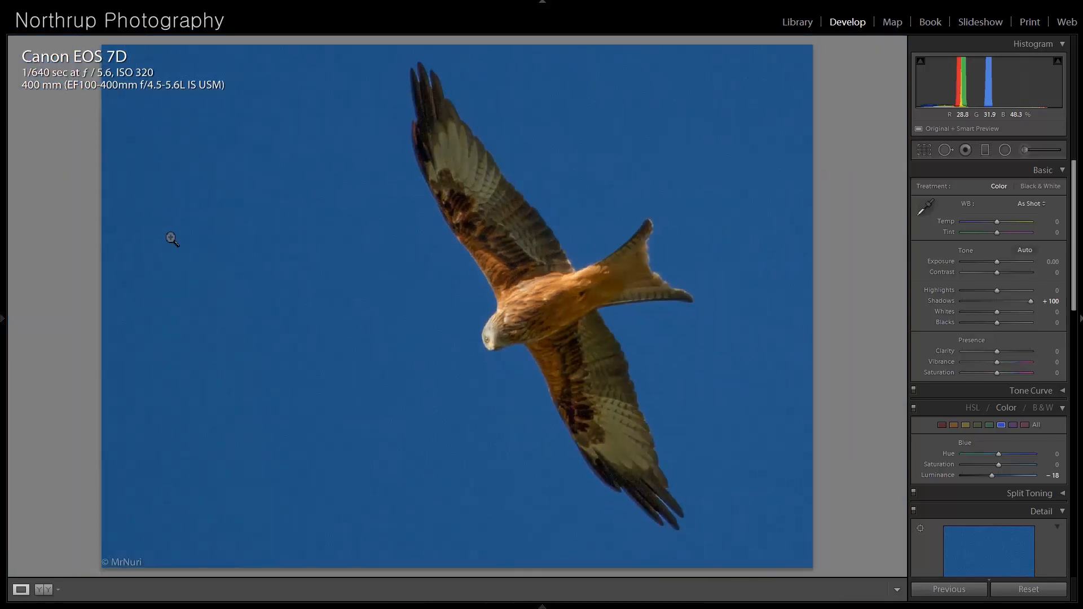
key(Right)
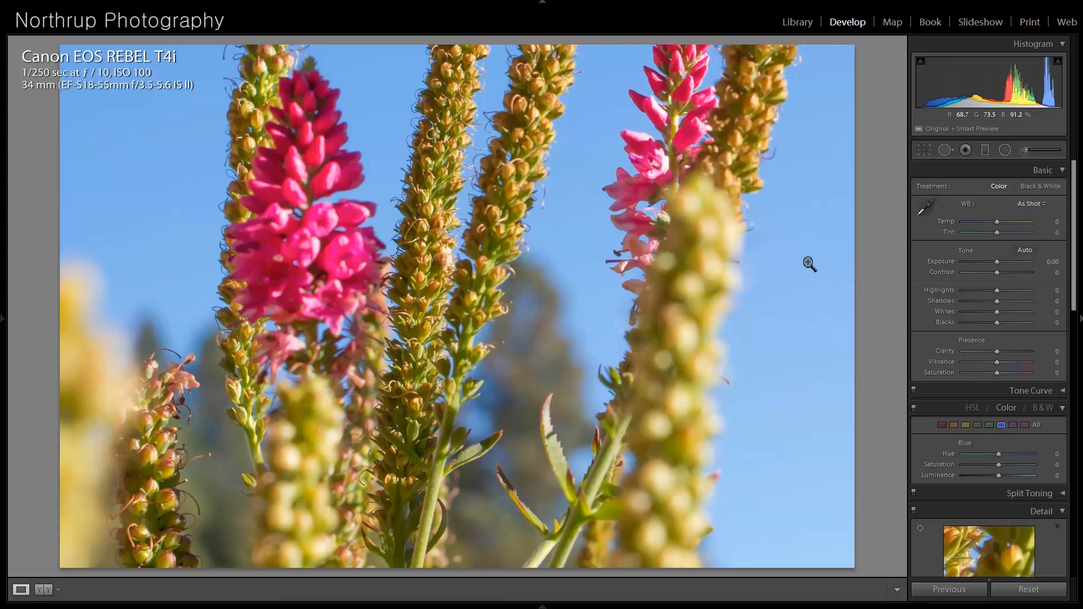
Examine the focus on the pink blossom and the middle stalks up close, and advance to the next photo.
click(367, 222)
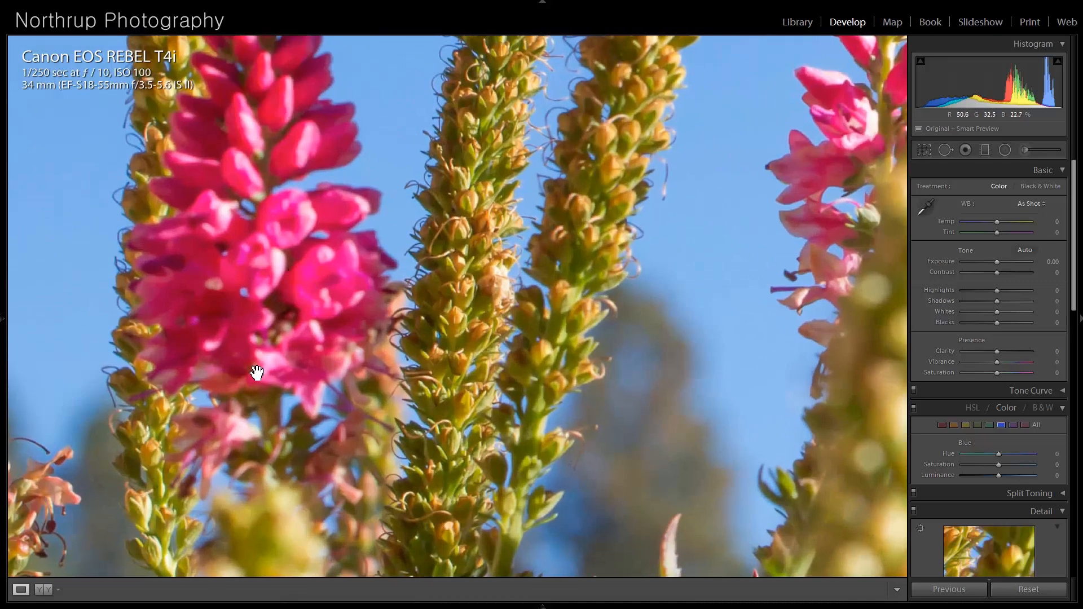
click(295, 323)
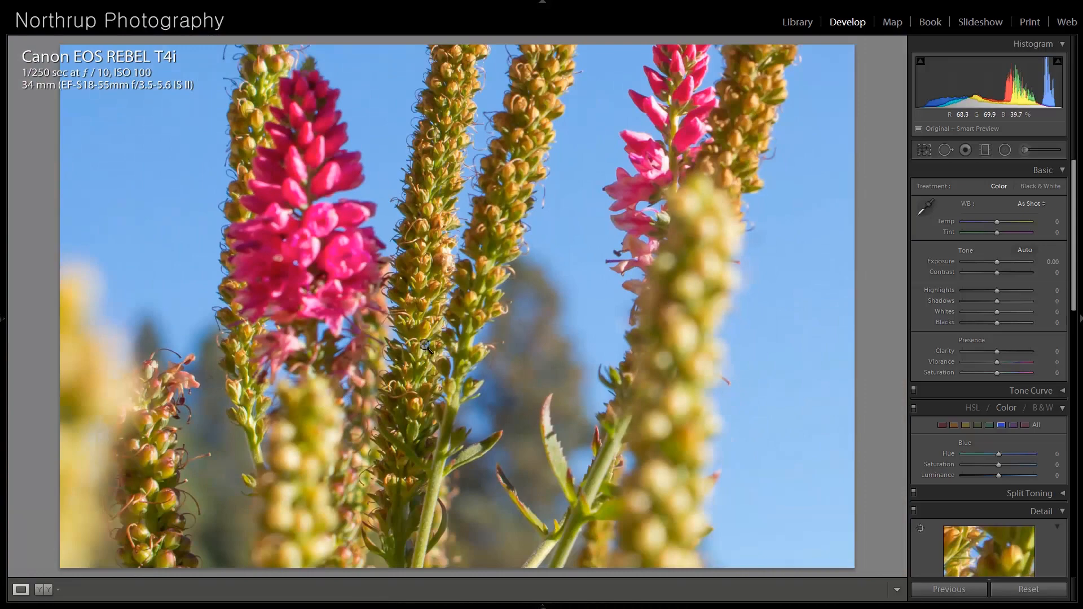
click(445, 241)
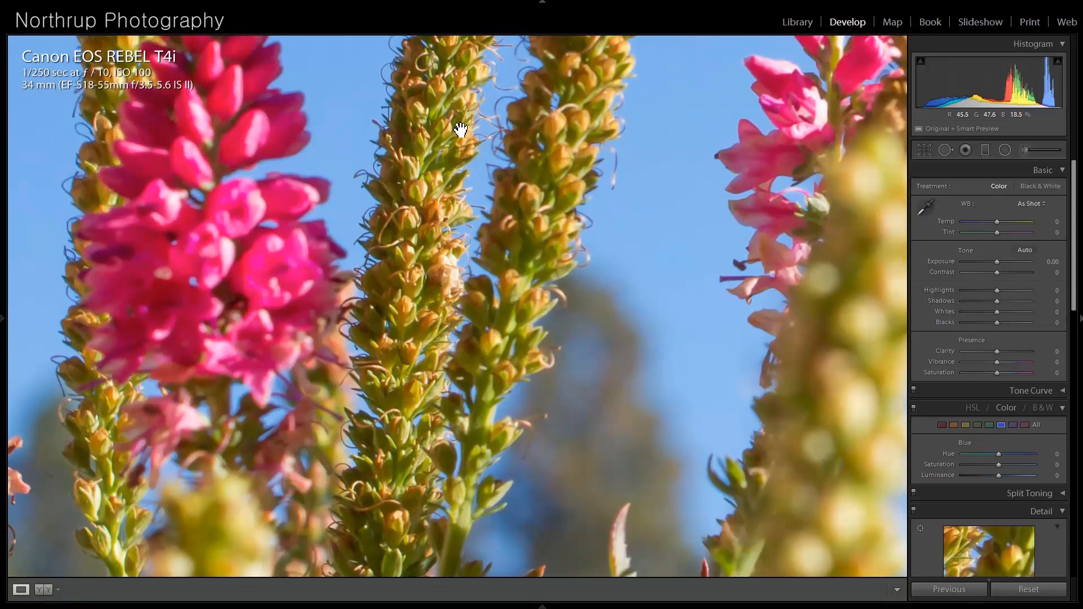
click(434, 274)
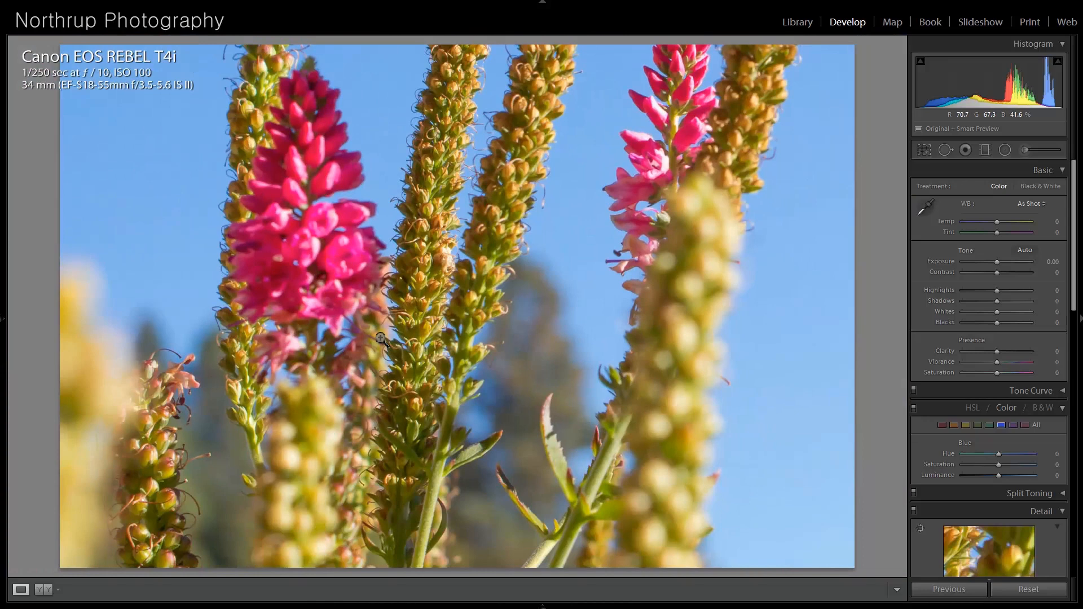
key(Right)
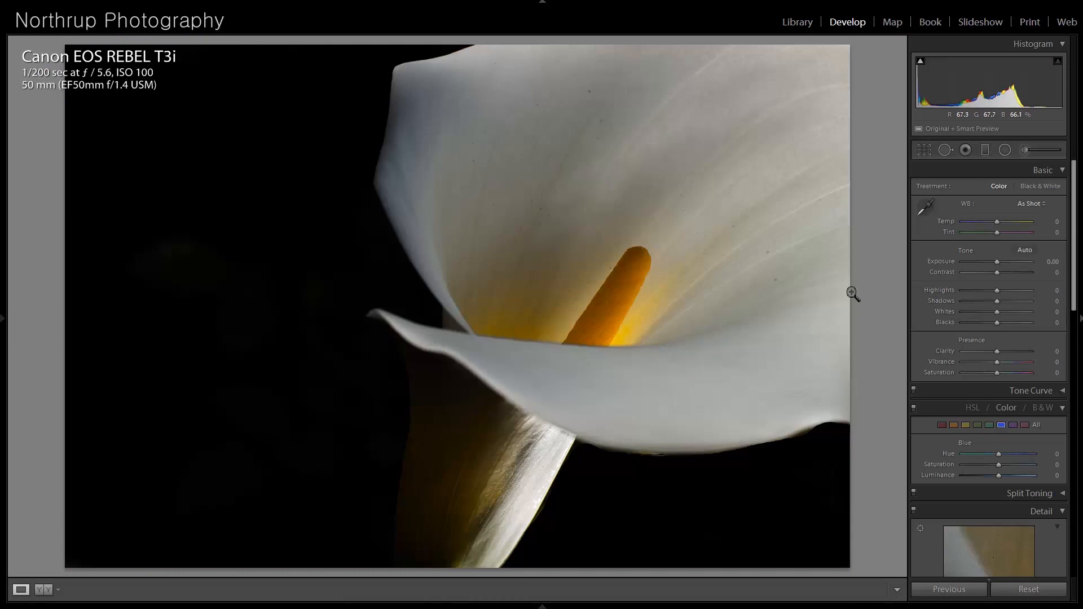
Try a black-and-white conversion of the calla lily with Orange at +18, and return to the imported state in the history.
click(1045, 406)
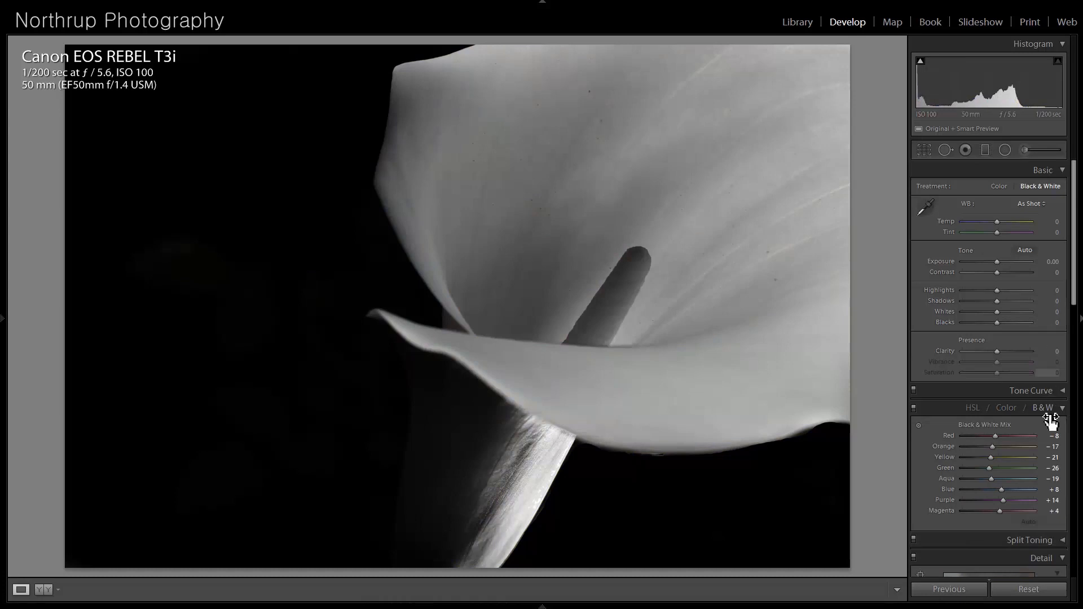
mouse_move(996, 450)
mouse_down()
mouse_move(1017, 447)
mouse_move(1008, 446)
mouse_up()
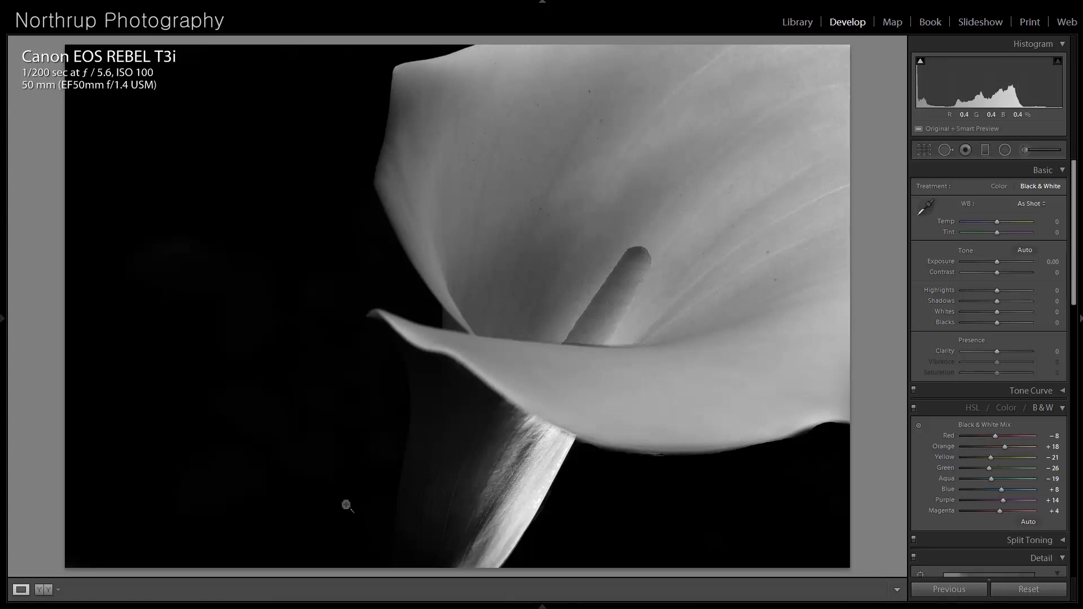
mouse_move(356, 604)
mouse_move(2, 319)
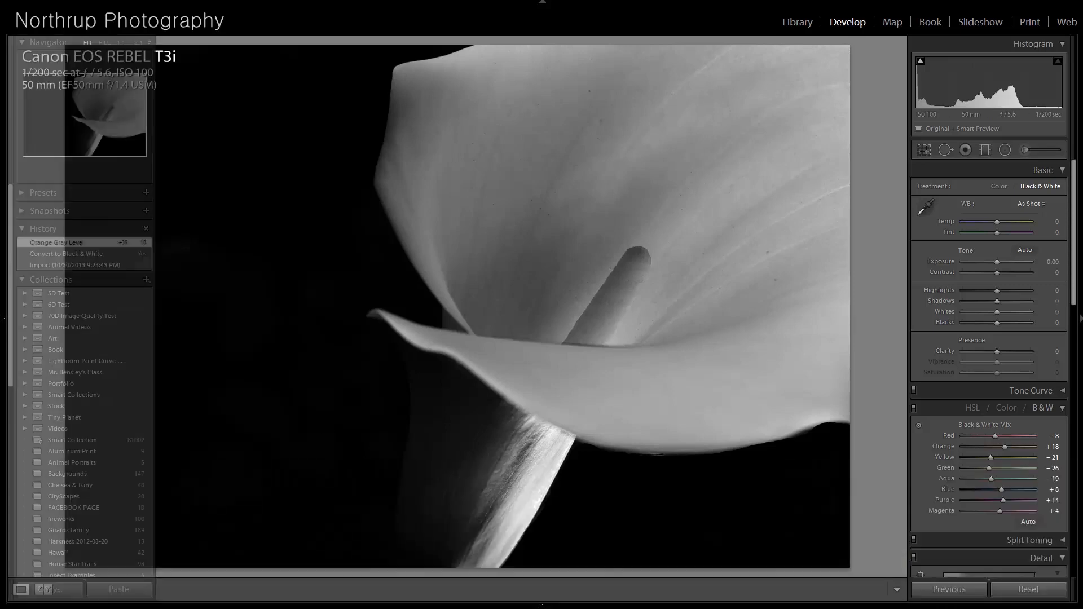
click(88, 264)
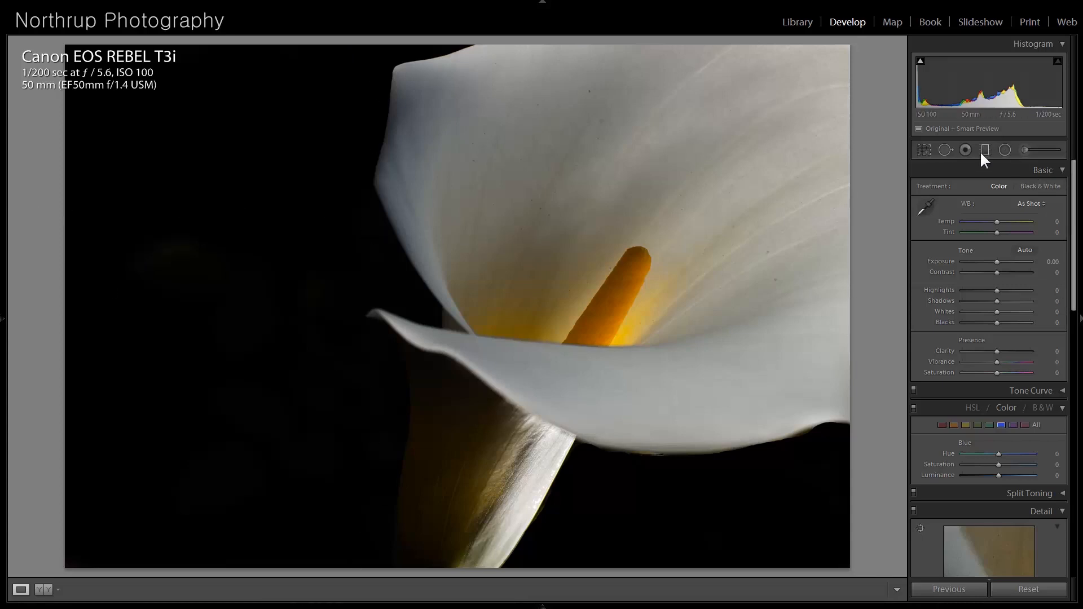
Crop the calla lily photo to a 1 x 1 aspect, shifting the frame to trim the black background beside the flower.
click(928, 145)
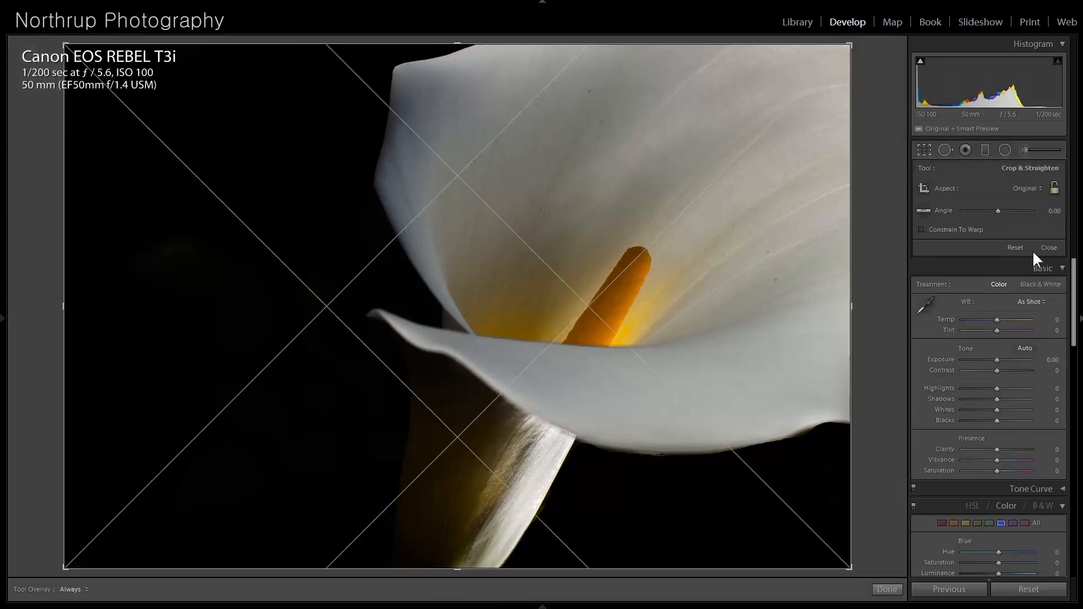
click(1040, 188)
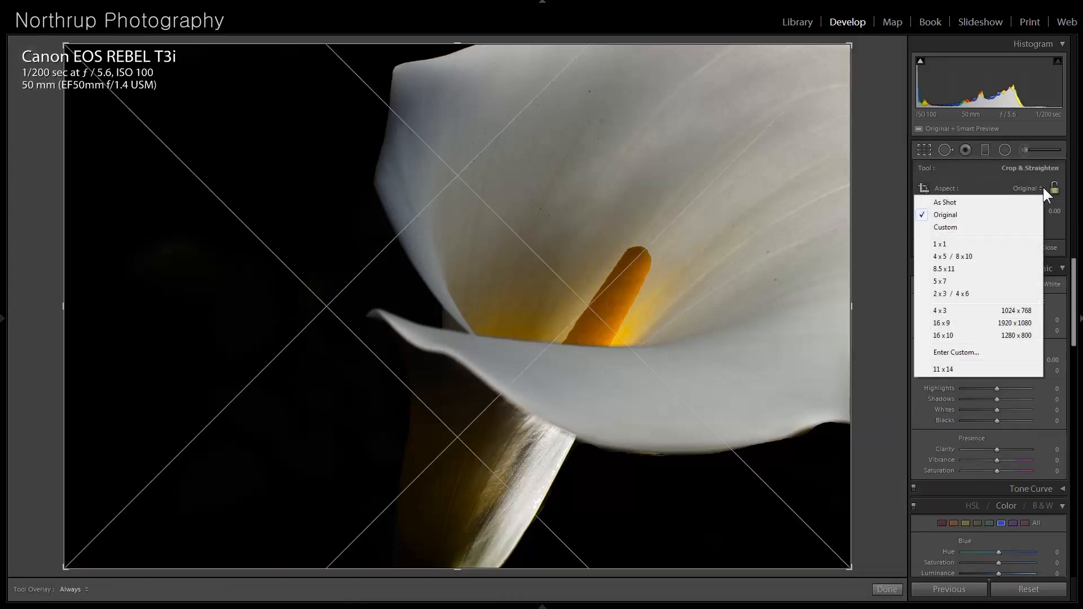
click(995, 245)
drag(386, 294, 257, 299)
key(Return)
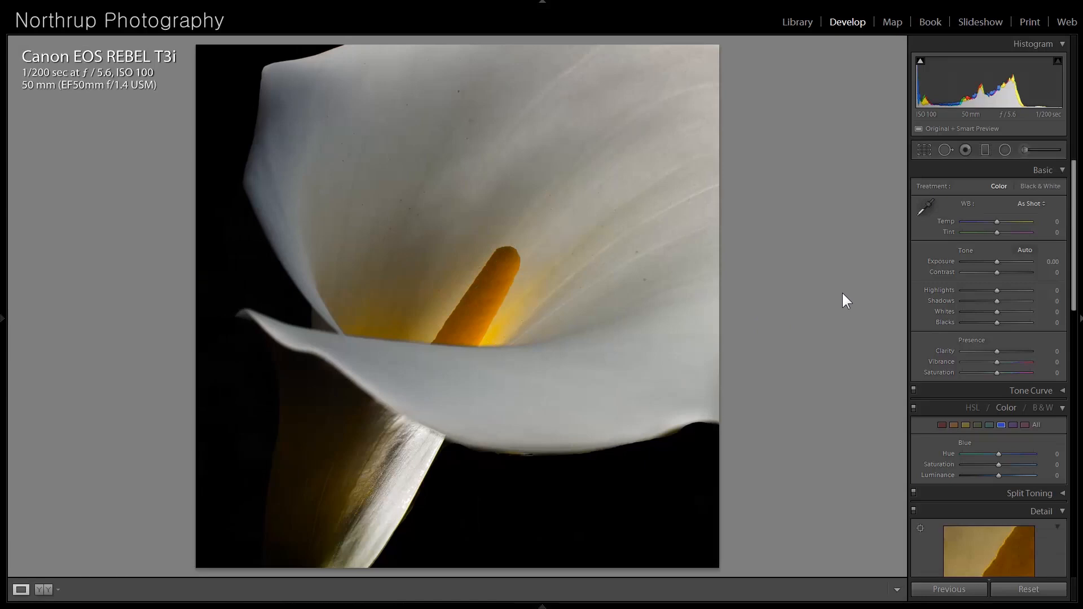
Open the next photo and examine the dark portrait's face and scarf at close range.
key(Right)
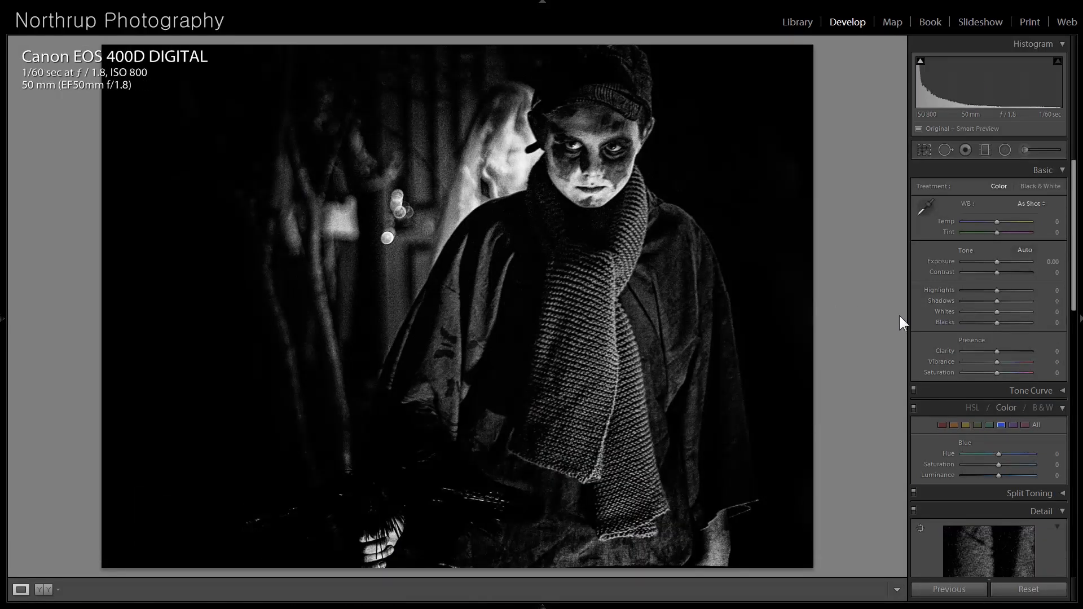
click(644, 135)
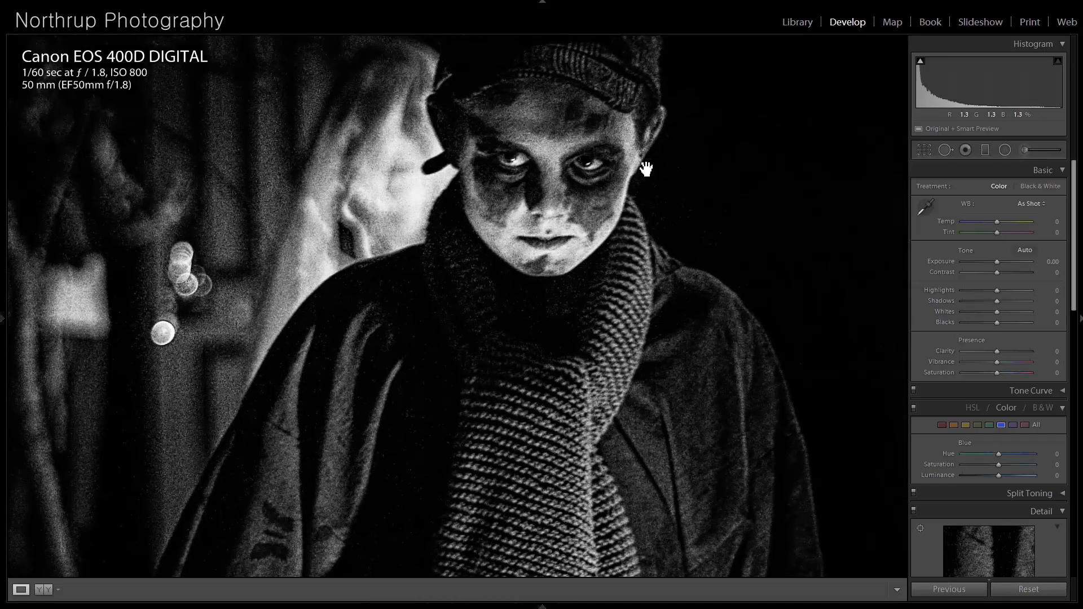
click(646, 167)
click(573, 121)
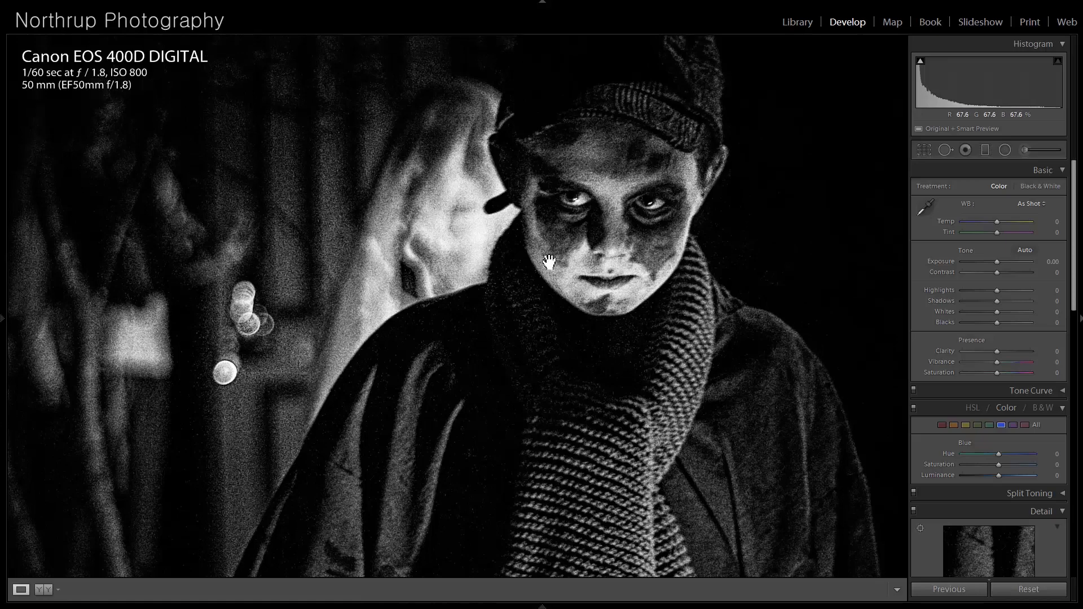
click(580, 260)
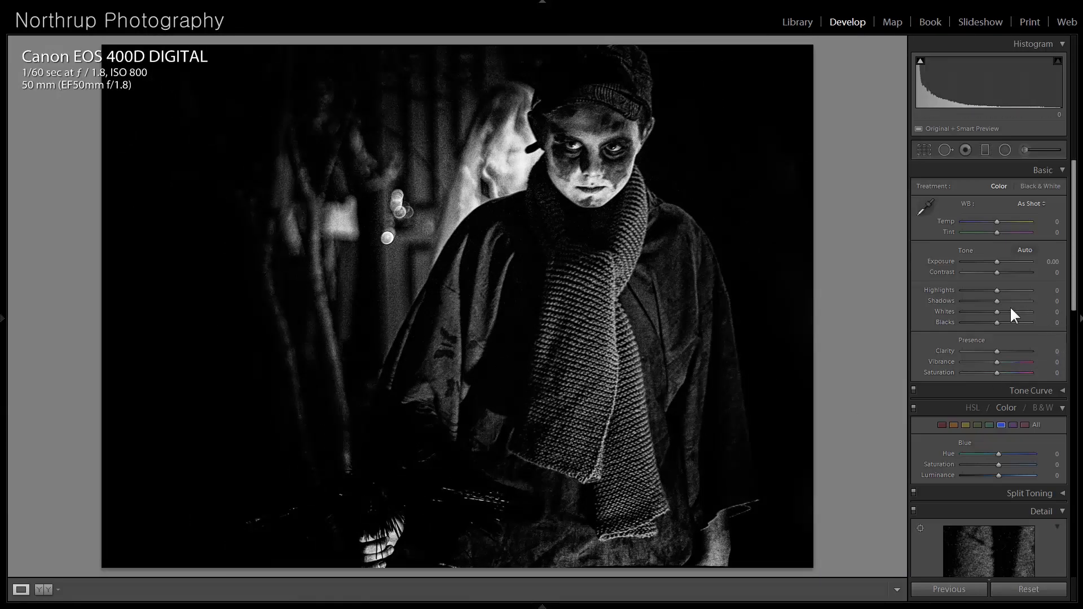
Raise the dark portrait's Shadows to +100 and check the area around the hand up close.
drag(997, 300, 1044, 298)
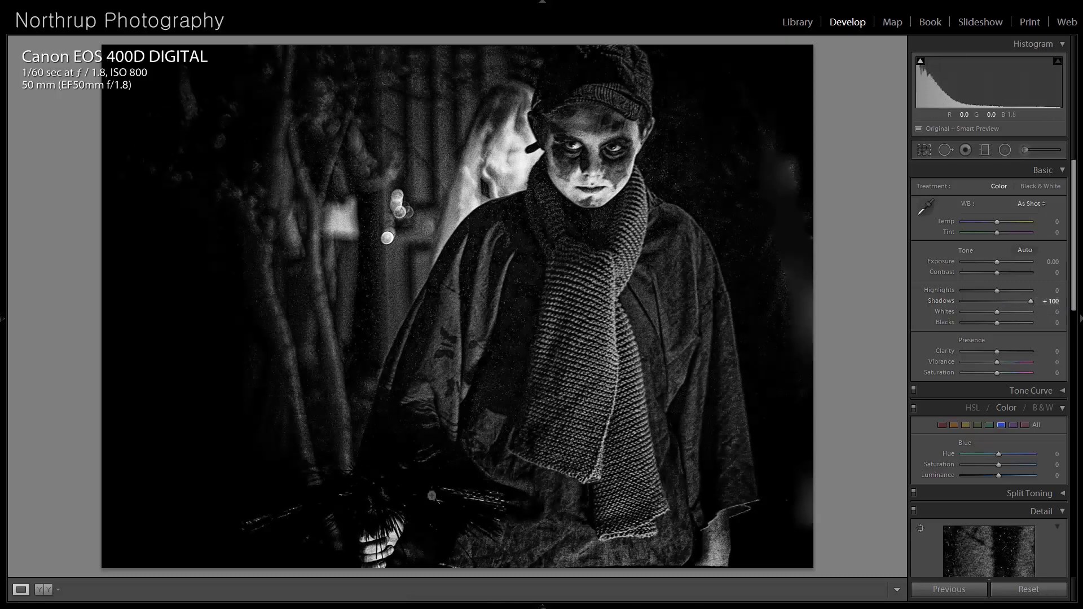
click(422, 485)
drag(542, 380, 553, 307)
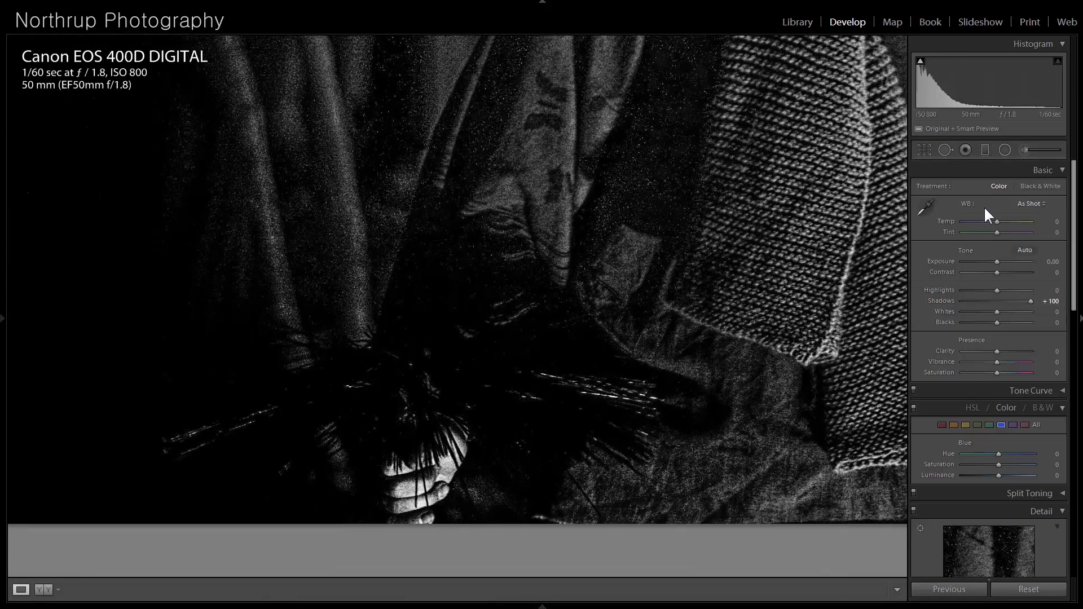
Try an Exposure of −0.21 on the dark portrait, reset it, and return to the full view.
mouse_move(997, 261)
mouse_down()
mouse_move(1032, 270)
mouse_move(995, 266)
mouse_up()
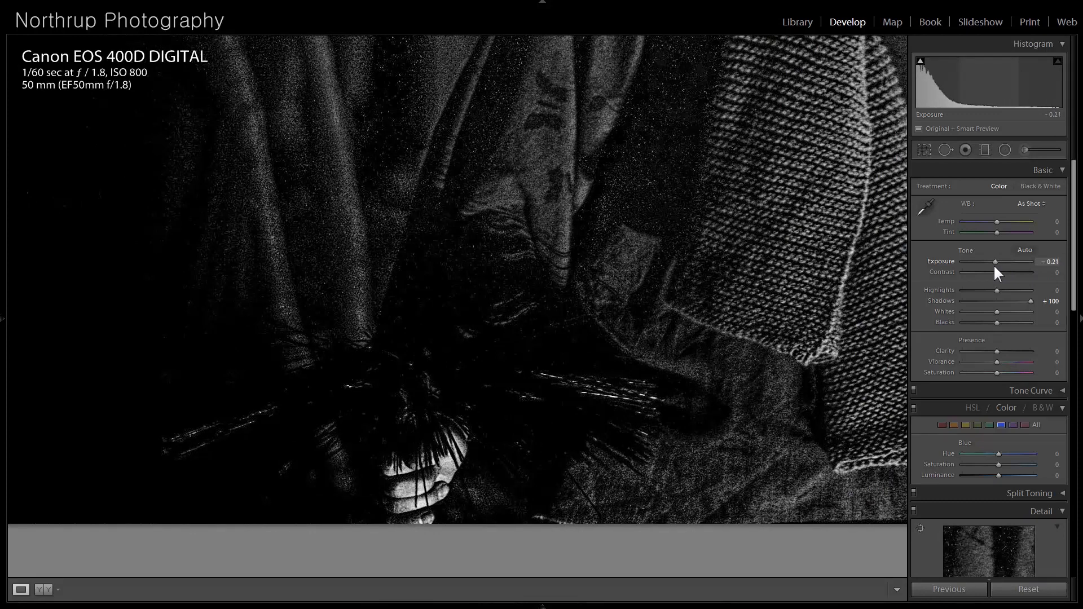
double_click(997, 264)
click(700, 296)
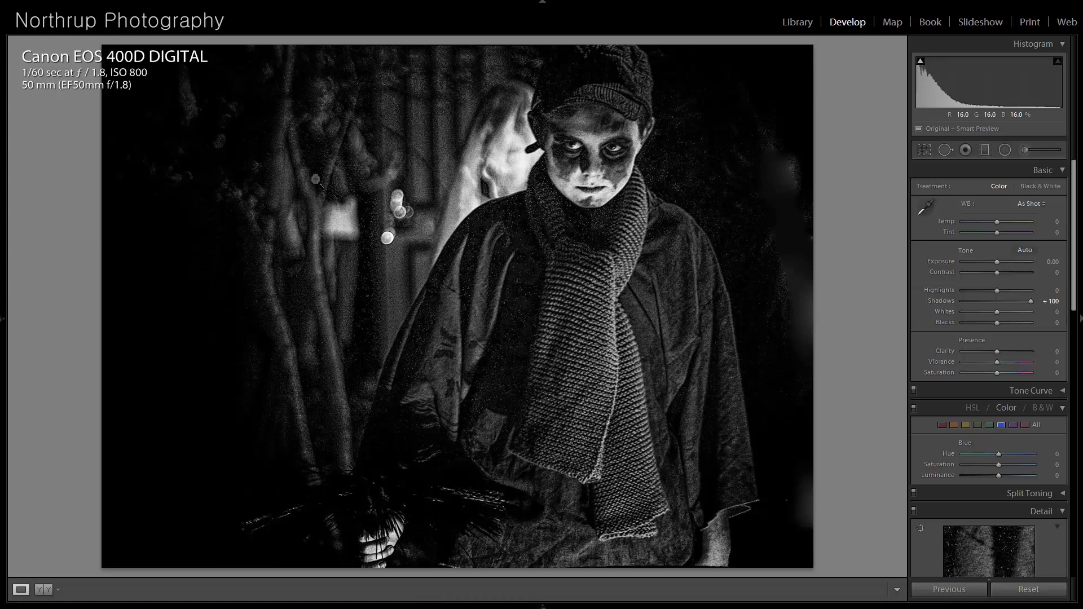
Open the autumn lake photo and crop out the yellow bush and grassy shore with the aspect ratio locked.
key(Right)
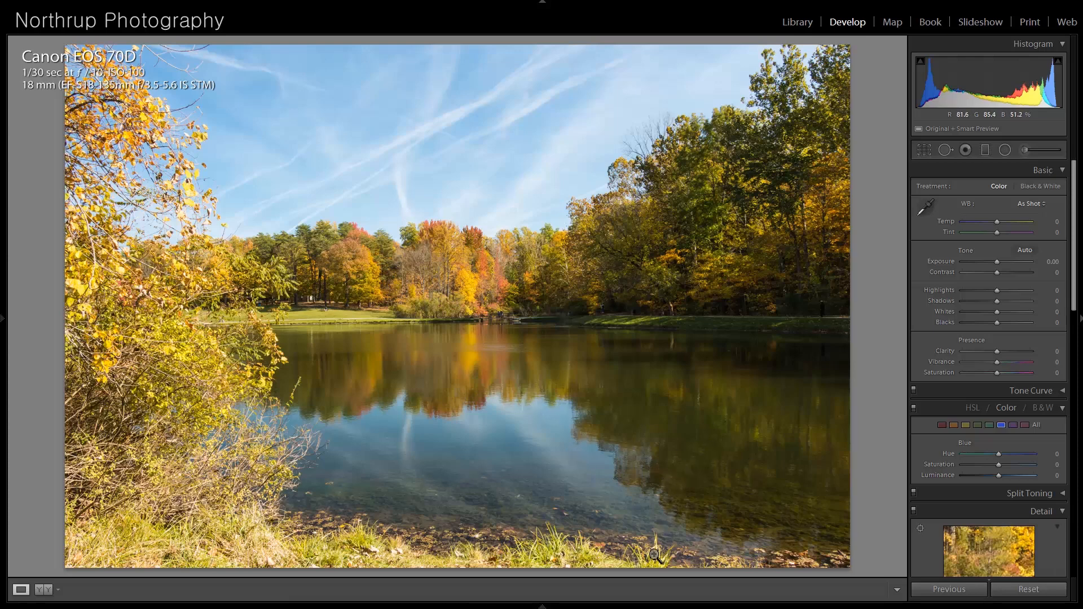
click(924, 150)
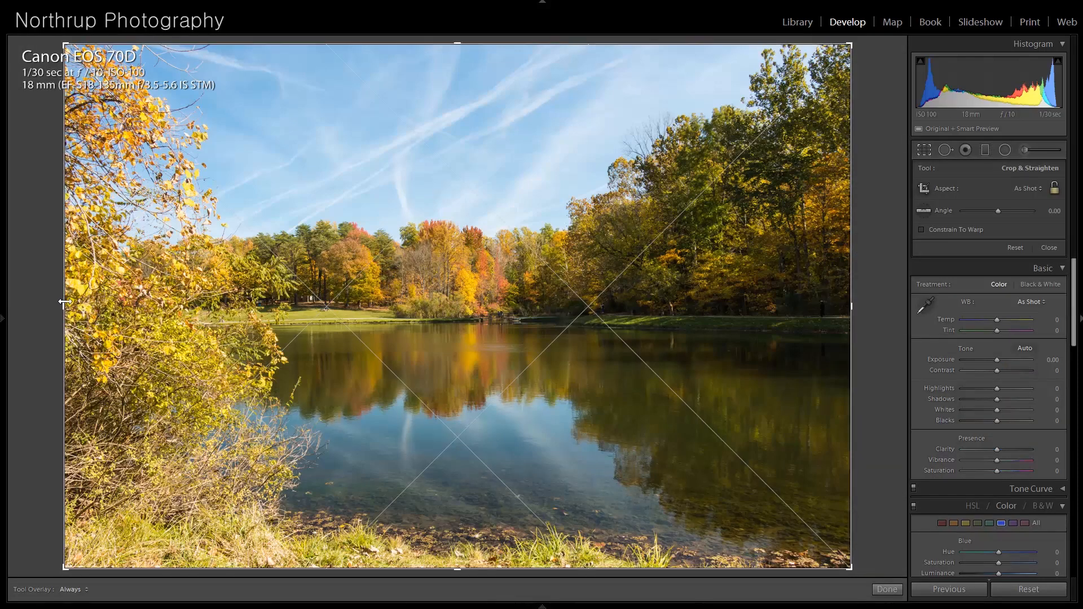
mouse_move(65, 302)
mouse_down()
mouse_move(162, 304)
mouse_move(64, 304)
mouse_up()
click(1054, 188)
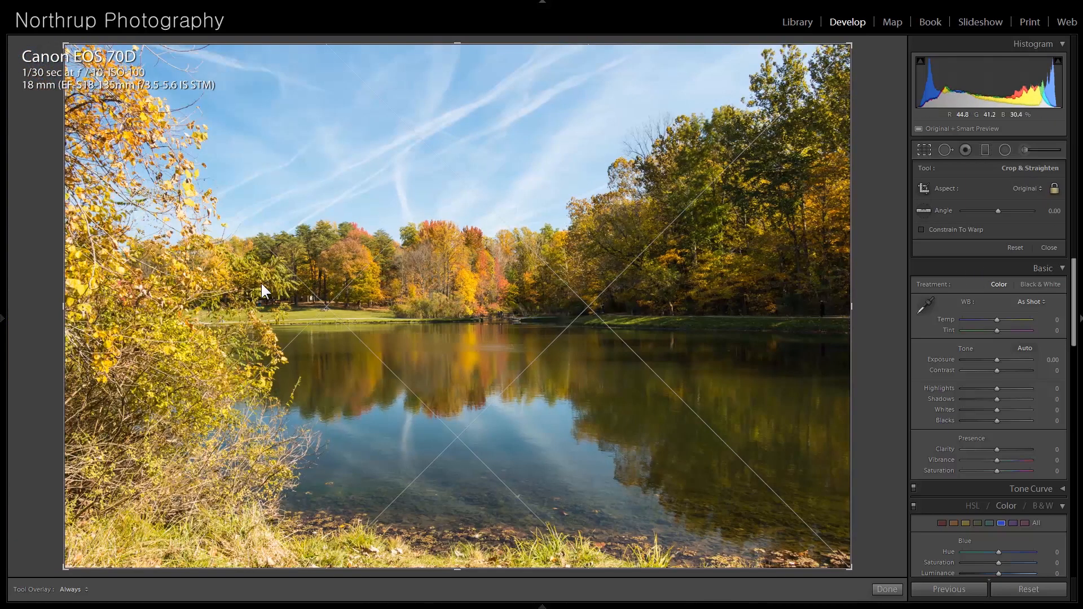
drag(64, 308, 181, 308)
mouse_move(372, 300)
mouse_down()
mouse_move(375, 331)
mouse_move(372, 291)
mouse_up()
key(Return)
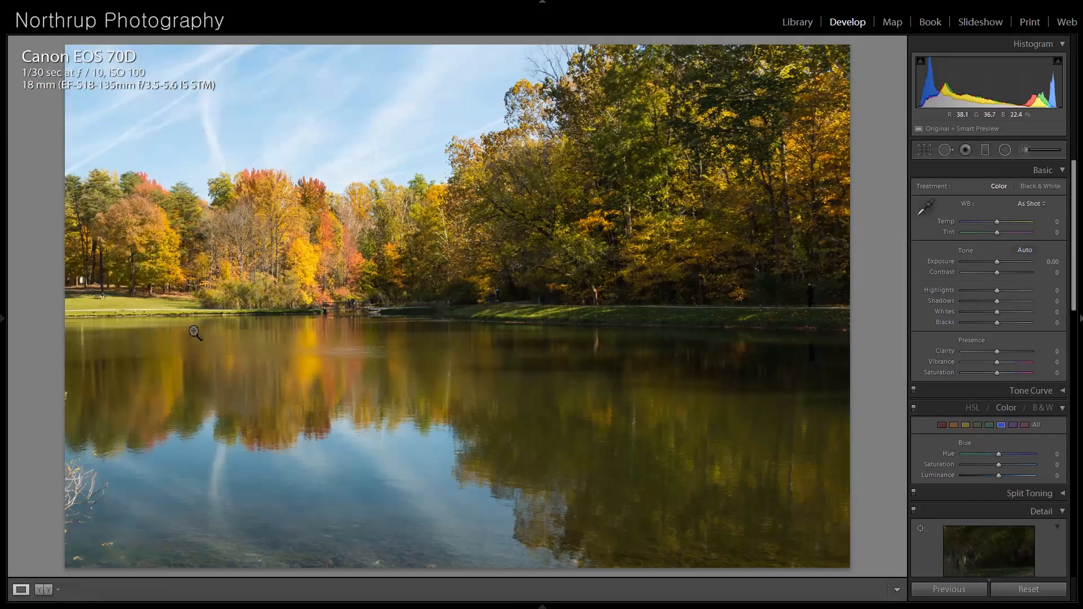
Heal the bare twigs over the water at the lake photo's lower-left edge with the Spot Removal tool.
click(946, 149)
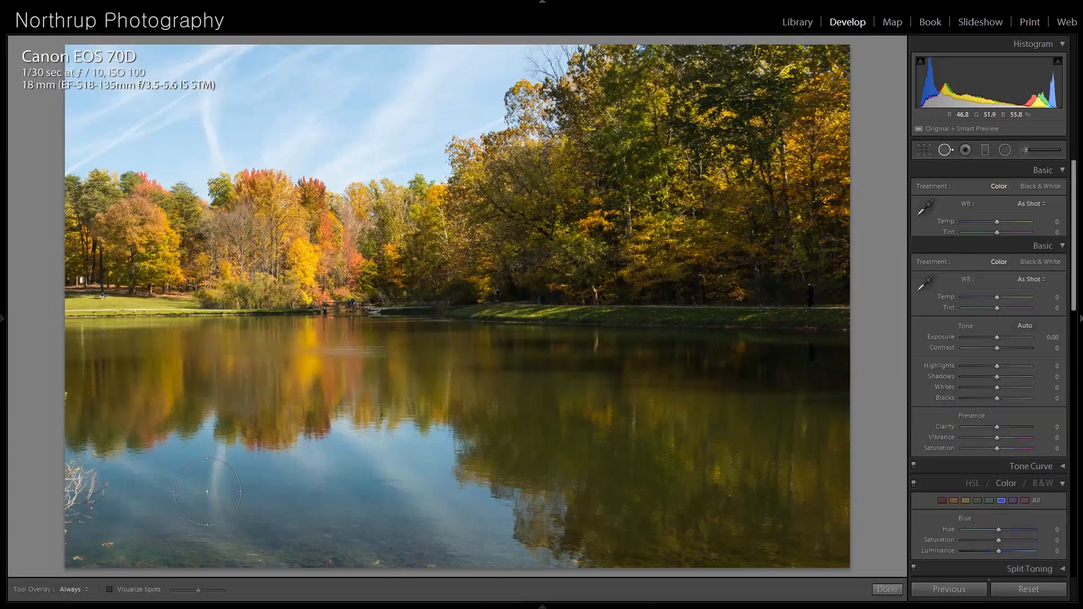
drag(93, 510, 88, 454)
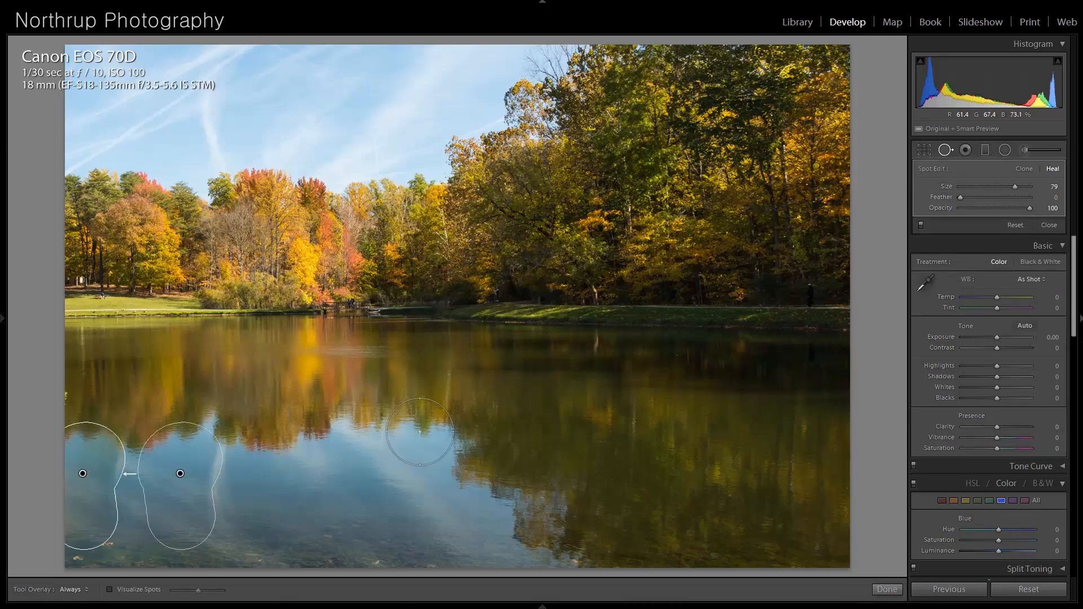
click(1049, 225)
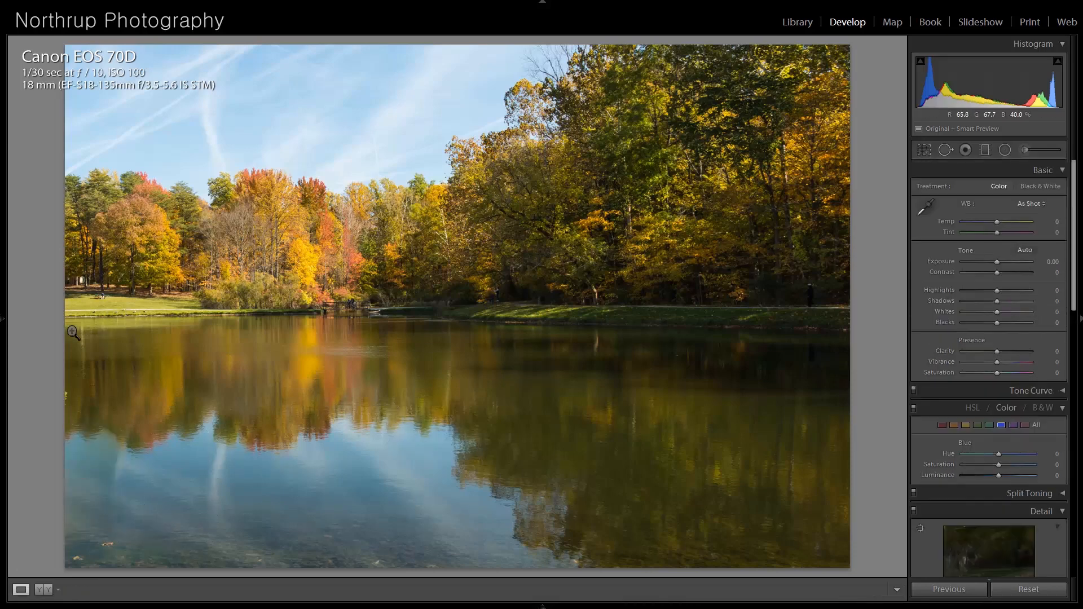
Compare the lake photo's imported and spot-removal states in the history, leave it on the imported state, and open the next photo.
mouse_move(5, 321)
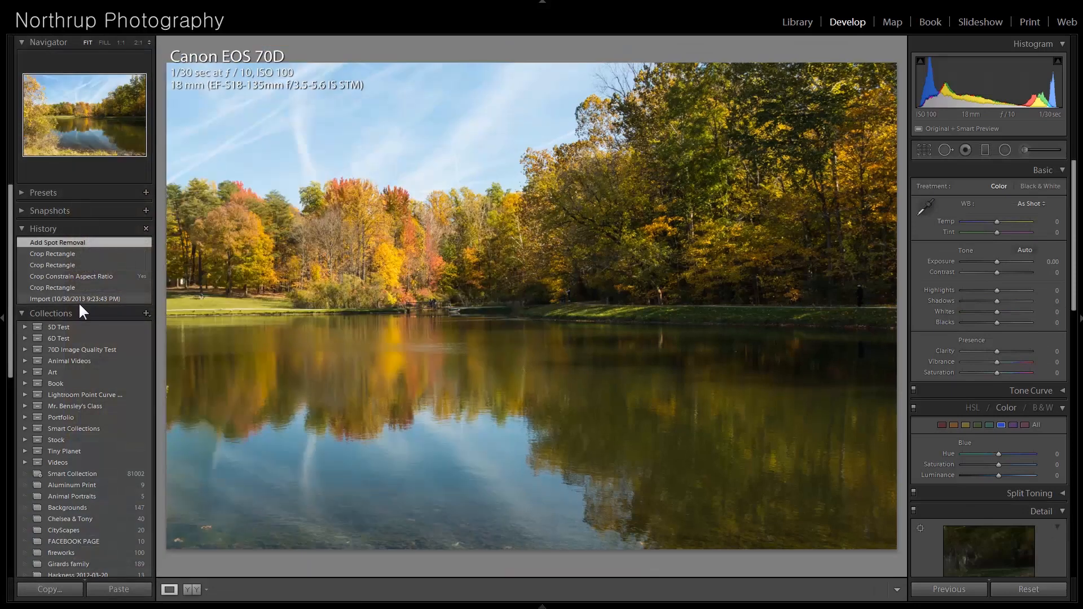
click(81, 300)
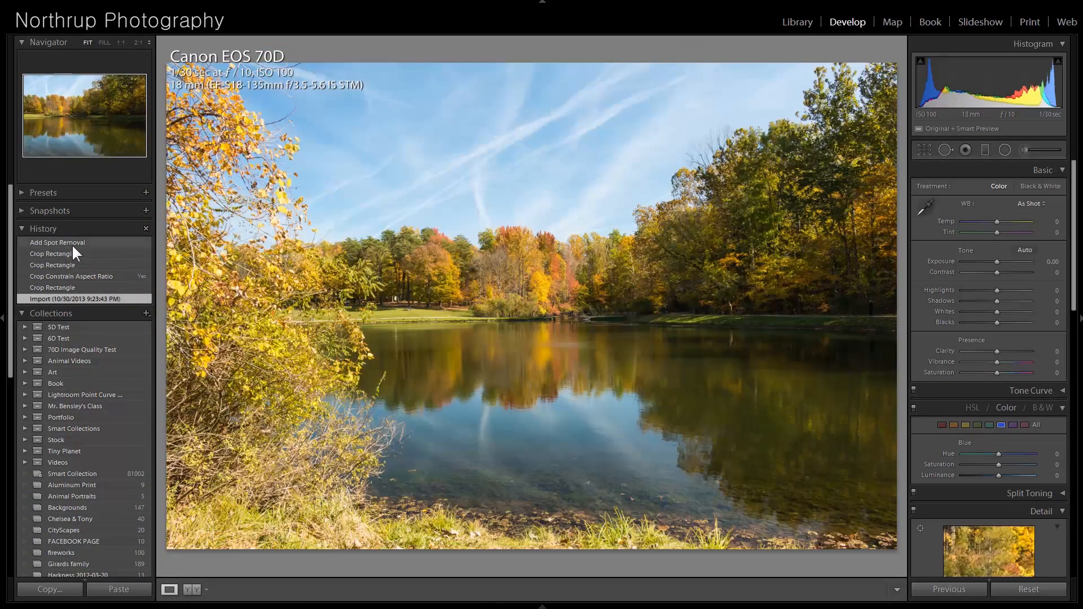
click(72, 243)
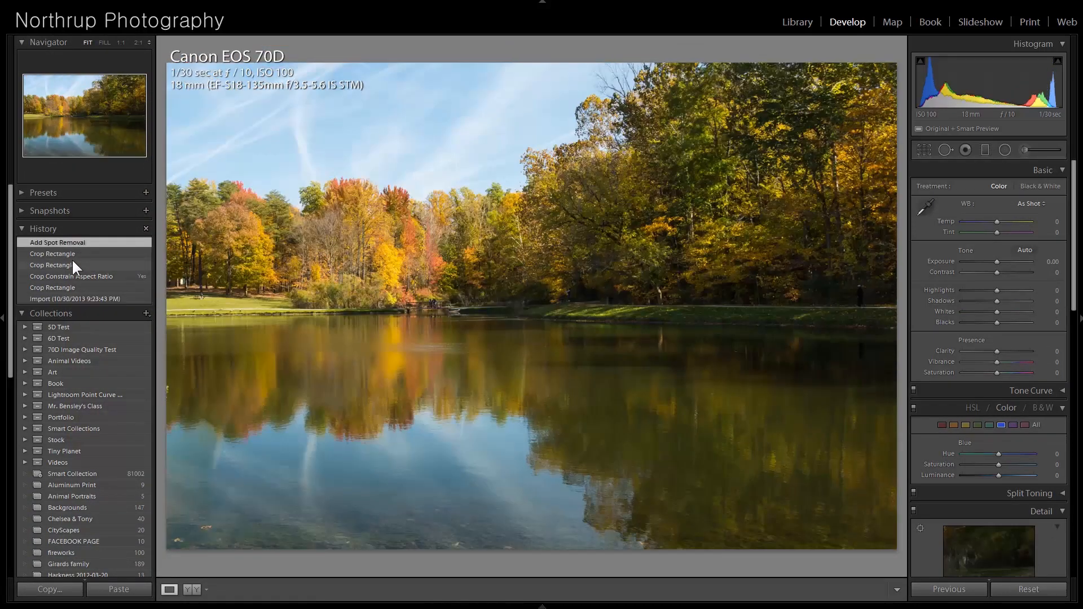
click(78, 298)
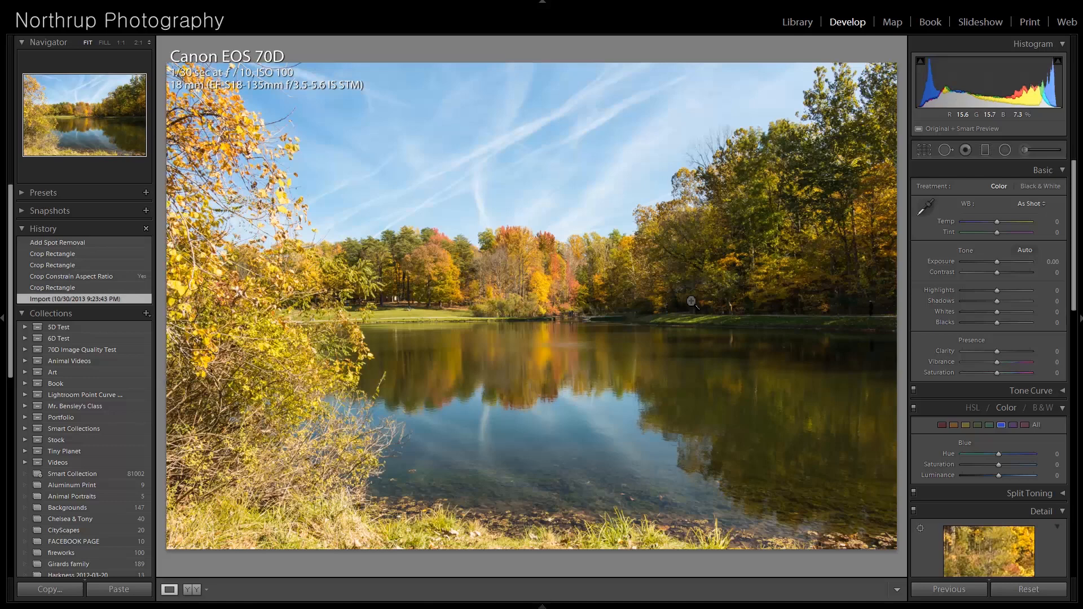
key(Right)
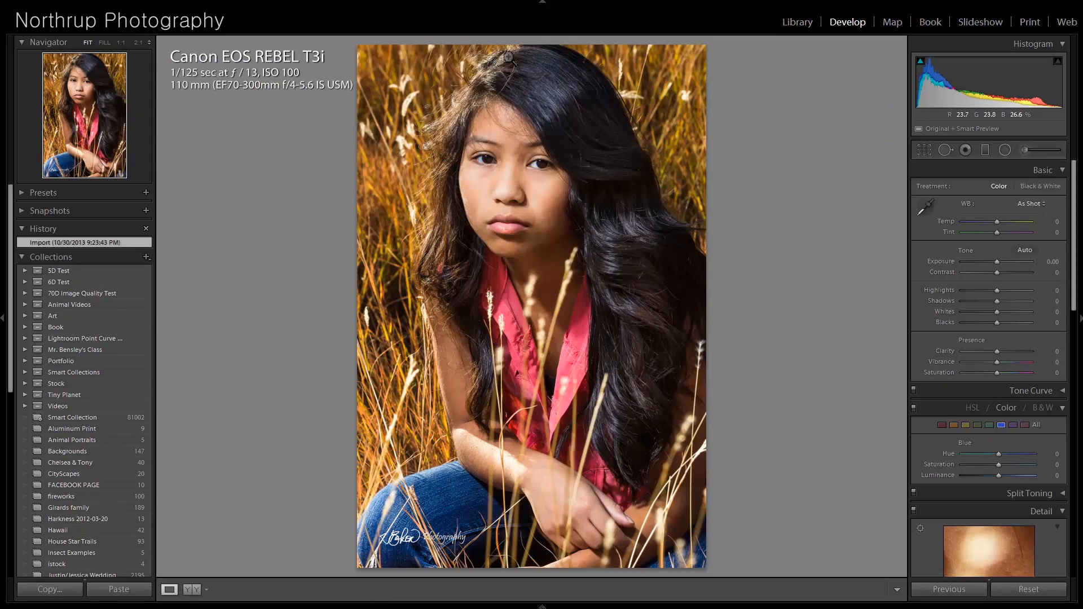
Examine the girl's eyes, nose and lips at 1:1 for skin detail, and return to the full view.
click(554, 151)
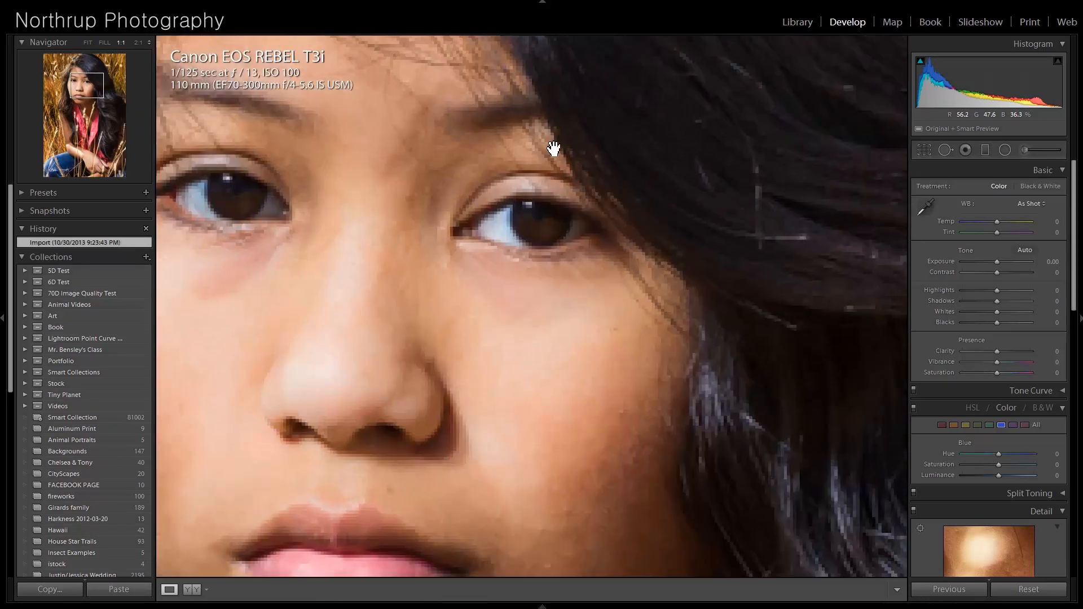
drag(388, 272, 512, 182)
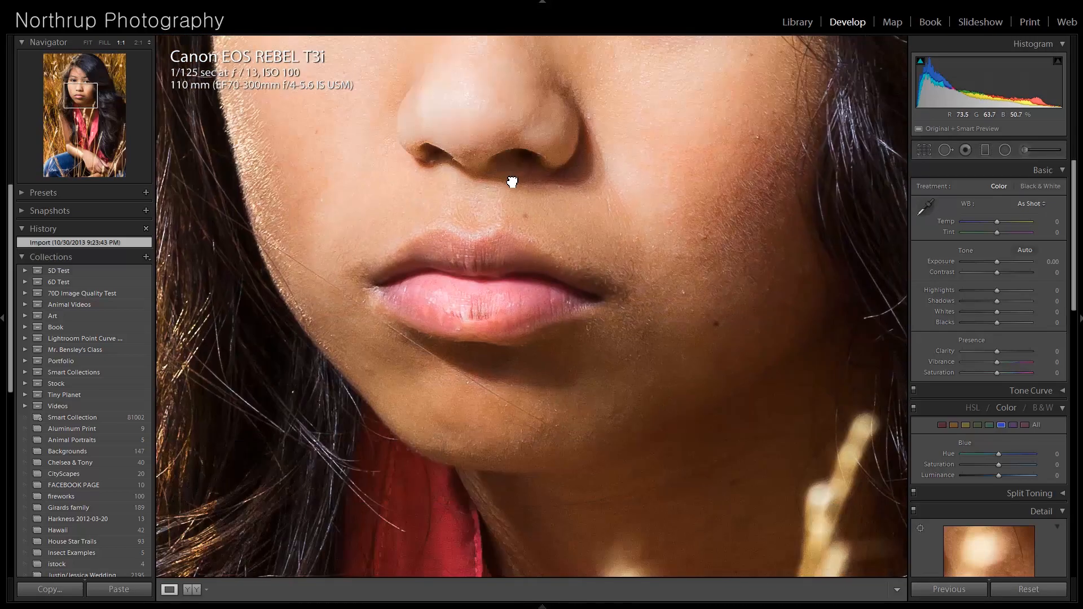
drag(505, 145, 518, 422)
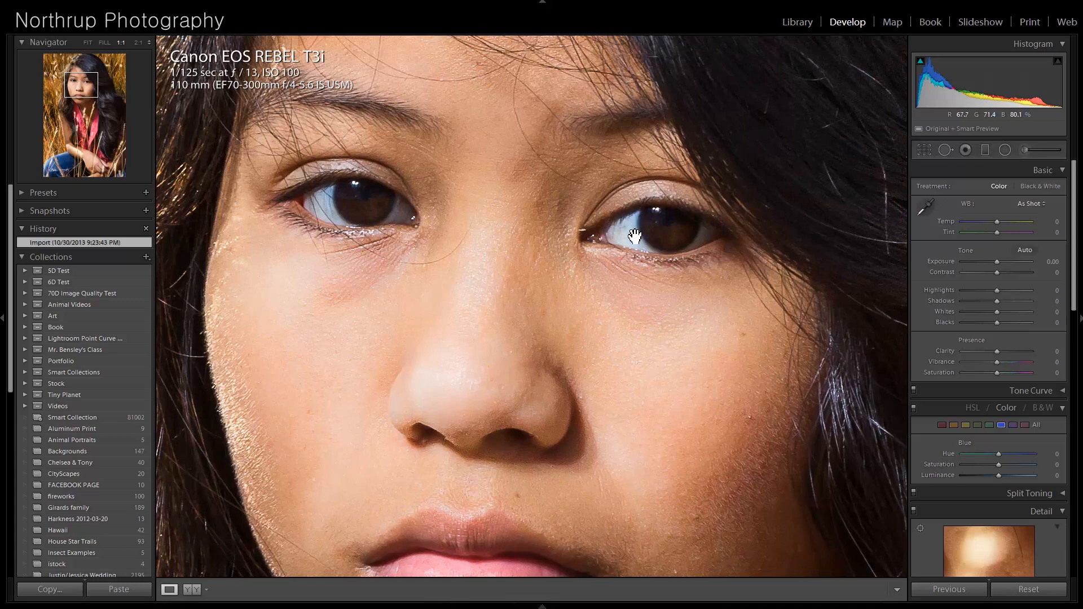
drag(583, 353, 568, 317)
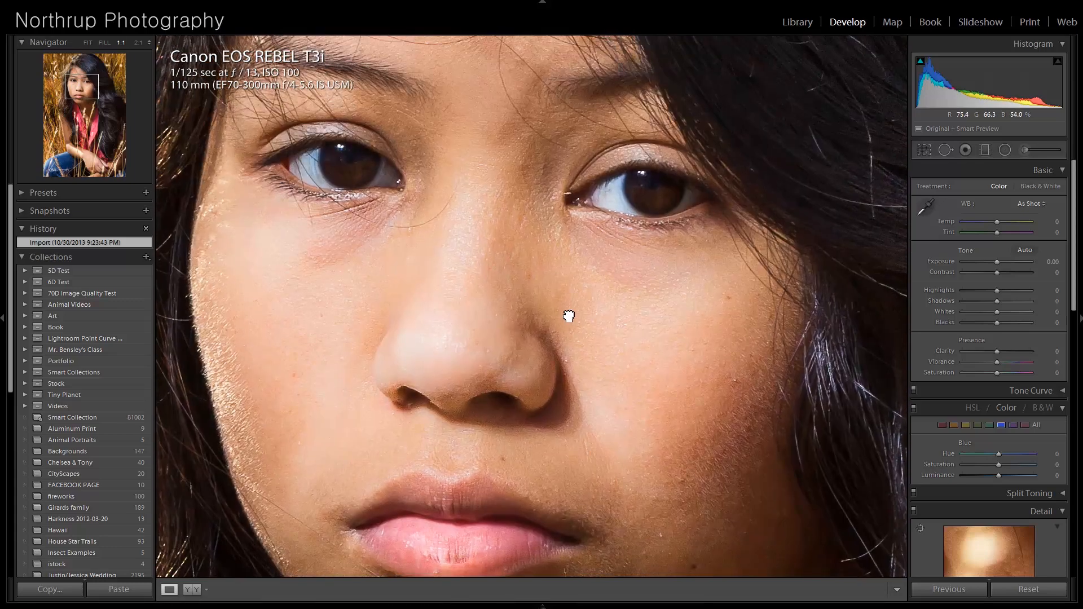
click(569, 316)
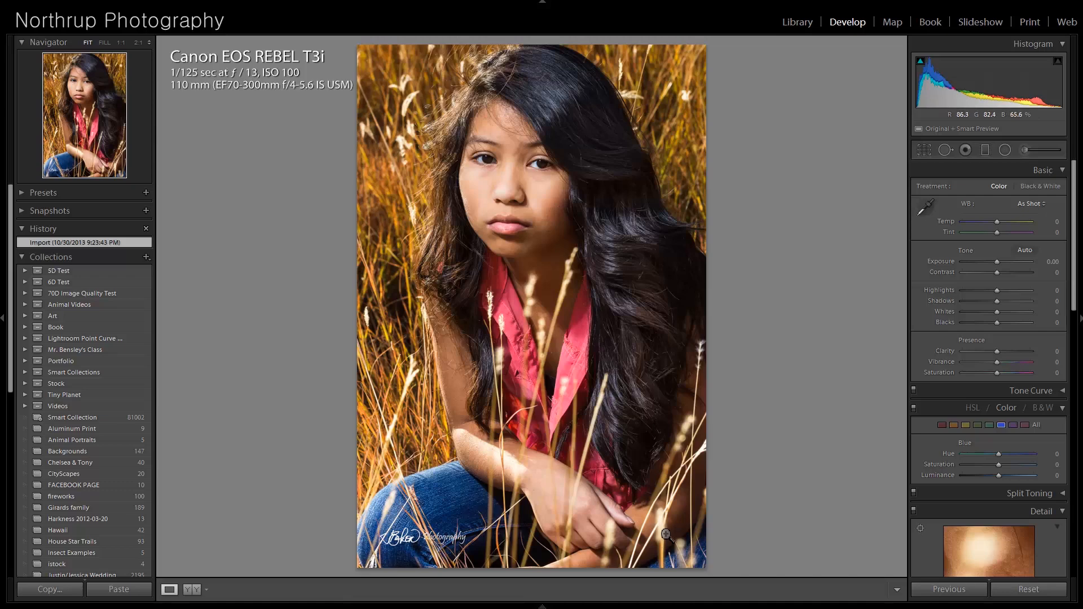
Open the carved pumpkin photo, enlarge the viewing area, and examine the bear and elk carvings at 1:1.
key(Right)
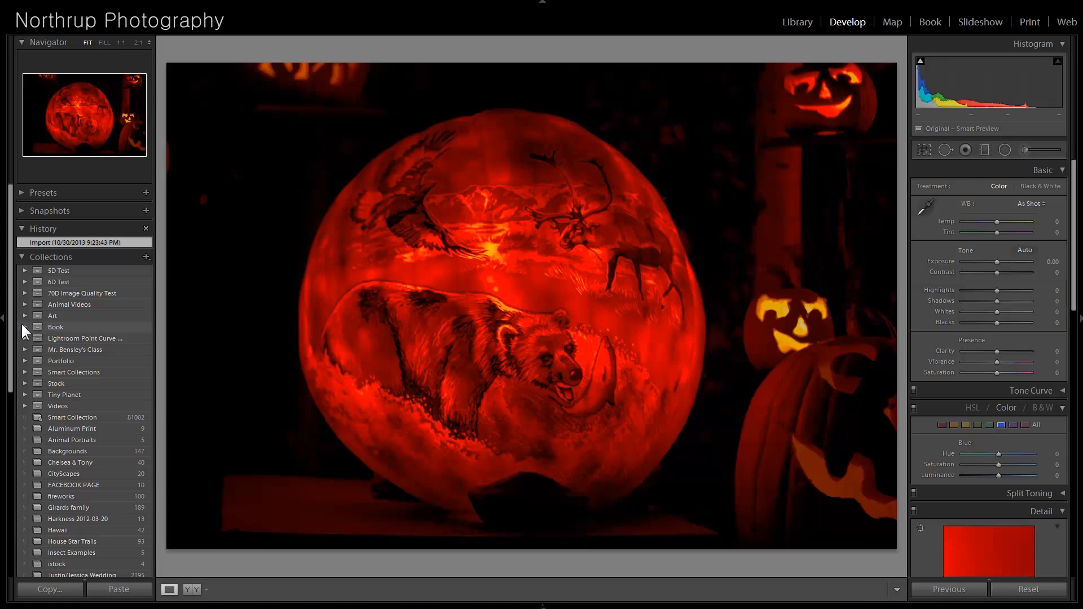
click(3, 319)
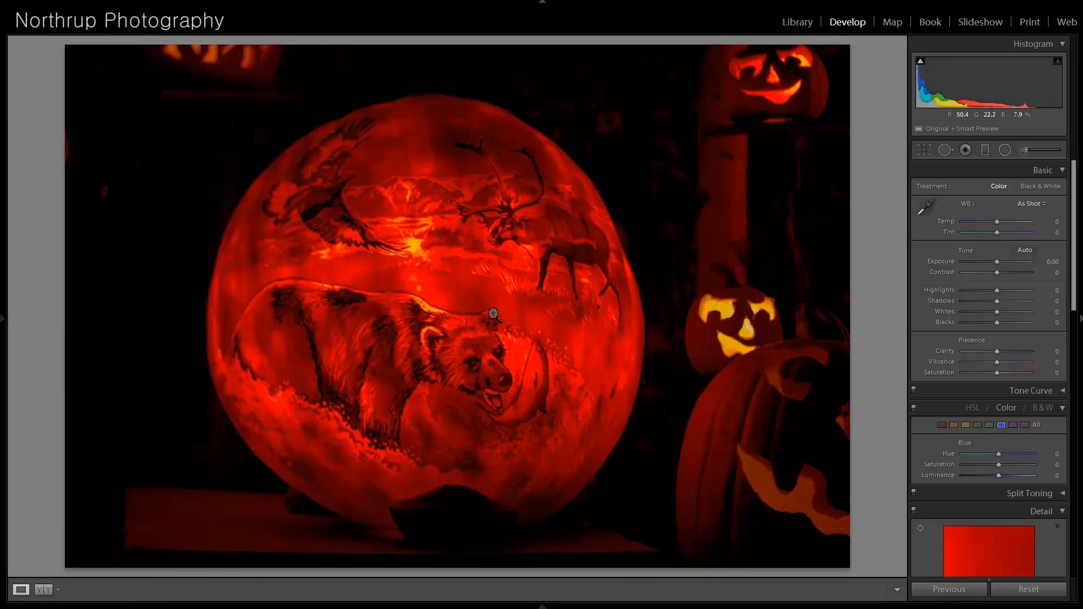
click(493, 313)
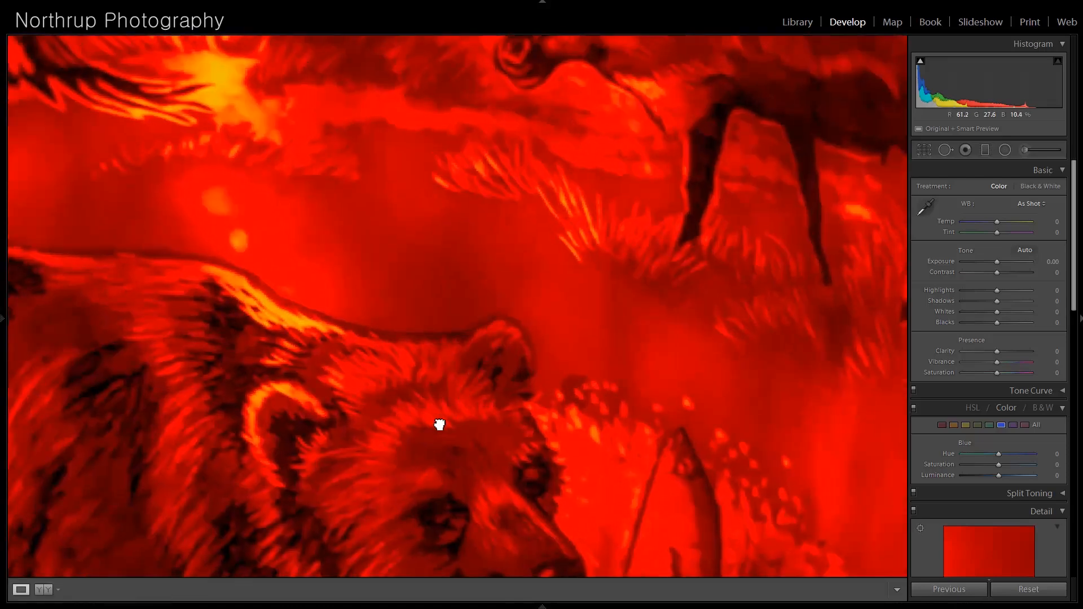
drag(440, 424, 588, 183)
click(588, 182)
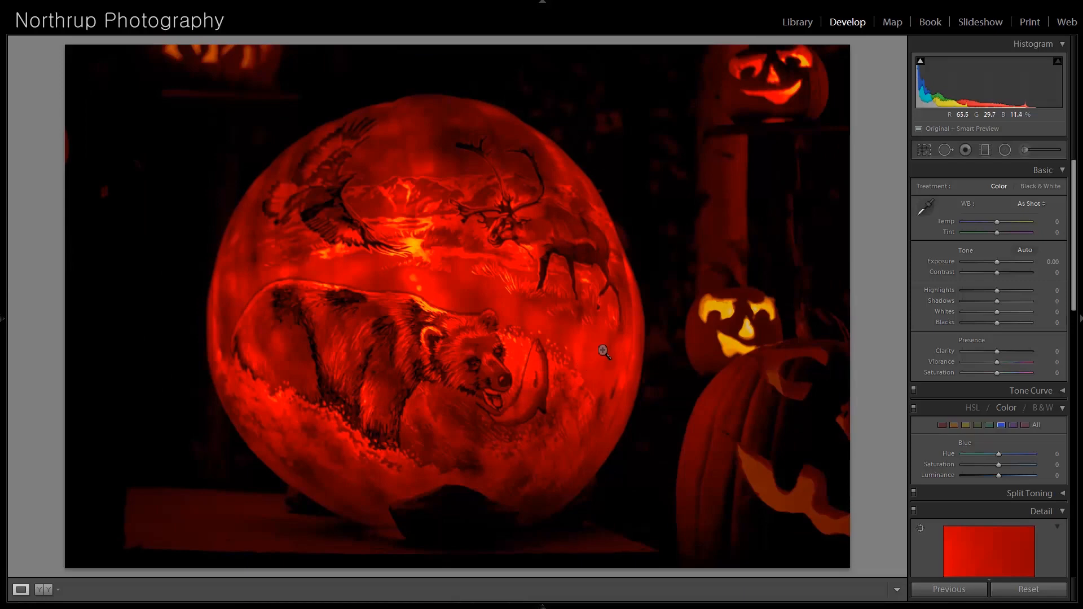
click(537, 210)
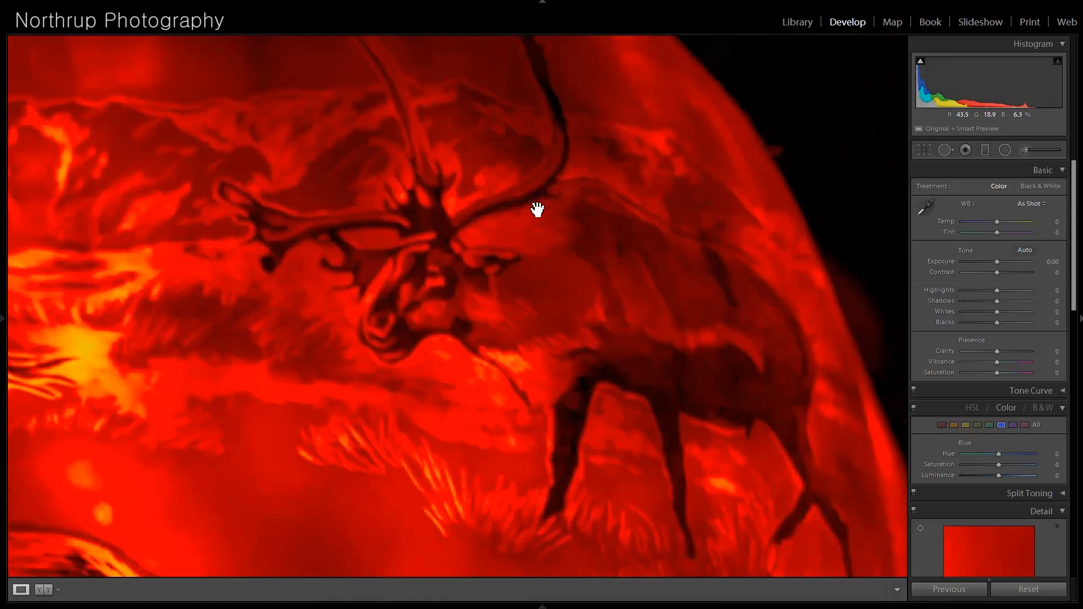
drag(523, 164, 474, 304)
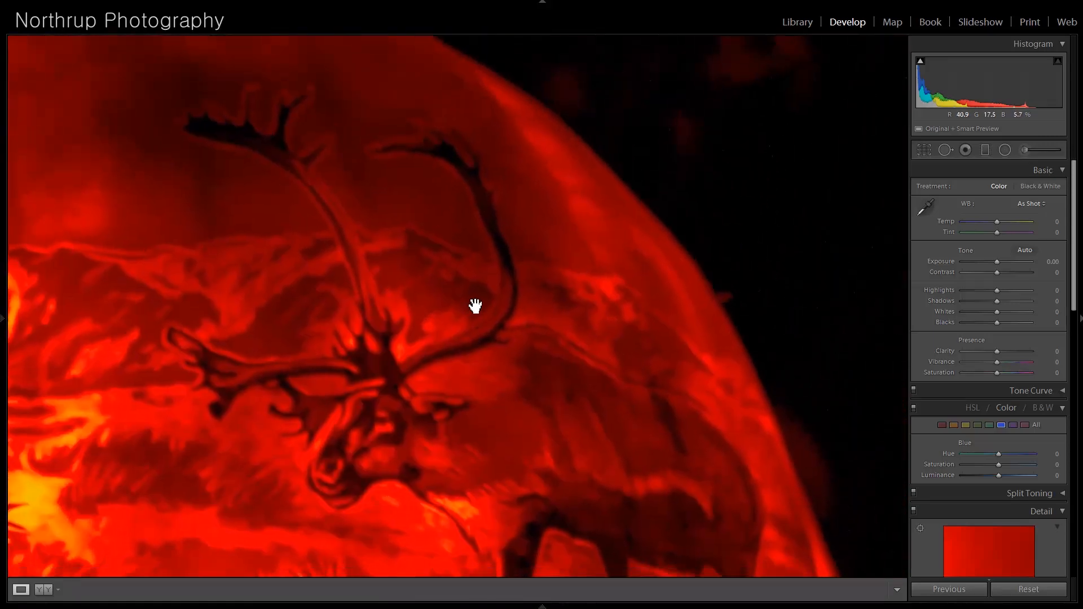
click(474, 305)
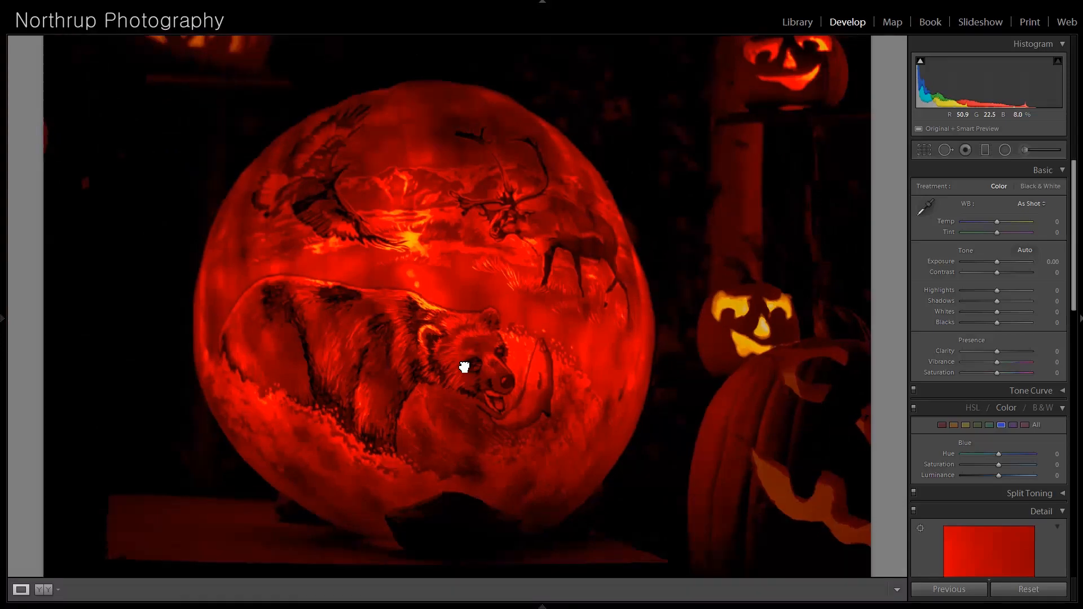
Examine the carved bear's face, fur and the surrounding pumpkin surface at 1:1, and return to the full view.
click(467, 367)
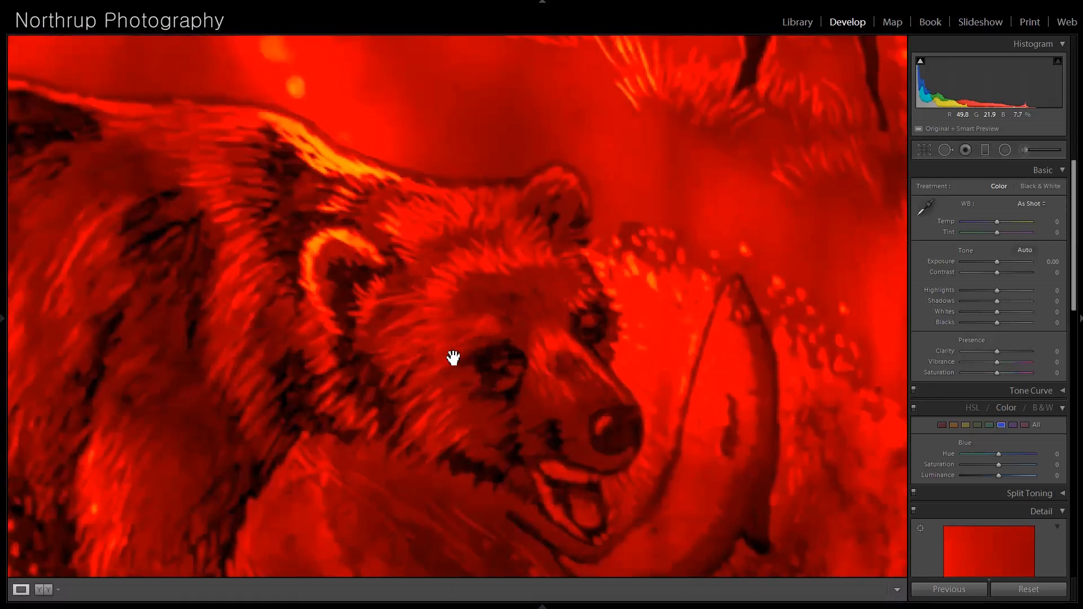
drag(370, 314, 388, 261)
click(389, 261)
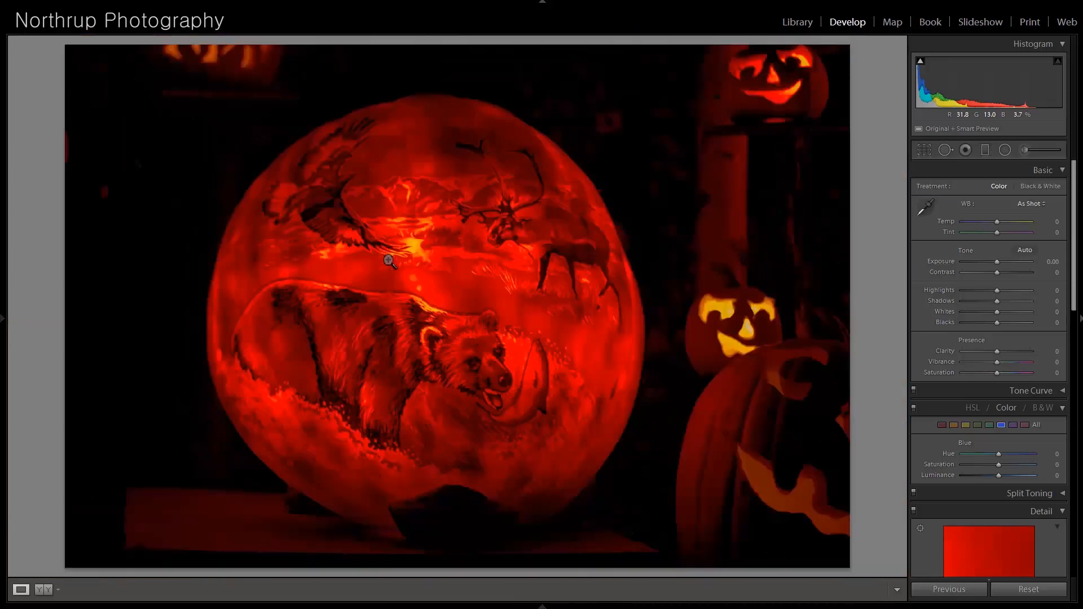
click(483, 358)
drag(534, 356, 474, 222)
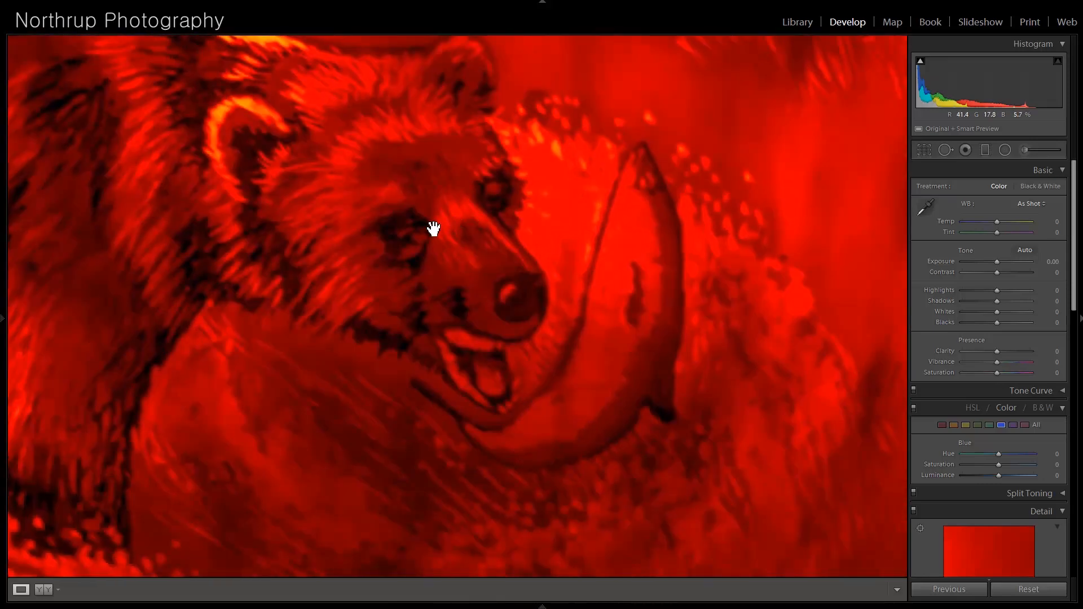
drag(375, 211, 355, 427)
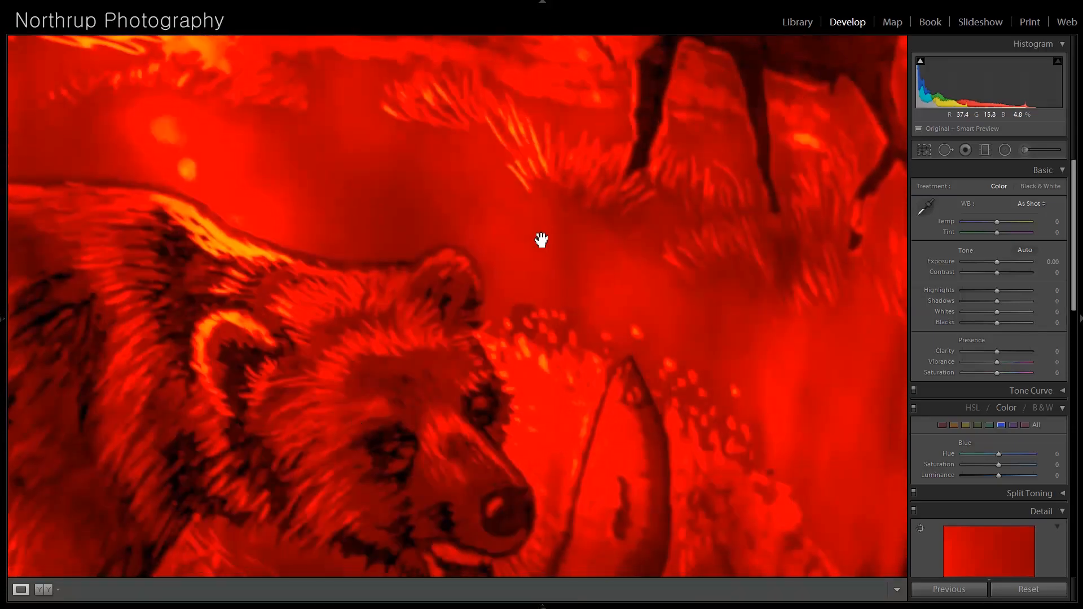
drag(539, 237, 453, 434)
drag(452, 232, 686, 391)
drag(454, 392, 540, 226)
drag(501, 327, 517, 128)
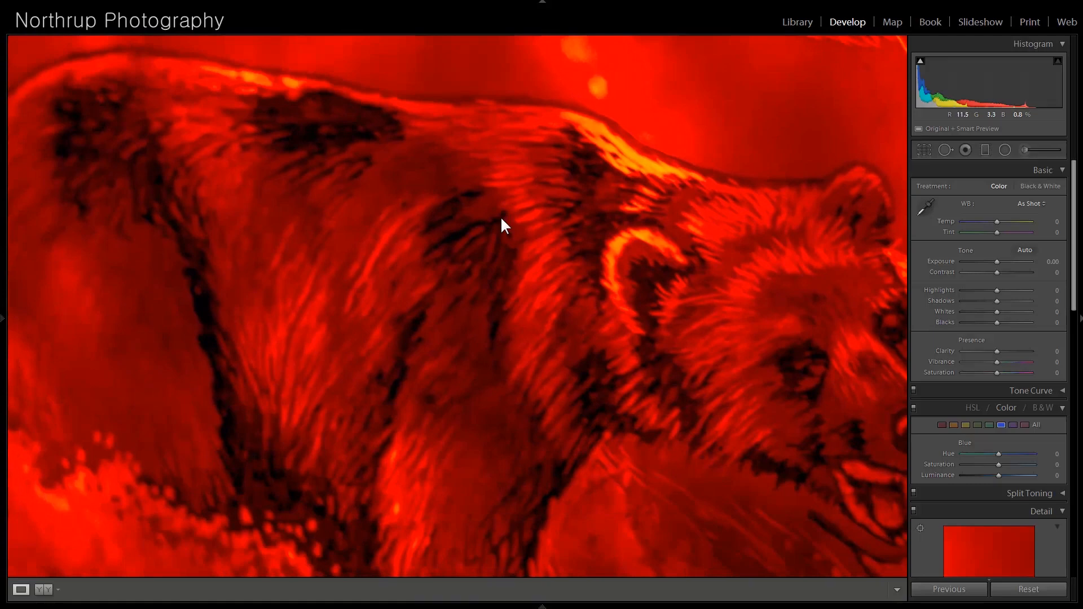
click(504, 221)
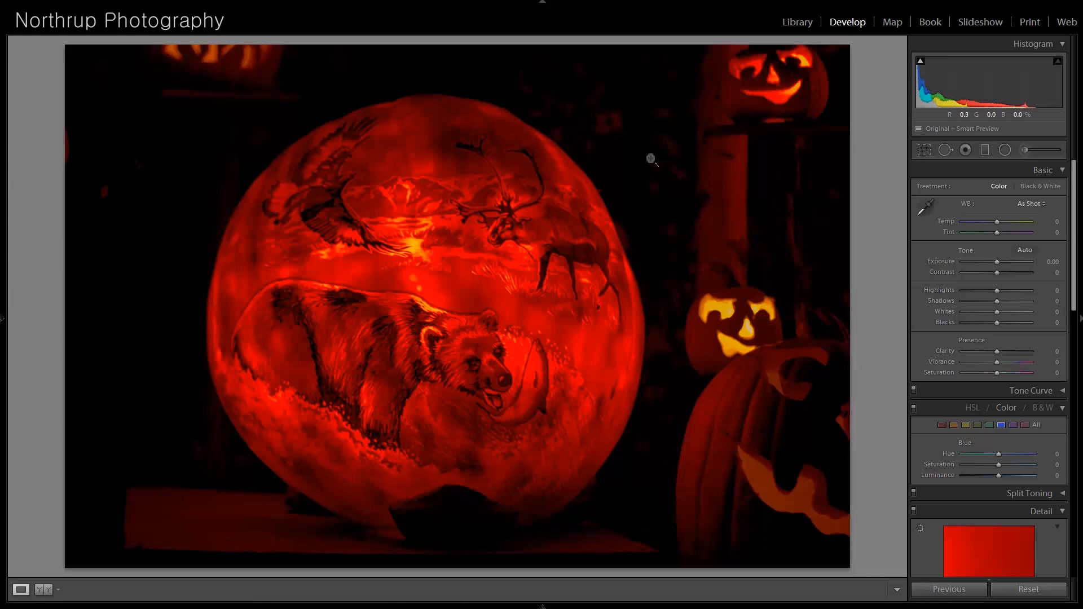
Open the parrot photo and examine the bird's head and feathers at 1:1 along with the sharpening settings.
key(Right)
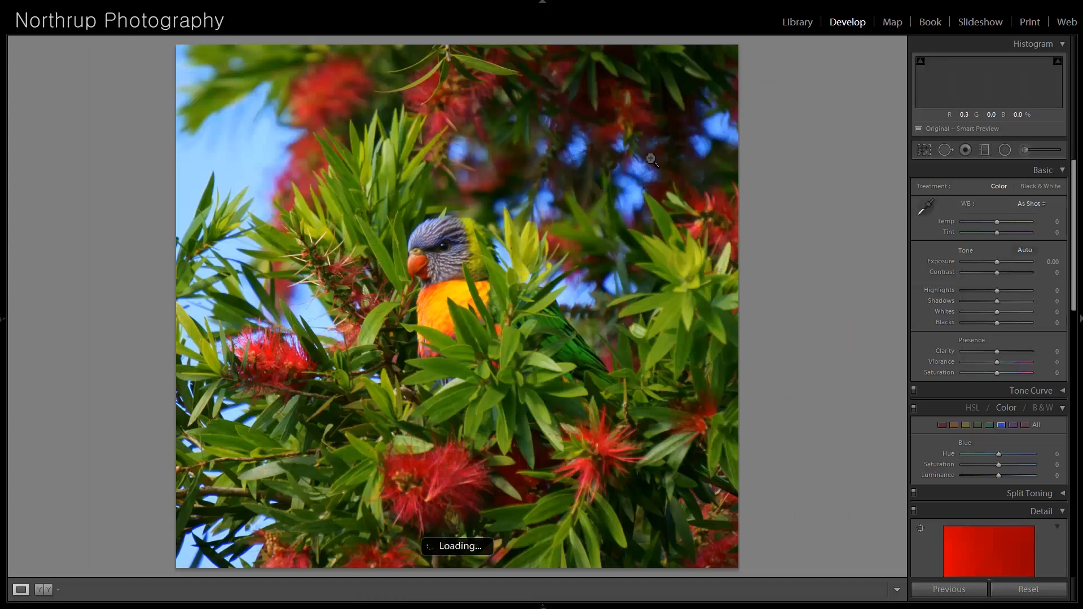
click(477, 324)
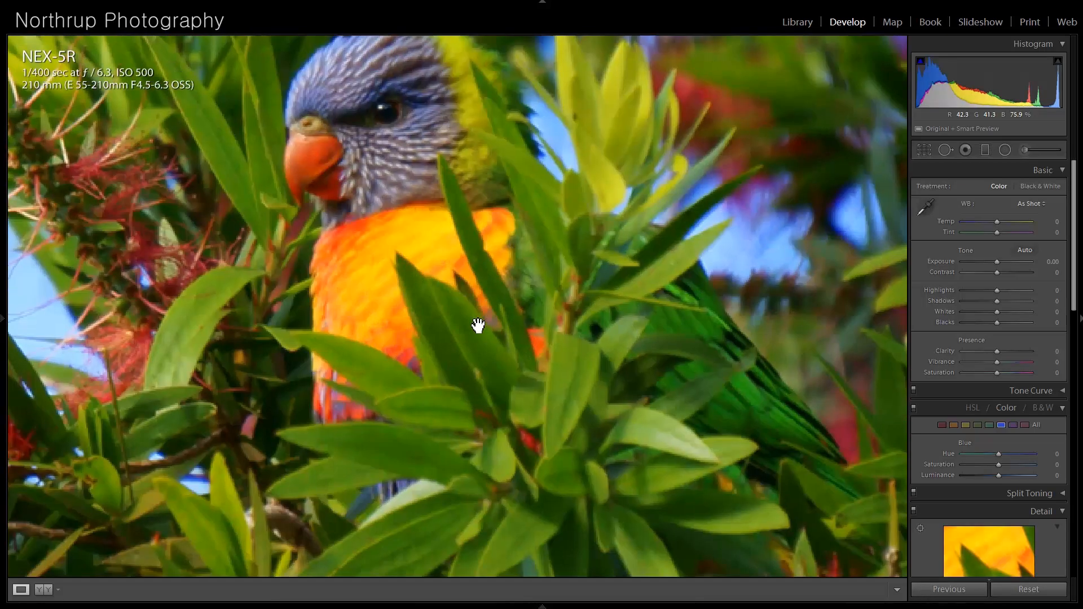
drag(467, 181, 466, 210)
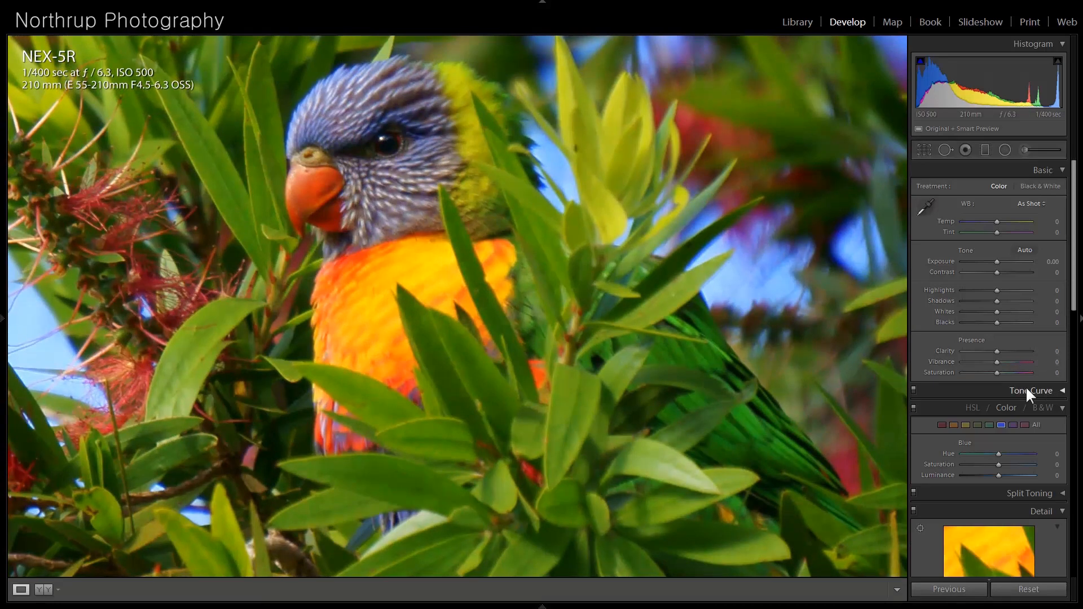
scroll(997, 386, down, 5)
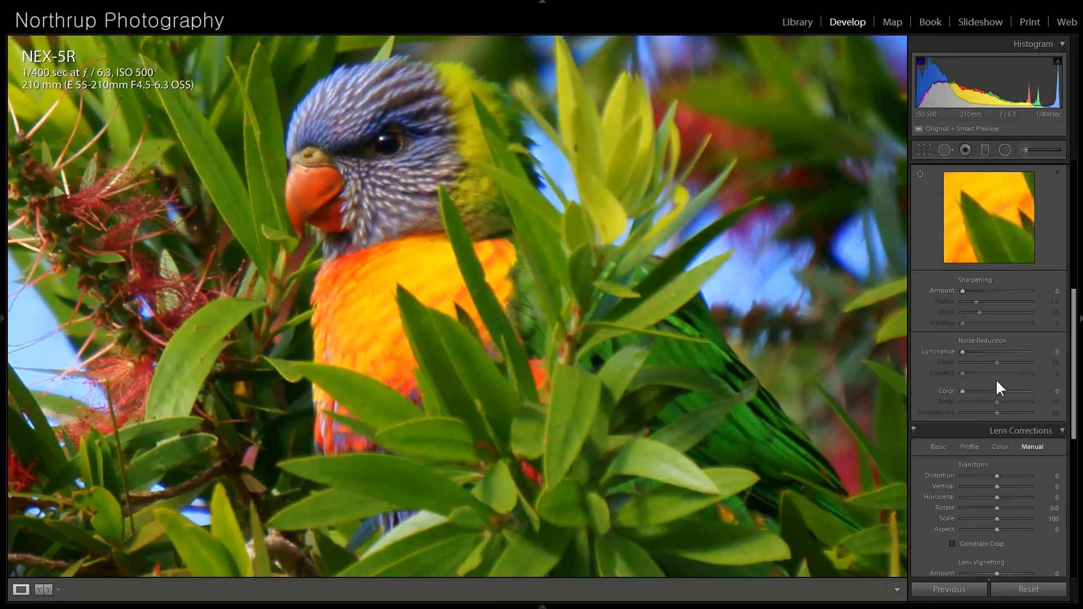
drag(603, 320, 601, 320)
click(601, 317)
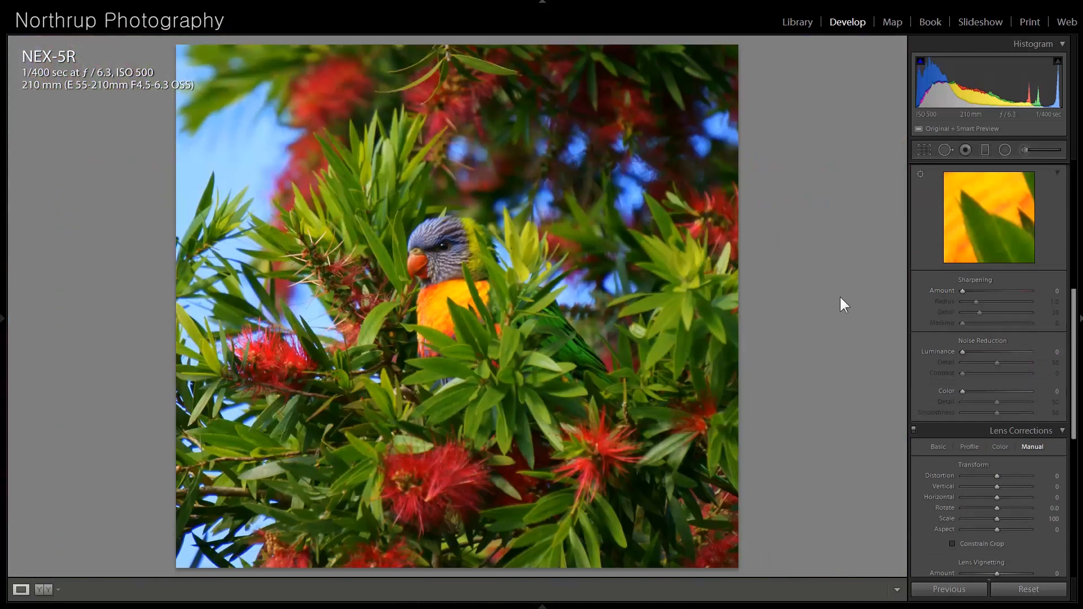
Crop the parrot photo to a 5 x 7 aspect ratio, tightening the frame around the bird and the red blossom beside it.
click(925, 149)
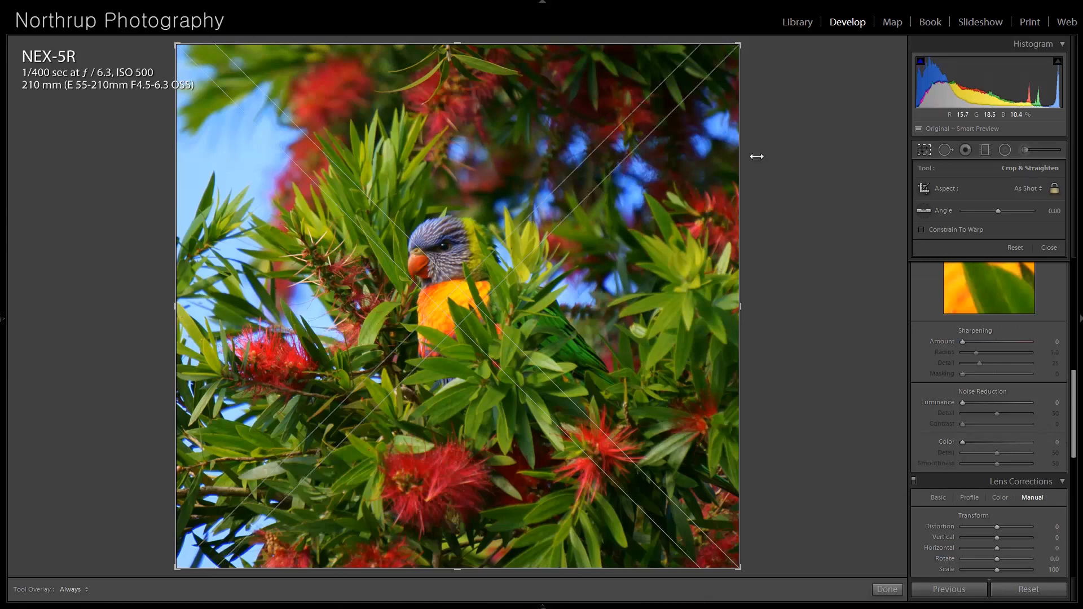
click(1038, 189)
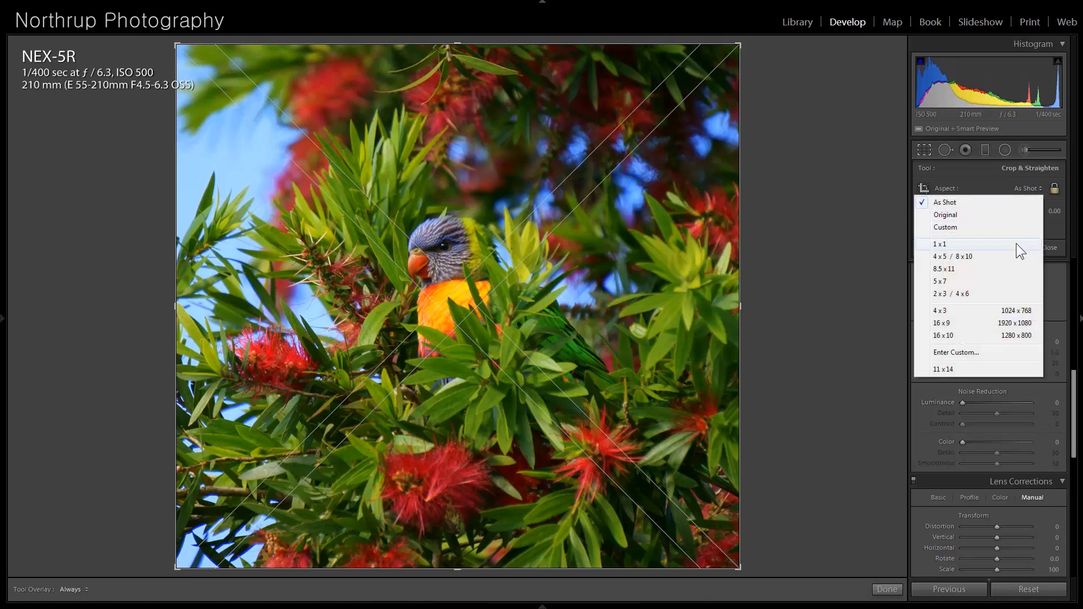
click(1010, 281)
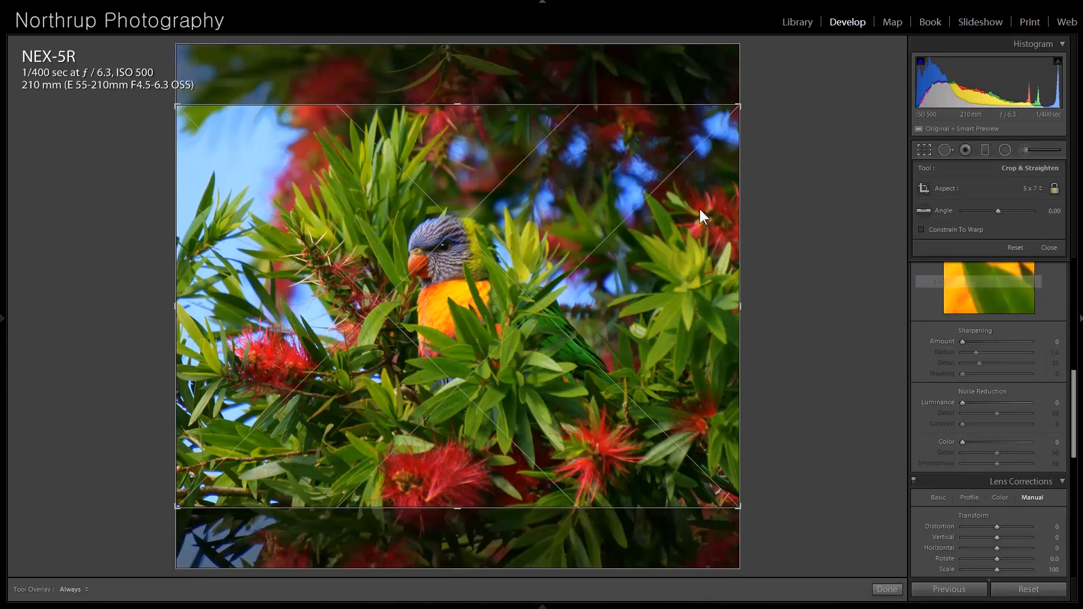
drag(514, 266, 513, 252)
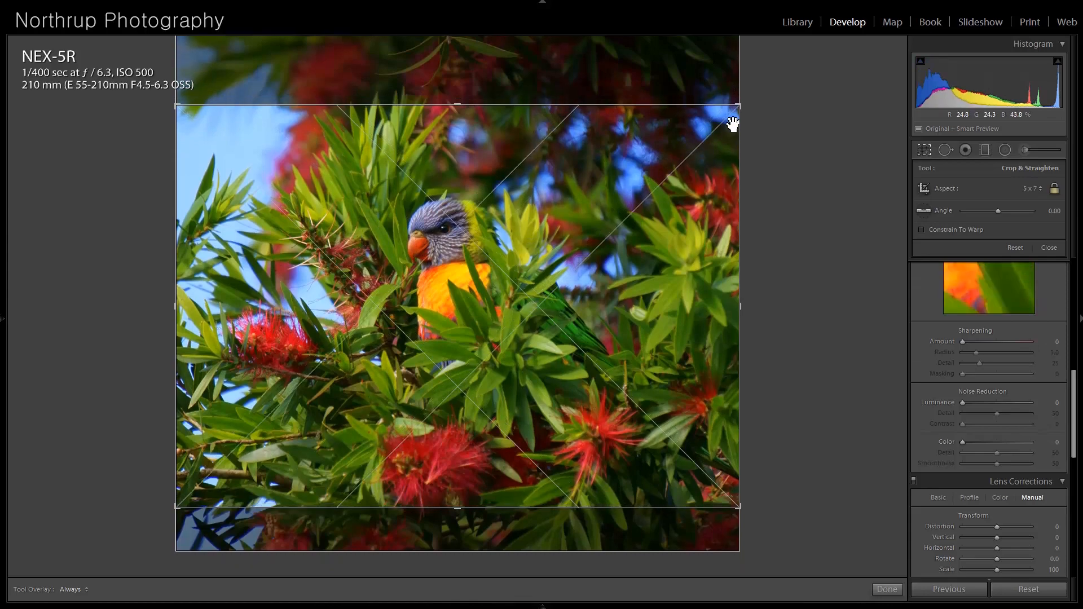
drag(740, 106, 696, 133)
drag(527, 242, 581, 278)
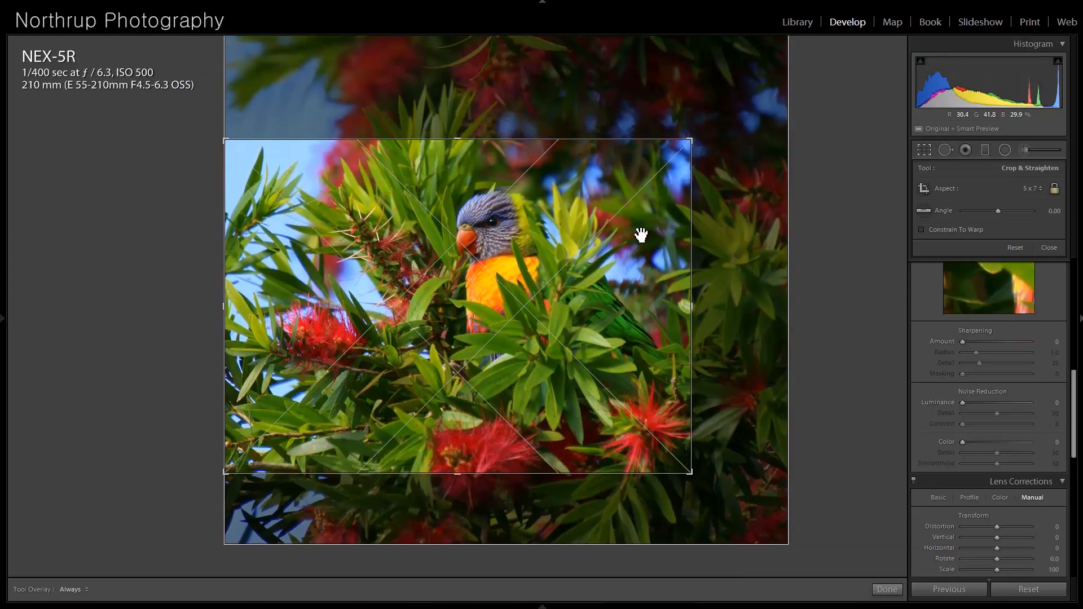
drag(692, 295, 668, 292)
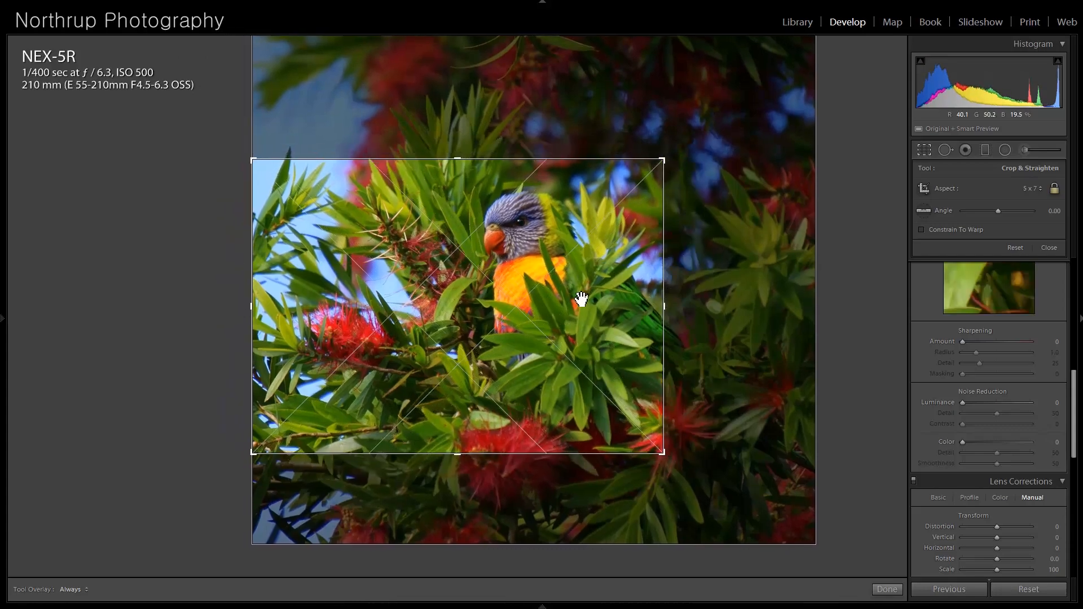
key(Return)
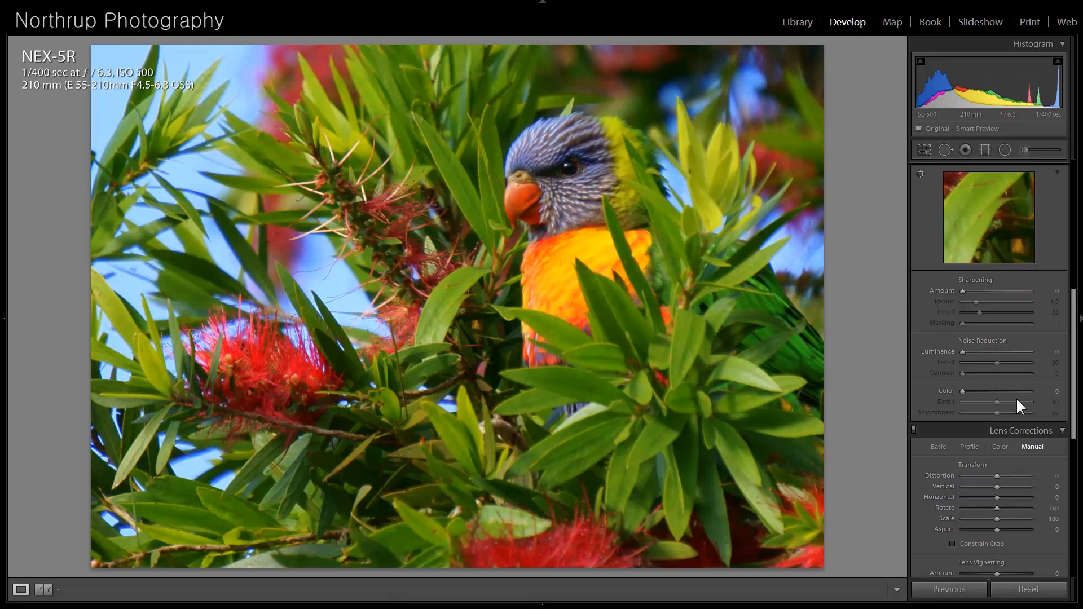
Set the parrot photo's Sharpening Amount to 86 while checking the bird at 1:1, and return to the full view.
click(646, 201)
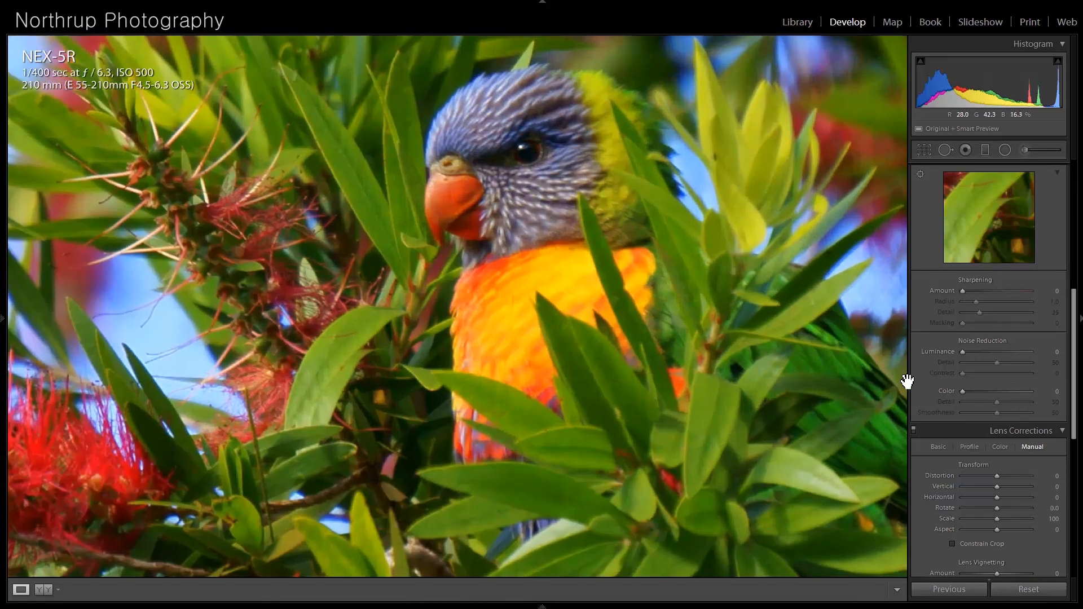
click(975, 291)
drag(984, 290, 999, 288)
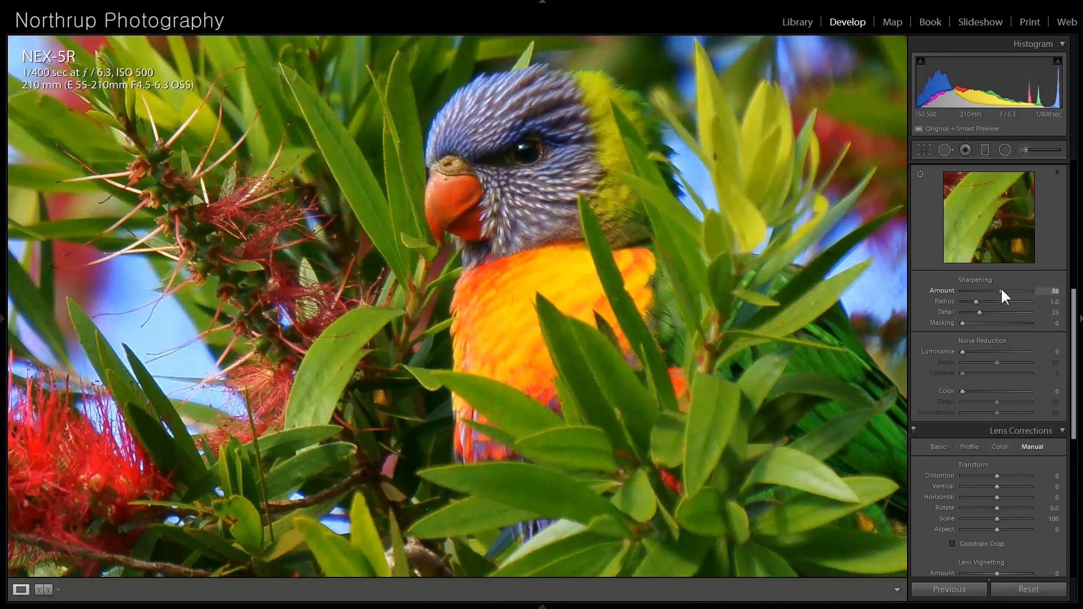
click(269, 295)
Compare the parrot photo's imported and sharpened states in the history, leaving it on the sharpened state.
mouse_move(3, 314)
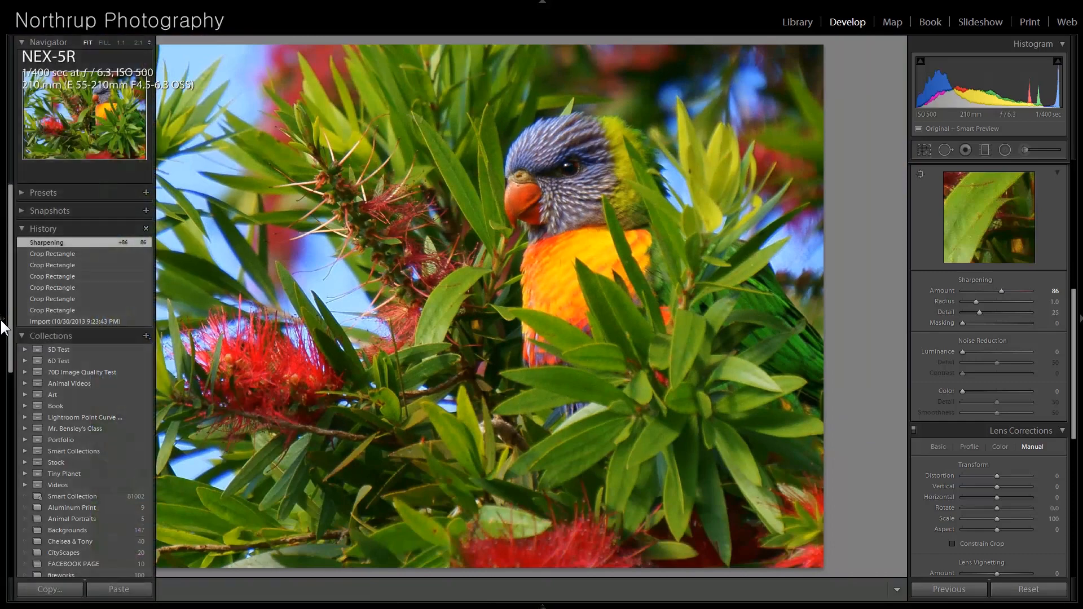
click(39, 316)
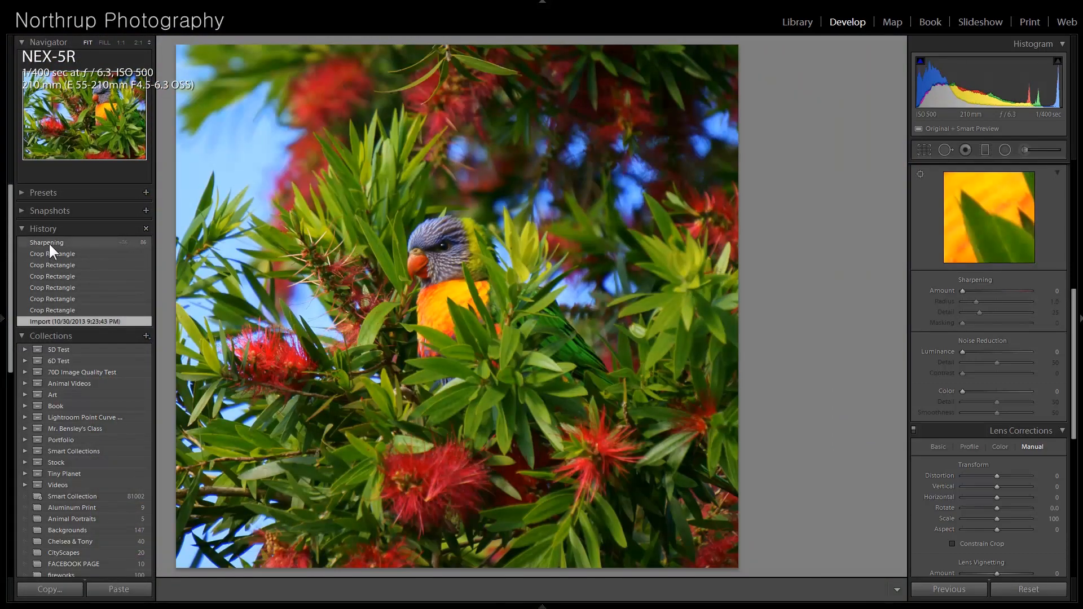
click(49, 243)
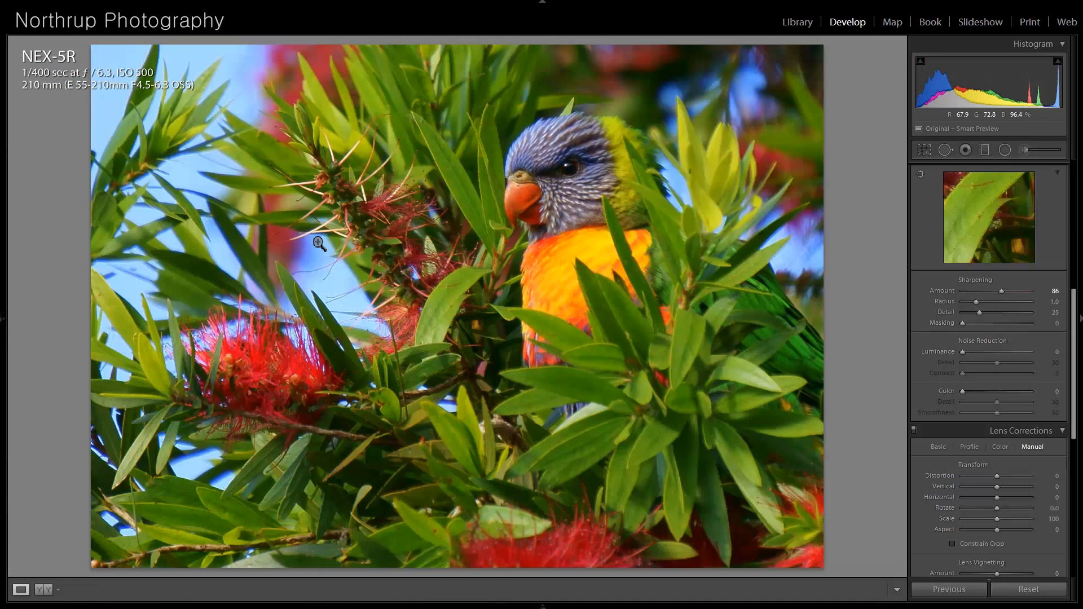
Advance past the nuthatch photo to the family portrait on the grass and examine the girl's and woman's faces at 1:1.
key(Right)
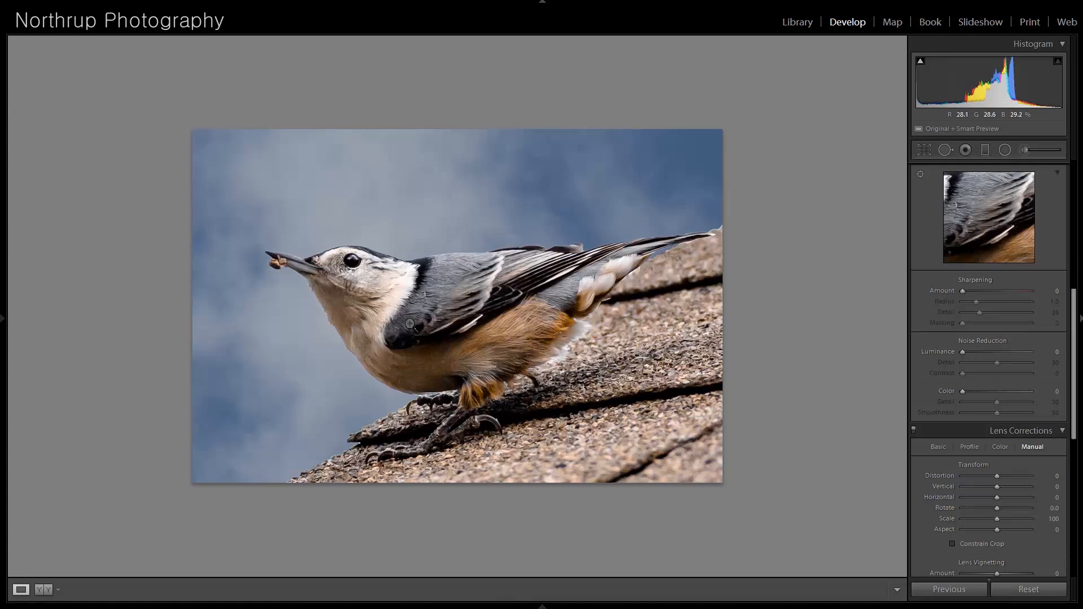
key(Right)
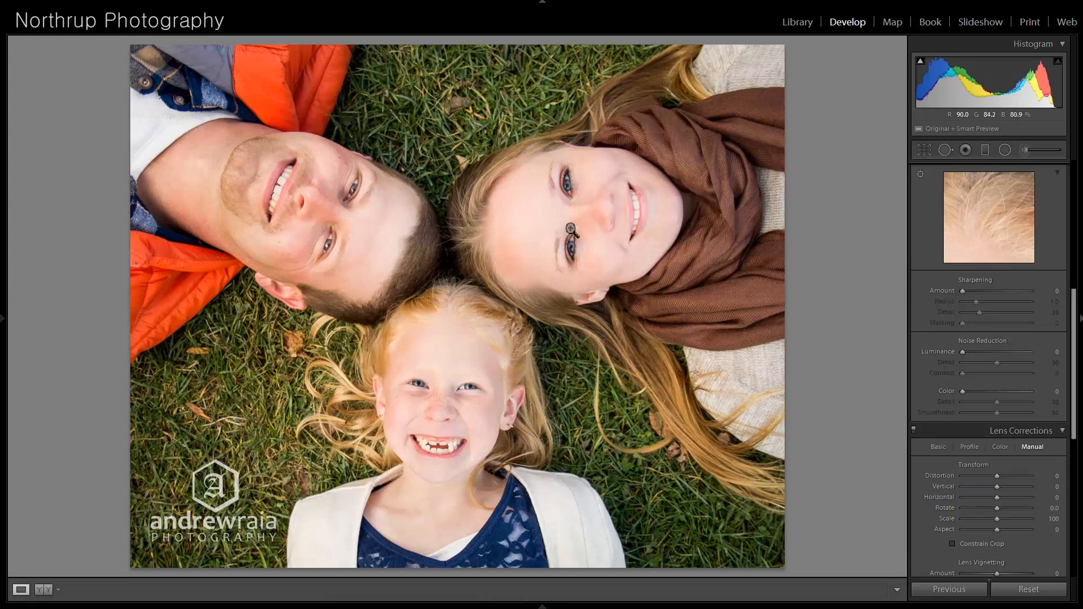
click(482, 398)
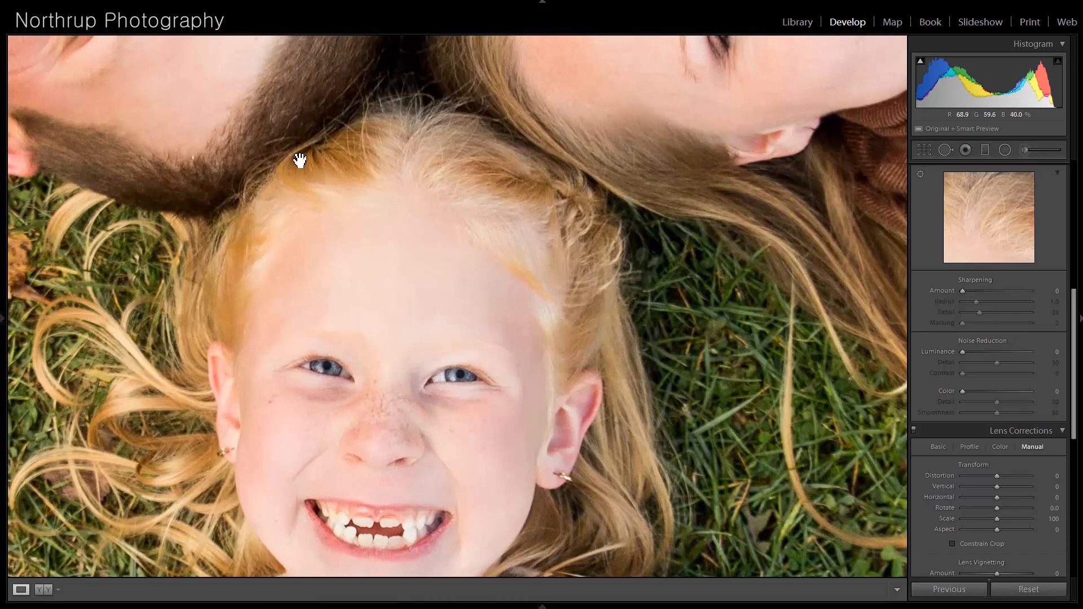
drag(274, 126, 474, 362)
drag(686, 360, 374, 265)
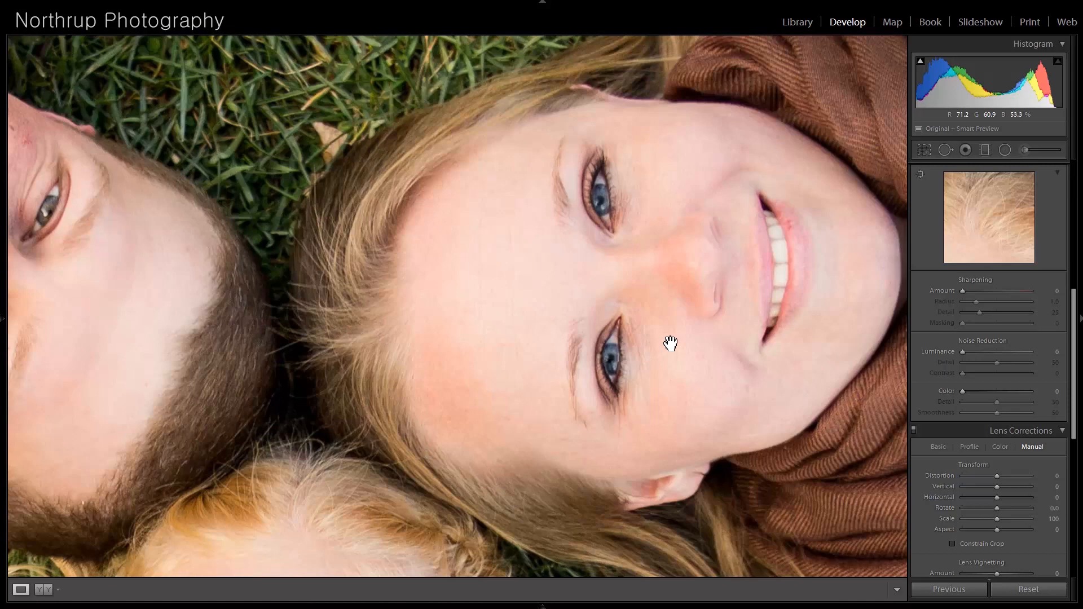
click(671, 339)
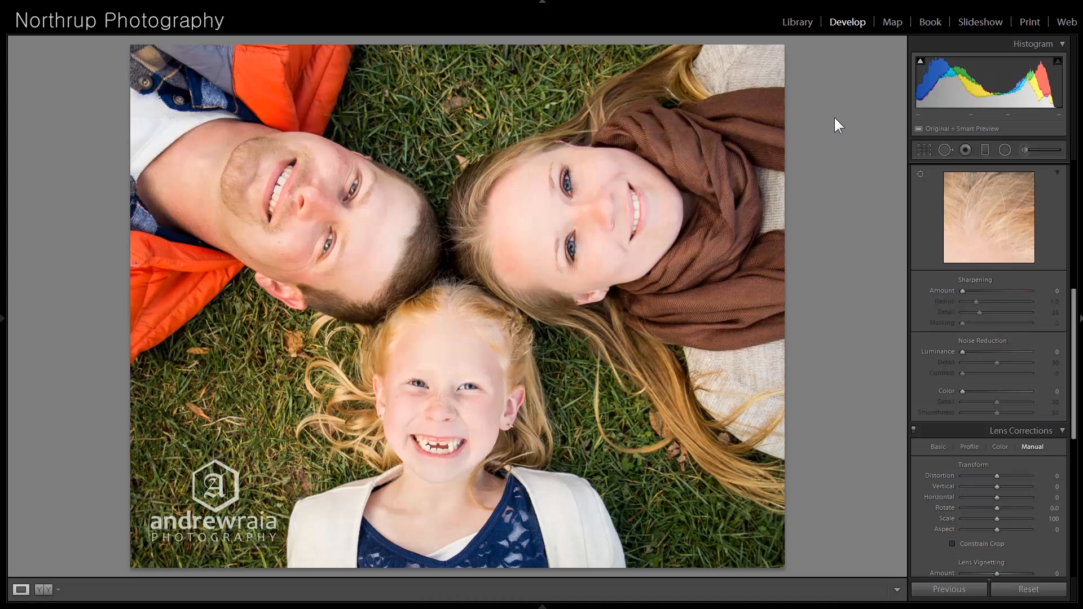
Try muting the reds in the family portrait with Red Hue +21, Saturation -62 and Luminance -15.
scroll(1010, 462, down, 10)
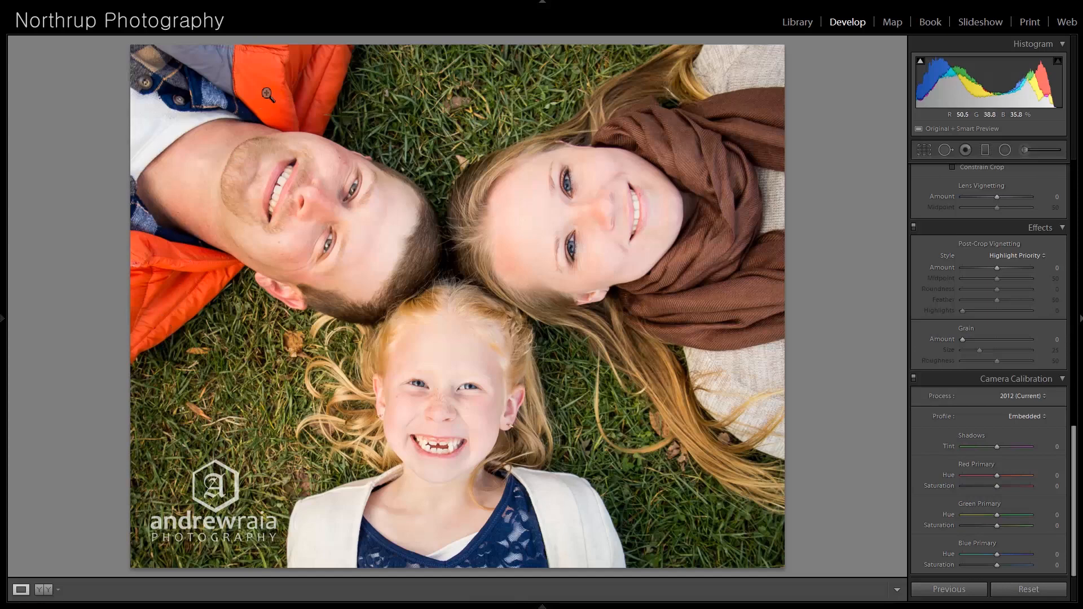
scroll(1047, 368, up, 8)
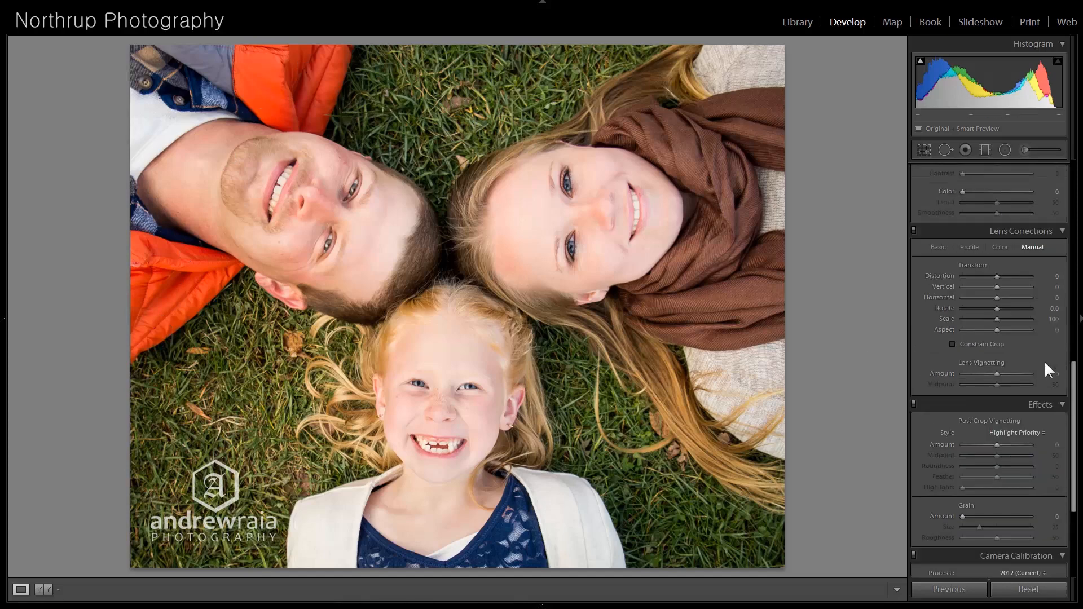
scroll(1048, 370, up, 4)
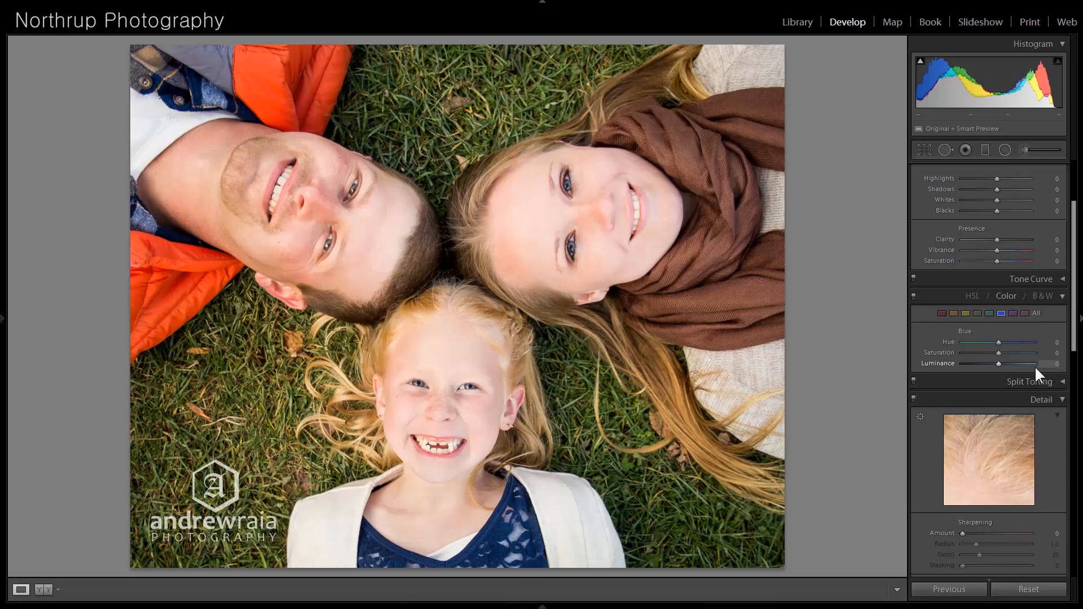
click(942, 313)
drag(998, 351, 982, 350)
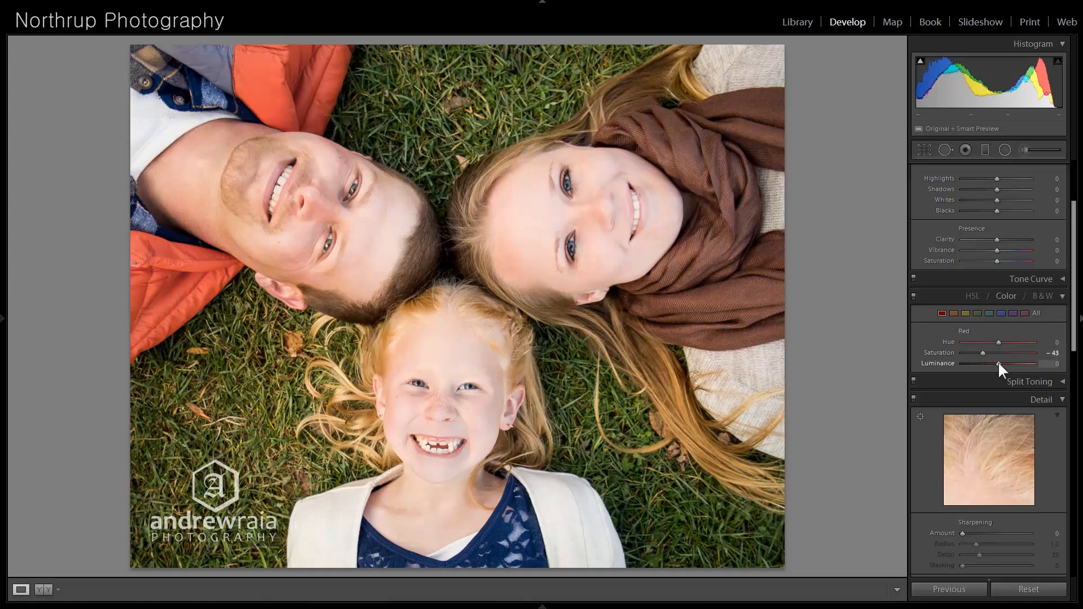
drag(993, 364, 993, 363)
drag(979, 354, 975, 354)
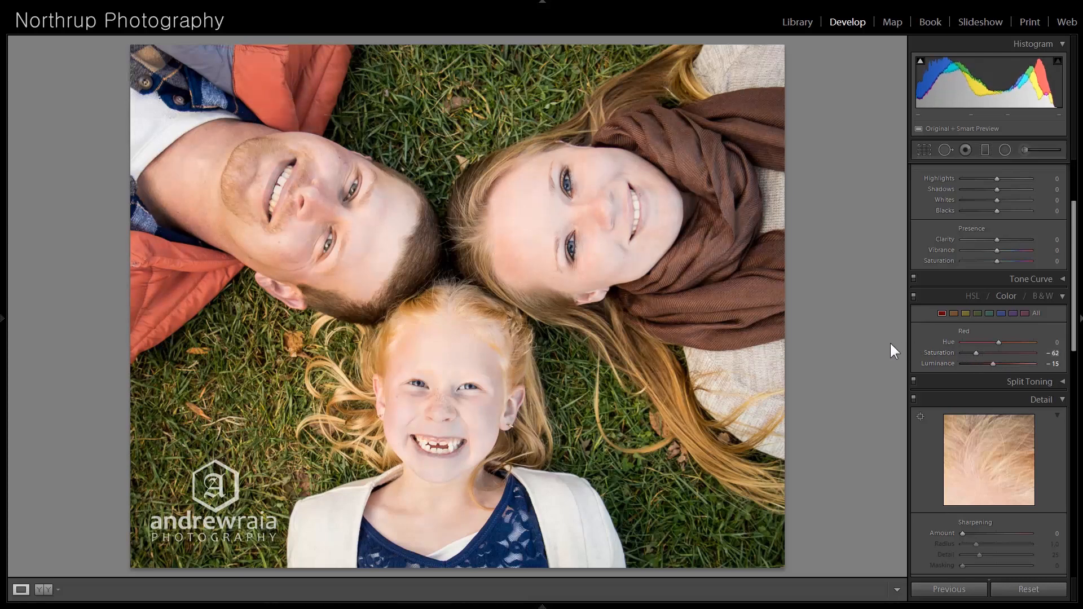
drag(997, 341, 1028, 348)
Compare the family portrait's imported and red-adjusted states in the history, leaving it on the import state.
mouse_move(2, 314)
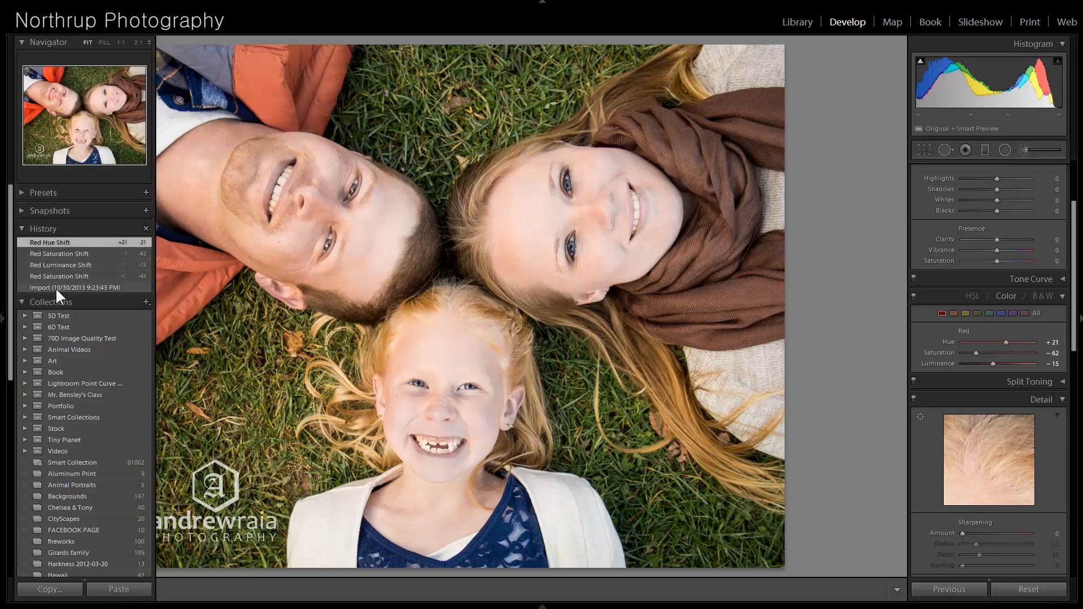
click(55, 287)
click(66, 243)
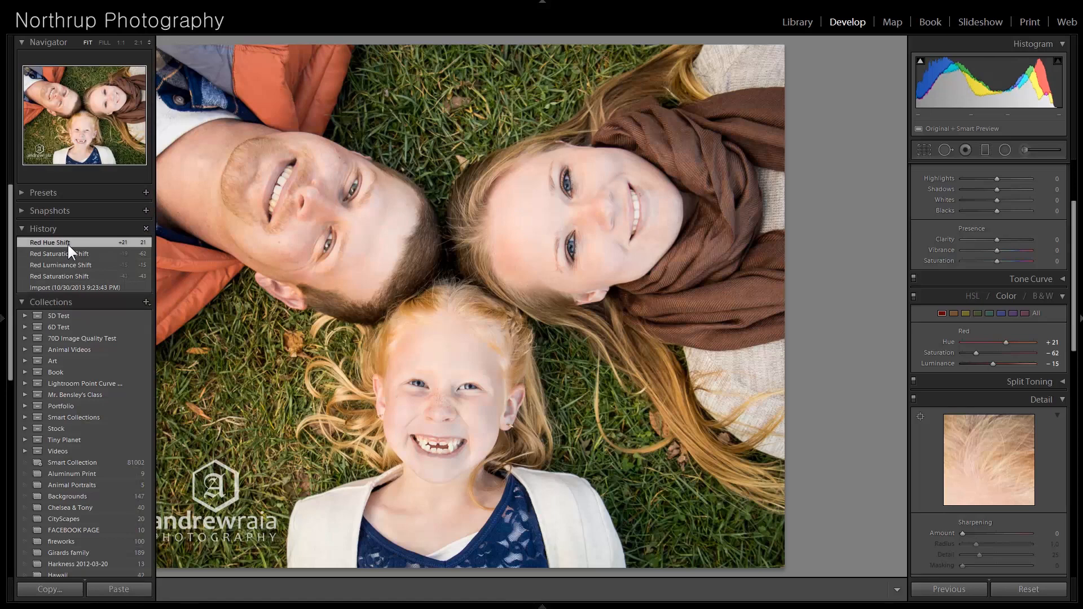
click(79, 287)
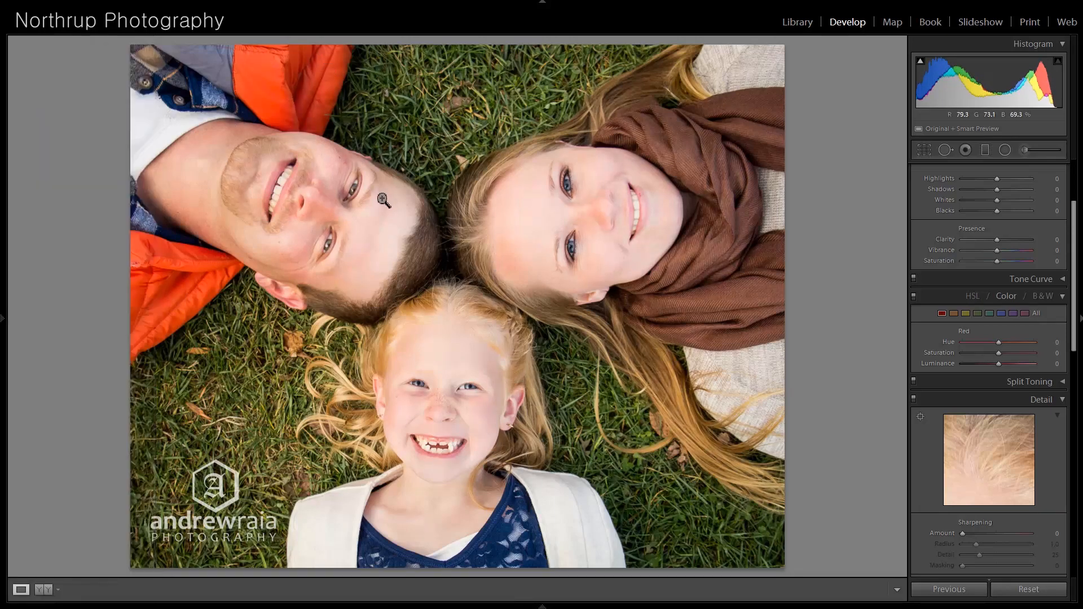
Examine the man's face and skin in the family portrait at 1:1.
click(417, 370)
drag(276, 147, 435, 380)
drag(479, 198, 561, 354)
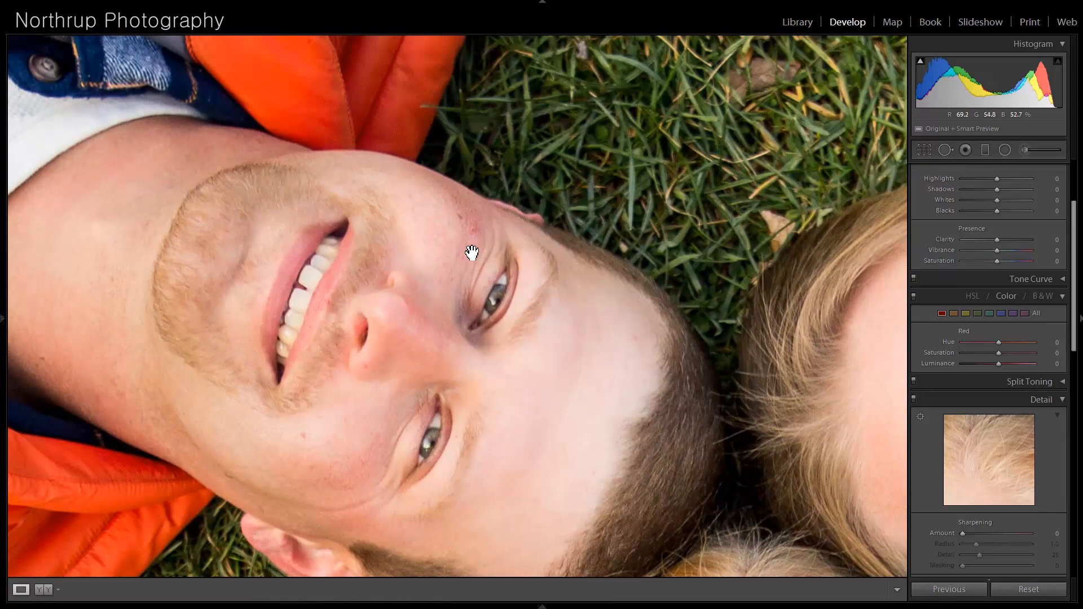
click(455, 371)
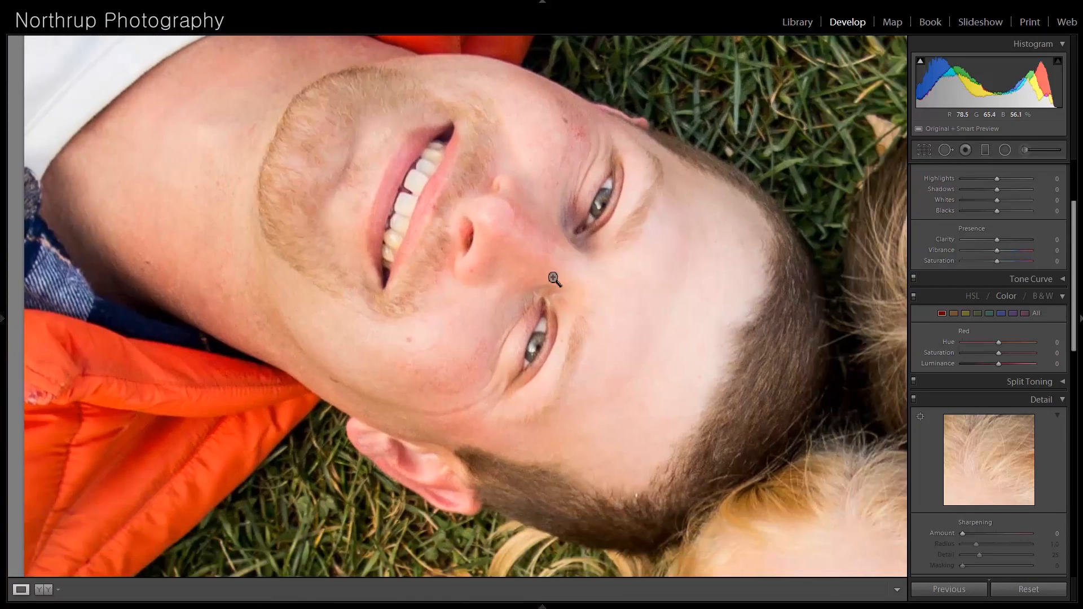
Open the locomotive photo and crop it at the As Shot aspect, trimming the sky, the right-hand side and the foreground gravel.
key(Right)
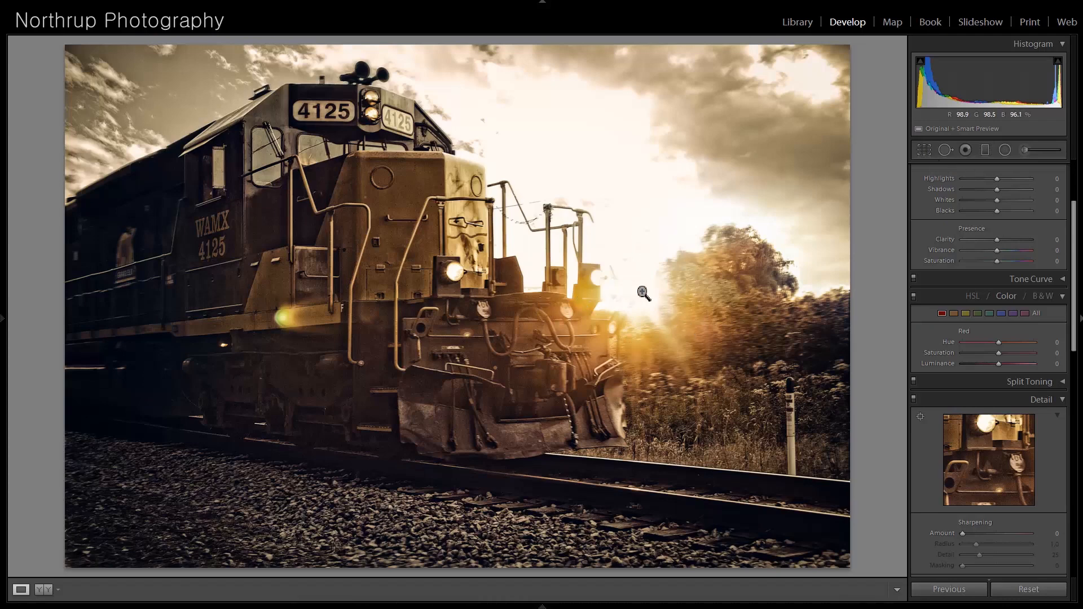
click(927, 147)
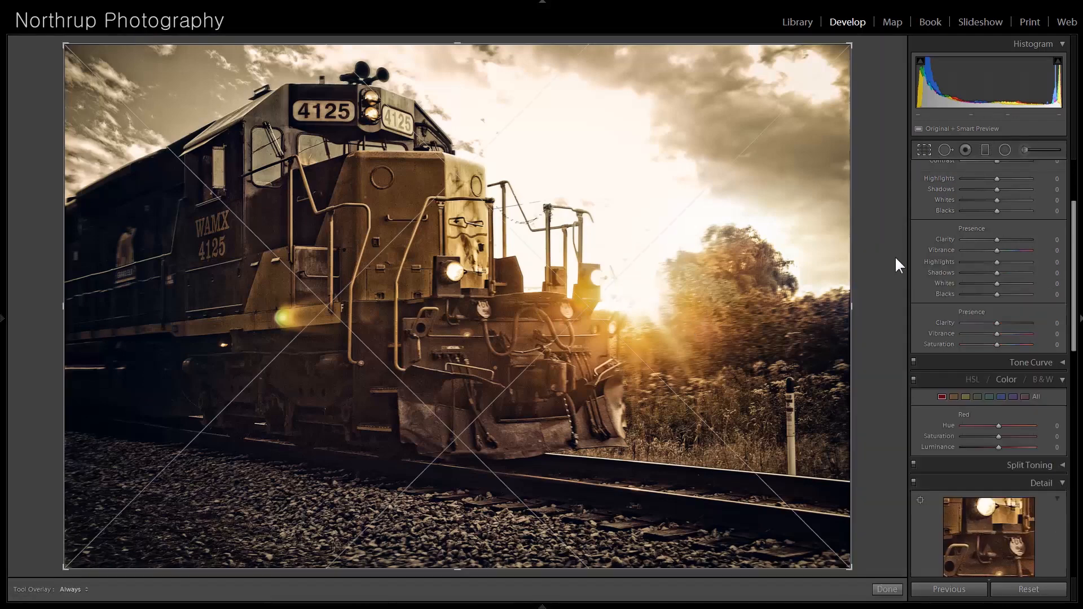
drag(851, 578, 811, 554)
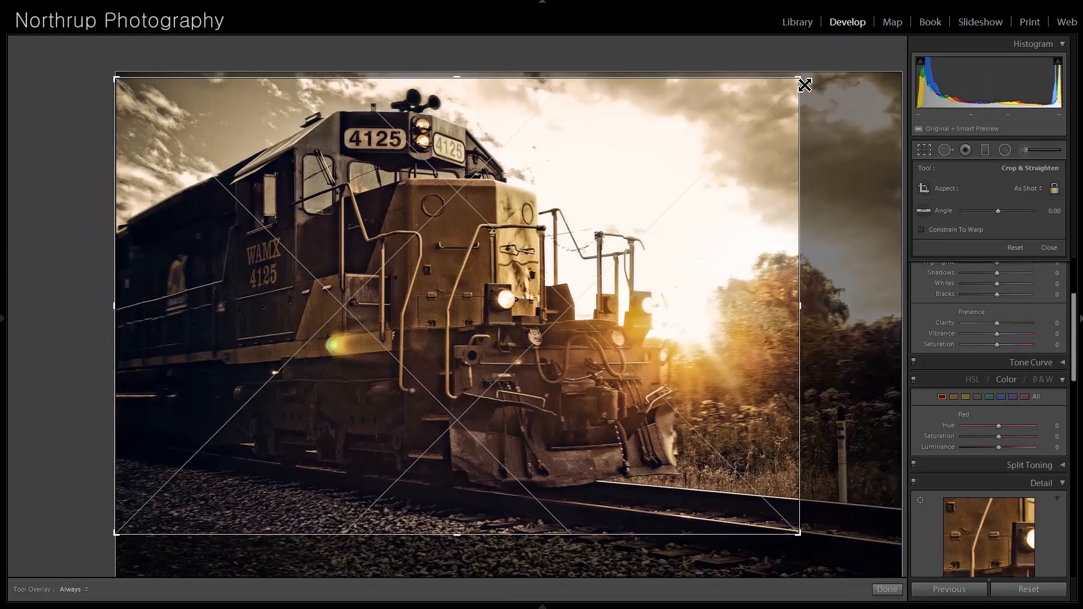
key(Return)
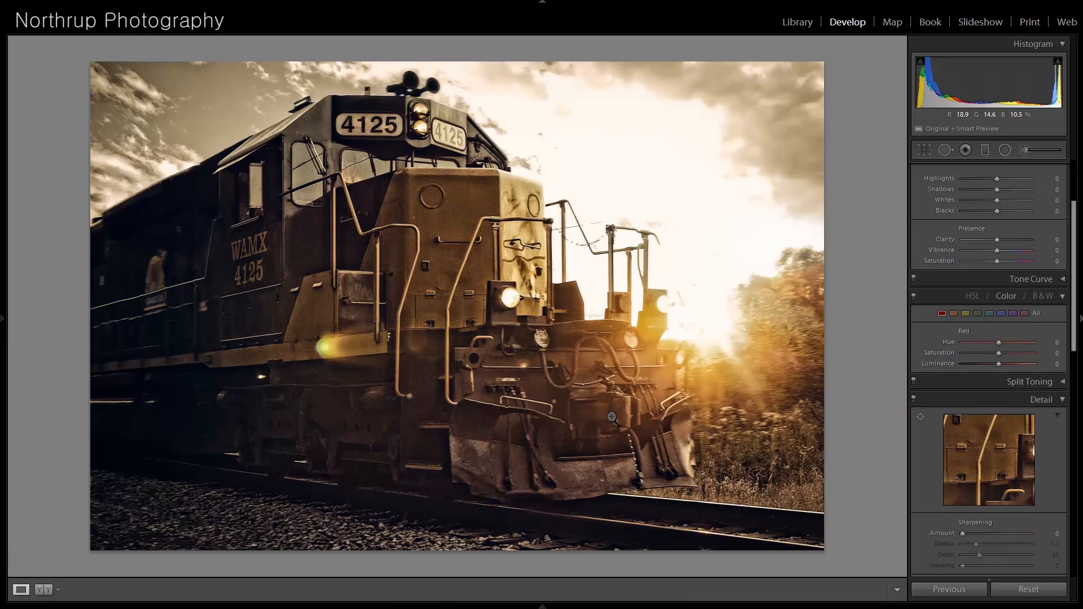
Open the portrait of the dark-haired girl, examine her eyes and skin at 1:1, and return to the full view.
key(Right)
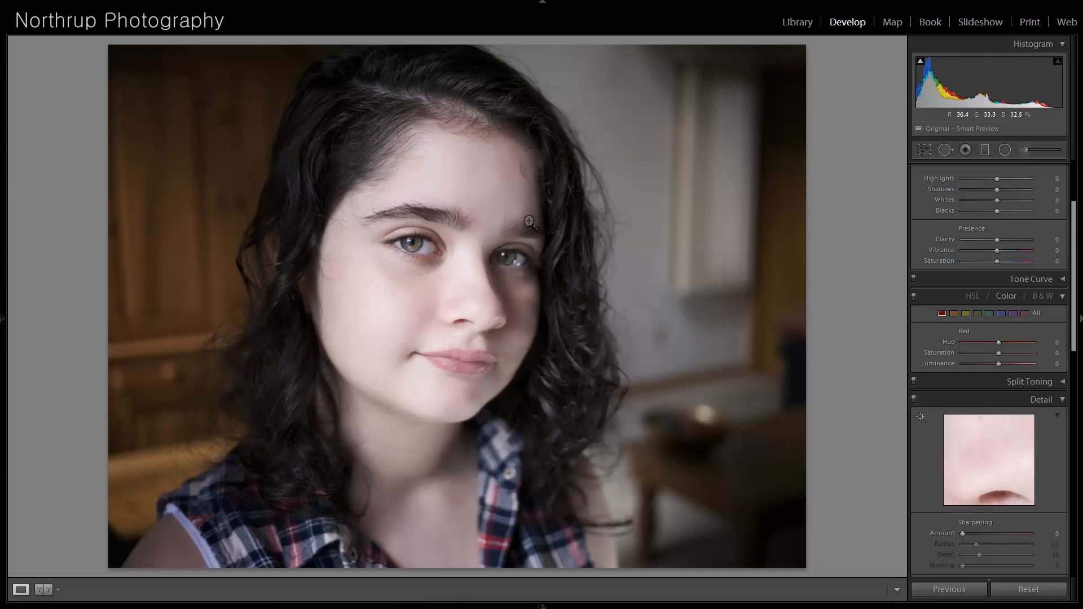
click(386, 248)
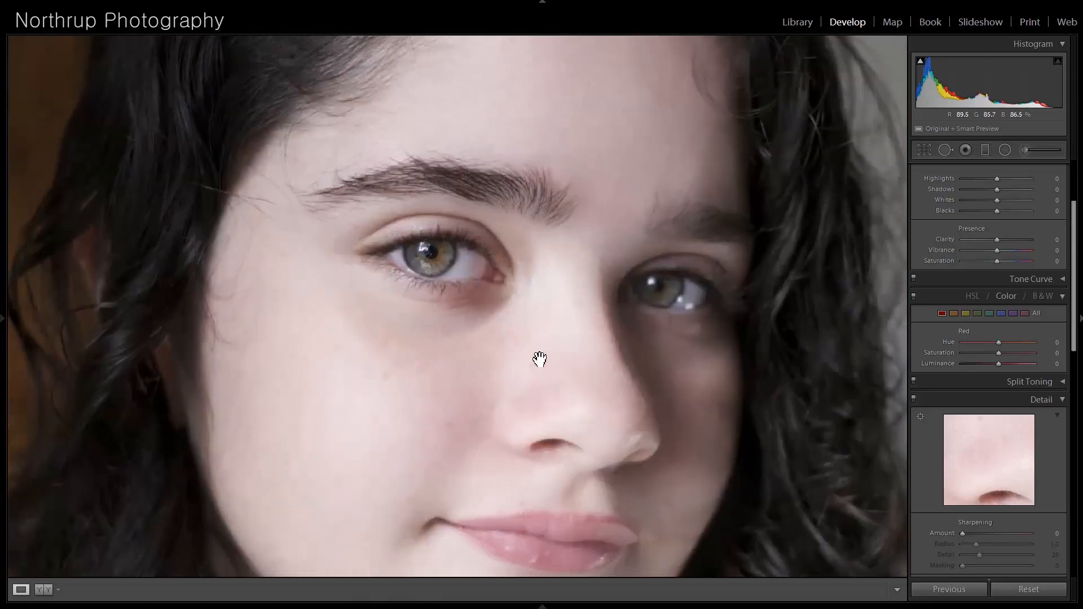
click(424, 271)
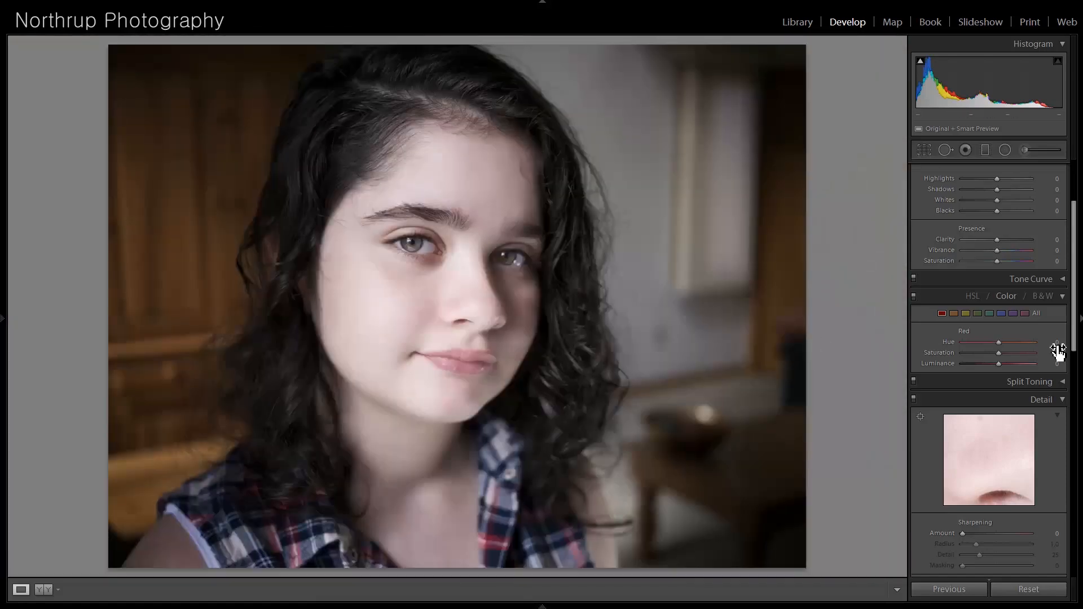
Convert the portrait to black and white and compare it with the imported color state through the edit history.
key(v)
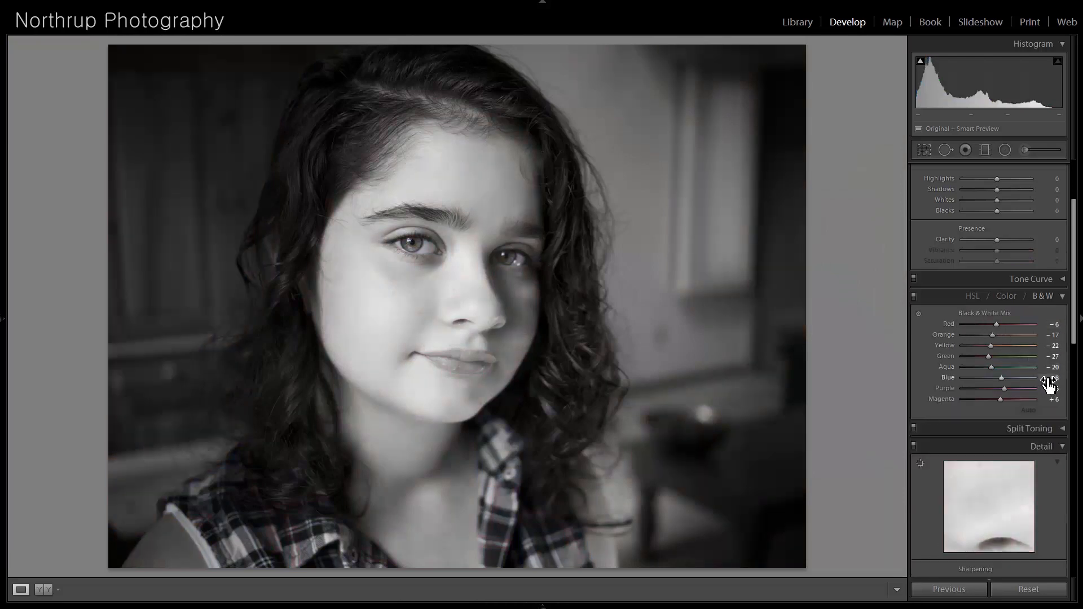
mouse_move(5, 343)
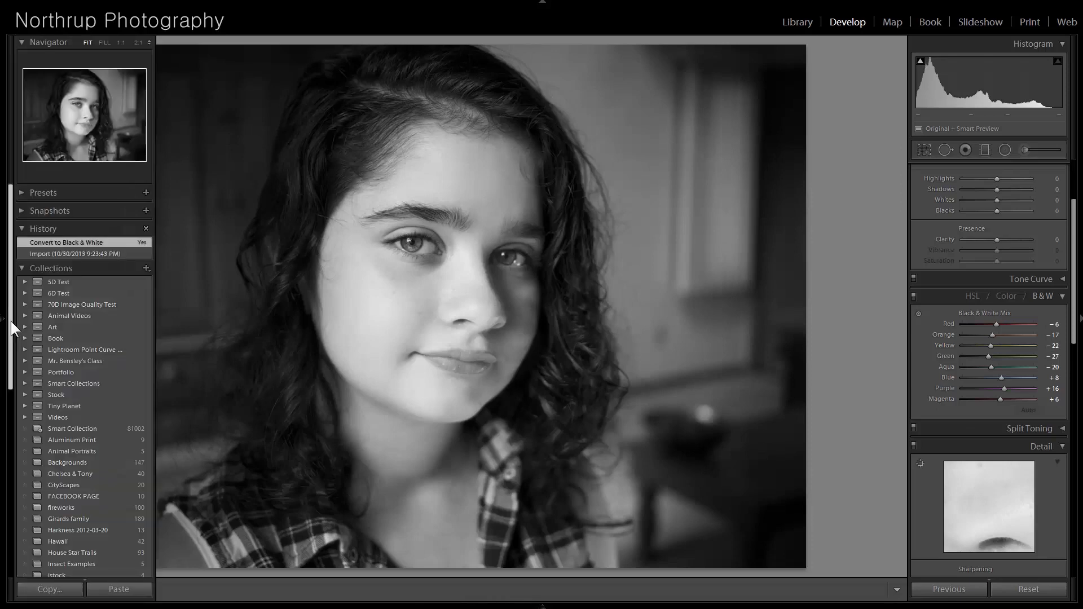
click(47, 253)
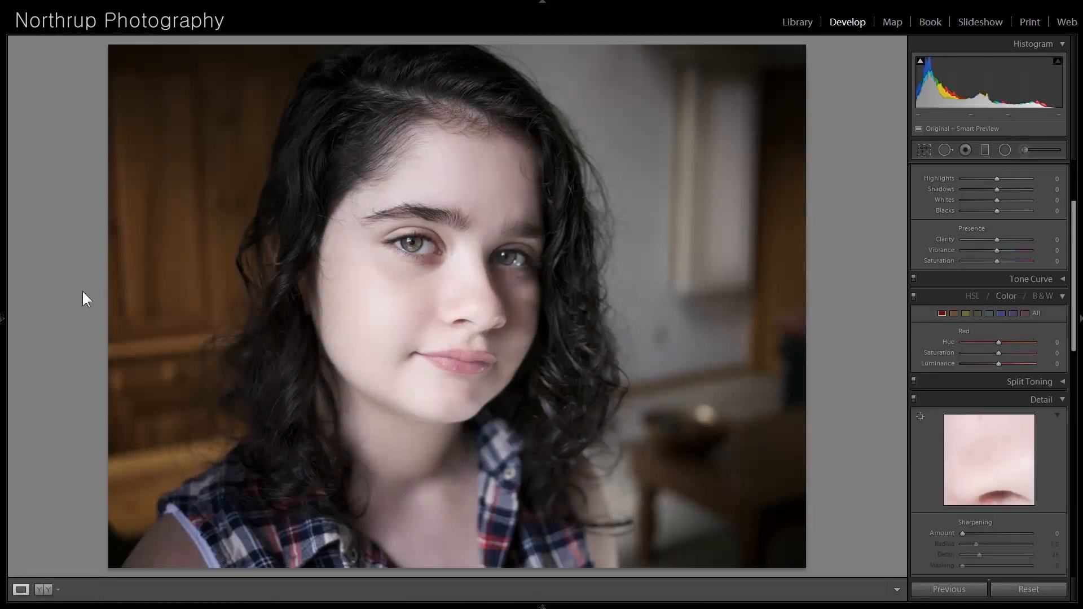
mouse_move(2, 325)
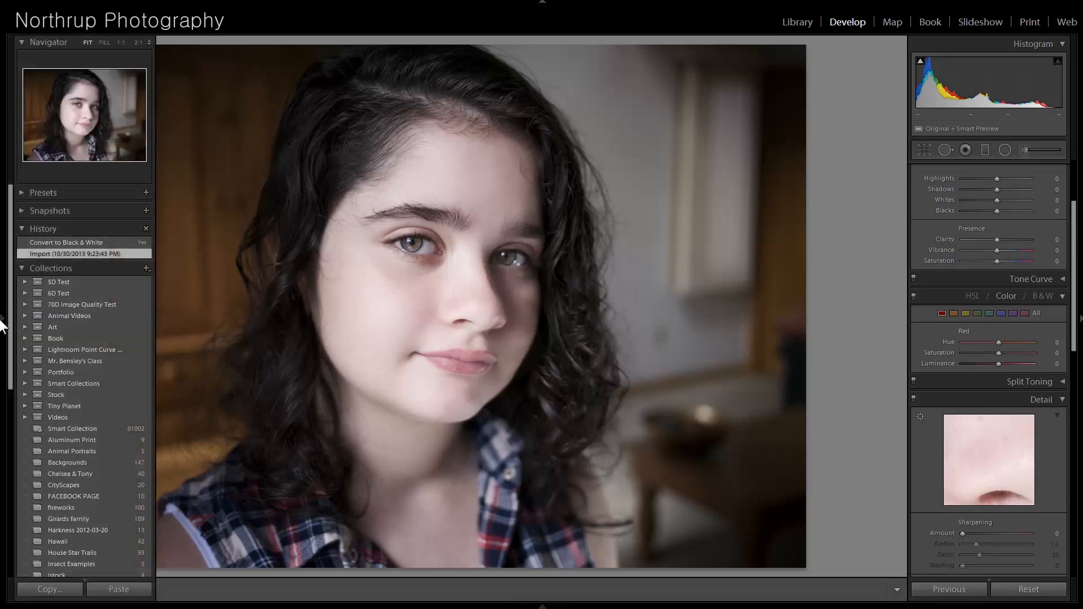
click(56, 243)
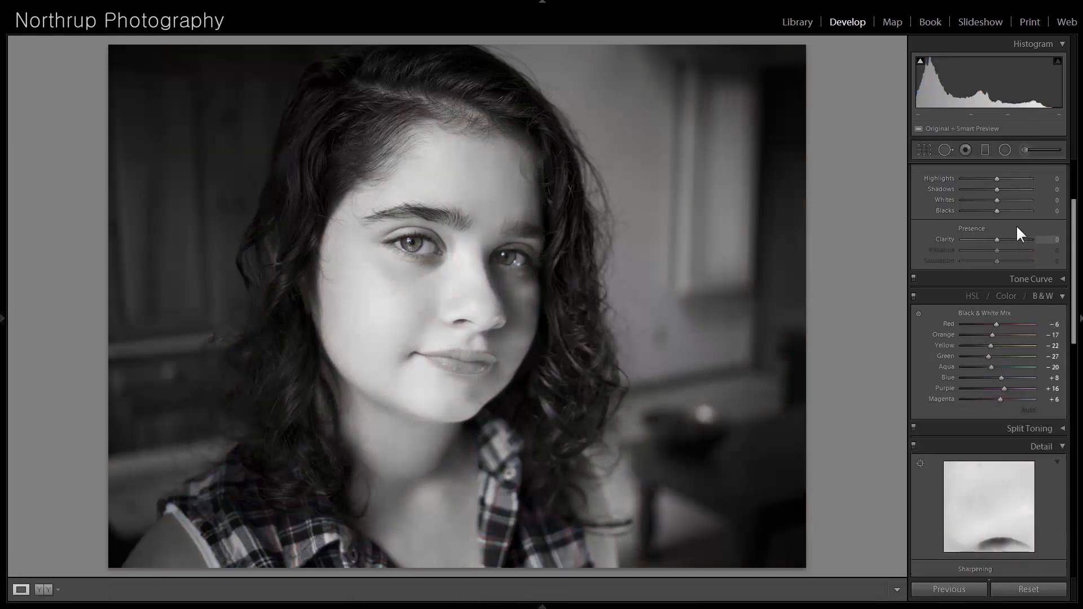
Set the black-and-white portrait's Exposure to +0.29 and its Highlights to -9.
scroll(1046, 265, up, 3)
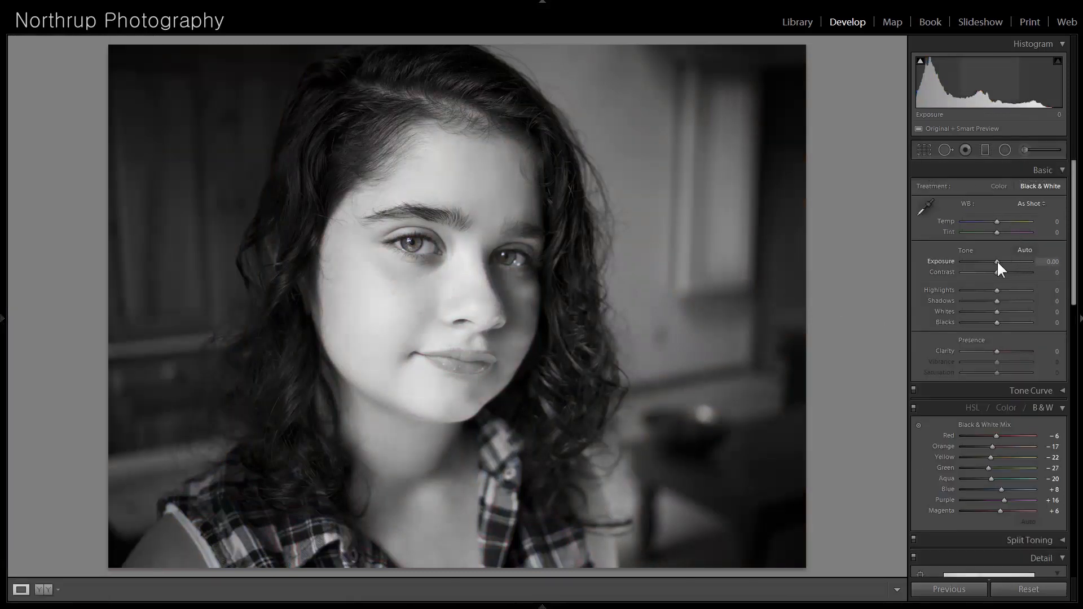
drag(996, 261, 998, 262)
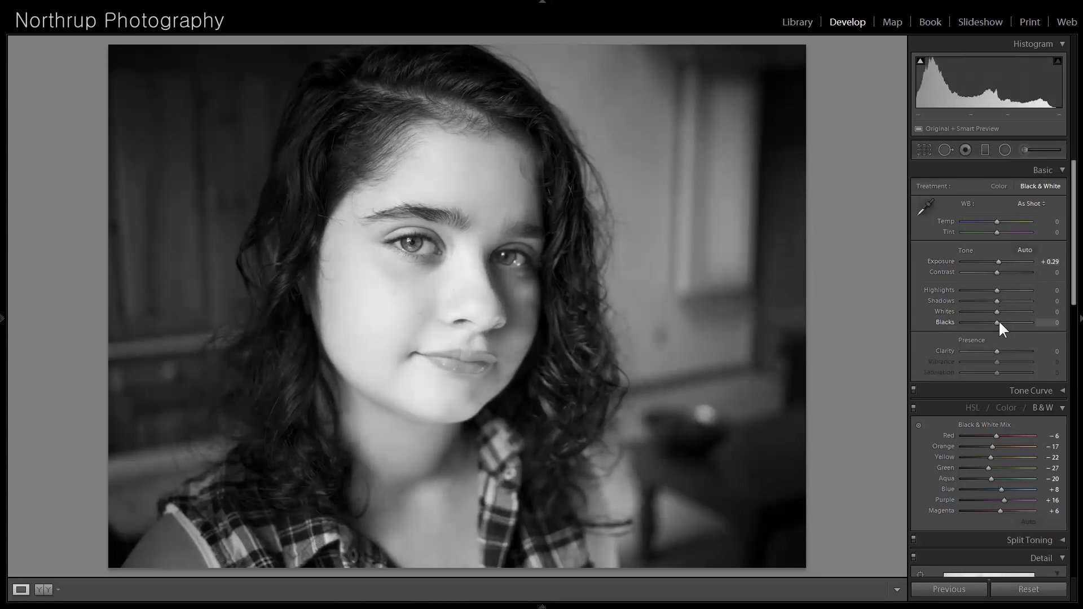
mouse_move(998, 289)
mouse_down()
mouse_move(984, 290)
mouse_move(994, 295)
mouse_up()
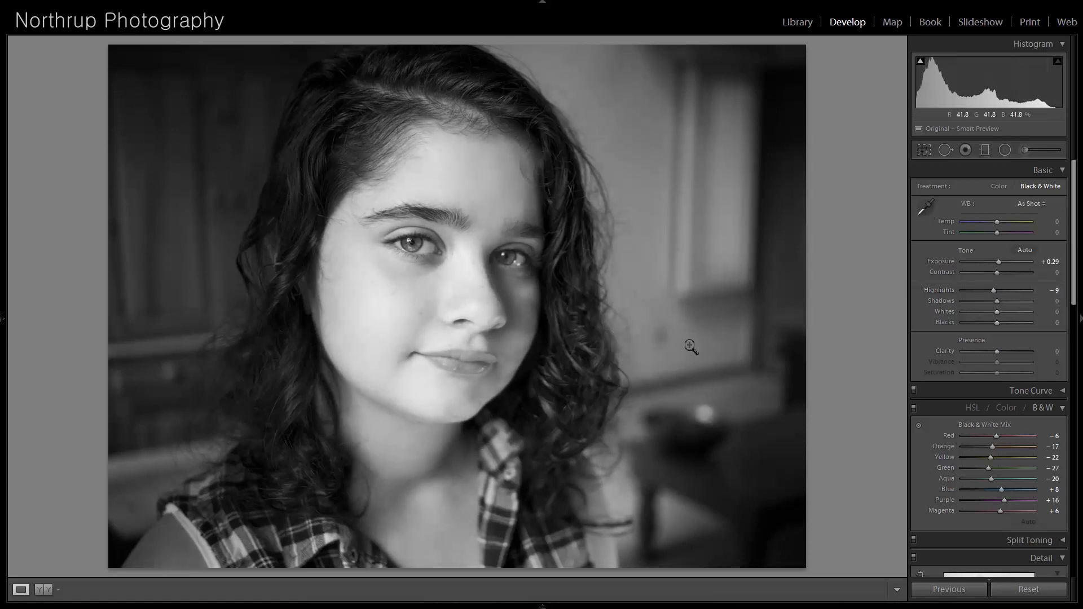
Heal the spot on the background wall beside the girl's hair with the Spot Removal tool at size 78.
click(946, 148)
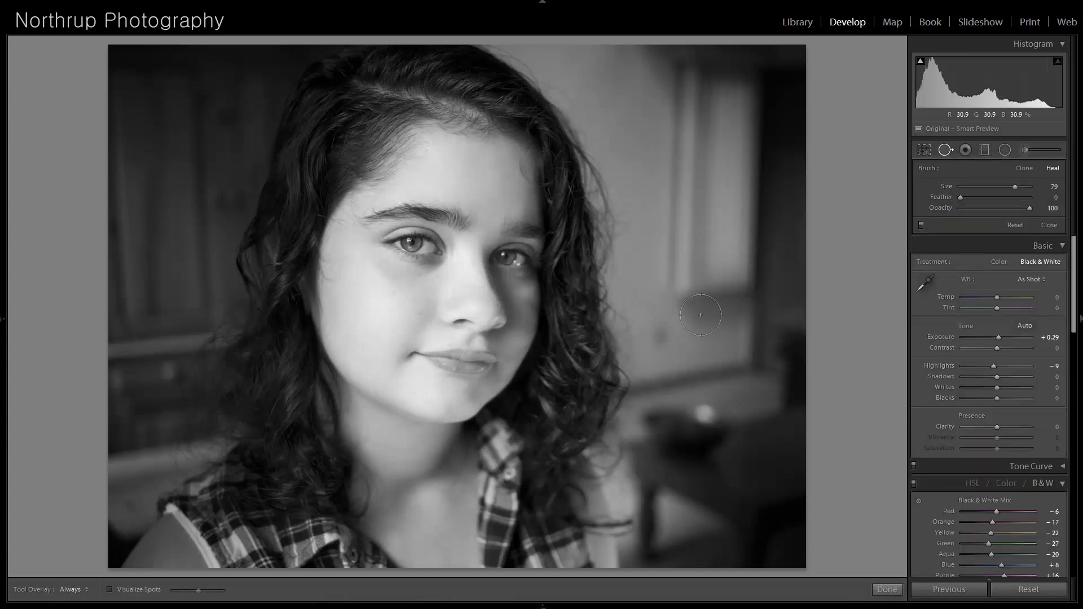
click(661, 336)
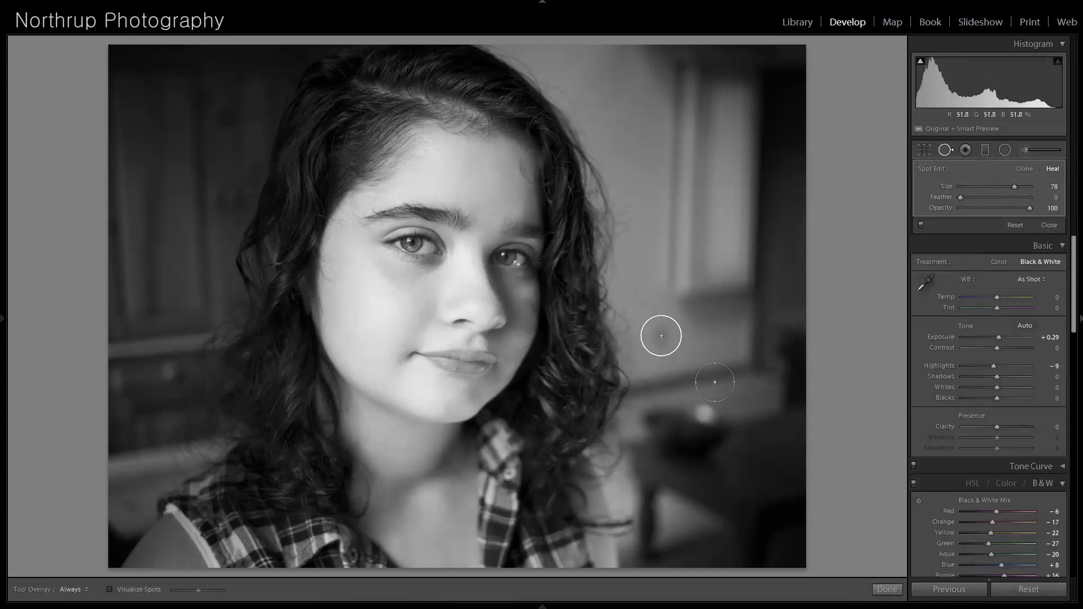
click(1049, 225)
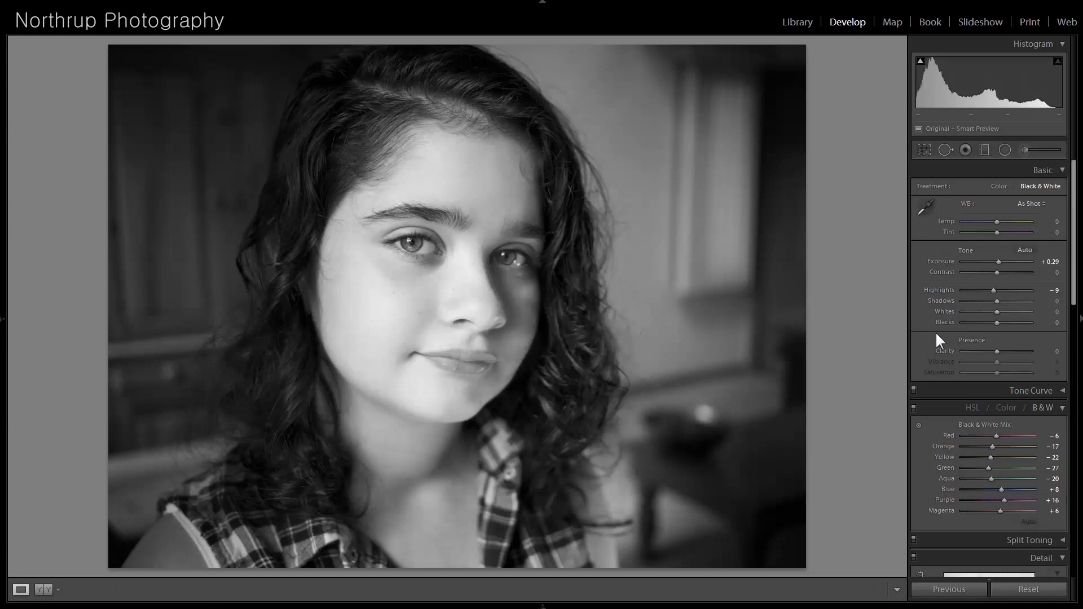
Go to the sleeping baby photo, try the black-and-white treatment on it and return it to color.
key(Right)
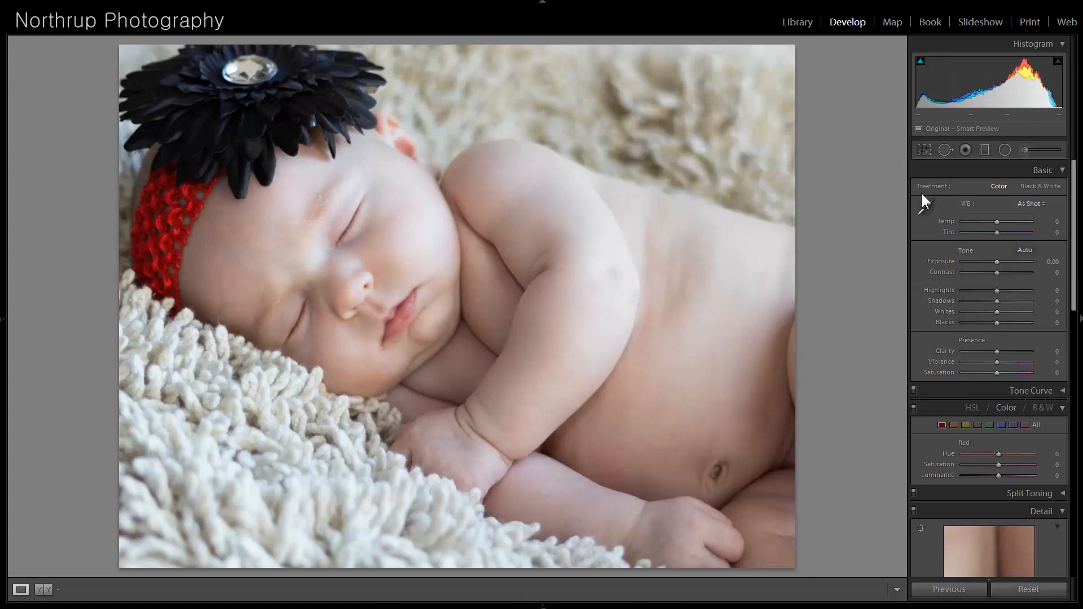
click(1047, 406)
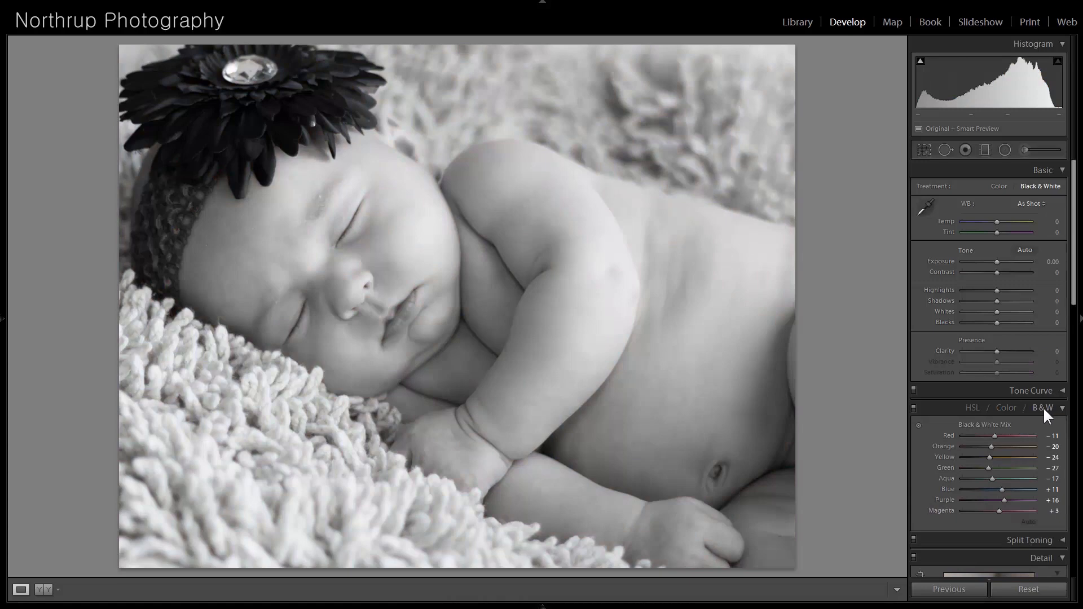
click(1008, 408)
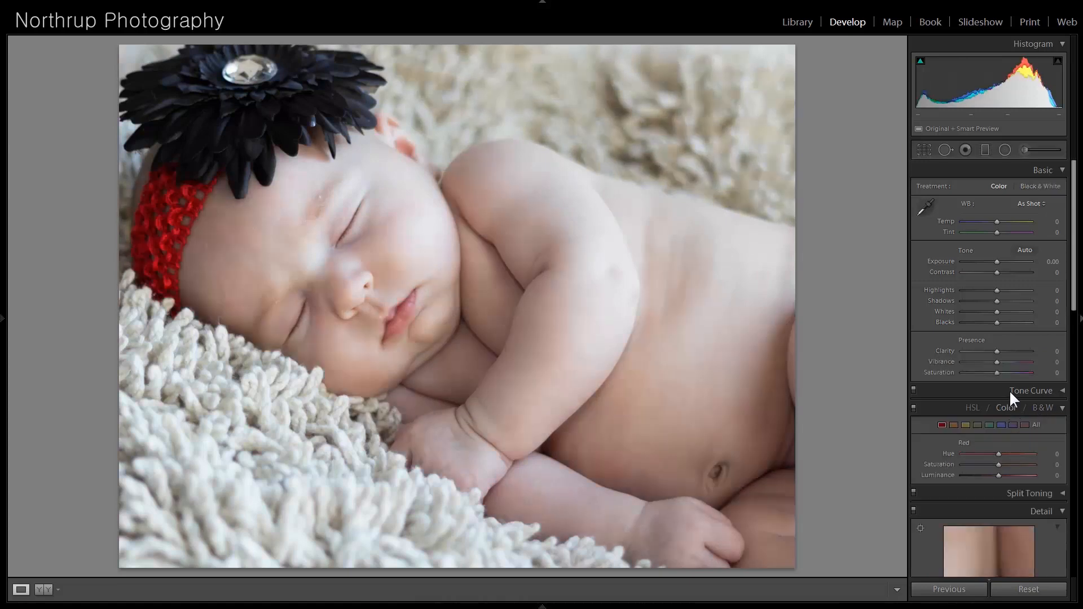
Browse the Free Presets, try SchwinnBreeze 2 and Rocky Mountain High 2 on the baby photo, and undo both.
mouse_move(3, 324)
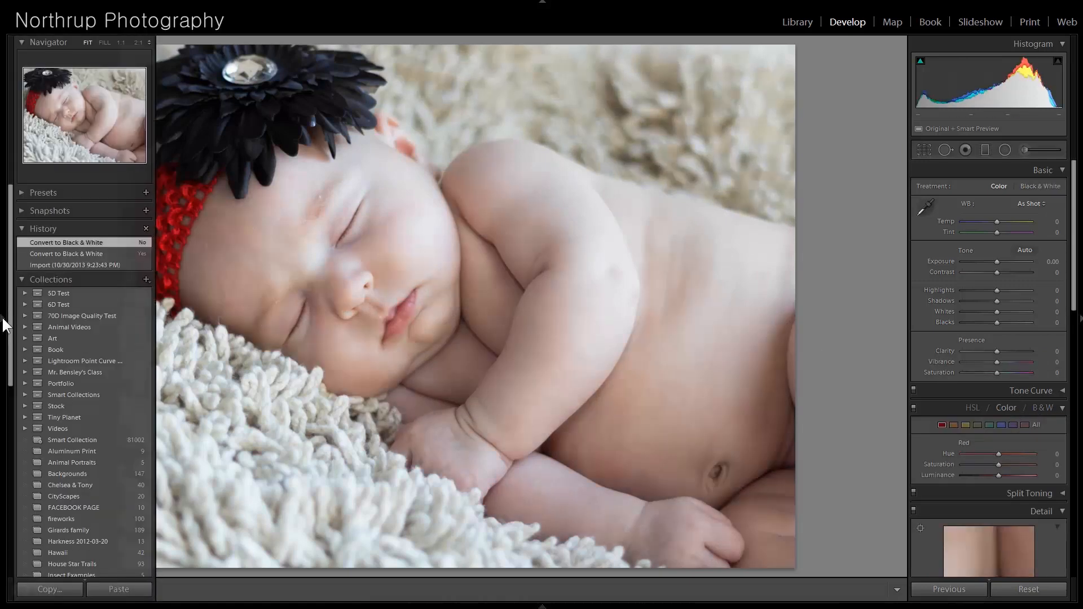
click(19, 192)
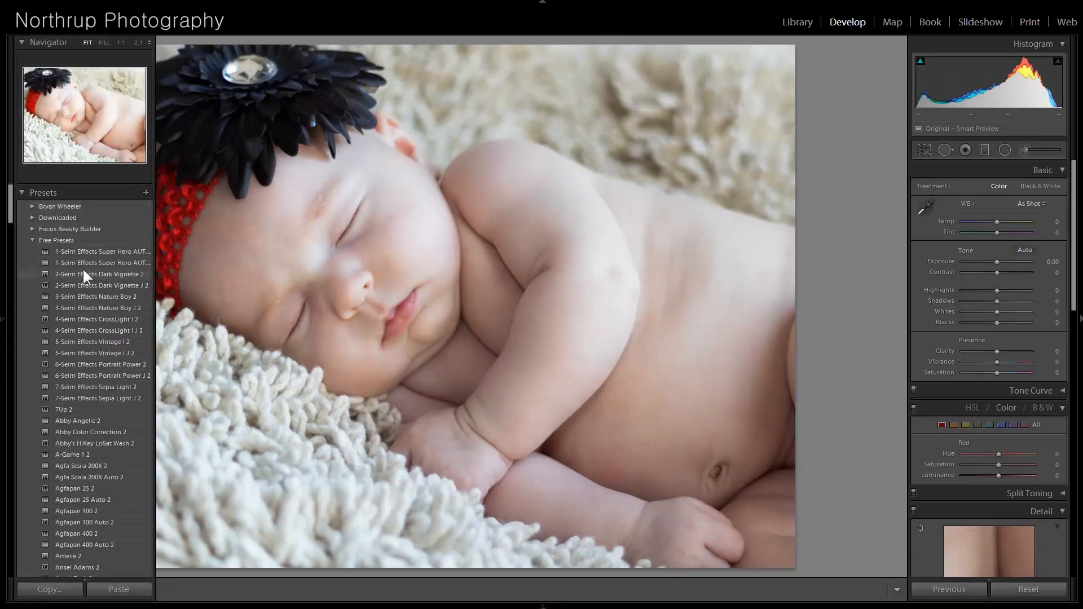
scroll(99, 455, down, 10)
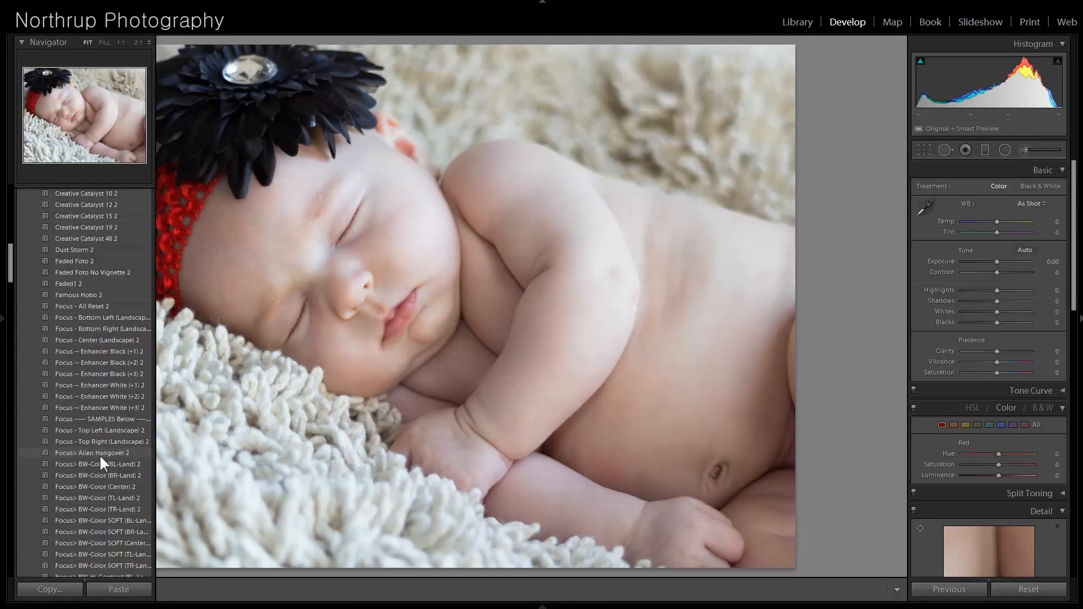
scroll(100, 456, down, 10)
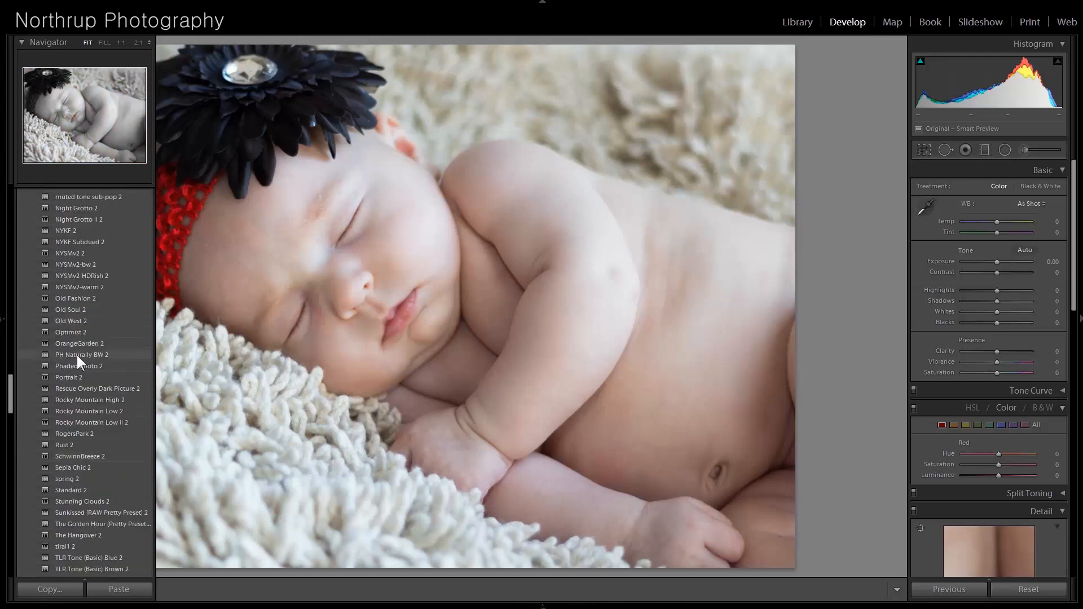
click(98, 455)
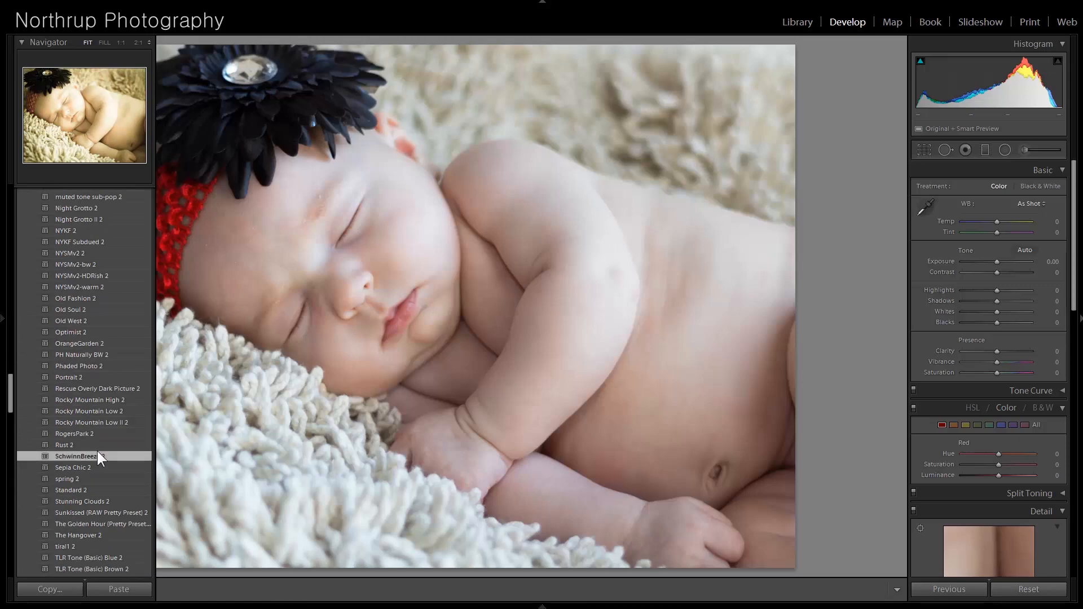
click(89, 399)
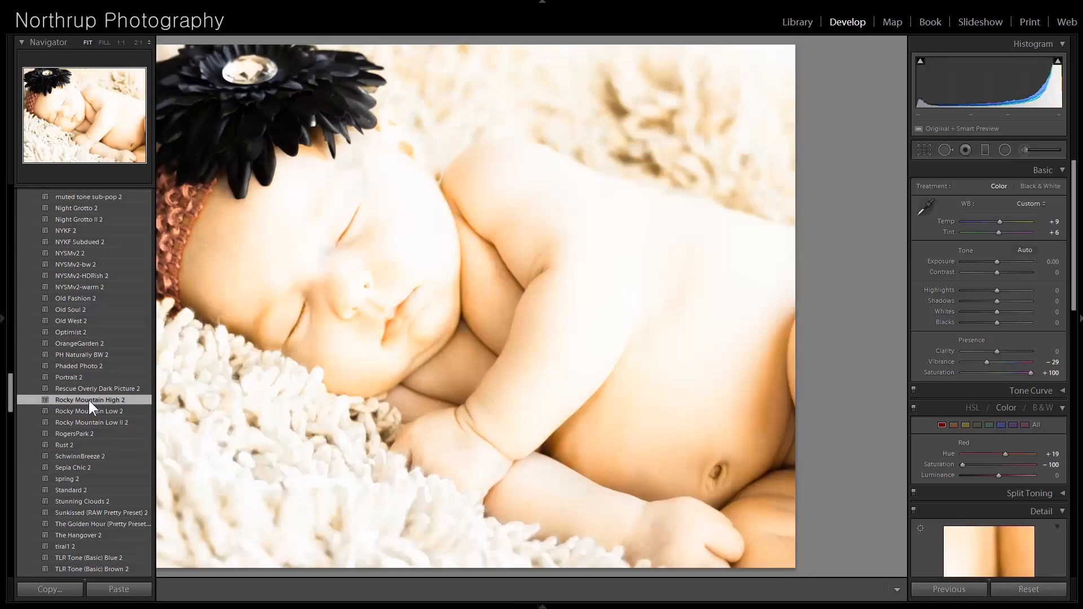
key(ctrl+z)
key(ctrl+z)
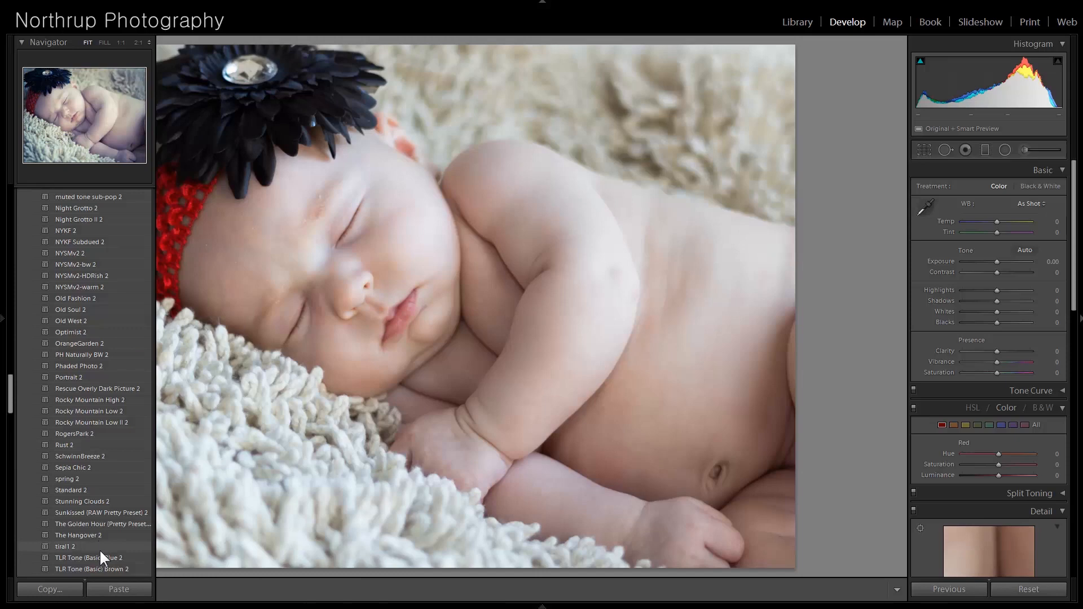
Try the TLR Tone (Traditional) Cyanotype 2 preset on the baby photo and undo it.
scroll(102, 525, down, 10)
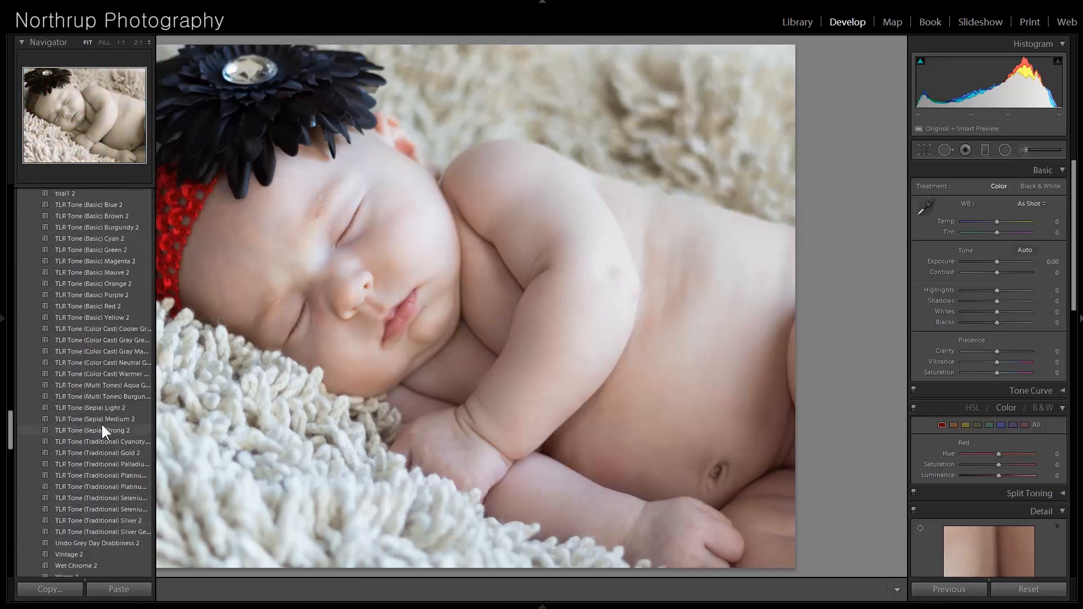
click(103, 441)
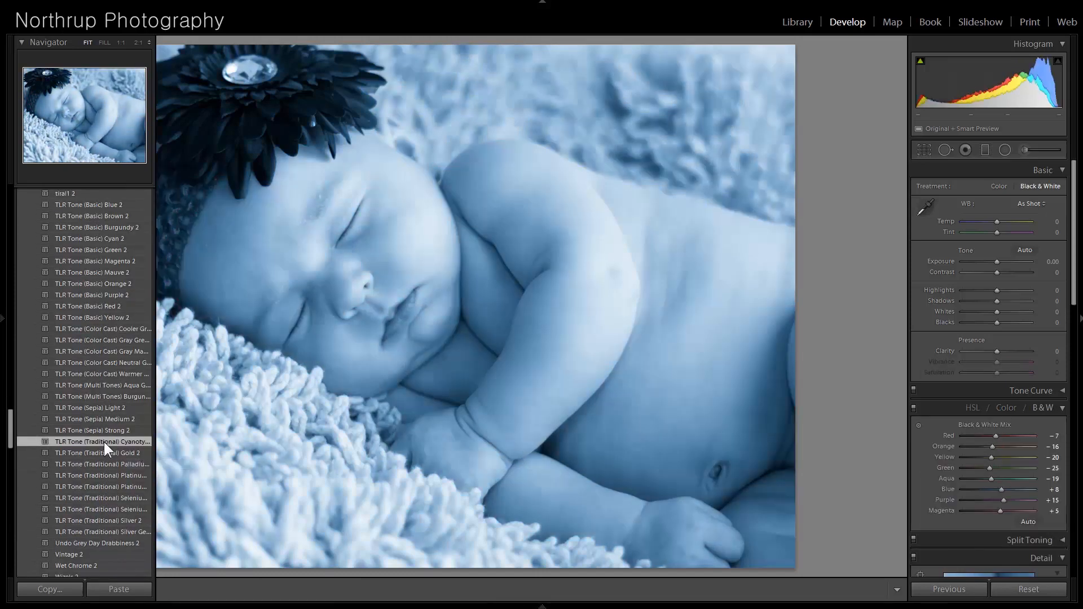
key(ctrl+z)
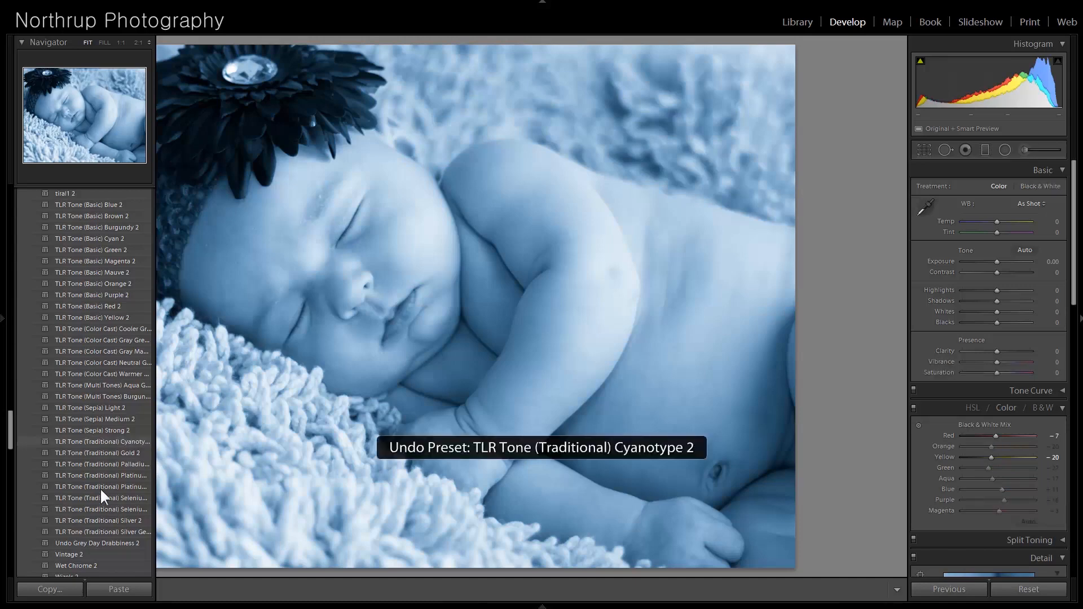
Try the Vintage 2 preset and the TLR Tone (Traditional) Silver Gelatin 2 preset on the baby photo.
scroll(100, 510, down, 7)
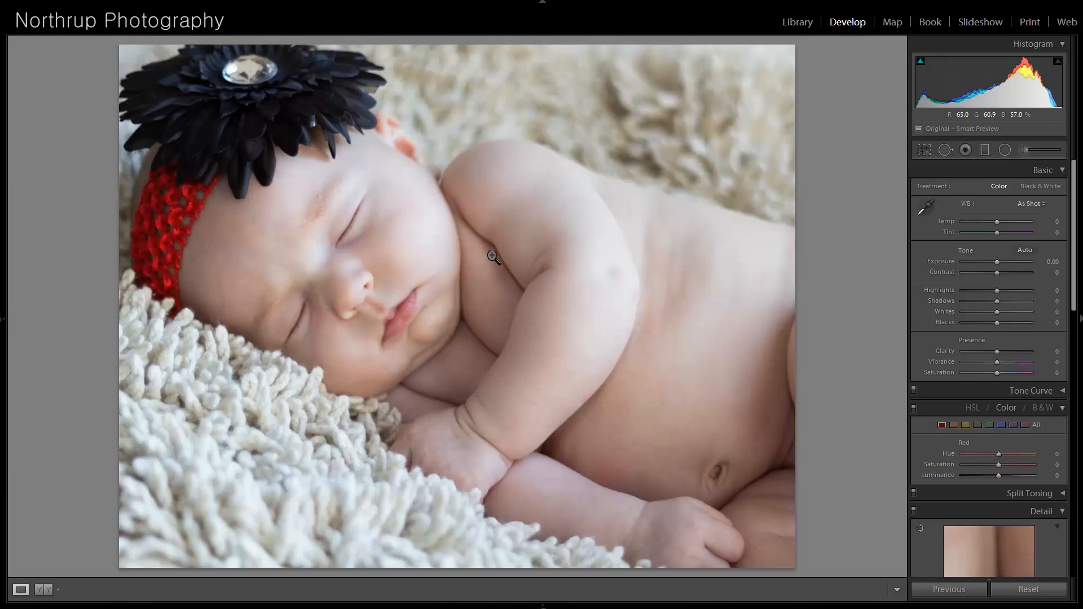
mouse_move(5, 320)
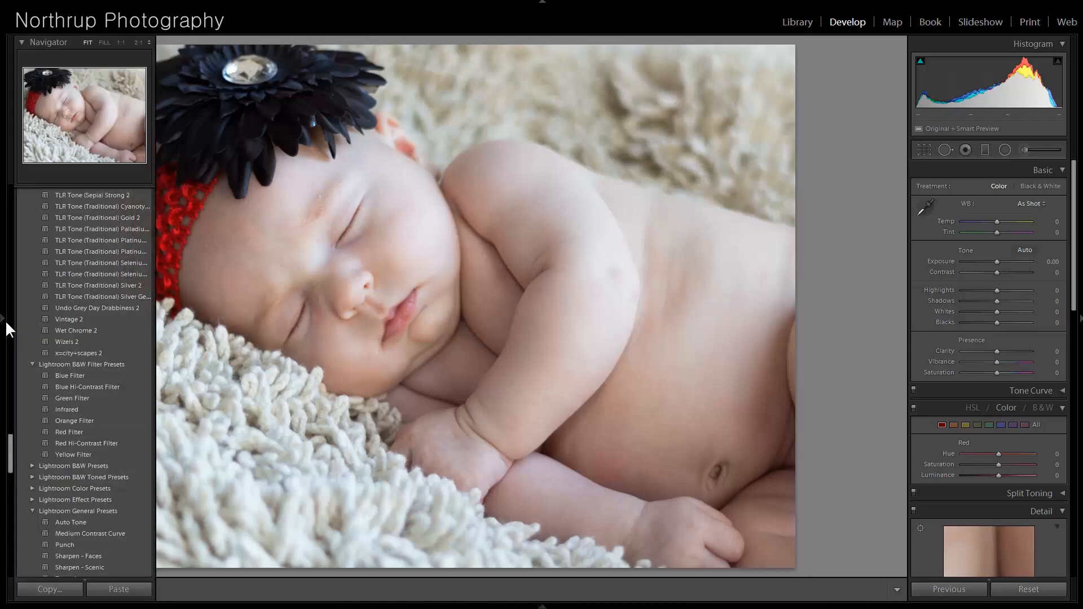
click(80, 320)
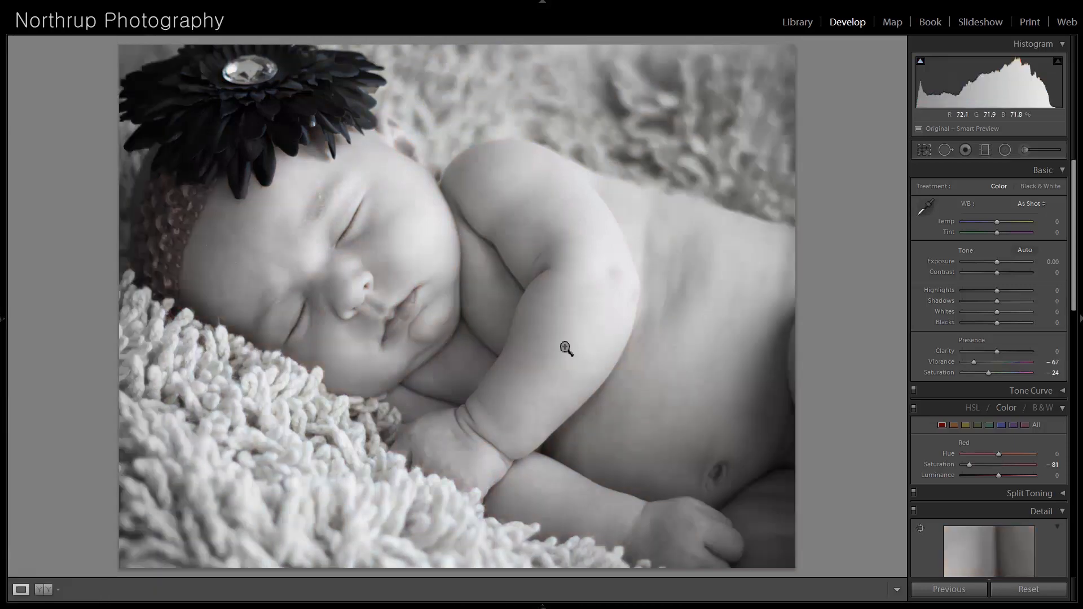
mouse_move(8, 319)
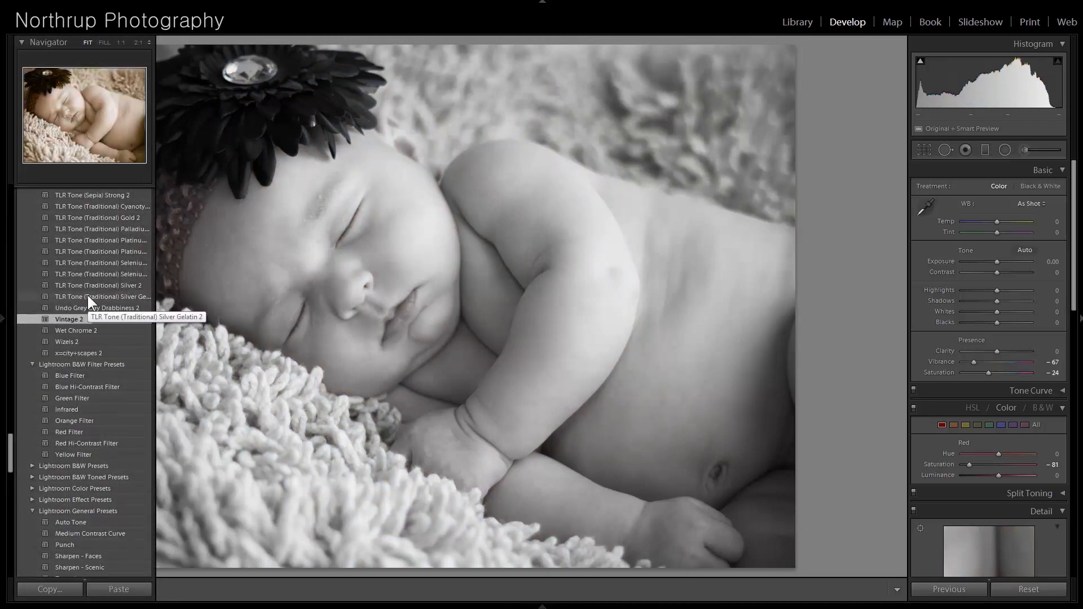
click(88, 295)
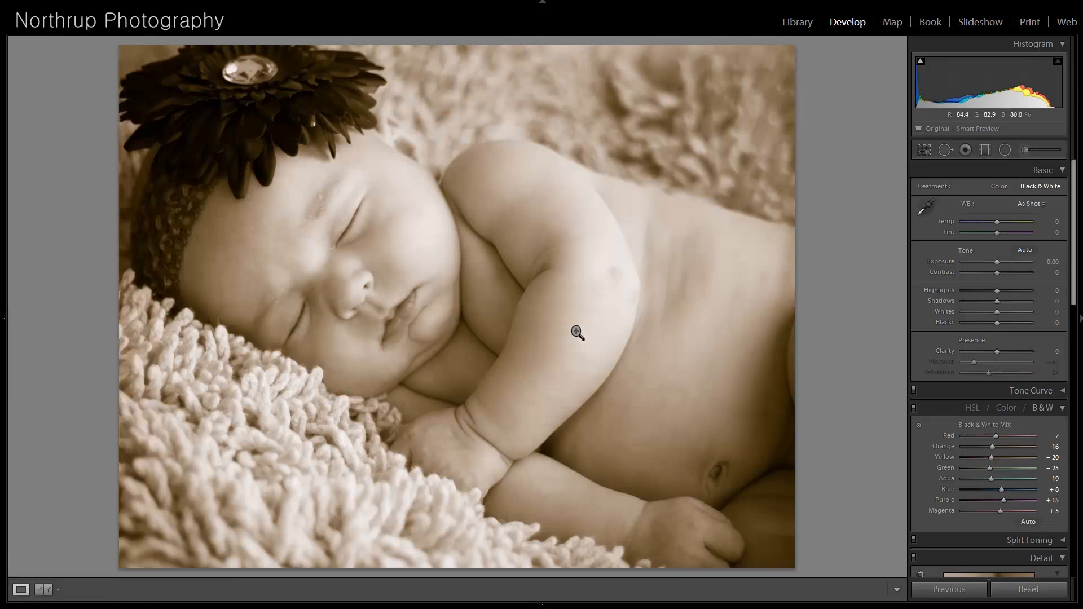
Apply the x=city+scapes 2 preset to the baby photo.
mouse_move(2, 319)
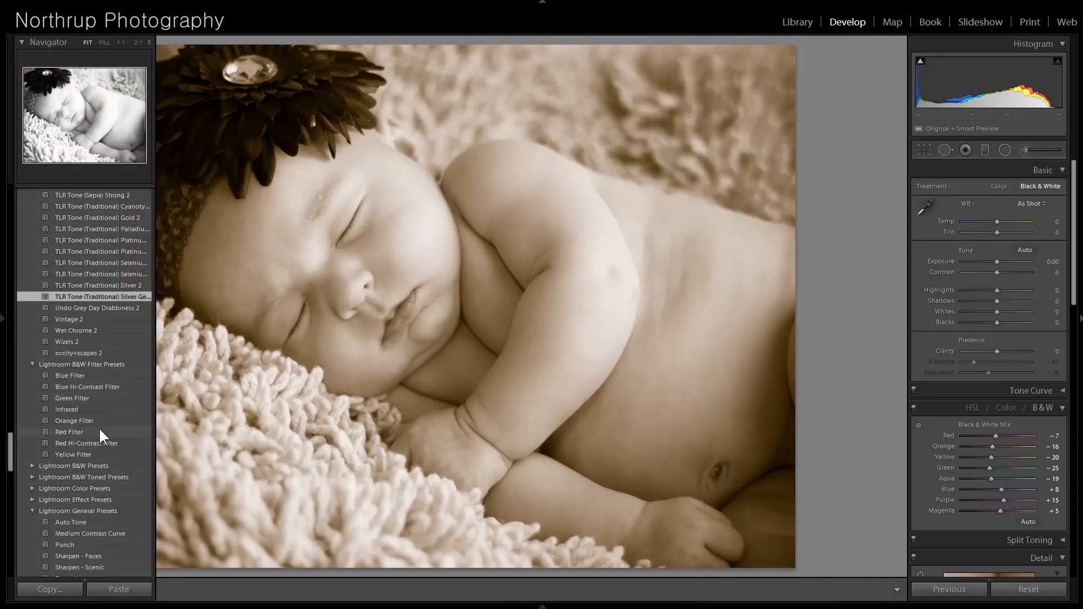
click(107, 352)
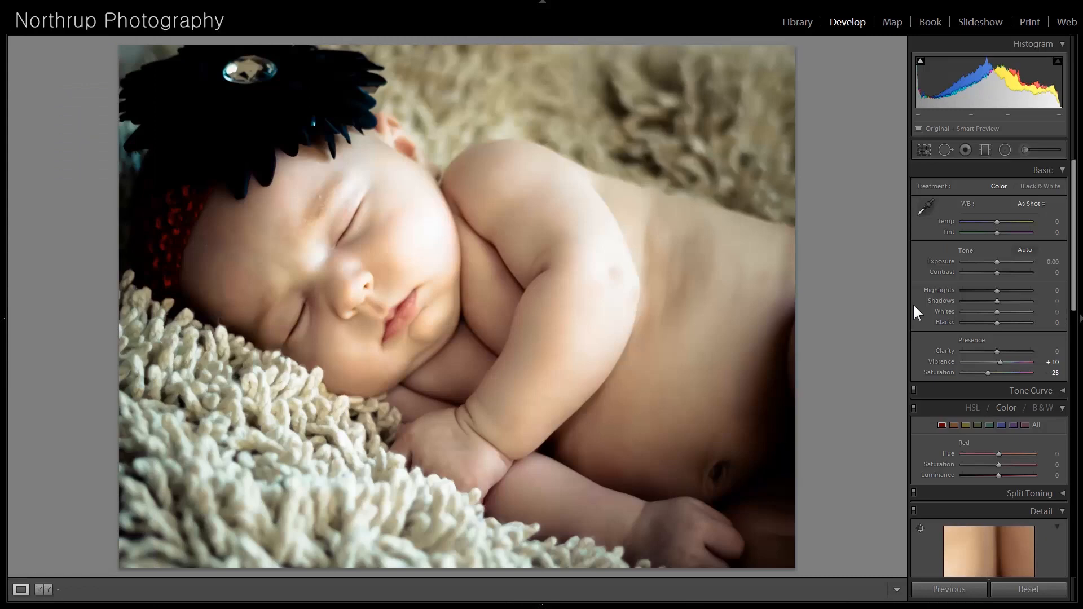
Crop the baby photo slightly inward from its lower-right corner, keeping the original aspect ratio.
click(924, 149)
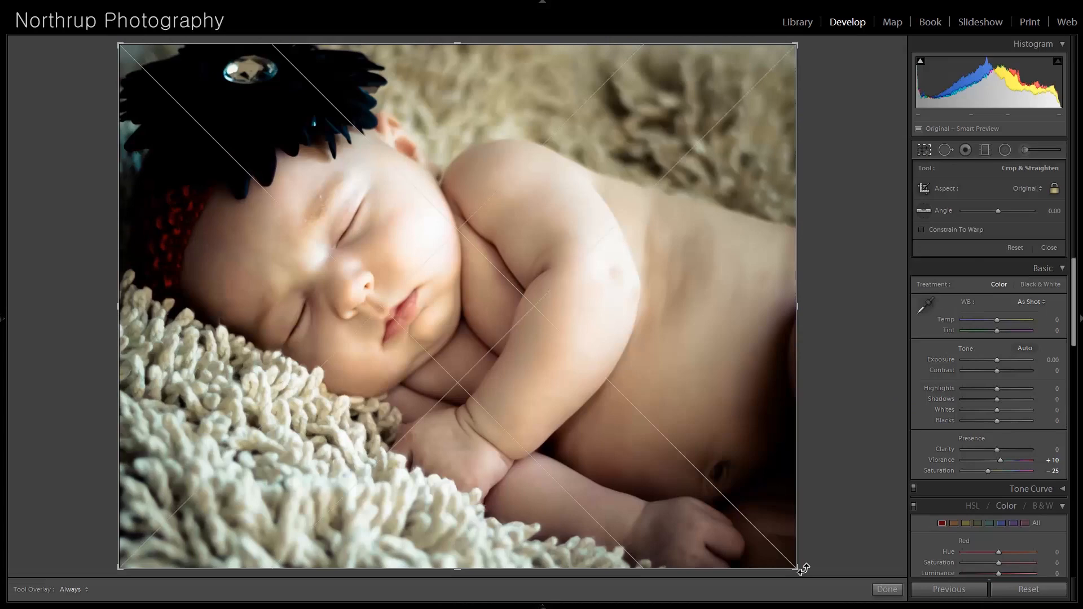
drag(801, 572, 764, 532)
key(Return)
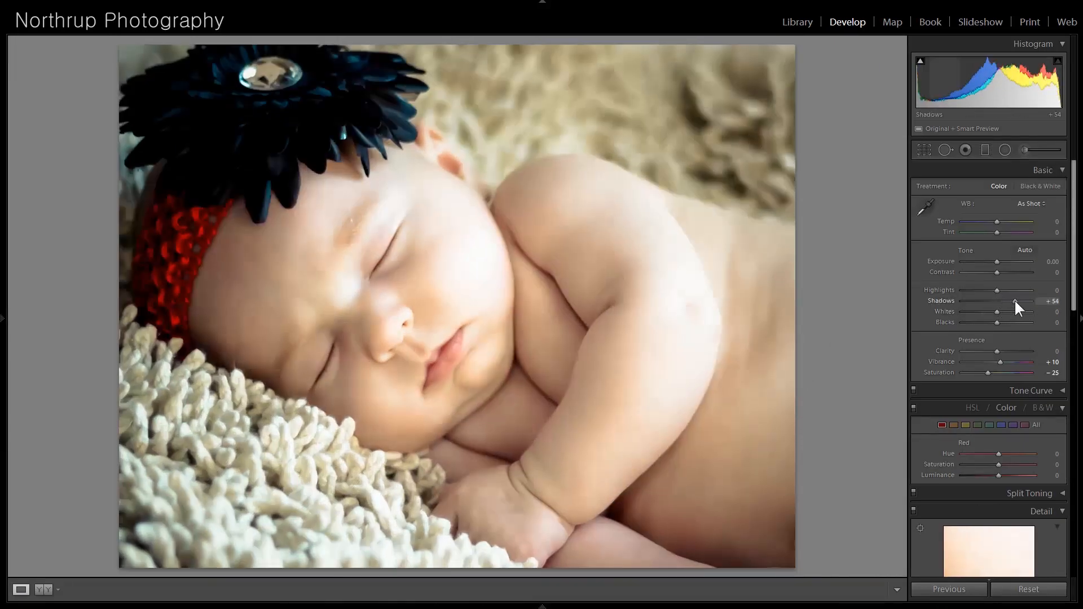
Set the baby photo's Shadows to about +21 and go to the next photo.
drag(1014, 299, 1004, 299)
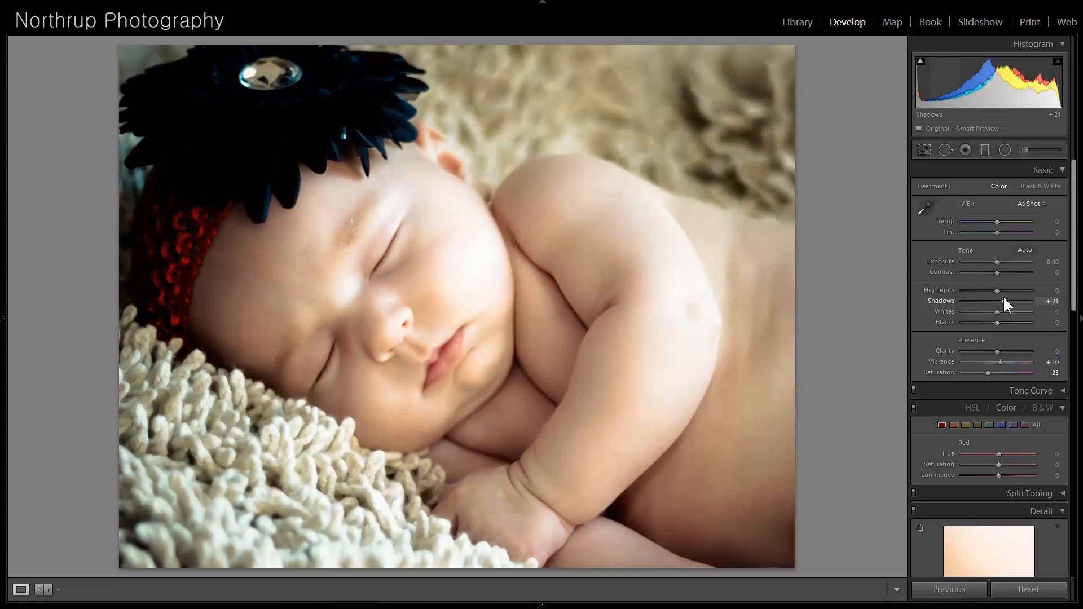
drag(1002, 296, 1004, 296)
key(Right)
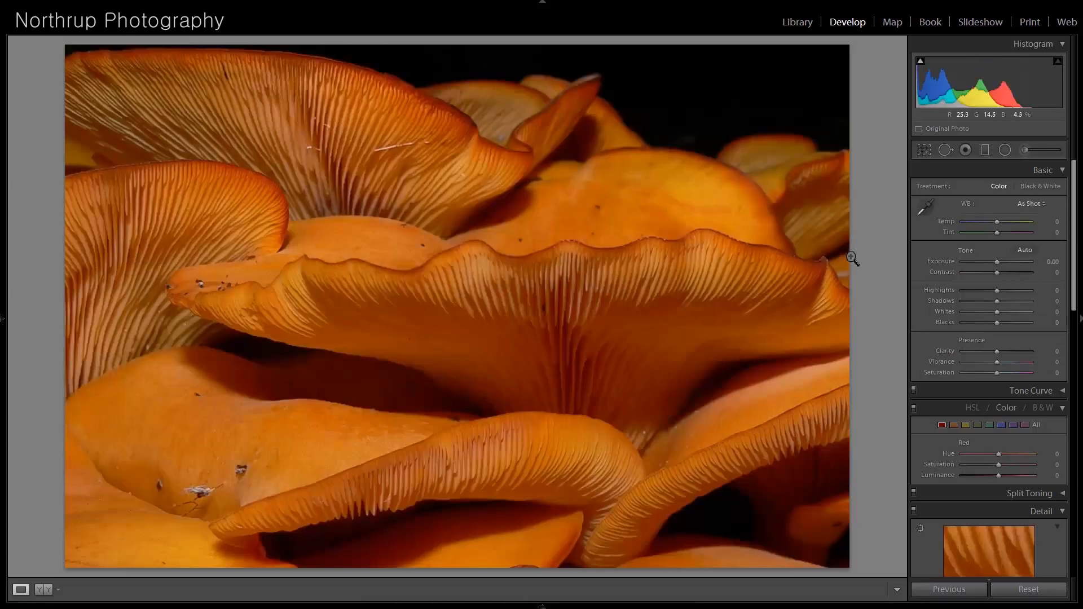
Set the mushroom photo's Exposure to +0.62 and move past the duck photo to the couple portrait.
drag(995, 257, 999, 259)
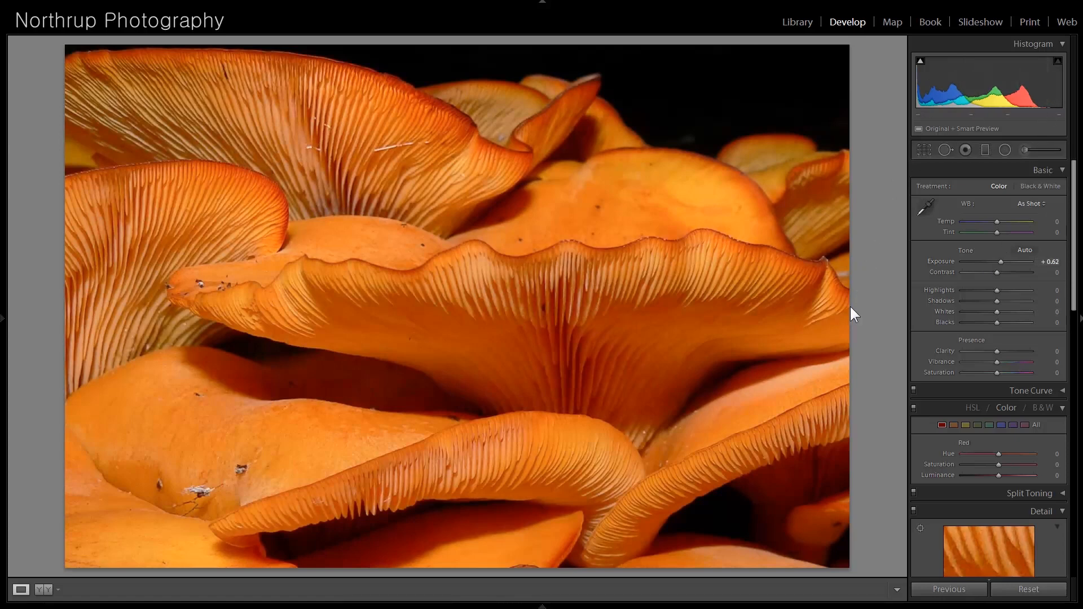
click(1052, 405)
click(1002, 410)
click(605, 322)
click(599, 308)
key(Right)
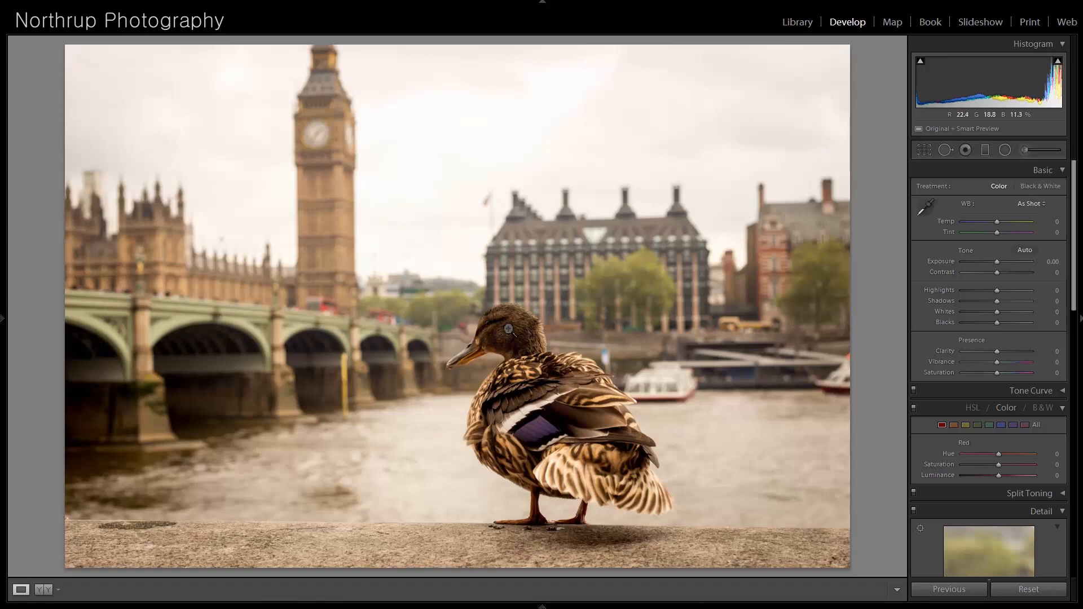
key(Right)
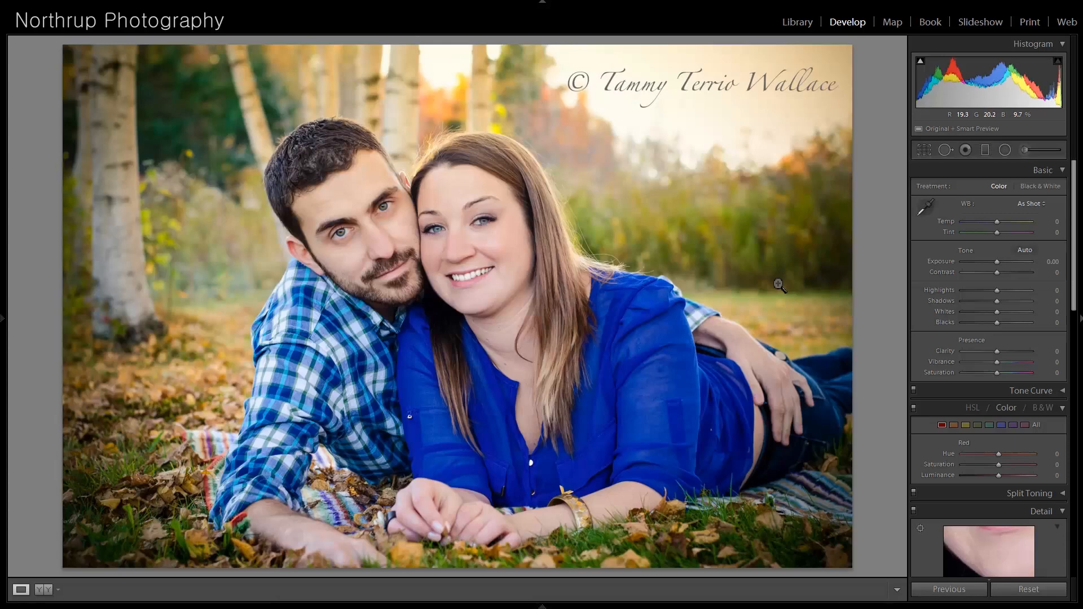
Crop the couple portrait from its upper and lower edges tightly around their faces and shoulders, keeping the aspect ratio.
click(924, 151)
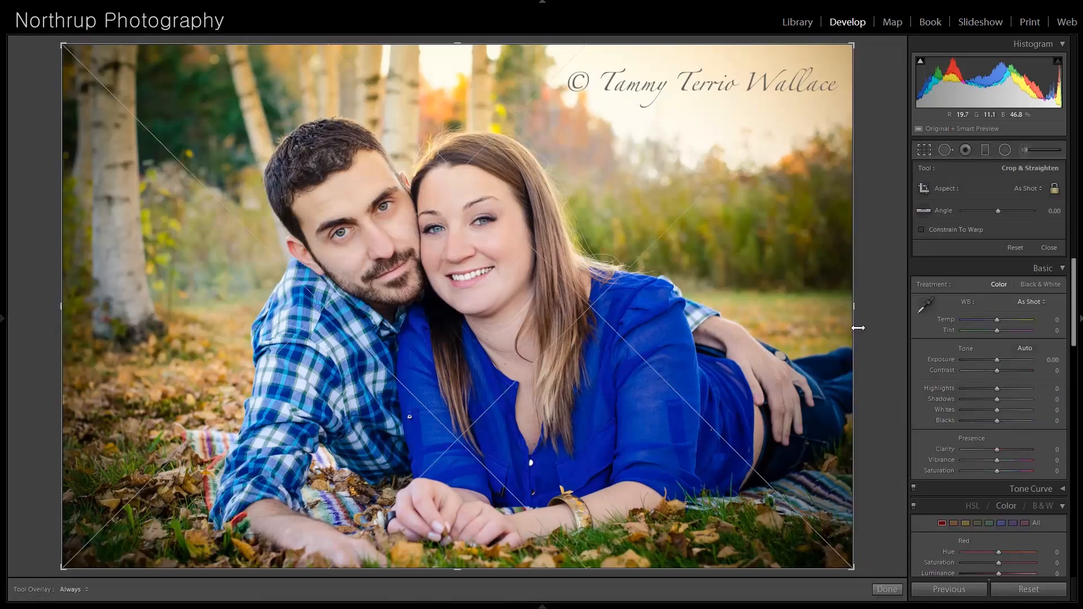
drag(456, 45, 454, 73)
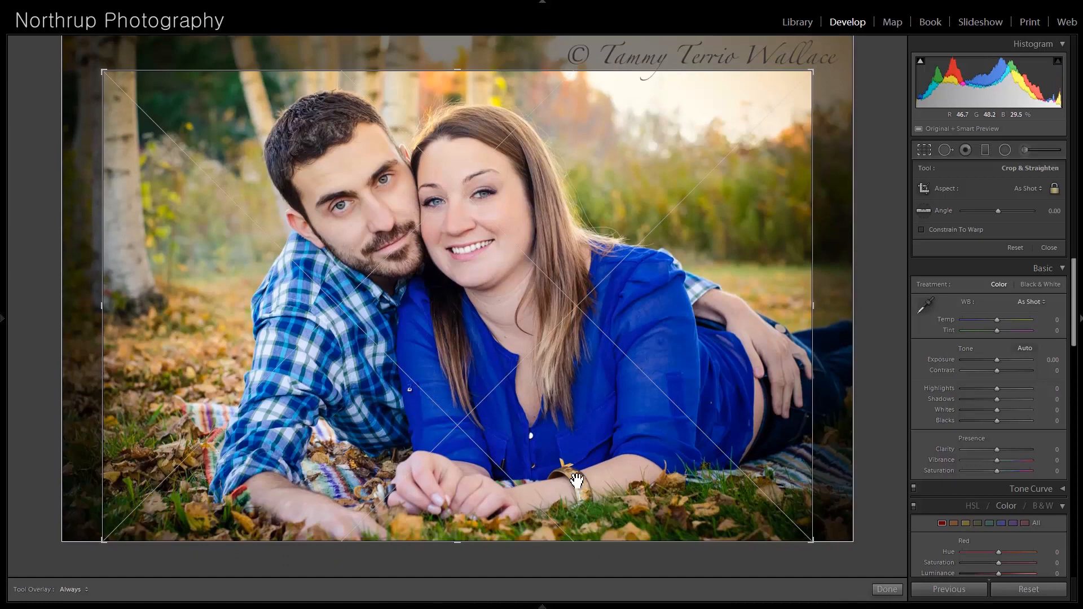
drag(460, 540, 457, 491)
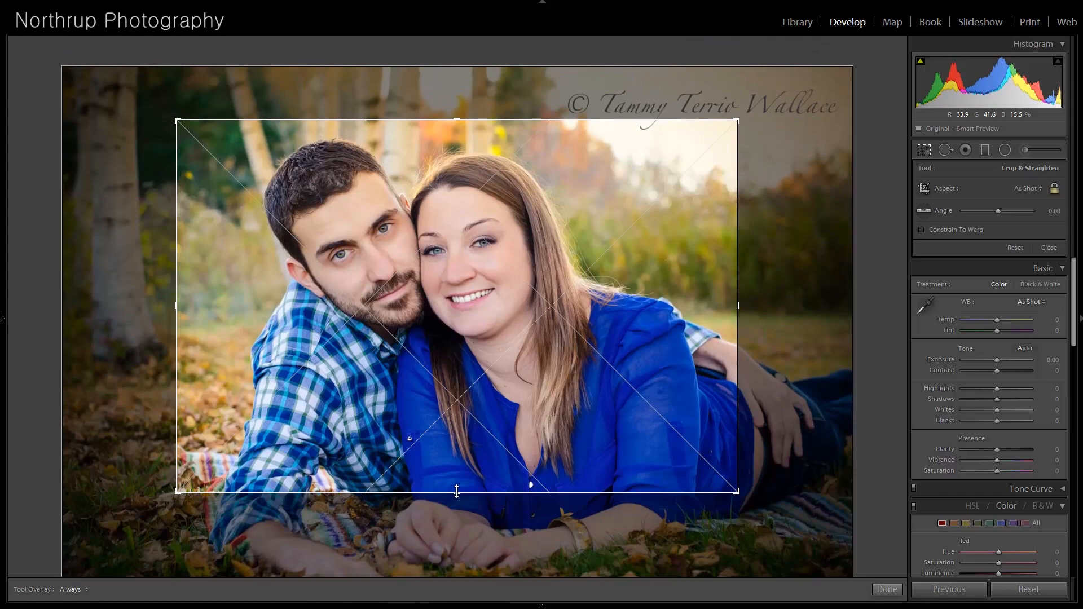
key(Return)
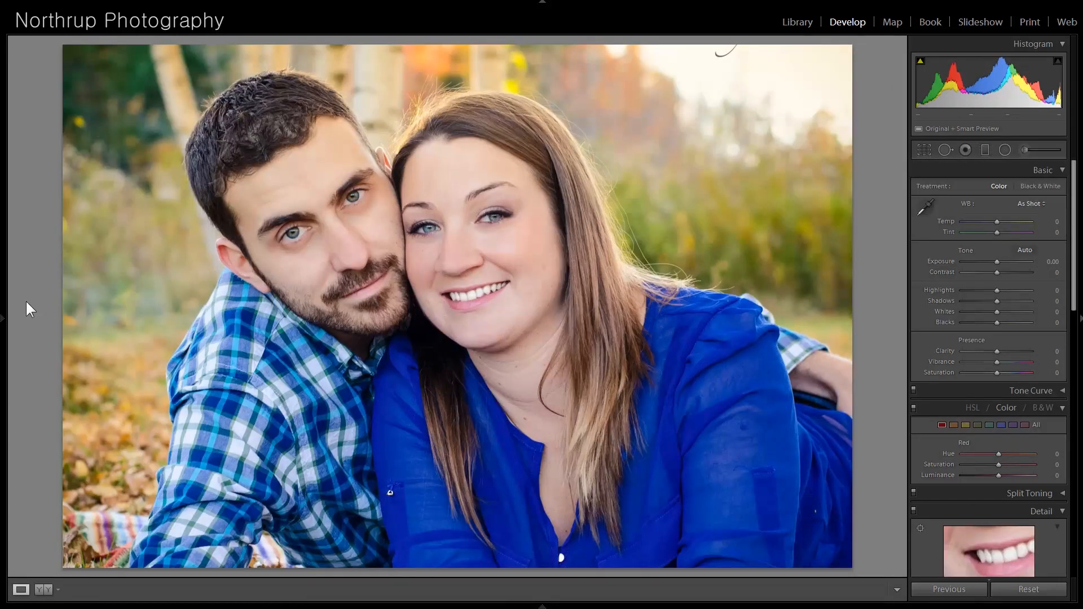
click(929, 146)
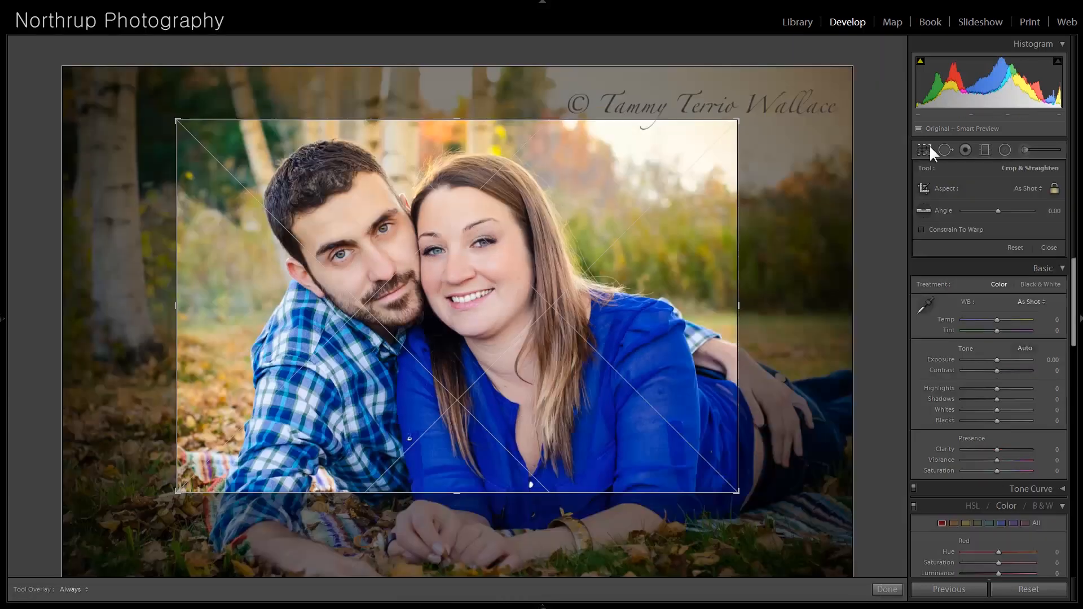
click(929, 145)
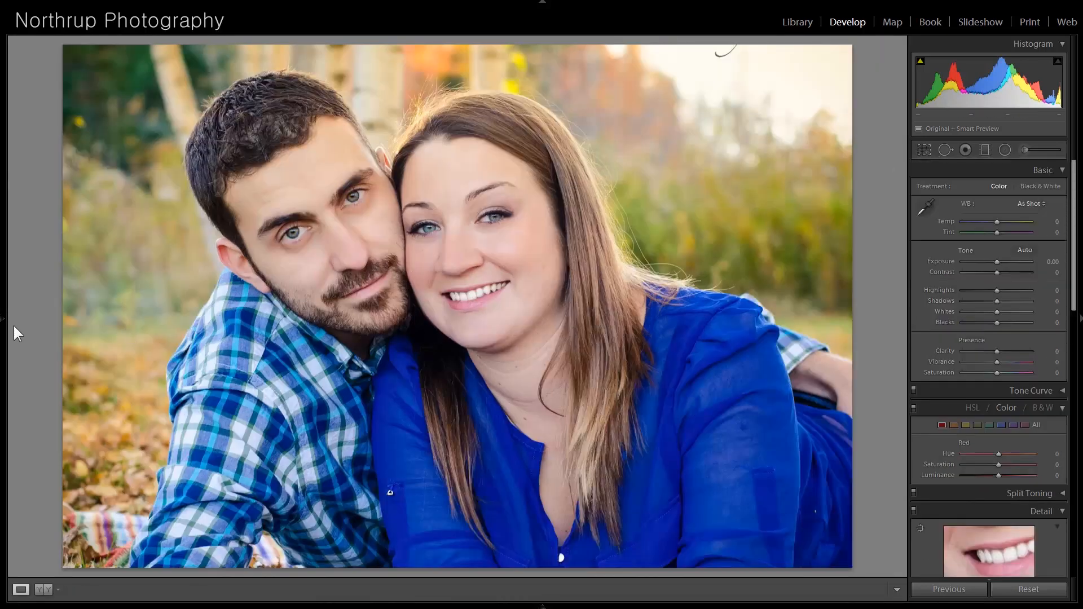
Compare the couple portrait's Import state with its latest crop in the edit history, and revert it to the Import state.
mouse_move(6, 324)
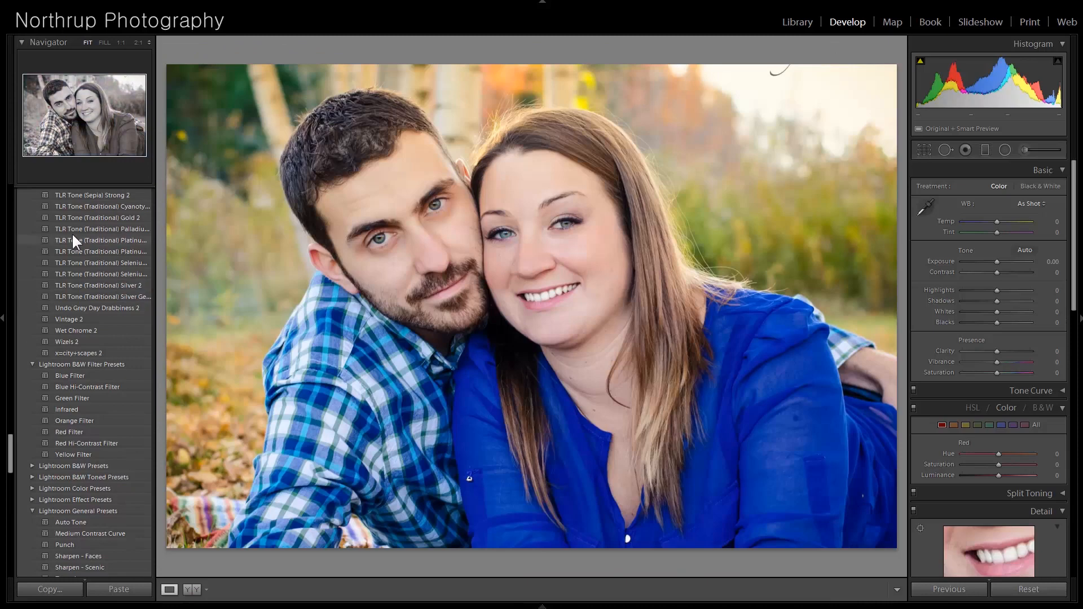
scroll(67, 243, up, 15)
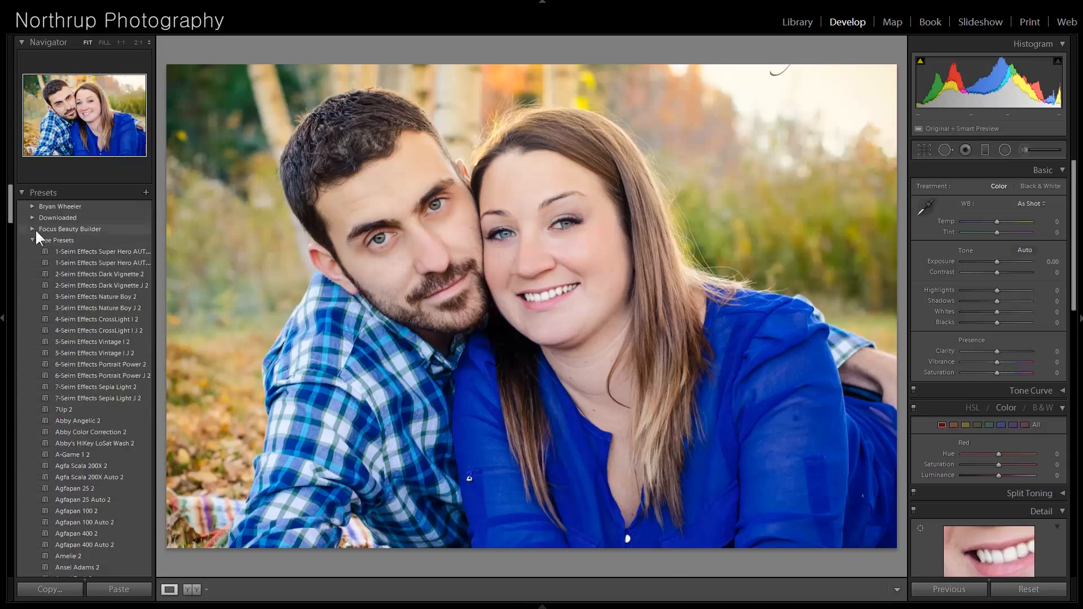
click(21, 192)
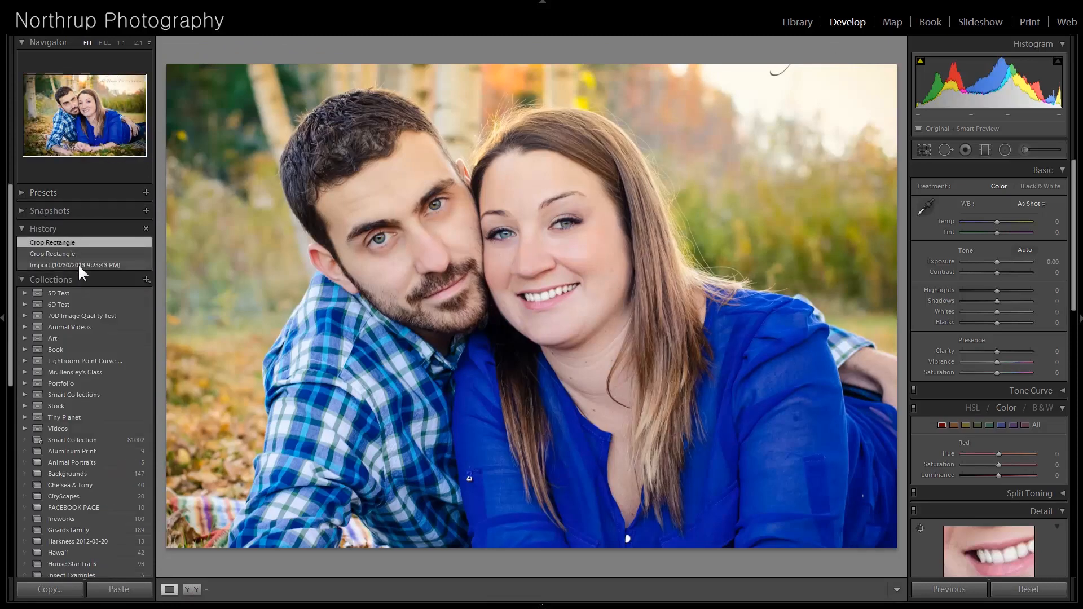
click(78, 263)
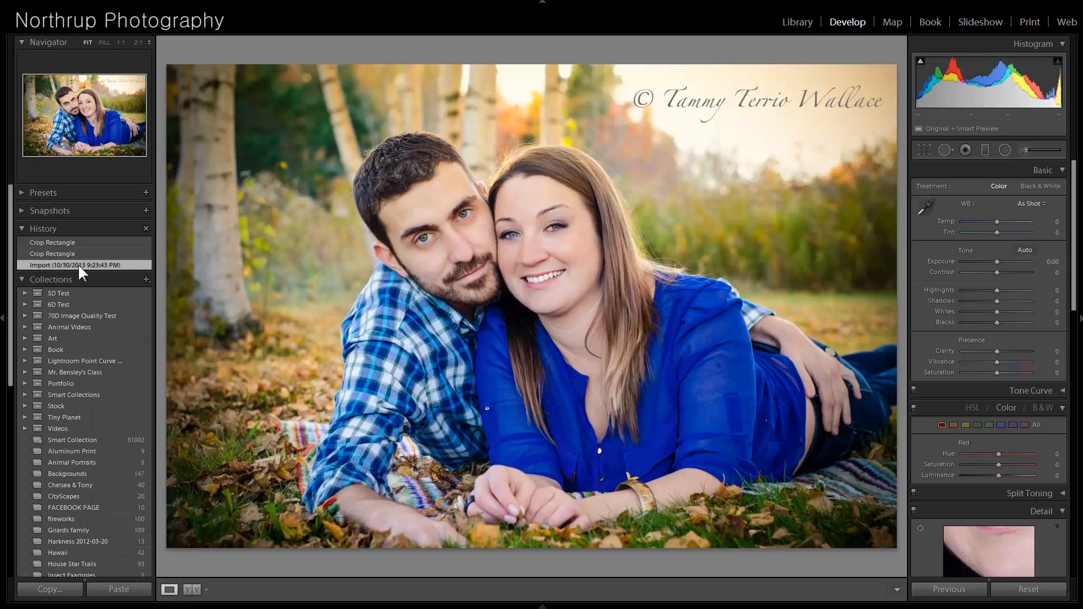
click(79, 242)
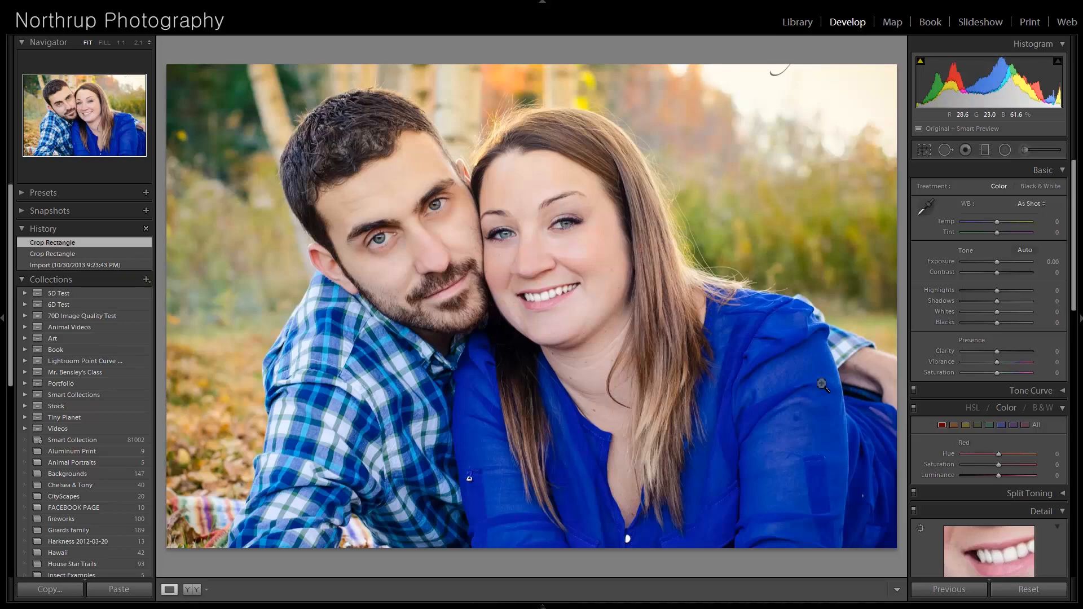
click(790, 407)
click(787, 404)
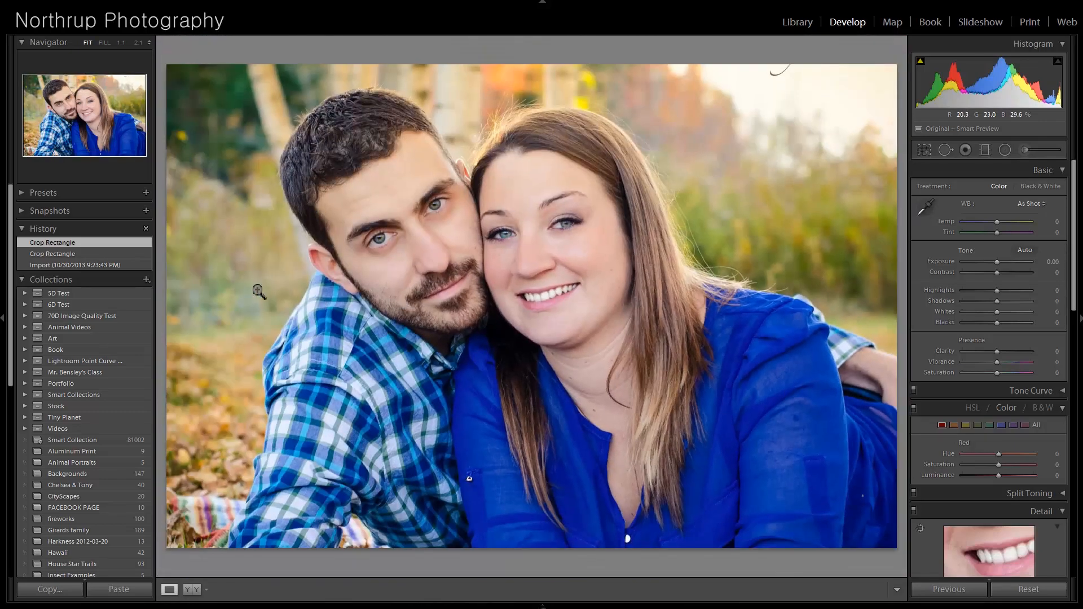
click(112, 265)
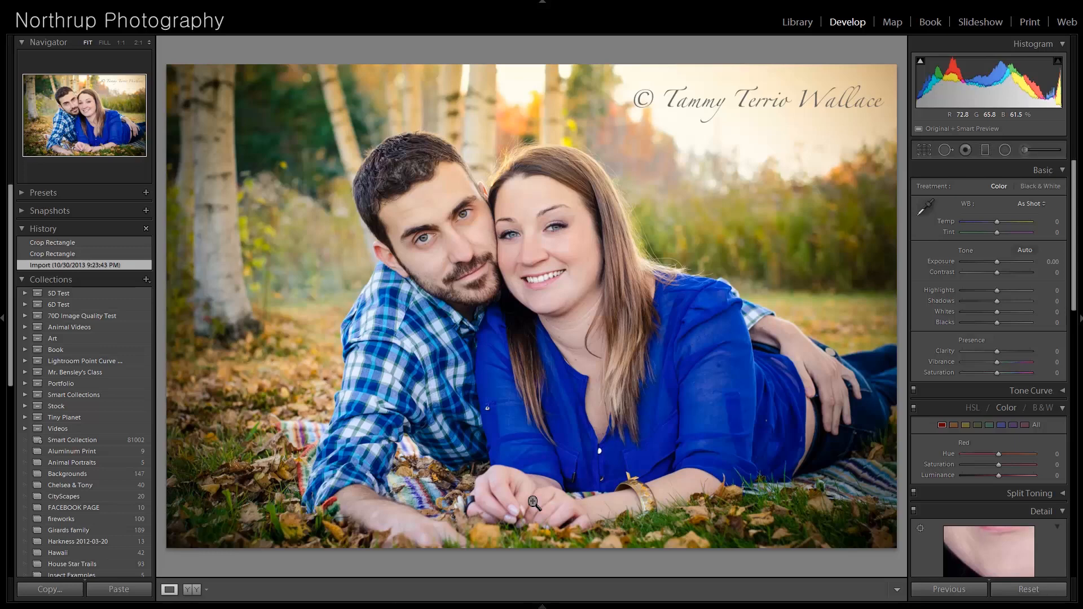
Go to the black-and-white street photo and examine the food vendor and his stall at 1:1.
key(Right)
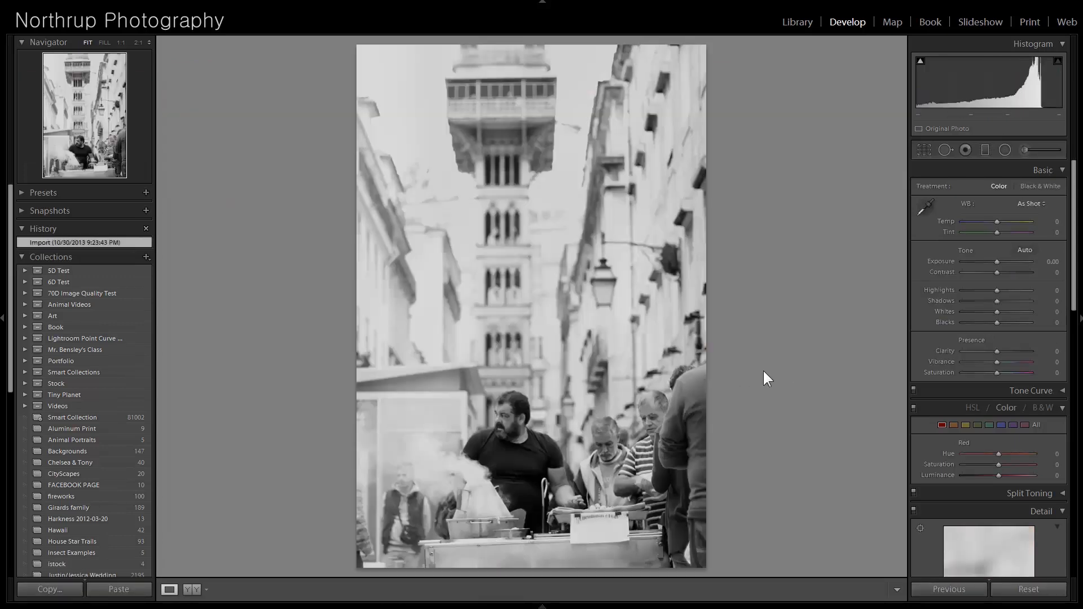
click(596, 497)
drag(618, 508, 728, 337)
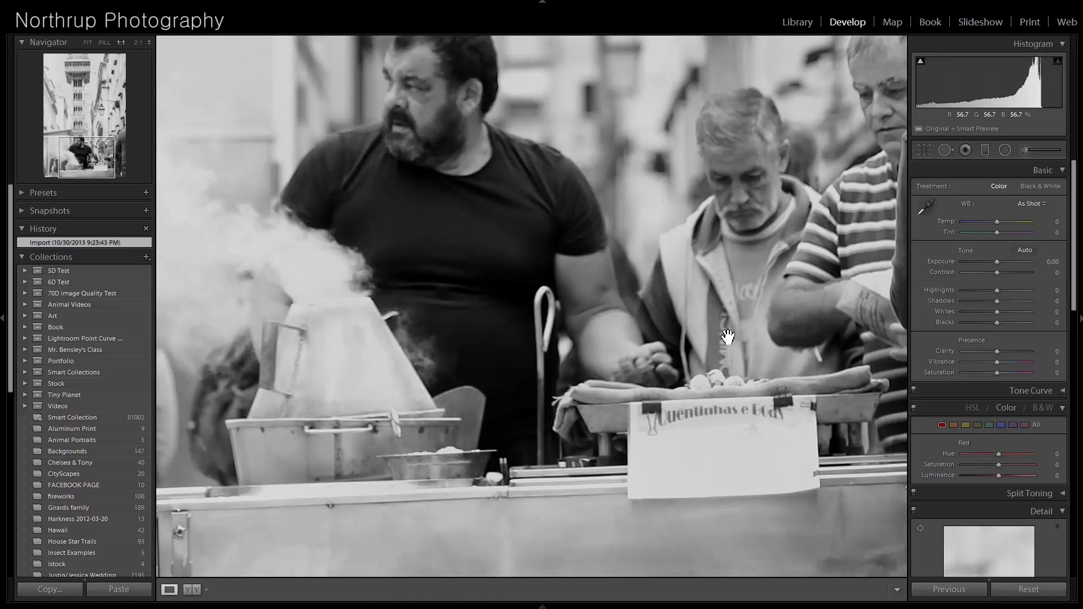
mouse_move(534, 338)
mouse_down()
mouse_move(636, 333)
mouse_move(550, 335)
mouse_up()
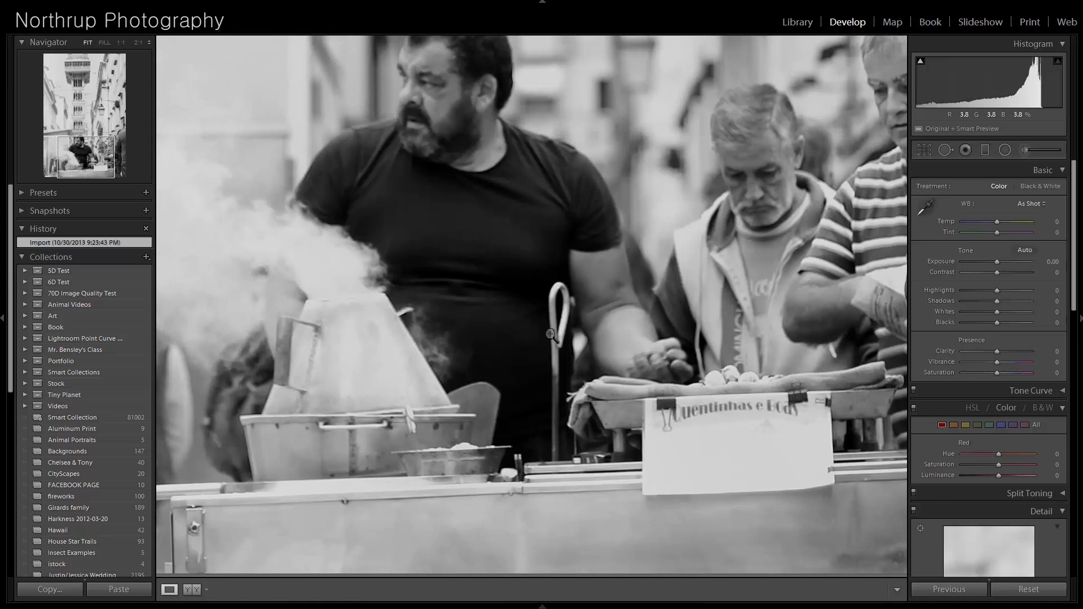
click(550, 334)
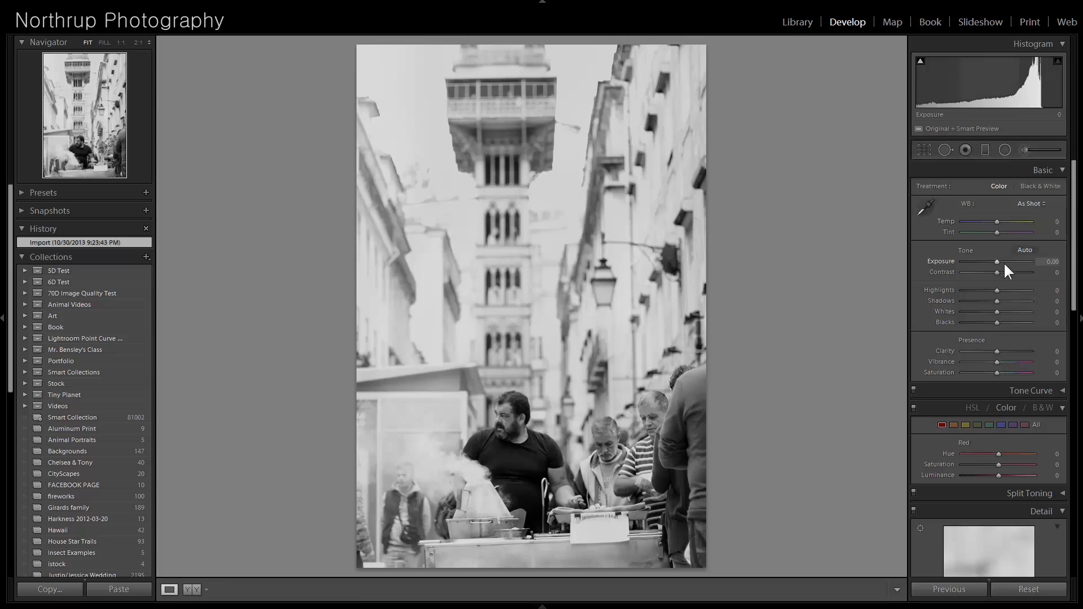
Set the street photo's Exposure to -0.21, Whites to +62 and Shadows to +34.
mouse_move(999, 259)
mouse_down()
mouse_move(1007, 261)
mouse_move(995, 262)
mouse_up()
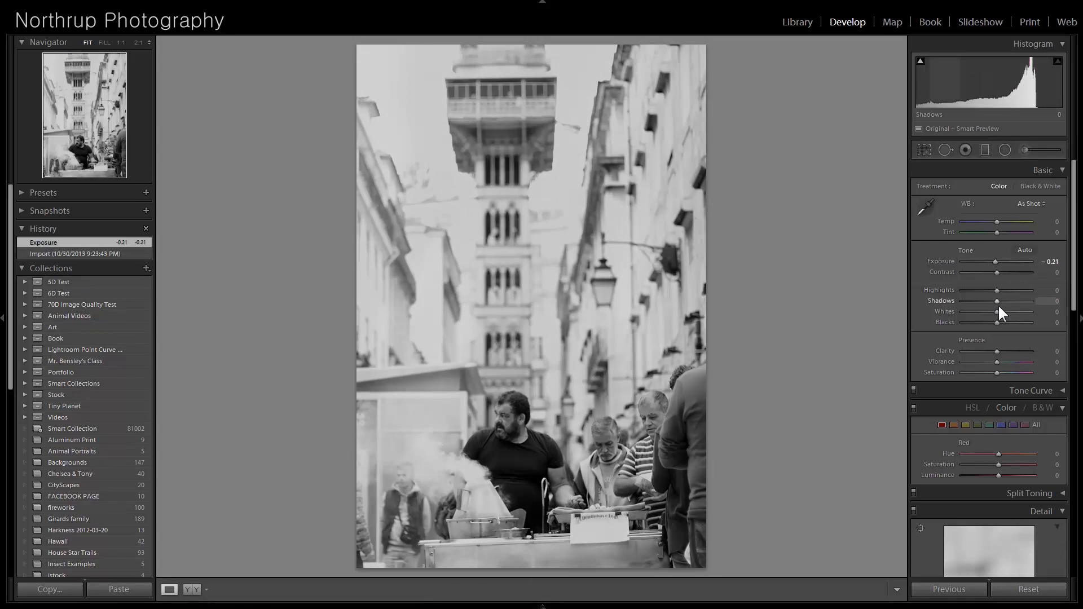
drag(998, 311, 1019, 310)
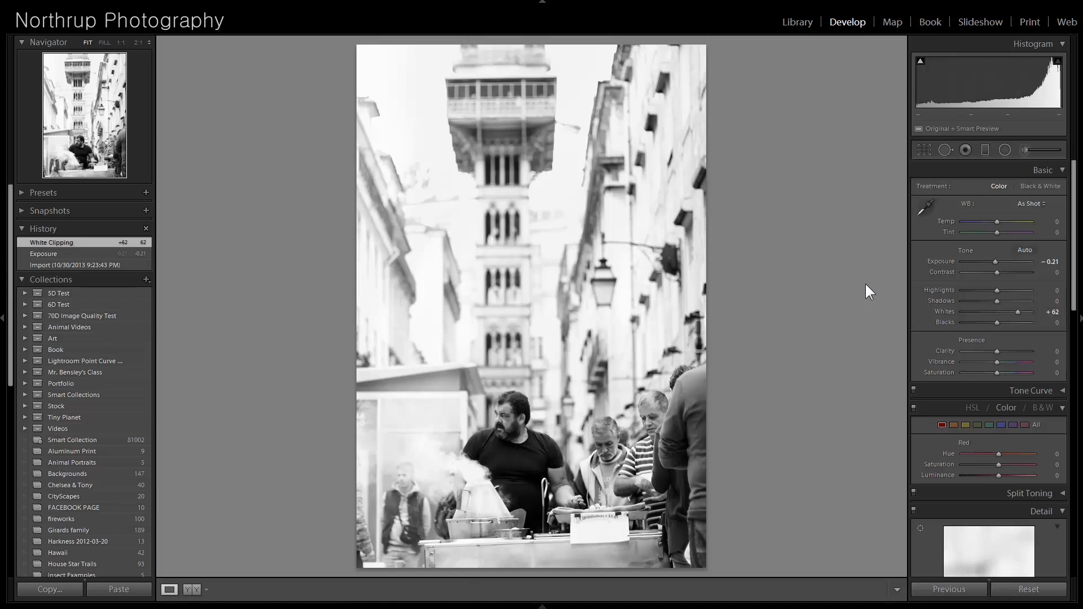
drag(996, 301, 1009, 301)
Crop the street photo to a landscape frame around the food vendor and customers, cutting off the tower above them.
click(924, 151)
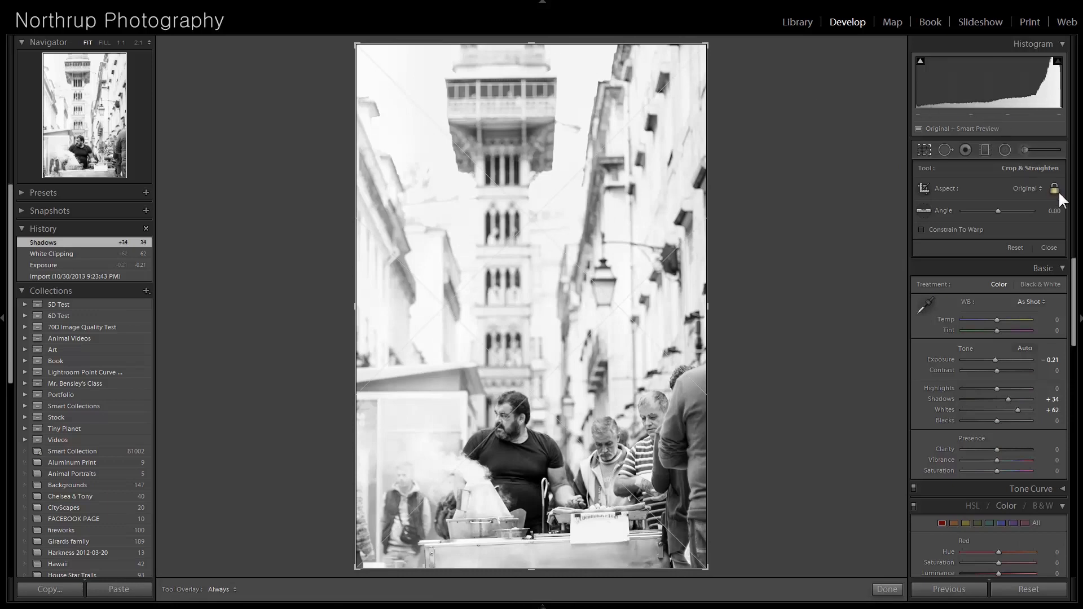
drag(714, 49, 761, 192)
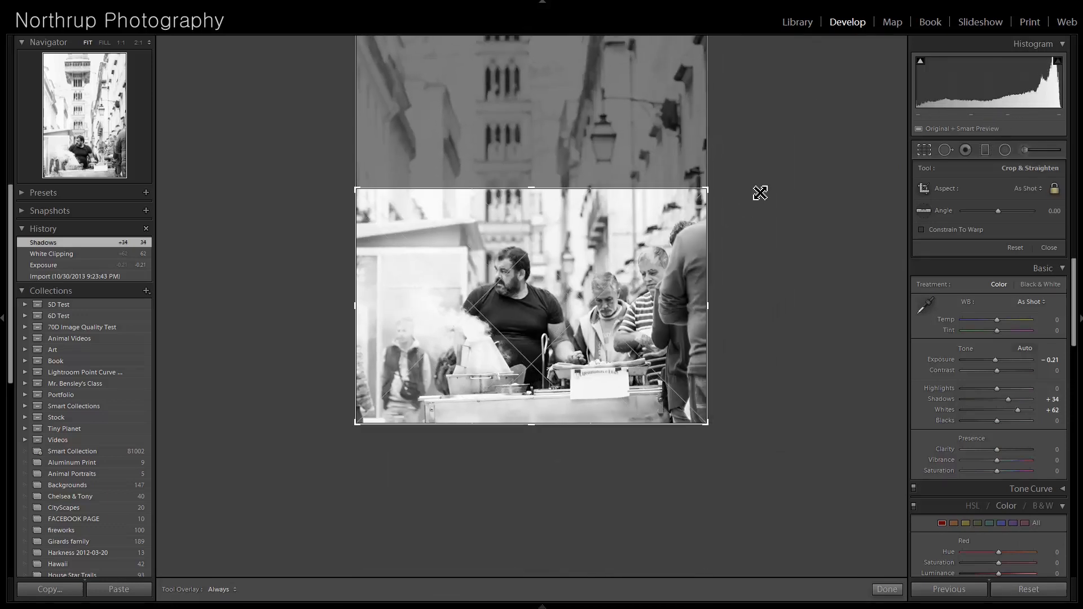
key(Return)
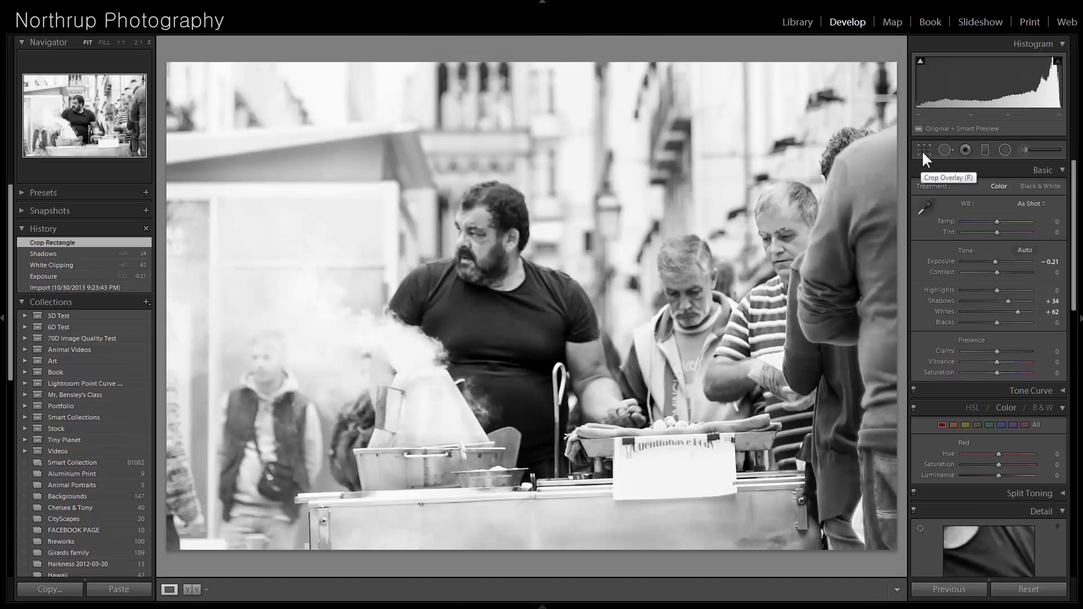
View the black-and-white lone tree photo and move on to the desert road sign photo.
key(Right)
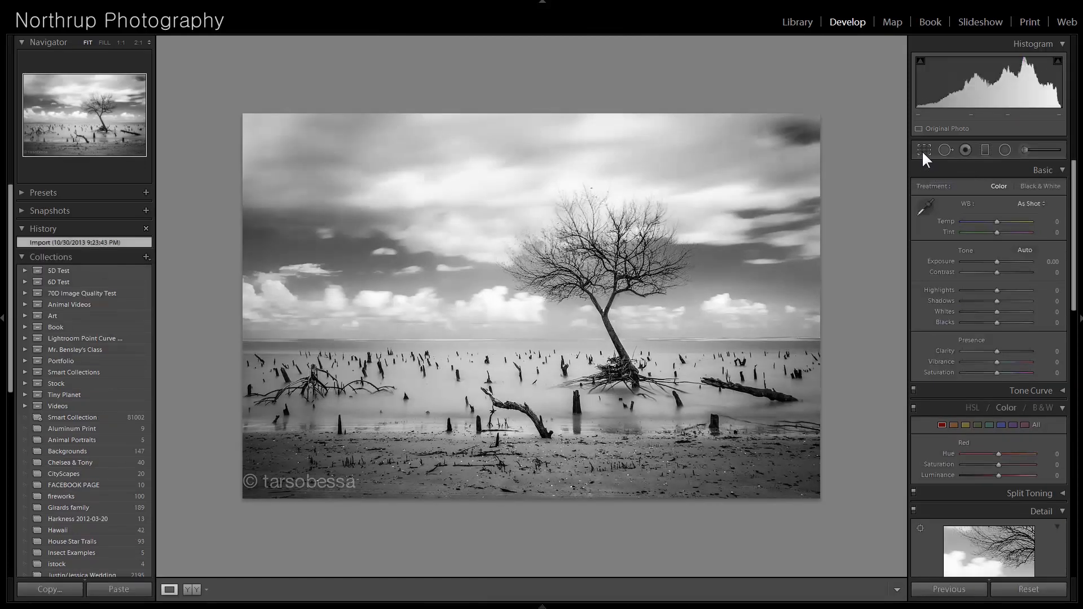
click(703, 270)
click(751, 171)
key(Right)
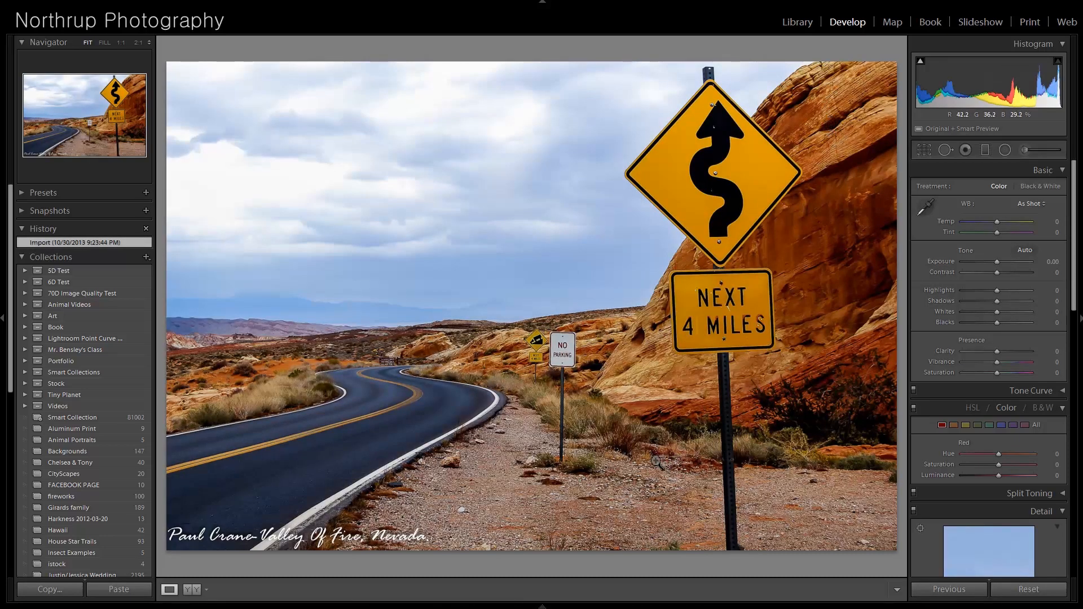
Remove the No Parking sign, the small yellow sign and their post beside the road with Heal spot removals at size 78.
click(1005, 150)
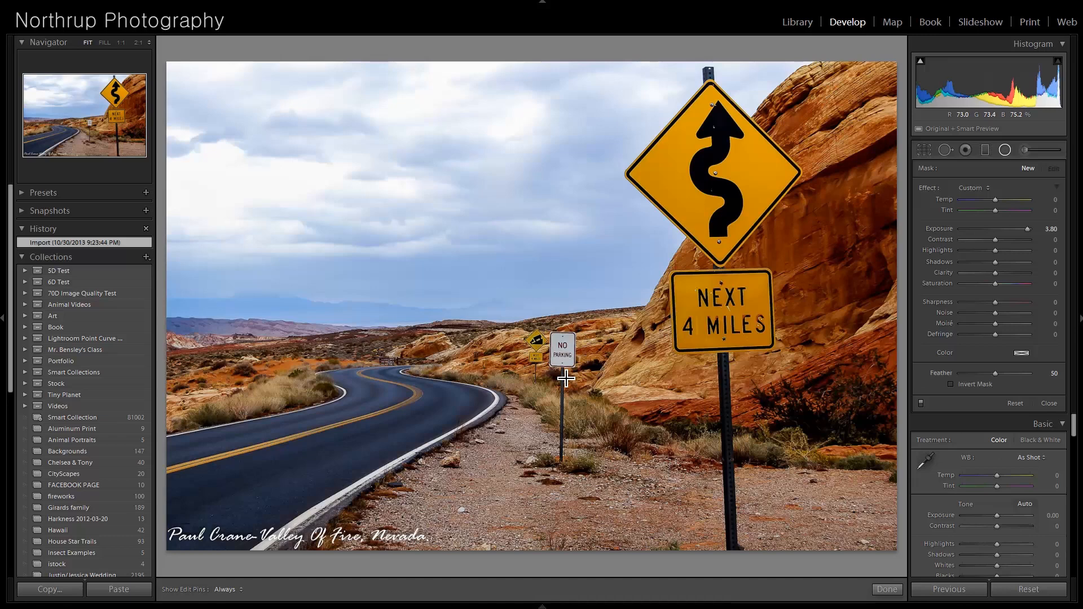
click(945, 150)
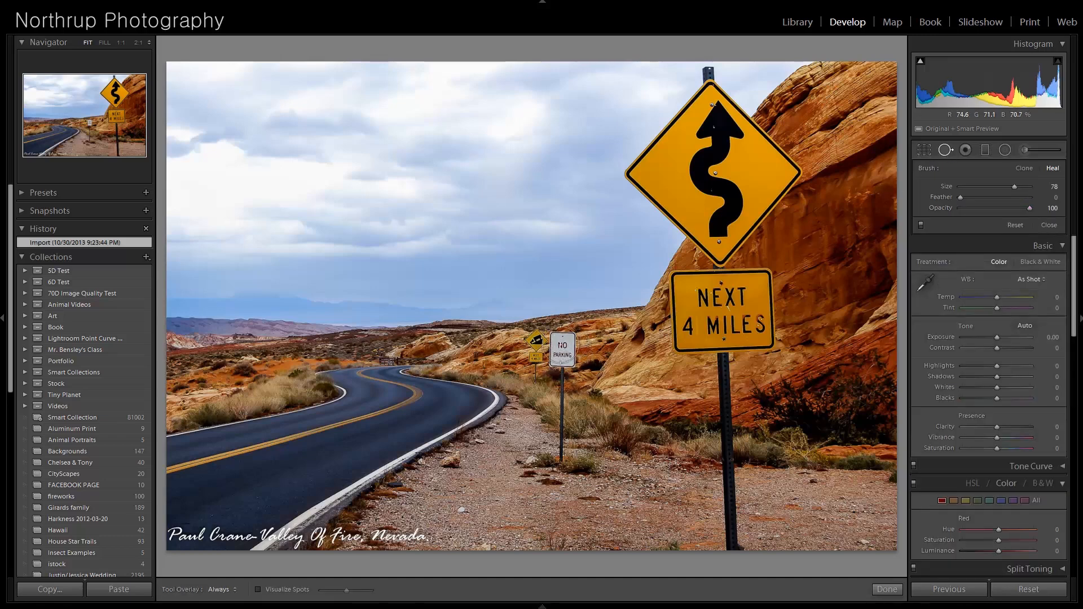
click(563, 350)
drag(536, 339, 540, 361)
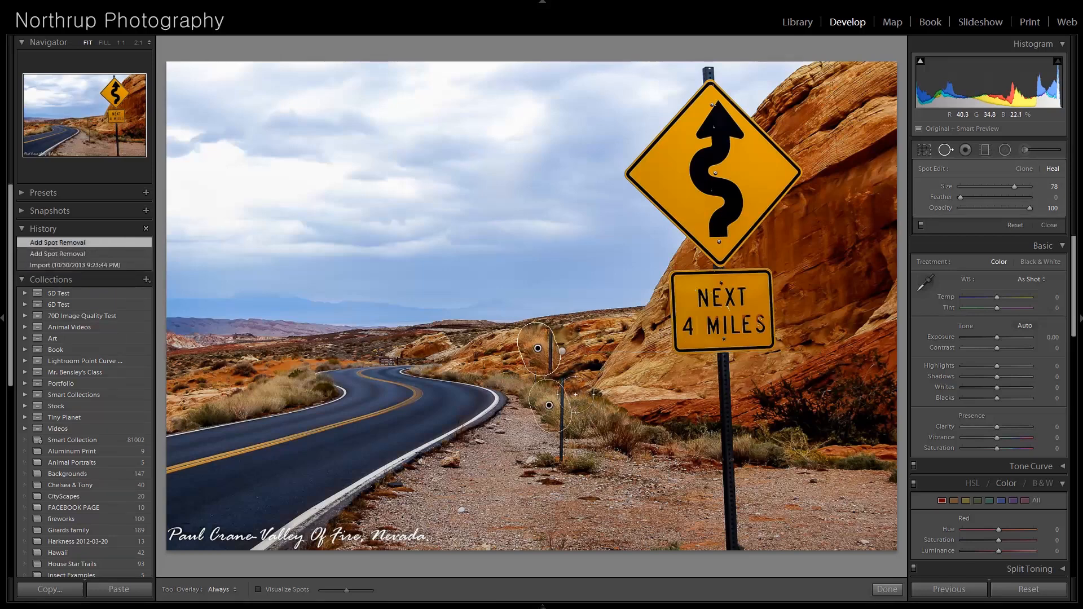
mouse_move(548, 406)
mouse_down()
mouse_move(532, 416)
mouse_move(528, 404)
mouse_move(562, 379)
mouse_move(562, 460)
mouse_up()
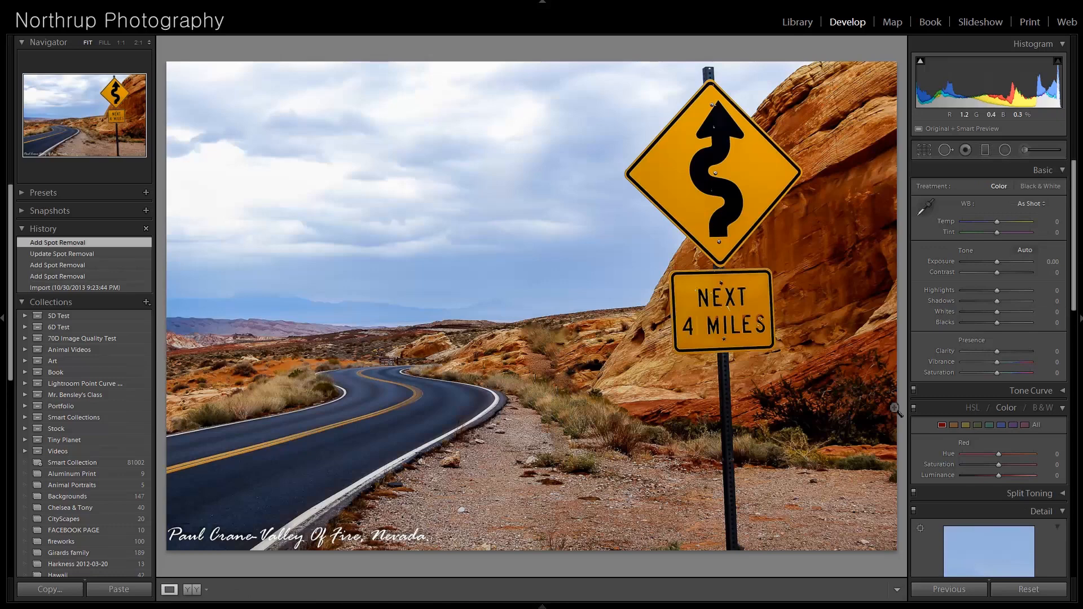
Compare the road photo's Import state with the latest spot removal in the history, and inspect the sky and road at 1:1.
click(79, 287)
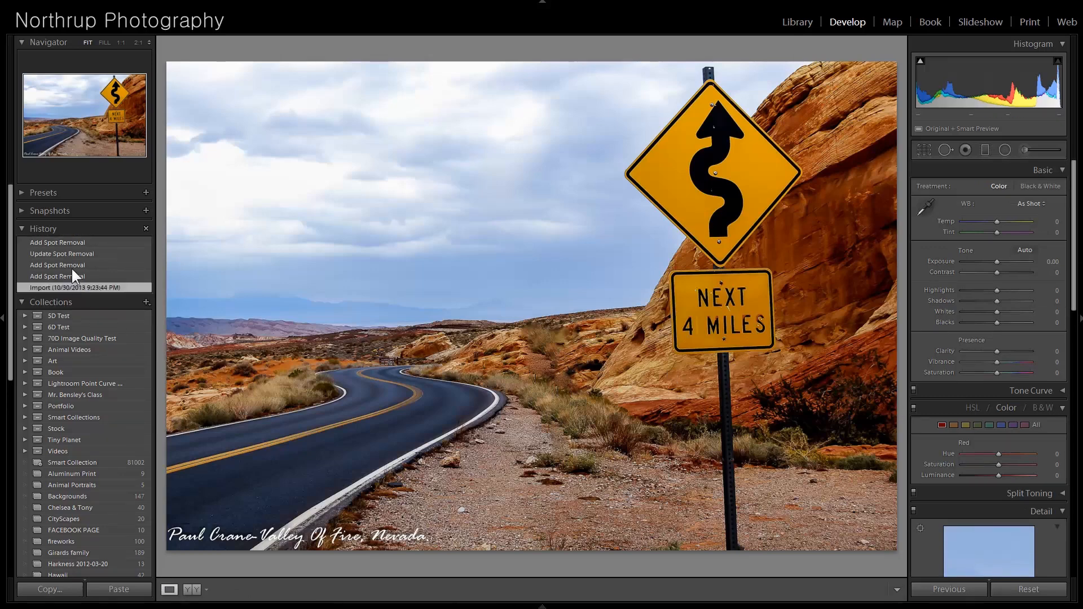
click(67, 243)
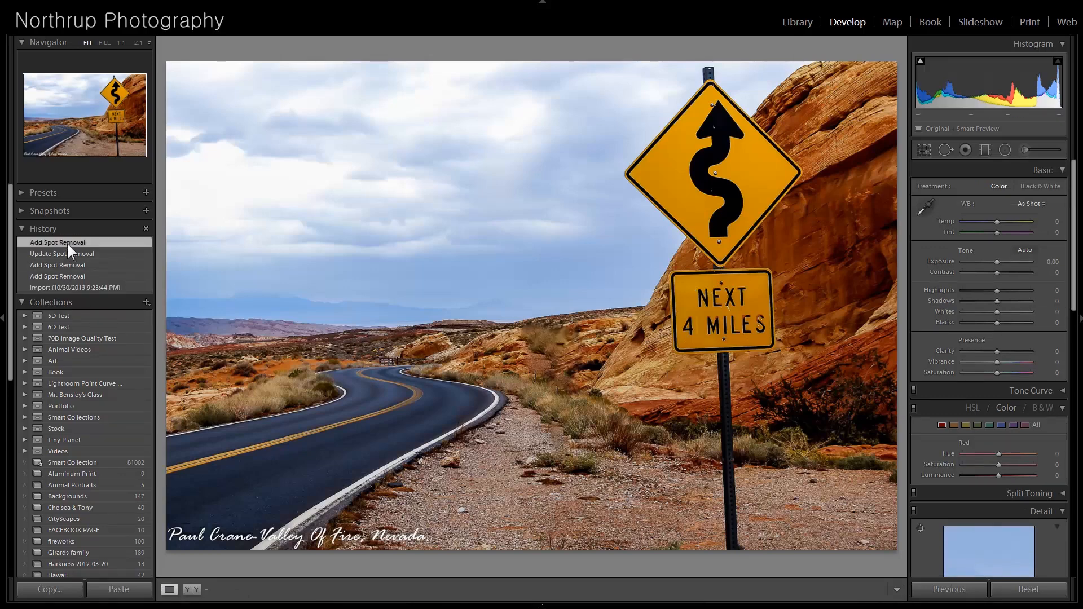
click(393, 181)
drag(385, 273, 689, 175)
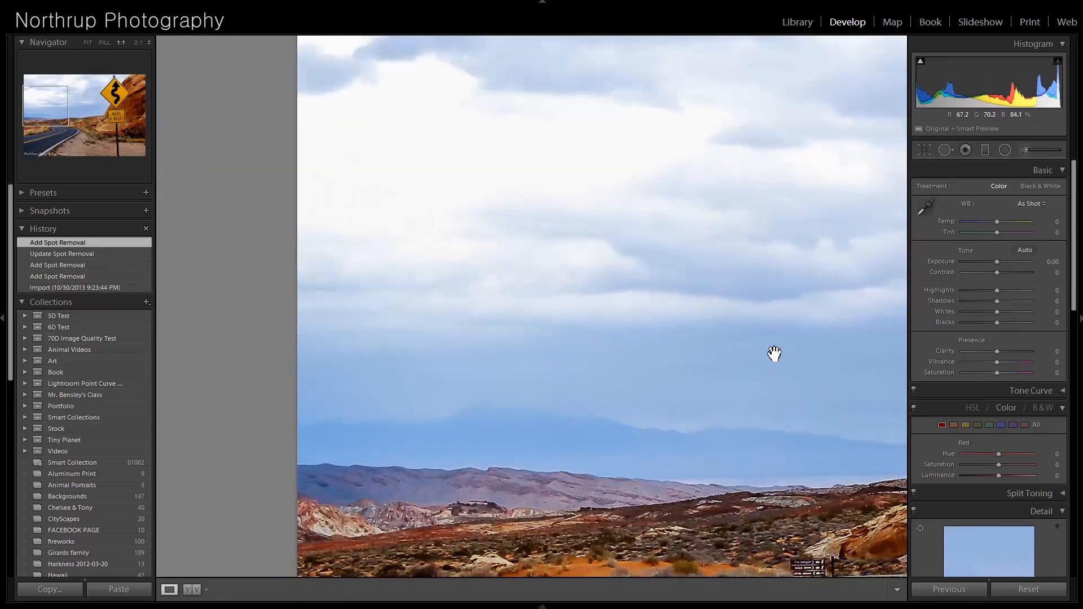
drag(774, 353, 457, 280)
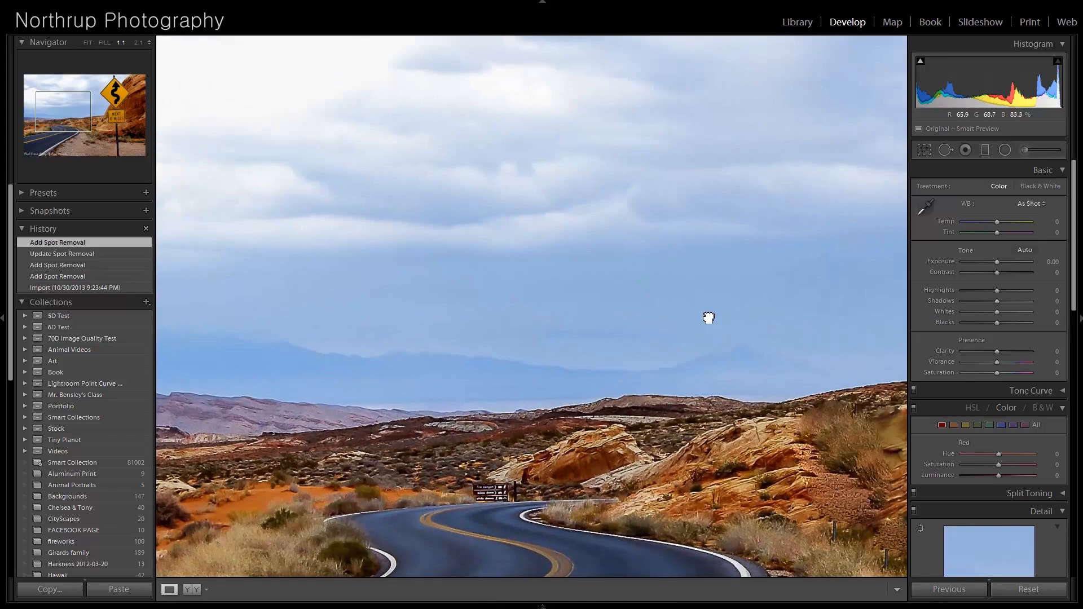
Inspect the near stretch of road and the caption of the desert road photo at 1:1, and move on to the sleeping cat photo.
click(708, 317)
click(389, 484)
drag(479, 379, 752, 194)
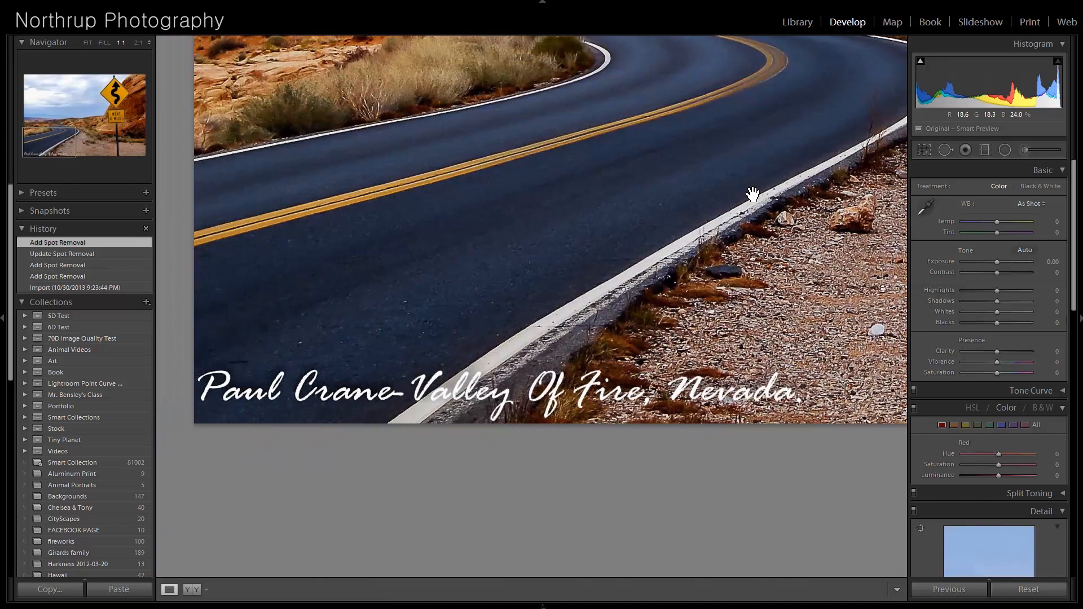
click(753, 193)
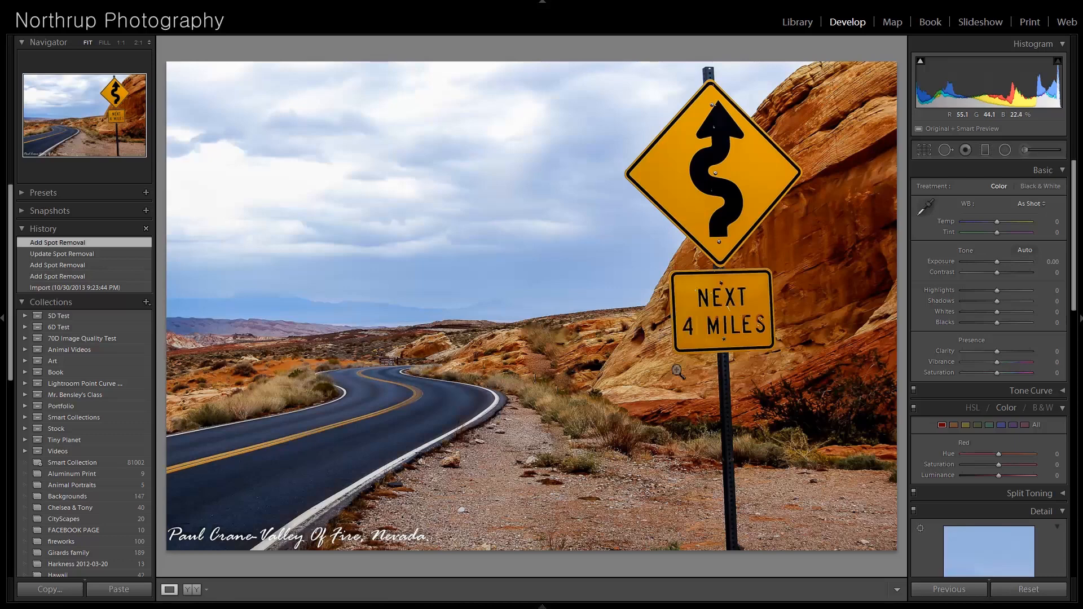
key(Right)
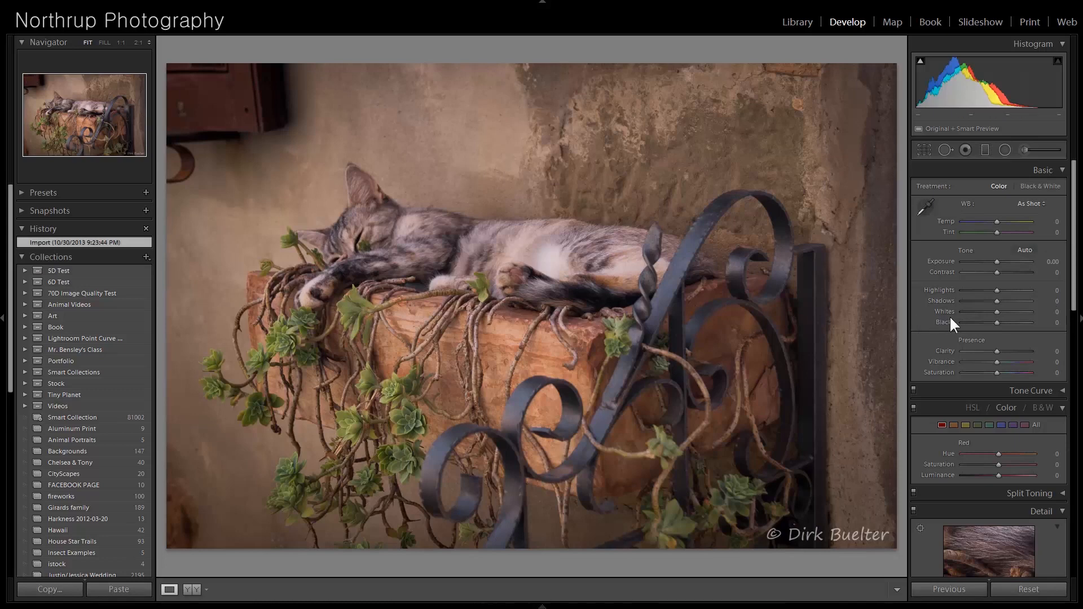
Set the cat photo's exposure to +0.87 and crop it slightly tighter, trimming its upper and right edges.
drag(999, 262, 1004, 263)
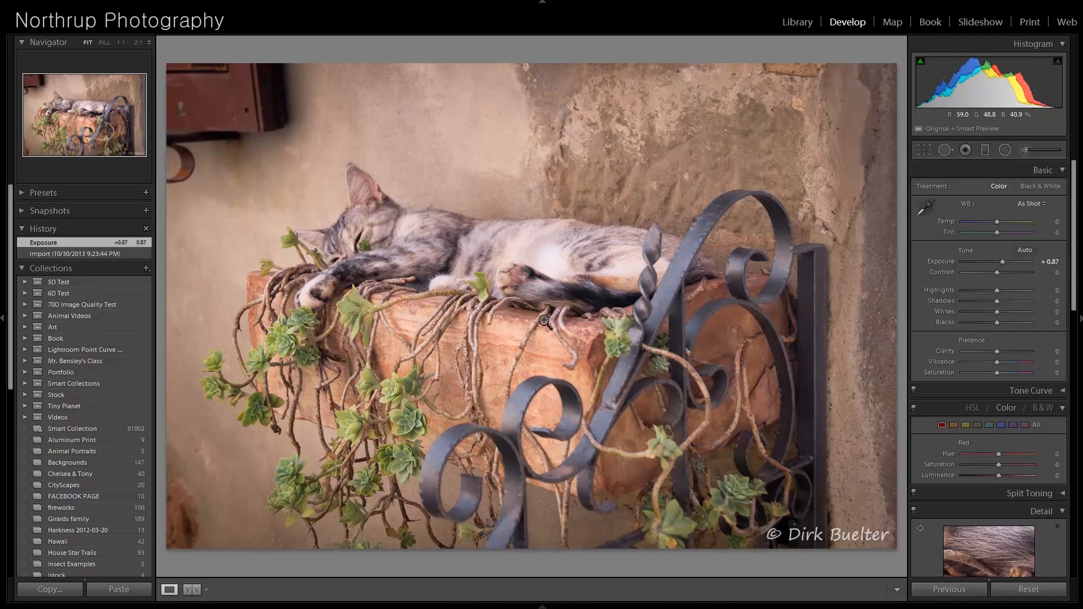
click(924, 151)
drag(900, 67, 886, 84)
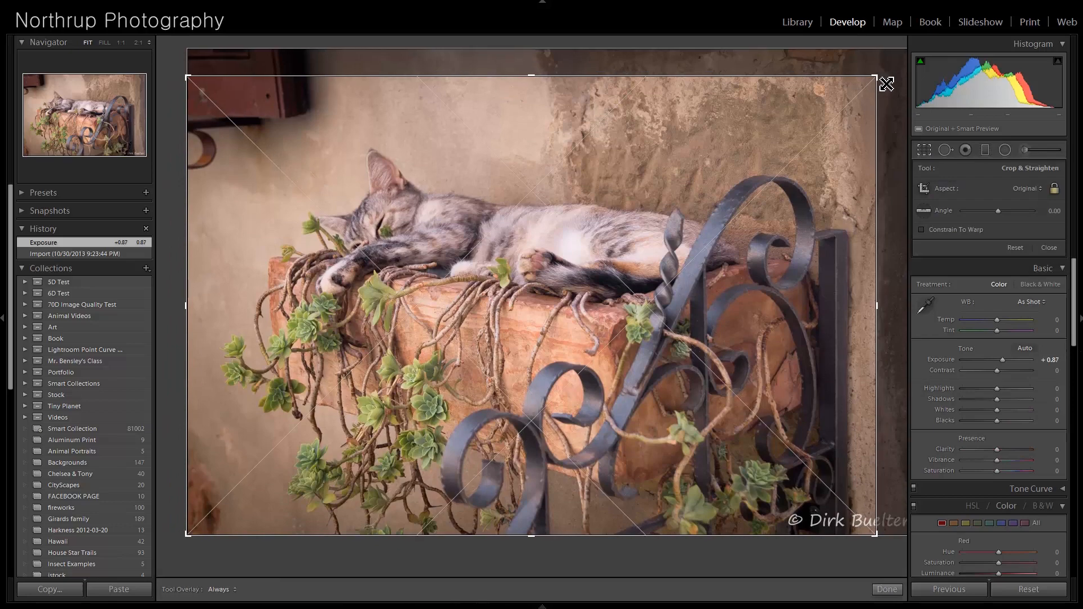
key(Return)
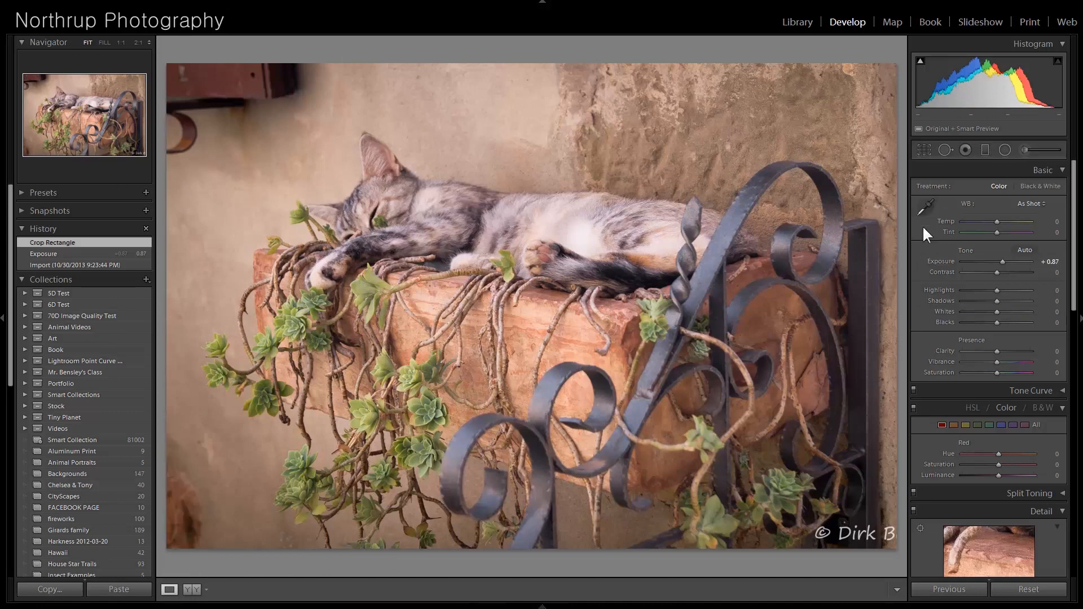
Add a spot removal on the wall near the cat photo's left edge and move on to the foggy road photo.
click(947, 153)
mouse_move(179, 458)
mouse_down()
mouse_move(219, 530)
mouse_move(185, 539)
mouse_move(186, 489)
mouse_move(178, 556)
mouse_move(188, 489)
mouse_move(178, 429)
mouse_up()
click(1049, 226)
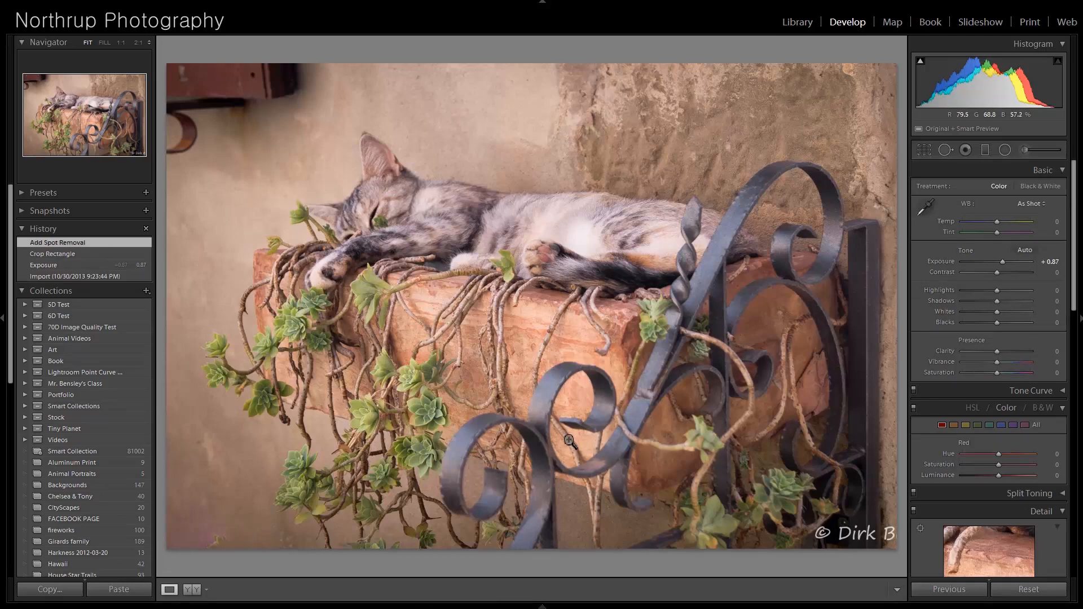
key(Right)
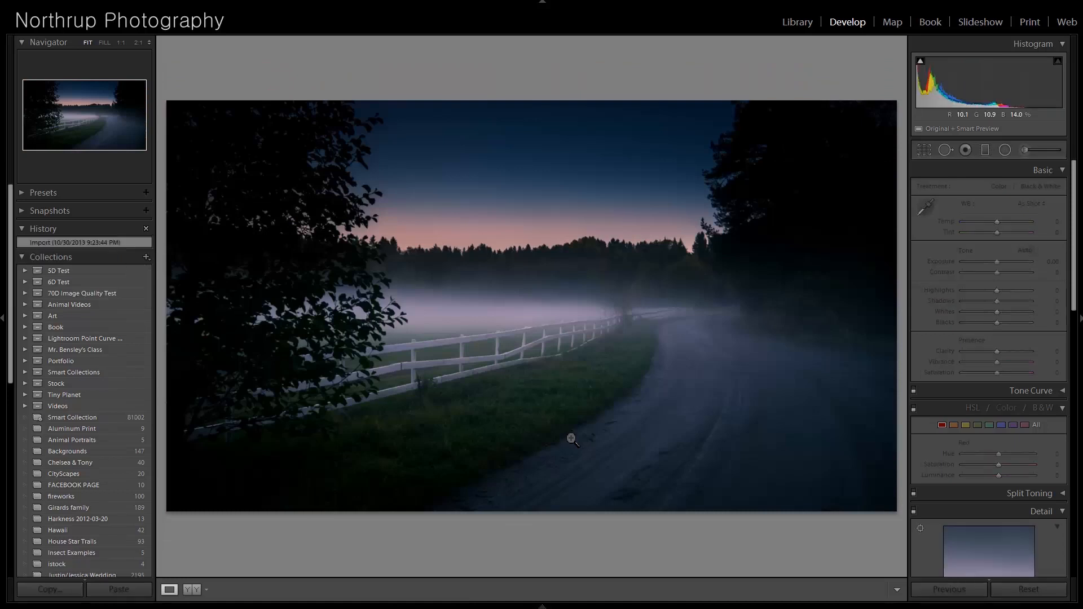
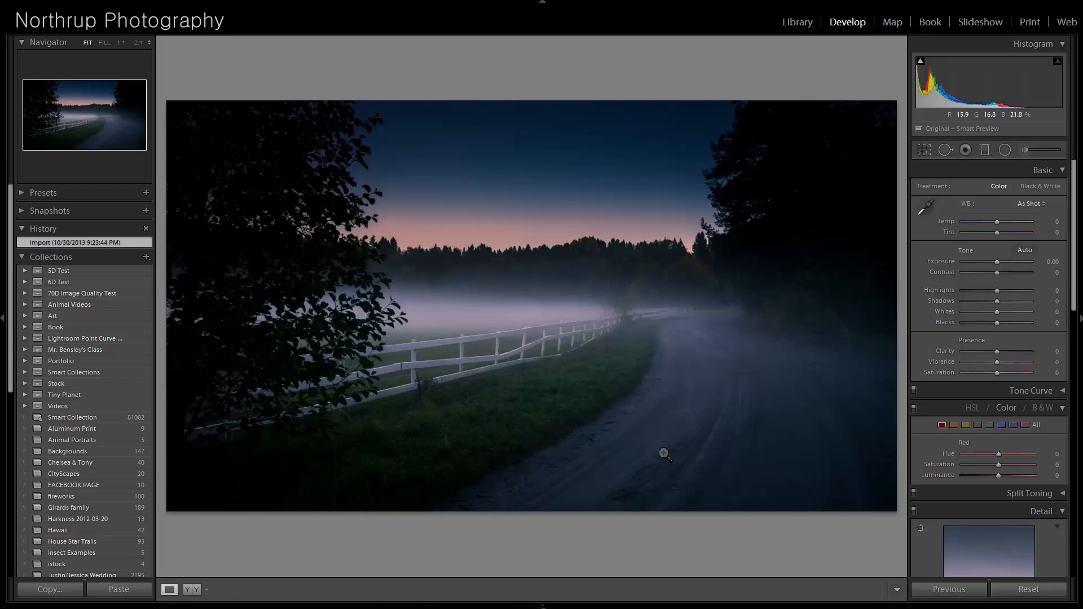
Crop the foggy road photo tighter in two passes at its original aspect ratio, cutting away most of the tree on the left.
click(924, 149)
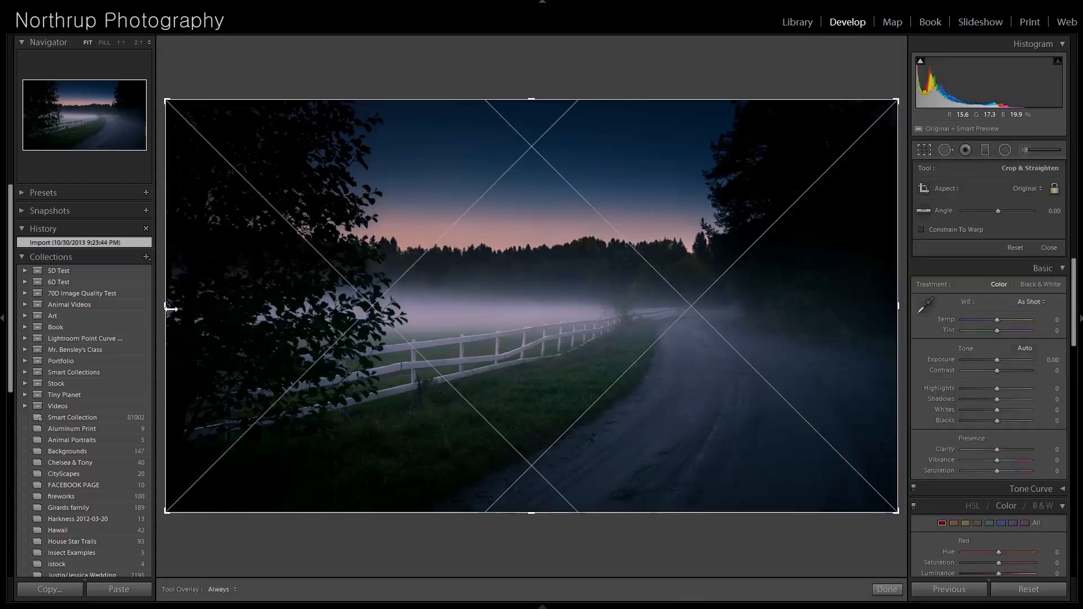
drag(165, 309, 226, 311)
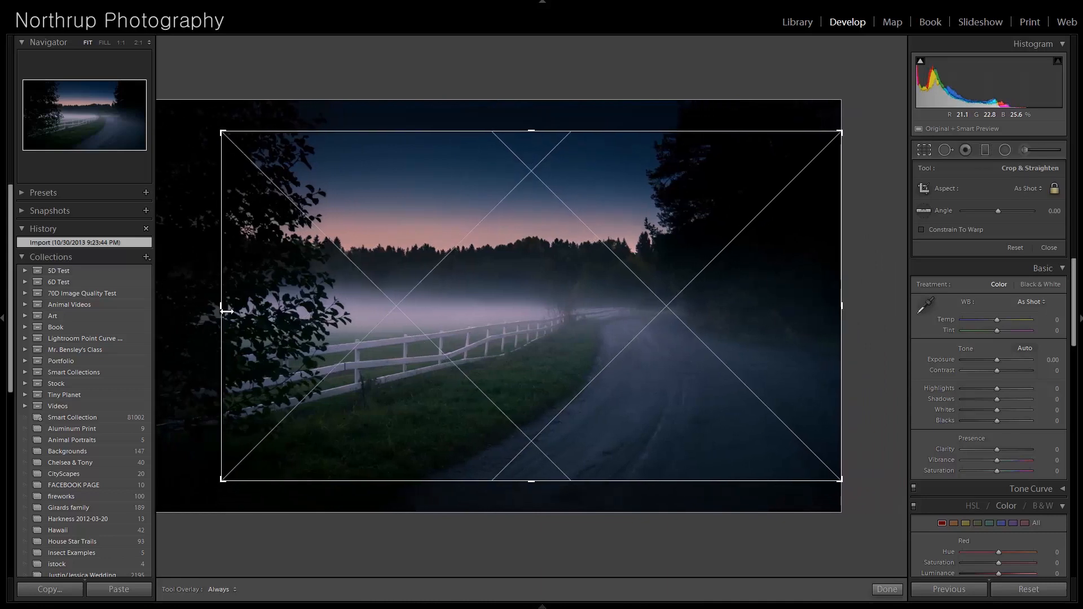
key(Return)
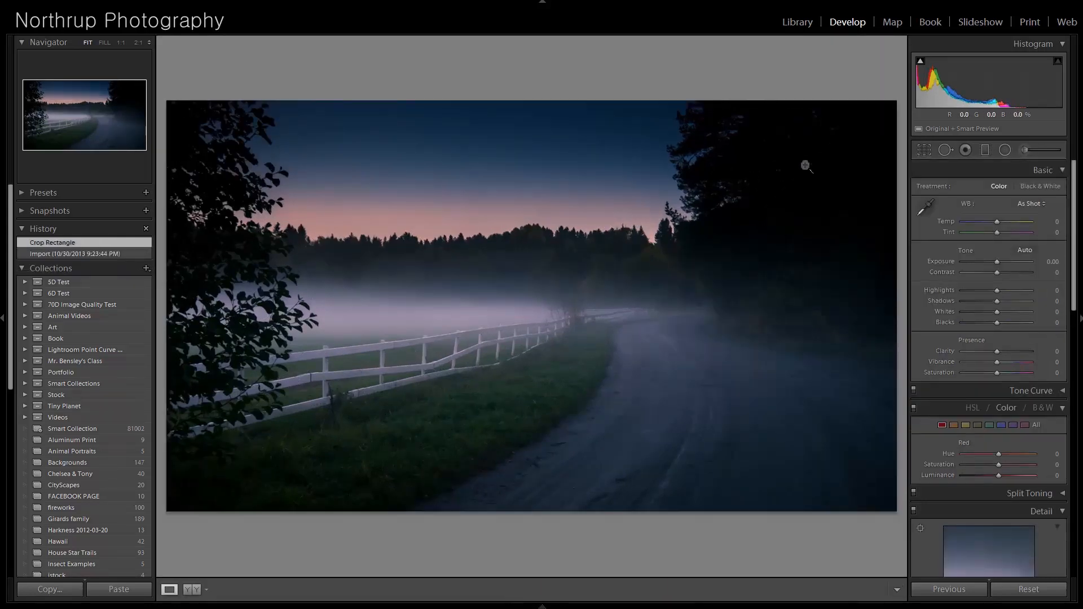
click(923, 150)
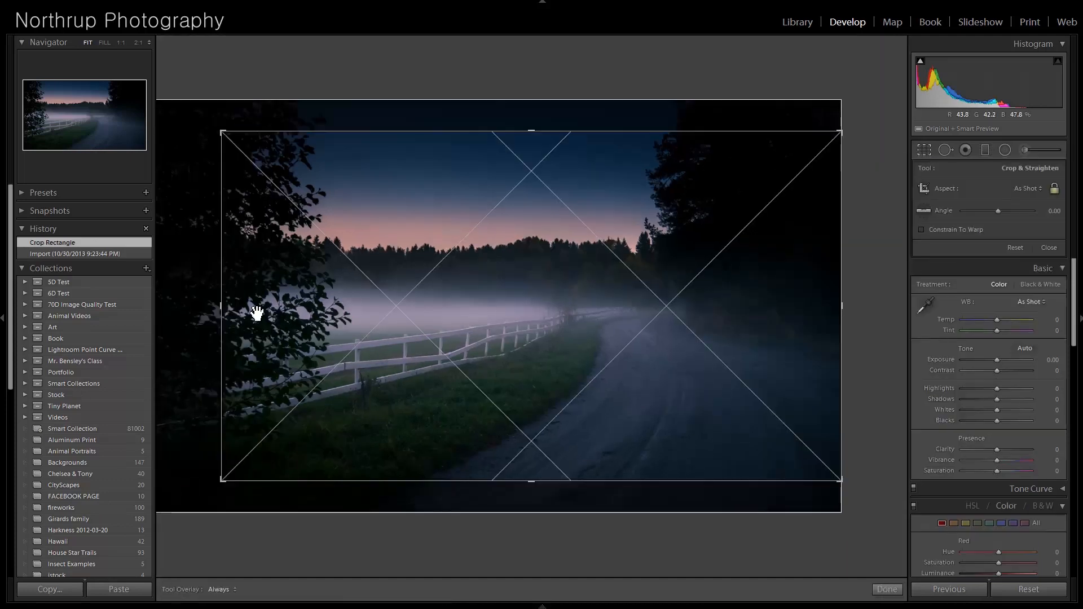
drag(221, 308, 239, 306)
key(Return)
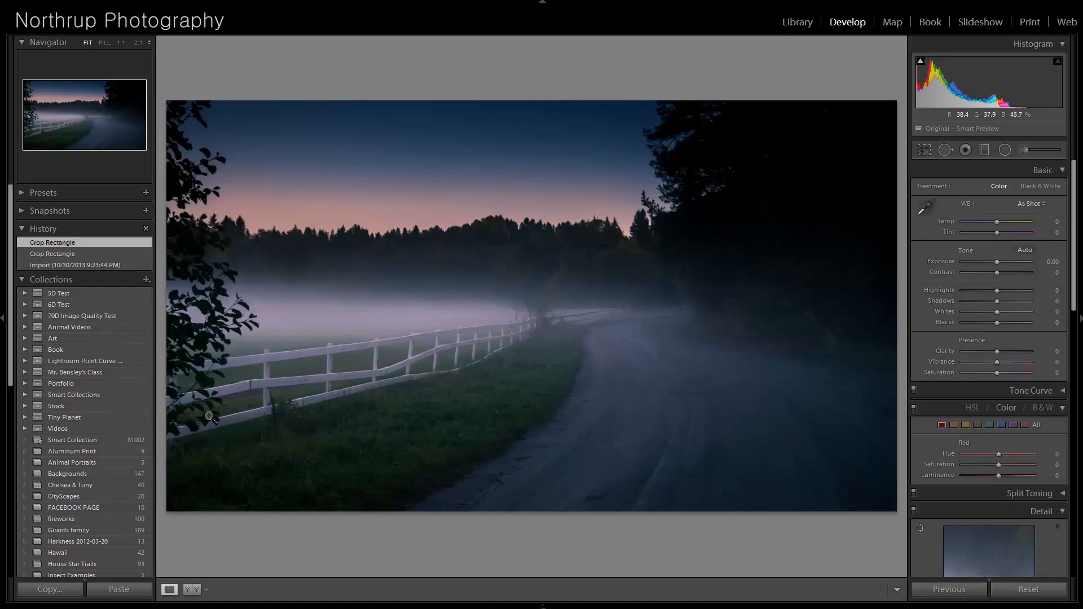
Inspect the fence, fog and treeline of the road photo at 1:1 and move on to the helicopter photo.
click(656, 345)
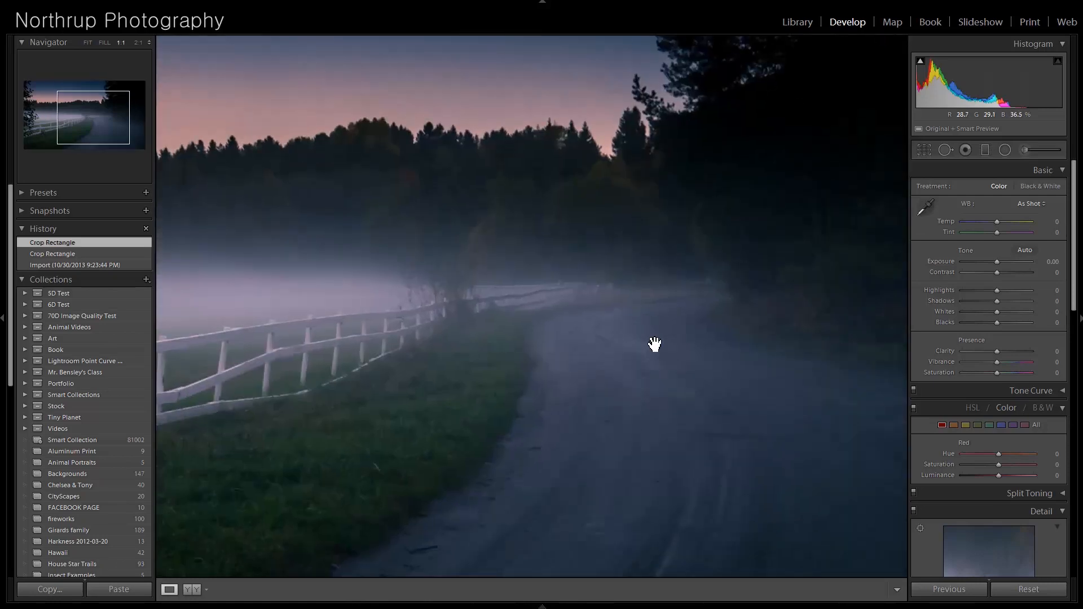
drag(382, 261, 495, 405)
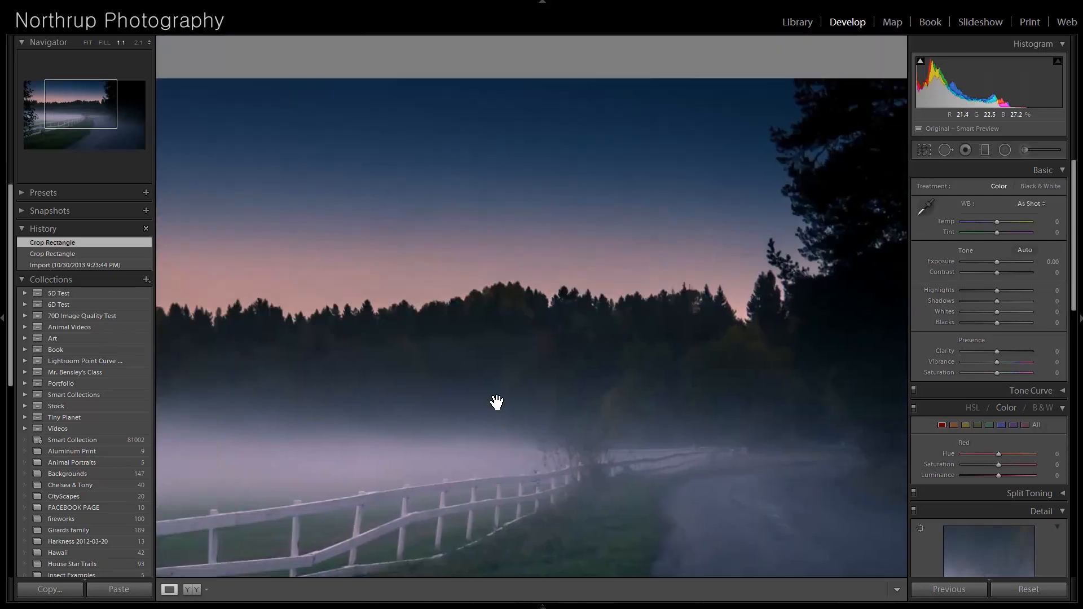
key(Right)
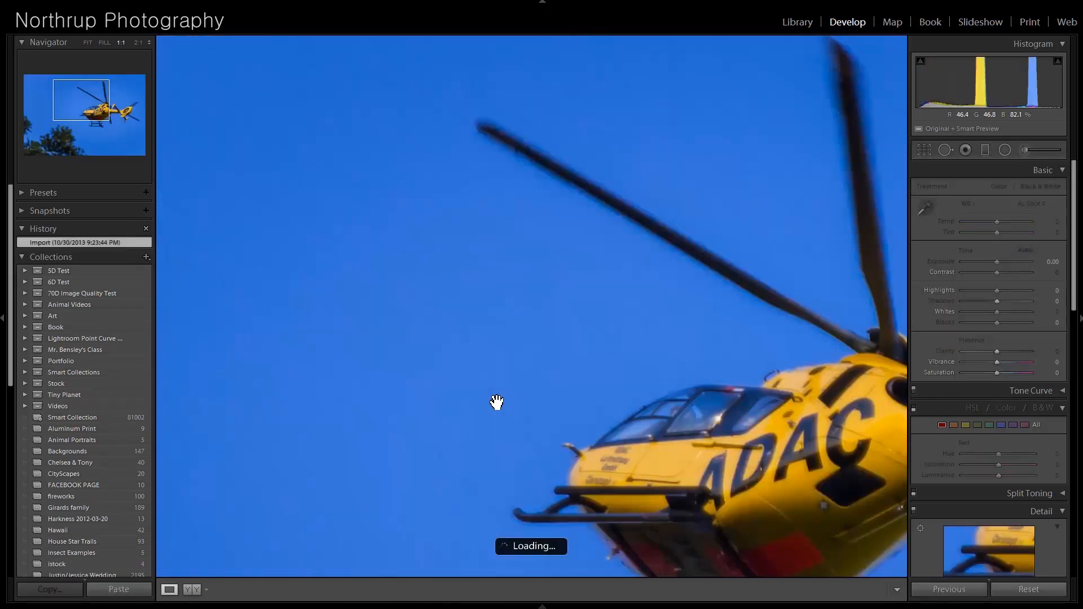
Examine the whole helicopter photo and check the sharpness of the yellow fuselage at 1:1.
click(601, 396)
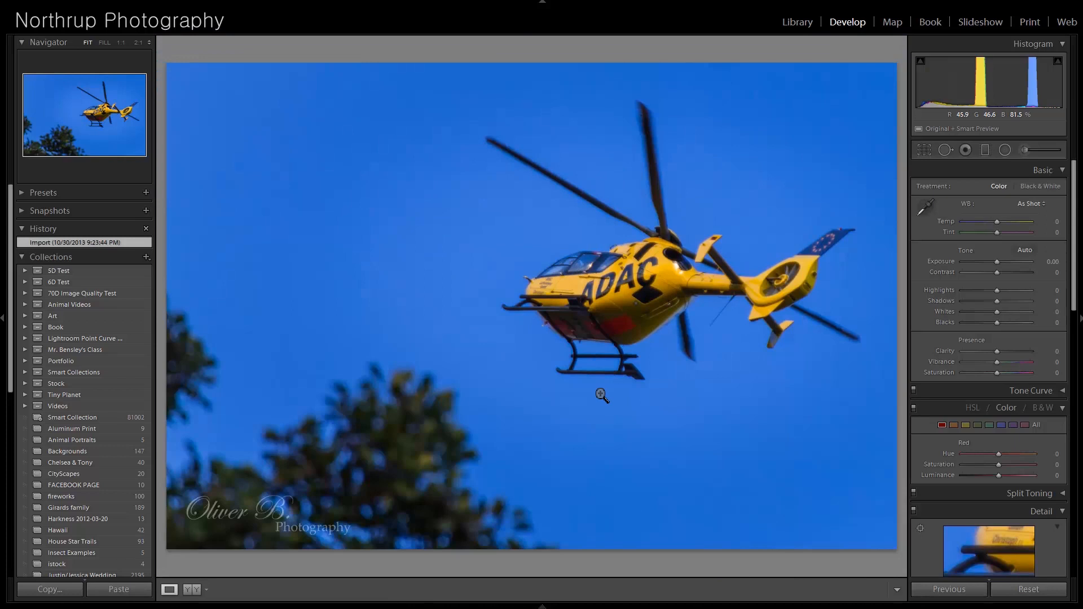
click(629, 319)
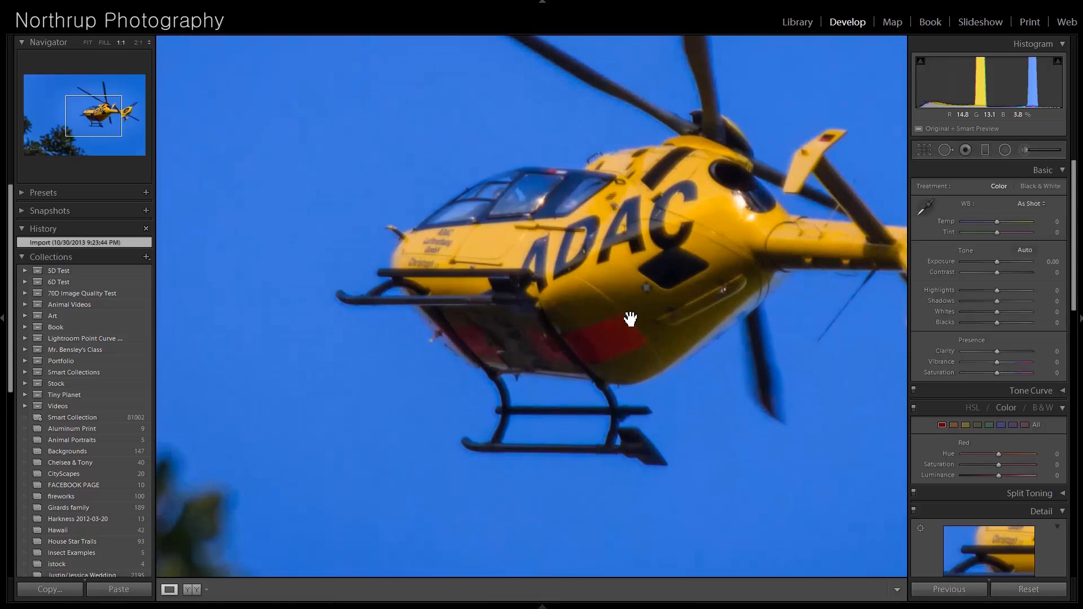
click(608, 287)
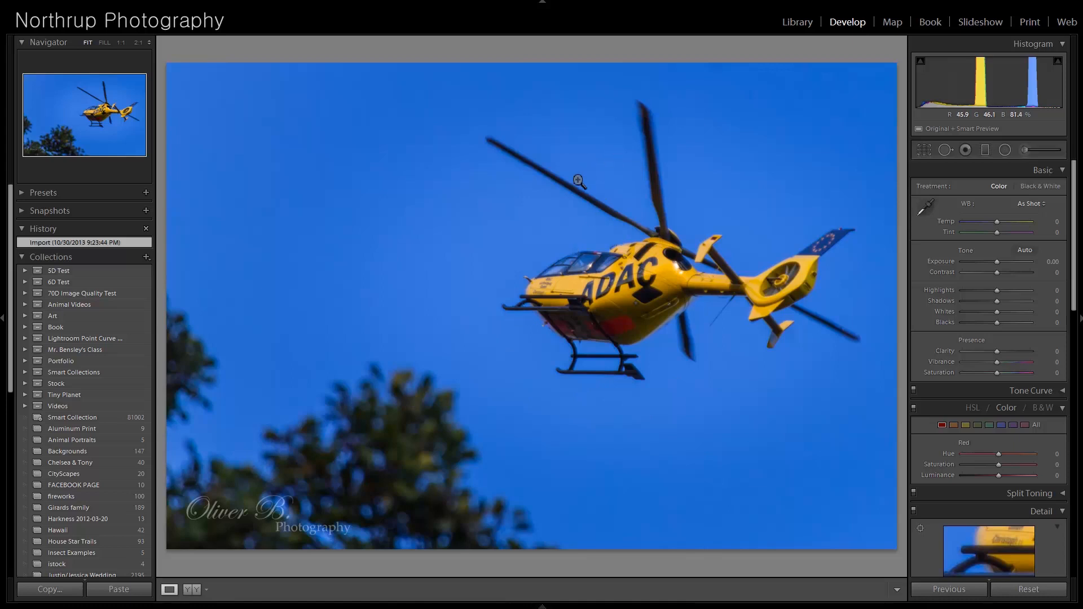
Convert the next photo, the ship's rigging, to Black & White and set its exposure to +0.37.
key(Right)
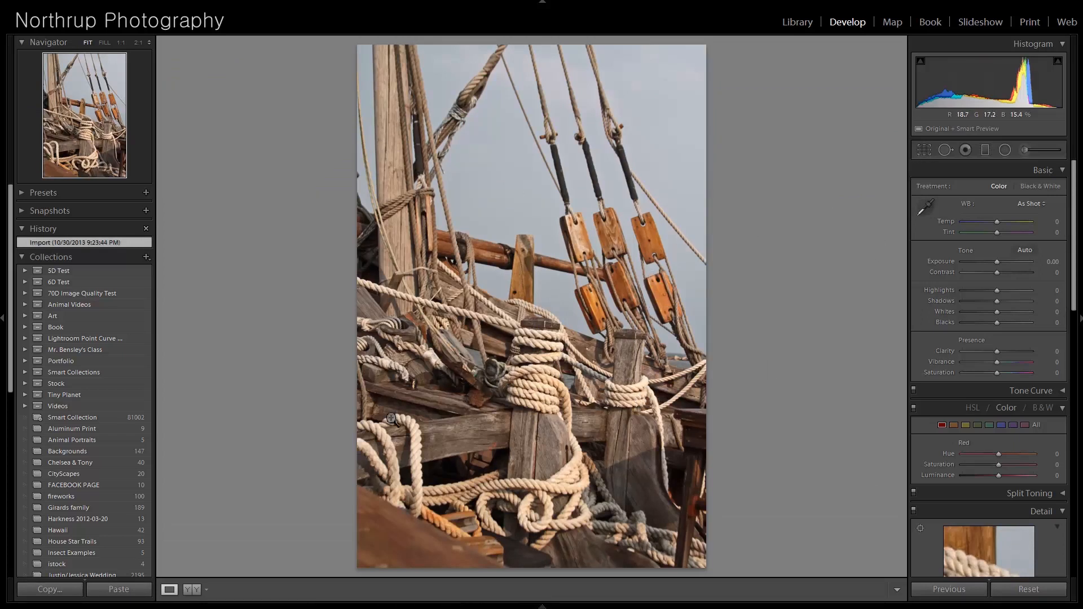
click(1044, 403)
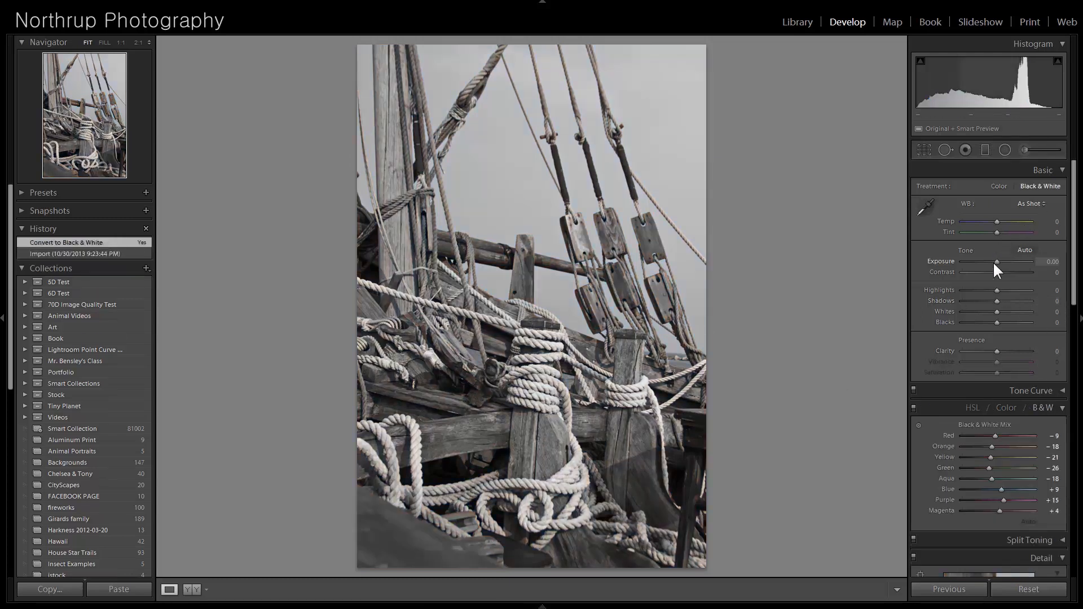
drag(997, 261, 995, 263)
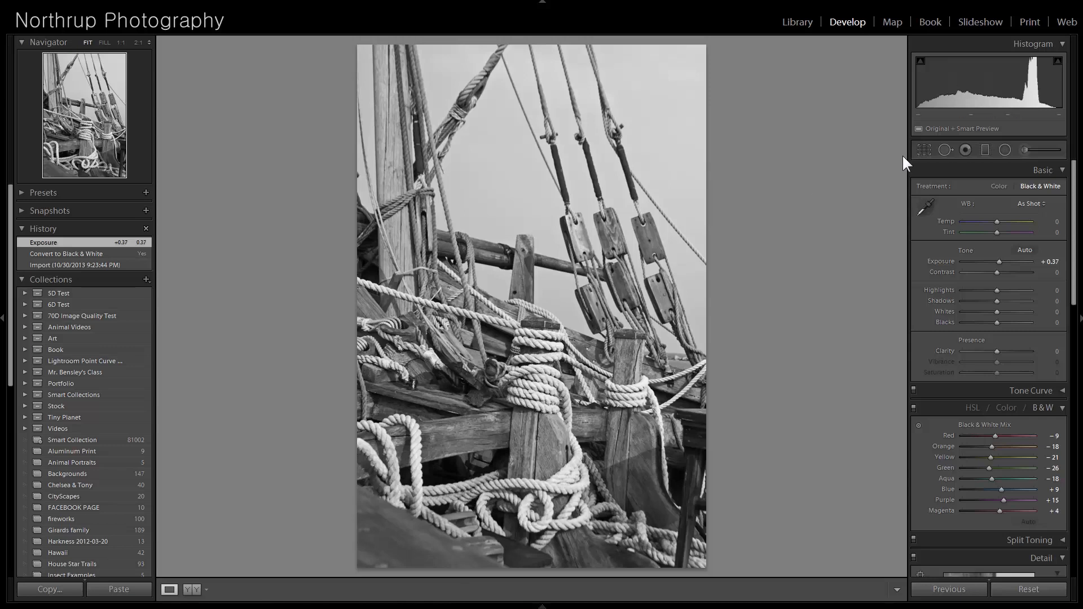
Crop the rigging photo to the wooden blocks and rope-wrapped posts, cutting off the mast and the coiled ropes below.
click(925, 150)
drag(358, 568, 402, 529)
drag(497, 467, 487, 471)
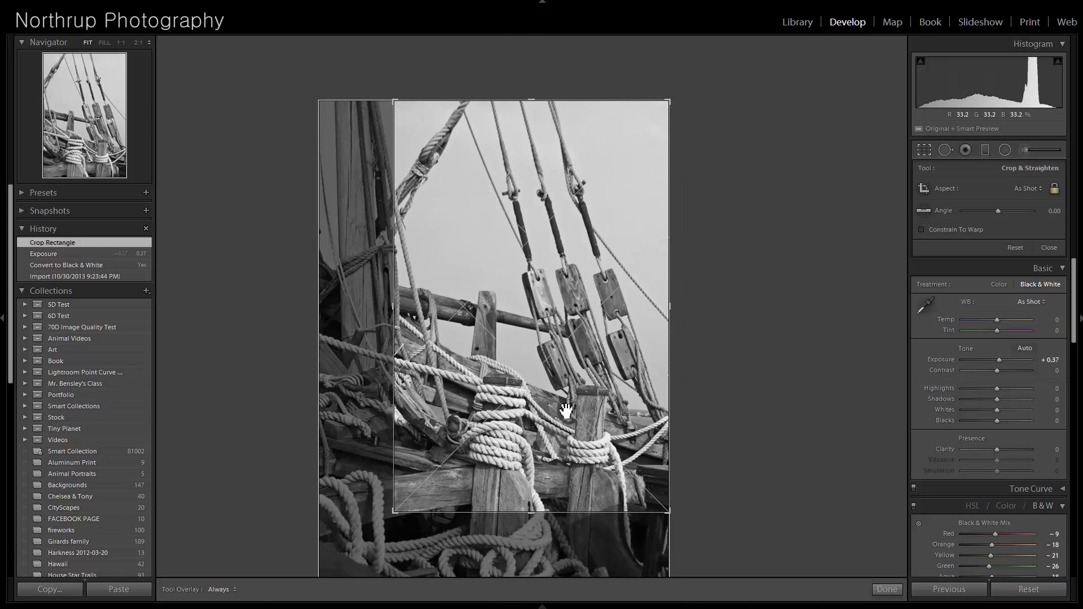
key(Return)
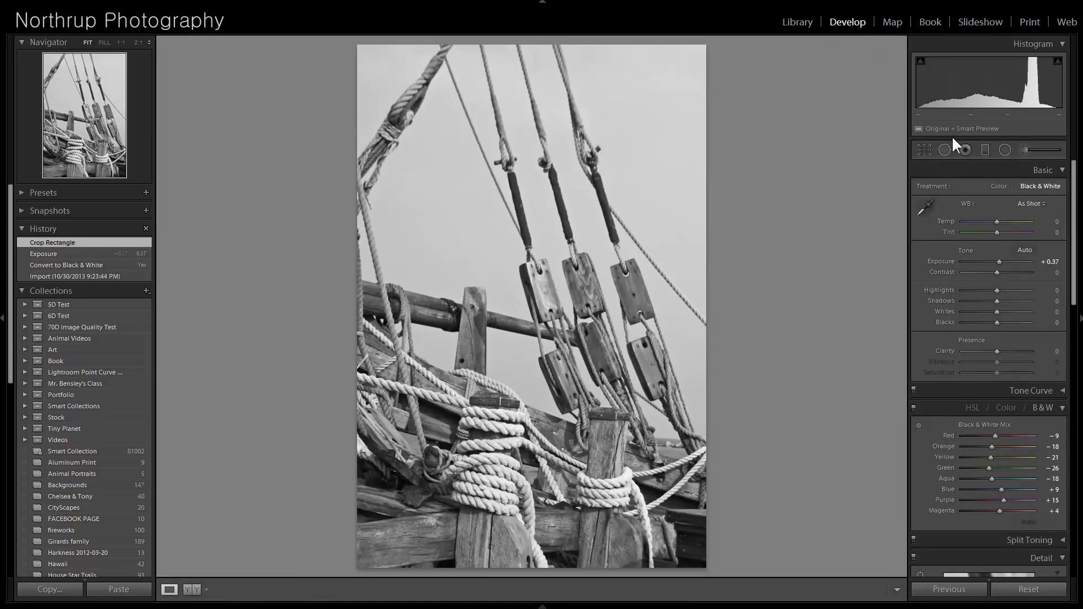
Reframe the rigging photo with a smaller crop around the rope-wrapped post and the coiled ropes at its lower left.
click(930, 155)
drag(536, 406, 581, 272)
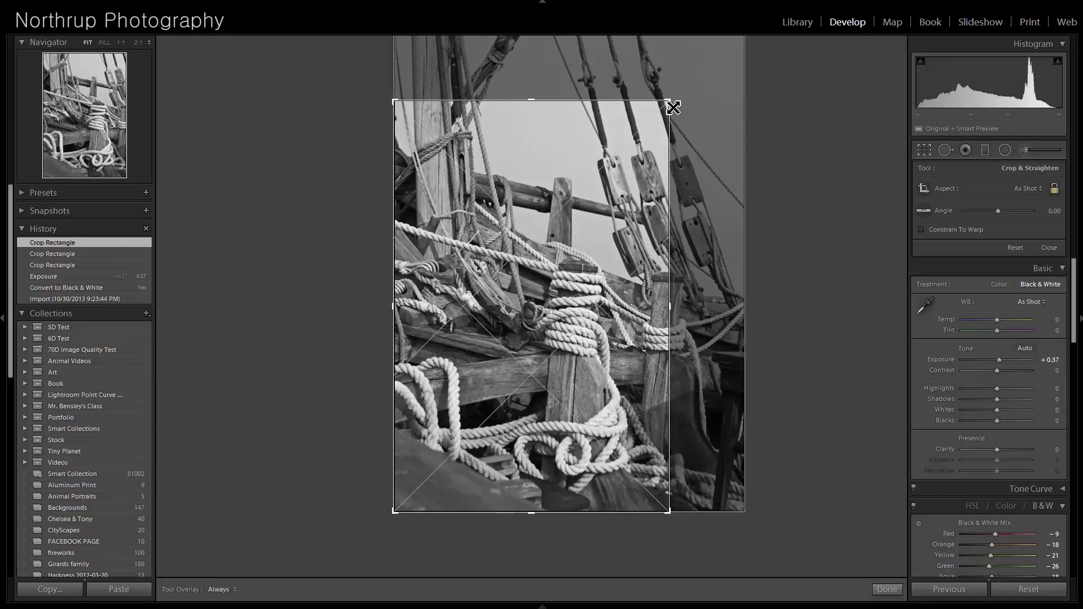
drag(671, 103, 621, 175)
drag(581, 267, 563, 264)
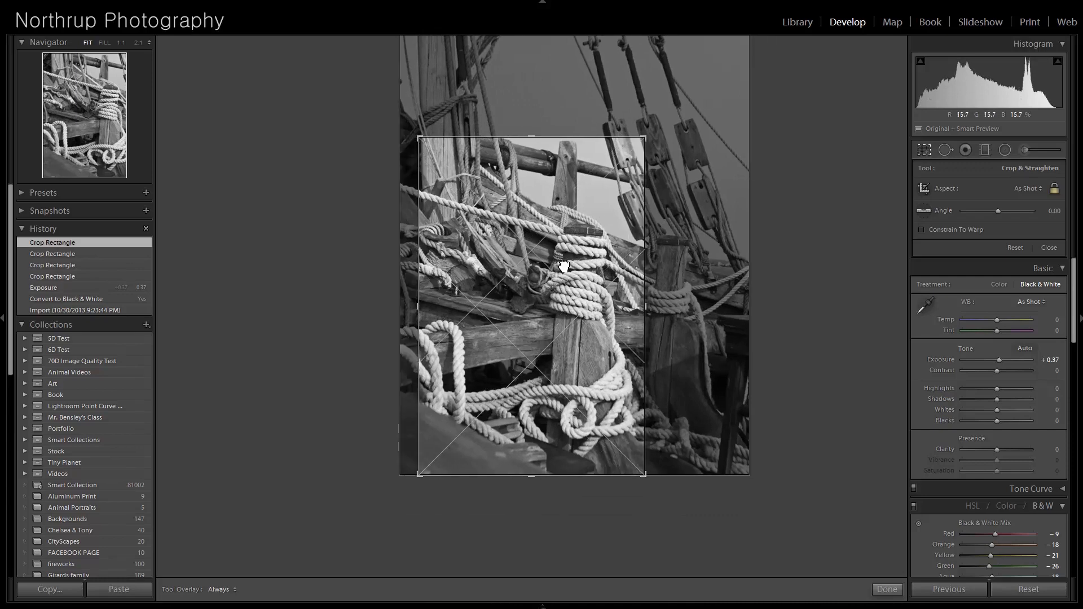
key(Return)
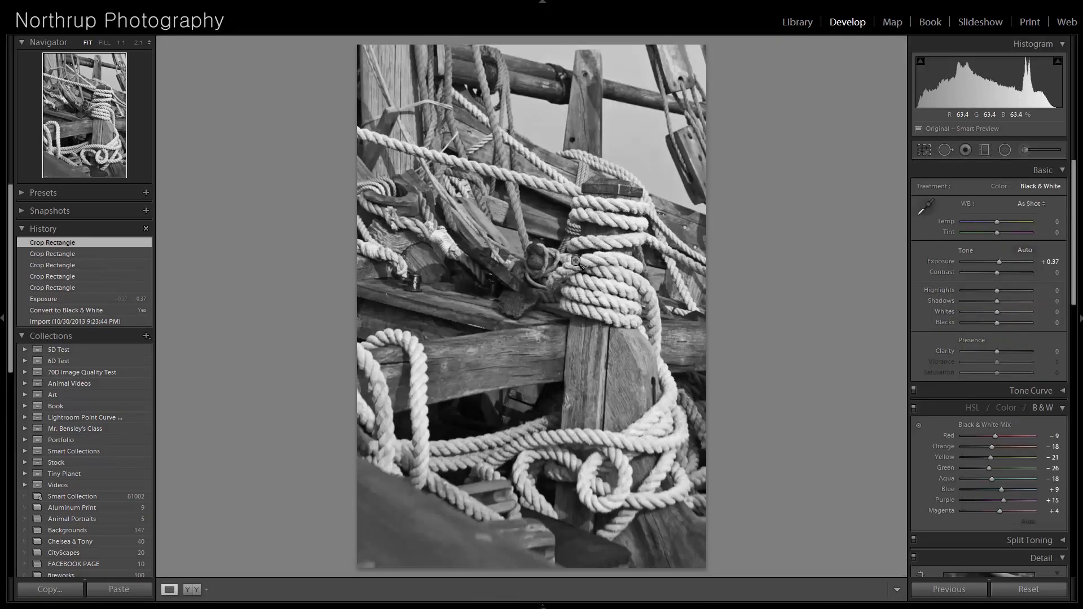
Shift the crop frame of the rigging photo to the right to include both rope-wrapped posts and the wooden blocks.
click(924, 151)
drag(582, 341, 483, 299)
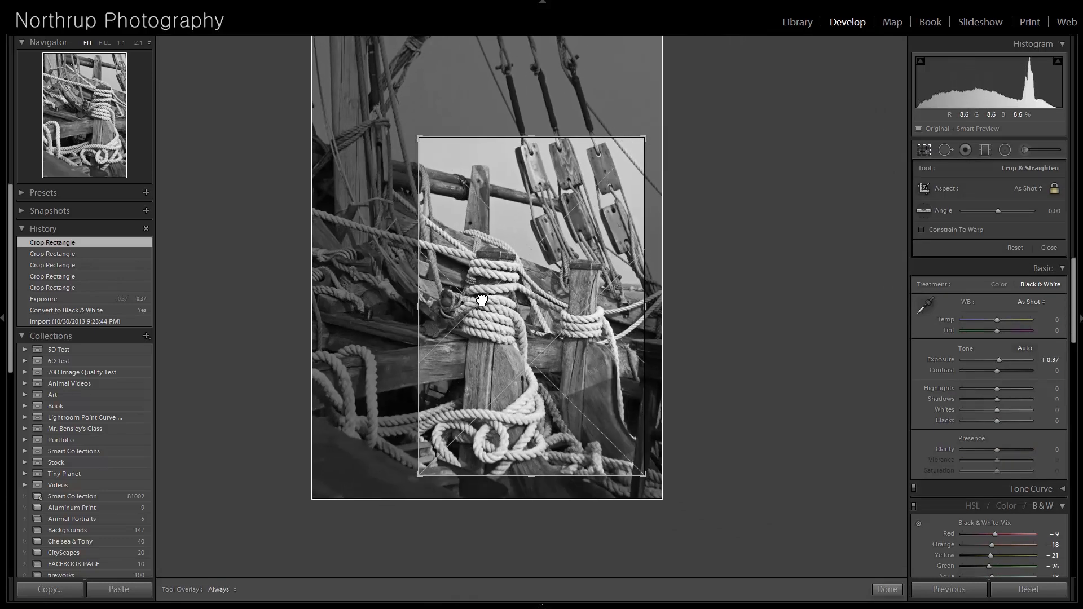
key(Return)
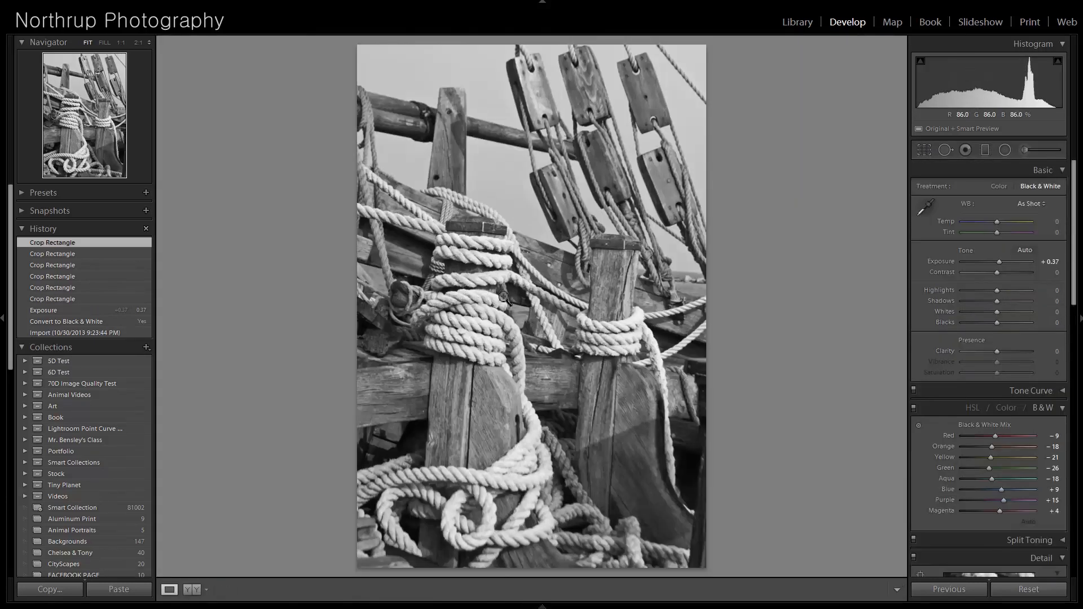
Tighten the crop to a close-up of the ropes wound around the single wooden post.
click(921, 150)
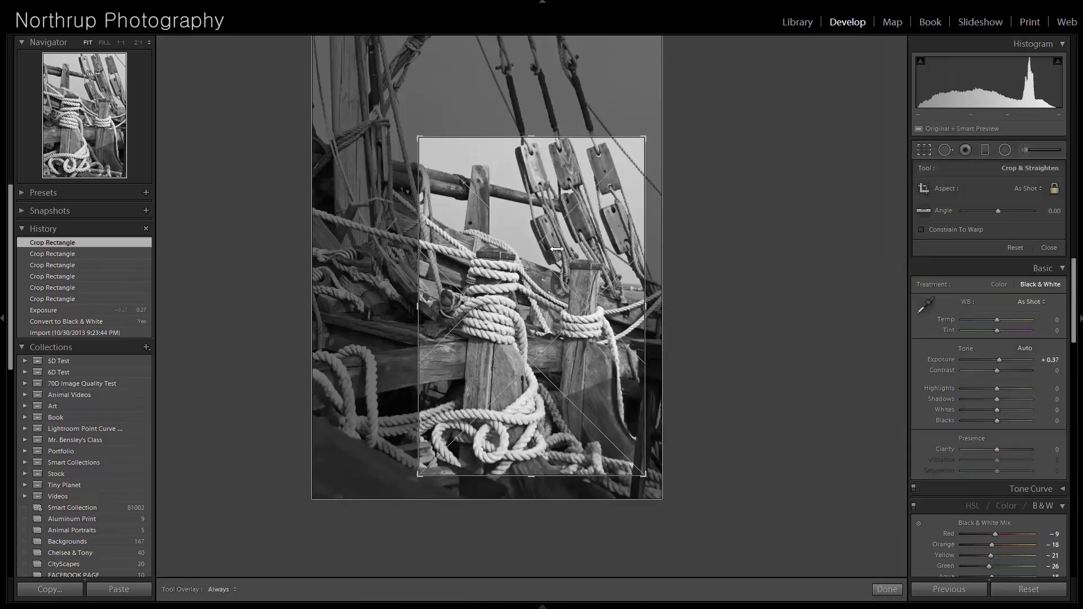
drag(643, 140, 540, 305)
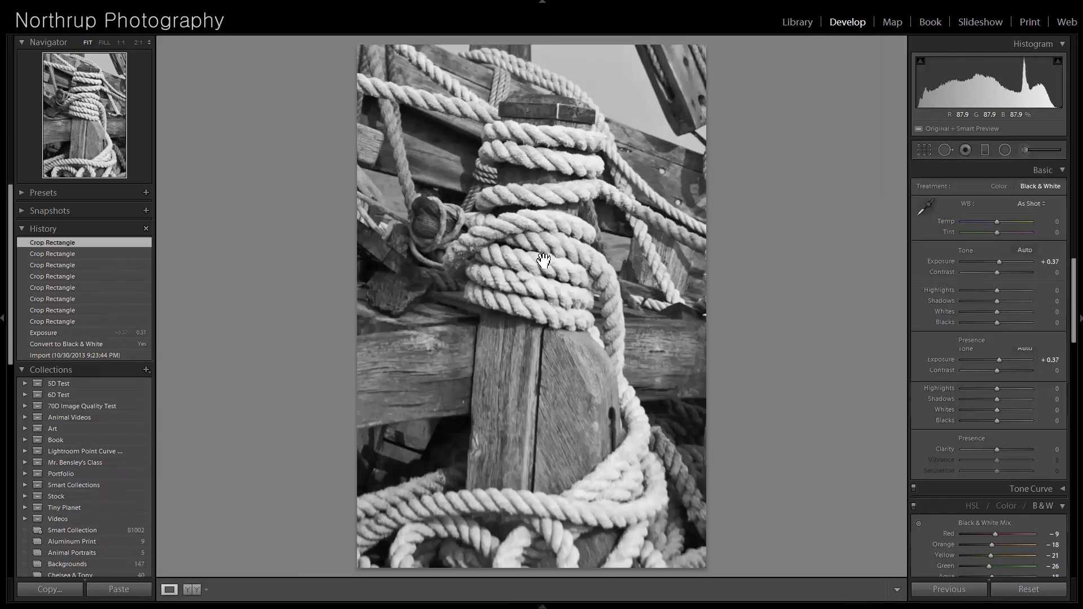
key(Return)
click(922, 149)
drag(496, 455, 513, 299)
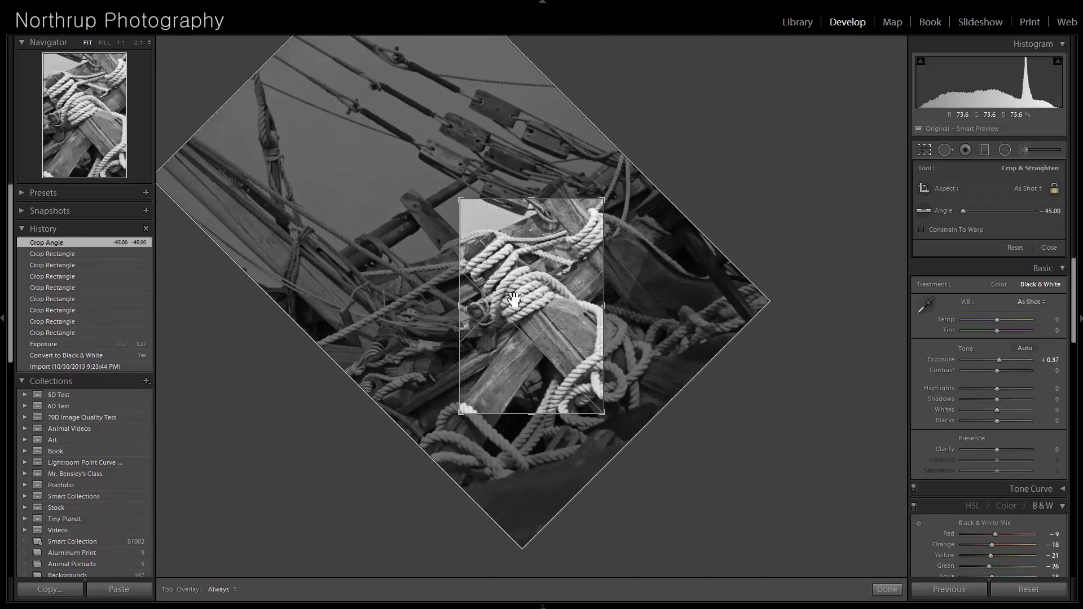
key(ctrl+z)
Move the tight crop up and to the right so that it frames the group of wooden rigging blocks against the sky.
mouse_move(579, 181)
mouse_down()
mouse_move(587, 171)
mouse_move(573, 181)
mouse_up()
drag(535, 286, 454, 418)
key(r)
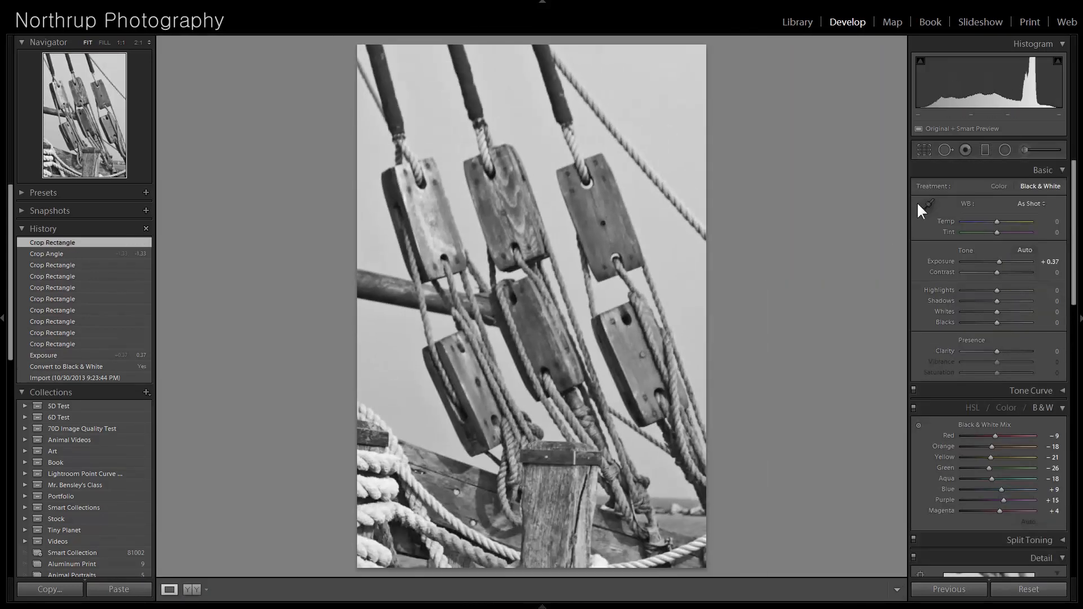
Try rotating the rigging photo's crop to an angle of 43.44 degrees.
click(923, 150)
drag(405, 361, 509, 259)
drag(450, 236, 450, 236)
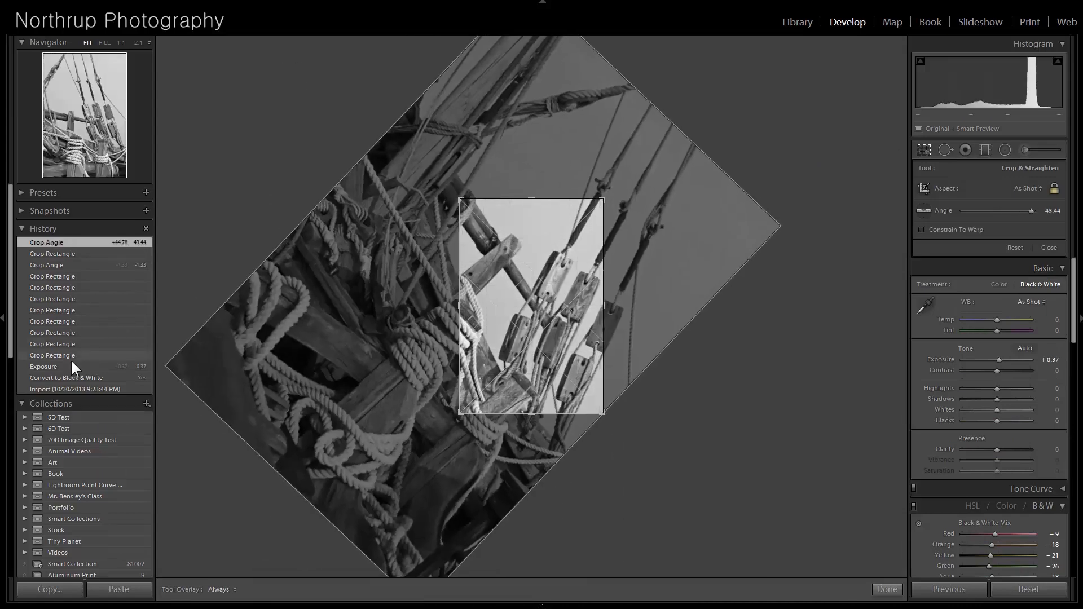
Restore the uncropped rigging photo from the history state of the exposure adjustment and leave cropping.
click(70, 365)
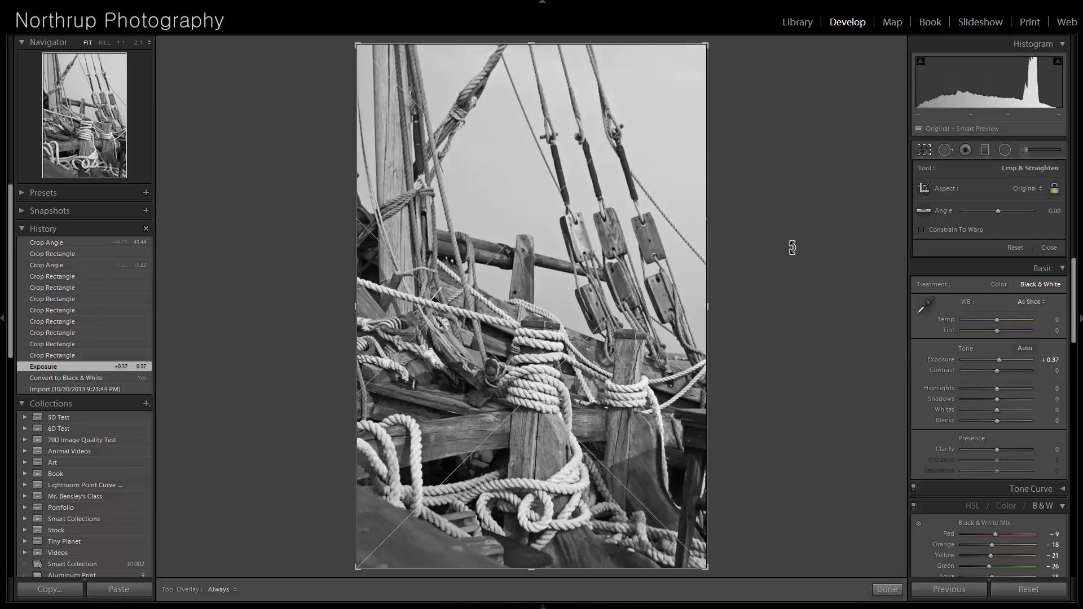
key(Escape)
Go to the next photo, the snowy sunset panorama, and inspect its horizon and foreground at 1:1.
key(Right)
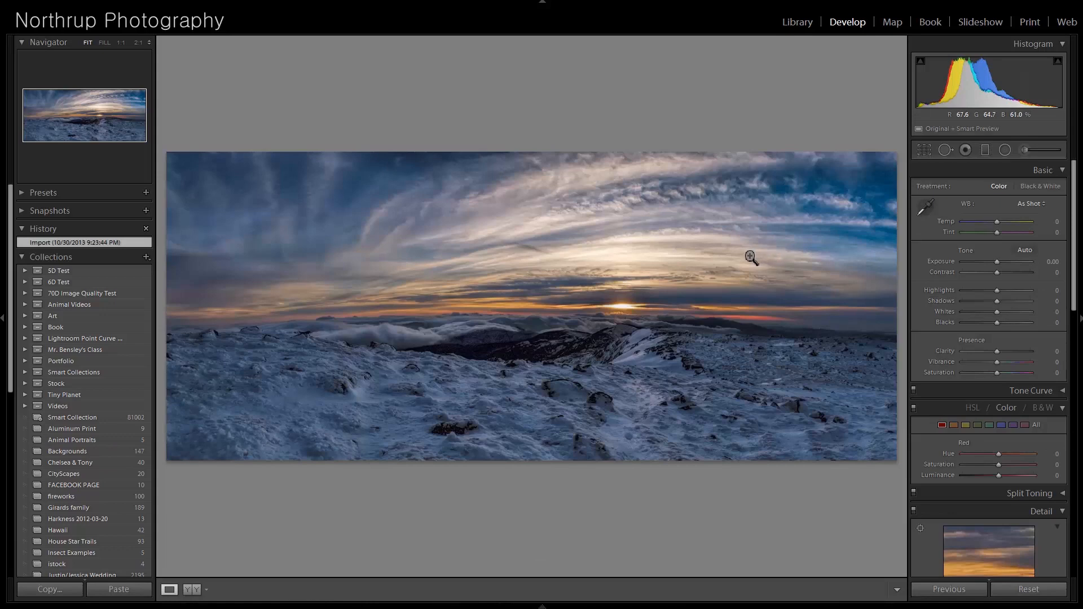
click(511, 401)
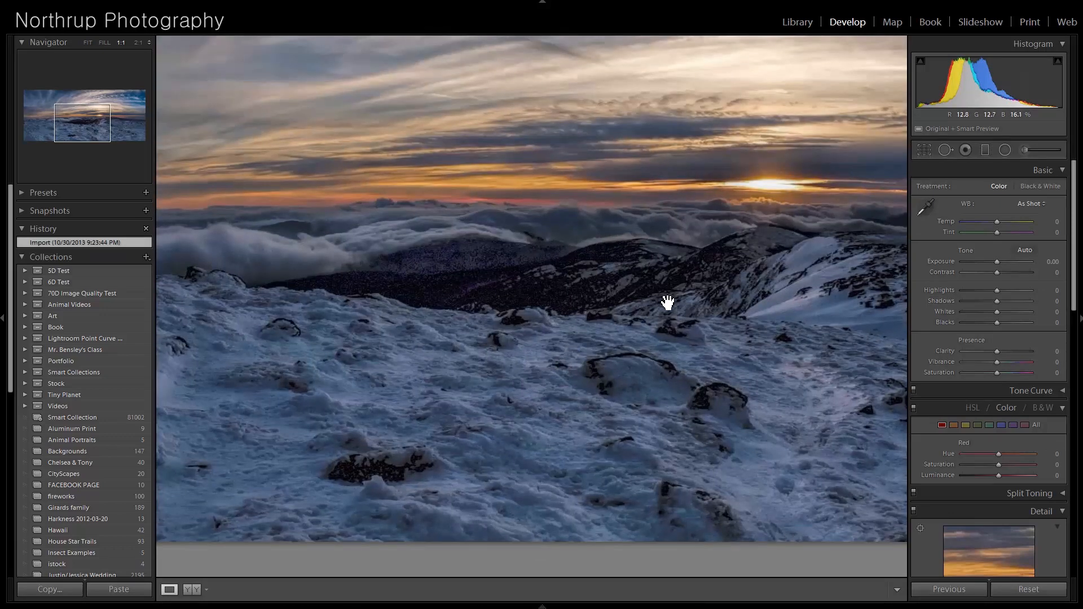
drag(756, 288, 530, 232)
drag(328, 304, 525, 250)
click(524, 250)
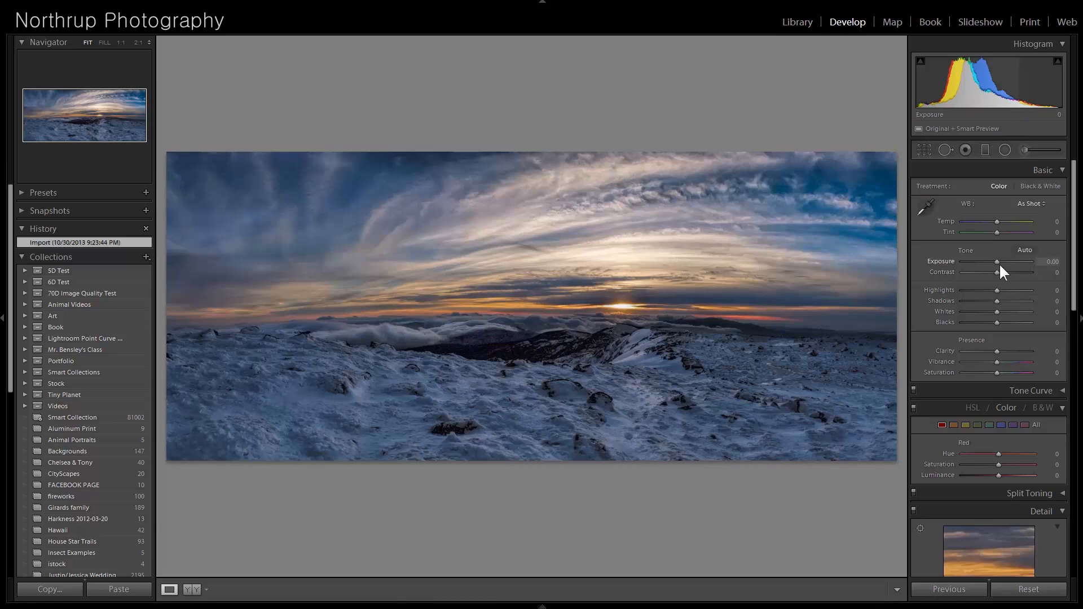
Set the panorama's exposure to +0.62 and its contrast to +21.
drag(999, 262, 1003, 262)
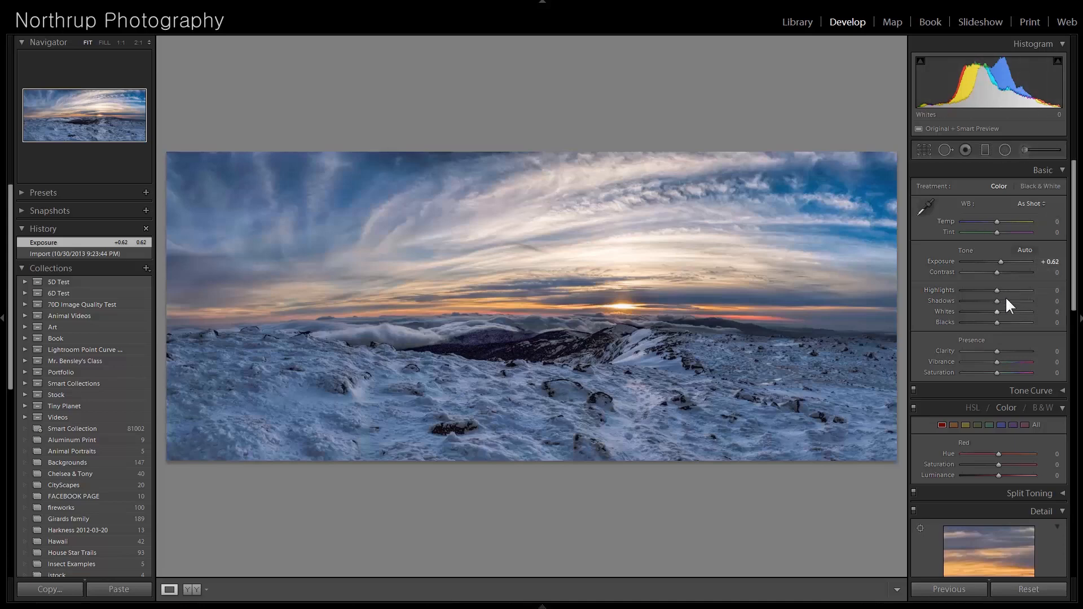
mouse_move(998, 274)
mouse_down()
mouse_move(1034, 280)
mouse_move(1004, 272)
mouse_up()
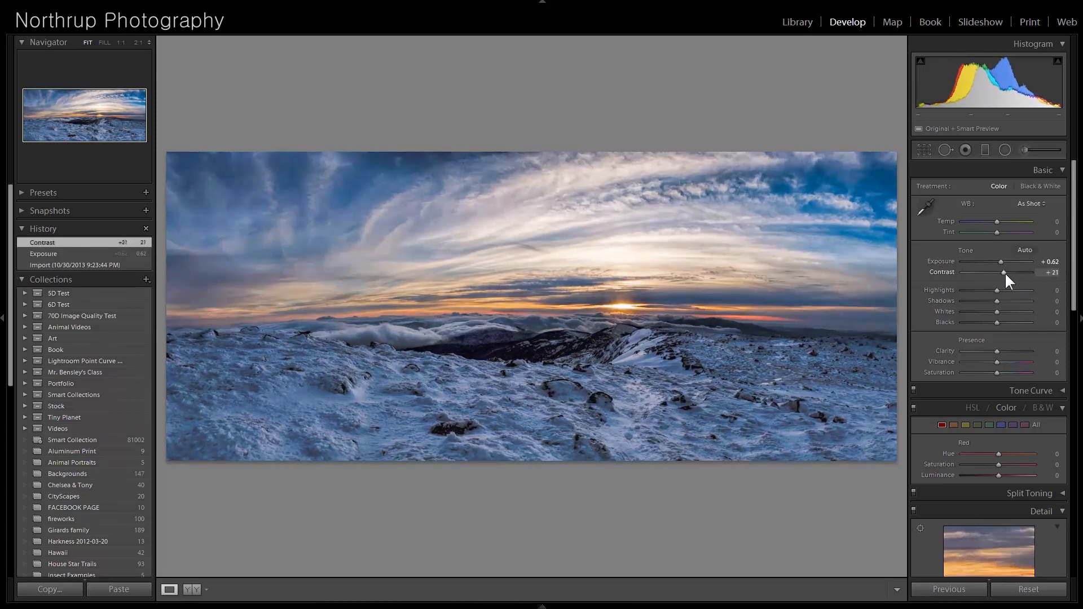
Compare the panorama's imported version with its contrast-adjusted version through the history, ending on the adjusted one.
click(56, 262)
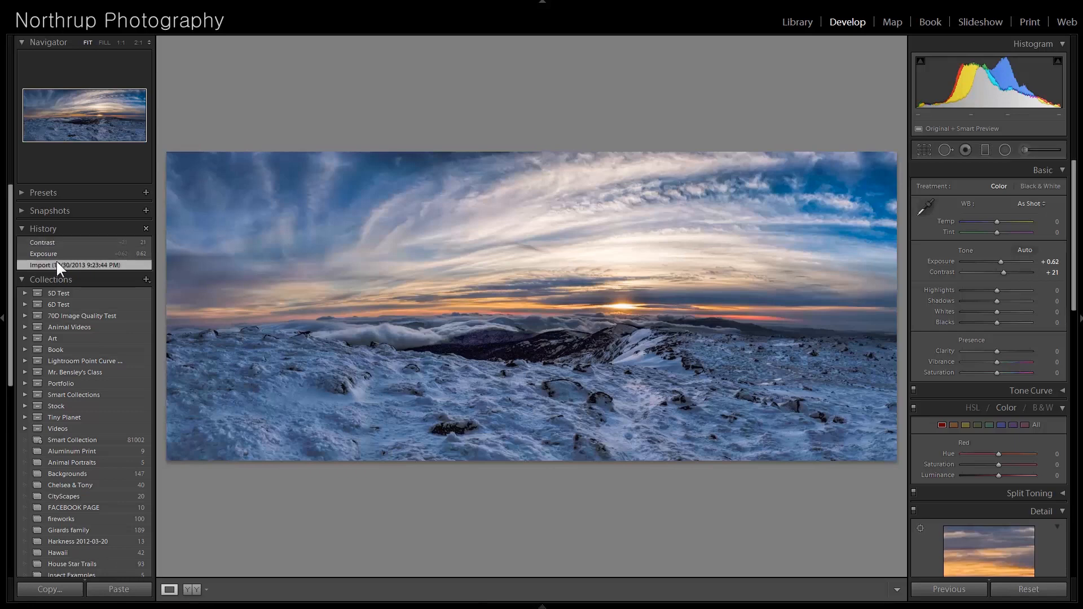
click(56, 243)
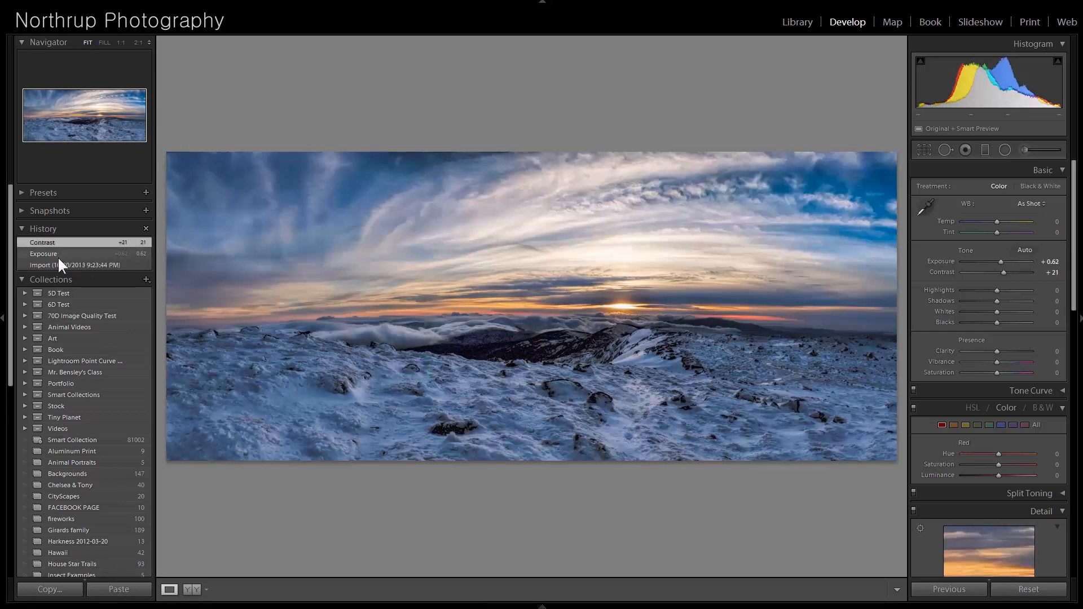
click(63, 260)
click(60, 242)
Go to the next photo, the drummer, and crop it slightly tighter to cut into the stage light at its upper right.
key(Right)
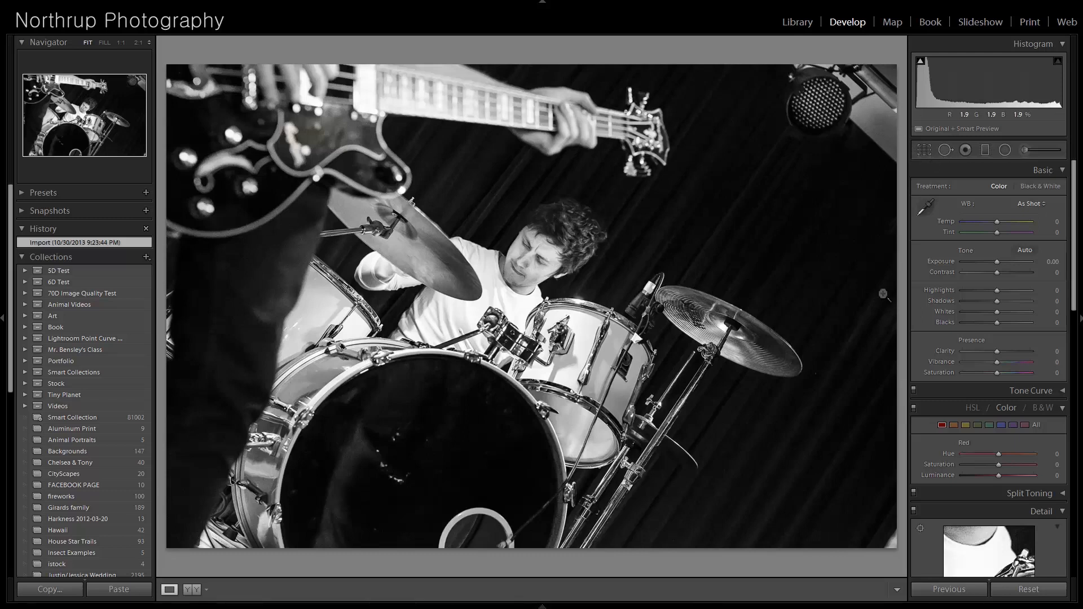
click(924, 149)
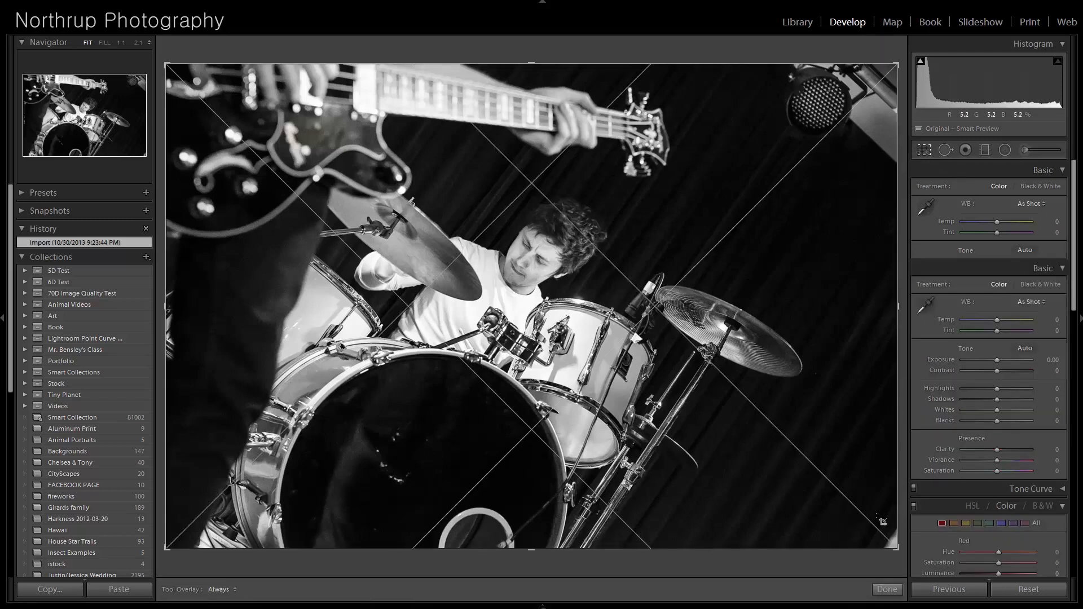
drag(903, 551, 864, 541)
key(Return)
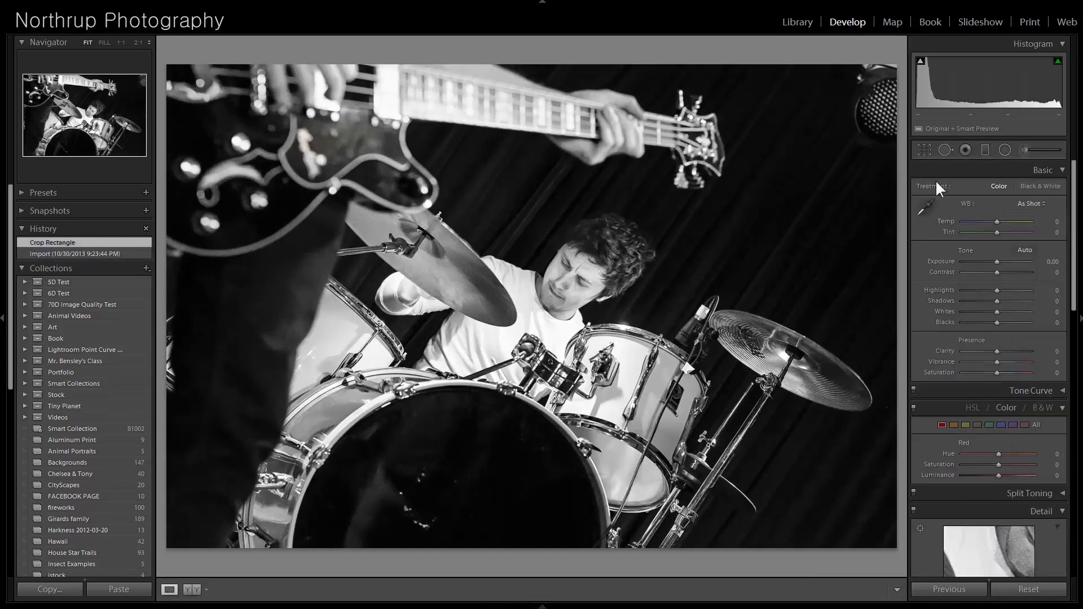
Heal the stage light with a size 77 spot sampled from the dark curtain, and compare the result with the imported photo.
click(945, 150)
mouse_move(884, 131)
mouse_down()
mouse_move(859, 93)
mouse_move(872, 77)
mouse_move(879, 117)
mouse_move(902, 67)
mouse_move(896, 138)
mouse_up()
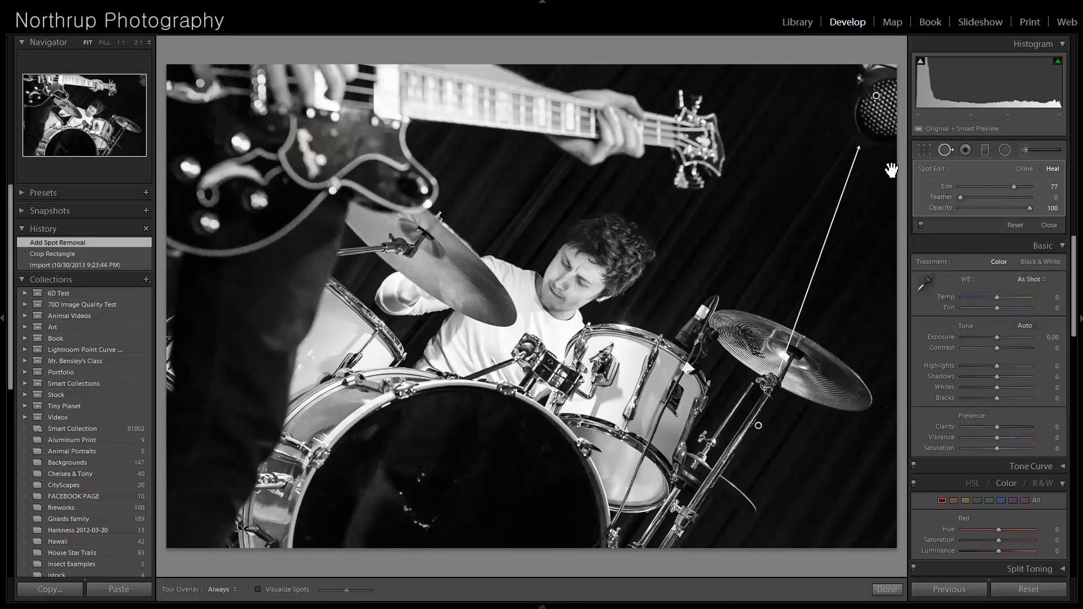
drag(773, 413, 808, 185)
click(1042, 221)
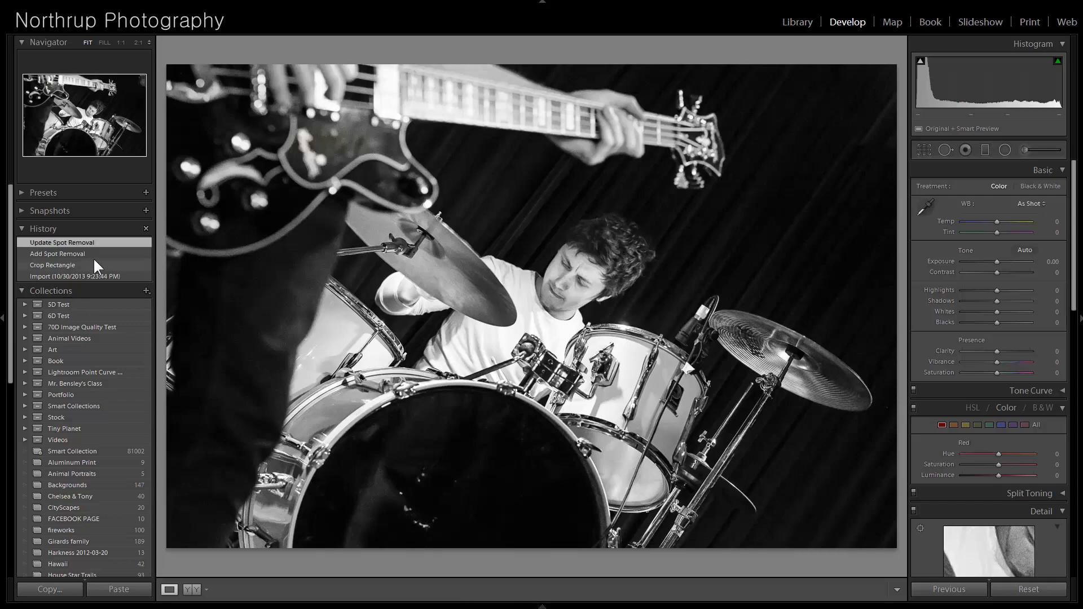
click(95, 274)
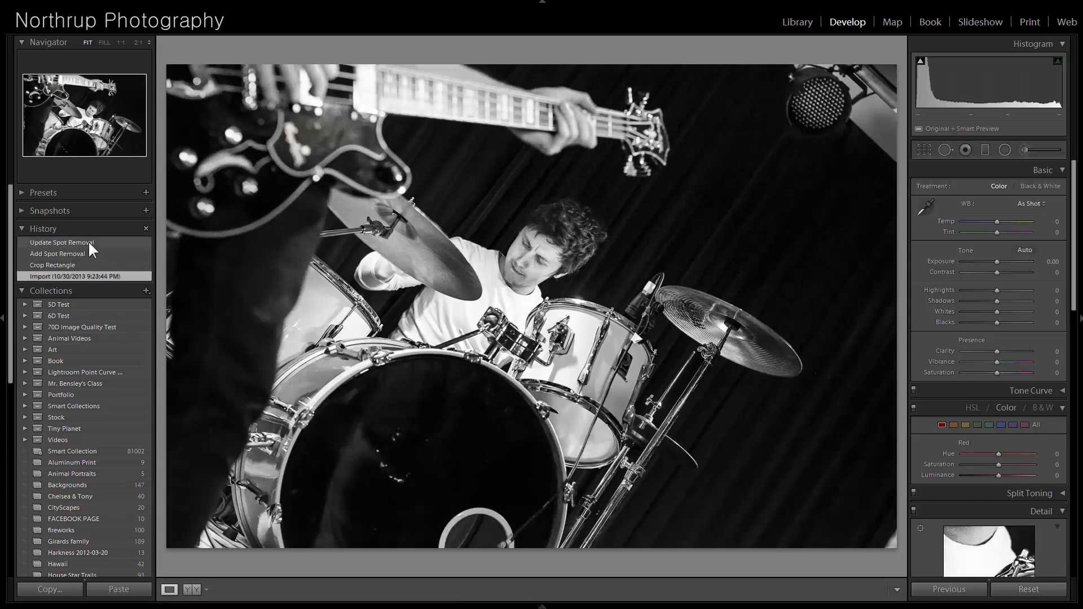
click(89, 243)
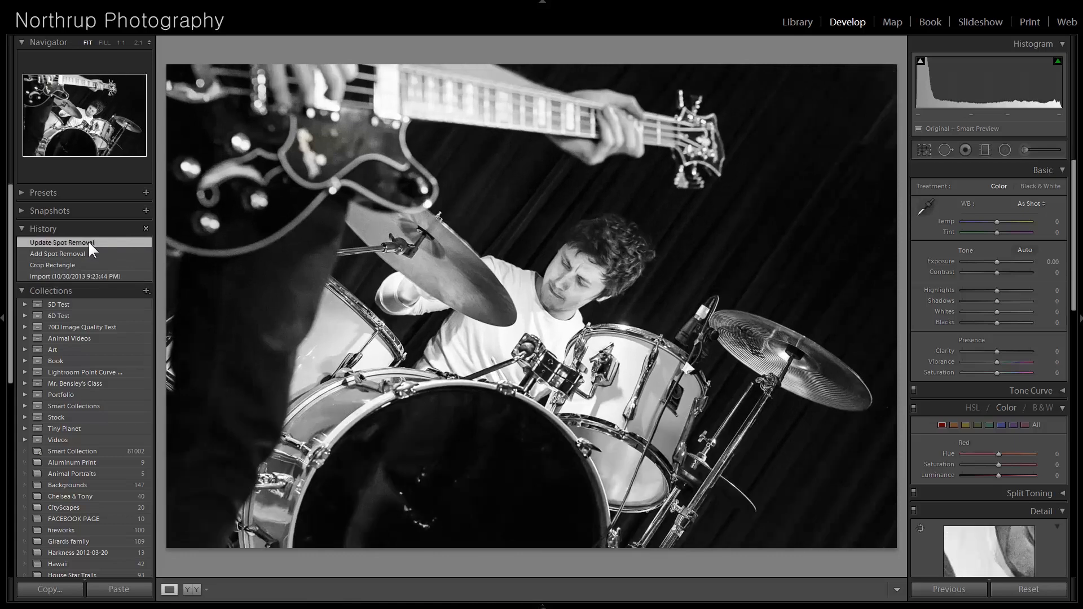
Tighten the drummer photo's crop further from its lower-right corner, and compare the result with the imported photo.
click(924, 150)
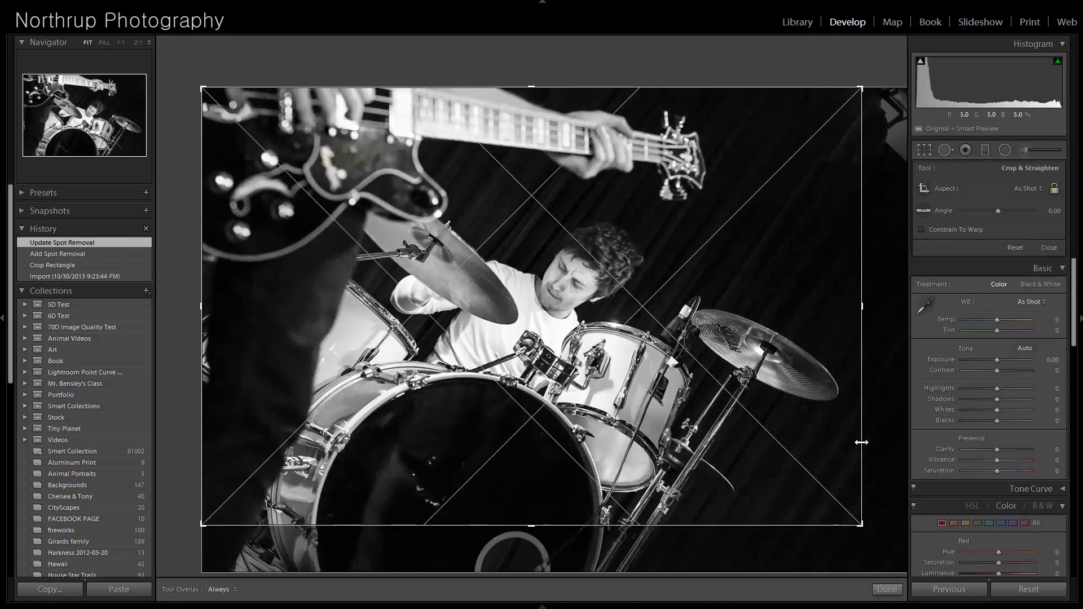
click(863, 525)
drag(866, 531, 839, 522)
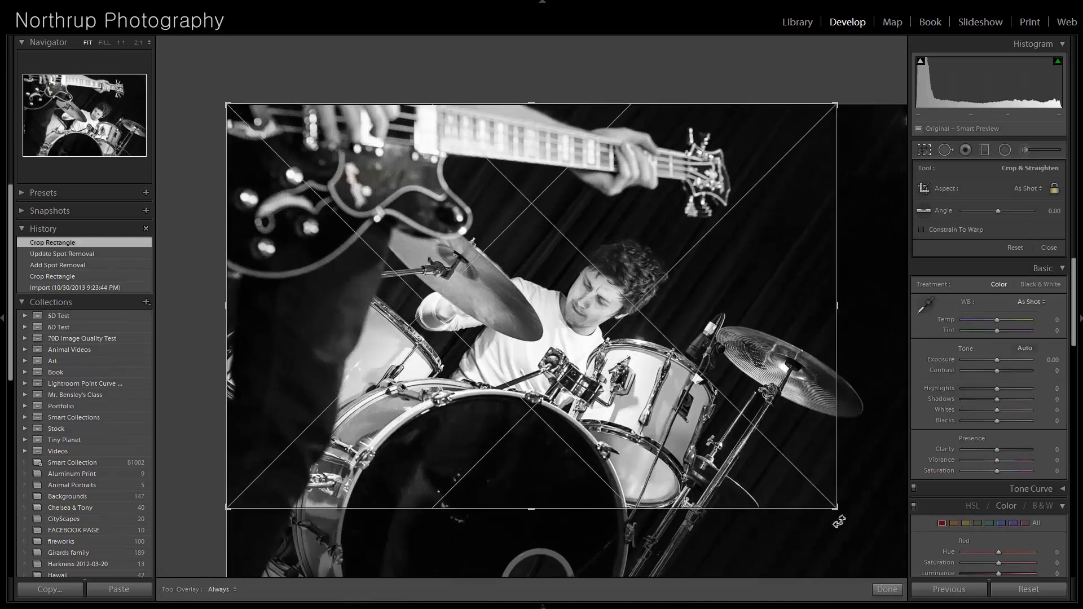
key(Return)
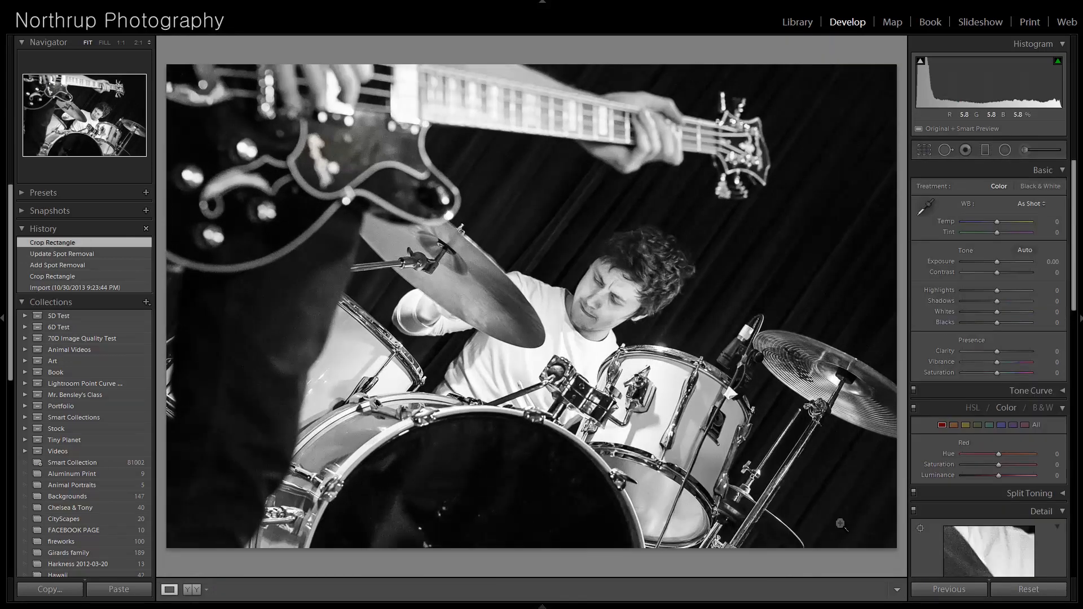
click(76, 287)
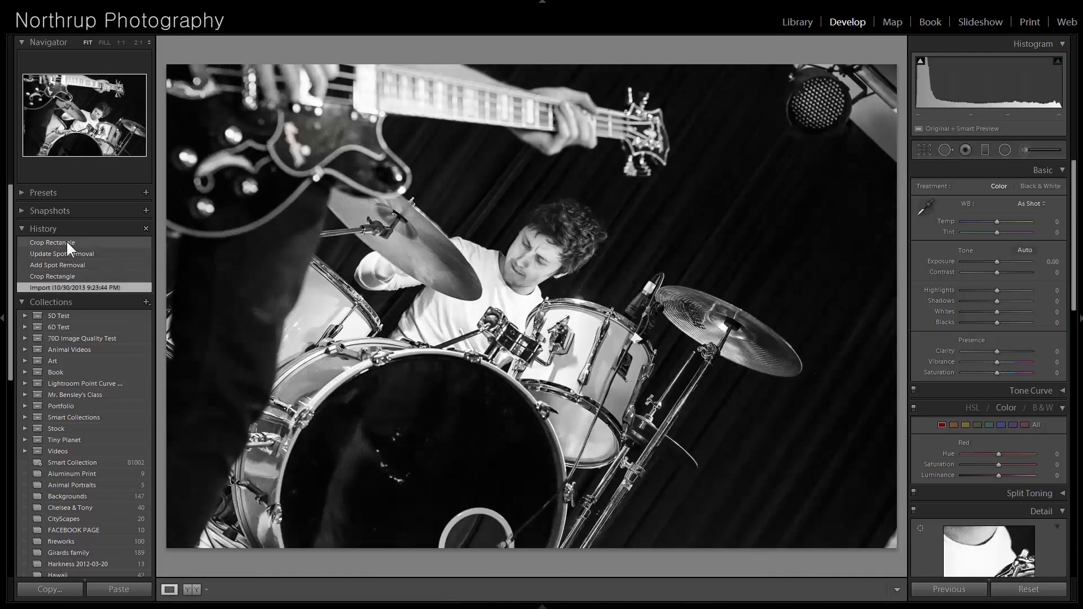
click(66, 242)
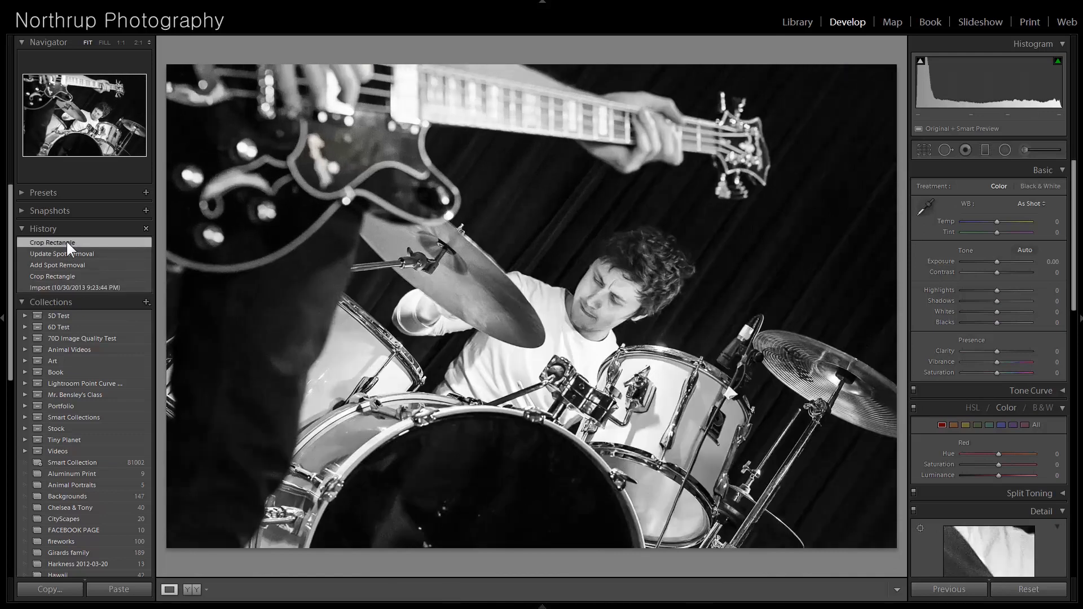
Go to the next photo, the baby portrait, and crop it to 5 x 7, shifted down slightly to exclude the watermark.
key(Right)
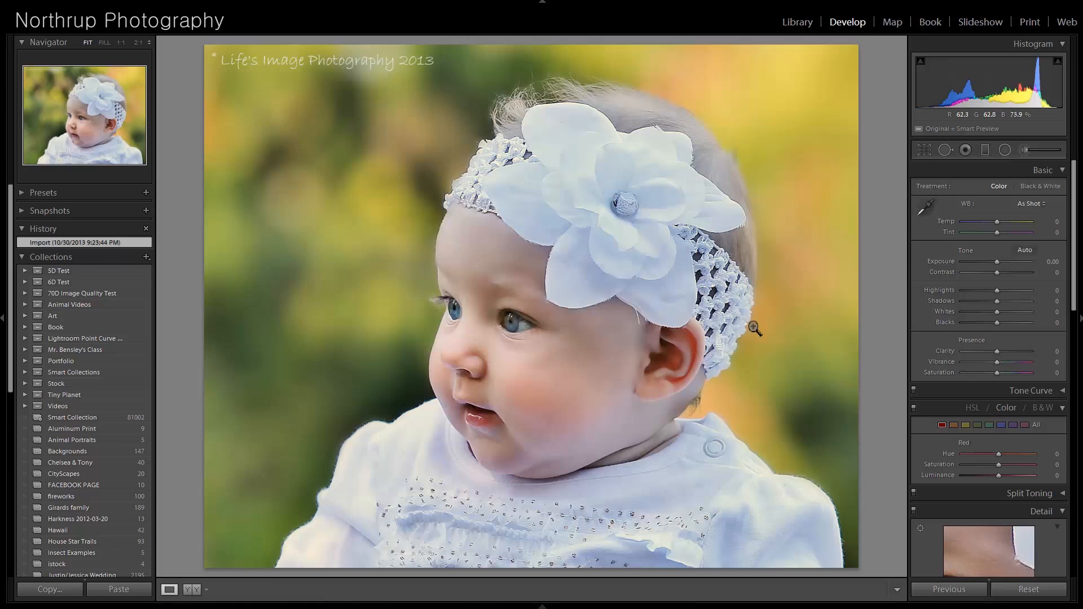
click(928, 148)
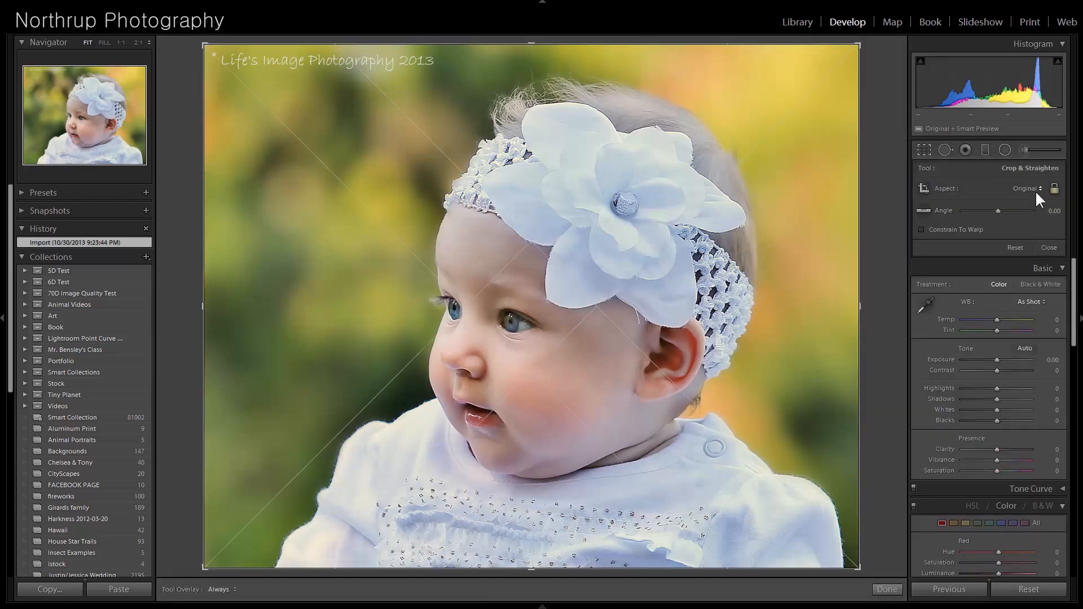
click(1036, 191)
click(1003, 278)
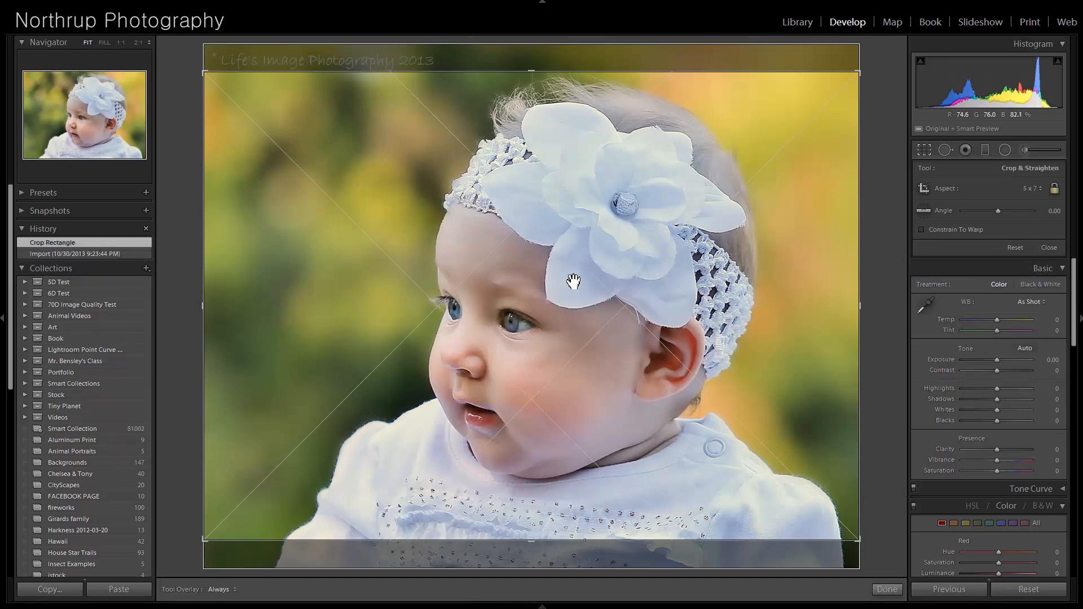
drag(574, 284, 599, 279)
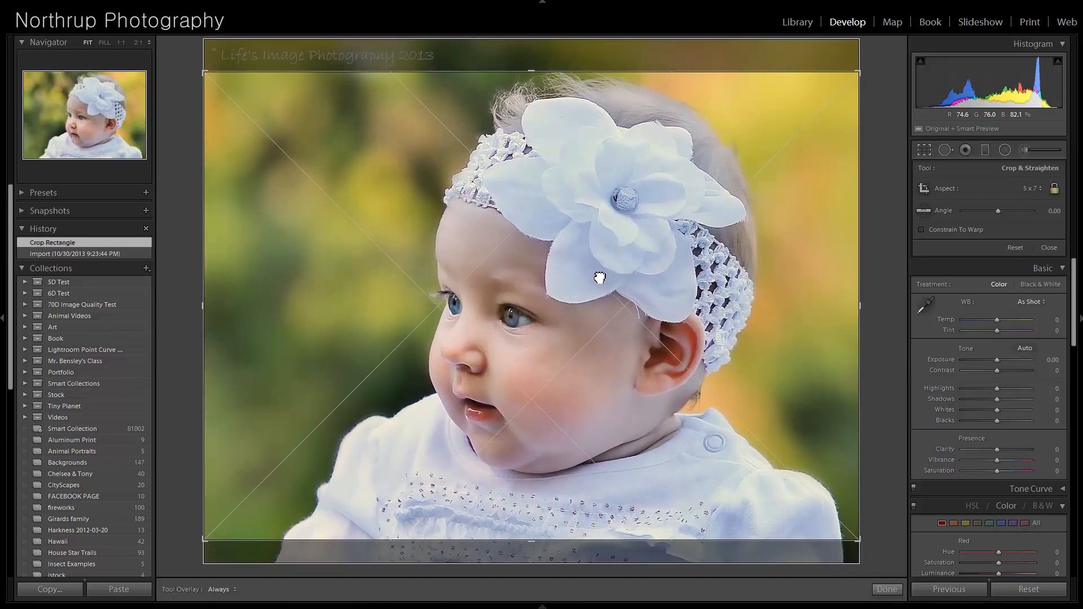
key(Return)
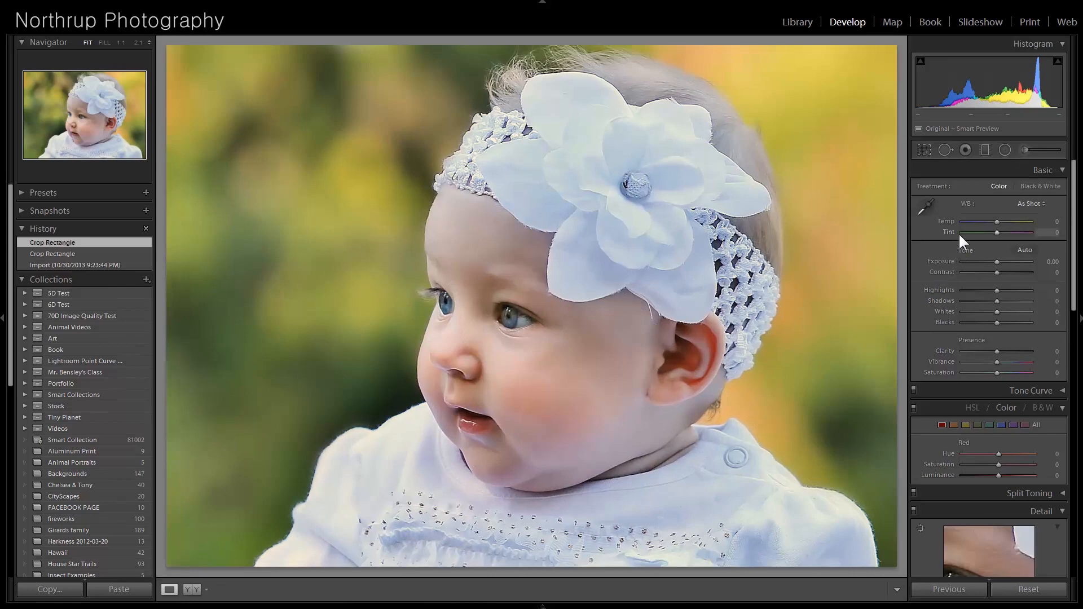
Inspect the cropped baby portrait at 1:1, and return to its imported, uncropped version in the history.
click(571, 300)
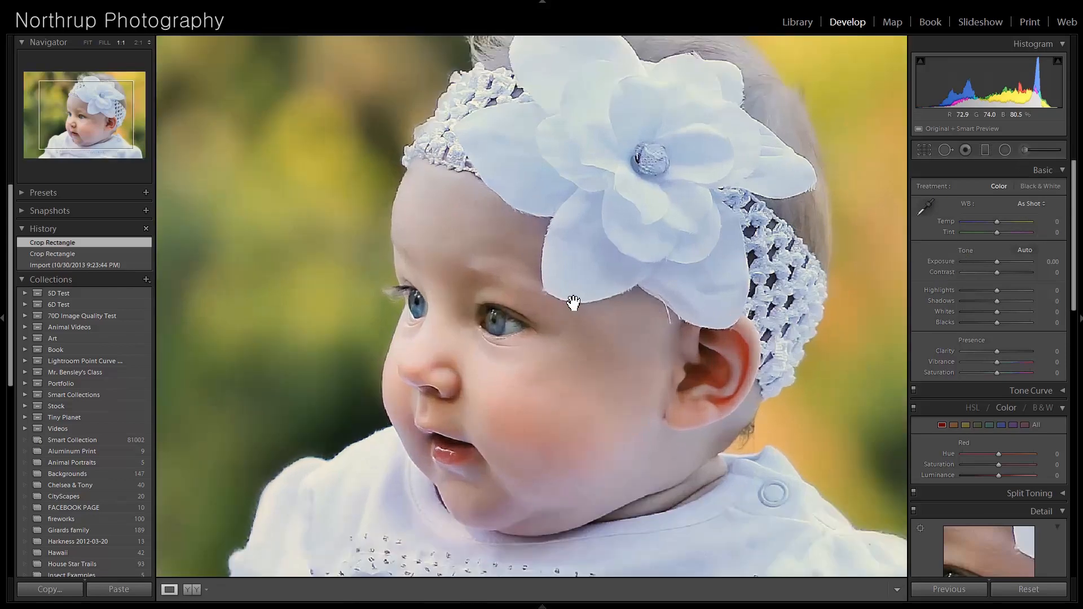
click(573, 305)
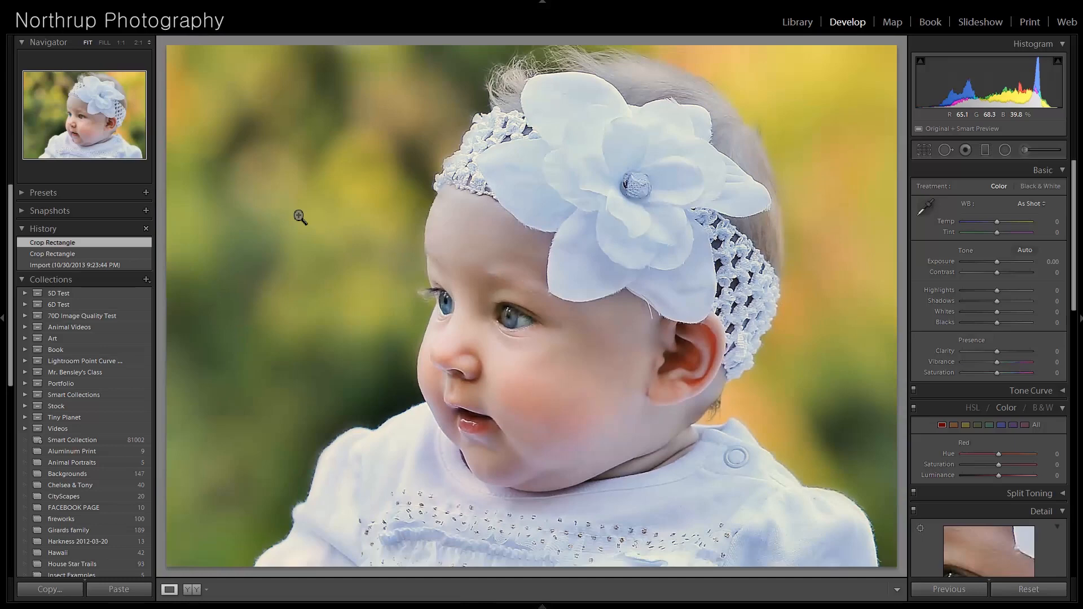
drag(401, 446, 522, 224)
click(547, 210)
click(103, 262)
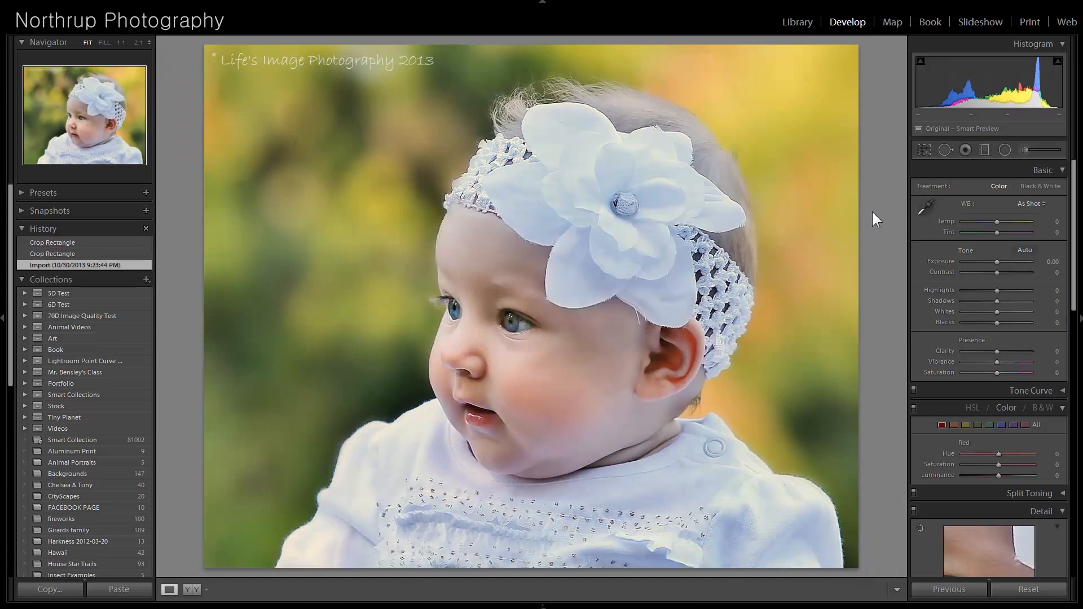
Go to the next photo, the cat by the brick wall, convert it to black and white and set its exposure to +0.70.
key(Right)
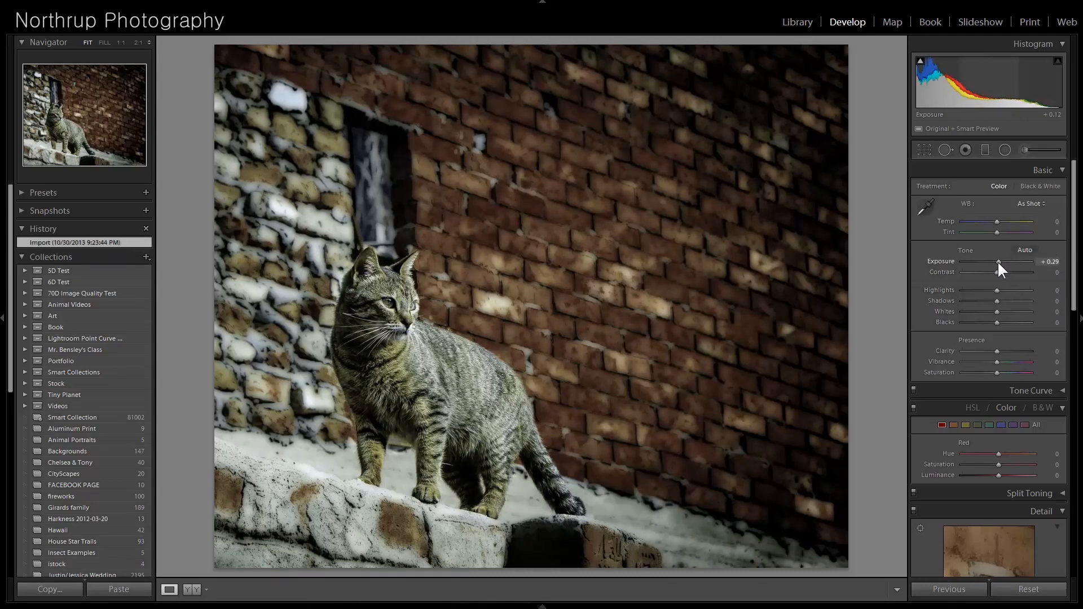
drag(997, 261, 1000, 261)
click(1043, 407)
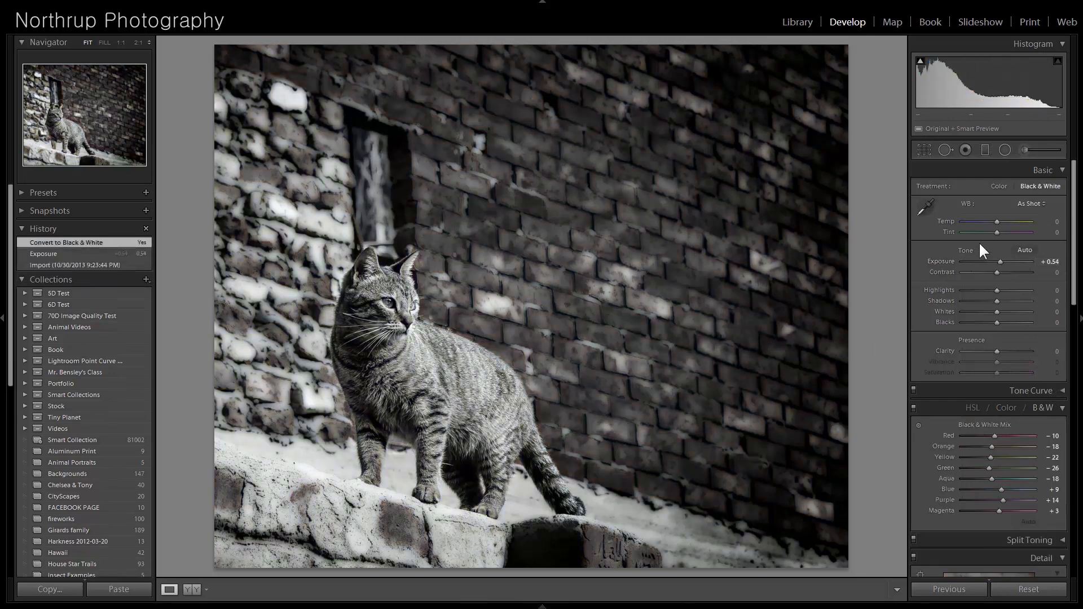
drag(996, 259, 996, 257)
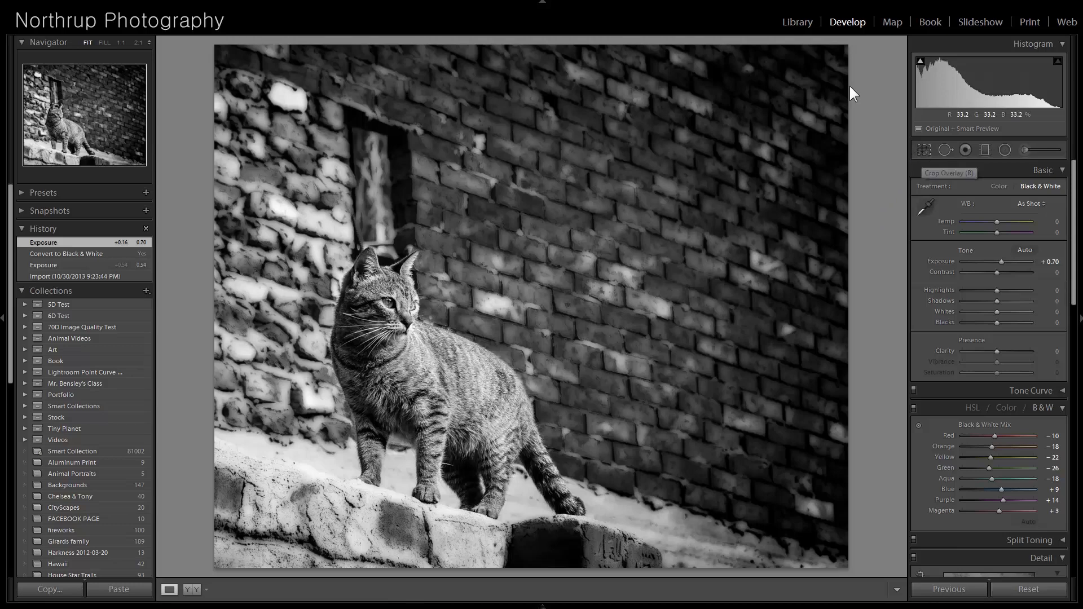
Crop the cat photo slightly tighter, trimming its left and bottom areas to move the cat further left in the frame.
click(919, 148)
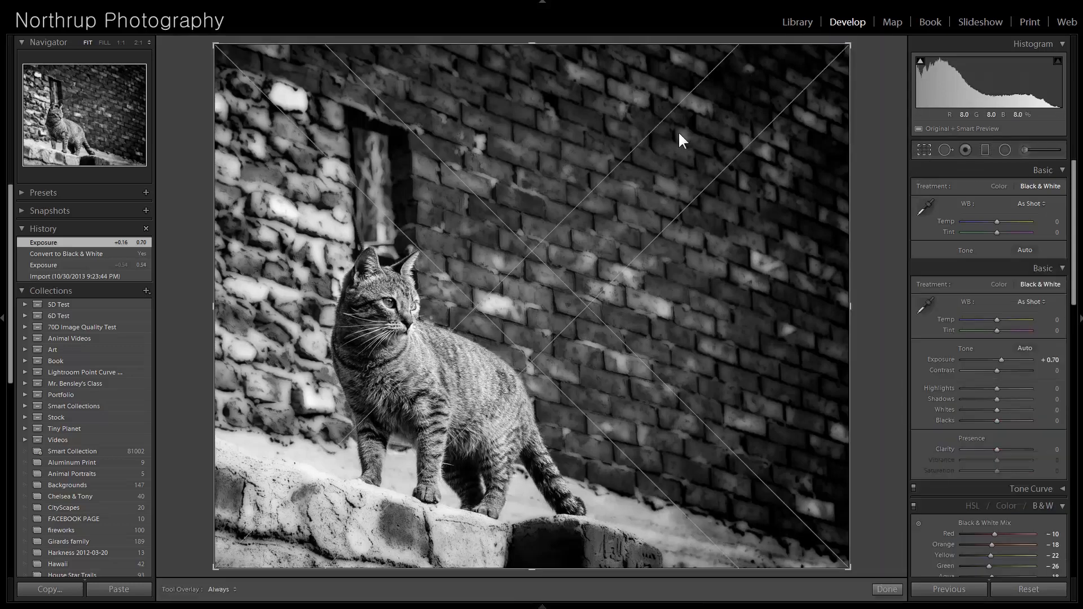
drag(223, 52, 237, 85)
drag(324, 252, 323, 266)
key(Return)
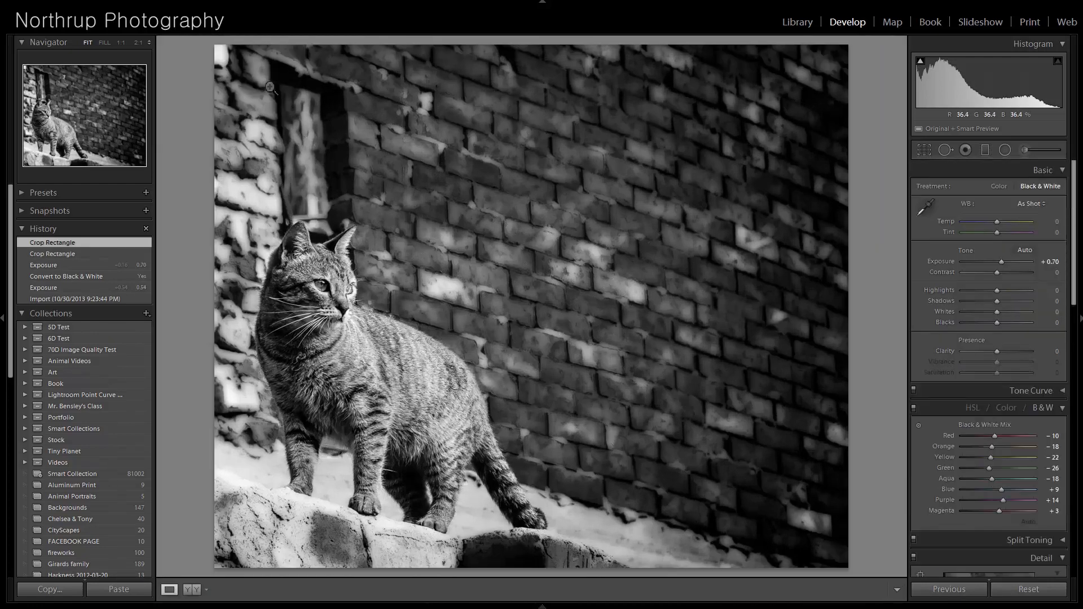
Crop the cat photo tighter from its upper-right corner, keeping the aspect ratio and the cat near the left edge.
click(924, 149)
drag(815, 81, 781, 104)
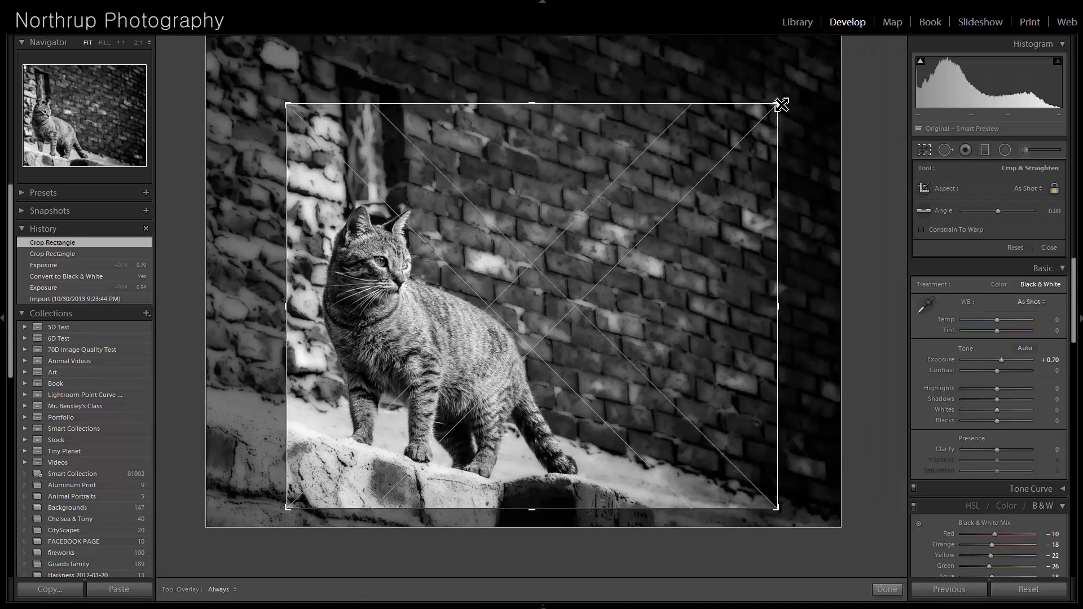
key(Return)
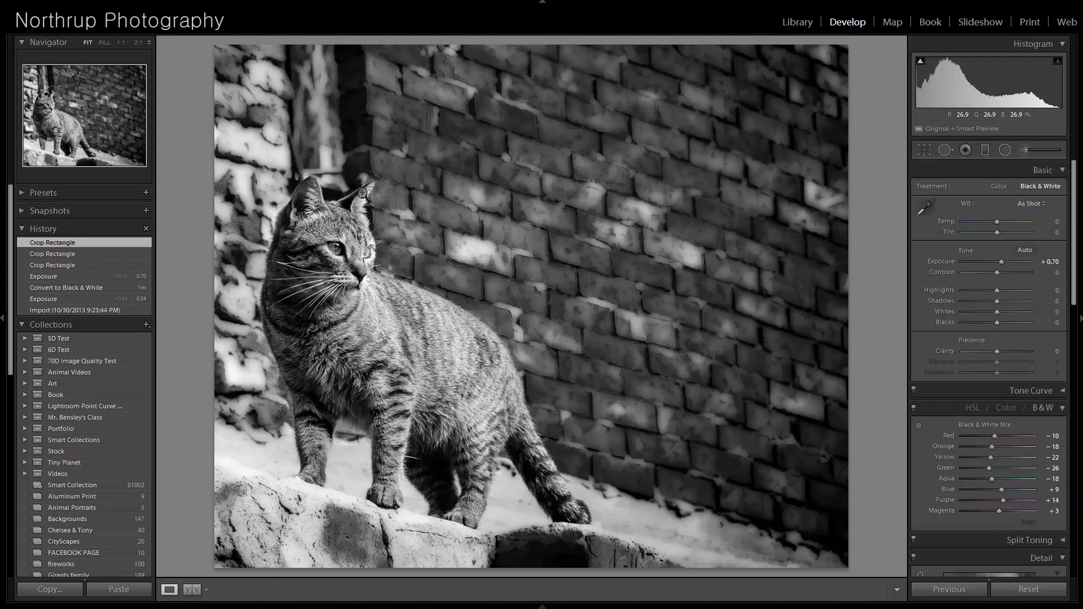
Go to the next photo, the white rose, and set its highlights to −22, whites to +22 and exposure to +0.46.
key(Right)
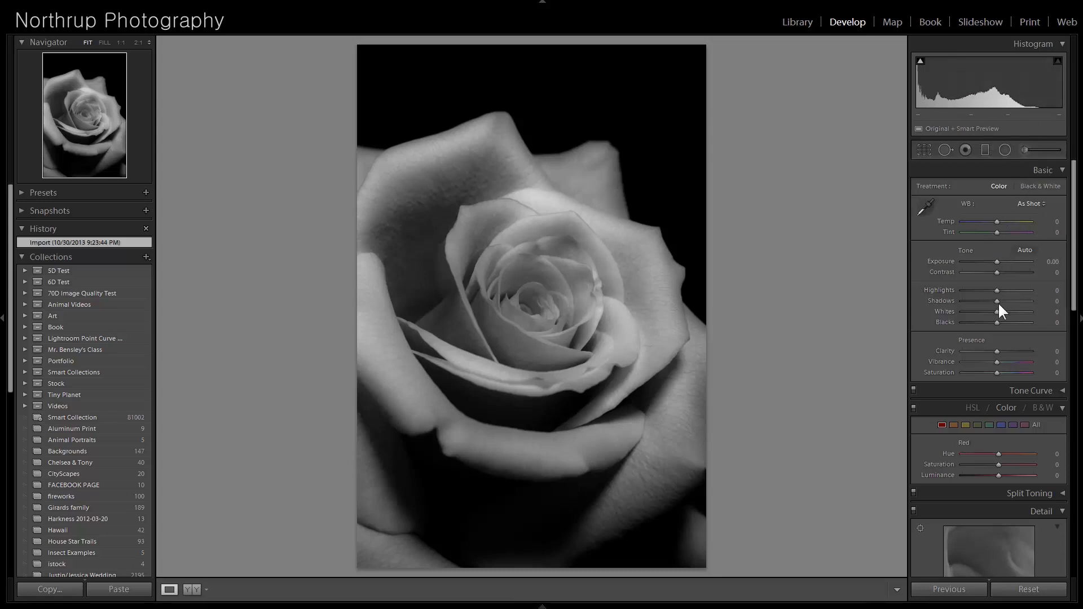
mouse_move(997, 312)
mouse_down()
mouse_move(1011, 312)
mouse_move(1002, 309)
mouse_move(1016, 290)
mouse_move(992, 289)
mouse_move(999, 310)
mouse_move(1013, 311)
mouse_move(1004, 312)
mouse_up()
drag(996, 260, 999, 263)
Compare the rose's imported version with the final exposure edit in the history, and inspect the petals at 1:1.
click(80, 285)
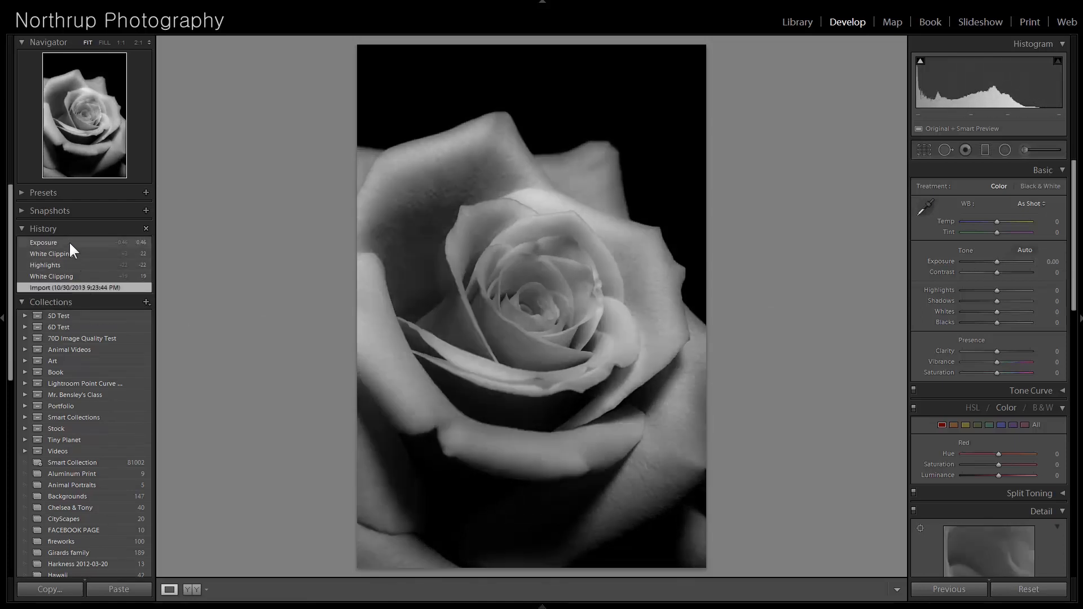
click(68, 240)
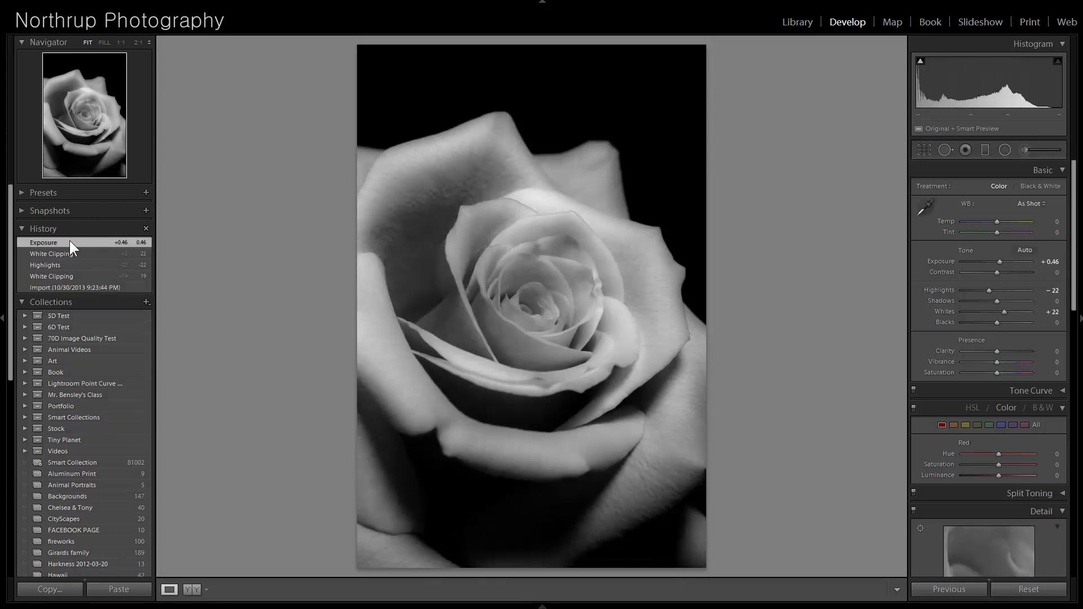
click(496, 327)
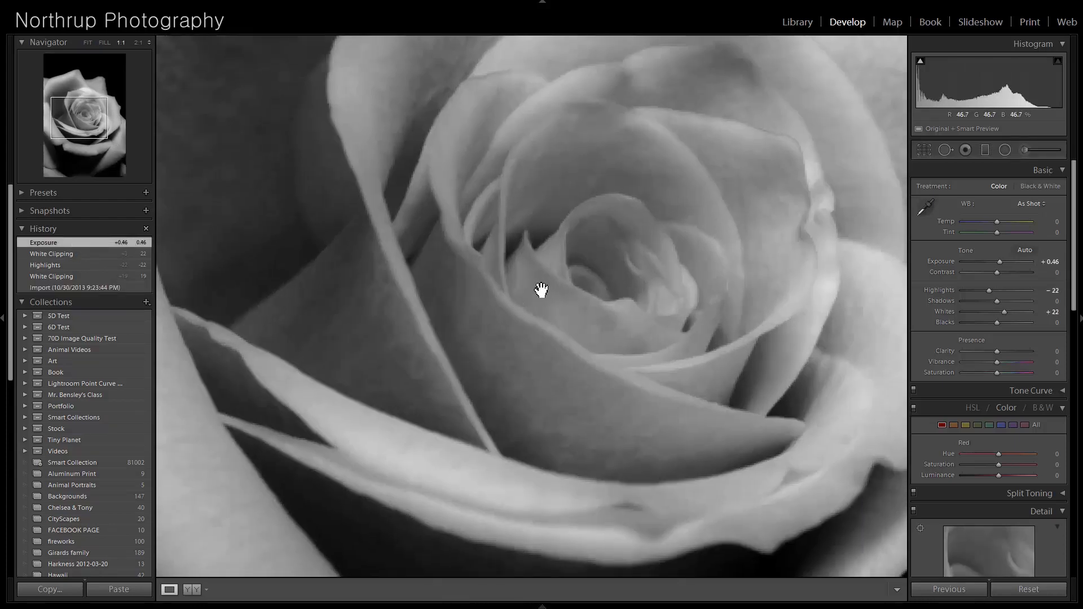
click(579, 239)
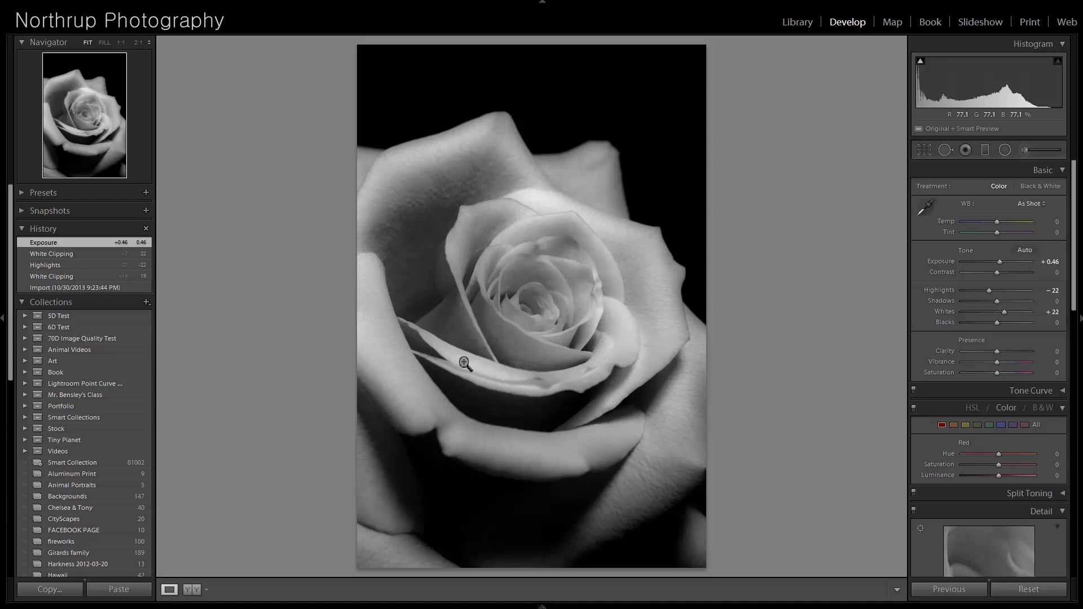
Go to the next photo, the palace by the water, and heal the smudge in the sky above the left dome.
key(Right)
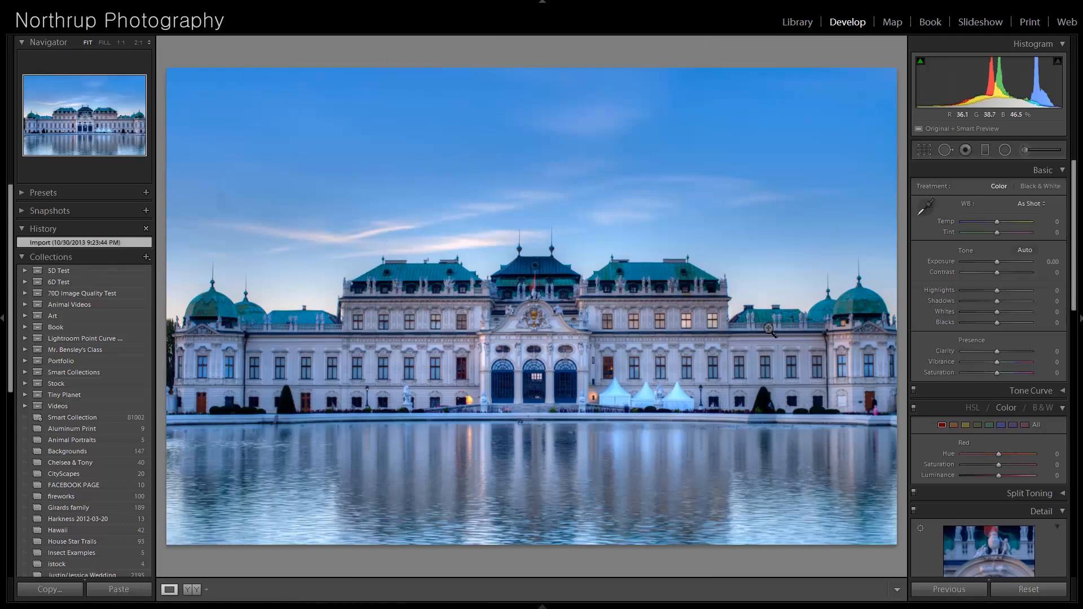
click(946, 150)
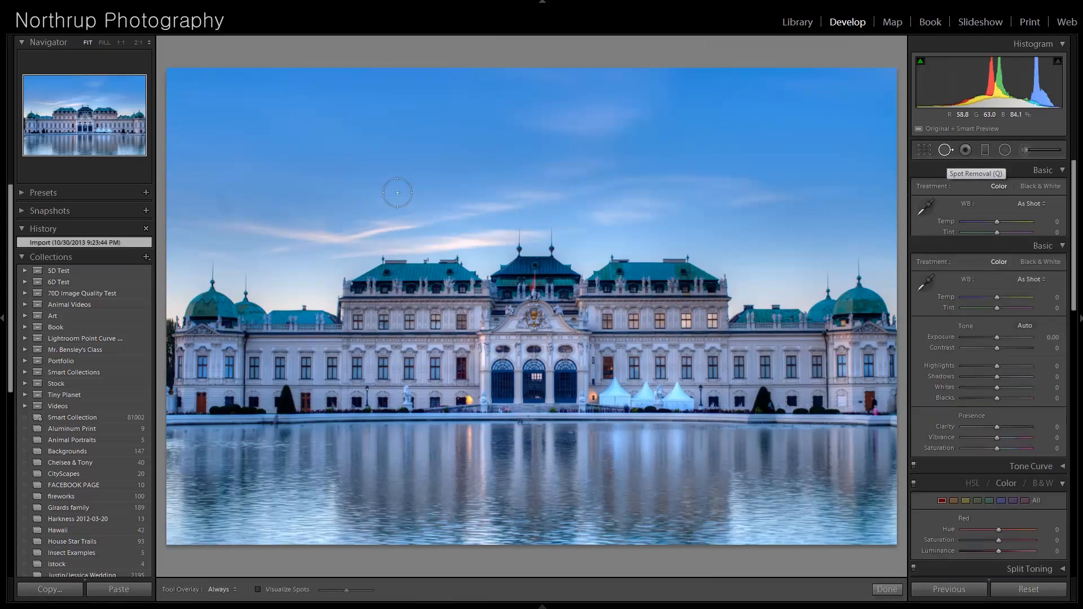
drag(222, 194, 233, 213)
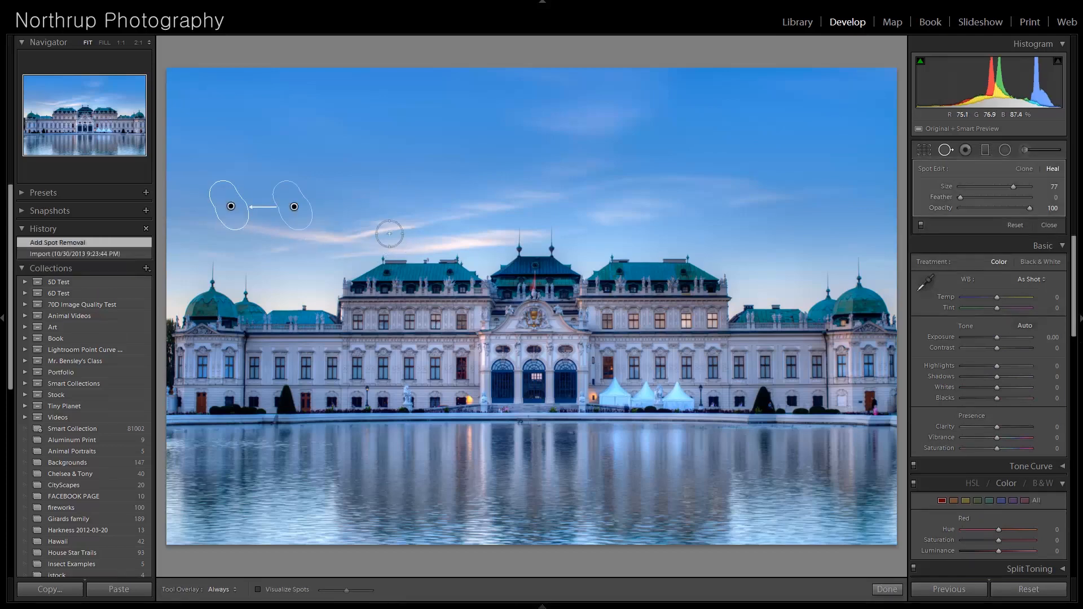
click(1049, 225)
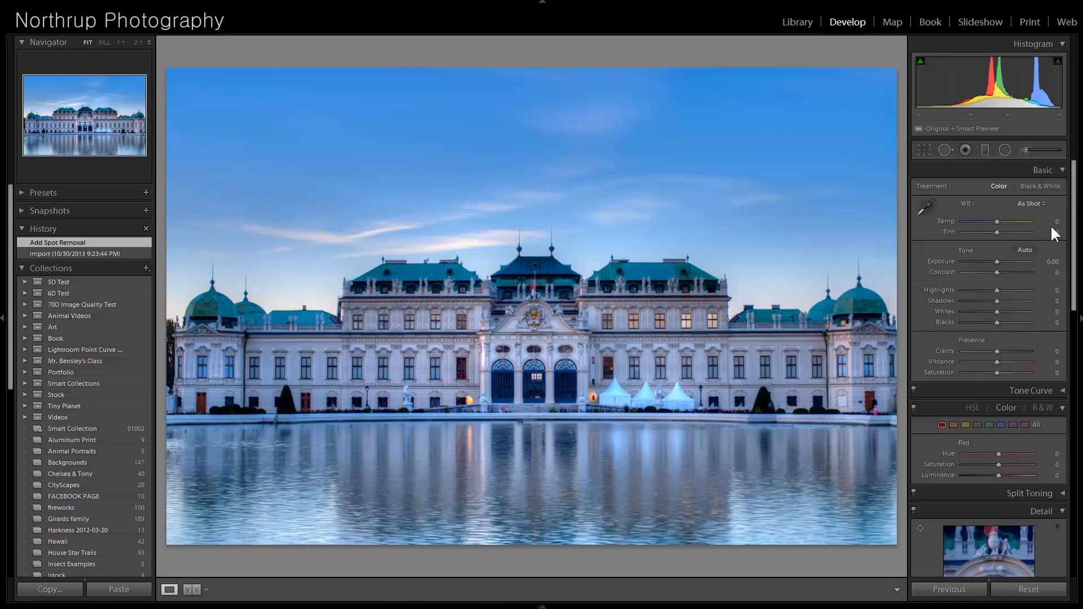
Inspect the palace facade at 1:1, and set the photo's saturation to −12 and its temperature to +16.
click(704, 244)
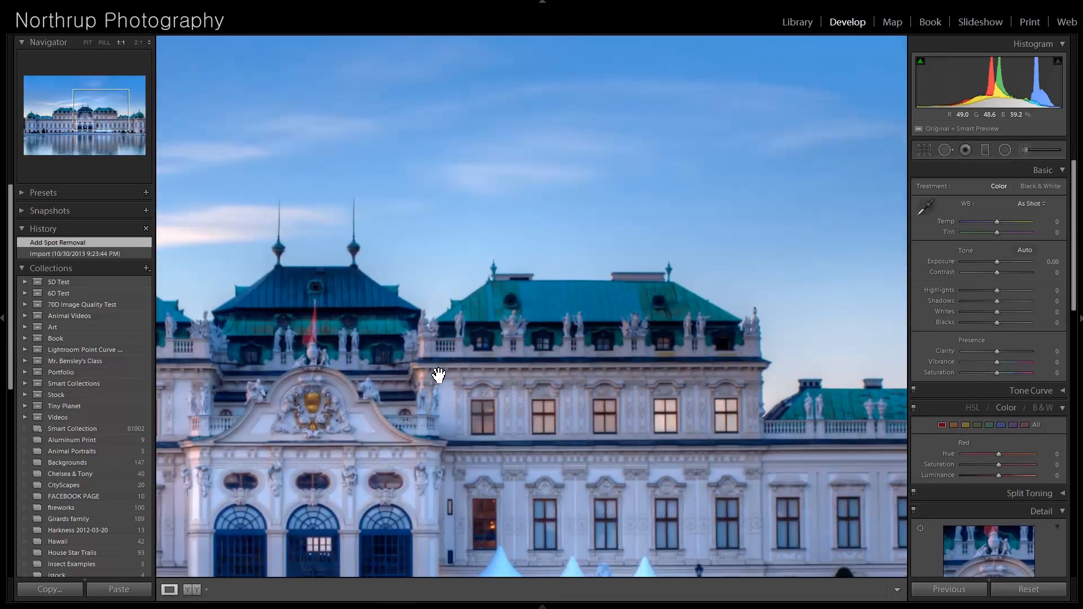
drag(440, 377, 704, 174)
drag(305, 281, 591, 165)
click(591, 165)
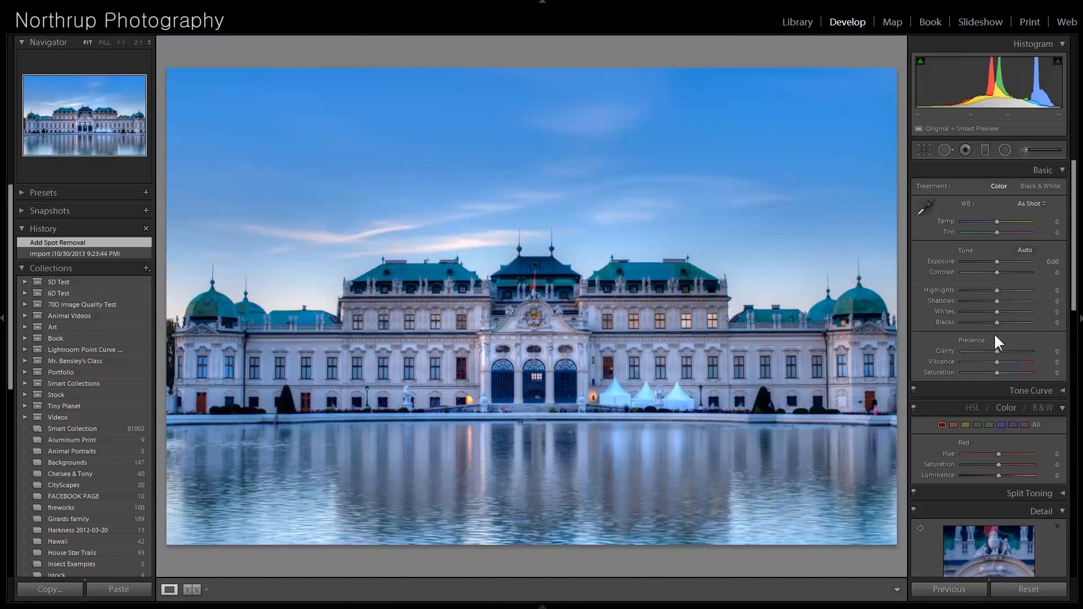
mouse_move(997, 371)
mouse_down()
mouse_move(986, 368)
mouse_move(994, 340)
mouse_move(987, 384)
mouse_move(997, 389)
mouse_move(1002, 371)
mouse_move(991, 368)
mouse_up()
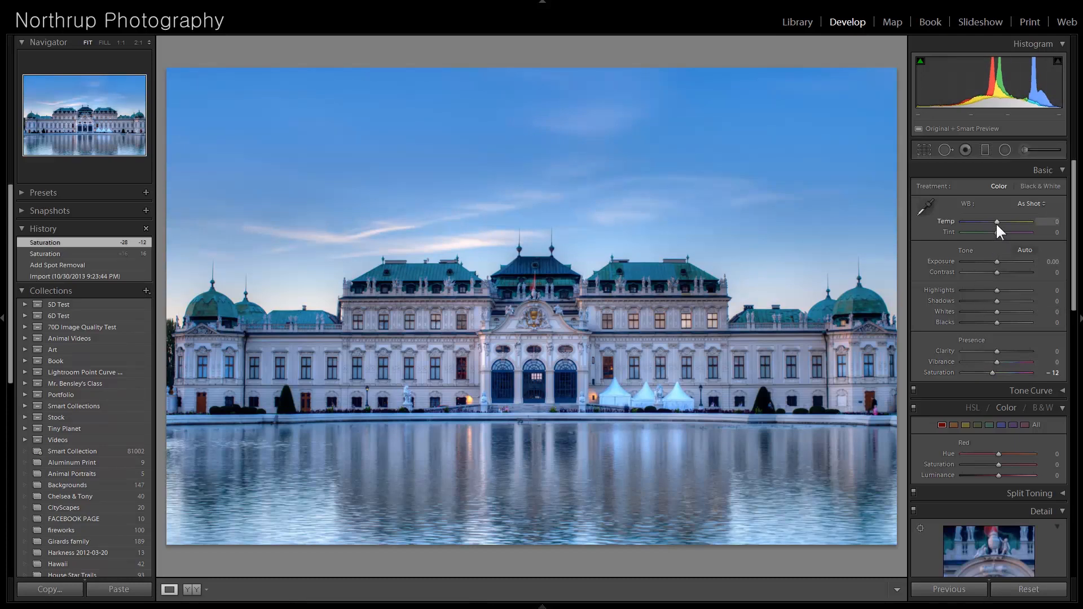
drag(996, 221, 1001, 221)
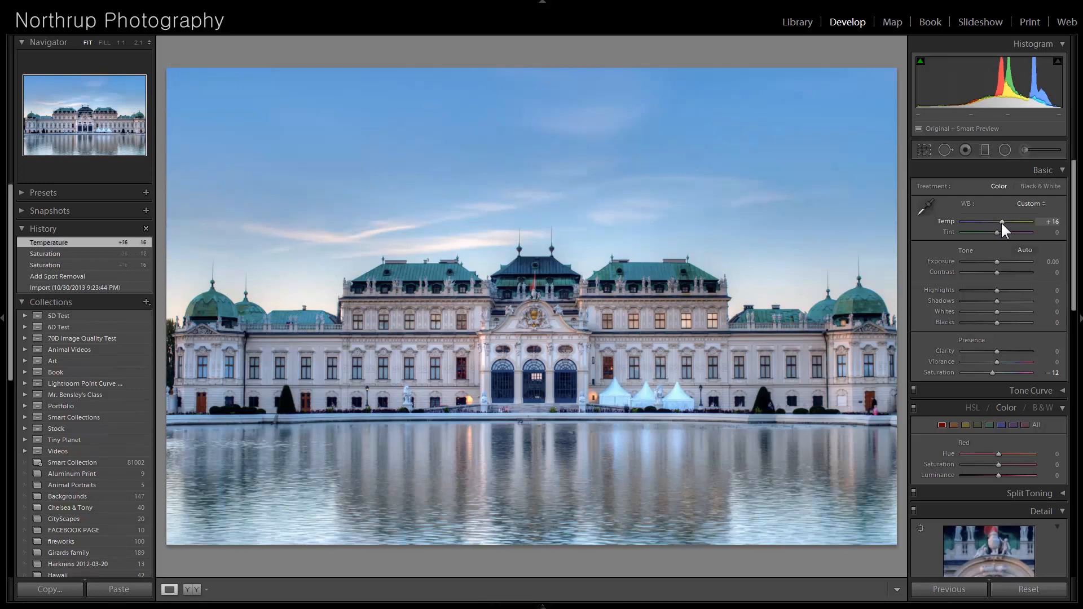
Try sampling the white tents twice as the white balance neutral, and return to the temperature adjustment in the history.
click(926, 208)
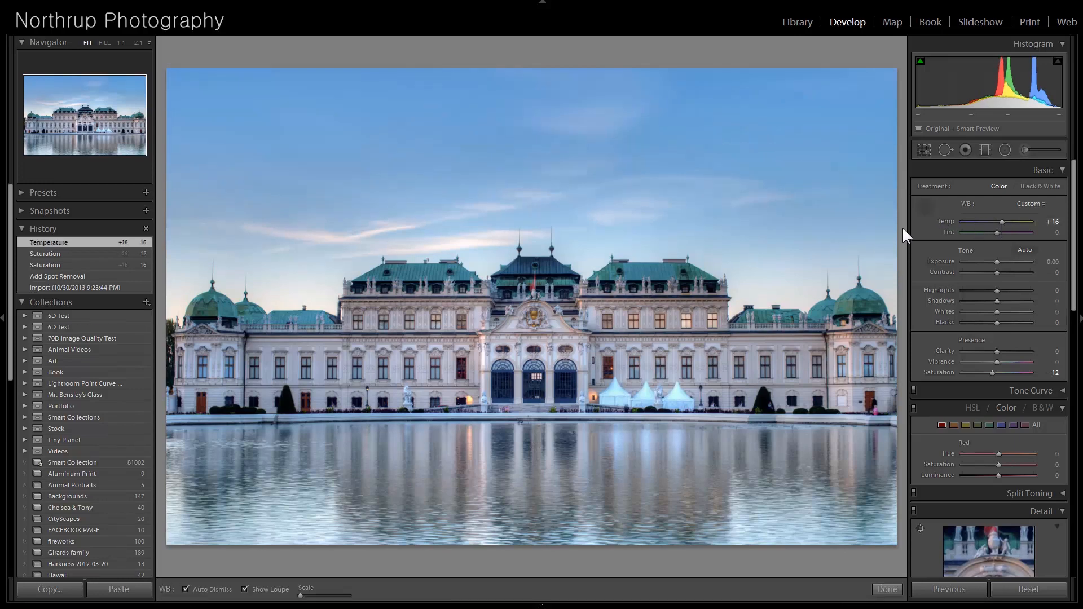
click(688, 388)
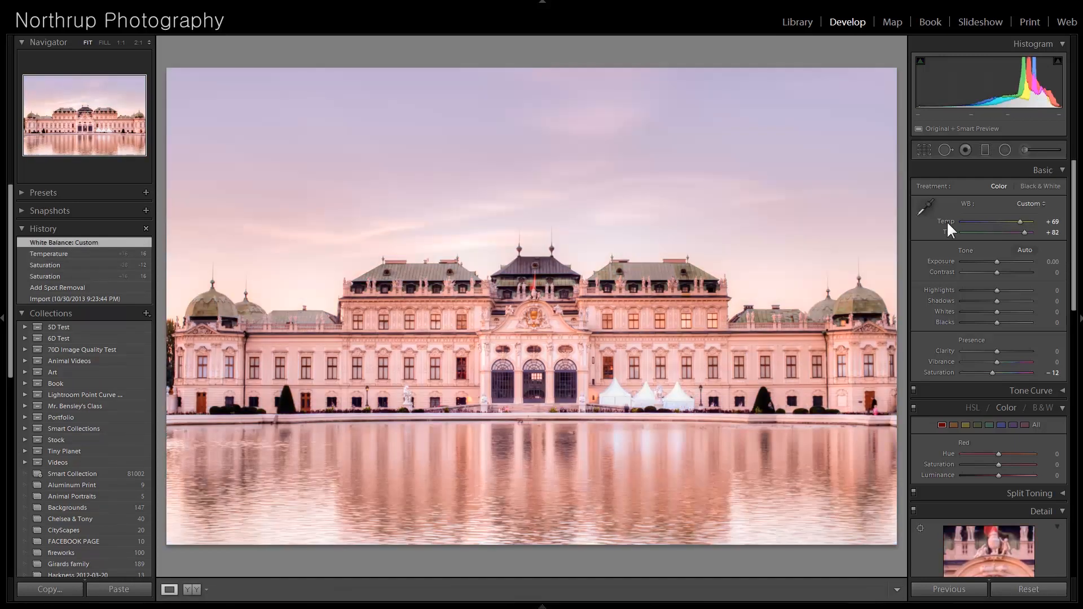
click(925, 205)
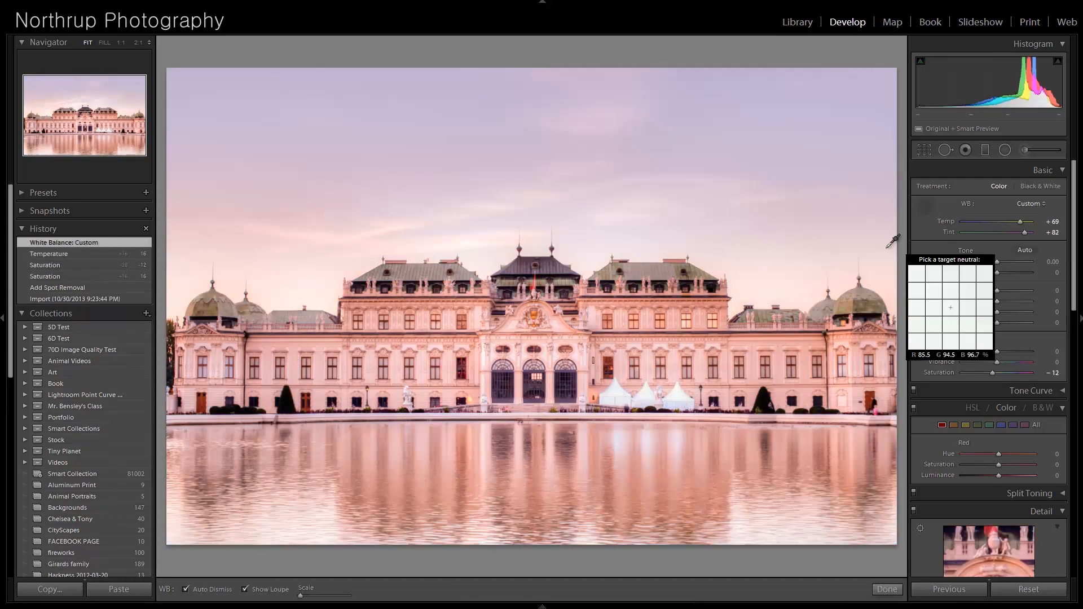
click(682, 388)
click(679, 390)
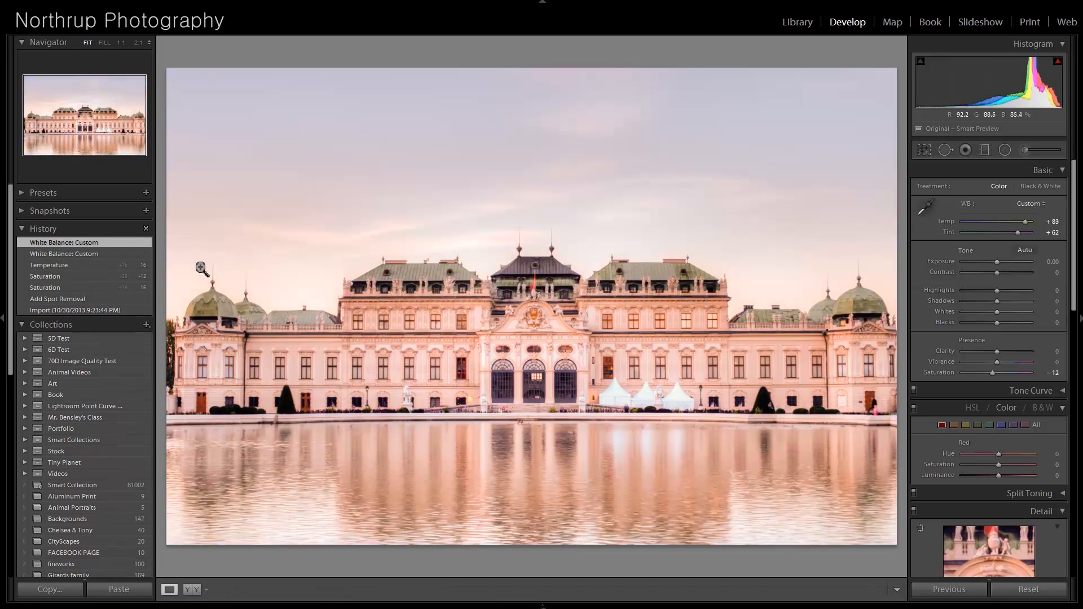
click(110, 264)
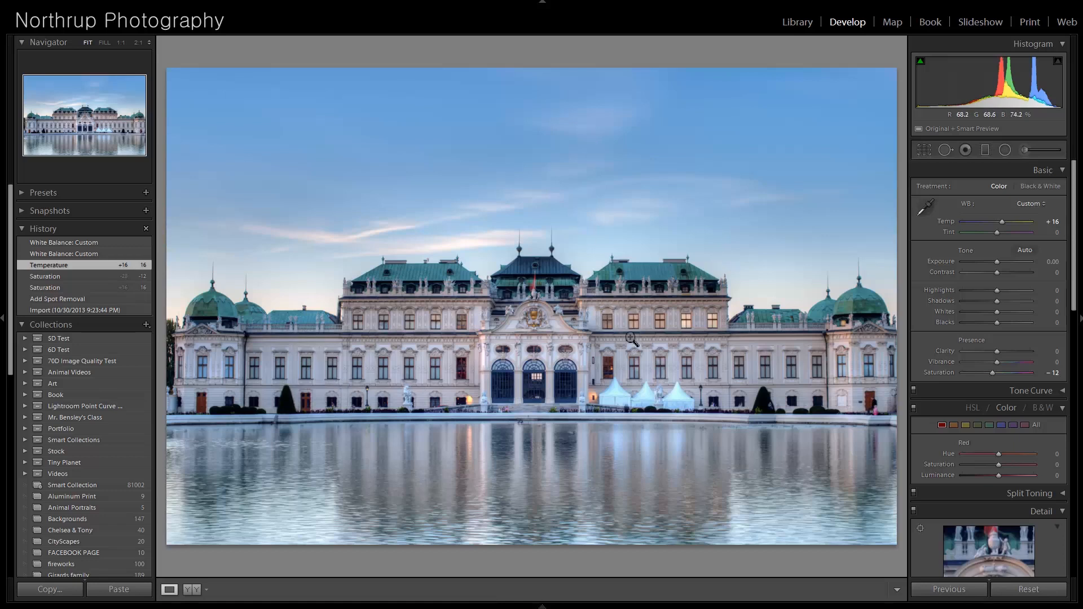
Crop the palace photo tightly around the central facade, keeping the aspect ratio and a strip of water below it.
click(920, 148)
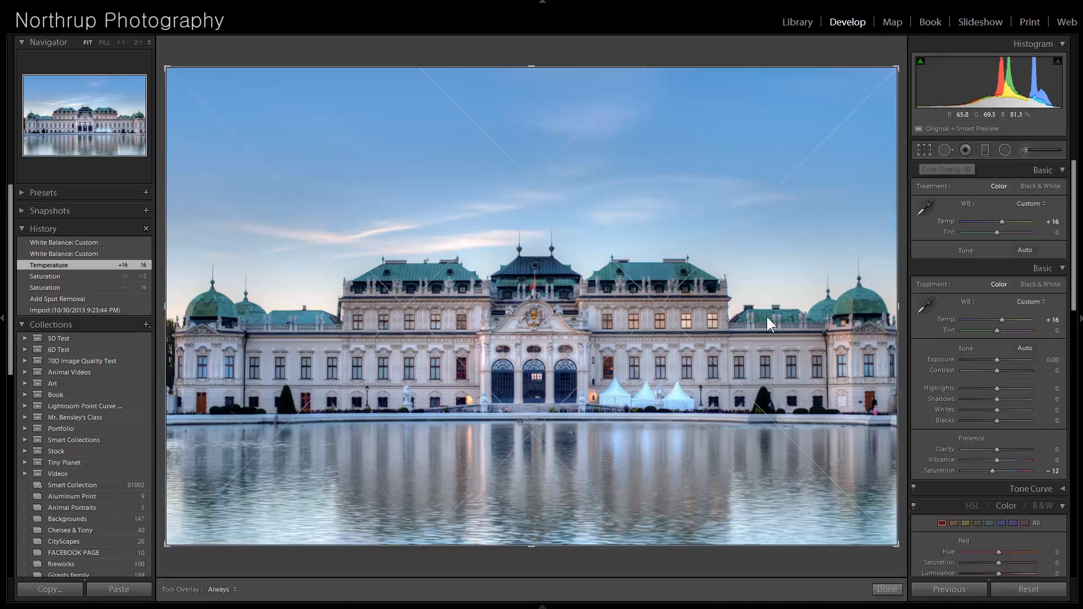
drag(528, 545, 529, 492)
drag(533, 119, 532, 180)
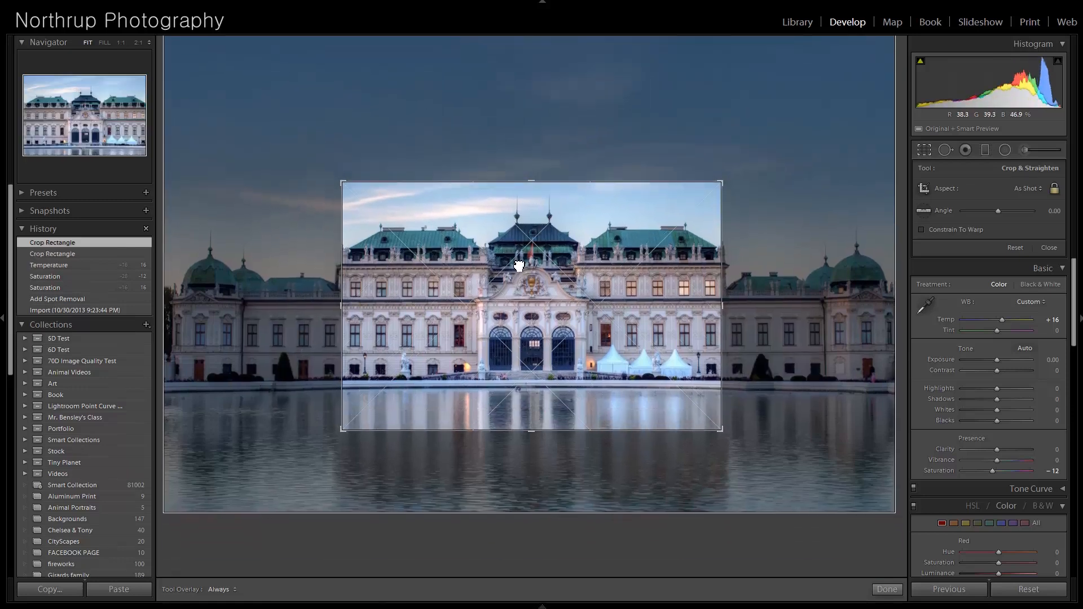
drag(519, 266, 517, 273)
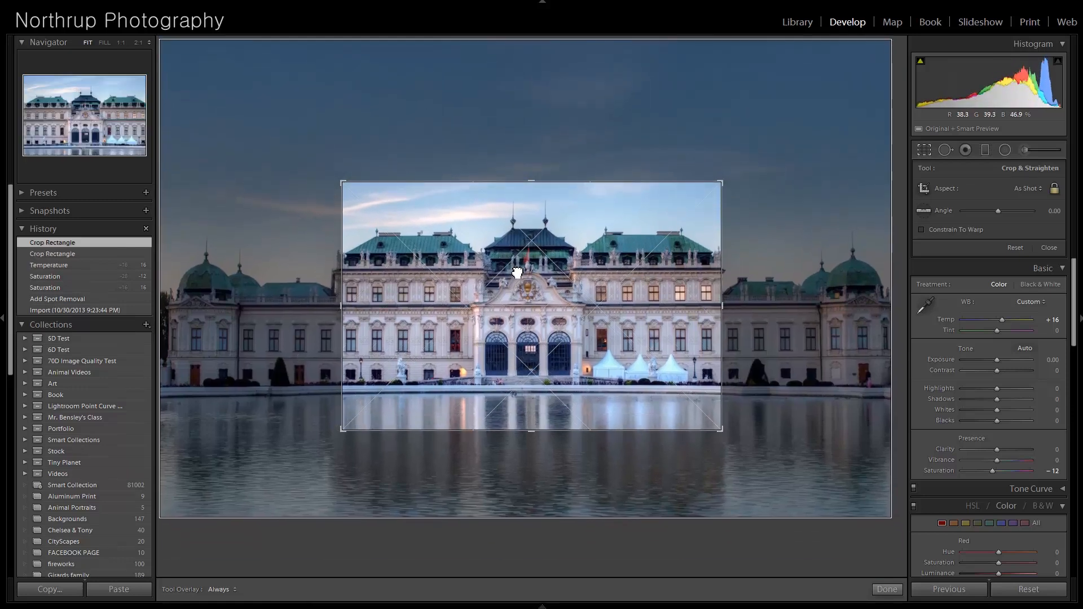
key(Return)
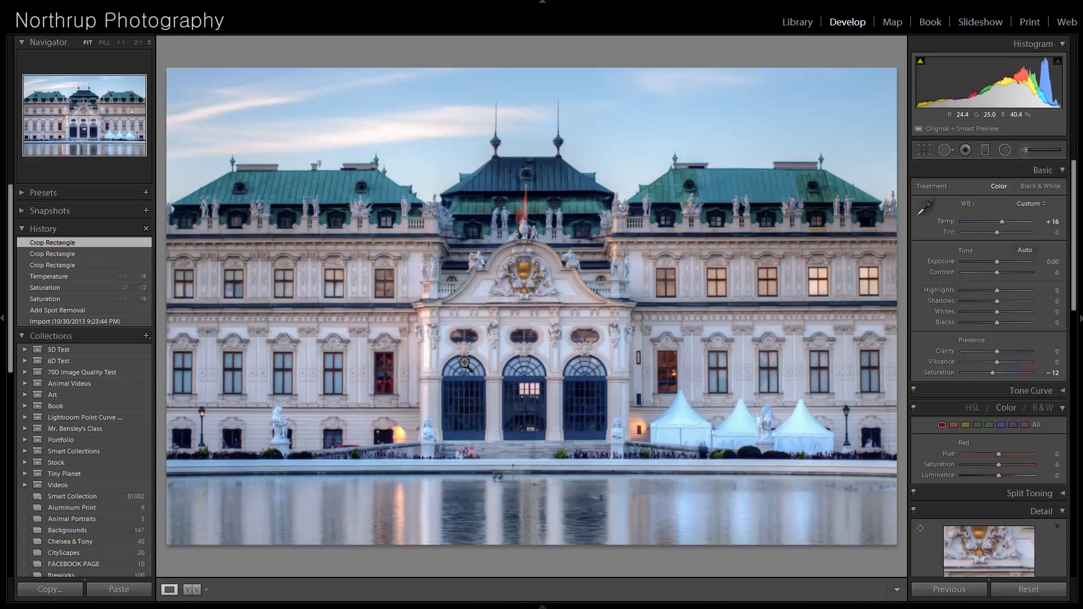
Compare the palace's imported and spot-healed versions in the history, and return to the uncropped version with the temperature adjustment.
key(Right)
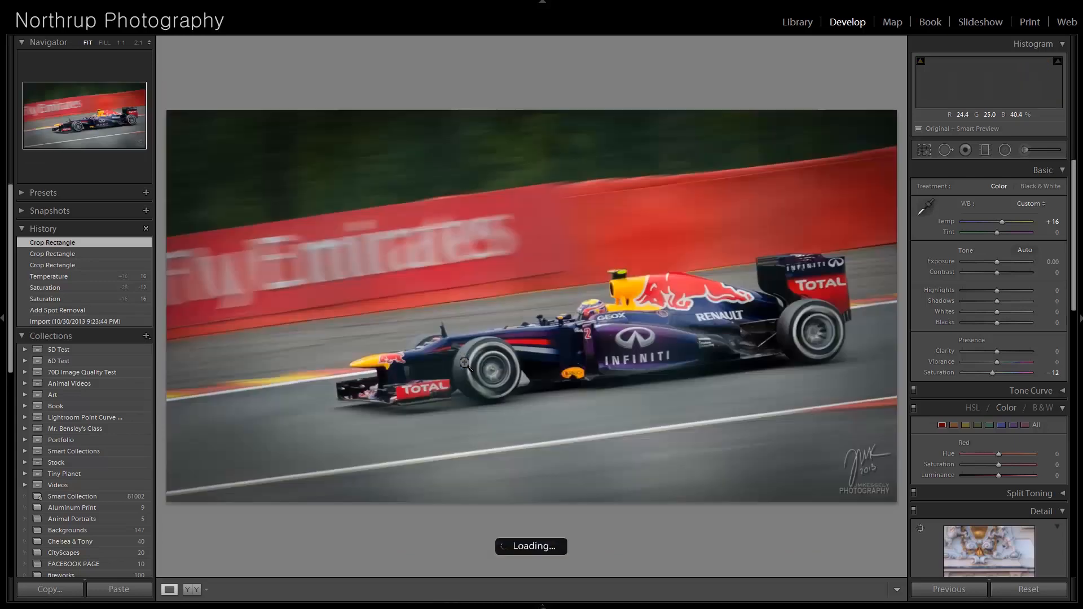
key(Left)
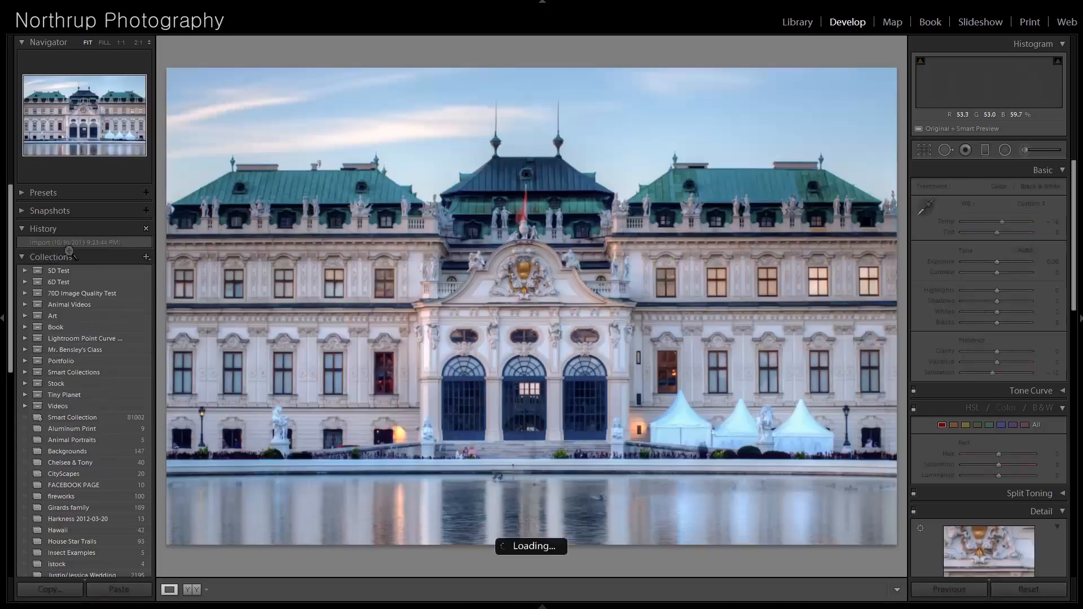
click(79, 321)
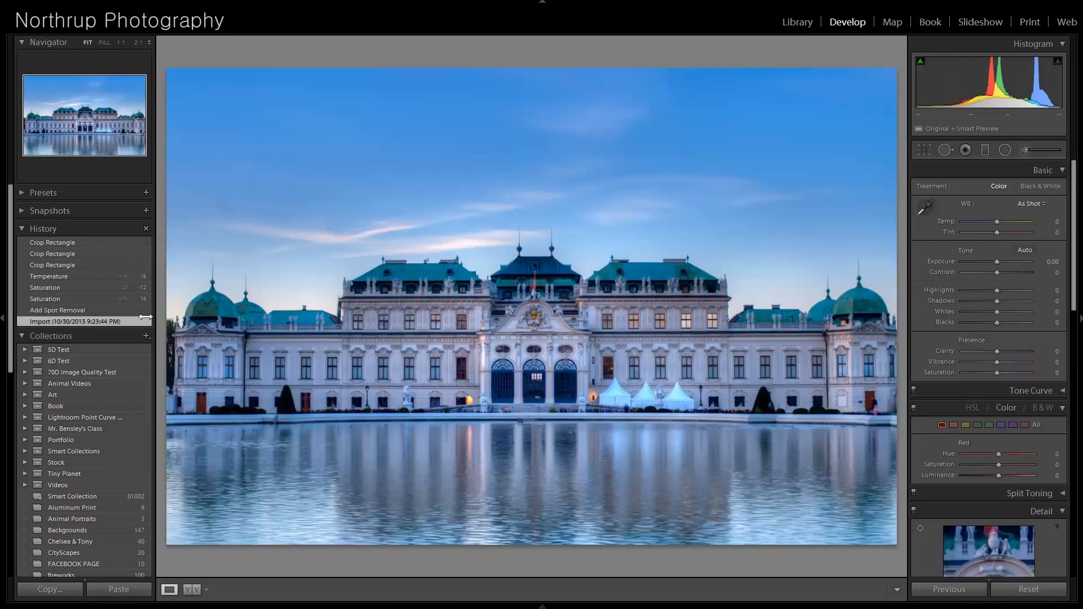
click(113, 311)
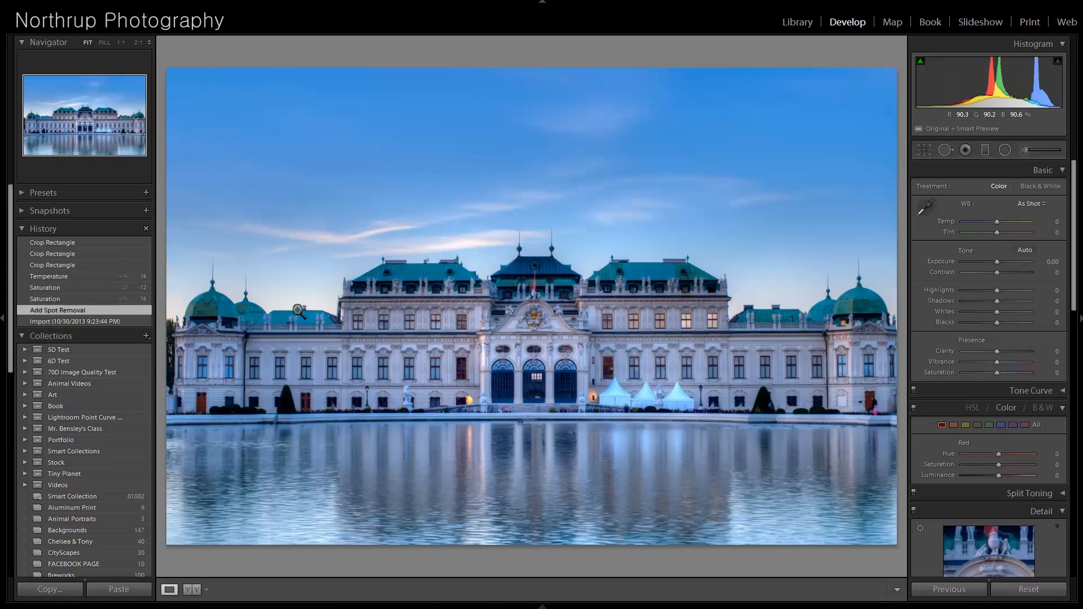
click(94, 273)
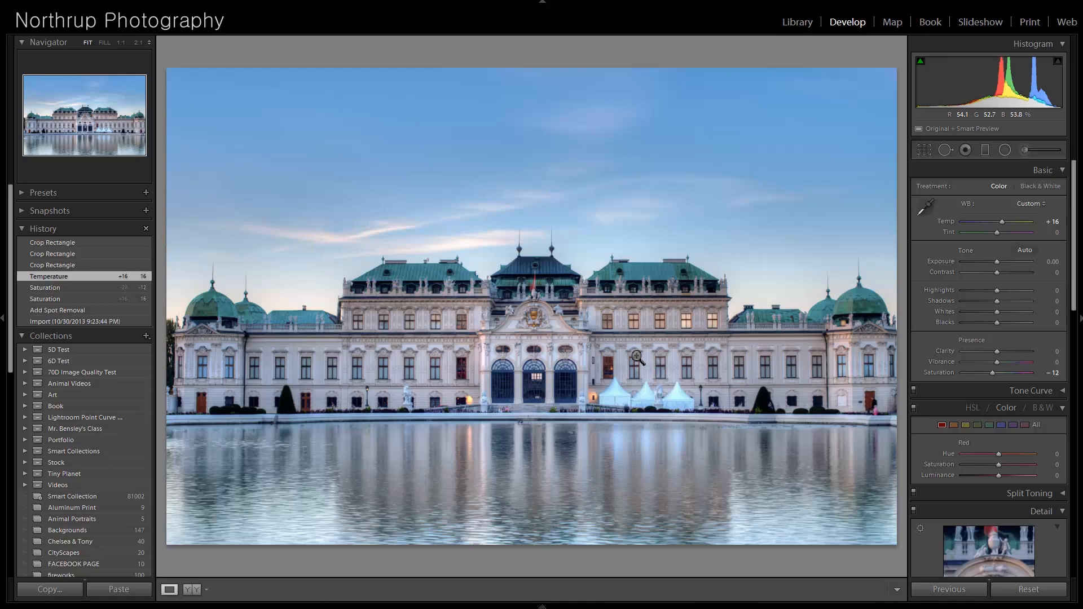
Go to the next photo, the racing car, inspect its front wheel at 1:1 and set the exposure to +0.54.
key(Right)
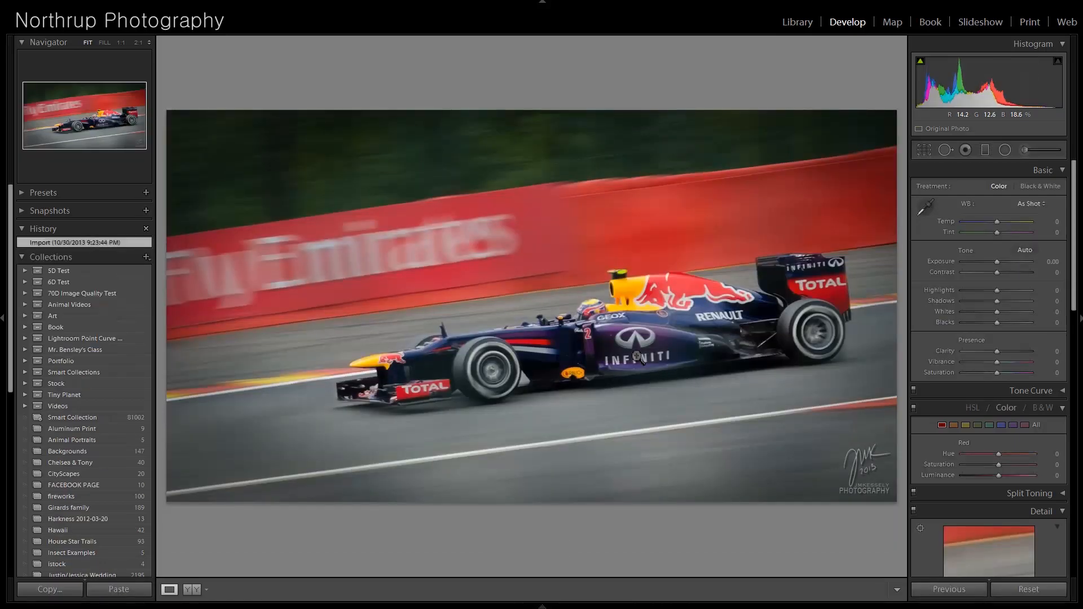
click(502, 365)
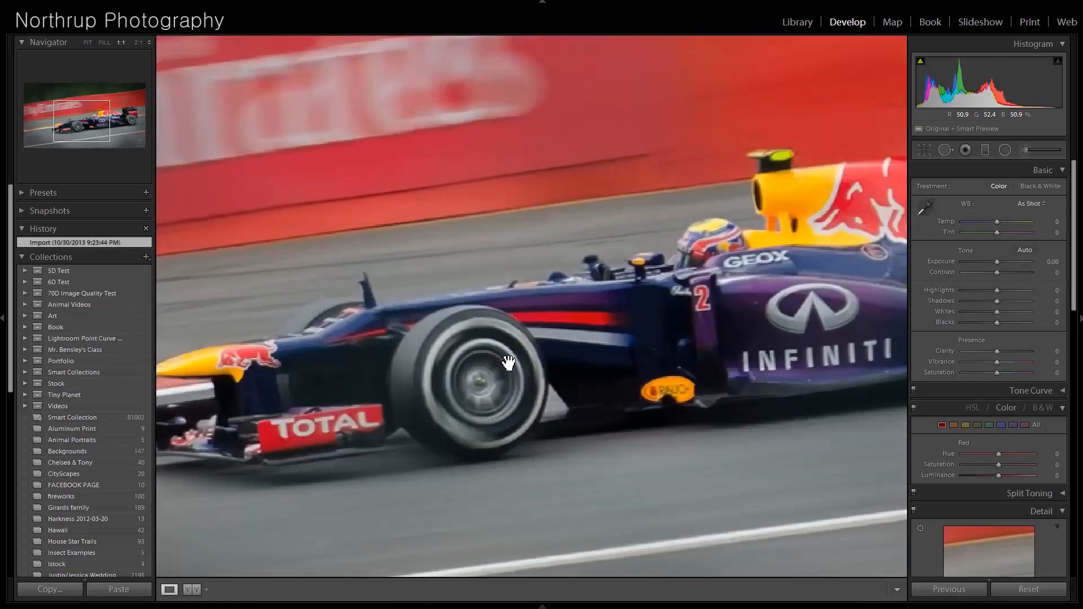
click(595, 357)
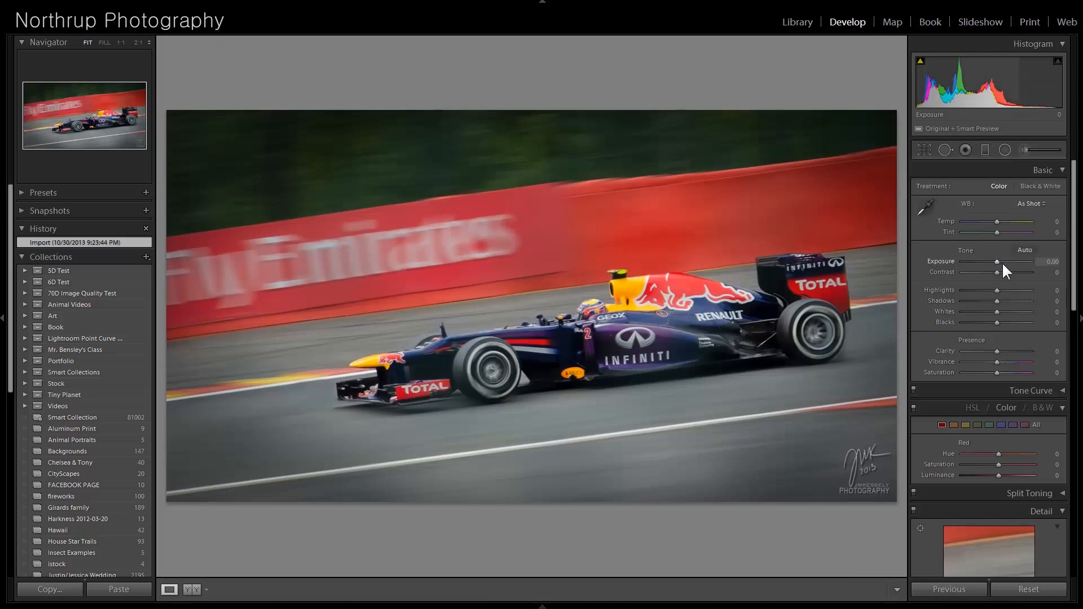
drag(997, 263, 1001, 262)
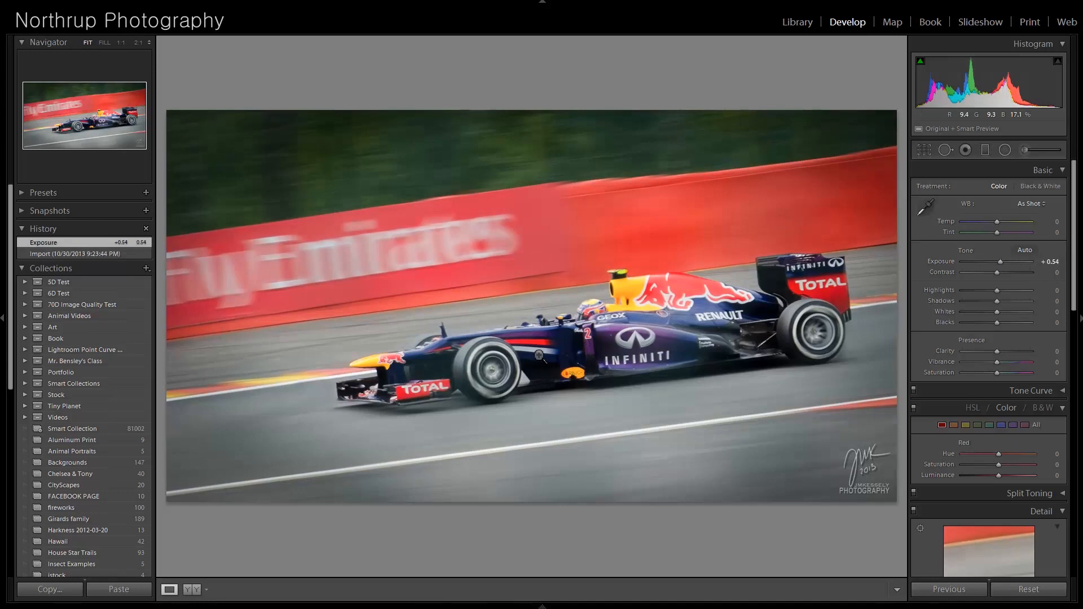
Go to the next photo, the bare tree in the field, and inspect its upper-right branches and sky at 1:1.
key(Right)
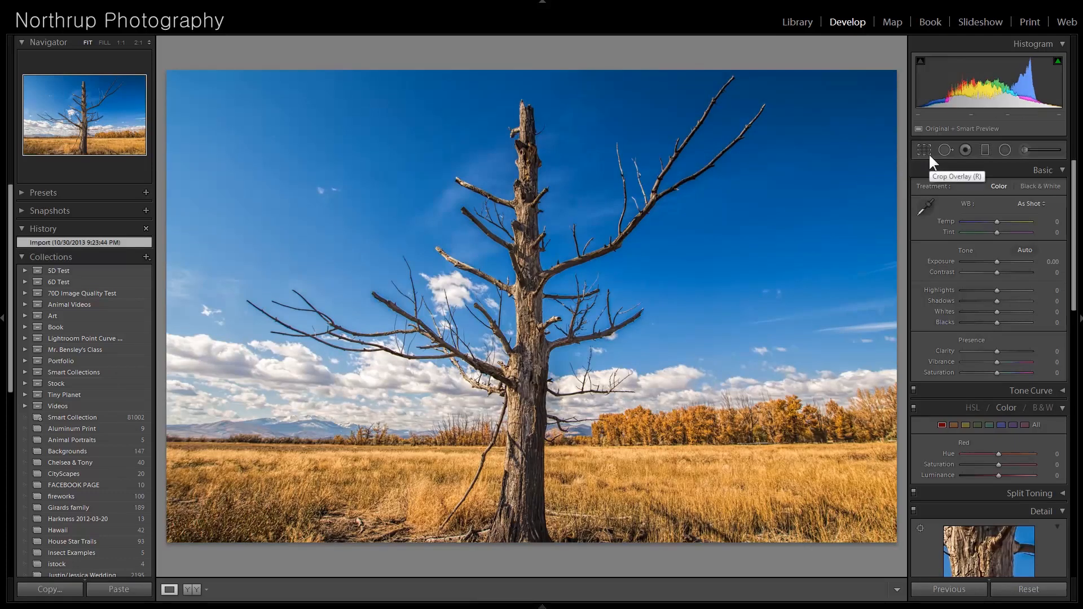
click(757, 183)
drag(651, 139, 601, 273)
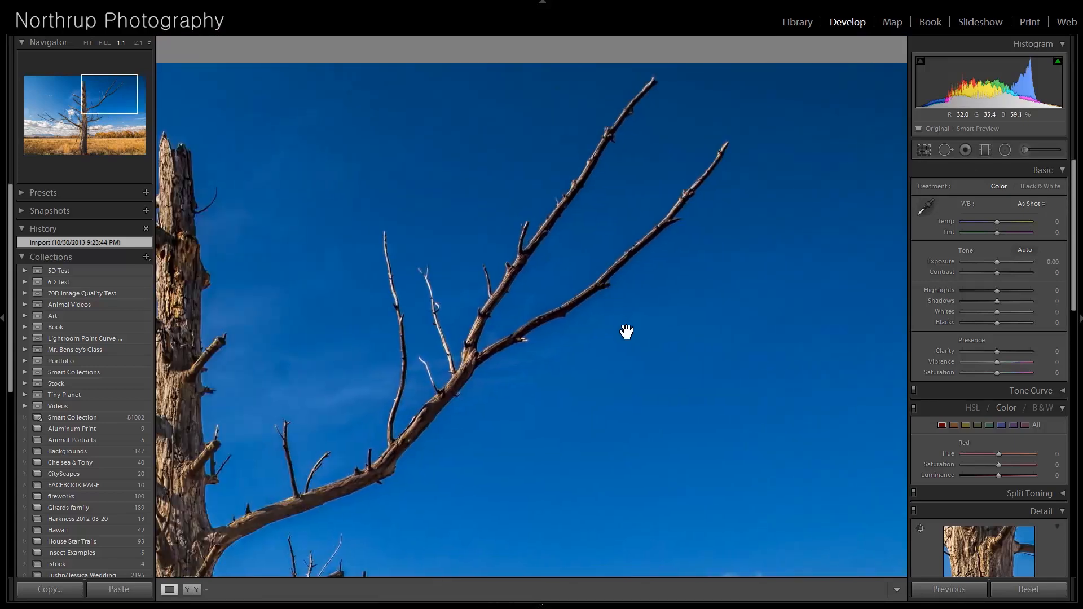
Inspect the bare tree photo's sky at 1:1 and heal a spot in the sky left of the trunk with a size 77 brush.
drag(387, 314, 522, 235)
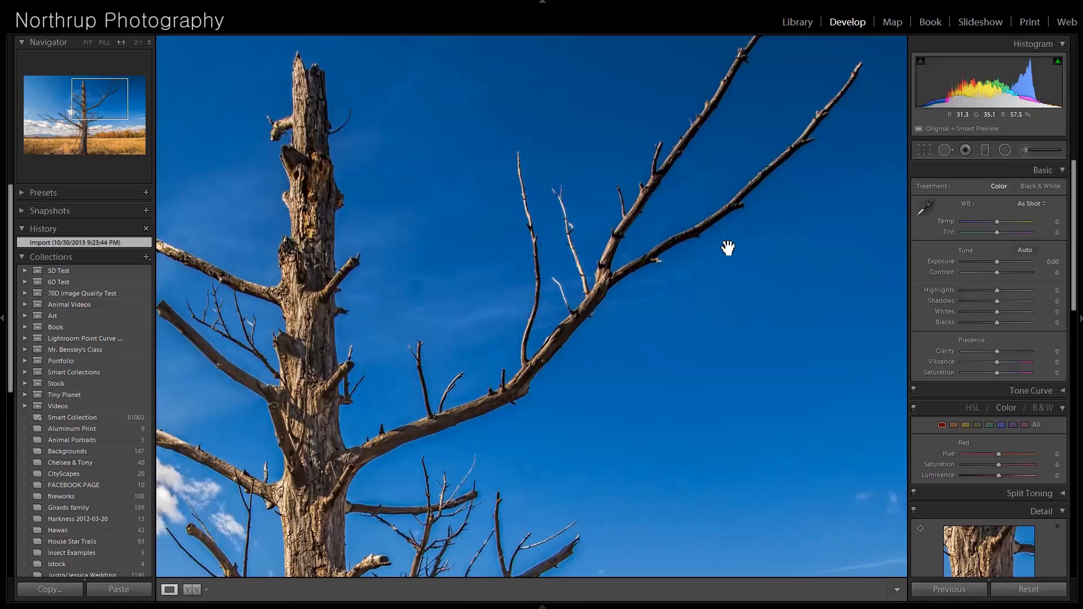
drag(460, 303, 730, 266)
drag(535, 257, 609, 346)
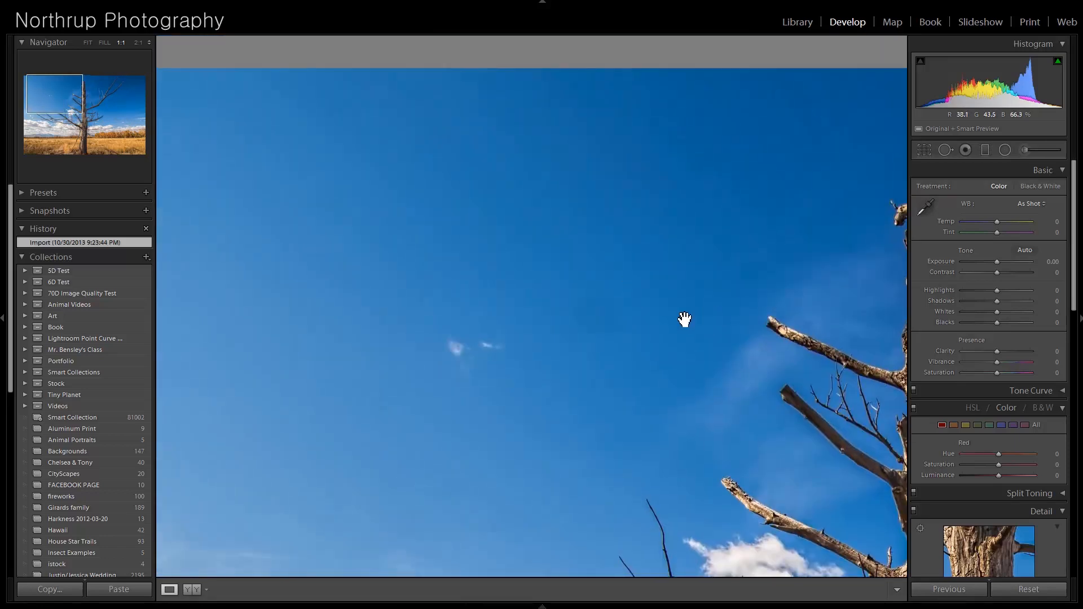
drag(684, 319, 701, 217)
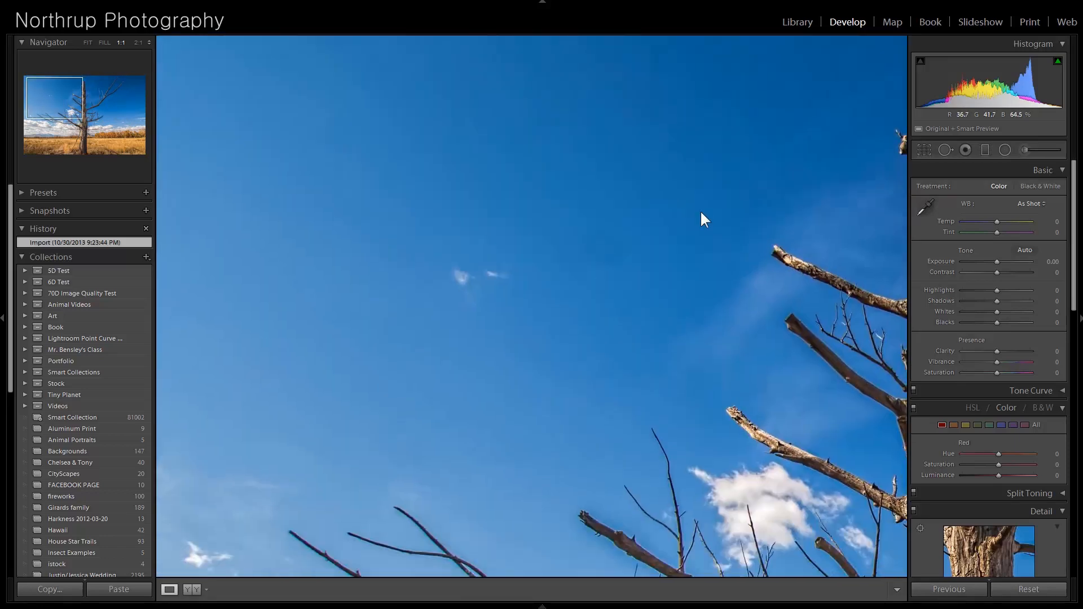
click(941, 150)
click(600, 255)
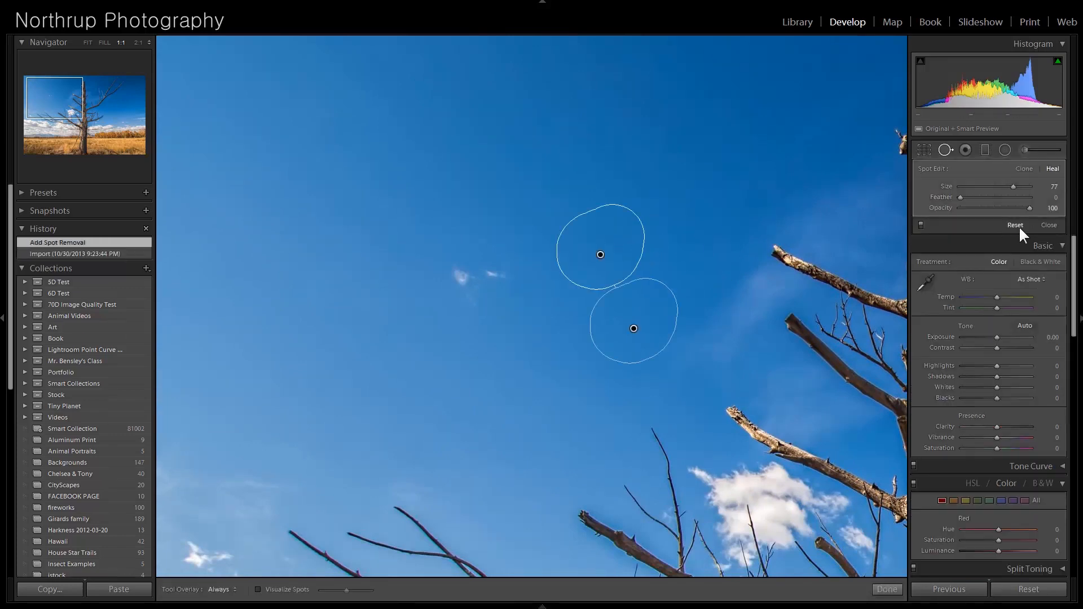
click(1049, 225)
click(748, 280)
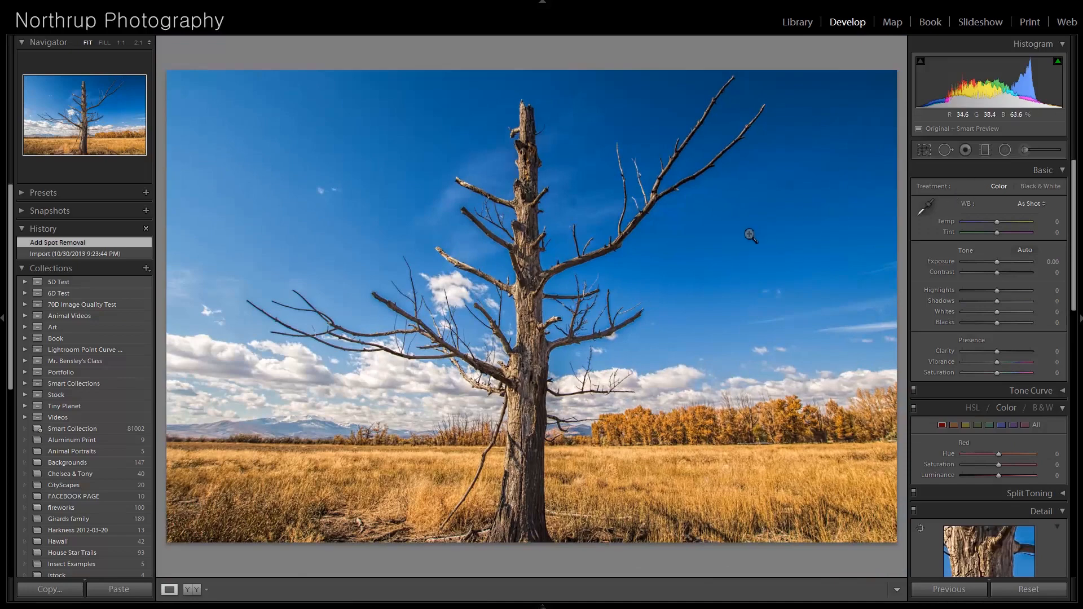
Inspect the bare tree's trunk and left-hand branches up close, and return to the full-photo view.
click(651, 330)
click(605, 336)
click(377, 299)
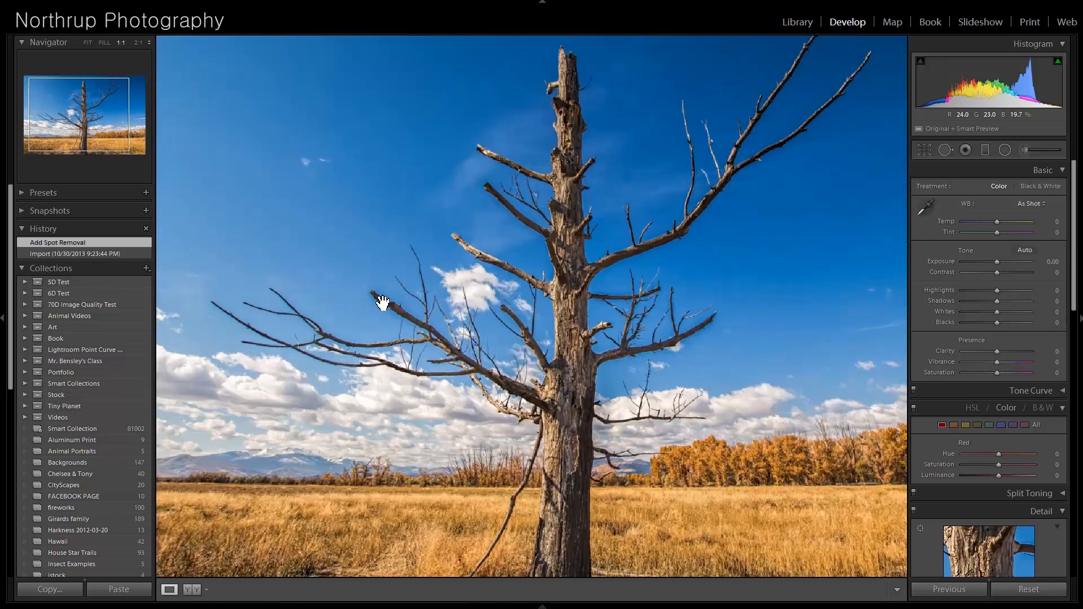
click(452, 320)
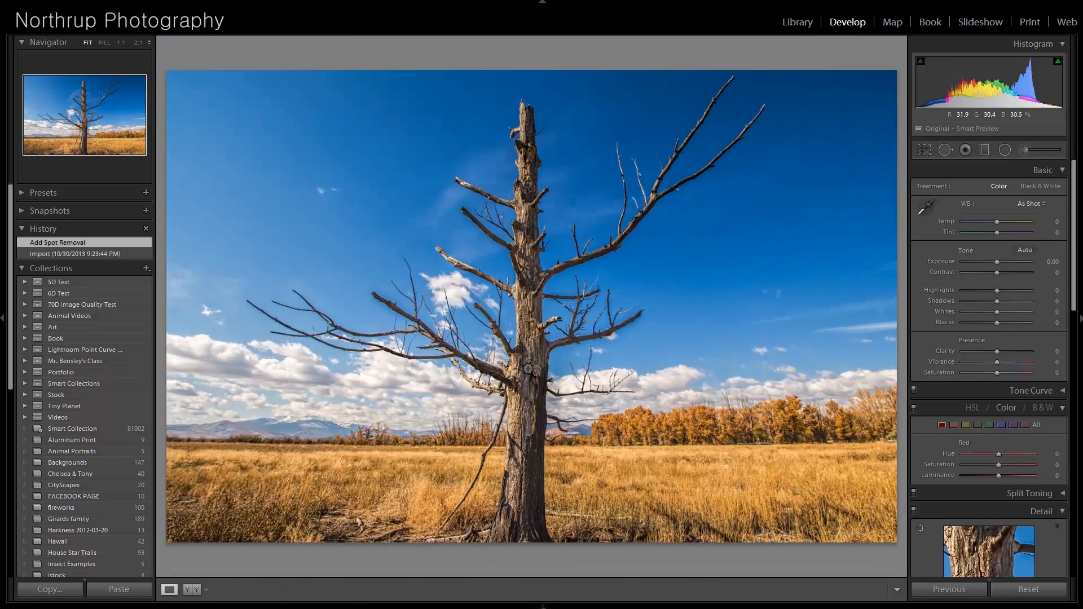
Go past the village courtyard photo to the sunset waterfall photo, and inspect its lone evergreen and sky at 1:1.
key(Right)
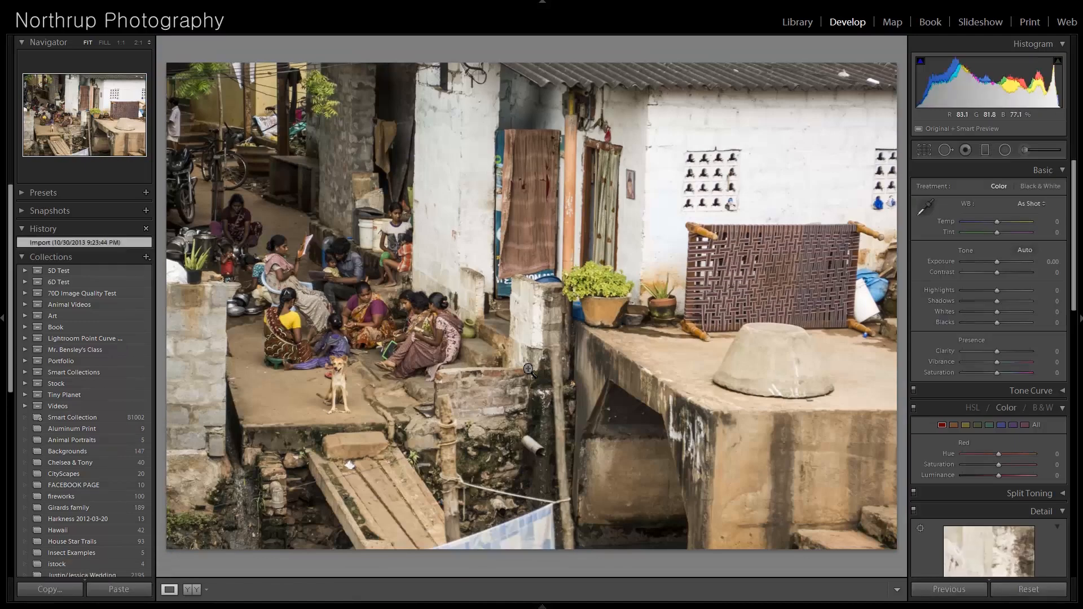
key(Right)
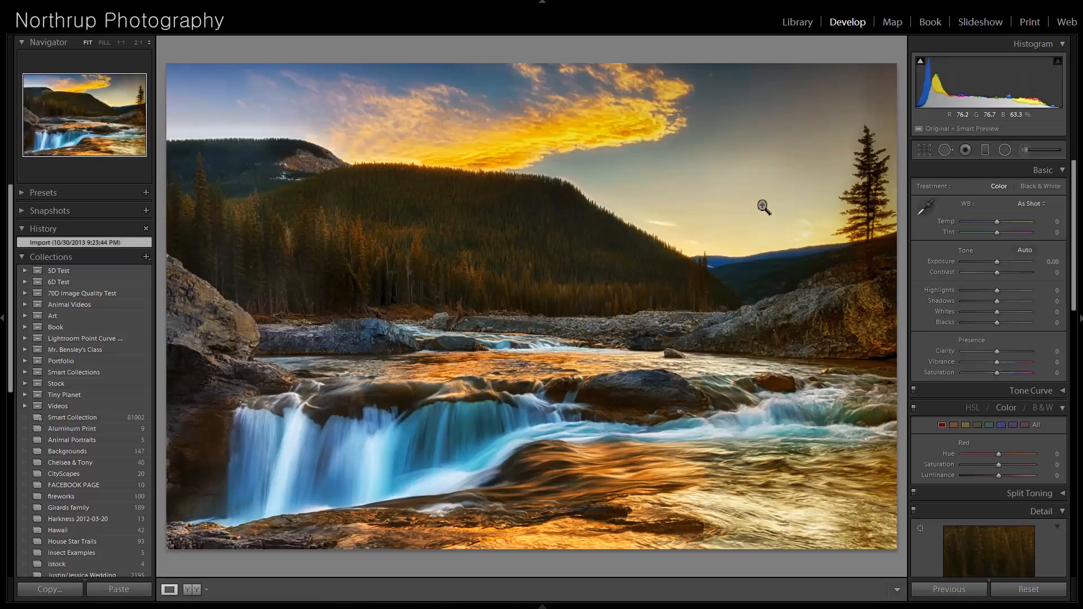
click(866, 191)
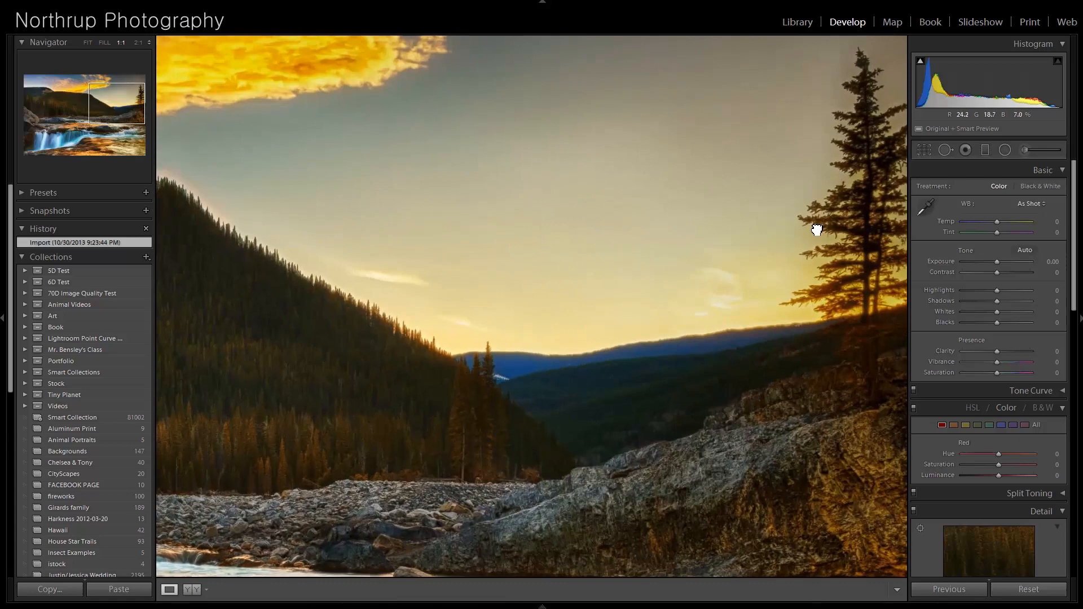
drag(814, 225, 739, 292)
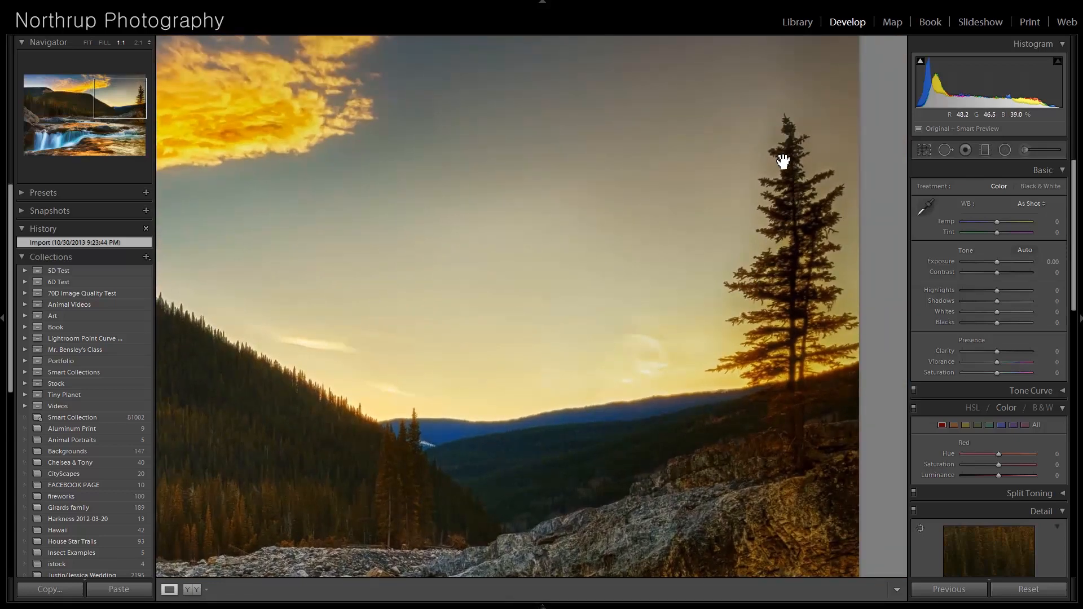
drag(227, 240, 648, 266)
click(620, 357)
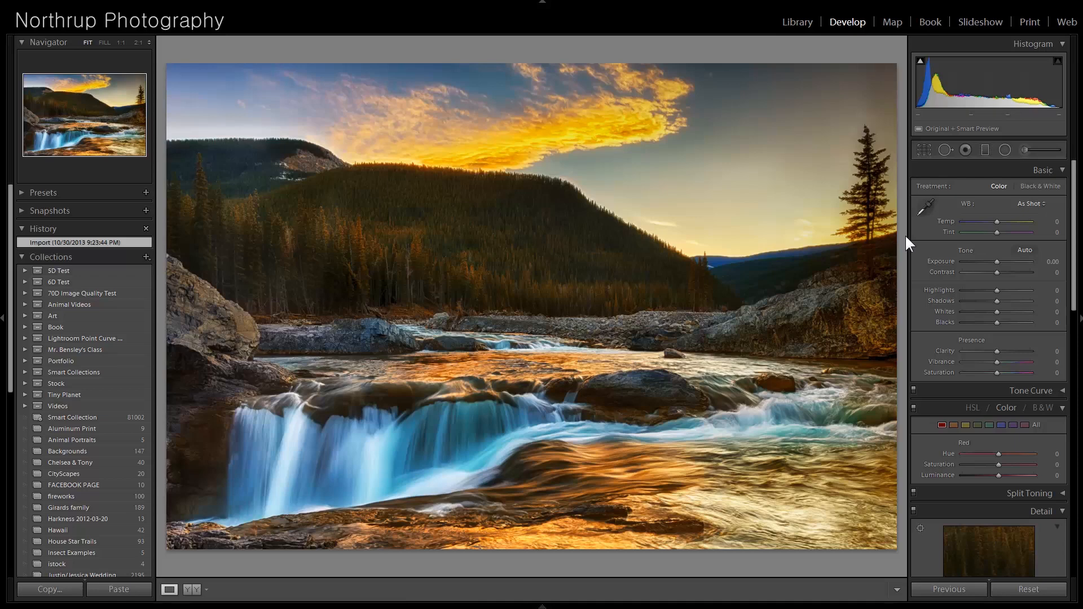
Set the waterfall photo's temperature to +16 and inspect the cascade and golden water at 1:1.
drag(996, 225, 1000, 220)
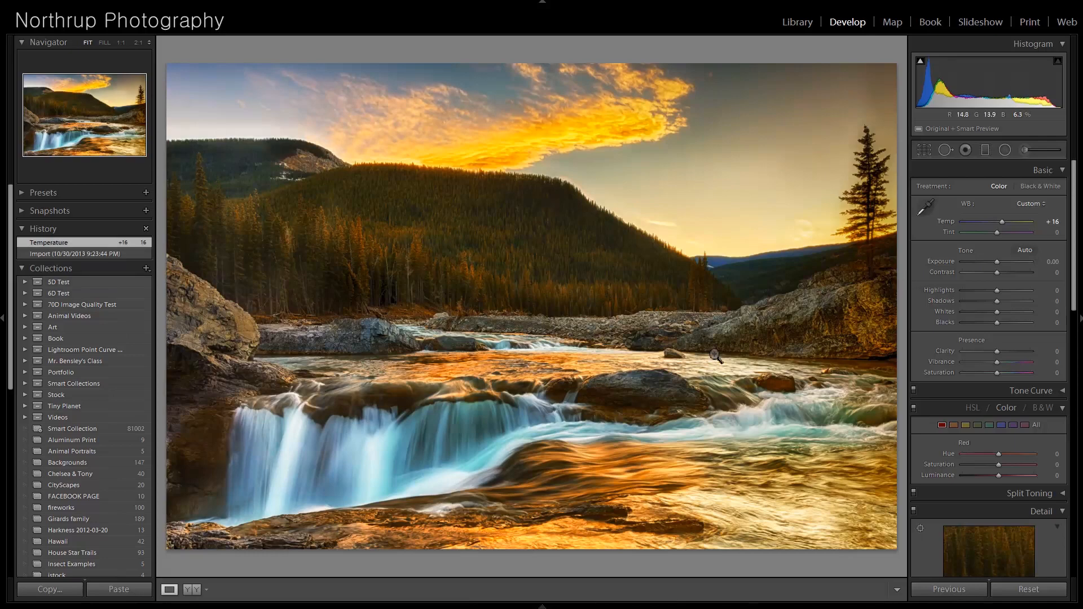
click(460, 448)
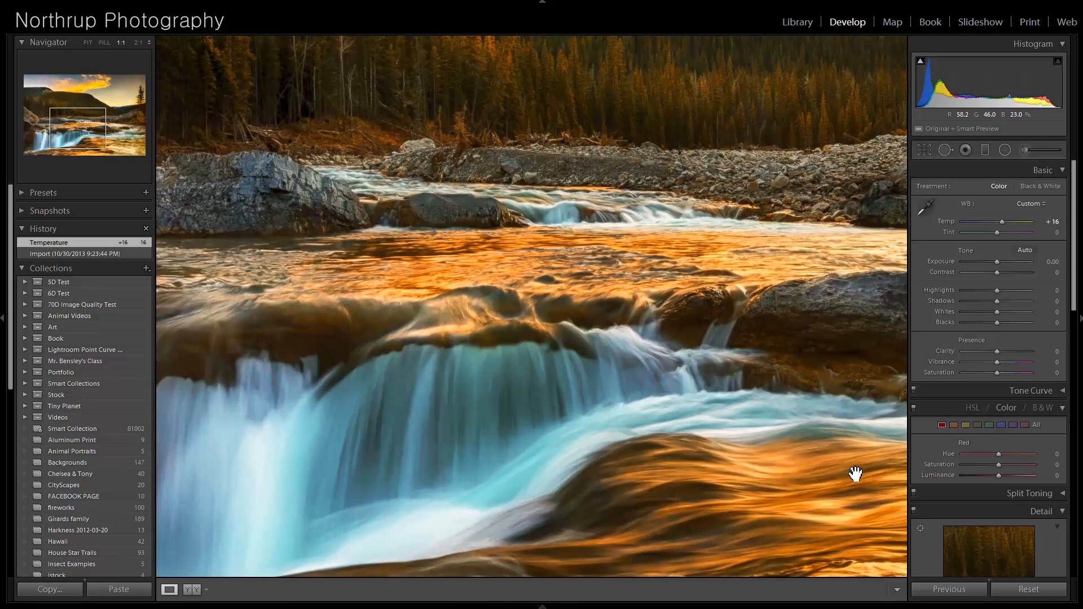
drag(752, 490, 609, 380)
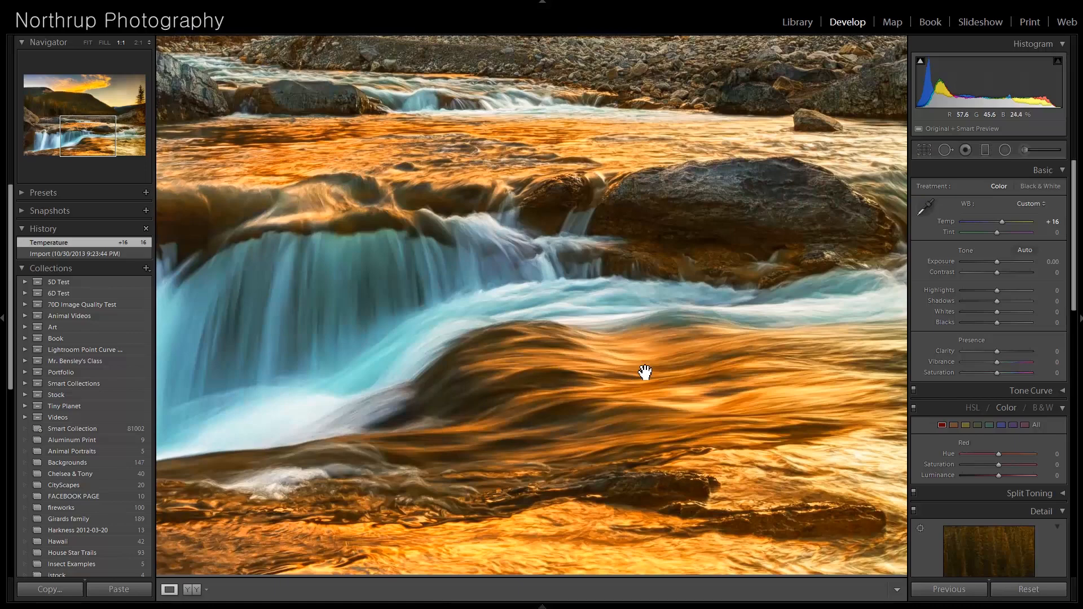
click(687, 345)
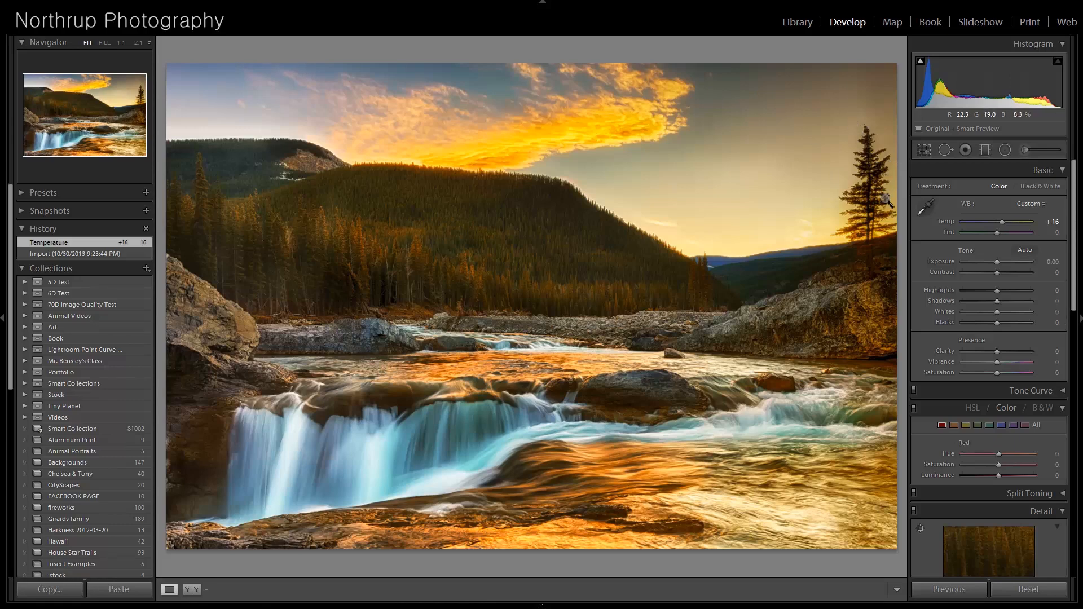
Go to the next photo, the baby blue jay, and crop it slightly tighter at the original aspect ratio, excluding the corner watermark.
key(Right)
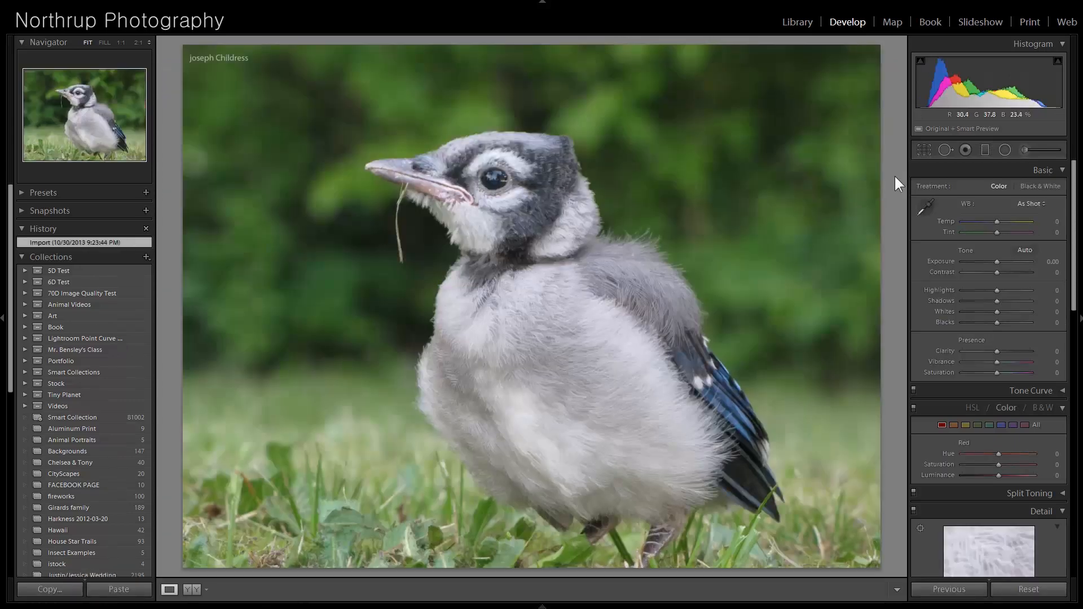
click(924, 148)
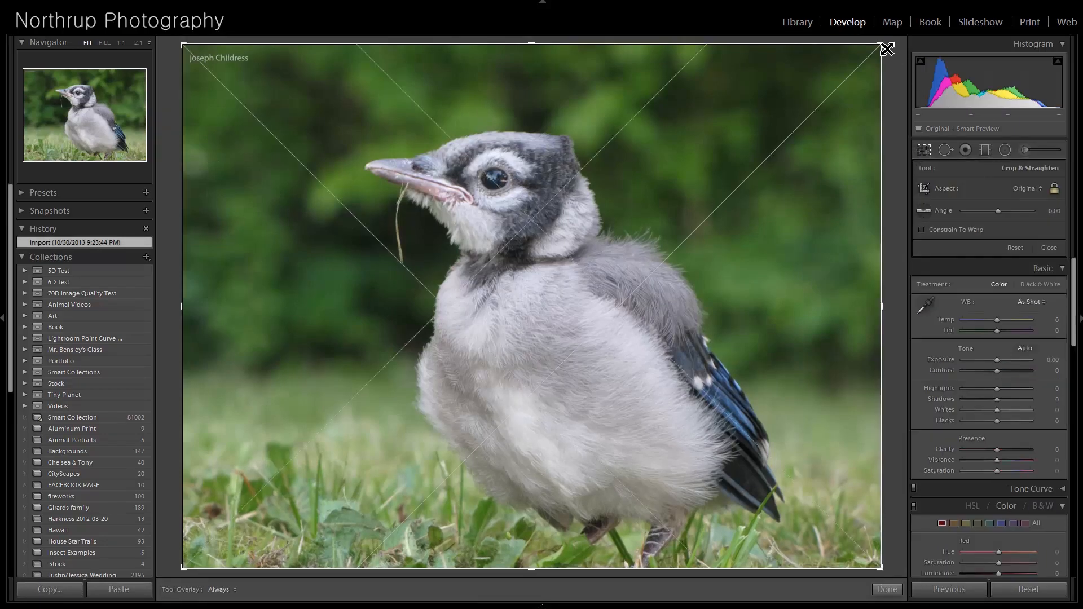
drag(887, 49, 867, 80)
drag(645, 259, 631, 258)
key(r)
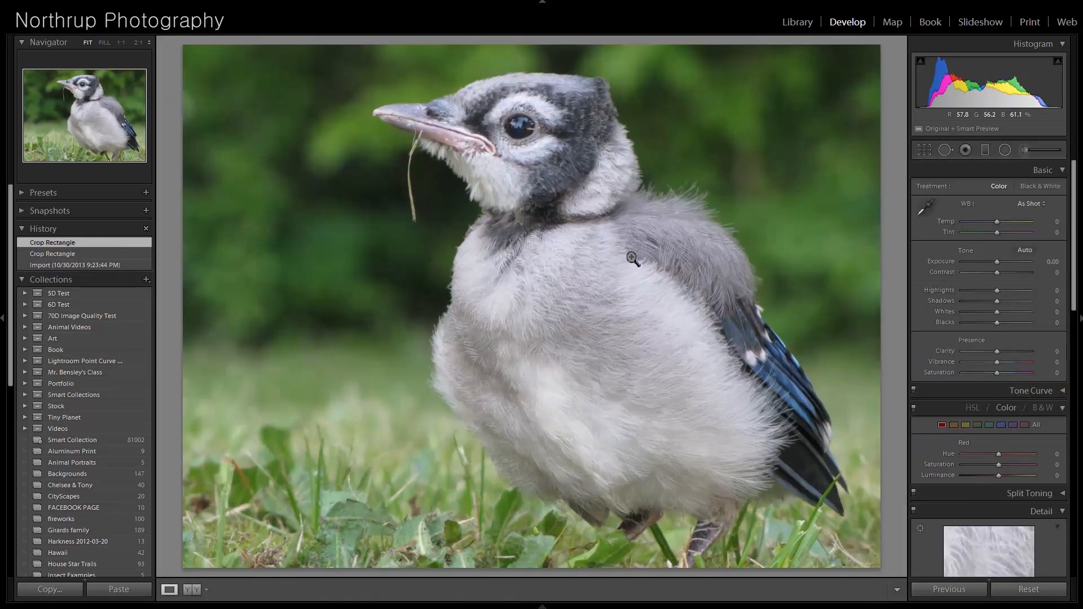
Set the blue jay photo's sharpening amount to 33 while inspecting the head and background at 1:1.
click(525, 124)
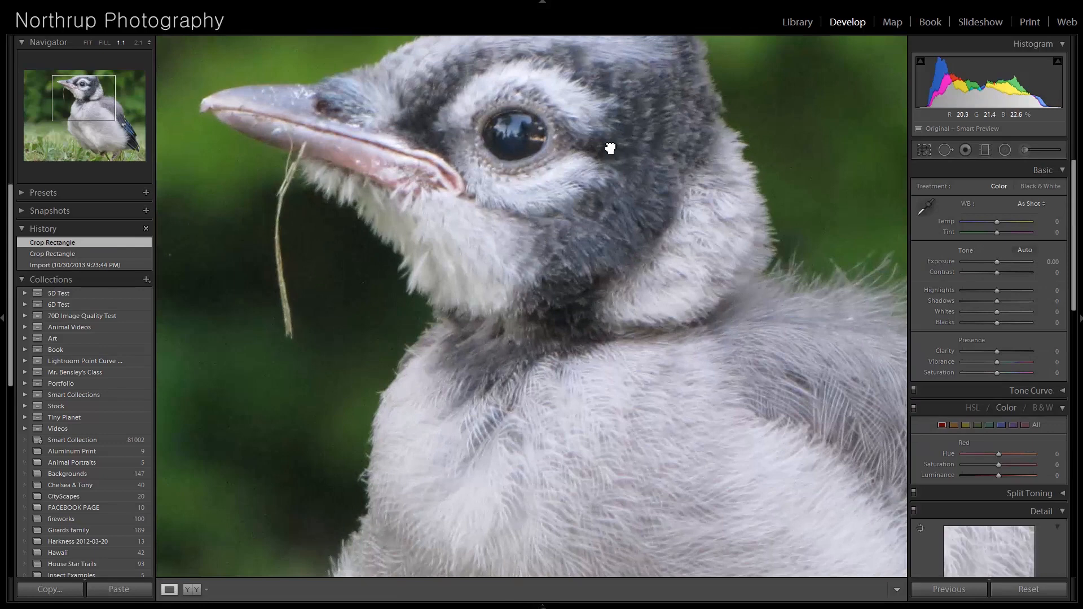
drag(610, 148, 614, 169)
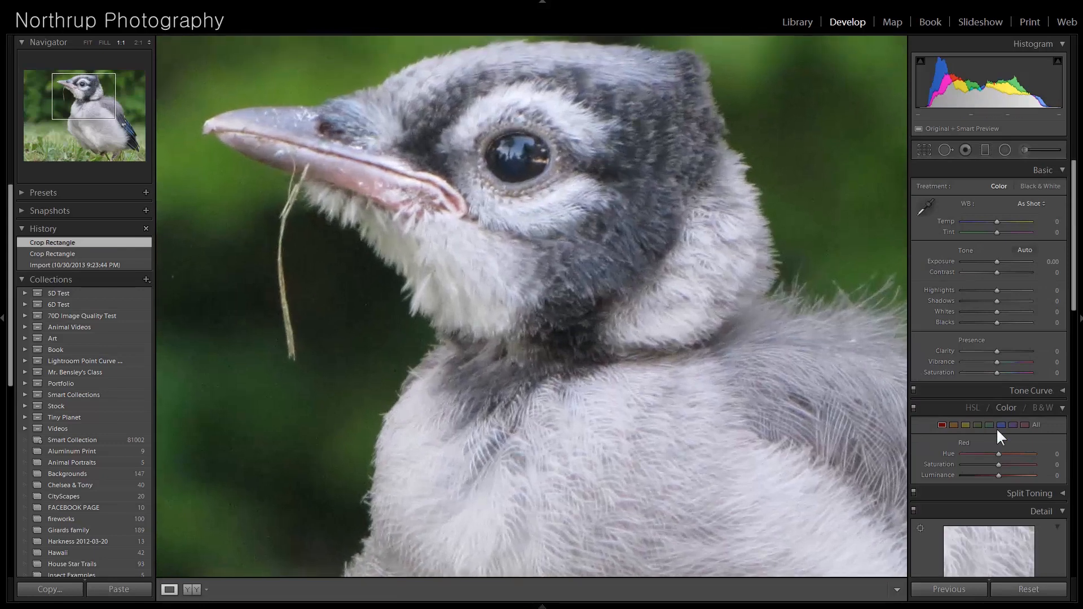
scroll(997, 428, down, 8)
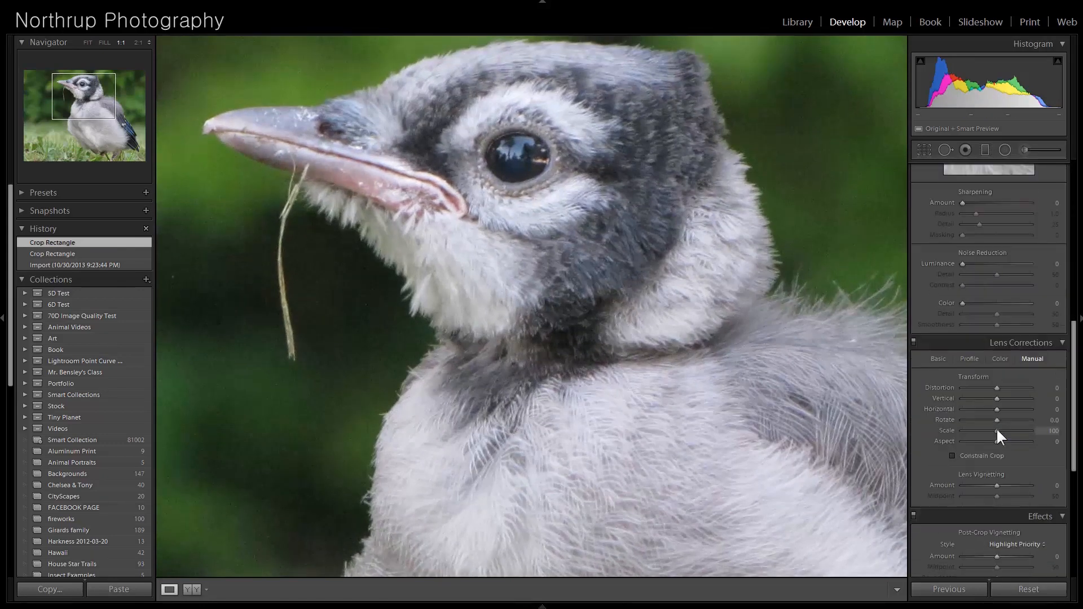
click(972, 203)
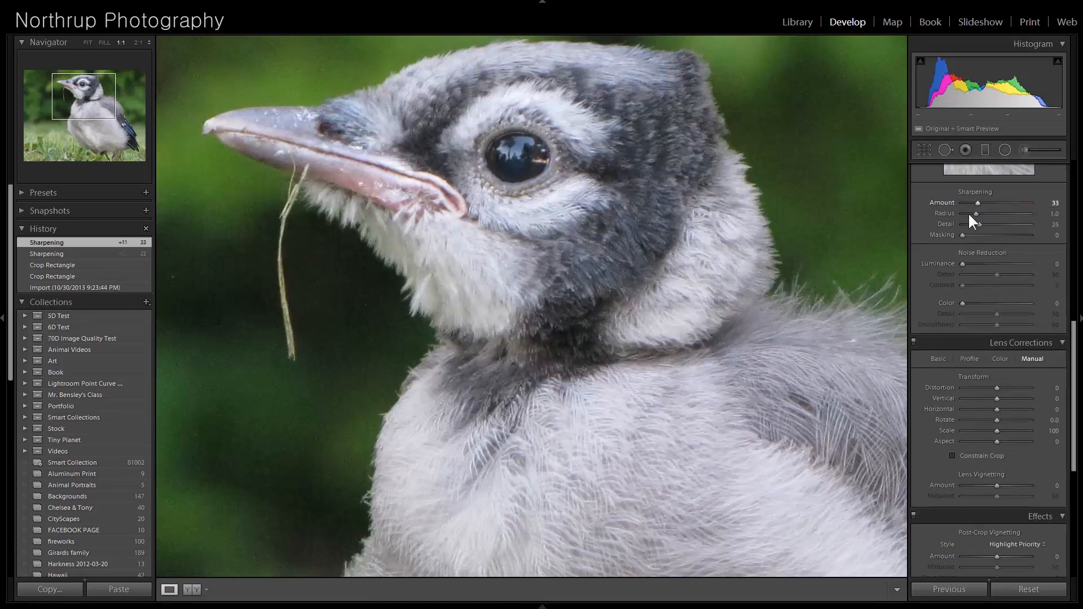
drag(838, 156, 694, 283)
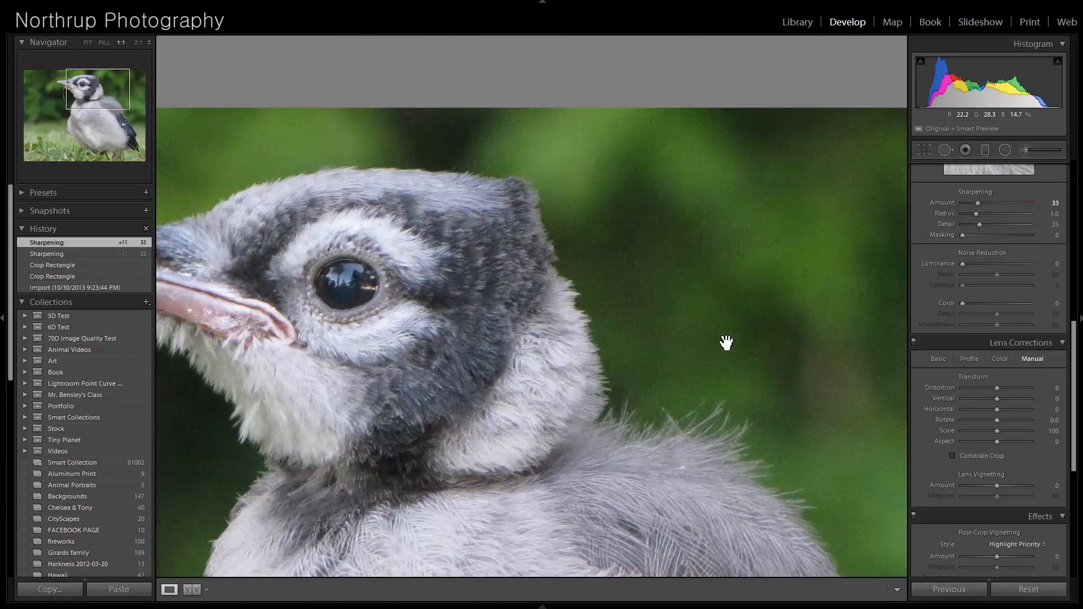
click(741, 308)
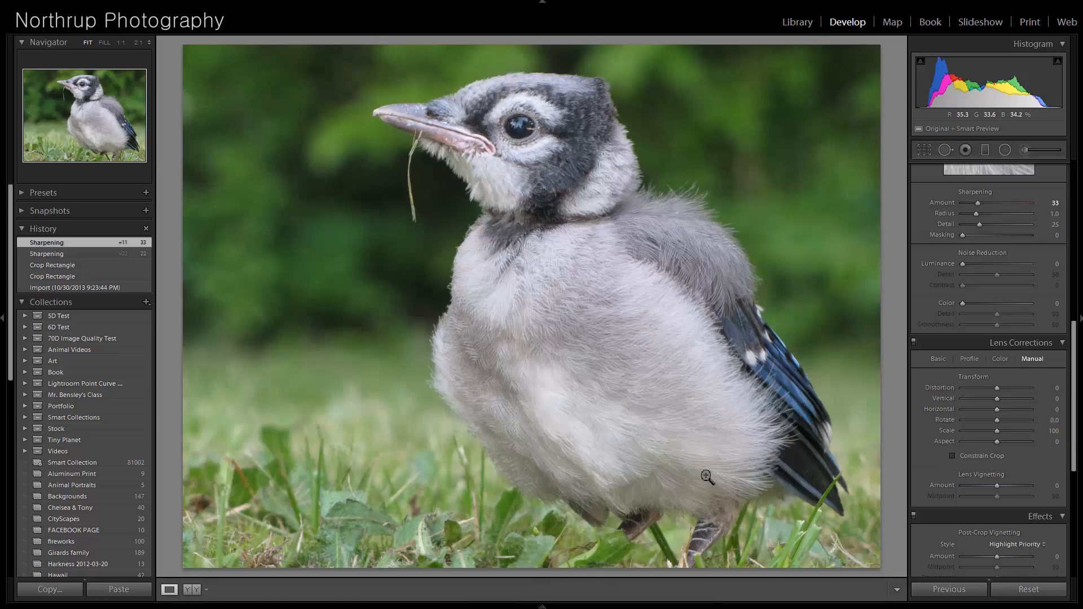
Inspect the blue jay's lower body and eye at 1:1, and return to the full-photo view.
click(695, 441)
drag(627, 438, 625, 428)
click(625, 428)
click(527, 120)
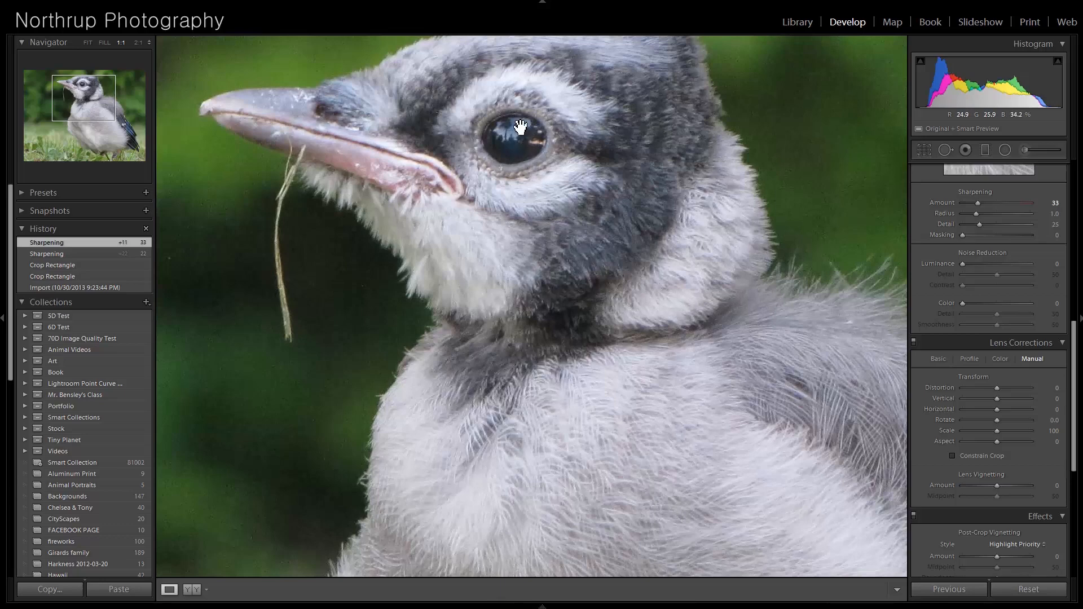
click(587, 174)
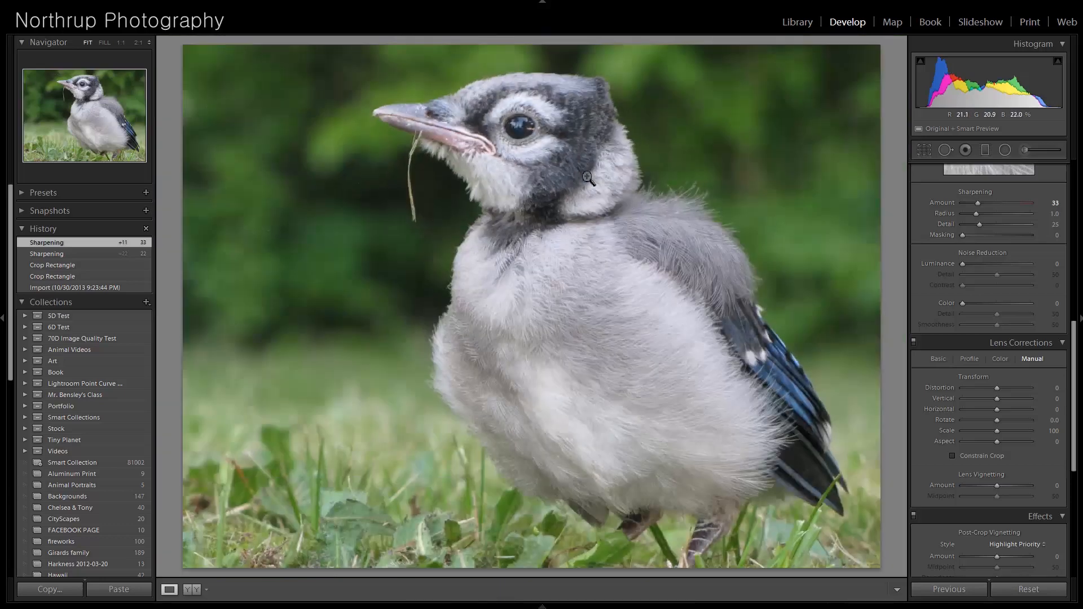
Set the blue jay photo's contrast to +29 and exposure to +0.21, and compare the result with the sharpened state in the history.
scroll(979, 309, up, 5)
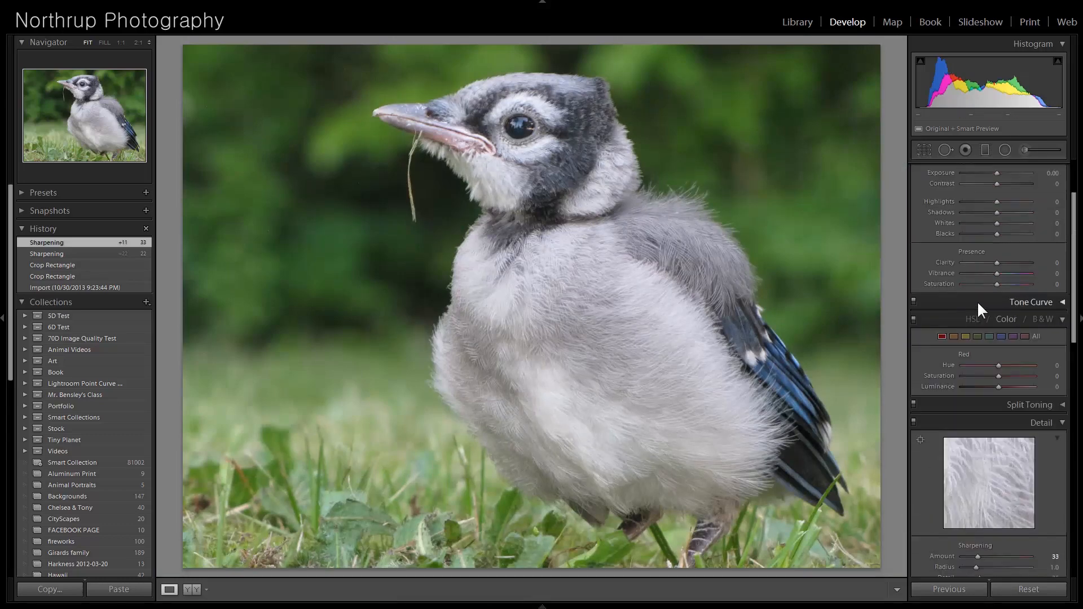
scroll(993, 288, up, 2)
mouse_move(996, 272)
mouse_down()
mouse_move(1011, 275)
mouse_move(1000, 262)
mouse_up()
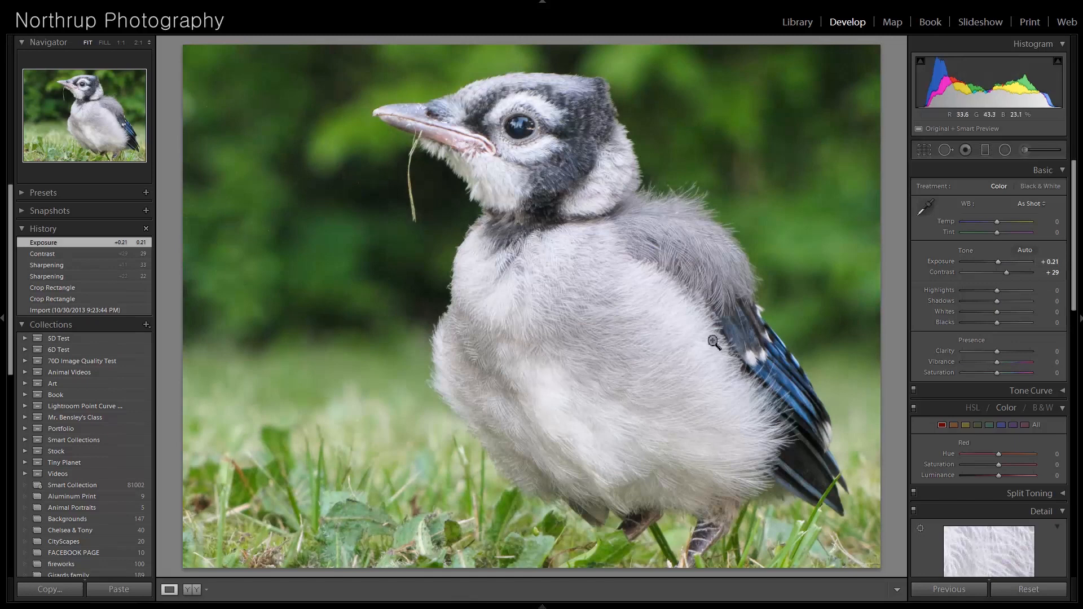
click(79, 264)
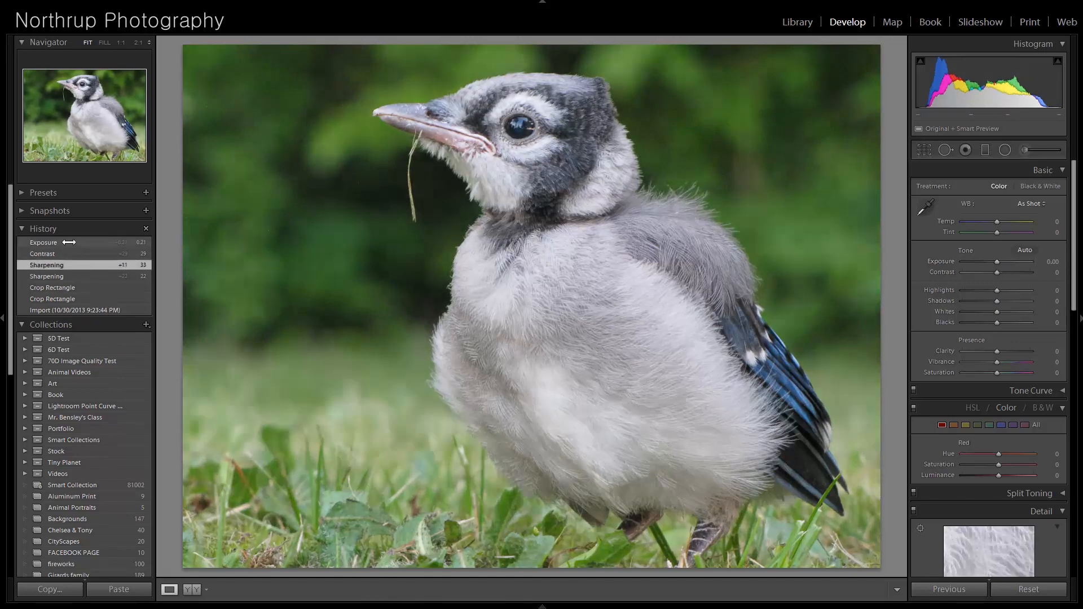
click(69, 242)
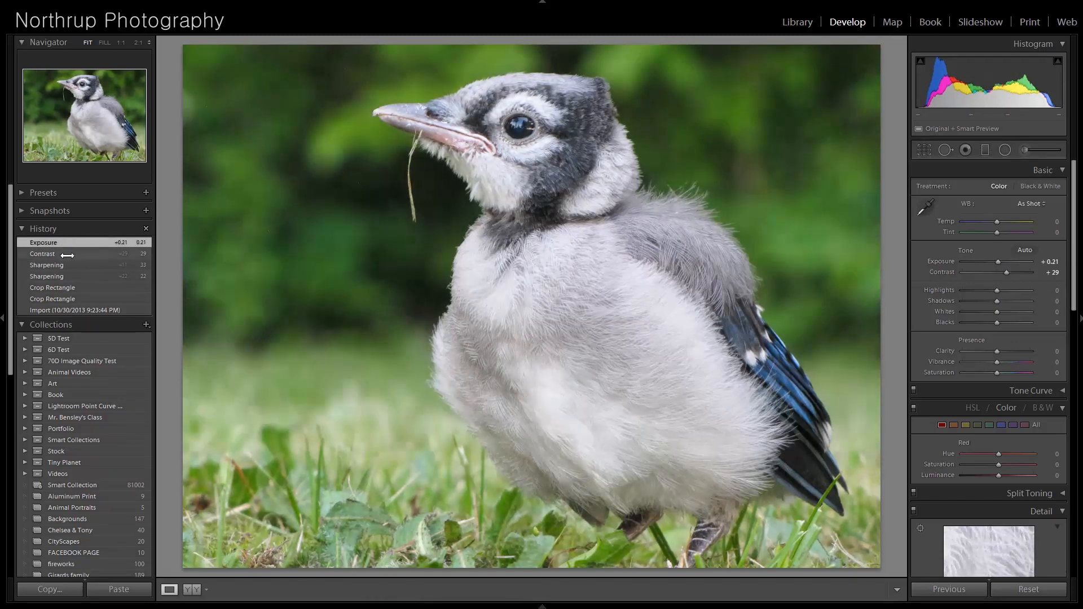
Go to the next photo, the green insect with long antennae, and try a tighter crop at the original aspect ratio with the insect off-centre.
key(Right)
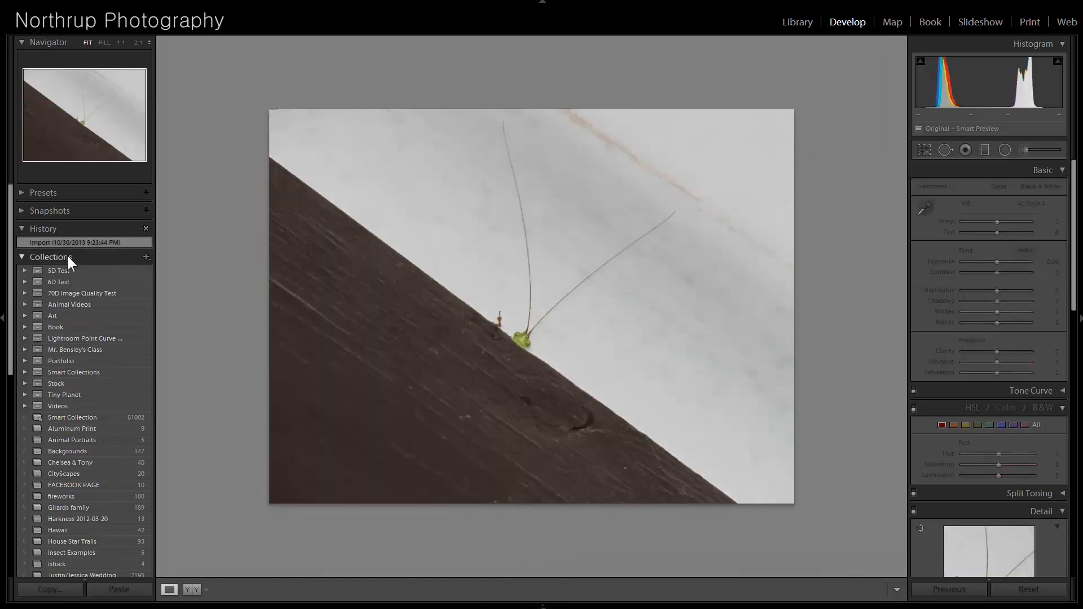
click(533, 327)
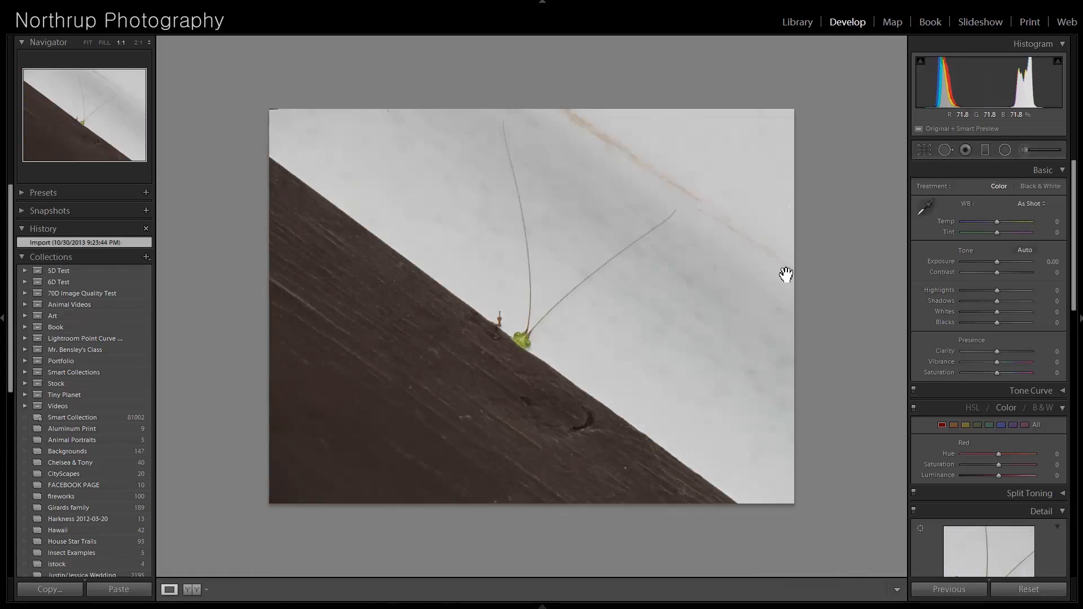
click(923, 150)
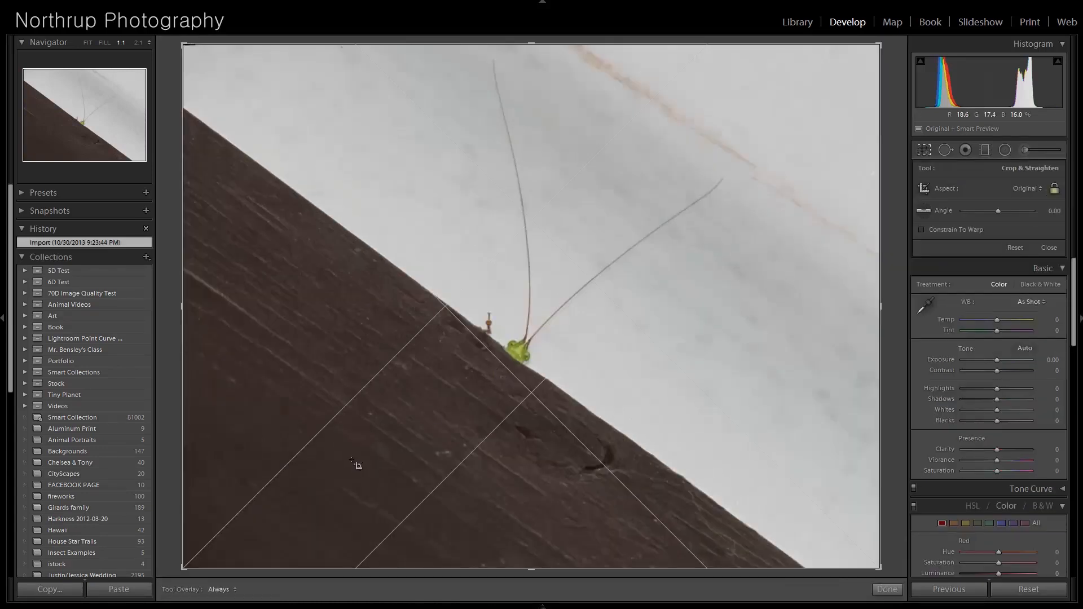
drag(189, 570, 261, 539)
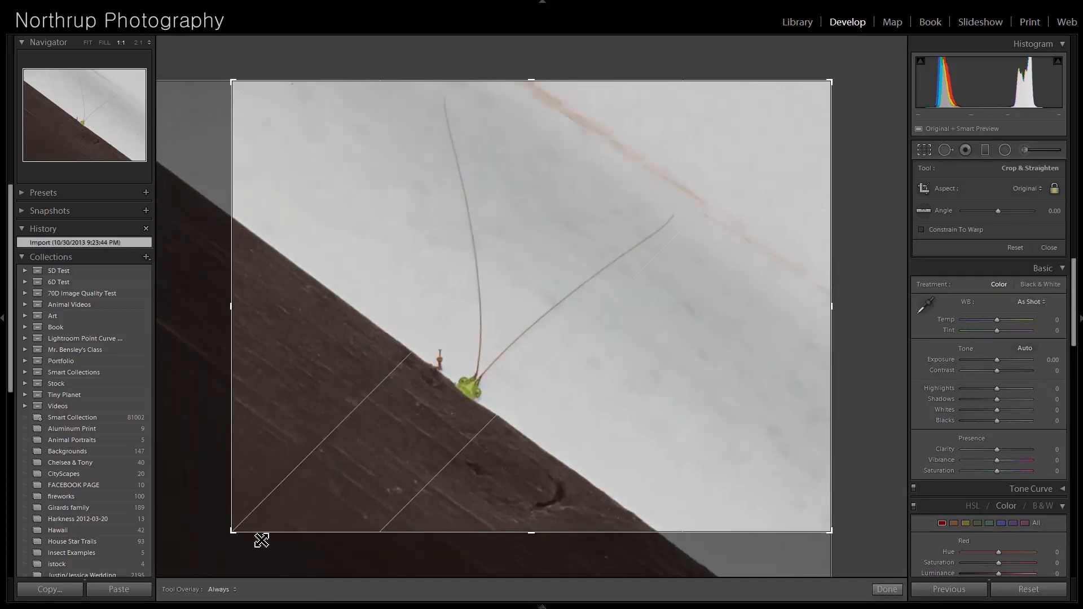
drag(394, 457, 422, 473)
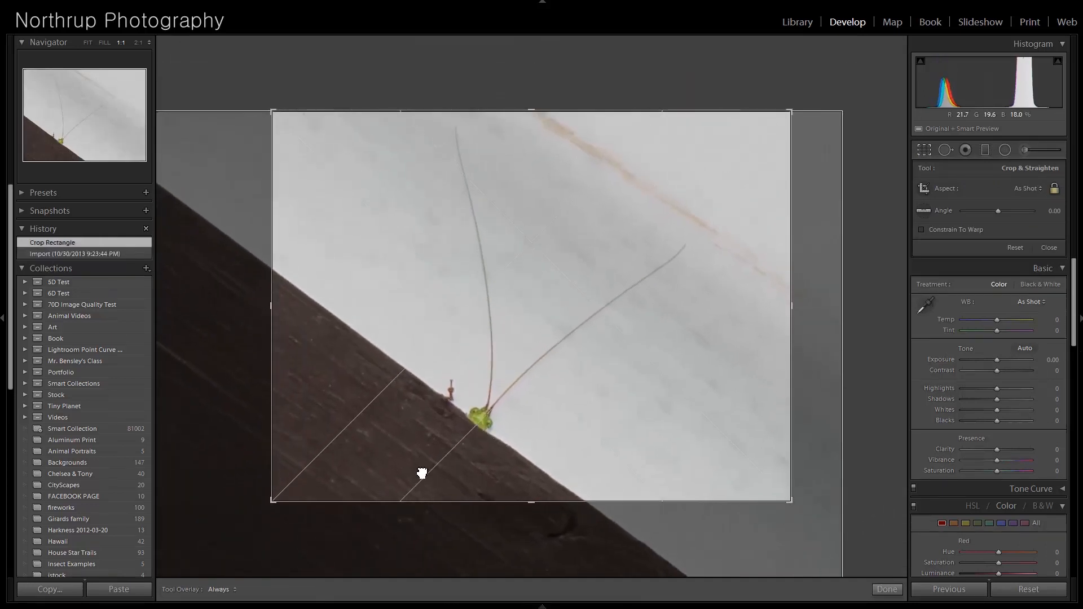
Try a slightly tighter square 1 x 1 crop around the insect and its antennae, and revert to the import state in the history.
click(1036, 188)
click(1006, 243)
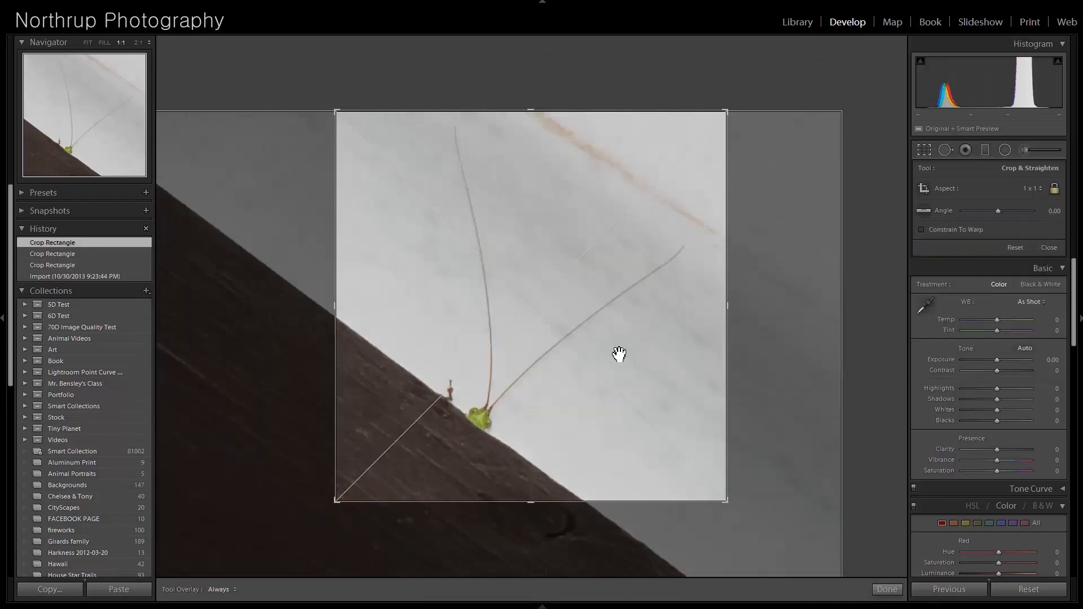
drag(338, 502, 348, 496)
key(Return)
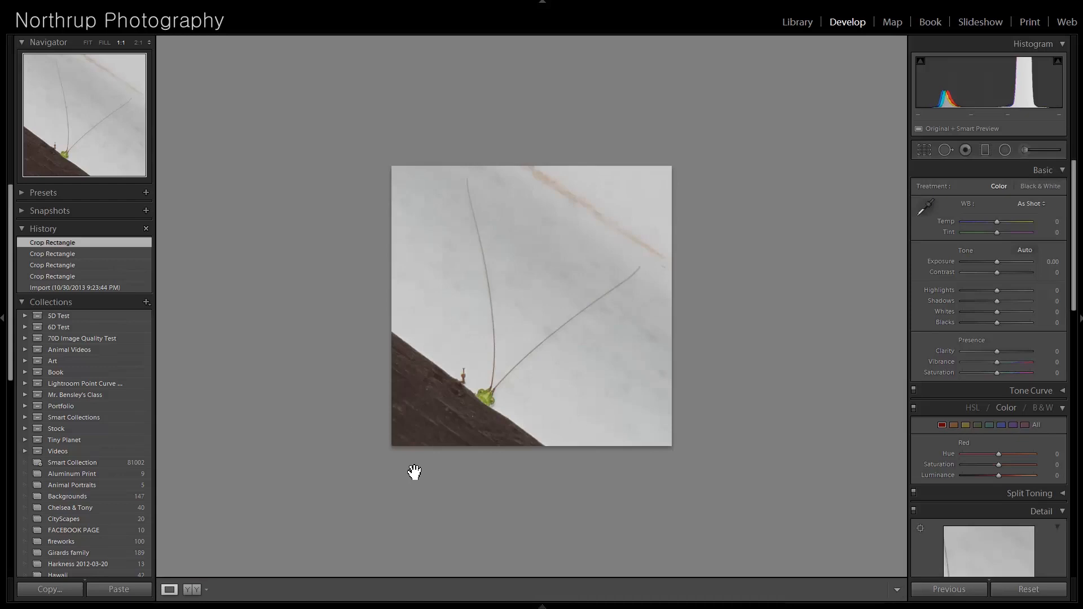
click(109, 289)
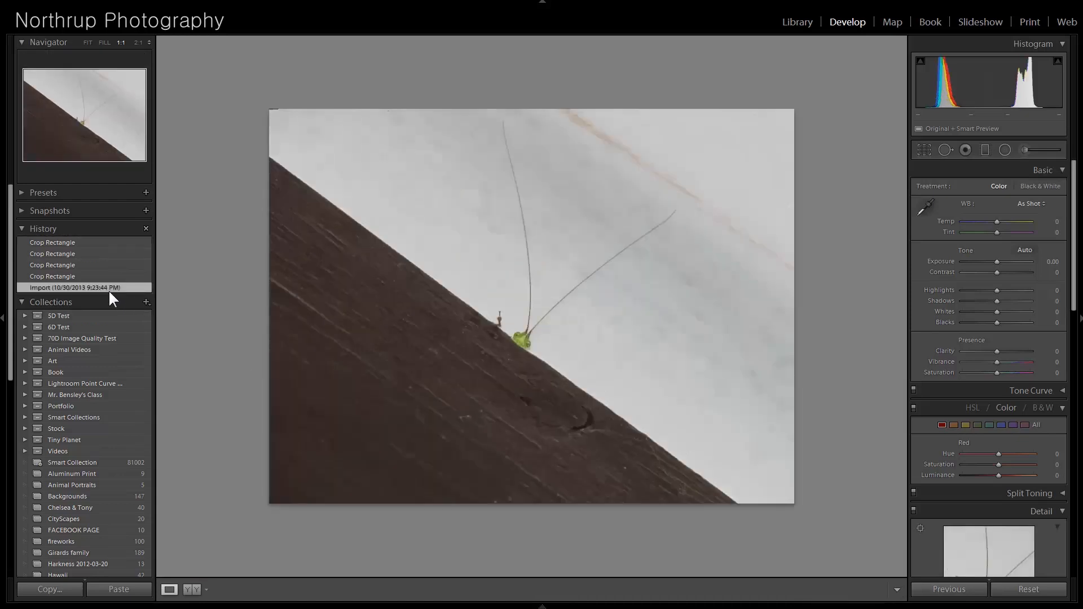
Go to the next photo, the blue seascape, and examine its sky, horizon and rocks at 1:1 for dust spots and noise.
key(Right)
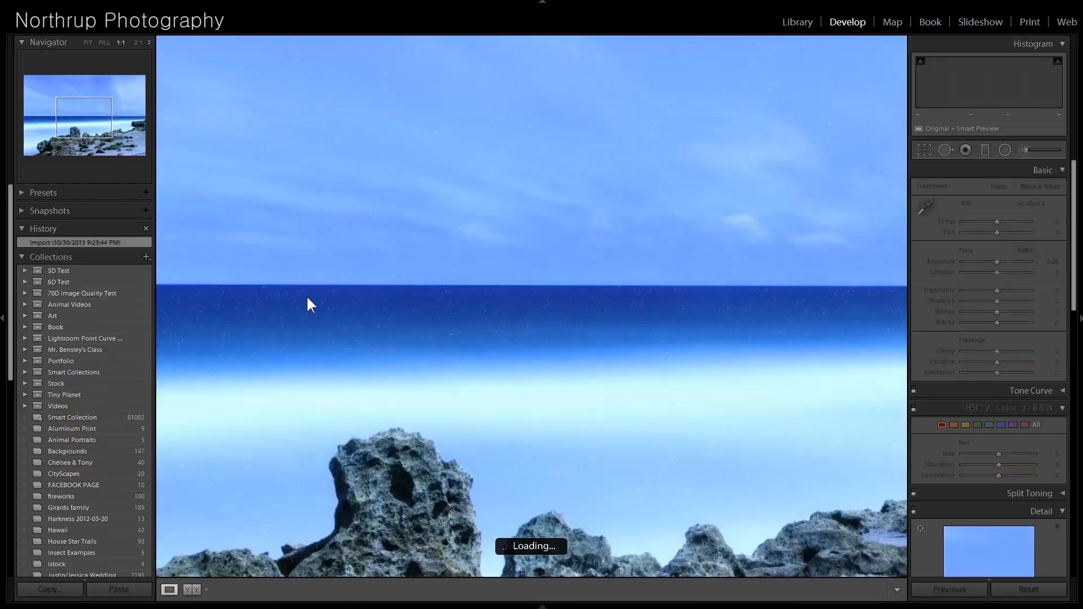
click(443, 287)
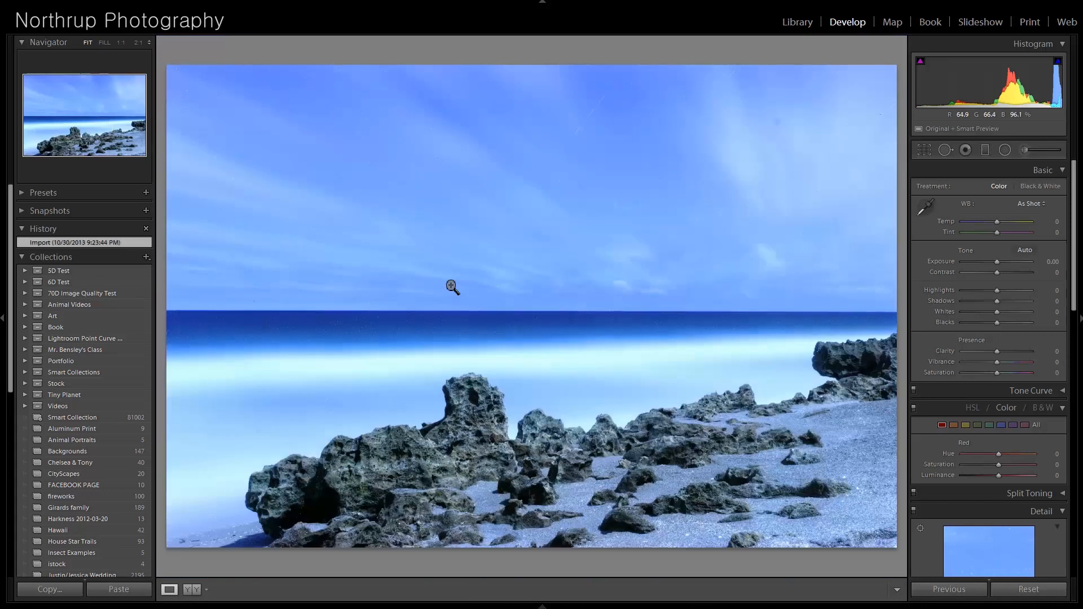
click(452, 287)
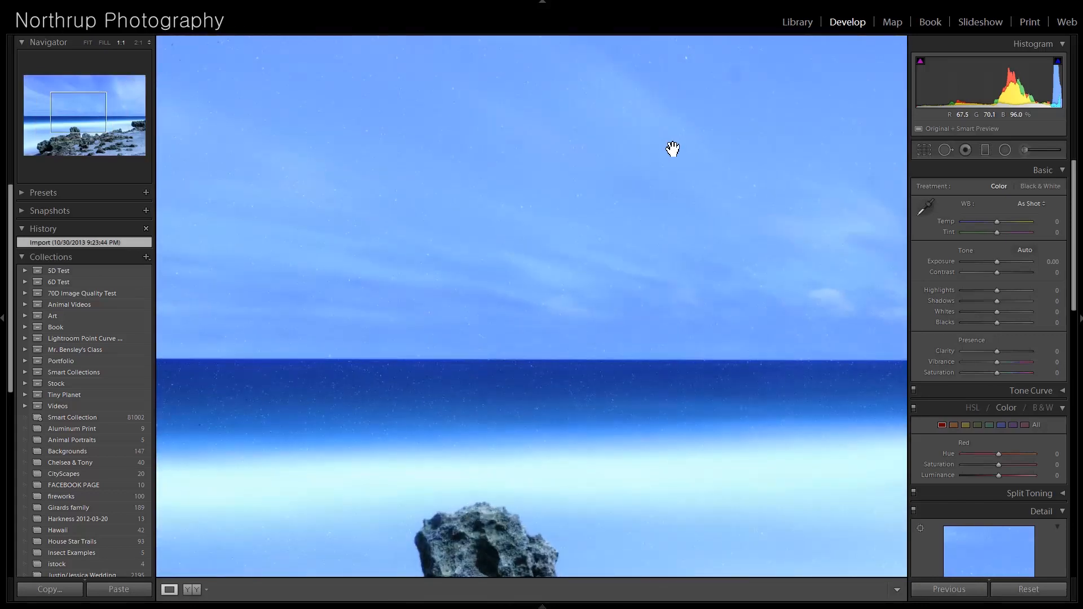
drag(496, 331, 600, 353)
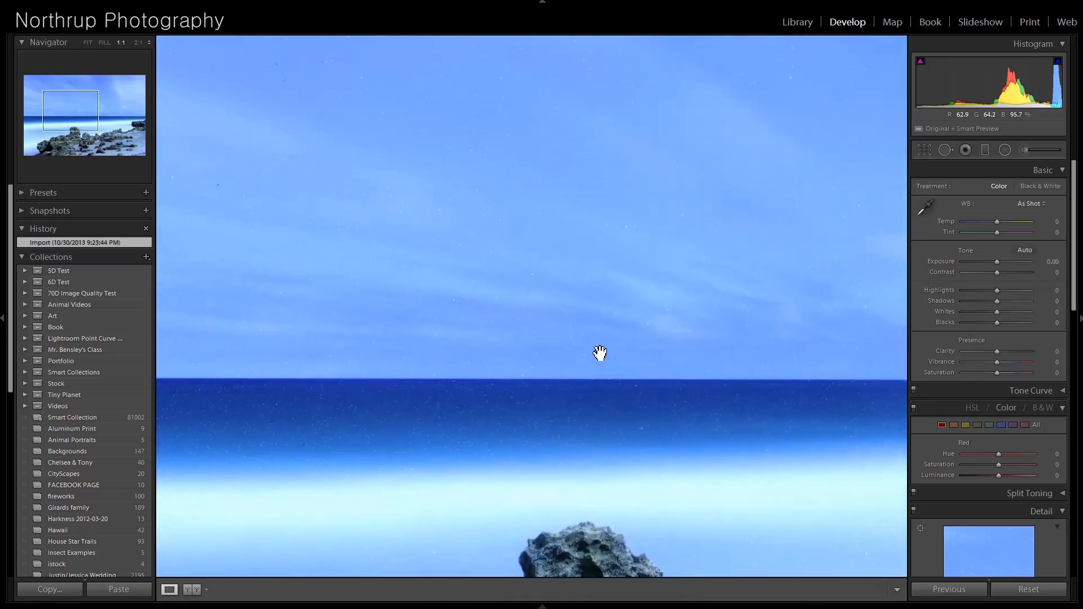
drag(599, 353, 555, 445)
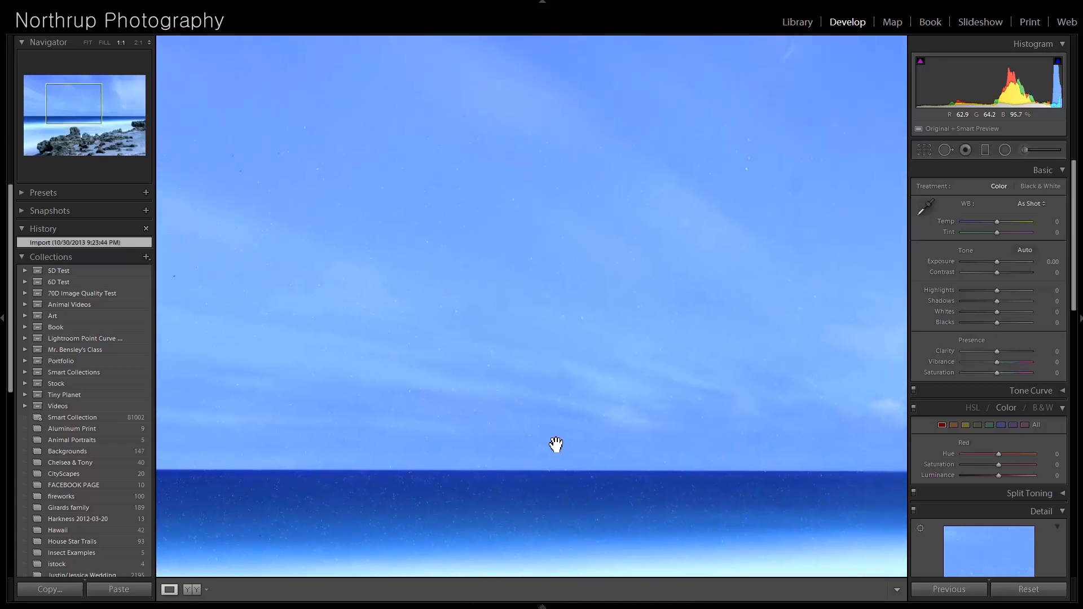
drag(643, 240, 556, 377)
mouse_move(600, 189)
mouse_down()
mouse_move(460, 323)
mouse_move(418, 171)
mouse_up()
drag(502, 282, 503, 97)
drag(519, 327, 522, 141)
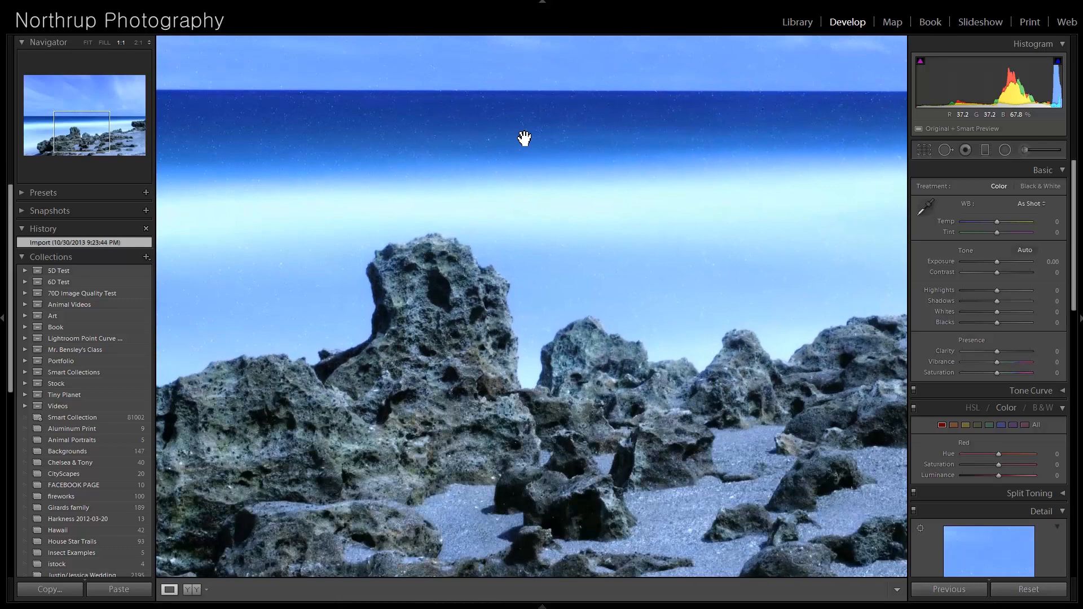
click(525, 140)
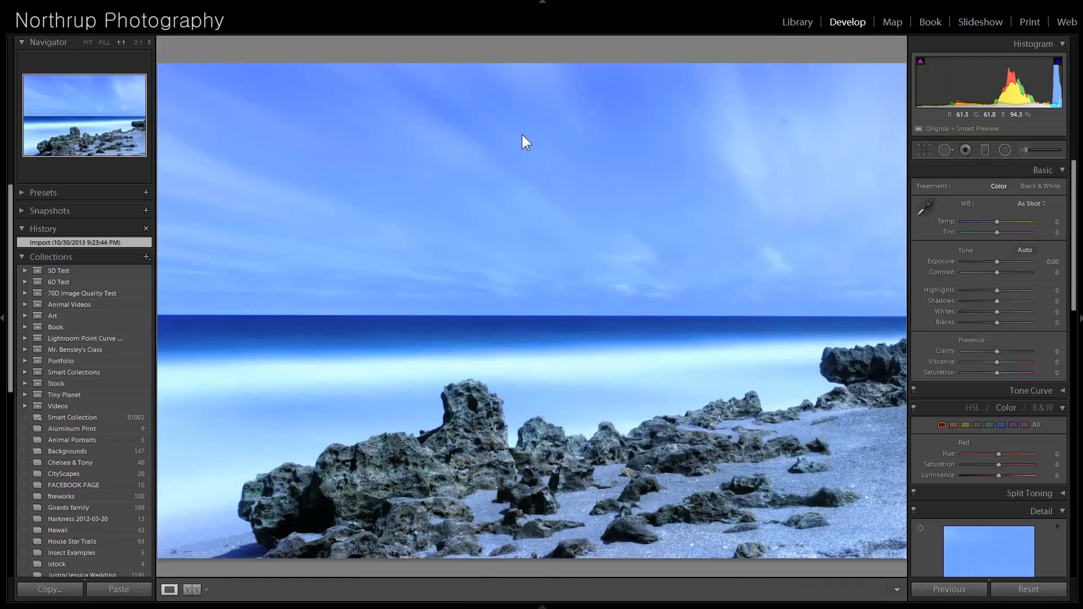
Heal two dark dust spots in the seascape's upper sky at 1:1 using Spot Removal in Heal mode at size 75.
click(525, 140)
drag(564, 106, 398, 271)
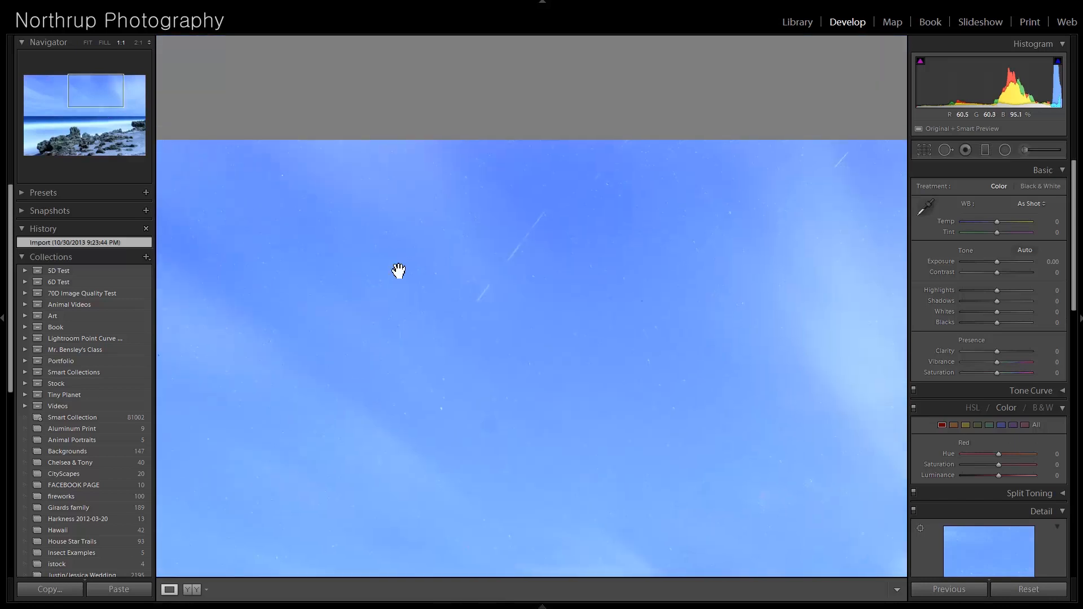
drag(777, 198, 604, 213)
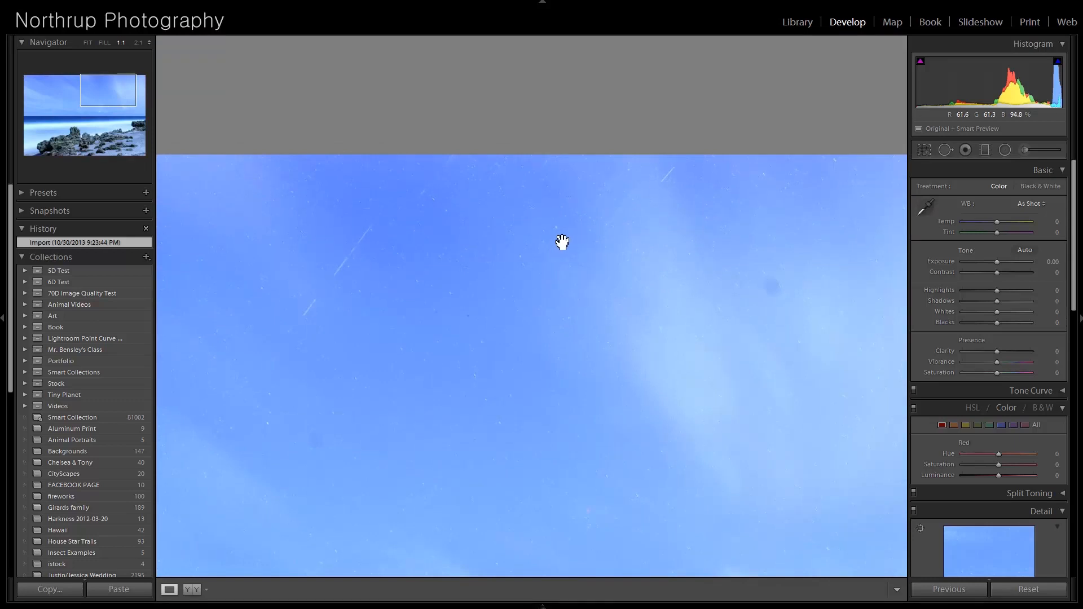
drag(500, 295, 677, 159)
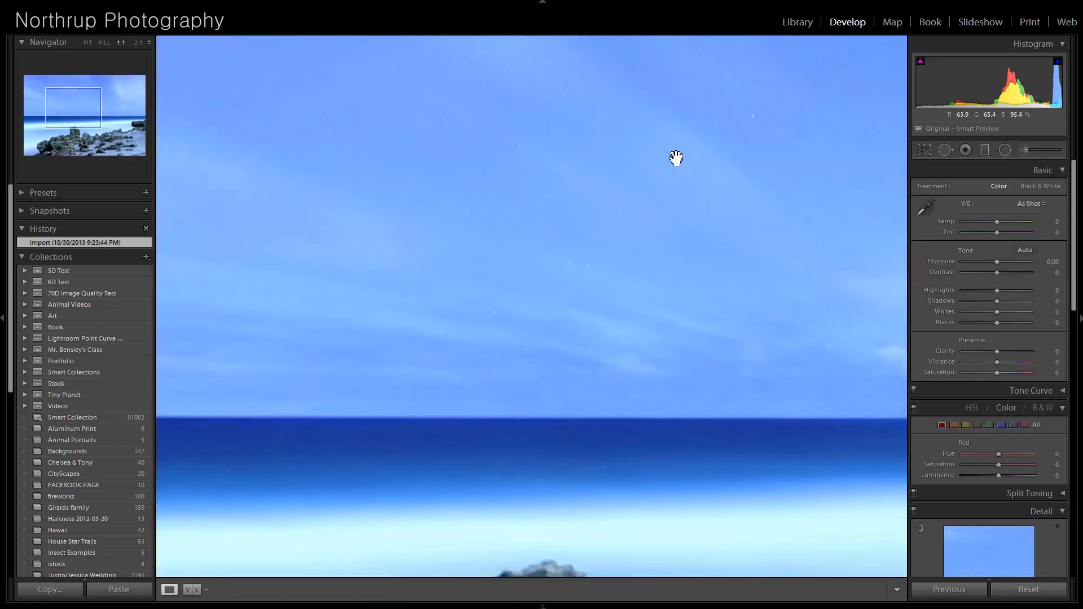
drag(731, 135, 465, 259)
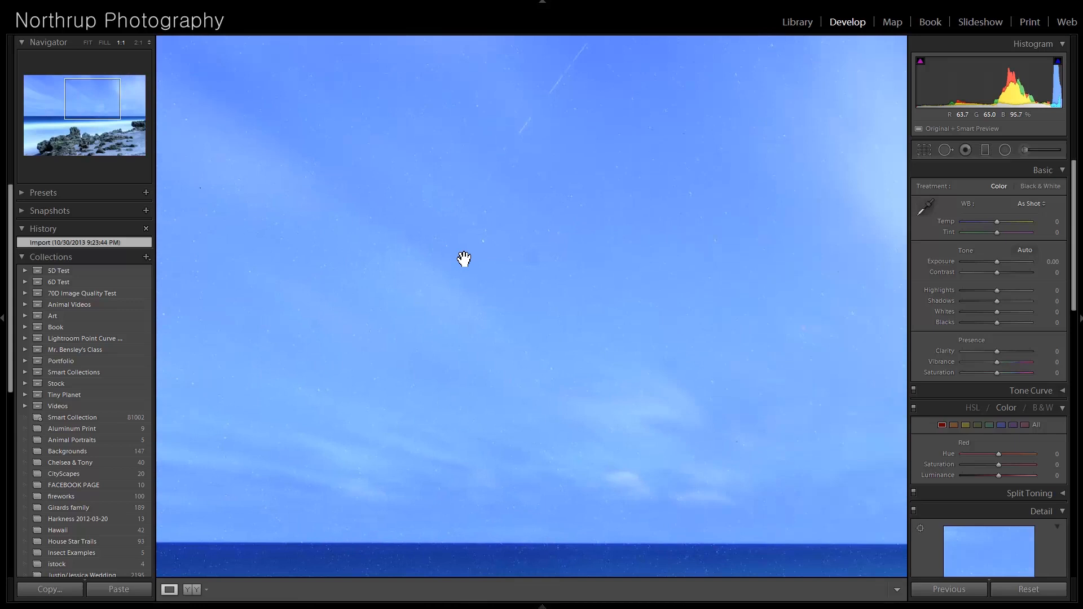
drag(716, 91, 597, 234)
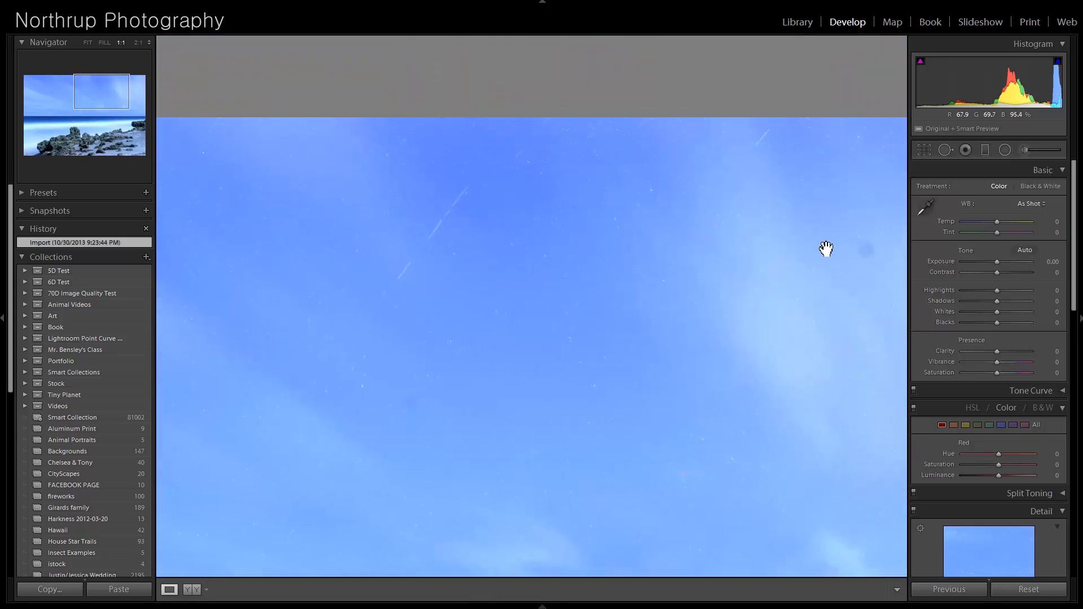
drag(824, 246, 660, 227)
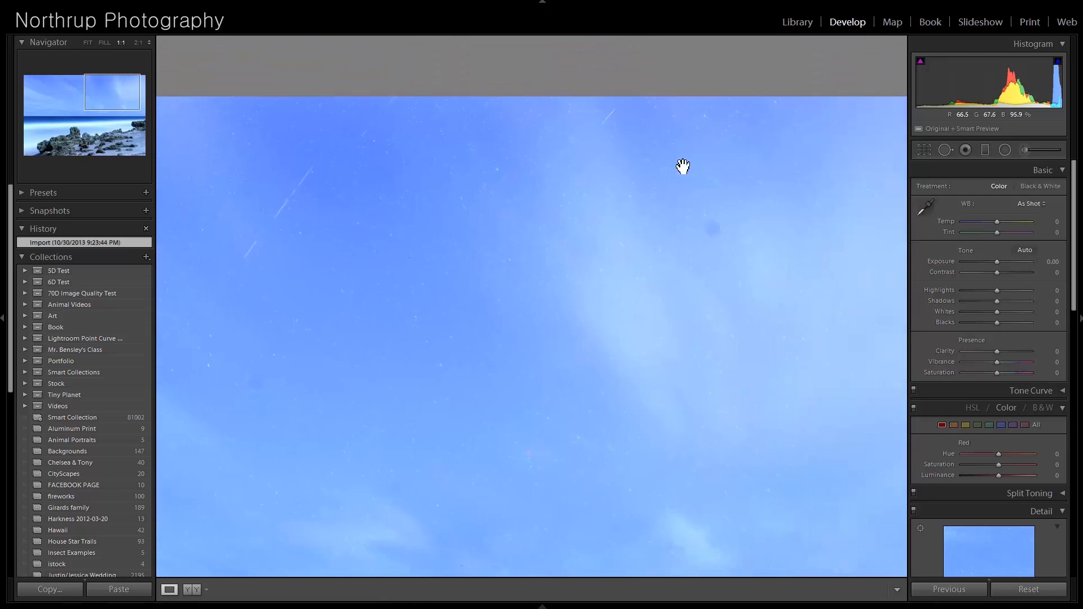
click(946, 149)
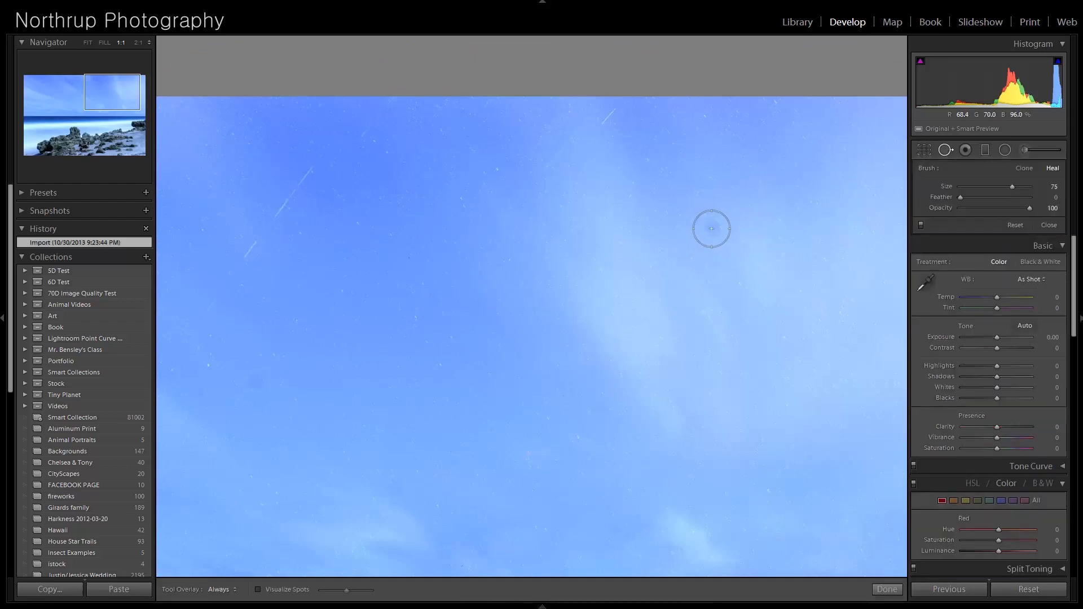
click(724, 228)
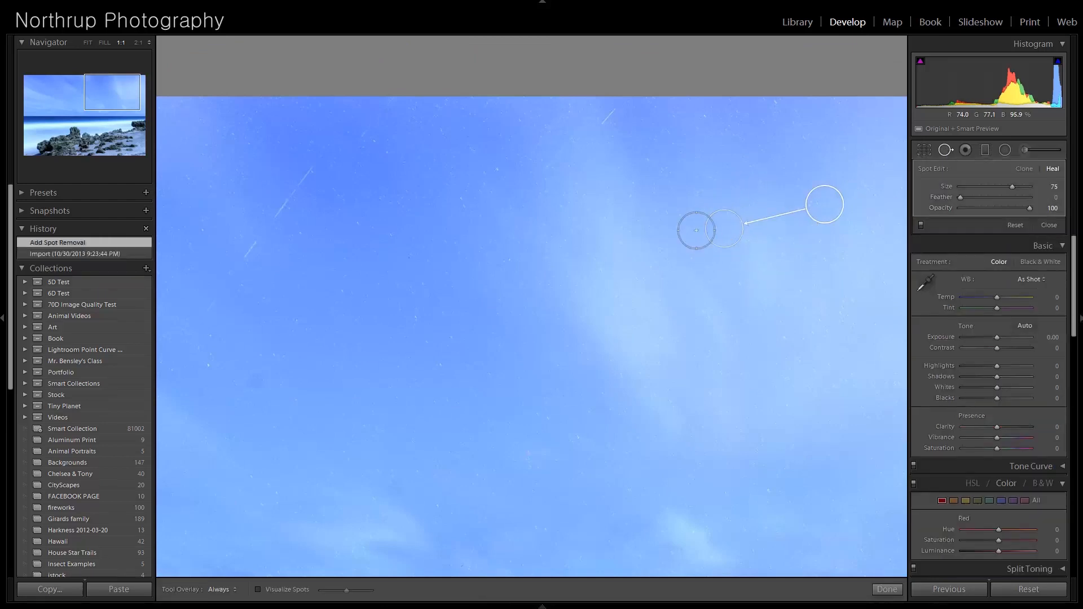
click(264, 378)
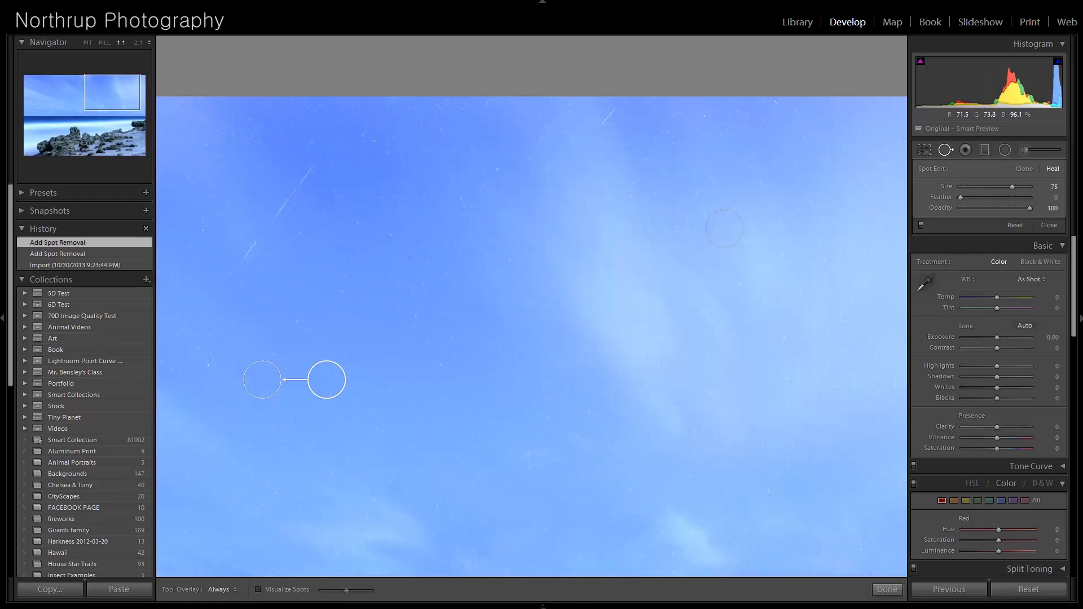
click(1049, 225)
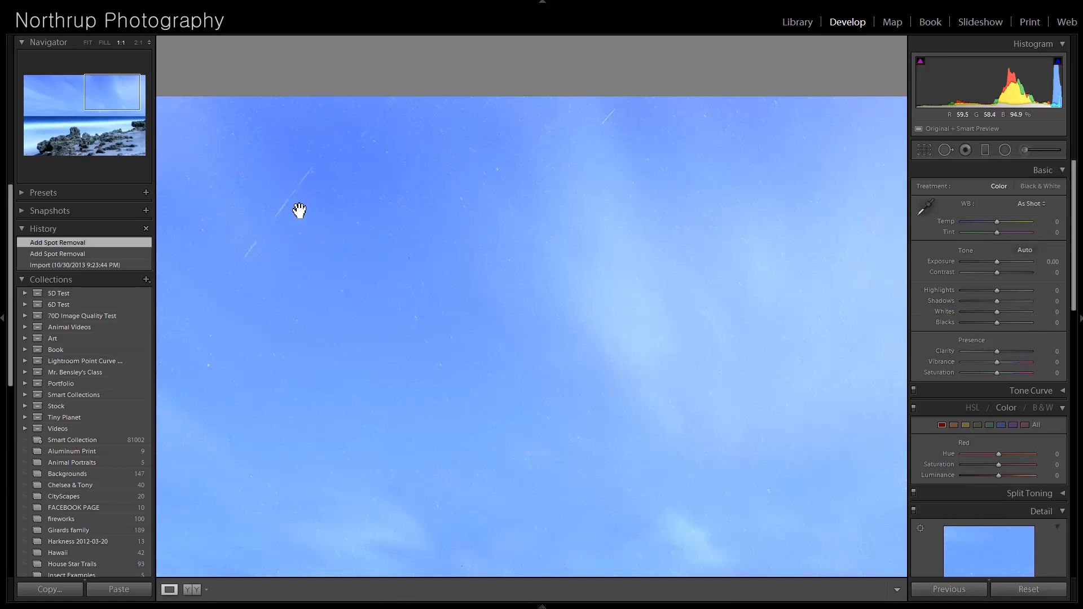
Examine the rest of the seascape's sky and the horizon at 1:1 for remaining specks, and return to the full-photo view.
drag(401, 254, 671, 167)
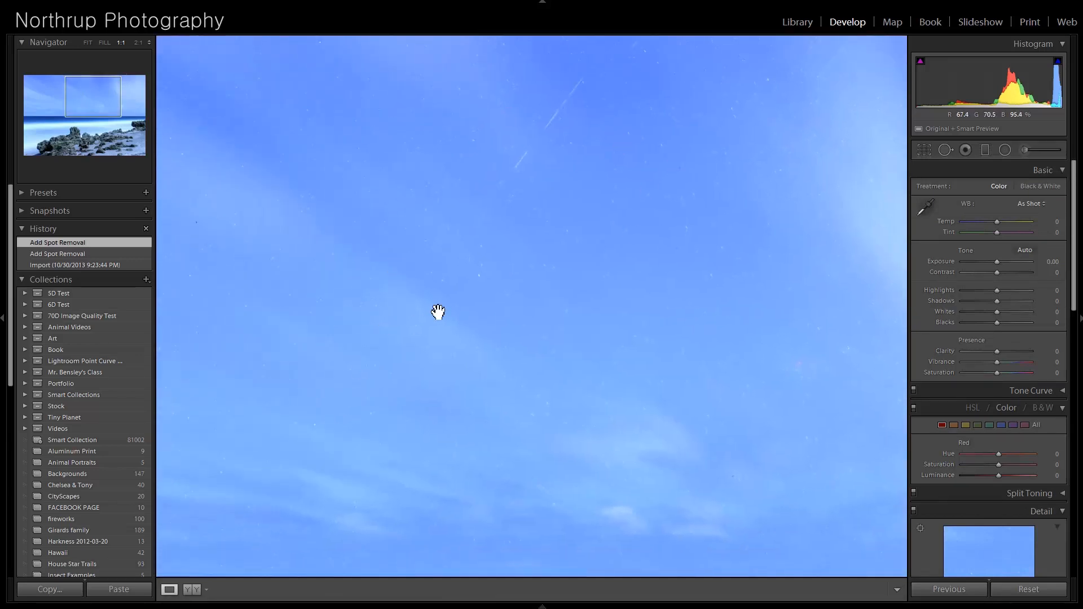
drag(415, 324, 736, 213)
drag(452, 283, 711, 238)
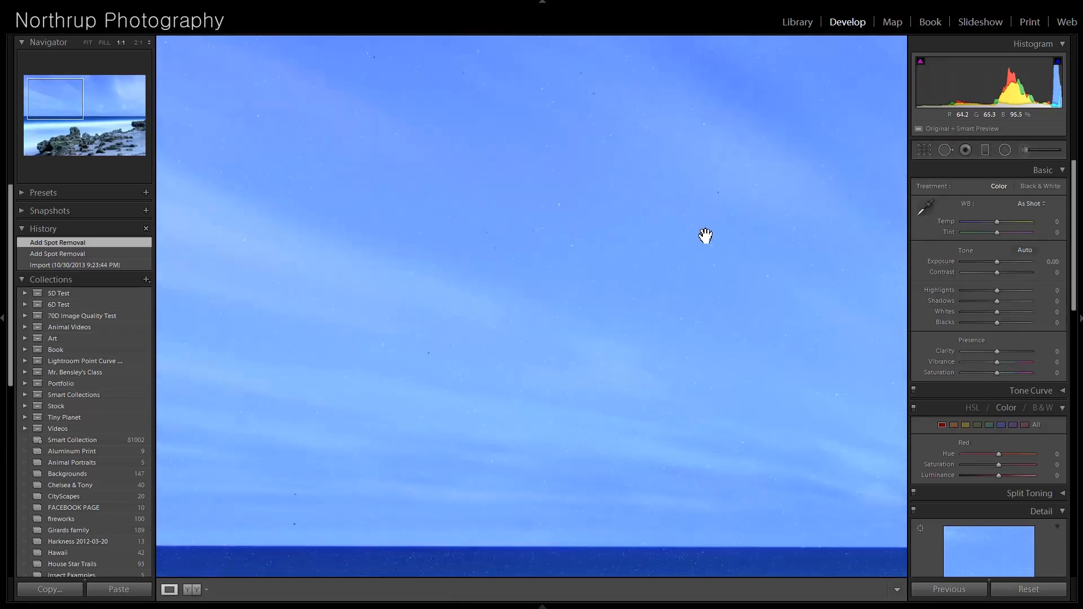
drag(542, 193, 627, 319)
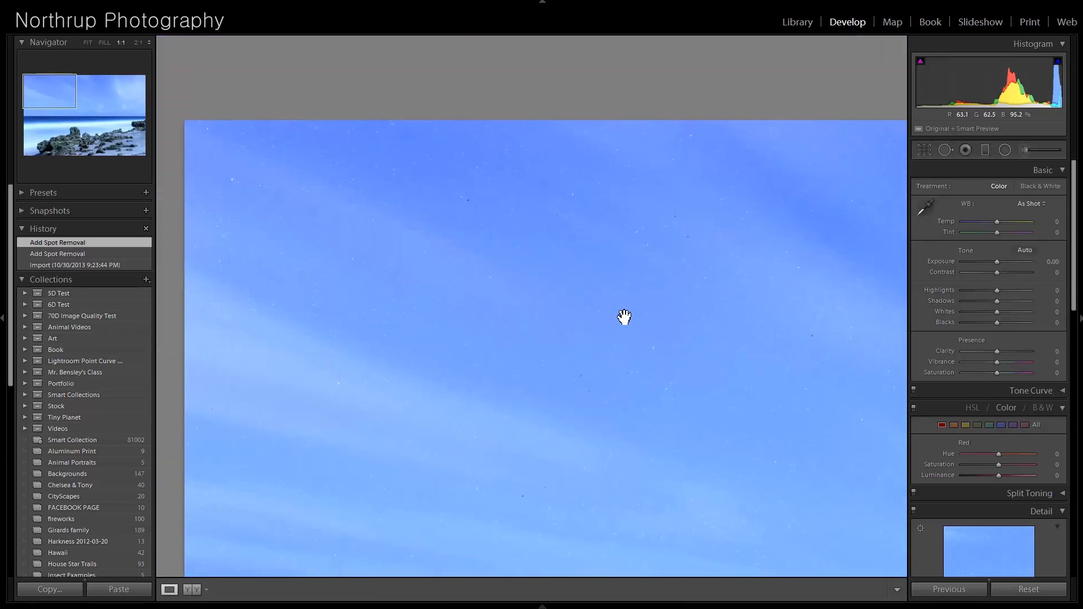
click(621, 311)
click(440, 171)
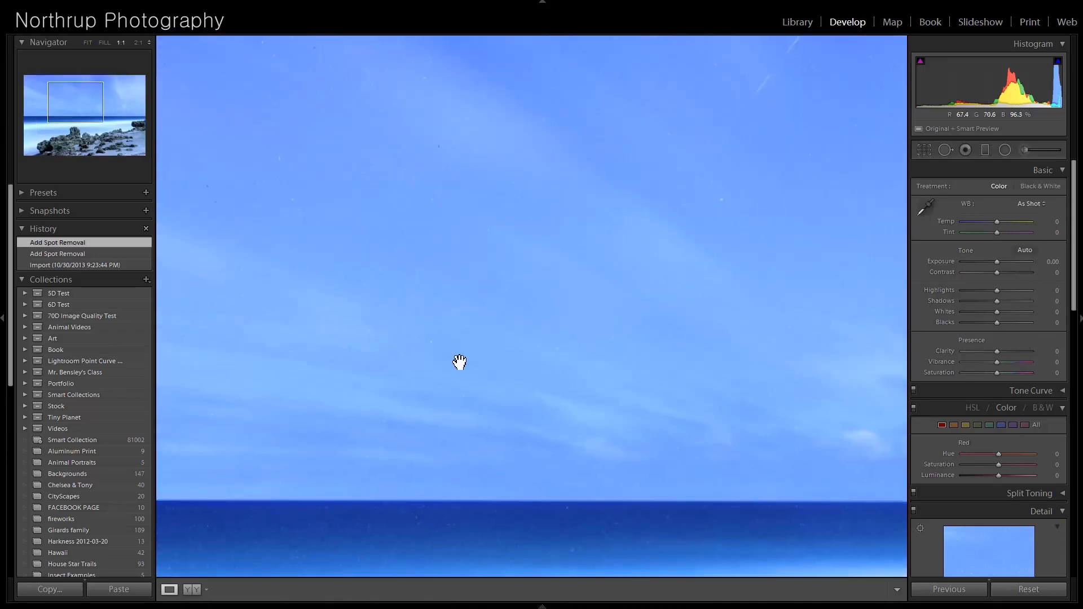
drag(459, 363, 566, 194)
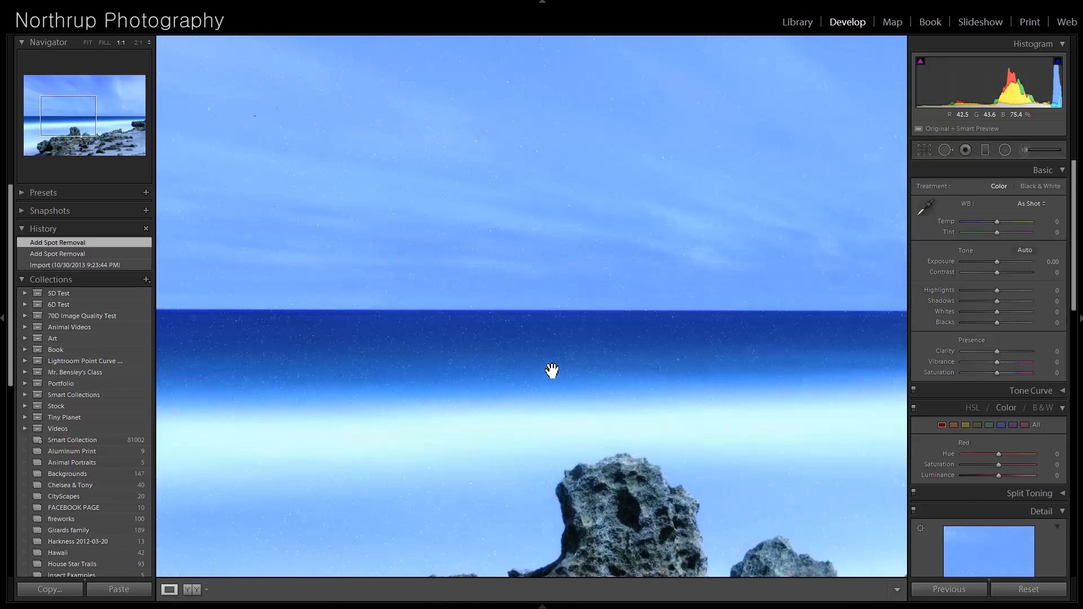
click(550, 336)
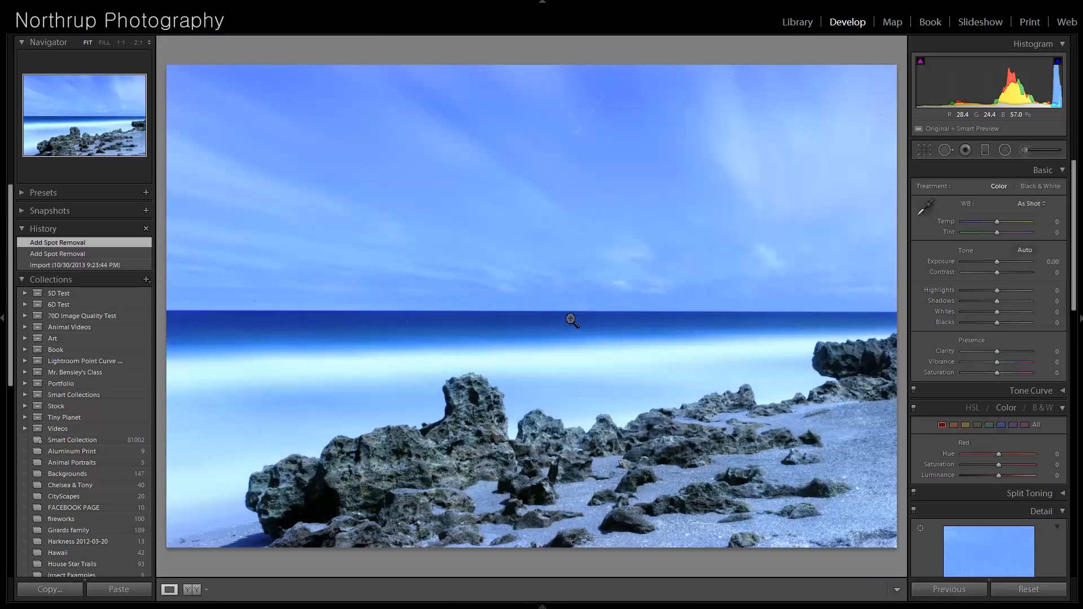
Heal a spot in the pale water beside the rocks with Spot Removal at size 75, and go to the next photo.
click(945, 149)
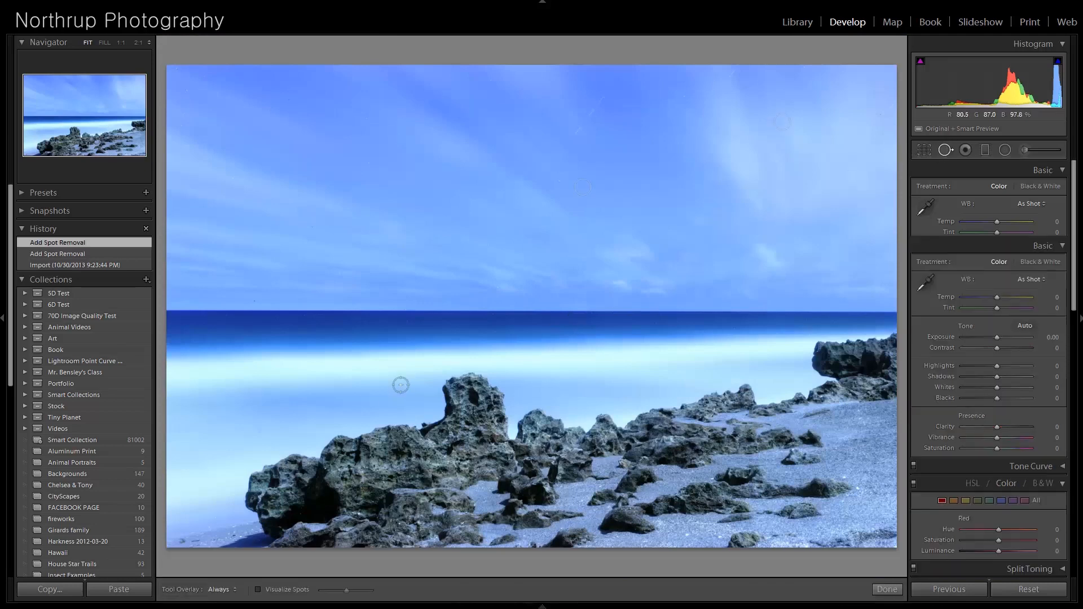
click(261, 431)
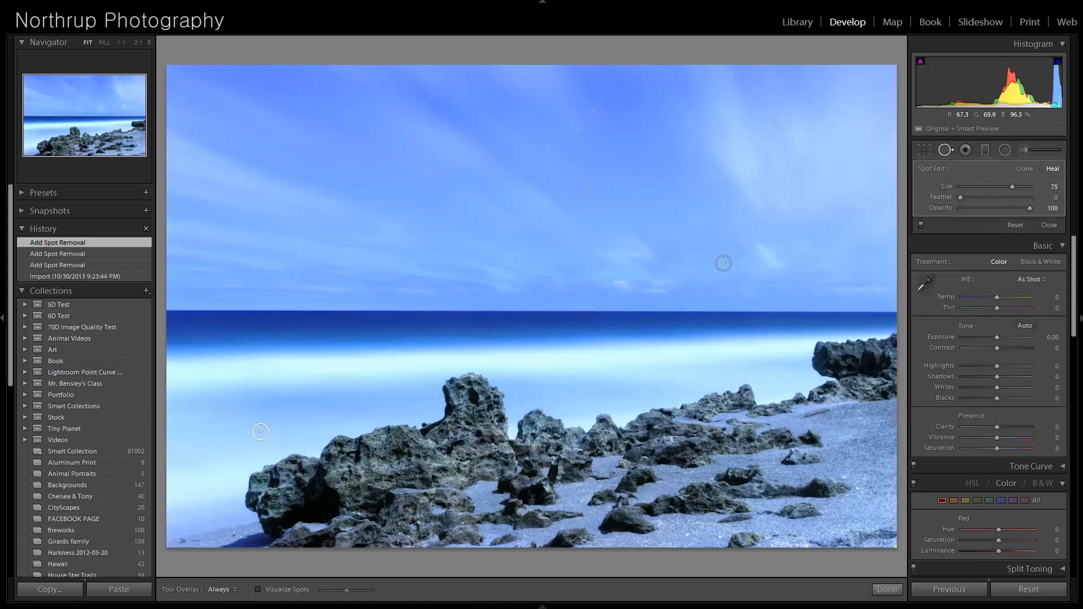
click(1049, 225)
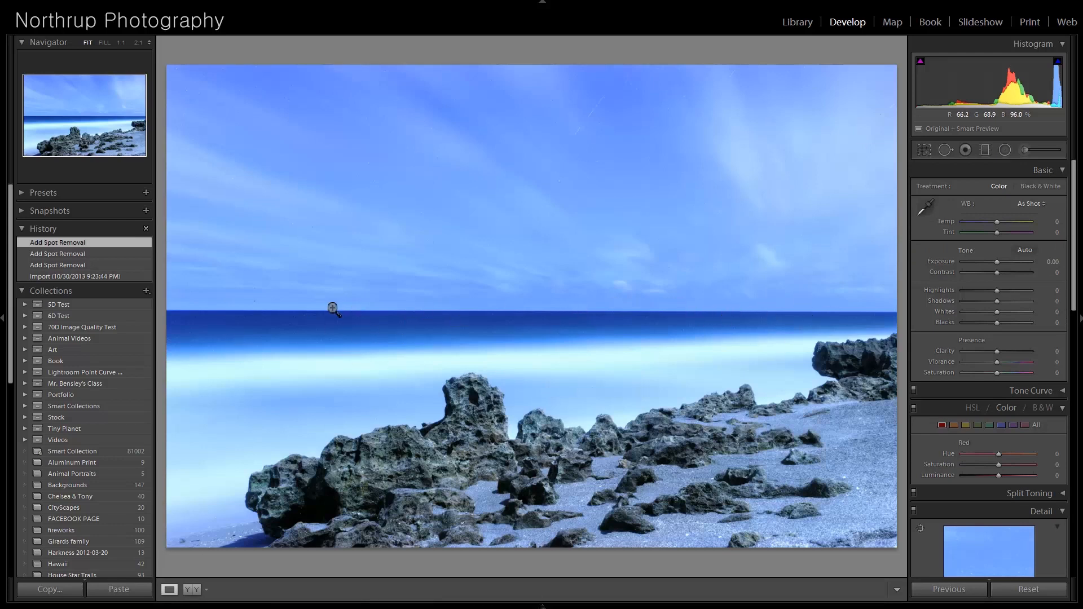
key(Right)
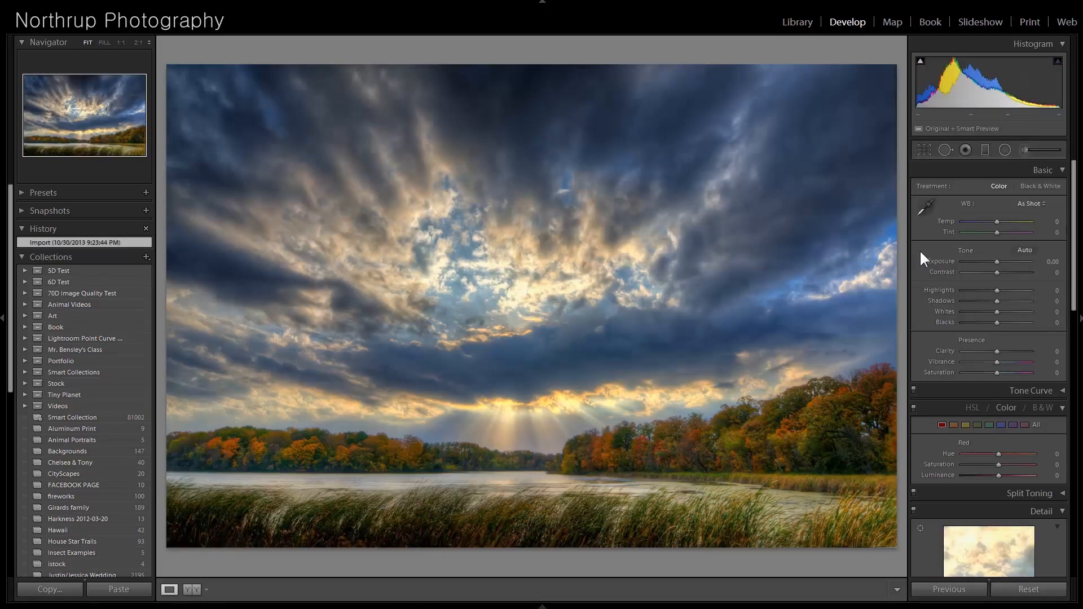
Brighten the autumn lake photo to exposure +0.64, set contrast to +6, and go to the next photo.
drag(994, 258, 997, 260)
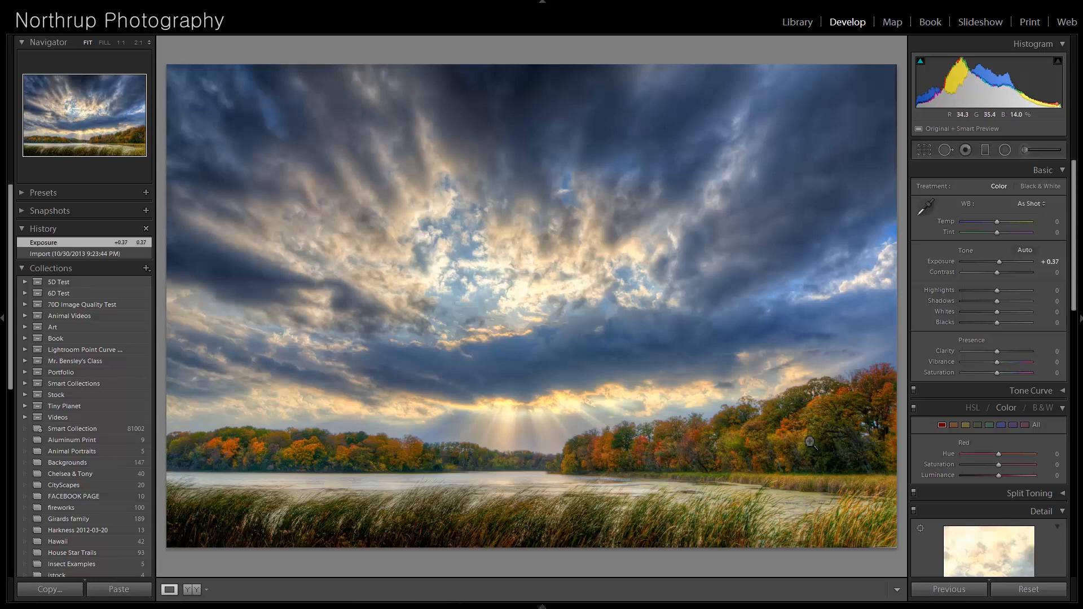
click(1001, 272)
mouse_move(1001, 272)
mouse_down()
mouse_move(1016, 272)
mouse_move(993, 273)
mouse_move(1000, 260)
mouse_up()
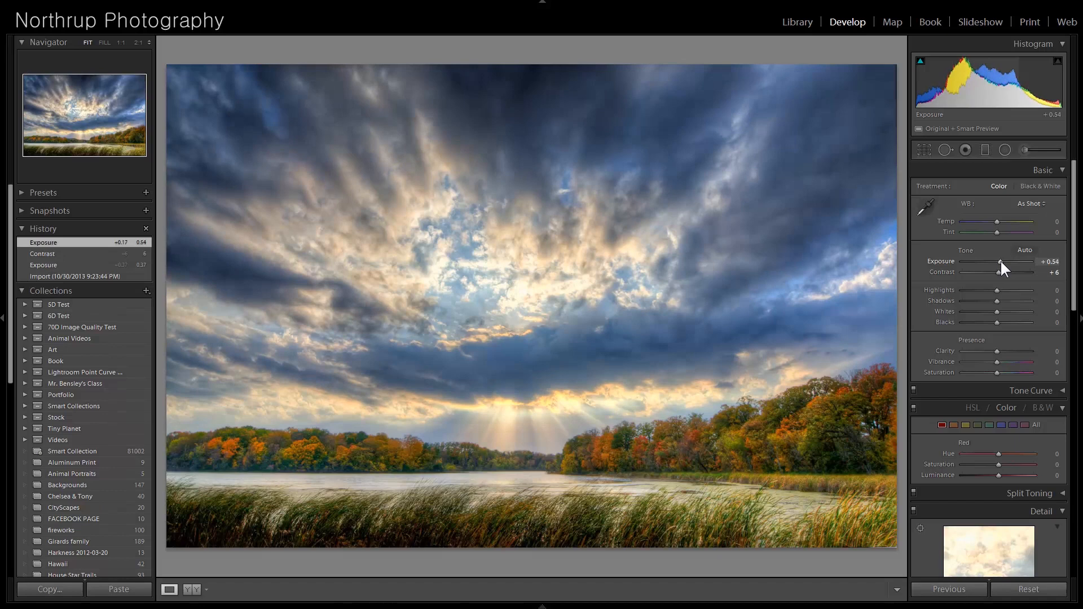
key(Up)
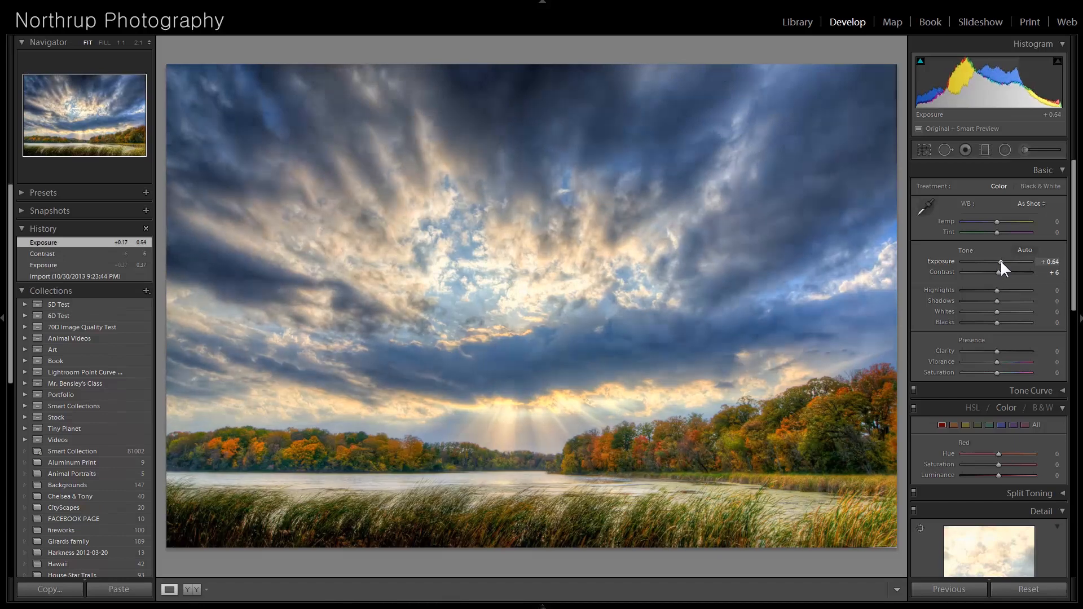
key(Right)
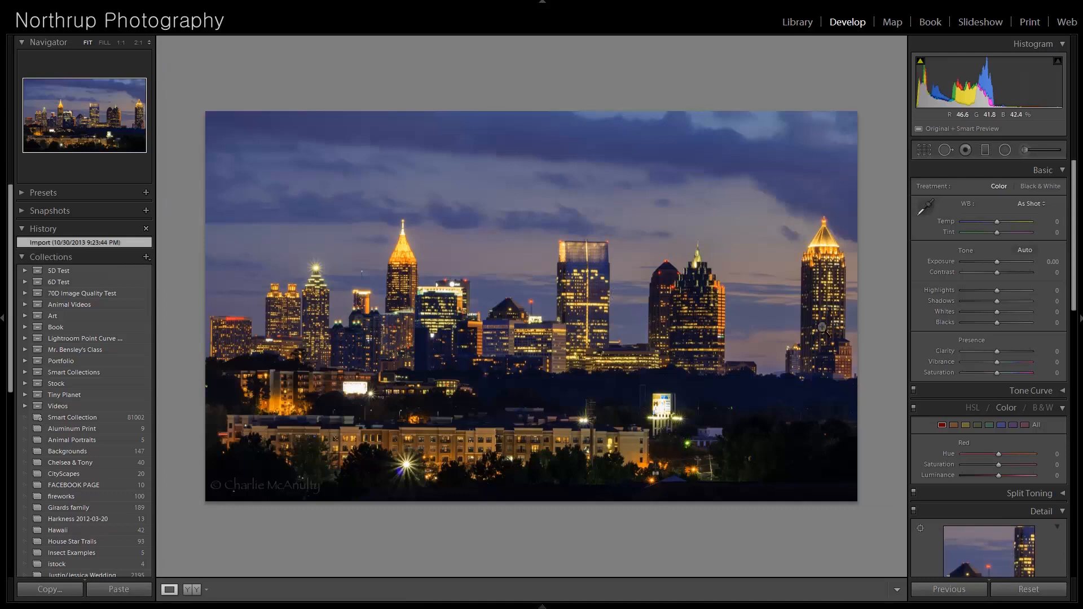
Straighten the night skyline photo with a crop angle of -0.52 and set Shadows to +100.
click(925, 148)
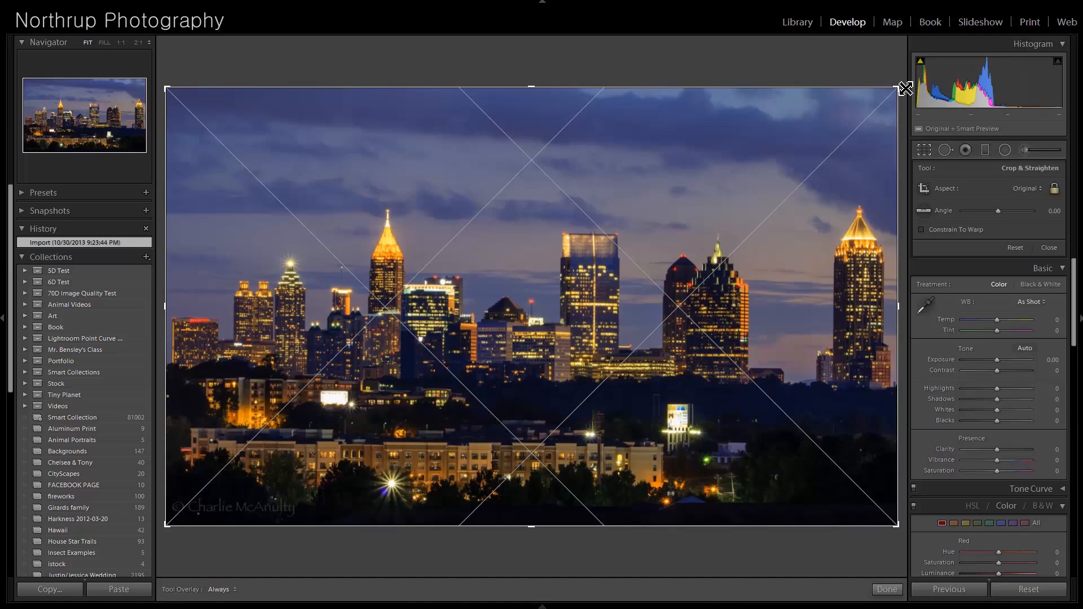
drag(904, 87, 900, 86)
key(Return)
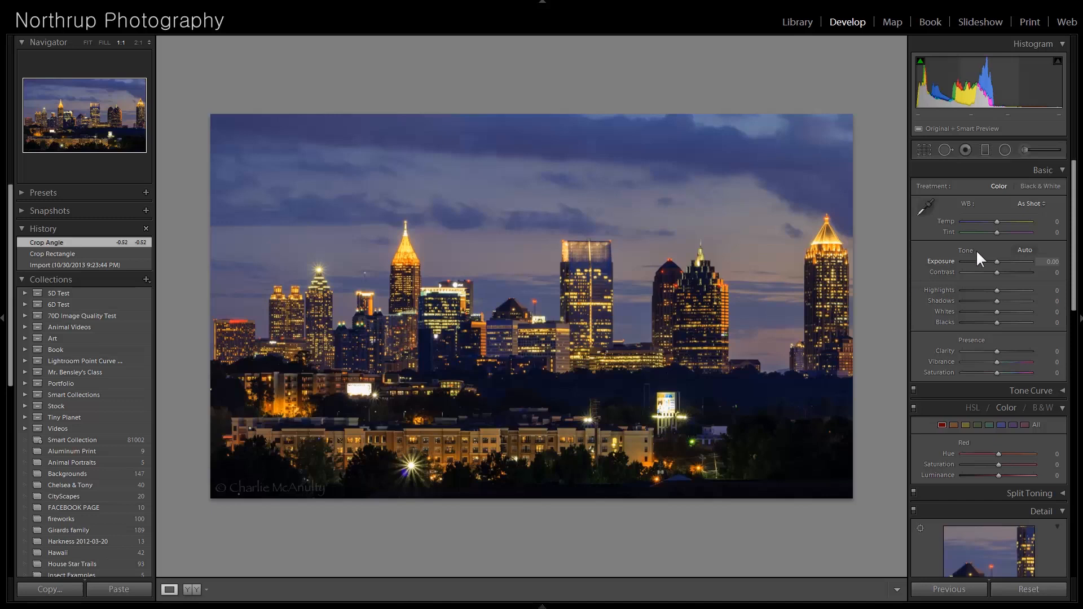
drag(997, 301, 1036, 300)
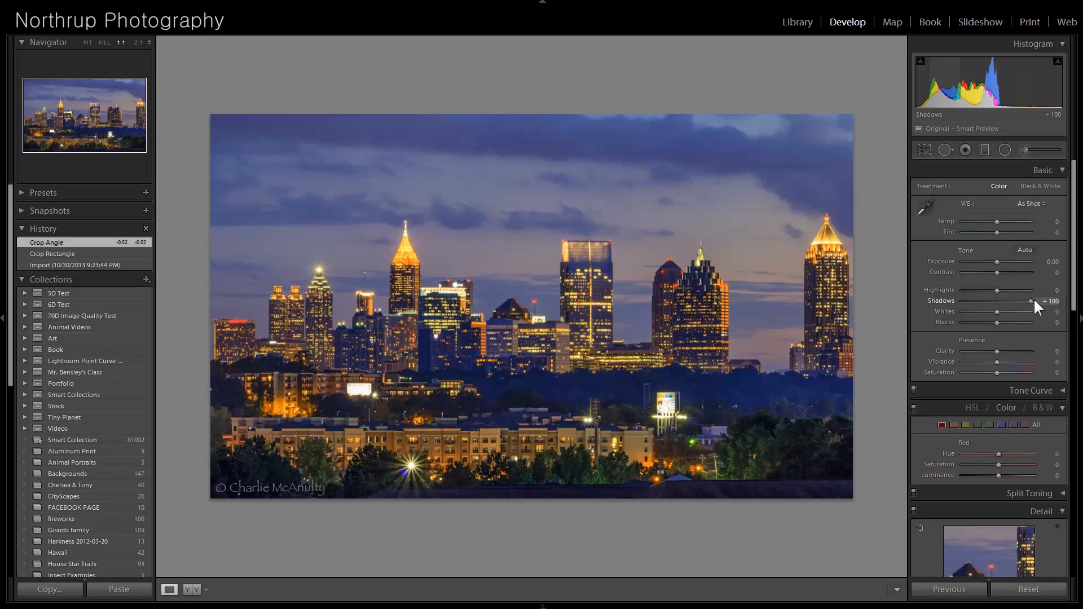
drag(1035, 299, 1034, 299)
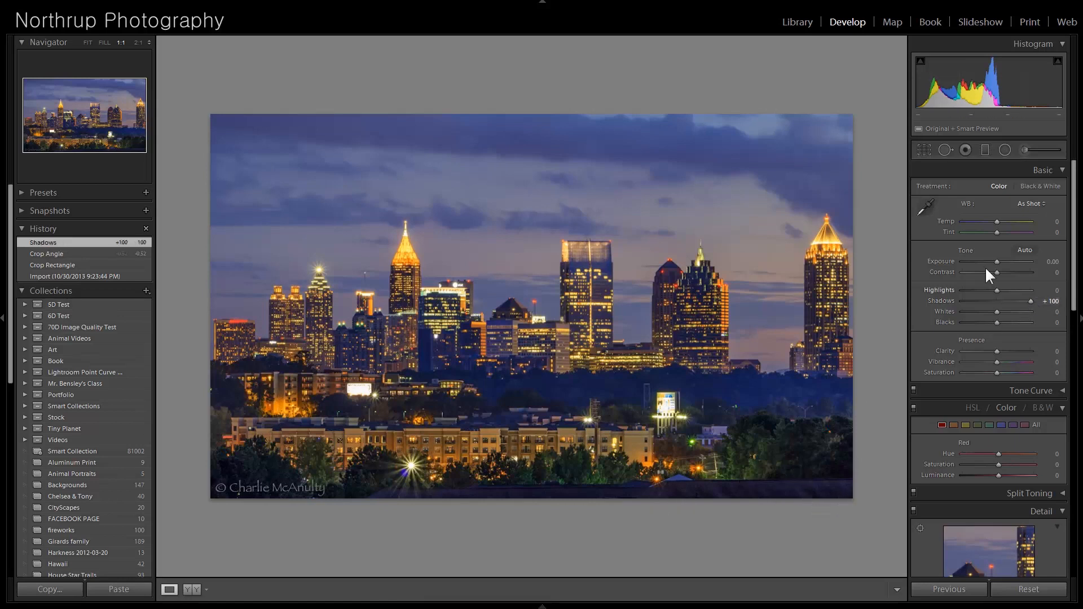
Crop away the skyline photo's dark lower strip with the watermark, unlocking the aspect ratio to extend the crop sideways to the photo's edges.
click(925, 151)
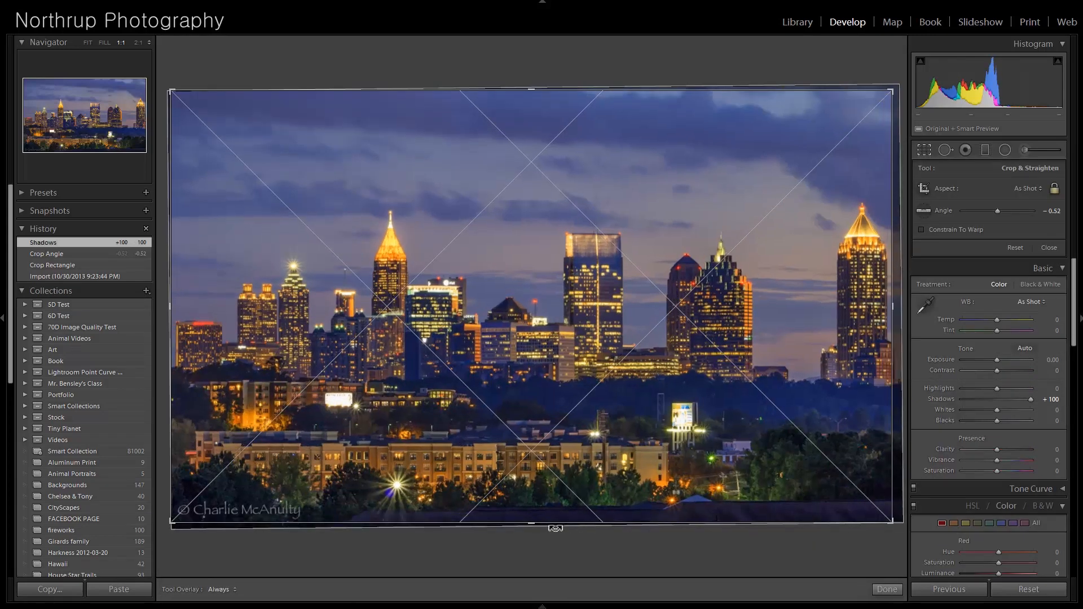
drag(536, 526, 536, 515)
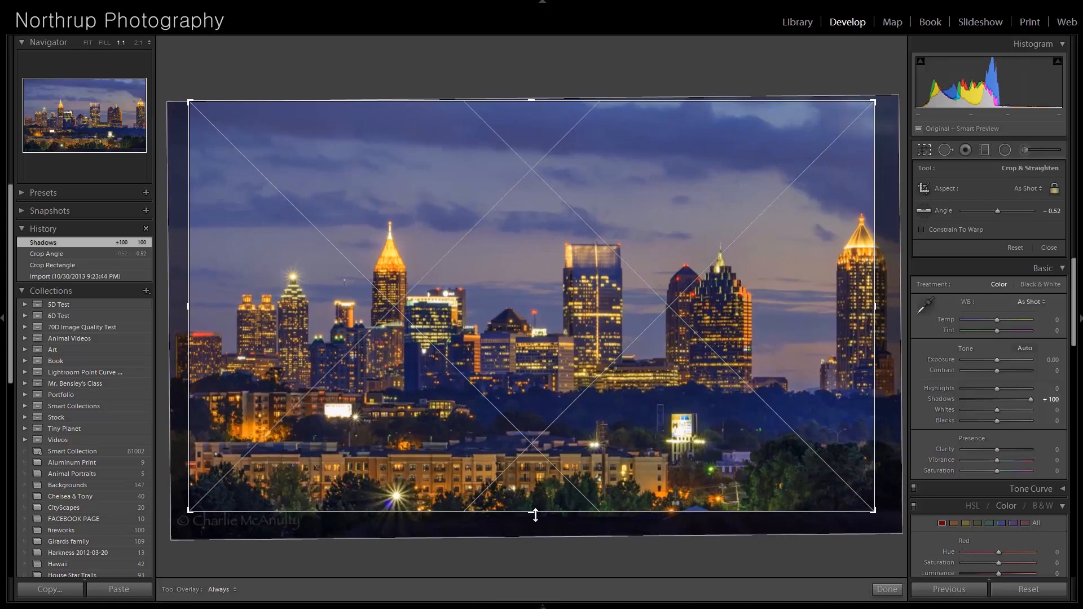
click(1054, 188)
drag(874, 306, 881, 302)
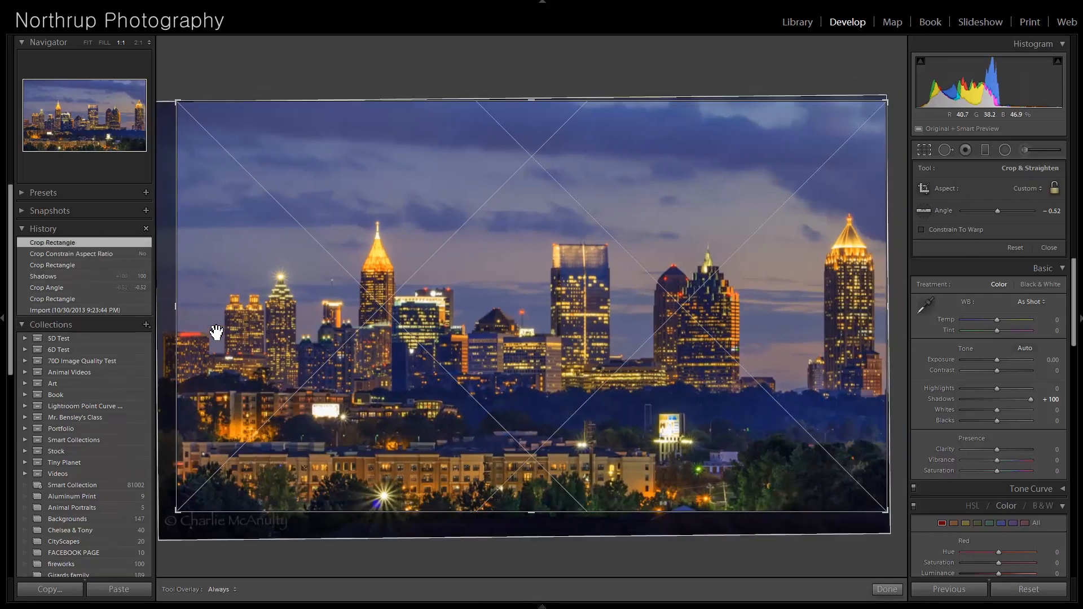
drag(177, 311, 136, 299)
key(Return)
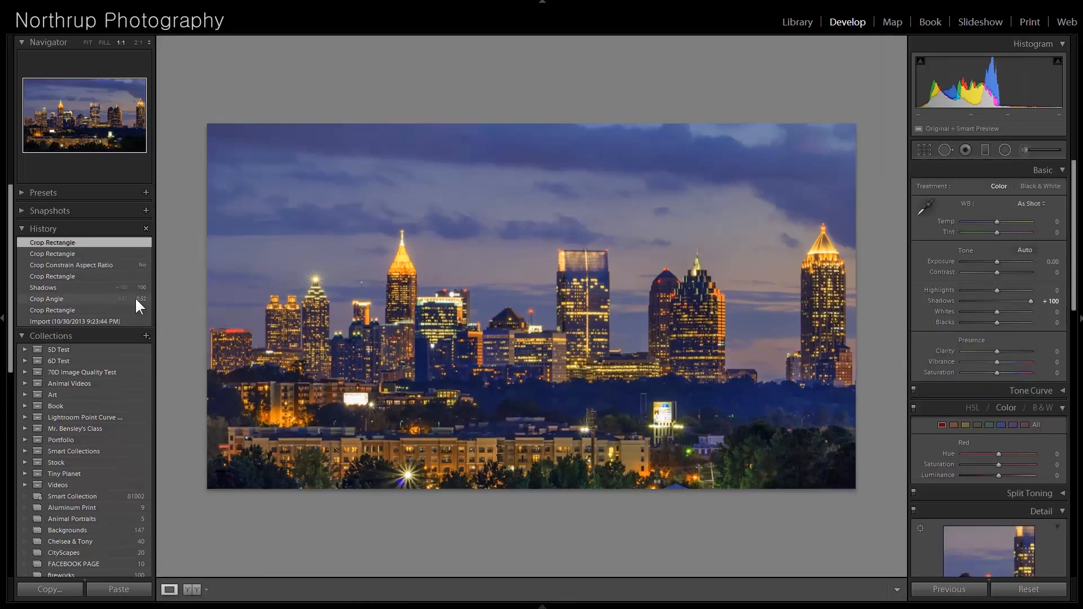
Relock the crop's aspect ratio and tighten it on the skyline's right-hand towers, trimming the sky and the left-hand buildings.
click(925, 150)
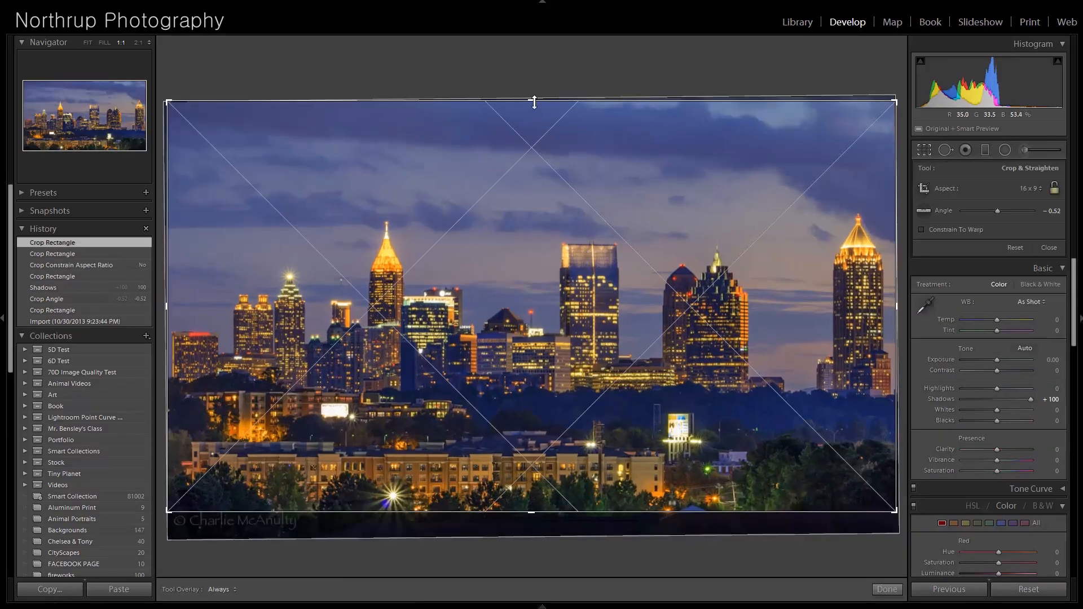
click(1053, 188)
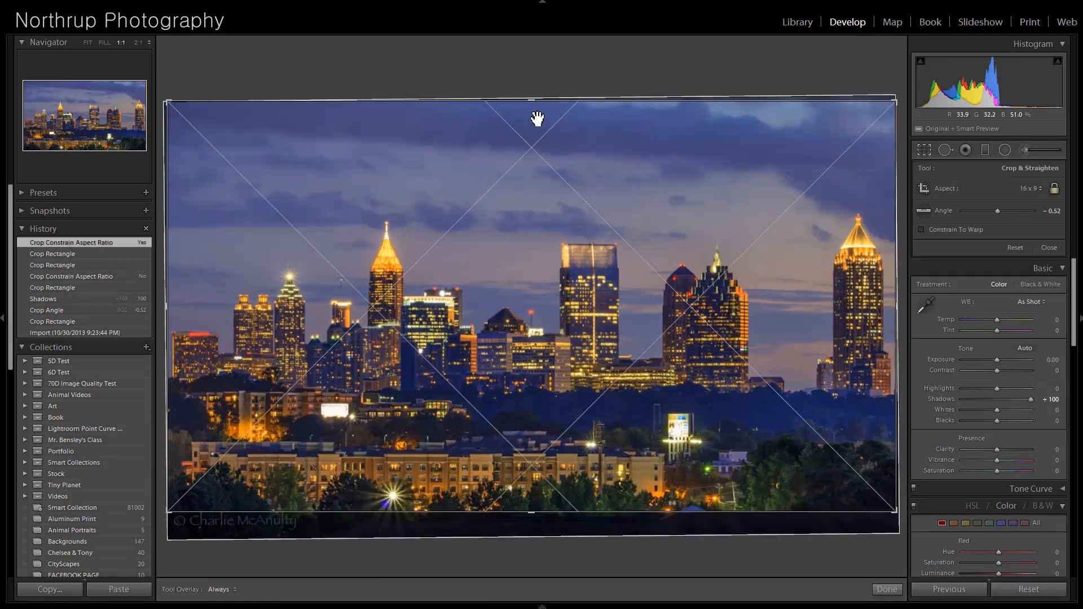
drag(535, 100, 537, 151)
drag(472, 279, 381, 296)
key(Return)
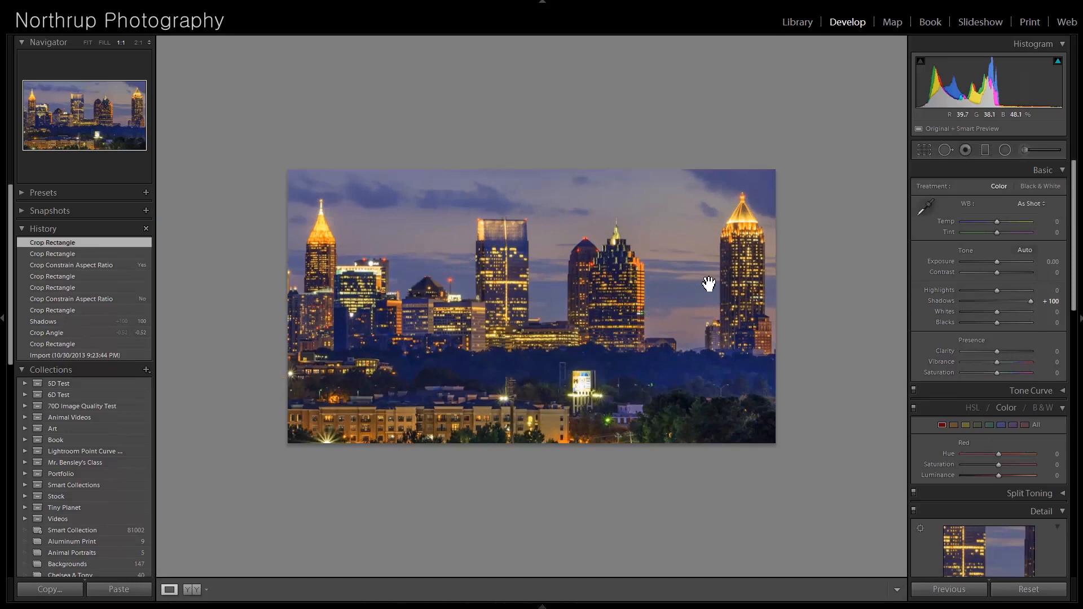
Examine the next photo, the black-and-white tree face, at 1:1, and move on to the bridge photo in full view.
key(ctrl+Right)
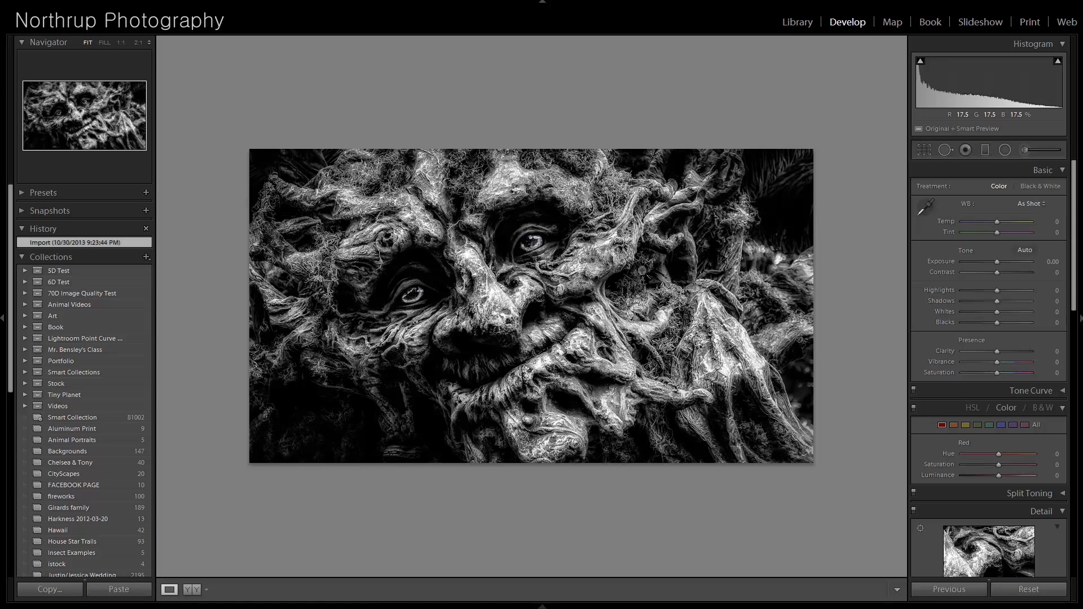
click(516, 233)
key(Right)
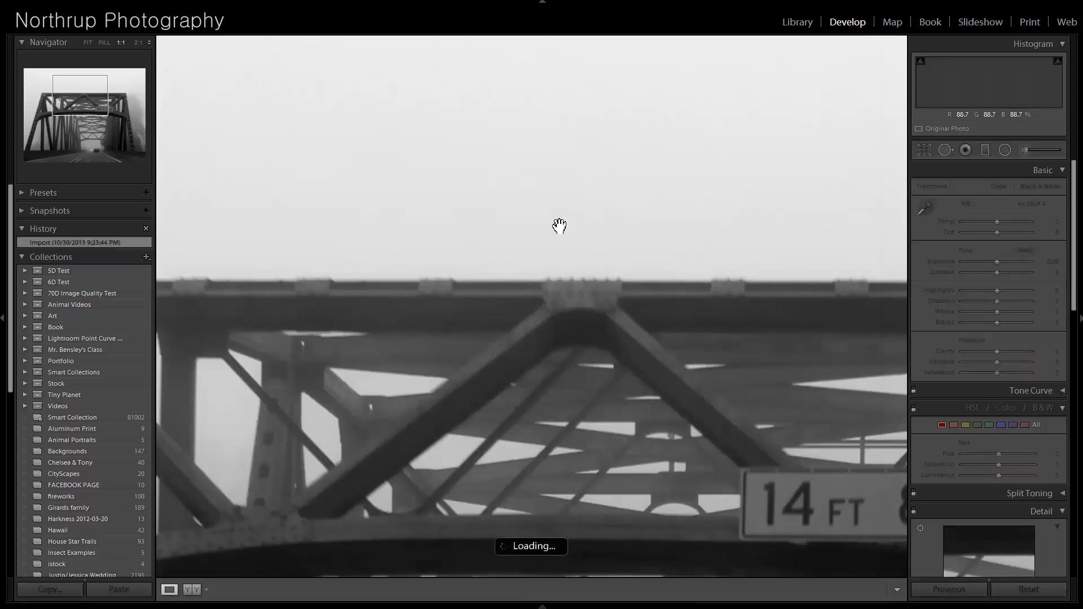
click(559, 225)
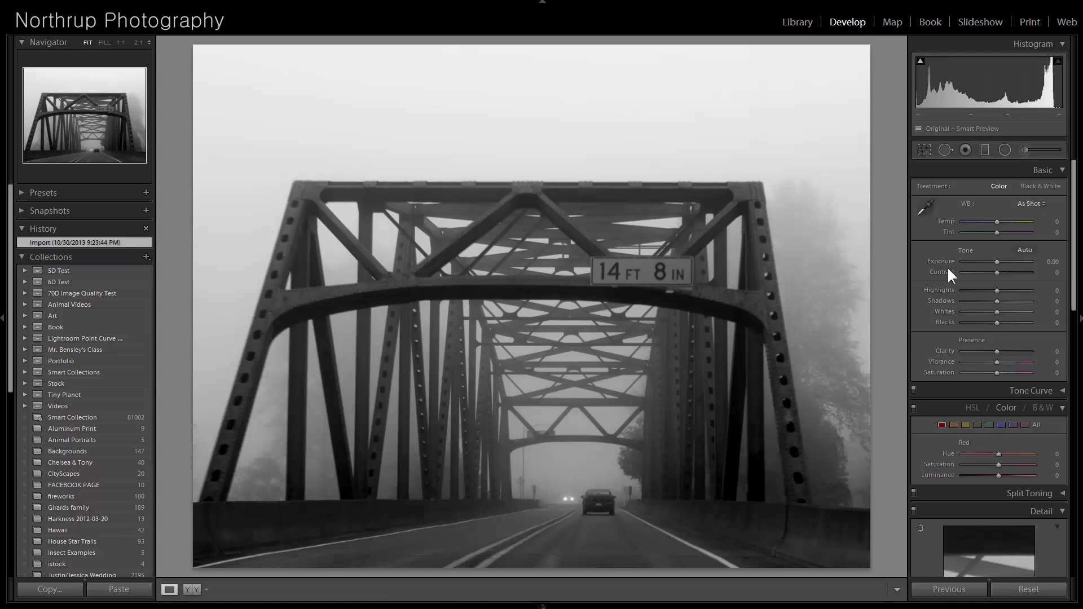
Set the foggy bridge photo's Whites to +52, crop off part of the sky at locked aspect ratio, and go to the next photo.
drag(997, 311, 1014, 310)
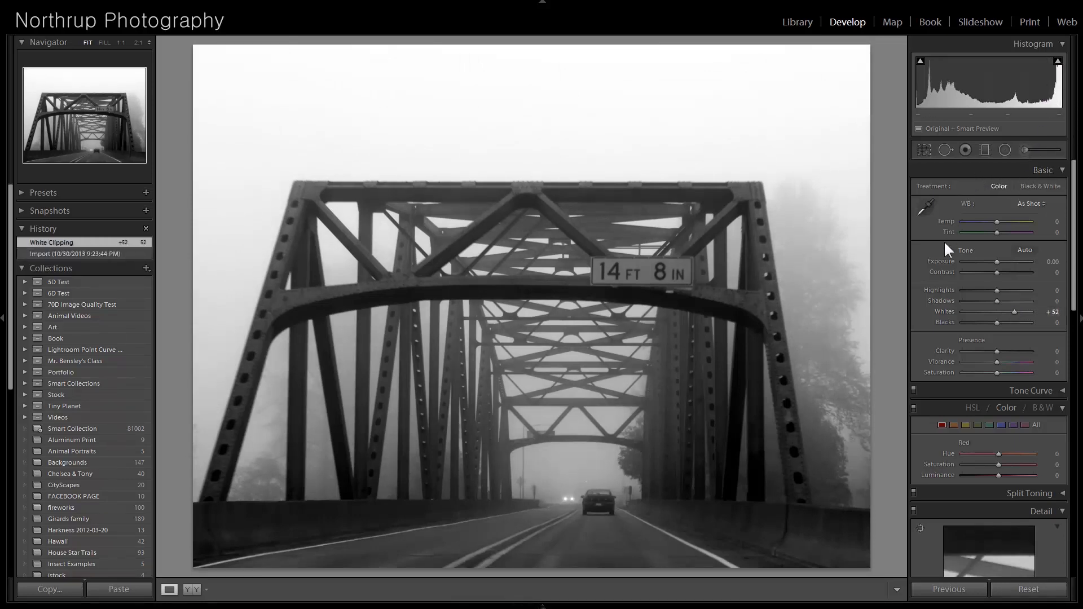
click(920, 149)
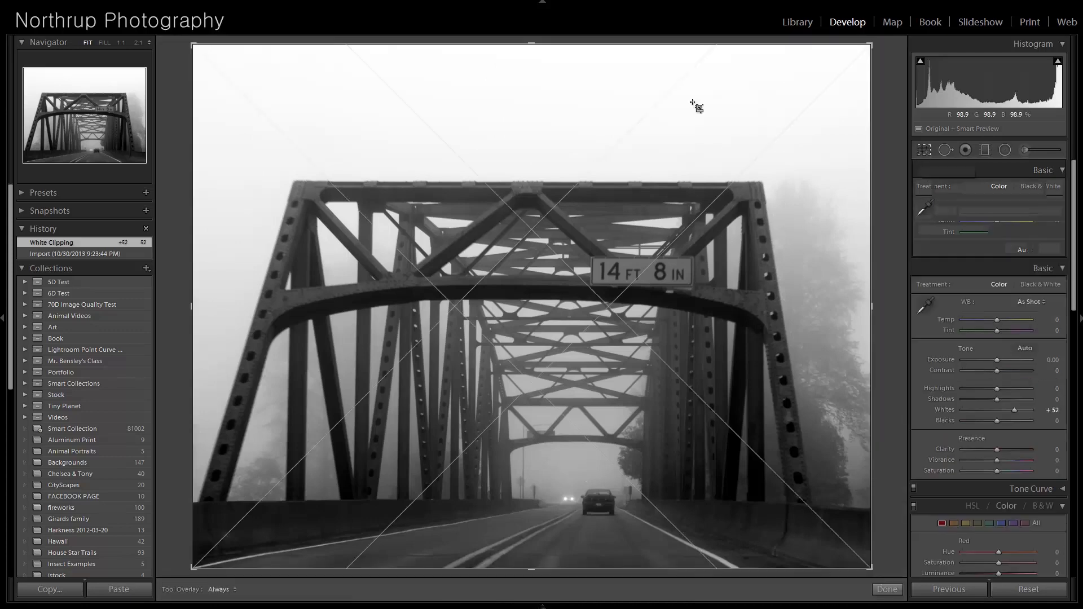
drag(535, 44, 534, 65)
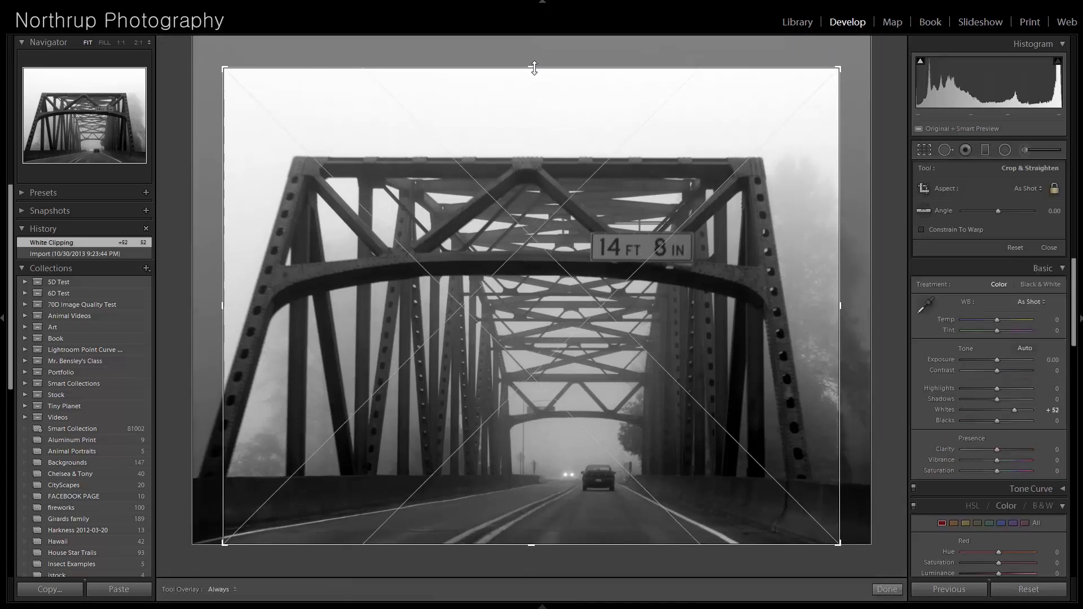
key(Return)
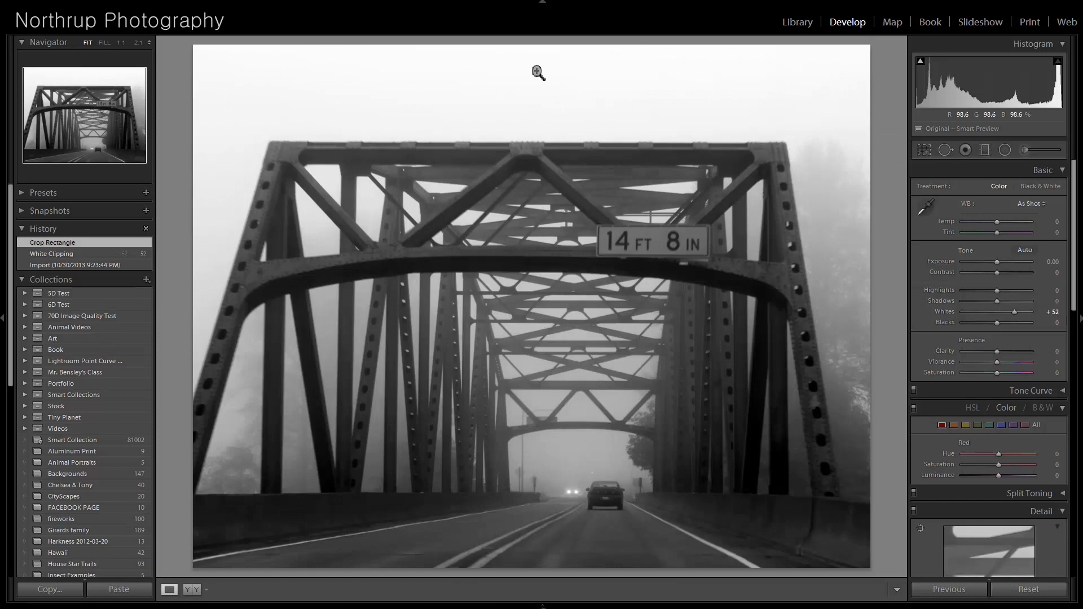
key(Right)
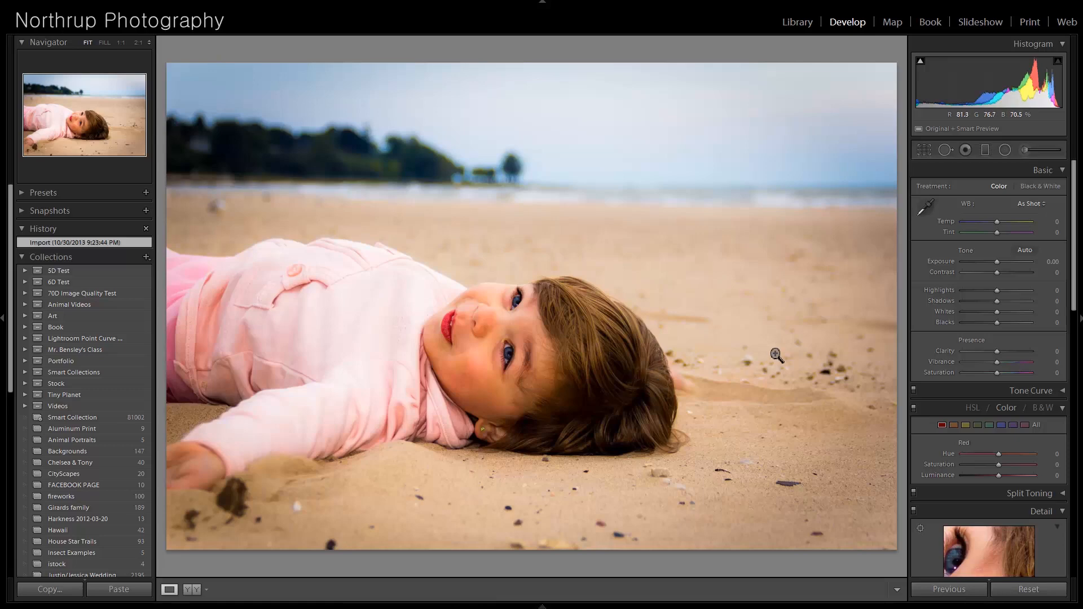
Try a tighter crop of the beach portrait that trims the empty sand beside the child's head.
click(923, 149)
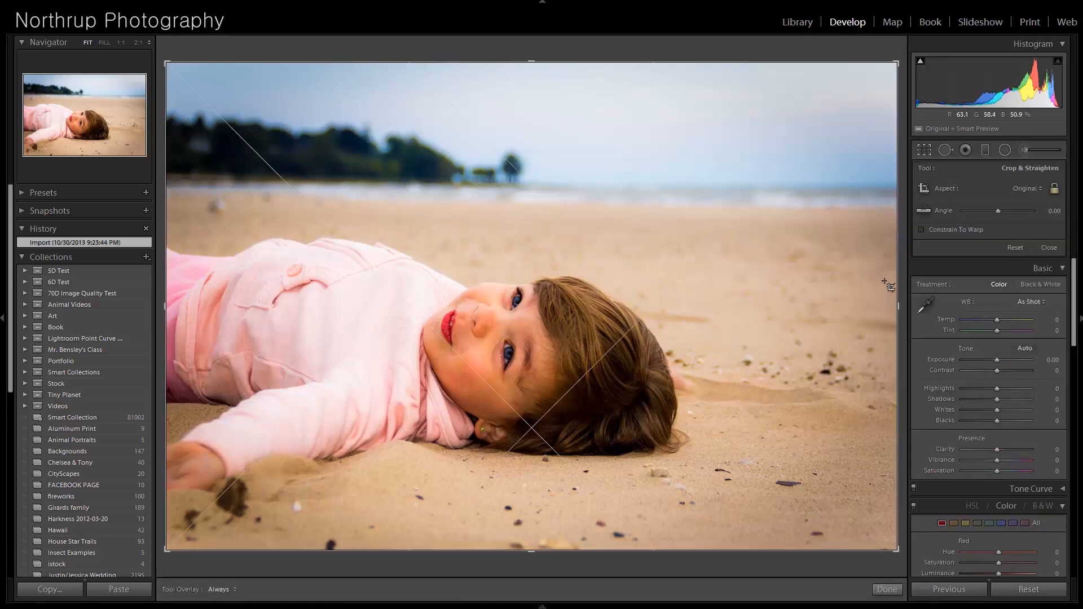
drag(894, 301, 814, 309)
drag(655, 344, 678, 343)
key(Return)
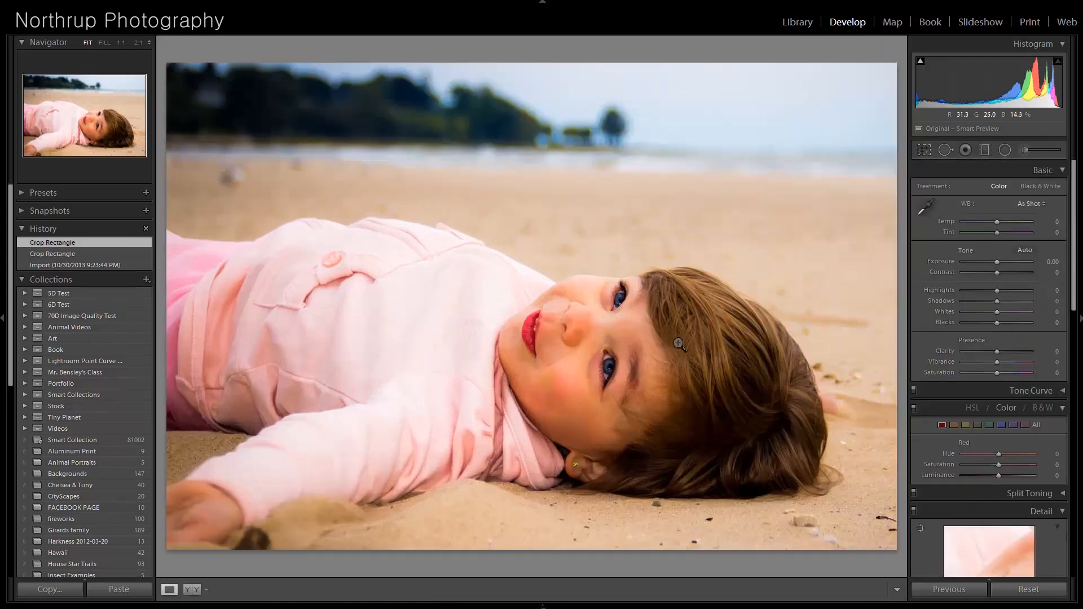
Compare the cropped beach portrait with its imported version in the edit history, ending on the imported version.
click(115, 265)
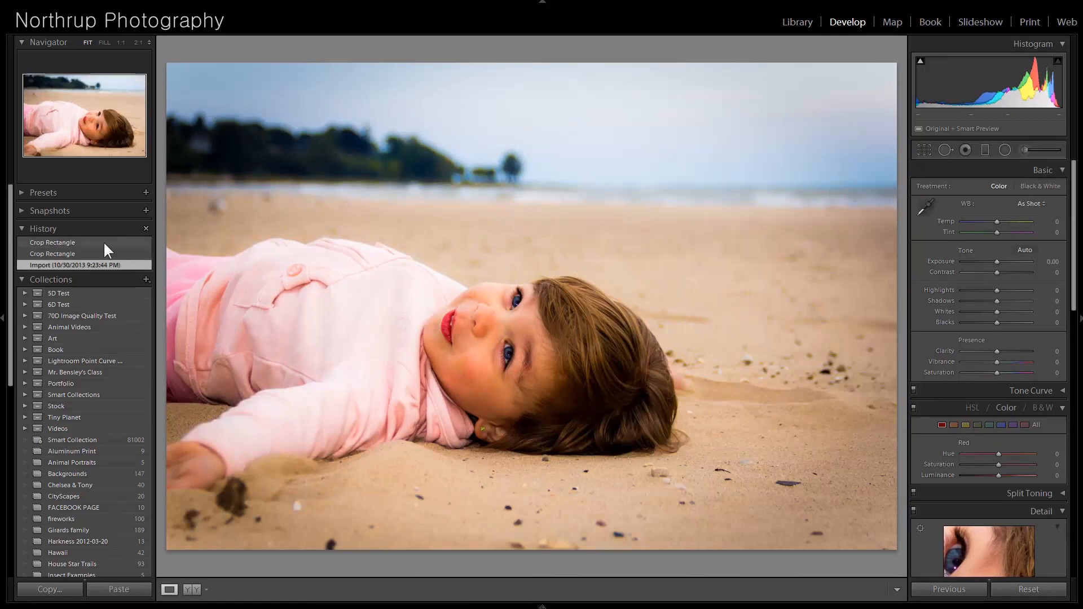
click(104, 243)
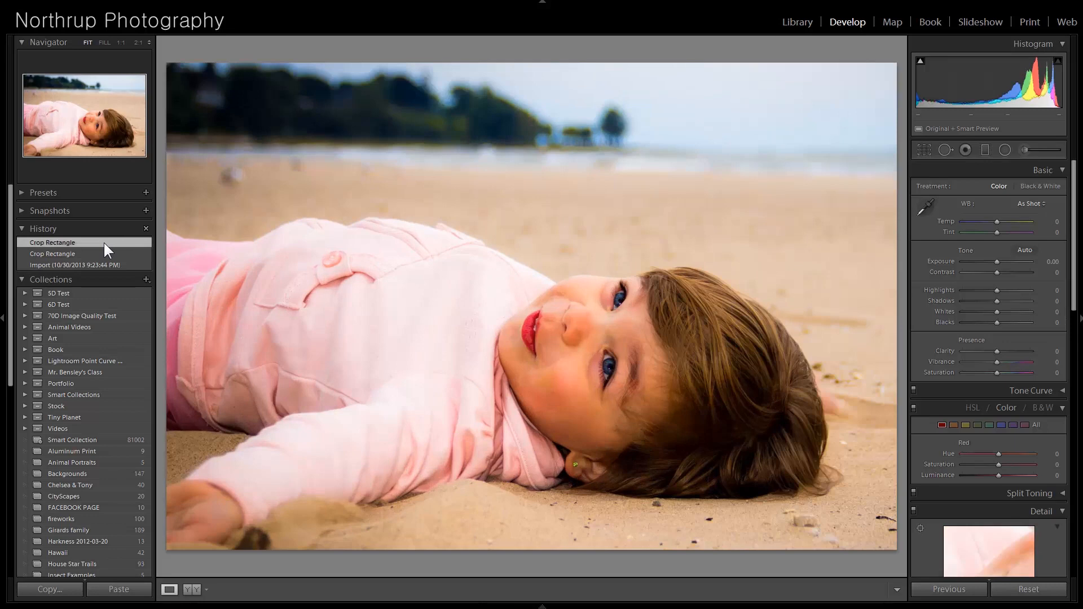
click(97, 265)
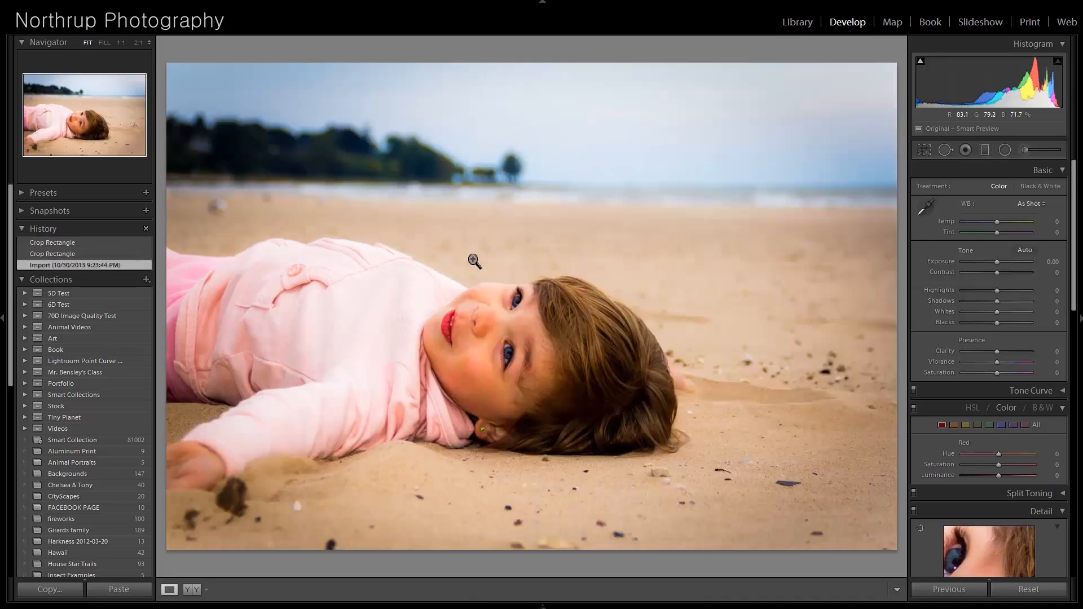
Go to the next photo, the black-and-white fisherman, and examine the figure, water and dock at 1:1.
key(Right)
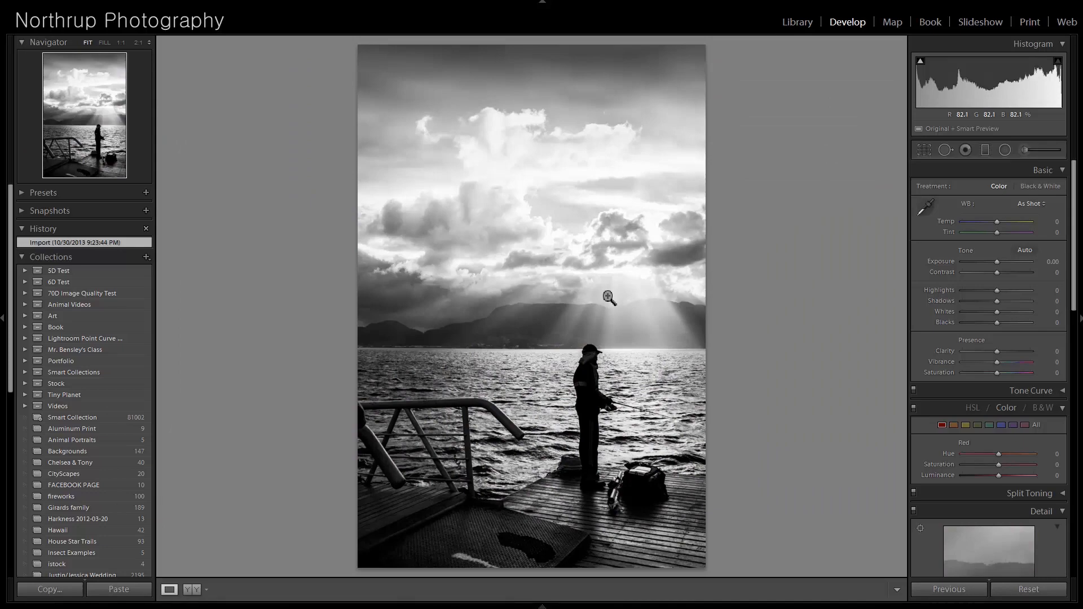
click(618, 440)
drag(646, 401, 606, 195)
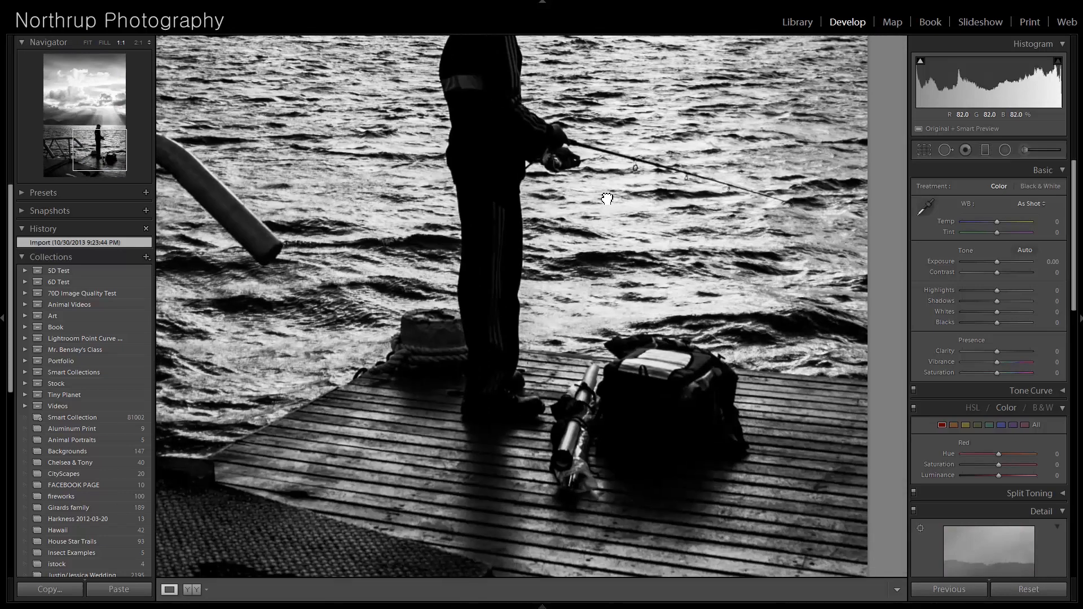
click(606, 196)
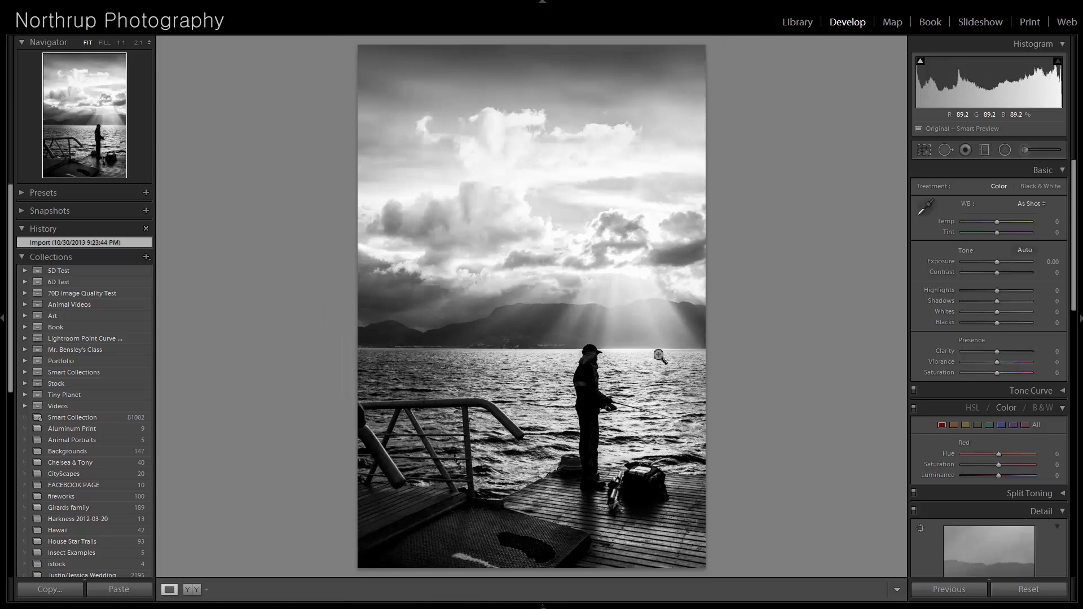
Crop the fisherman photo at locked aspect ratio, trimming the dark upper sky and the left edge.
click(922, 149)
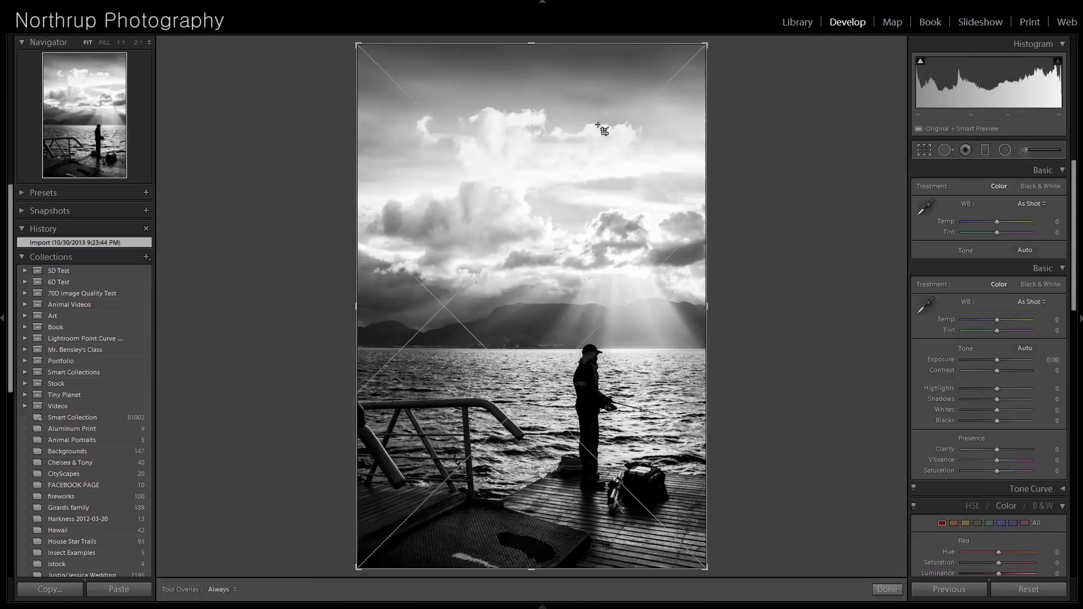
drag(363, 46, 375, 72)
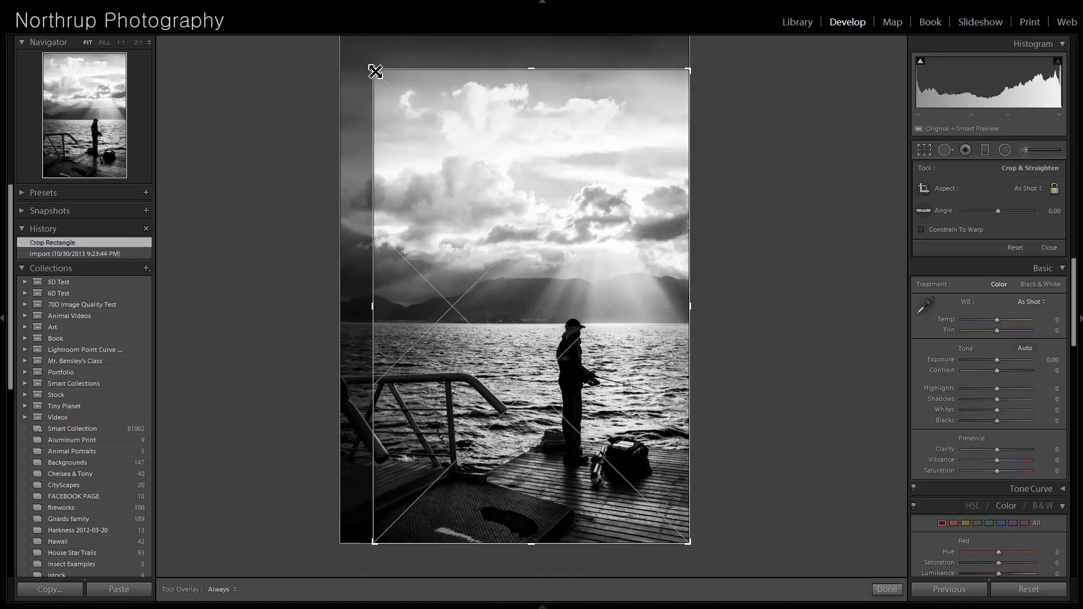
key(Return)
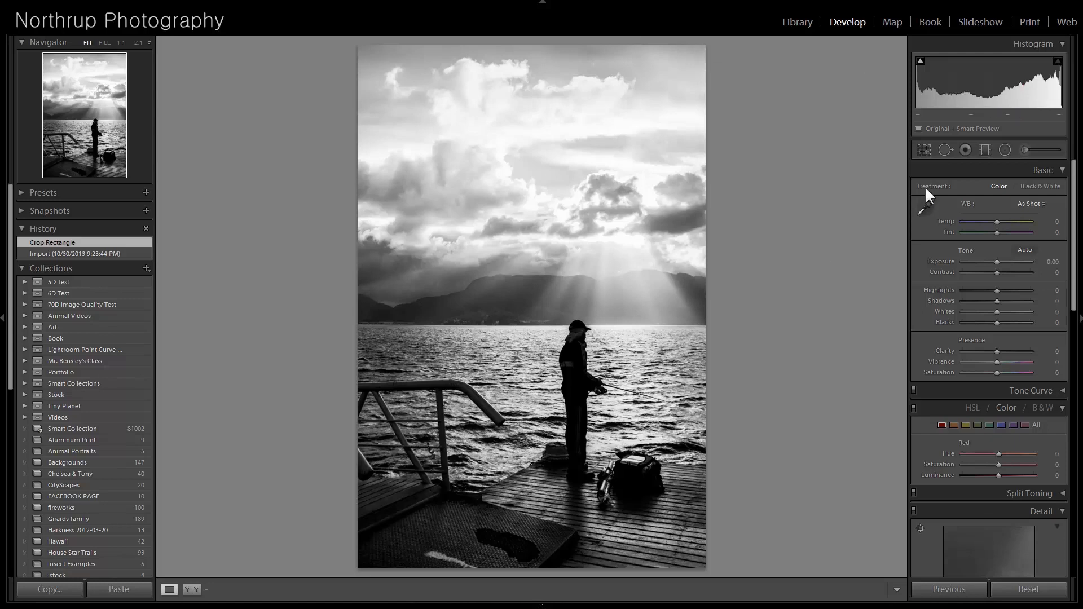
Try healing the metal dock railing out of the fisherman photo with a source from the open water, and return to the crop-only state.
click(945, 152)
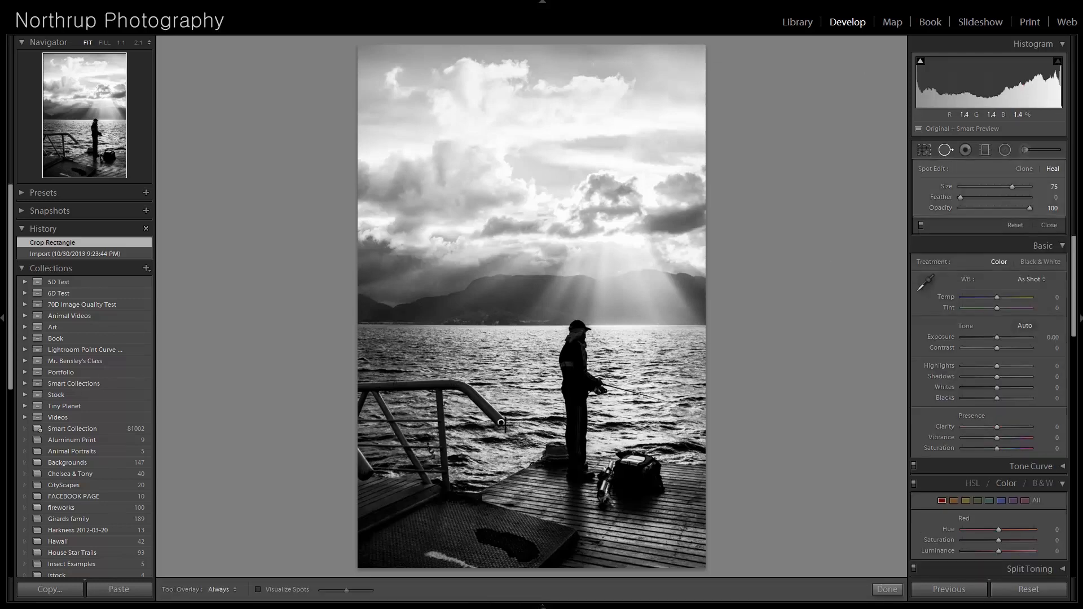
mouse_move(495, 417)
mouse_down()
mouse_move(448, 386)
mouse_move(363, 392)
mouse_move(442, 387)
mouse_move(438, 434)
mouse_move(451, 476)
mouse_move(376, 402)
mouse_move(365, 471)
mouse_up()
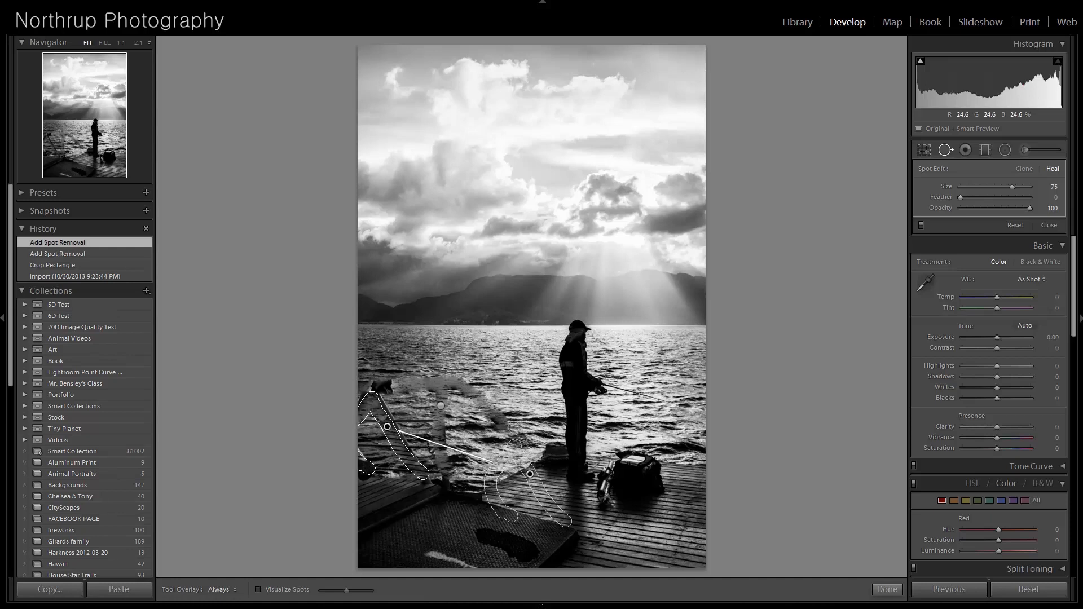
mouse_move(536, 491)
mouse_down()
mouse_move(510, 387)
mouse_move(537, 384)
mouse_up()
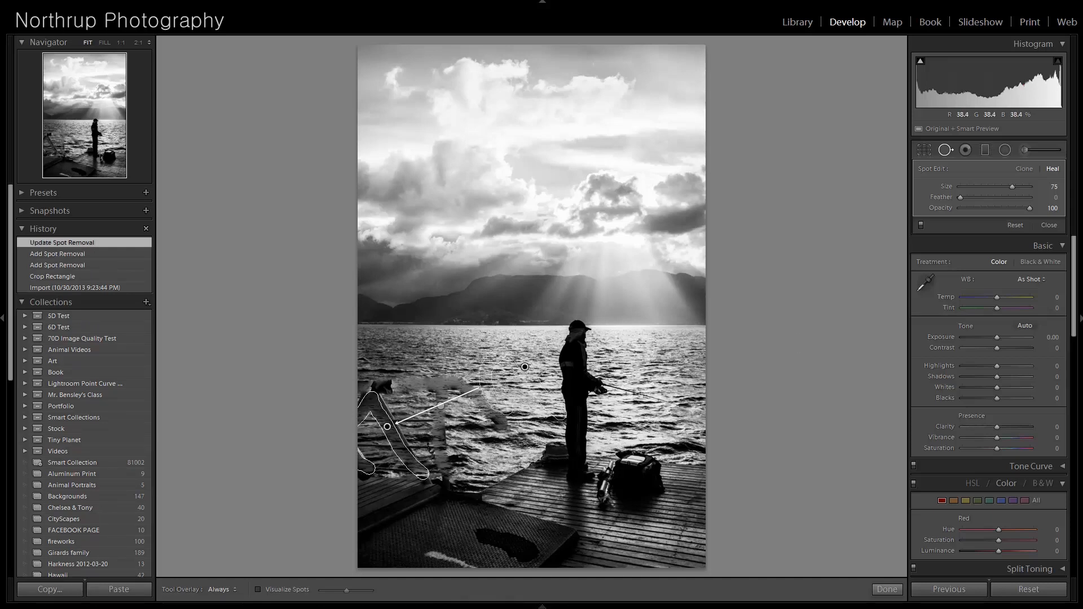
click(1049, 225)
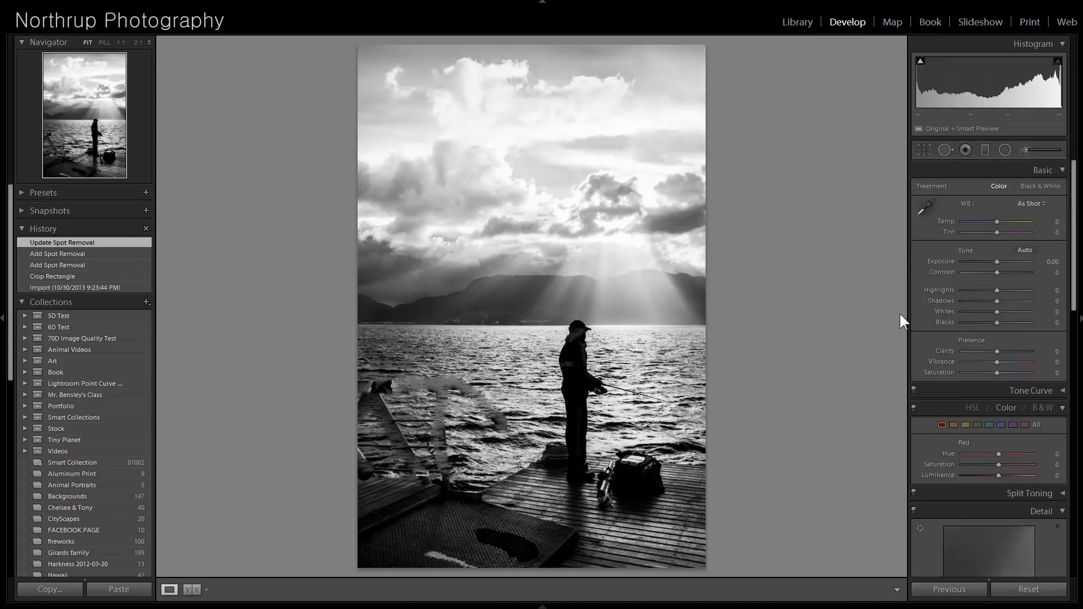
click(78, 275)
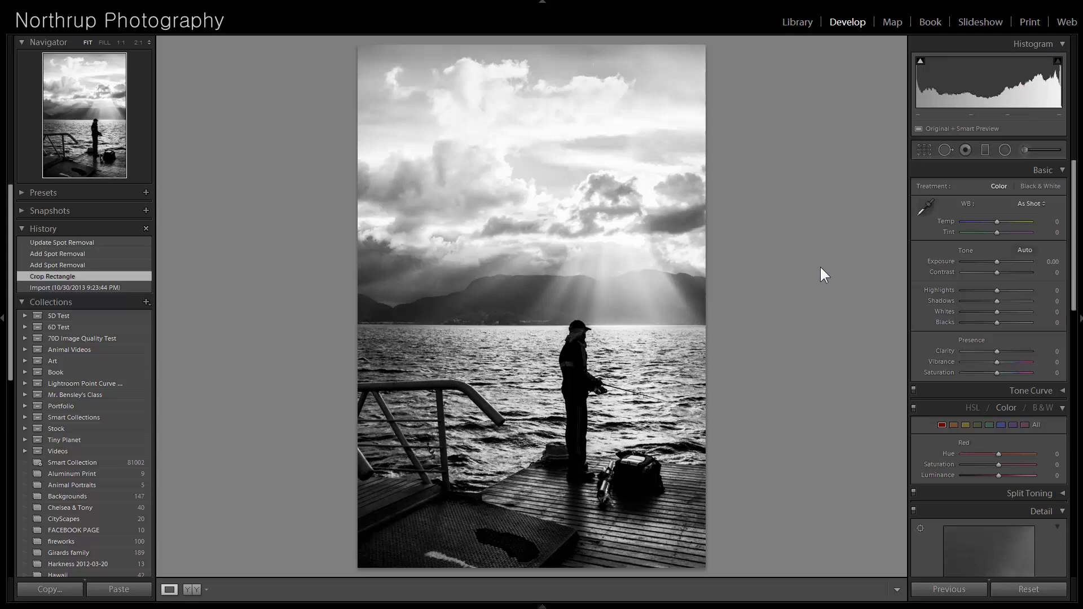
Go to the next photo, the ruined abbey, and set Exposure to +0.87, Contrast to +37 and Blacks to -22.
key(Right)
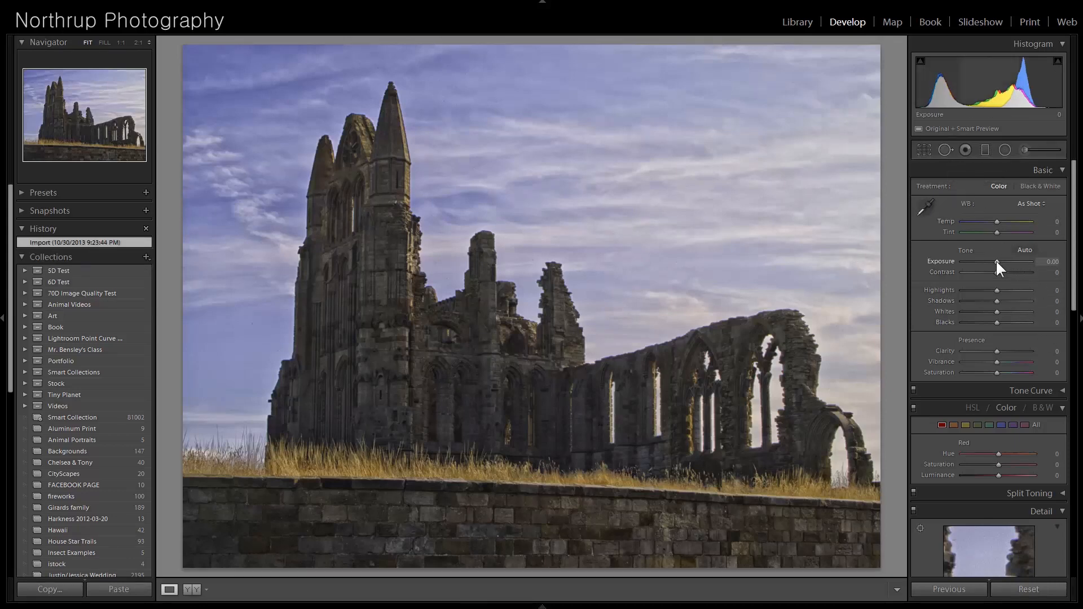
drag(997, 261, 1009, 276)
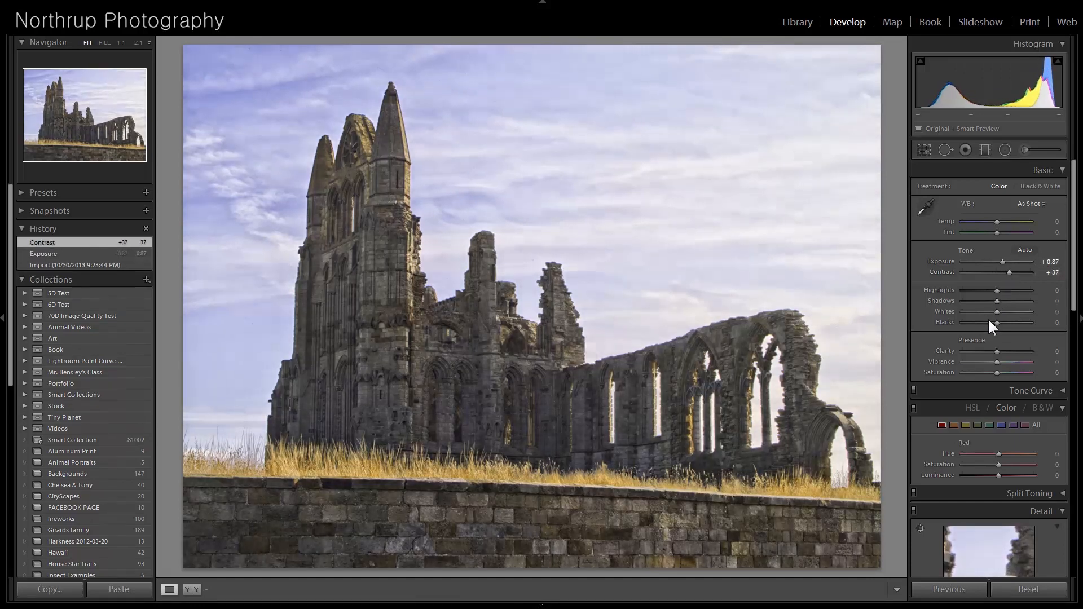
drag(994, 321, 986, 319)
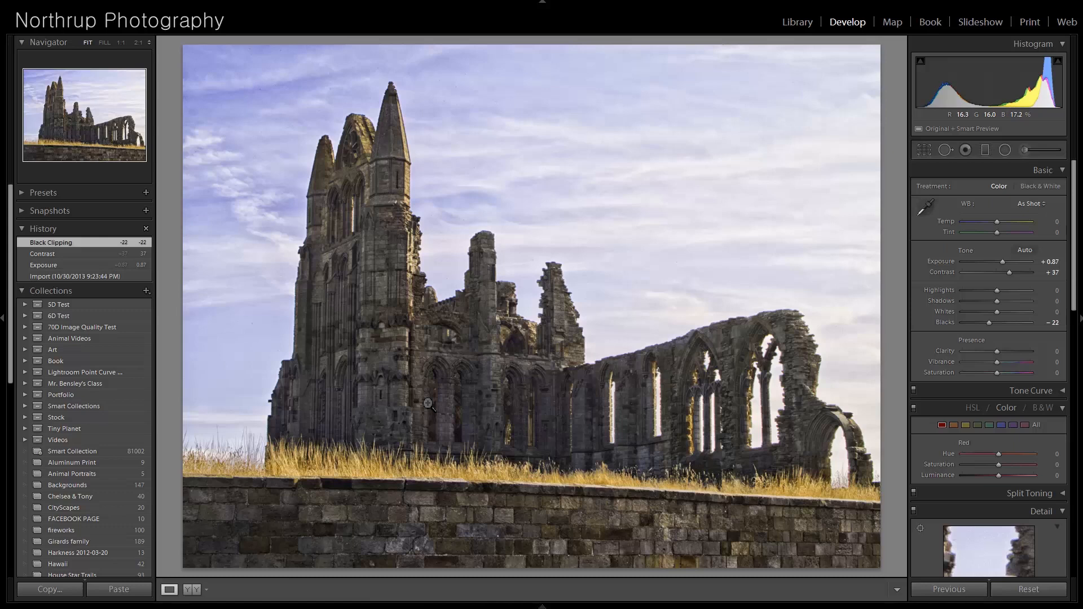
Examine the abbey's towers, sky and arched windows at 1:1 and return to the fitted view.
click(564, 264)
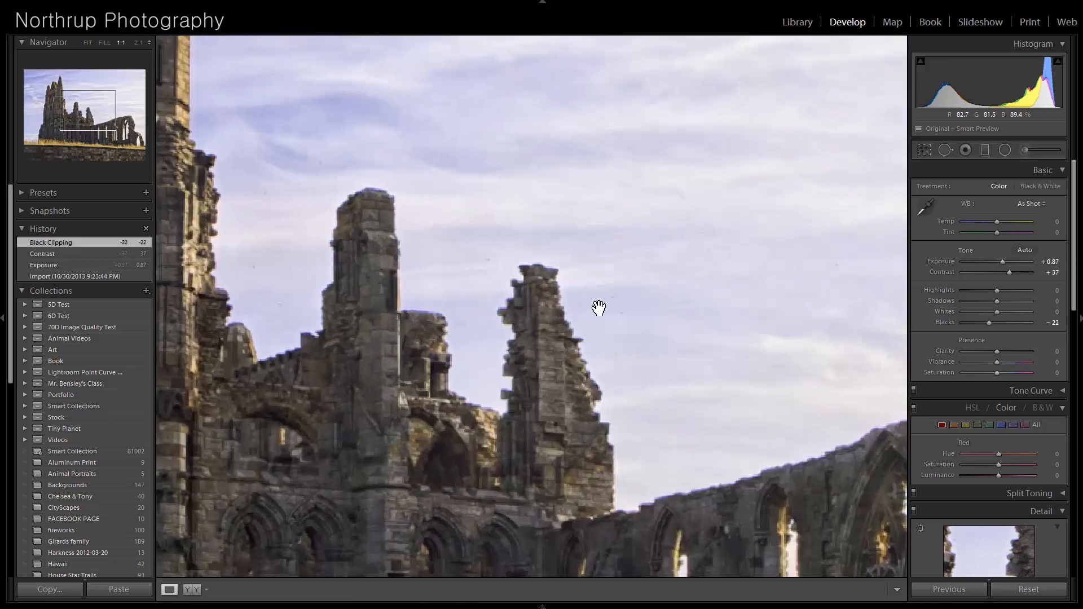
drag(527, 365, 599, 306)
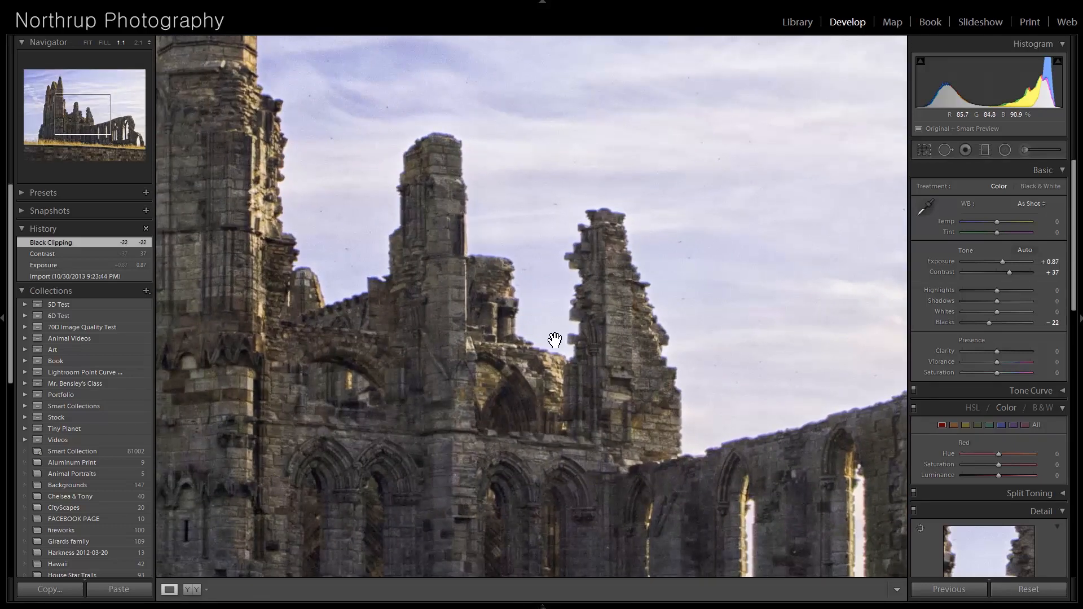
drag(775, 478, 592, 302)
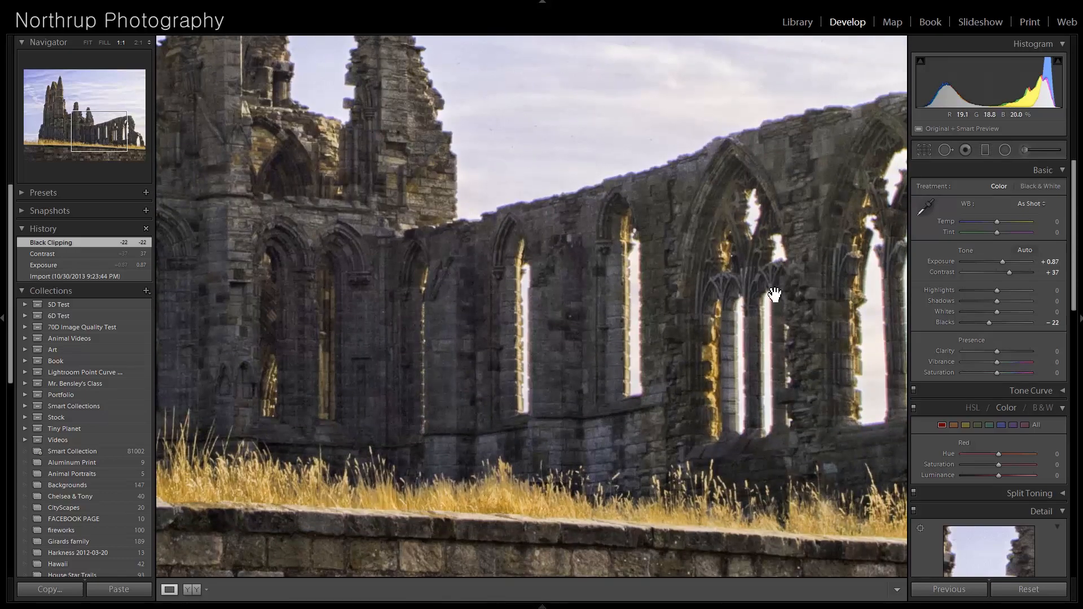
click(739, 314)
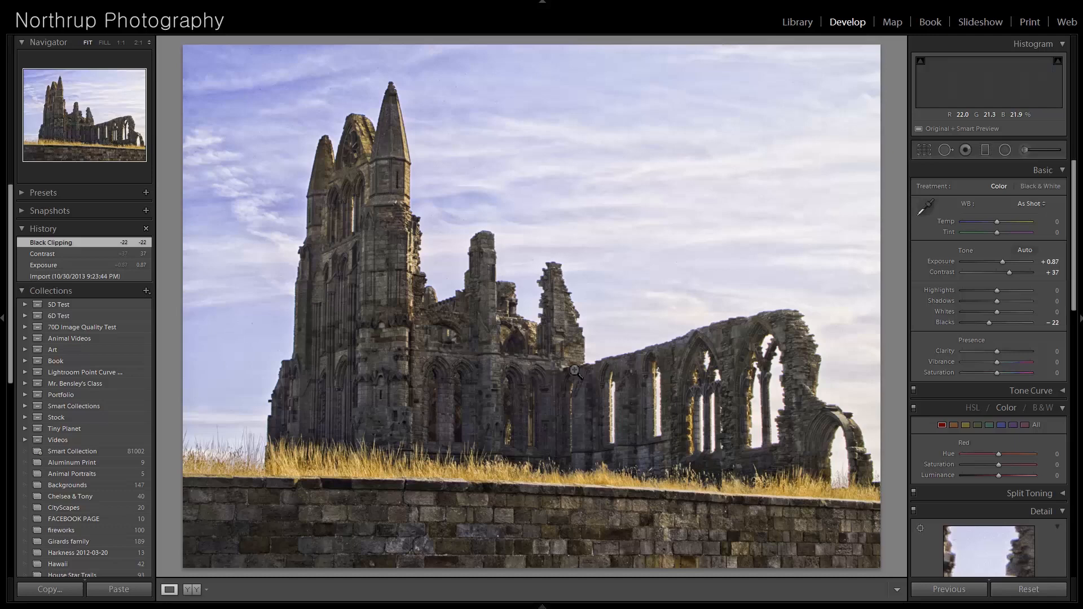
Go to the next photo, the lake sunset with silhouetted rocks, and set Exposure to +0.29.
key(Right)
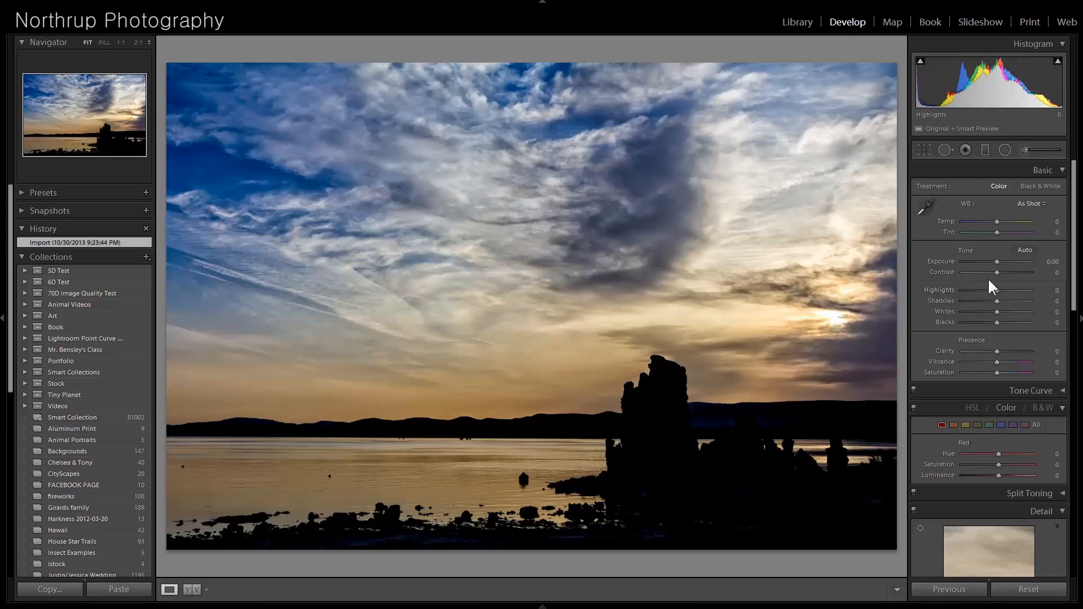
drag(997, 263, 998, 263)
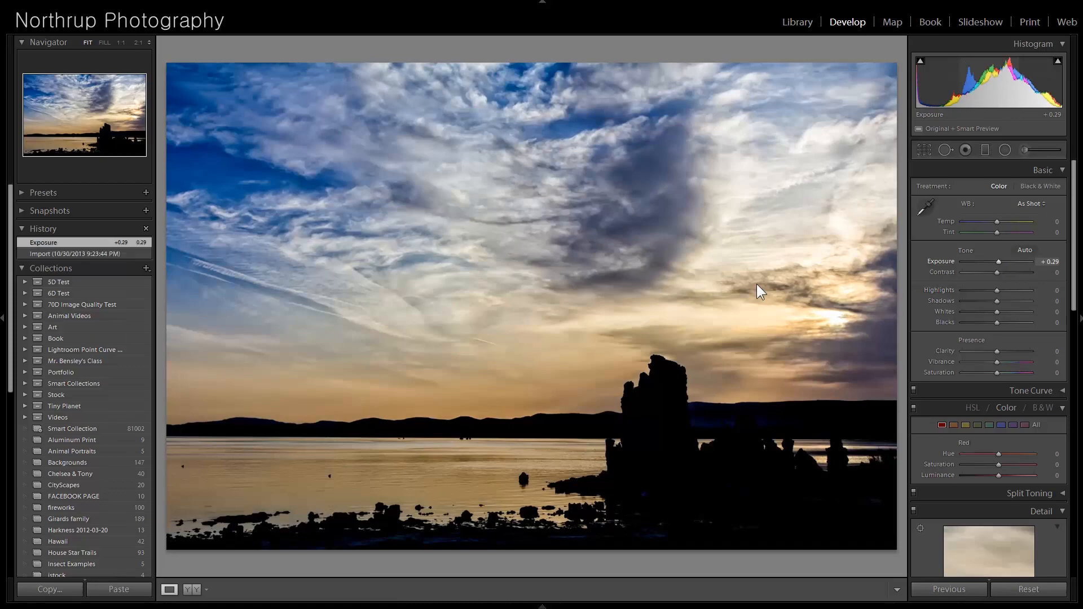
Examine the silhouetted rocks, shoreline and sun area of the sunset photo at 1:1 and return to the fitted view.
click(576, 285)
drag(750, 366, 667, 135)
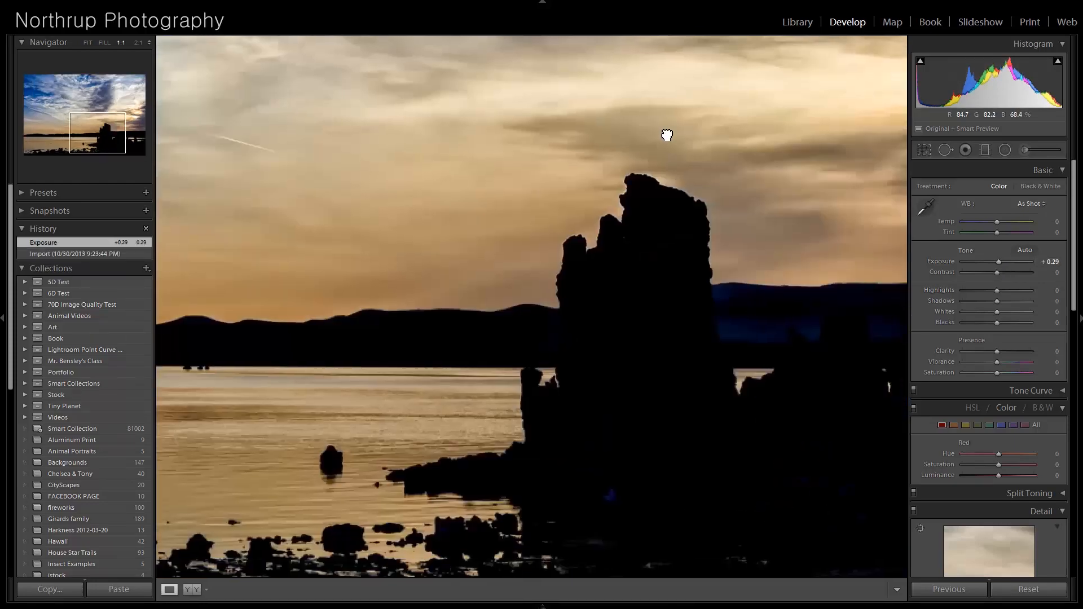
drag(737, 312, 541, 238)
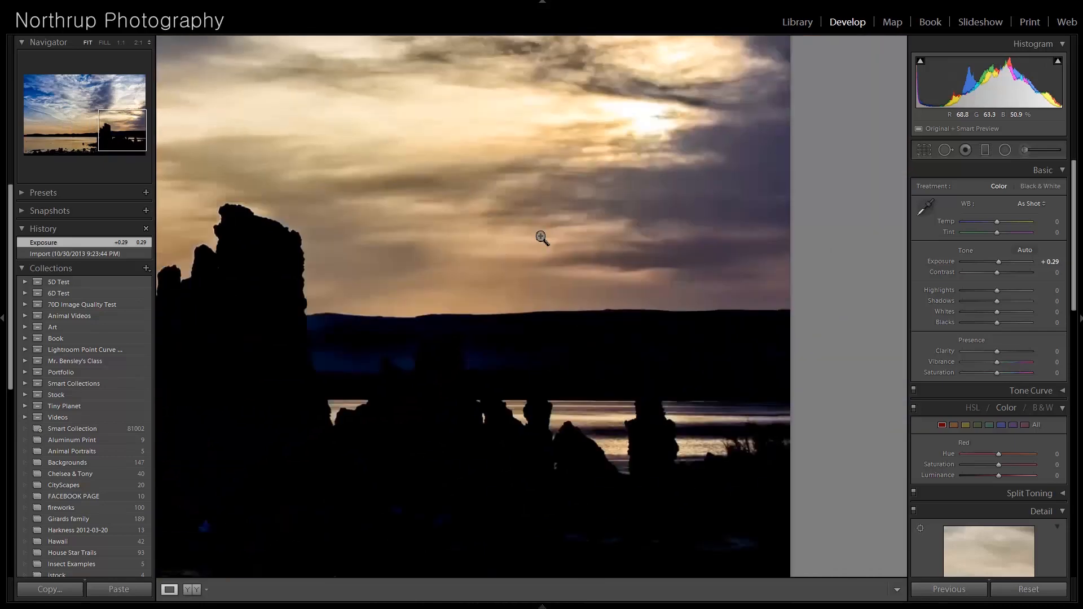
click(541, 238)
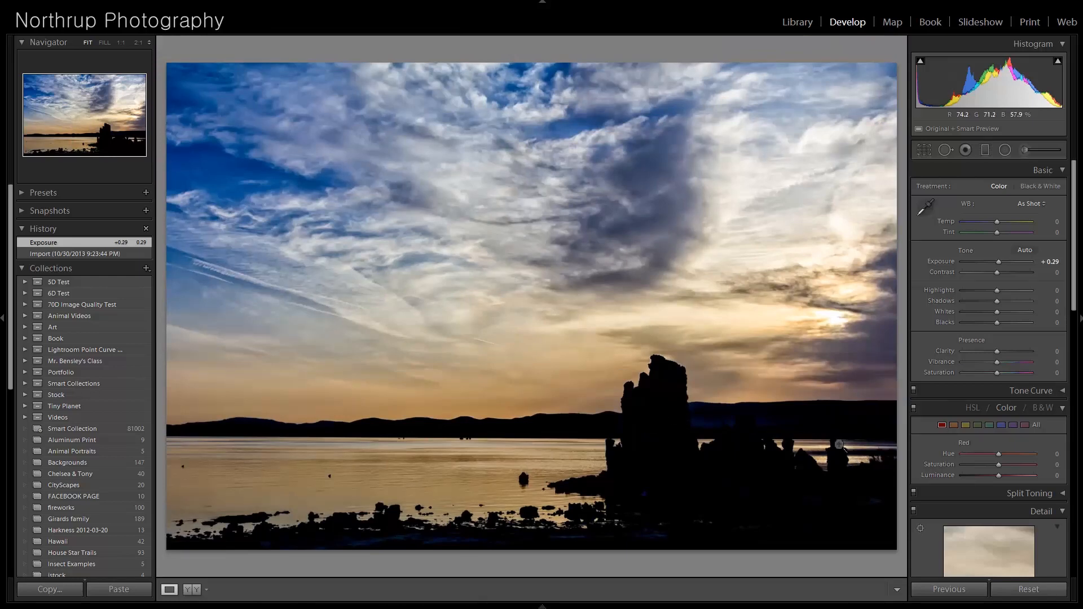
click(839, 479)
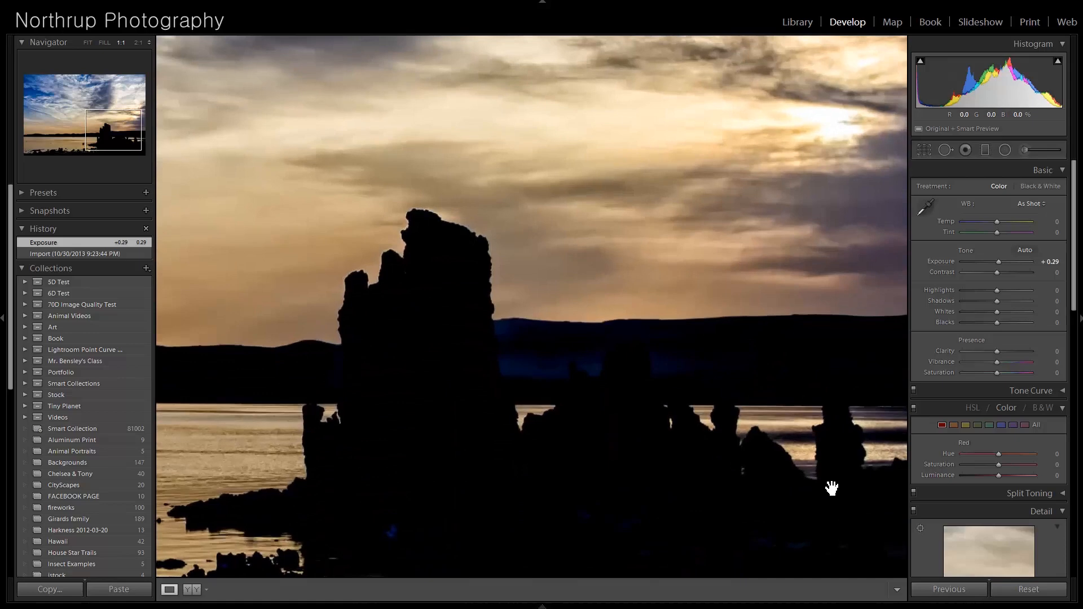
drag(829, 486, 763, 386)
click(762, 384)
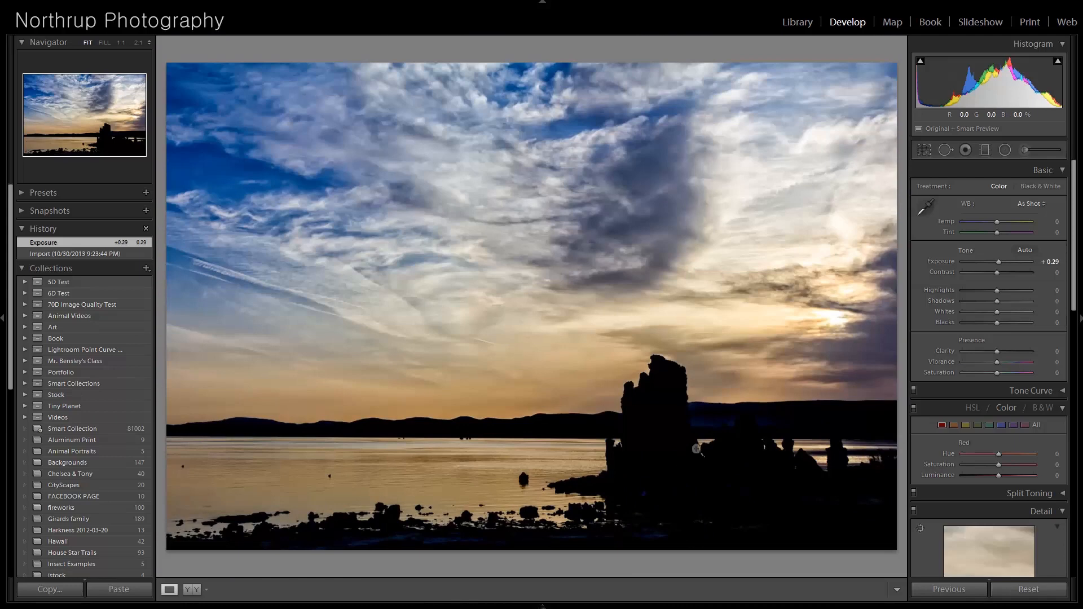
Try a tighter sunset crop that trims the dark foreground and the sun side, and restore the full frame.
click(920, 152)
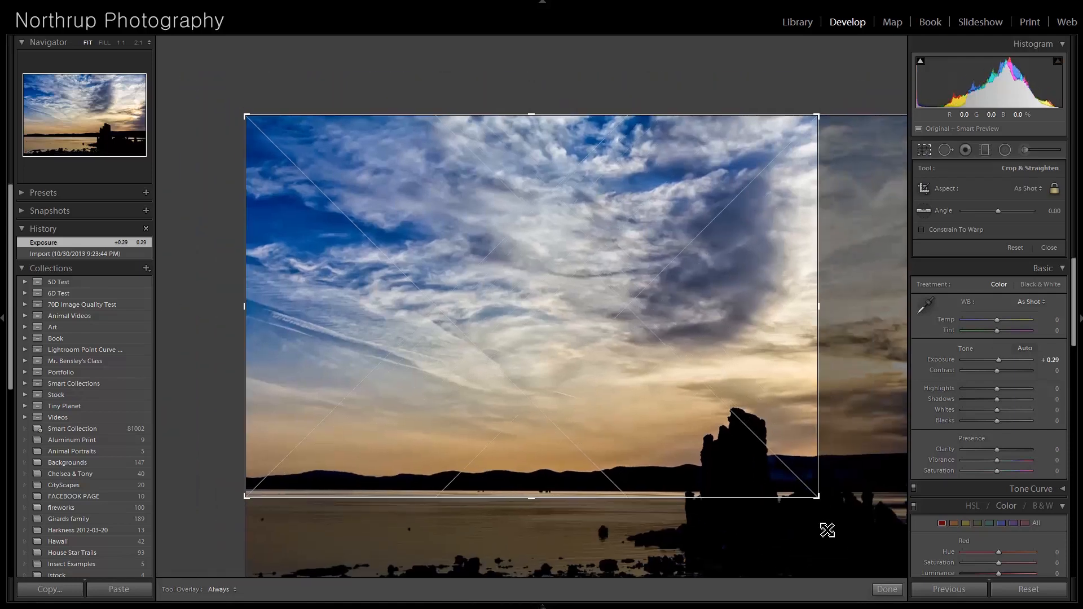
key(Return)
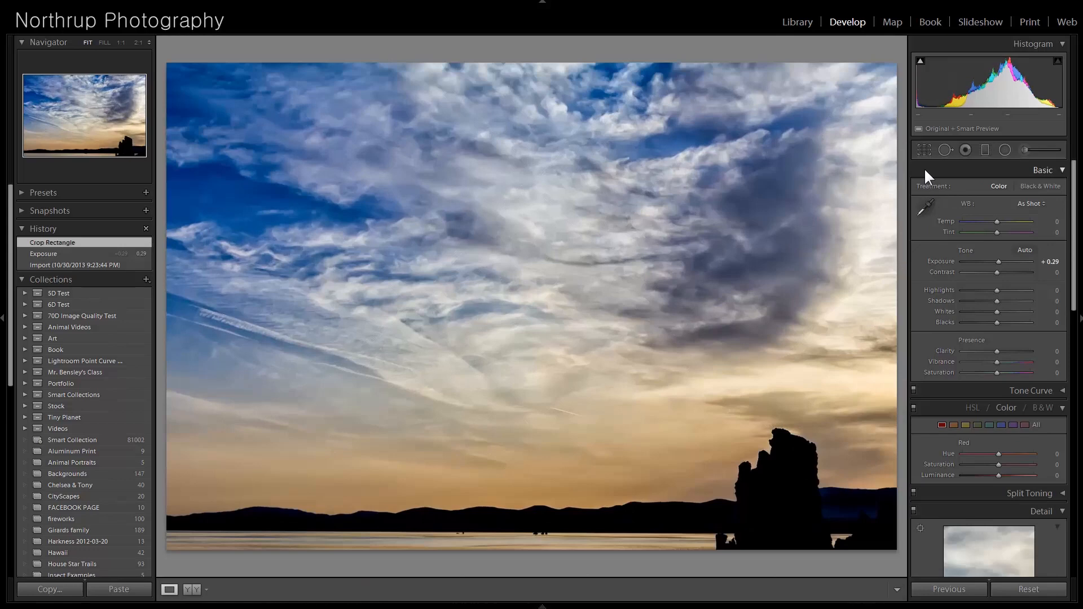
click(924, 152)
drag(835, 500, 955, 587)
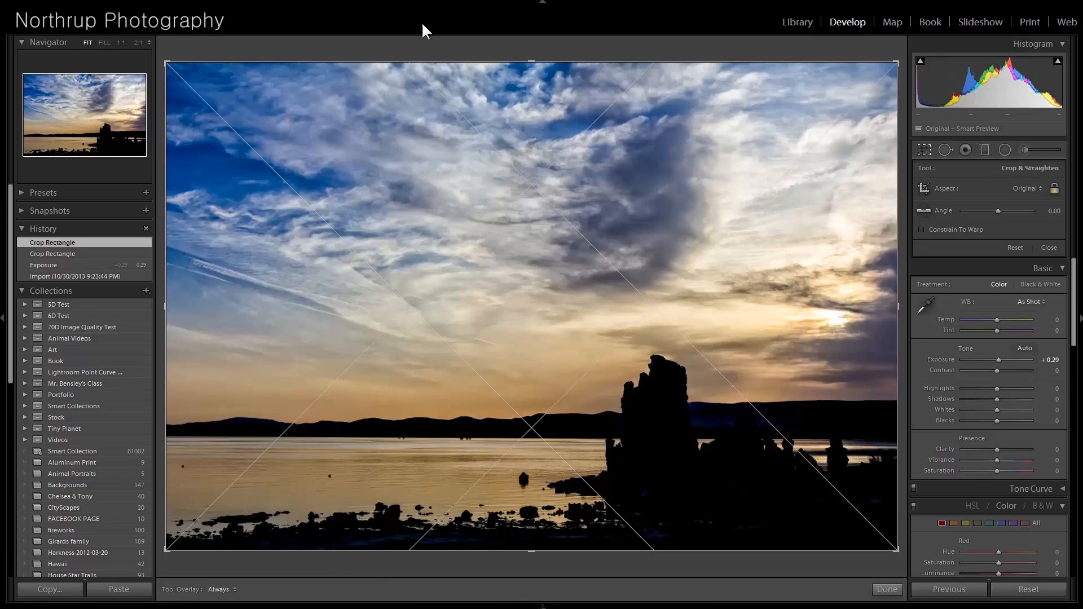
key(r)
Go to the mother-and-baby portrait and crop it slightly tighter at locked aspect ratio, trimming the empty edge beside the baby.
key(Right)
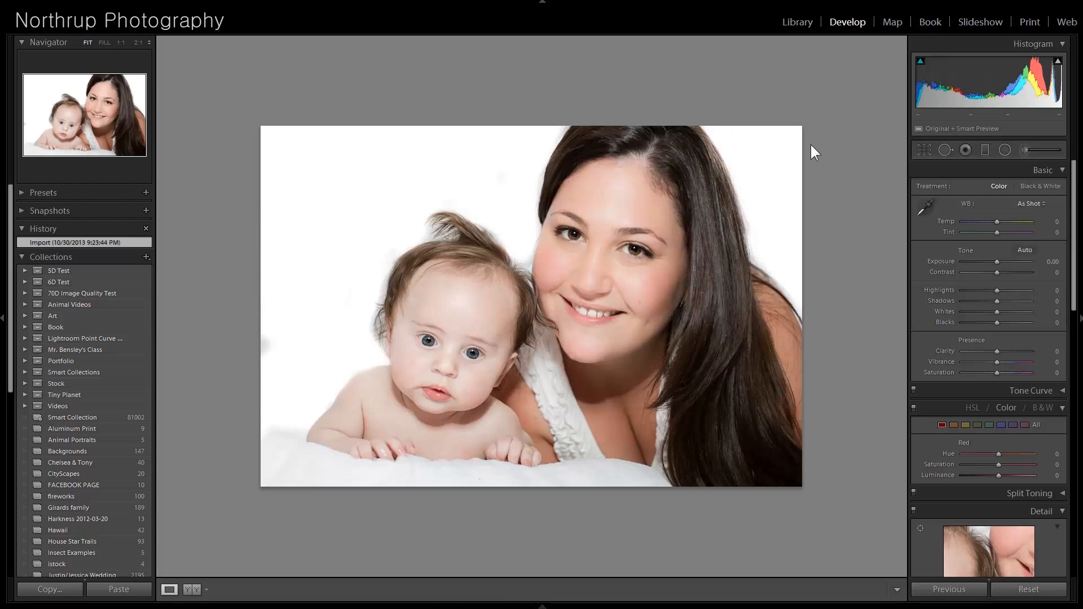
click(924, 149)
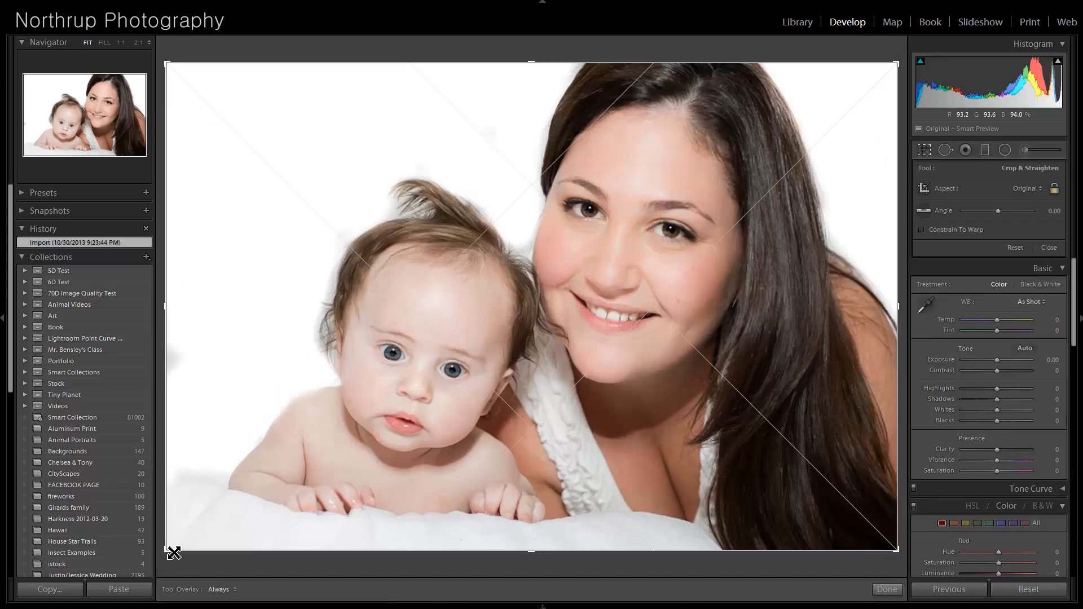
drag(164, 302, 179, 305)
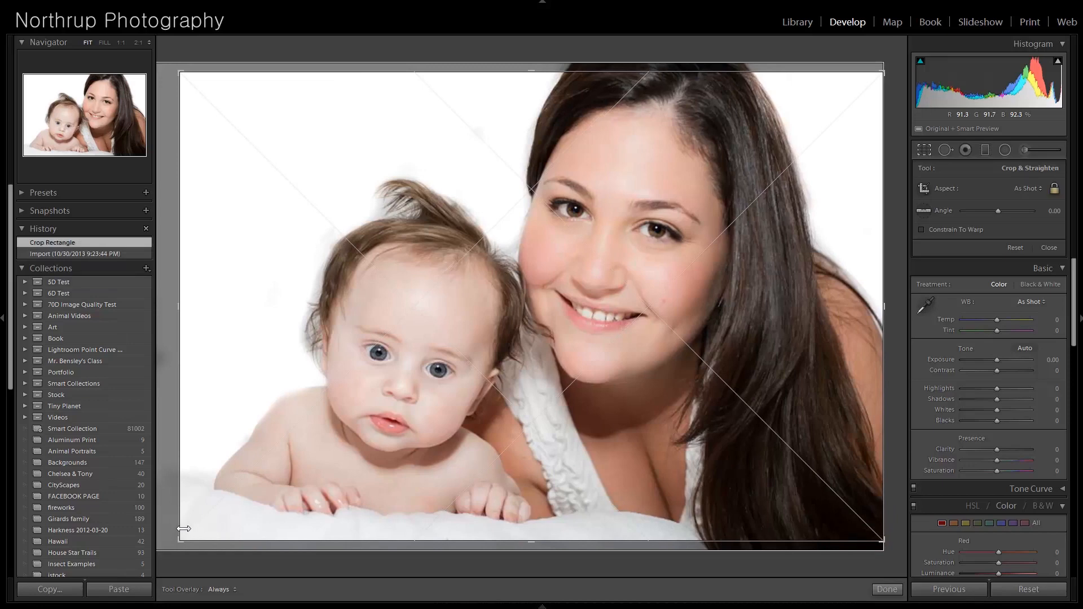
drag(186, 542, 193, 537)
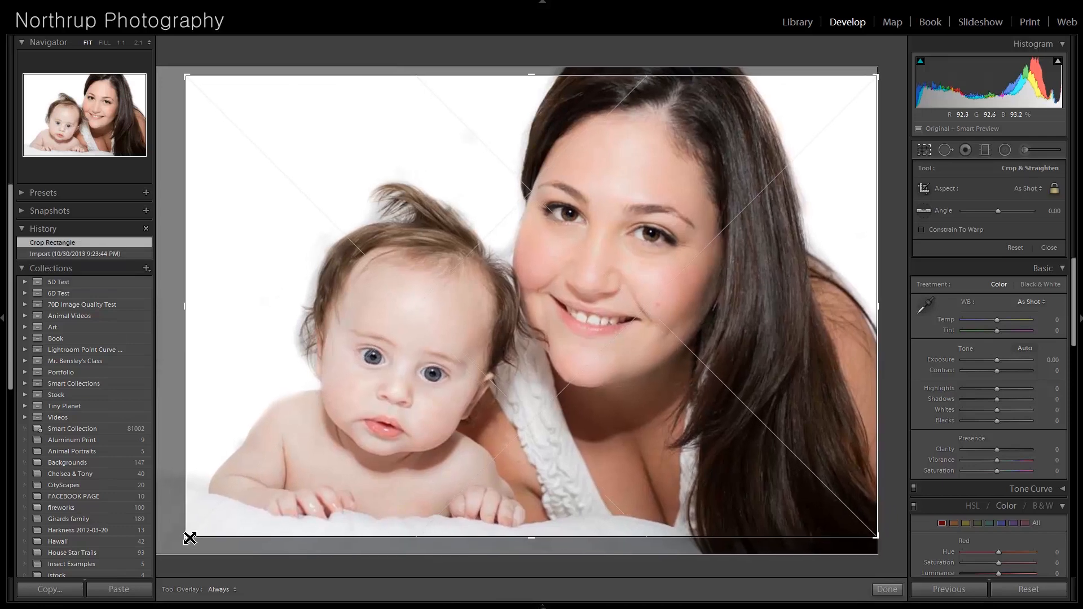
drag(191, 80, 194, 81)
key(Return)
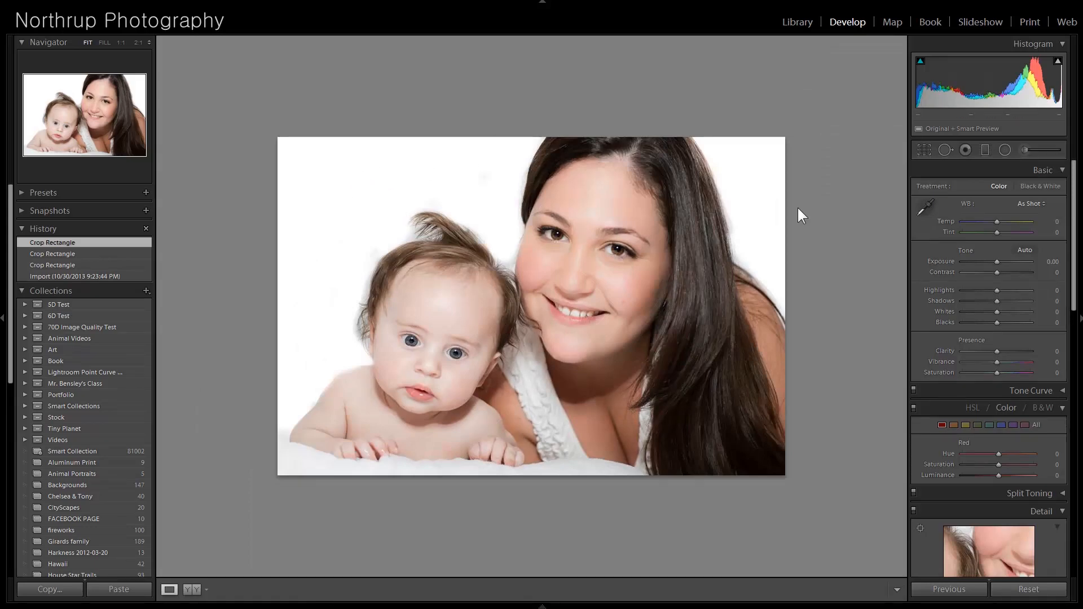
Go to the next photo, the black-and-white portrait of the girl, and set Exposure to +0.21.
click(583, 277)
key(Right)
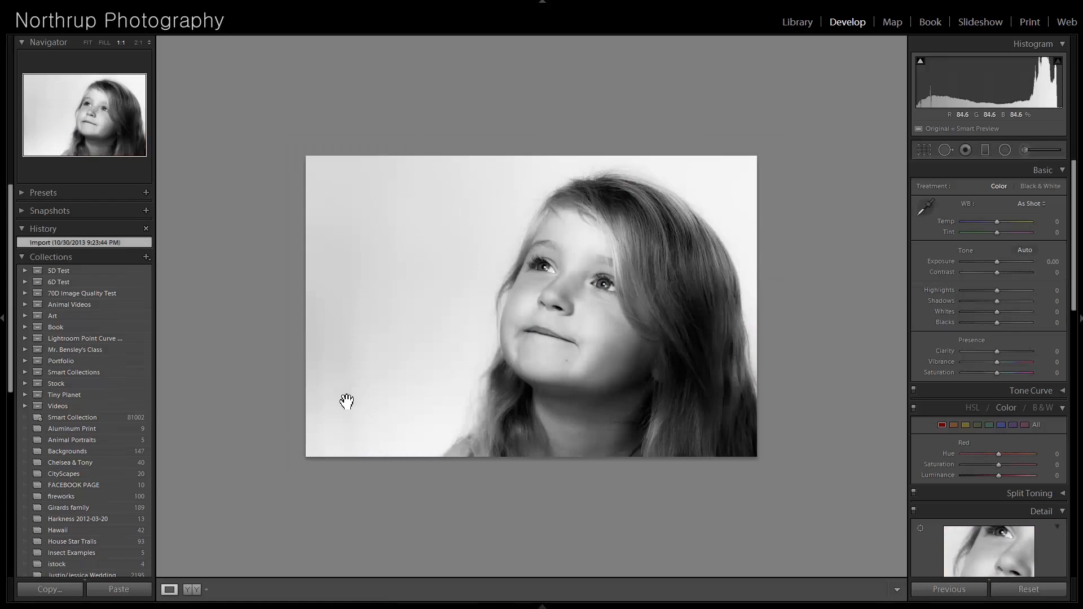
key(Left)
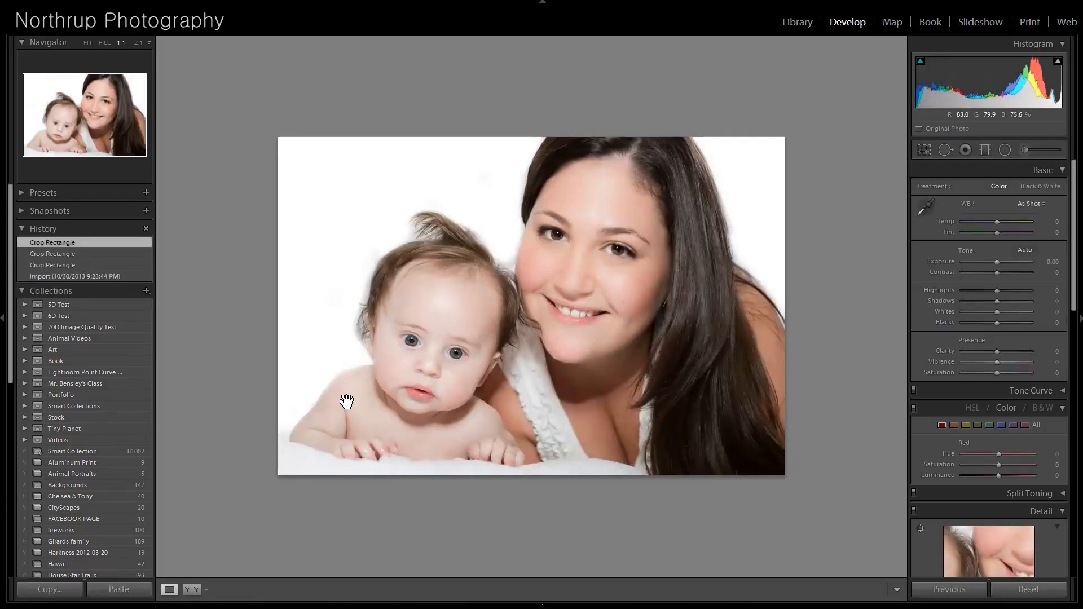
key(Right)
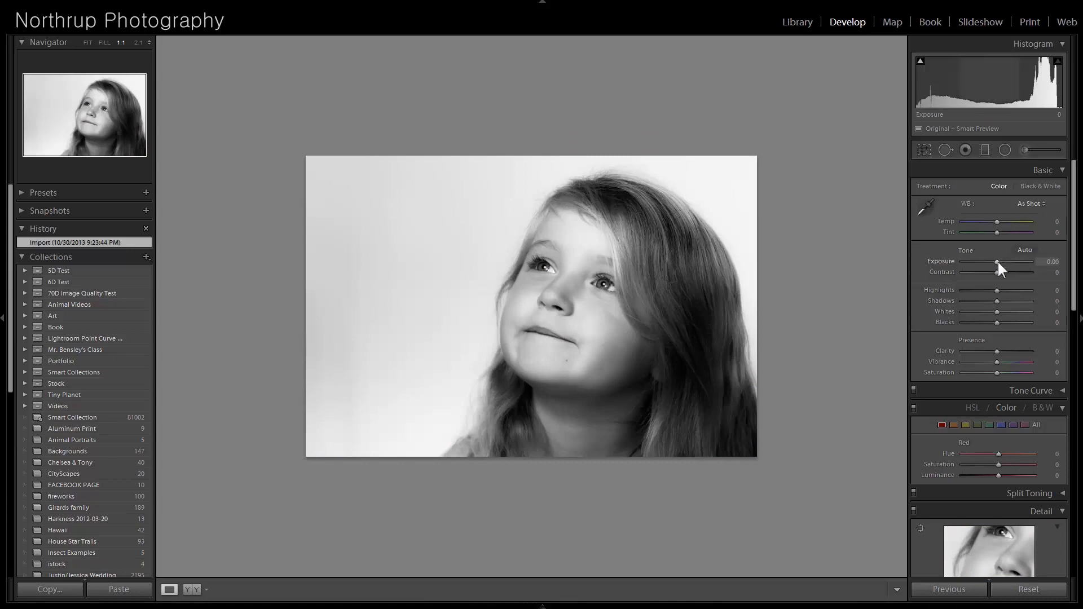
drag(998, 261, 998, 260)
Whiten the background on both sides of the girl with Adjustment Brush strokes at Exposure 3.80 with Auto Mask on.
click(1022, 150)
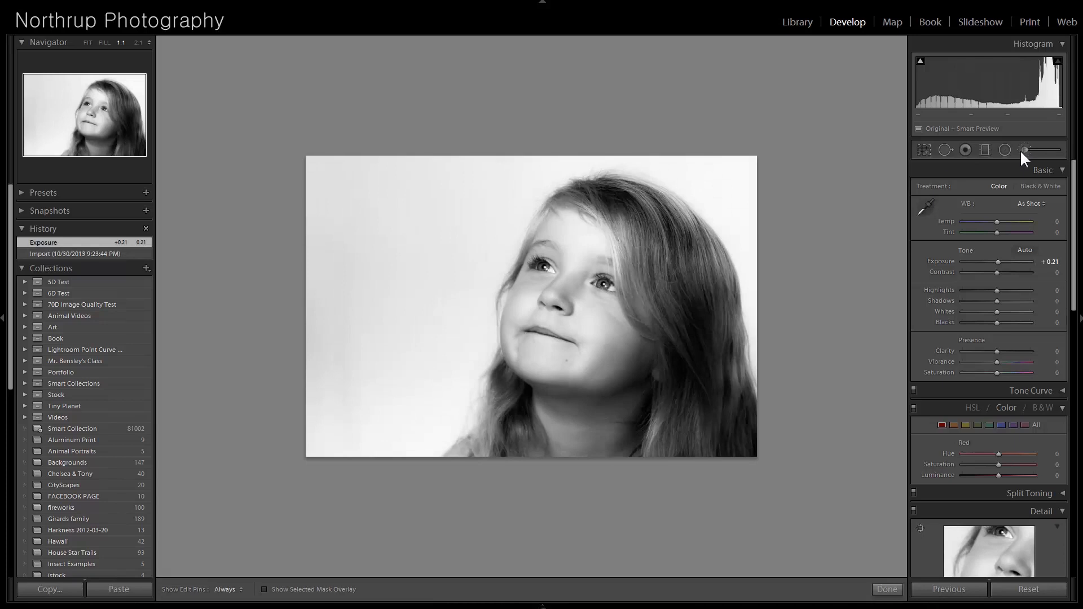
mouse_move(402, 404)
mouse_down()
mouse_move(423, 438)
mouse_move(437, 338)
mouse_move(483, 192)
mouse_move(541, 169)
mouse_move(395, 350)
mouse_move(410, 266)
mouse_move(402, 138)
mouse_move(333, 186)
mouse_move(339, 350)
mouse_move(305, 418)
mouse_move(310, 446)
mouse_up()
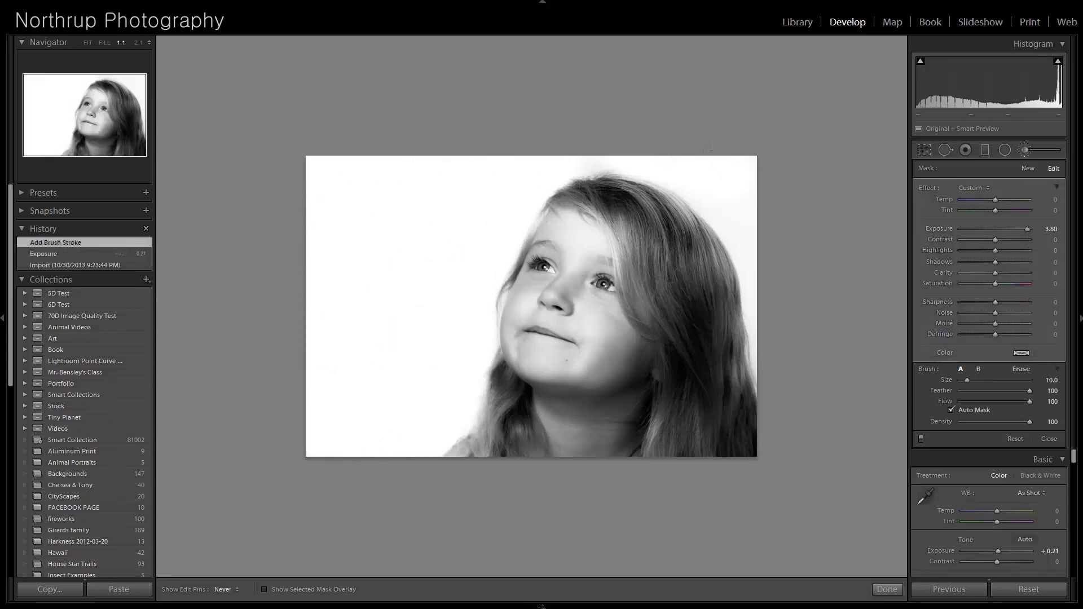
mouse_move(720, 167)
mouse_down()
mouse_move(754, 340)
mouse_move(813, 434)
mouse_up()
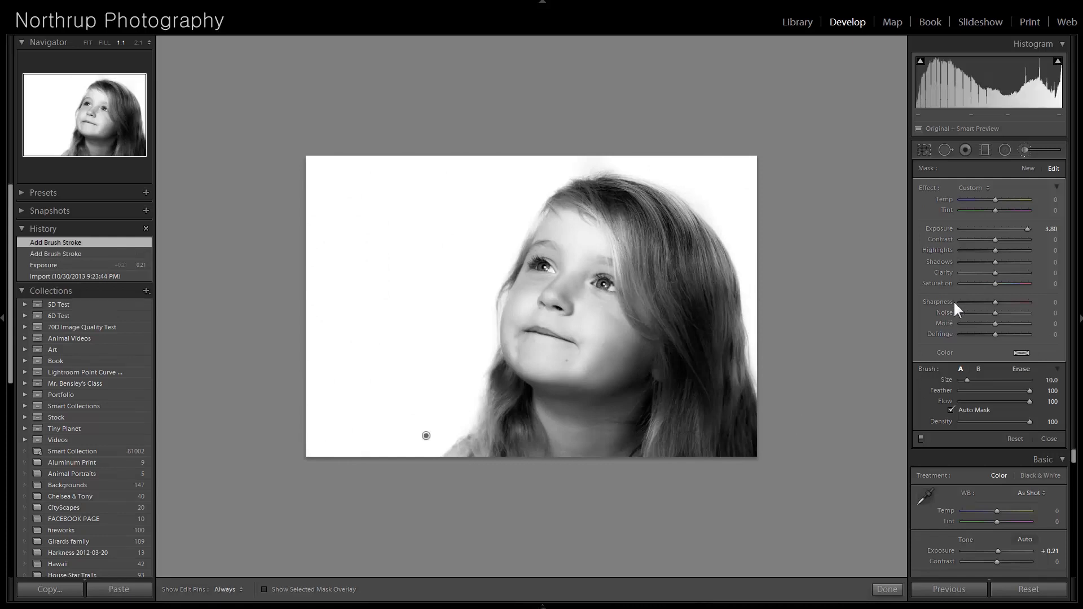
key(Return)
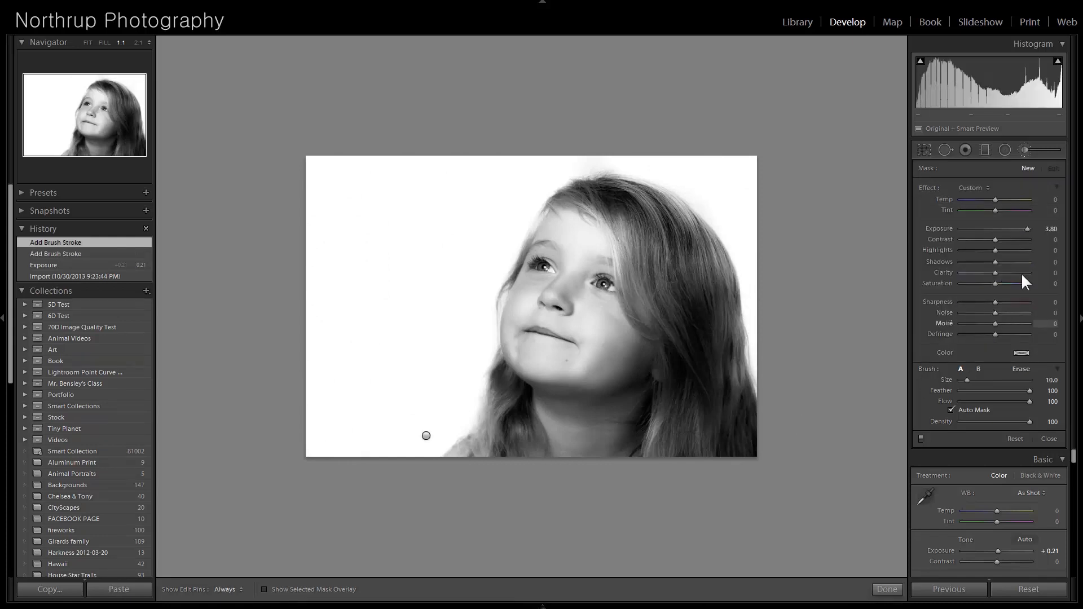
Return to the library grid and open the photo of the boy against the peeling blue wall, fitted to the view.
click(929, 152)
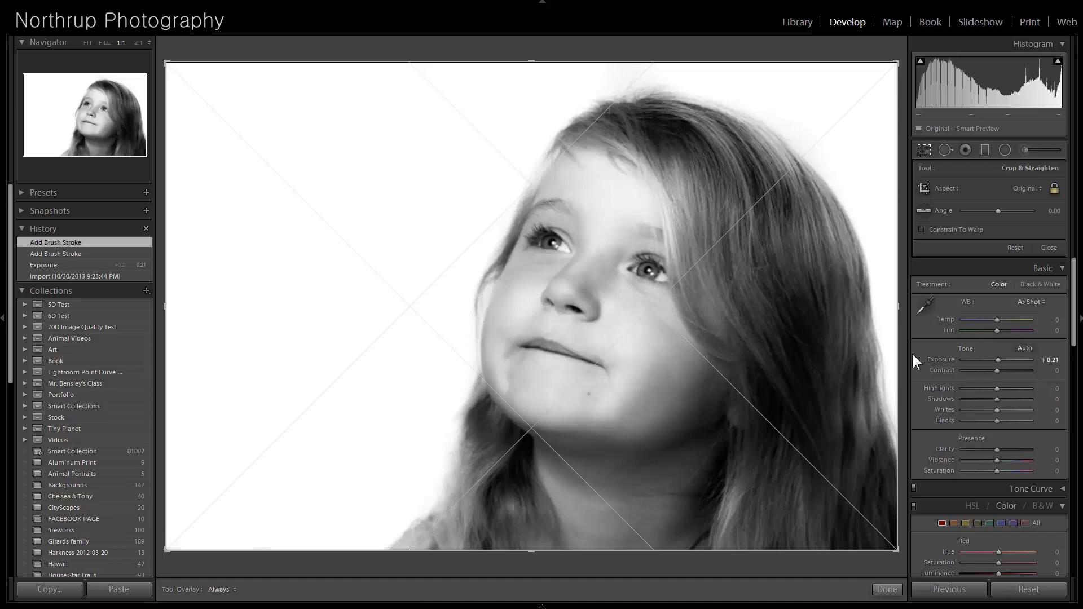
key(g)
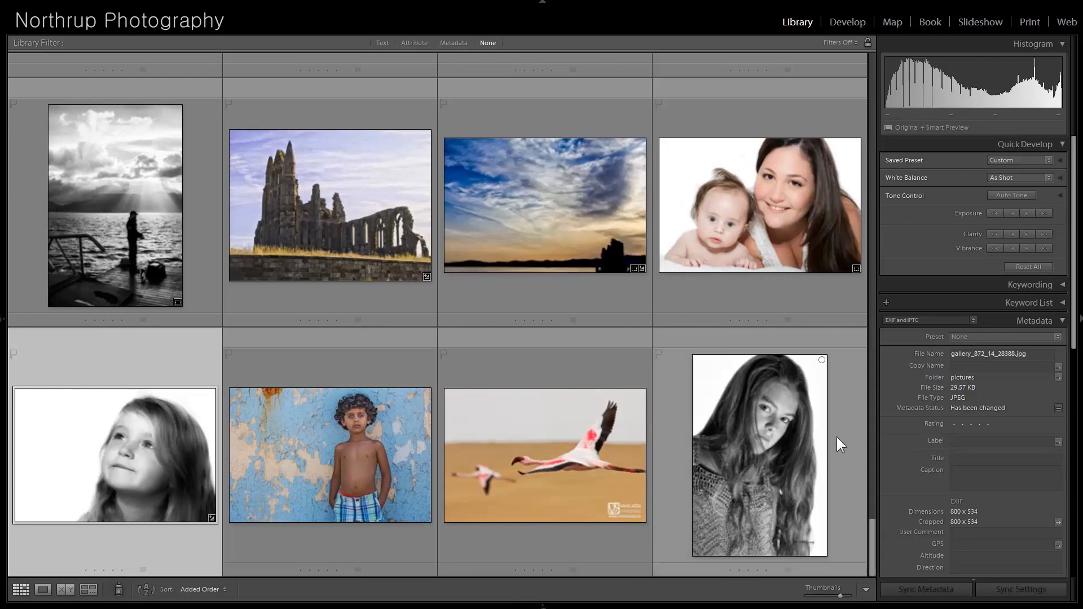
double_click(390, 451)
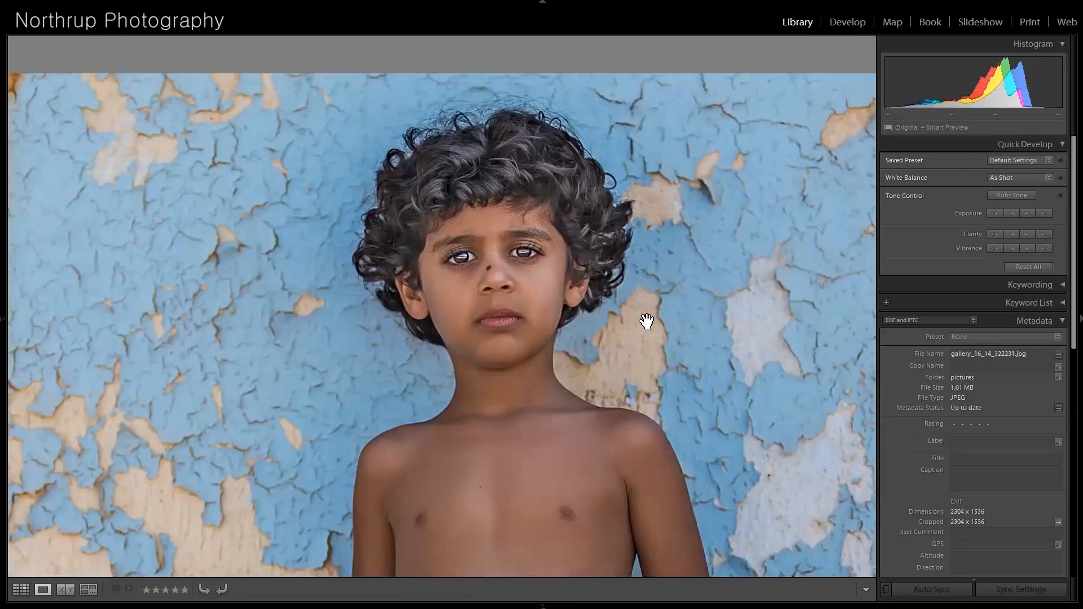
click(647, 320)
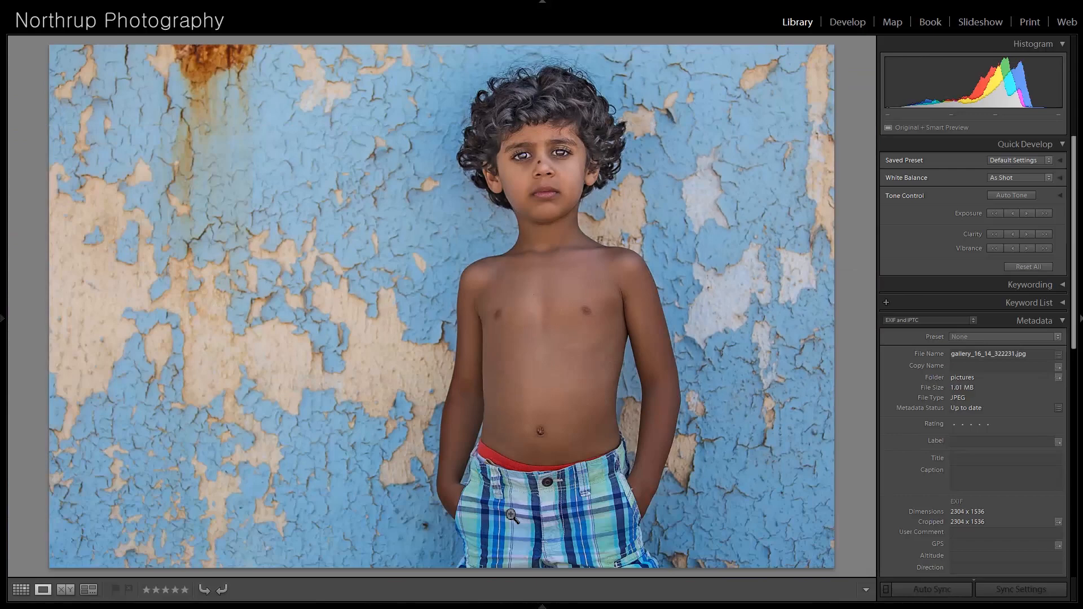
Examine the boy's face and eyes at increasing magnification, and return to the full frame to judge the overall composition.
click(567, 115)
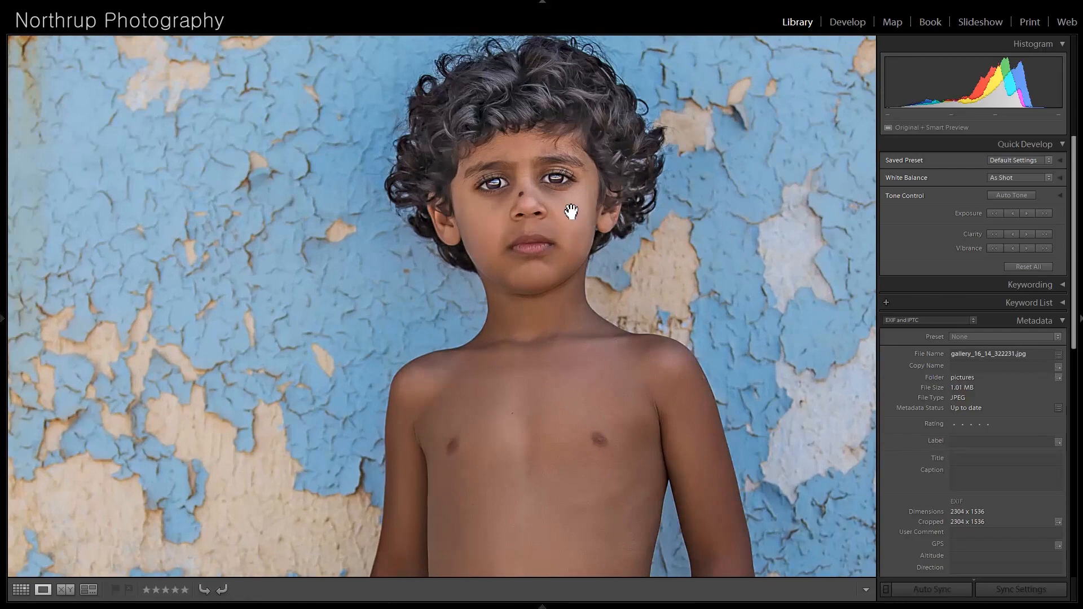
key(ctrl+=)
drag(551, 102, 581, 414)
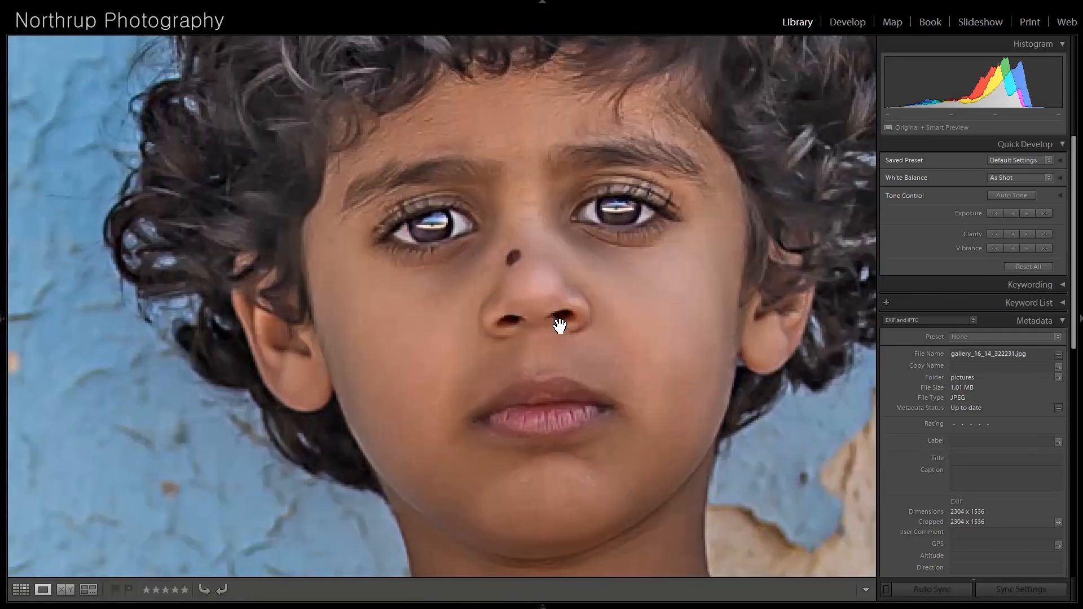
key(ctrl+minus)
drag(584, 381, 595, 291)
key(ctrl+minus)
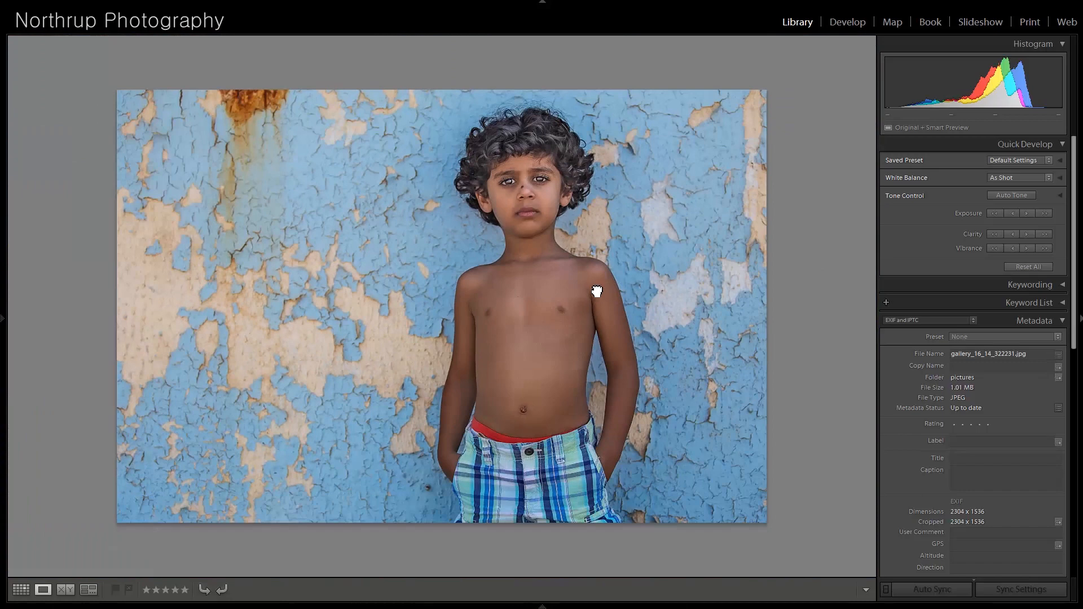
key(ctrl+equal)
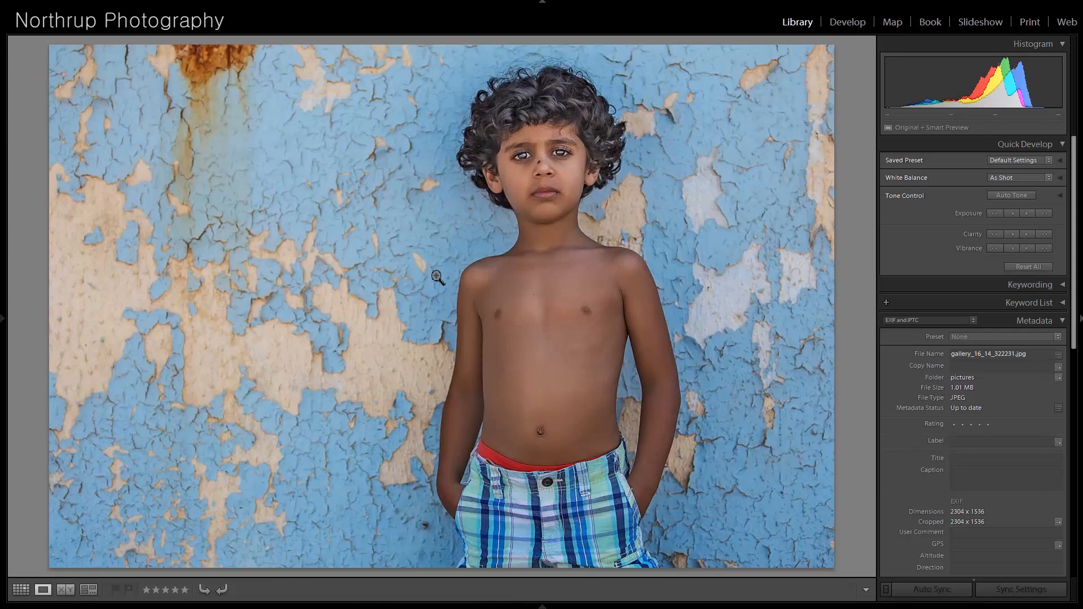
Go to the next photo, the flying flamingos, and examine the foreground bird enlarged and in the full frame.
key(Right)
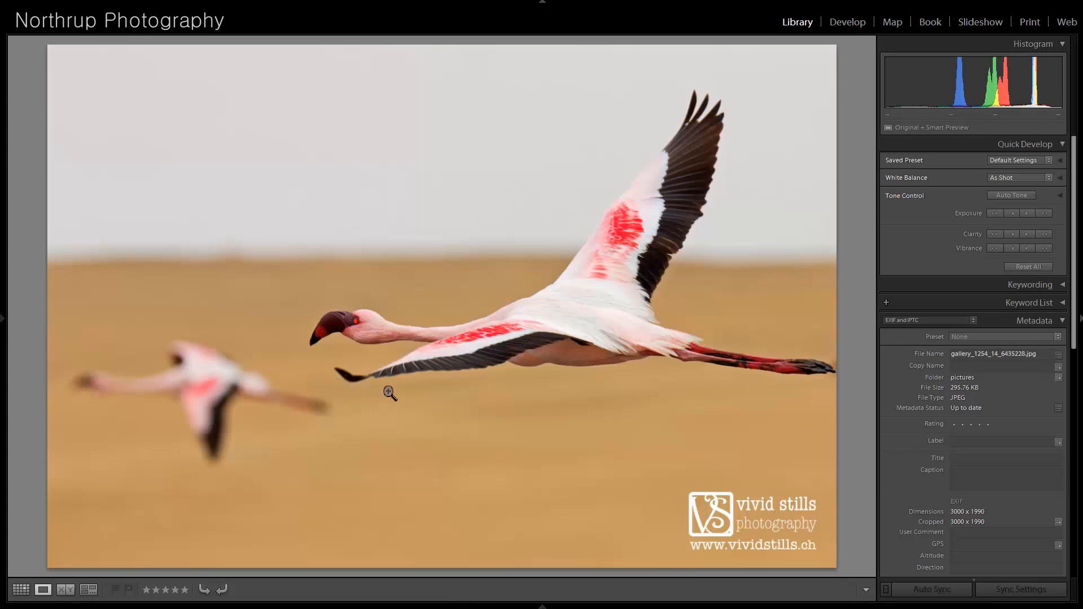
click(452, 345)
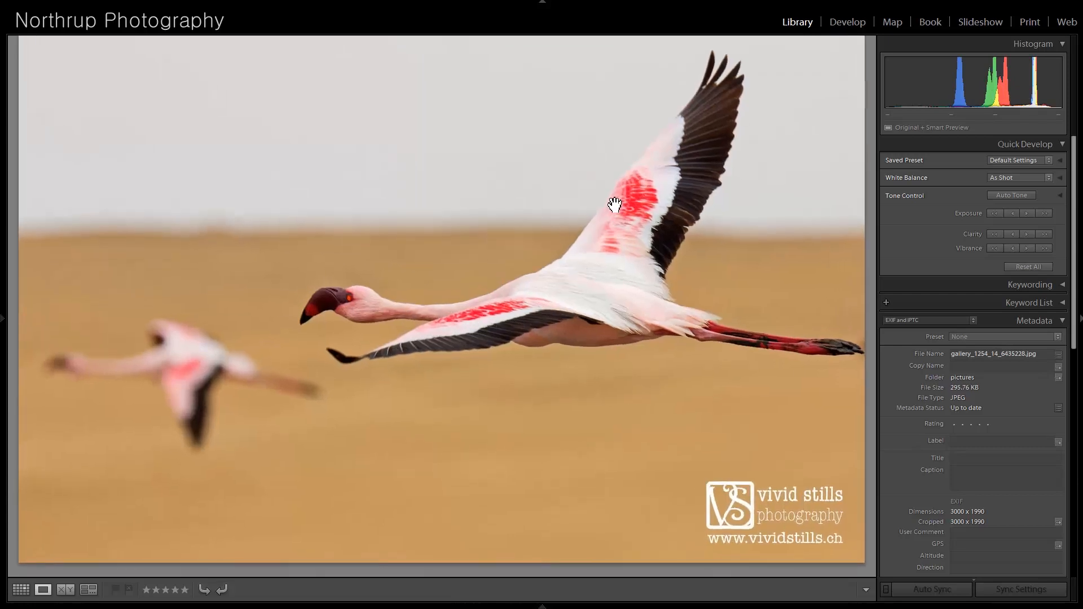
click(618, 242)
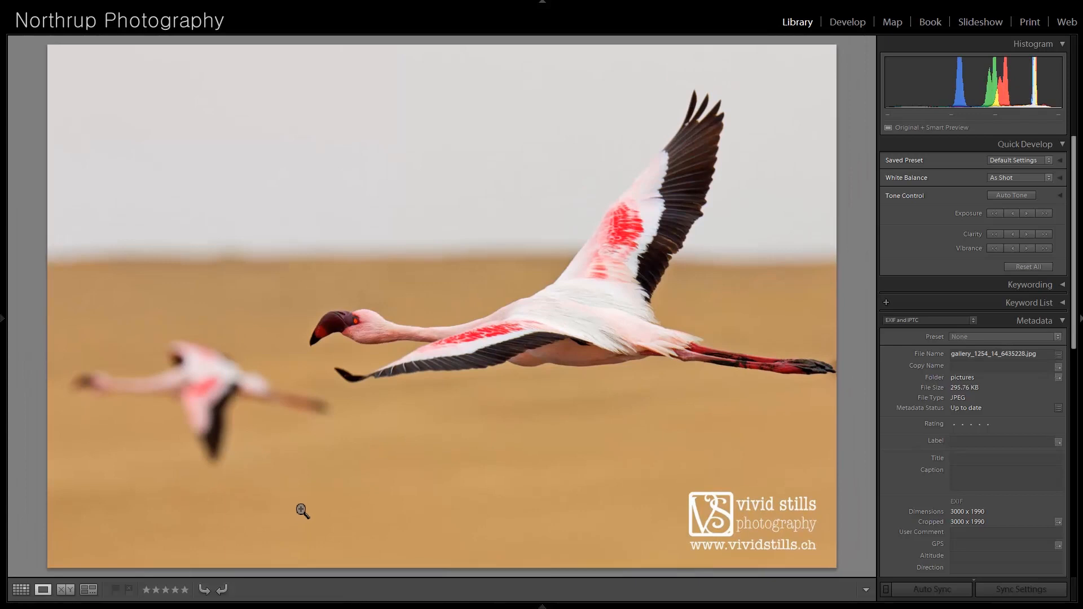
Go to the black-and-white portrait of the long-haired girl, open it in Develop and examine her face at 1:2 against the full frame.
key(Right)
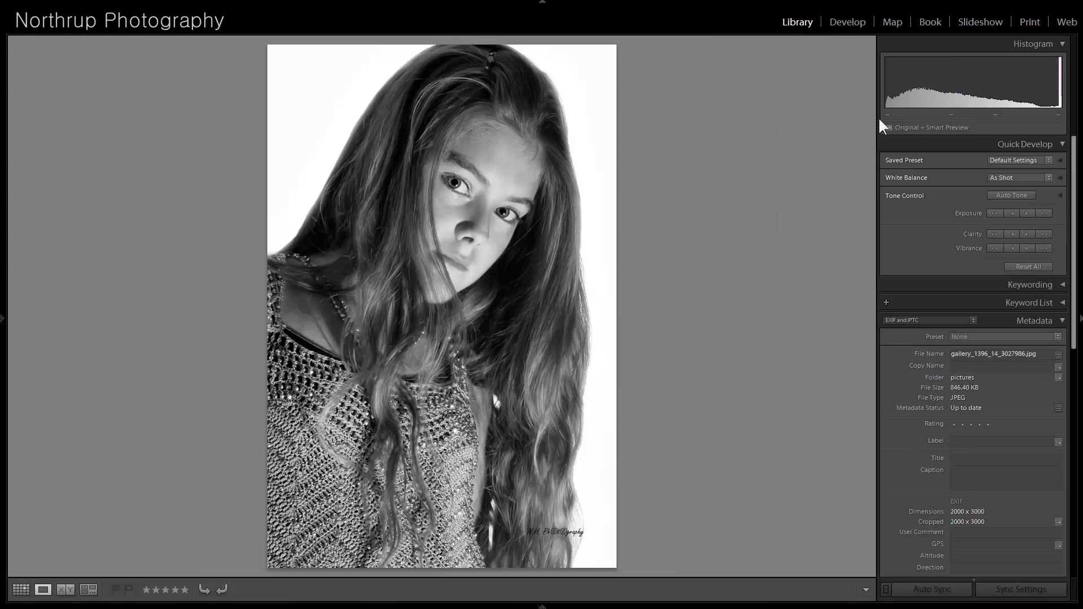
key(d)
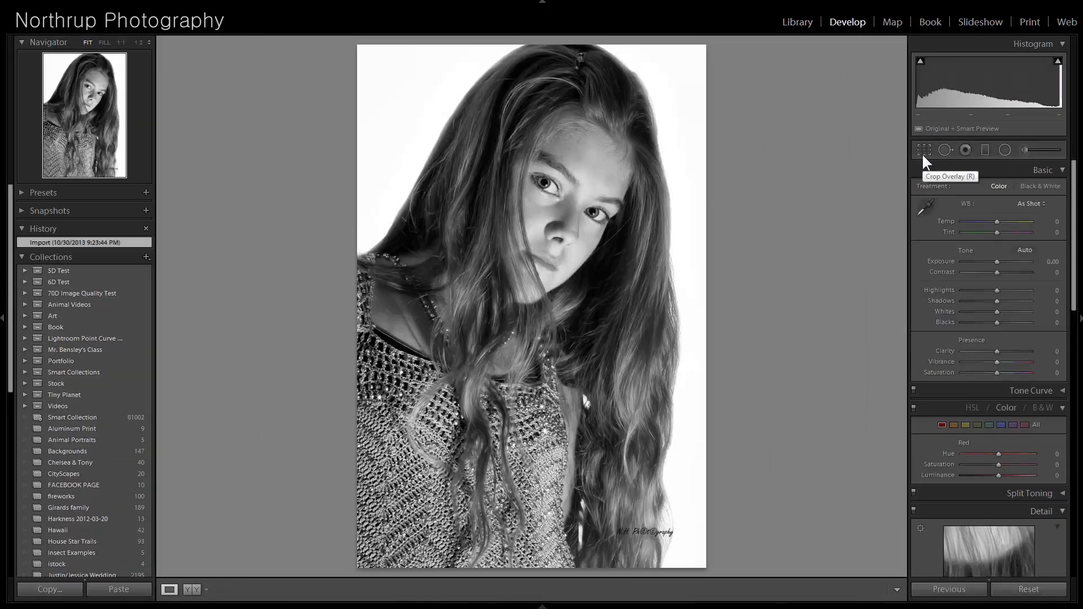
click(594, 199)
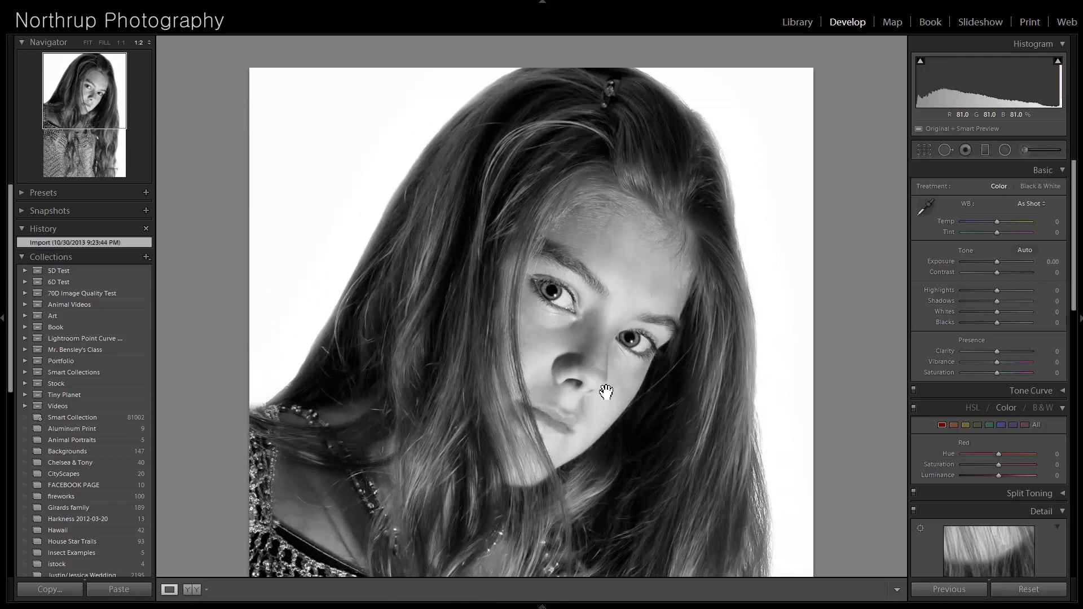
click(602, 434)
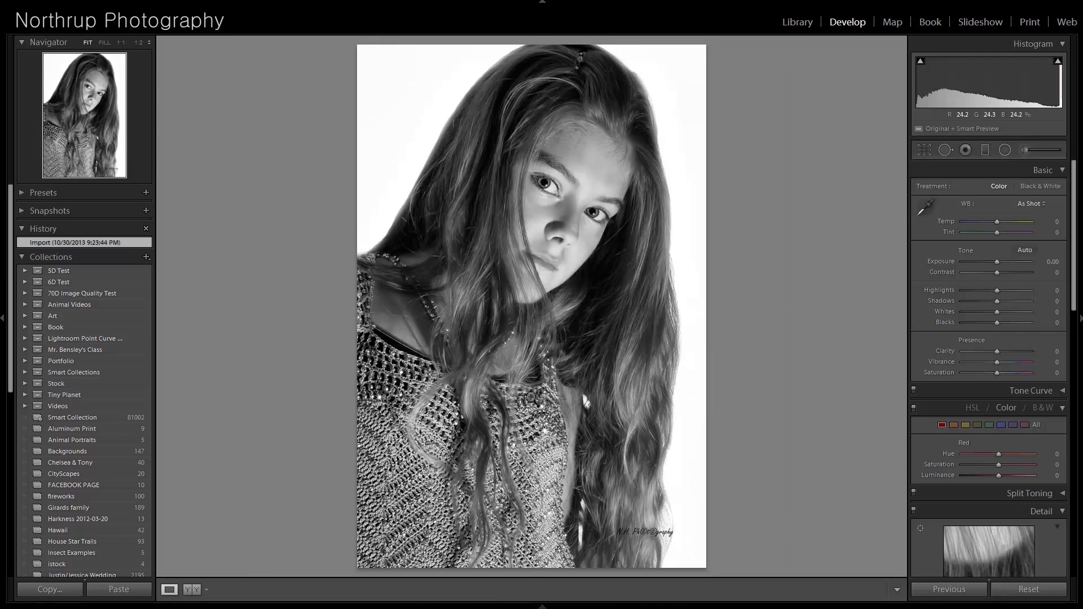
click(588, 201)
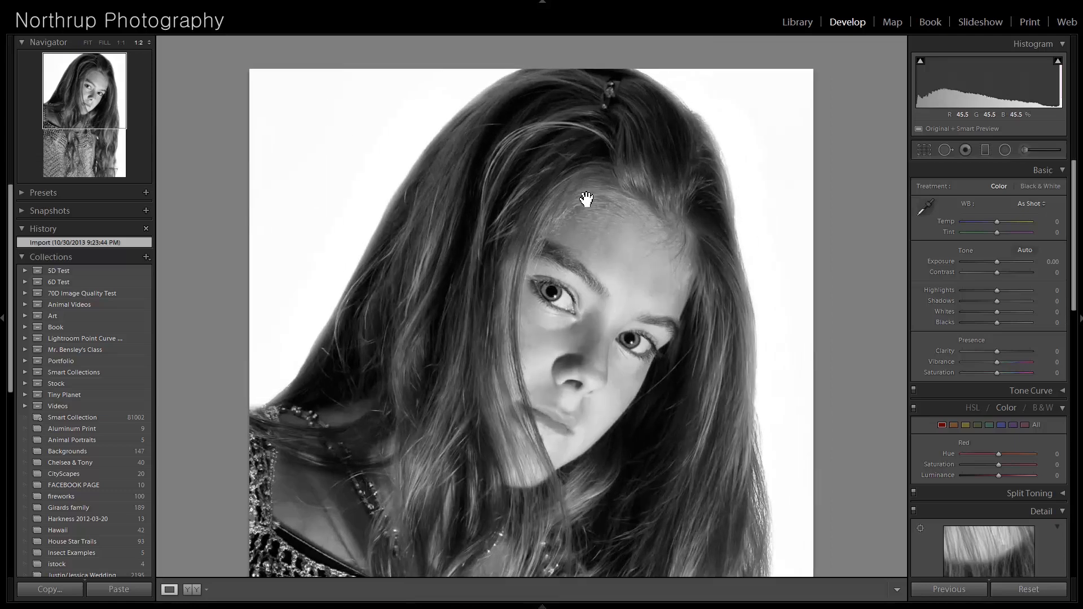
click(525, 338)
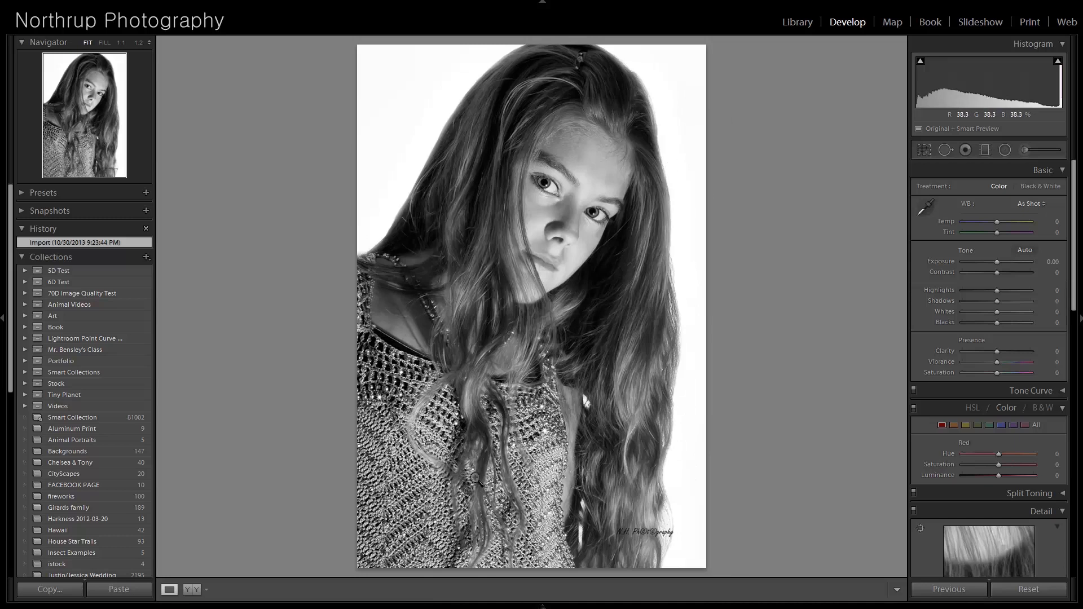
Crop the portrait slightly tighter at locked original aspect ratio, trimming the shoulder side, and compare the crop with the imported state in the history.
click(920, 151)
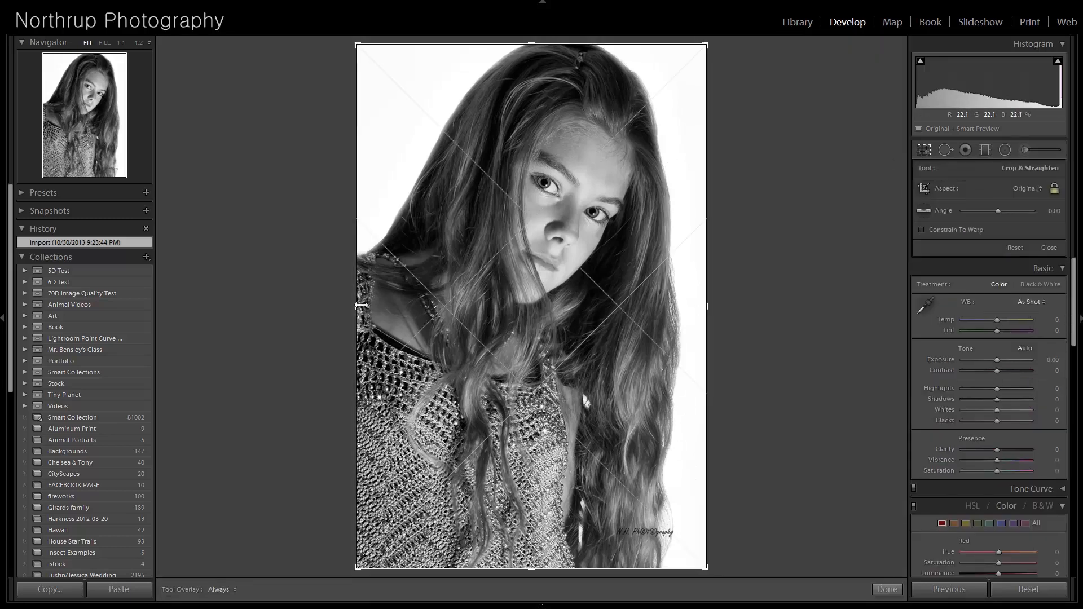
drag(361, 305, 334, 313)
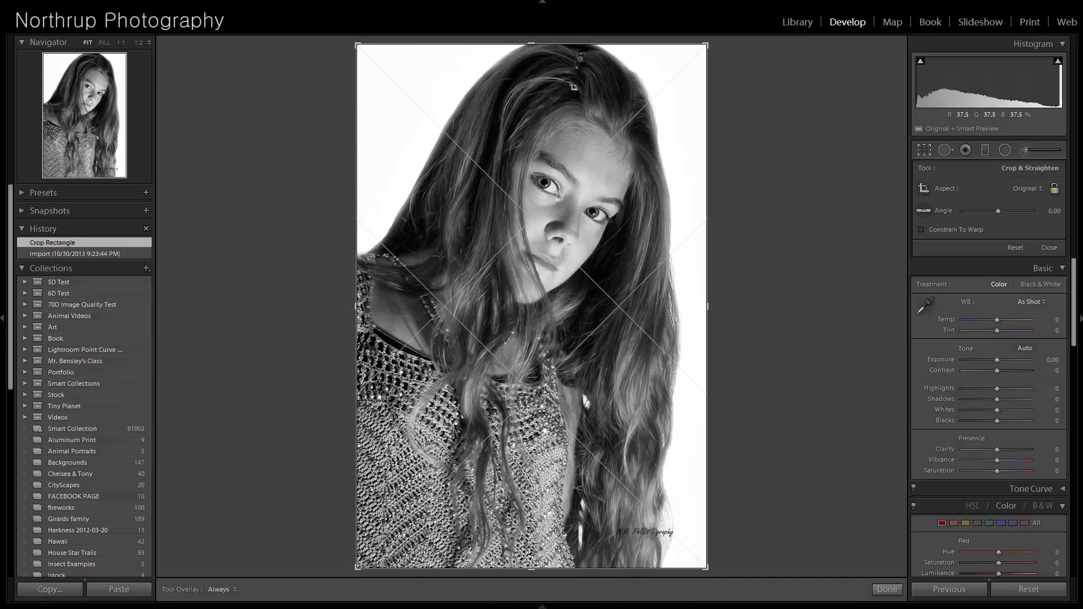
drag(357, 304, 377, 308)
key(r)
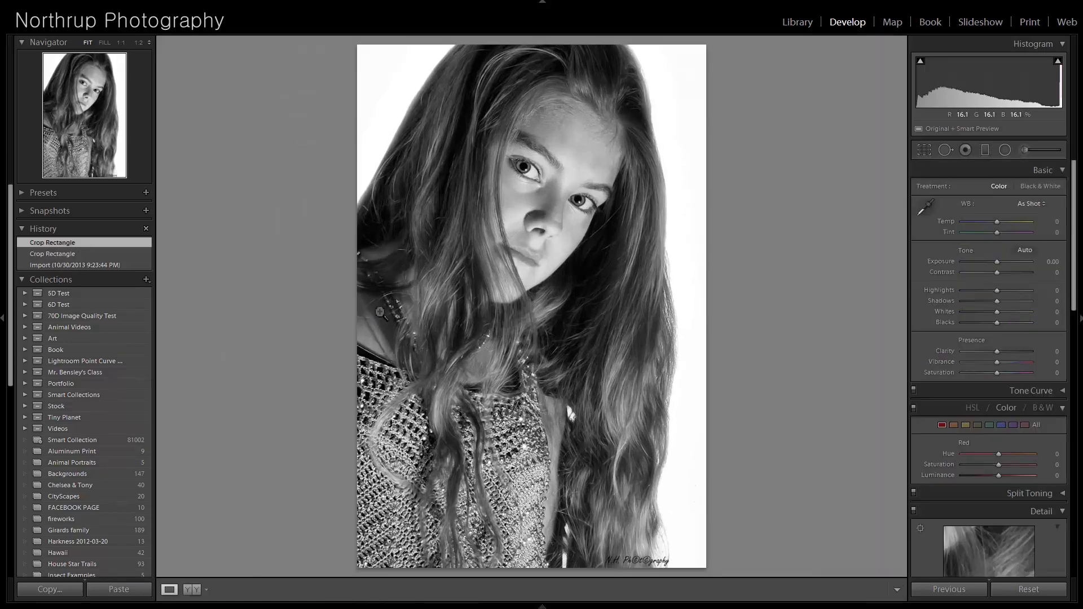
click(72, 264)
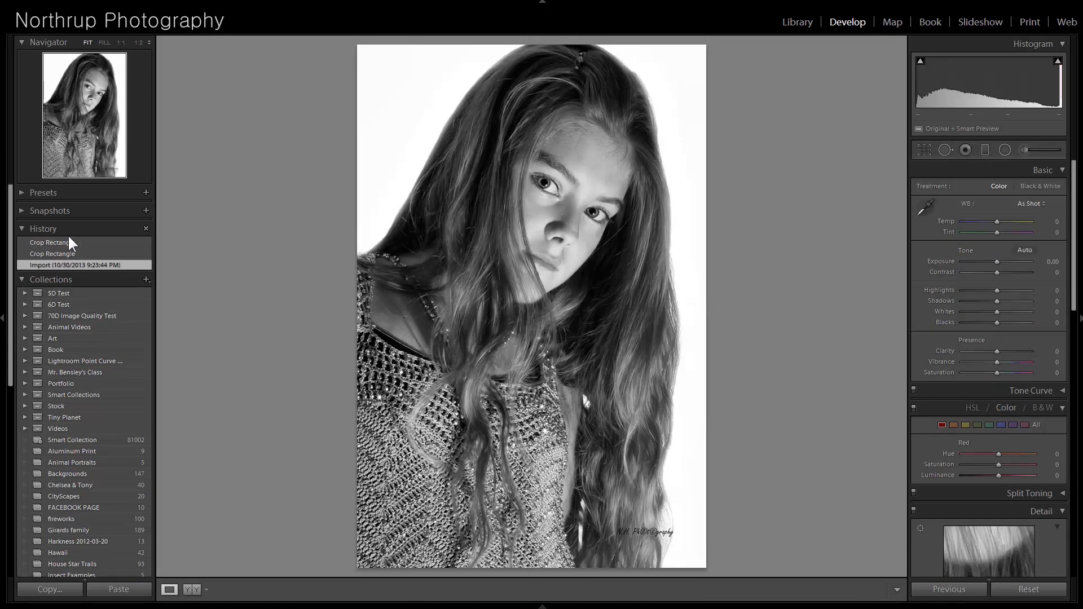
click(66, 243)
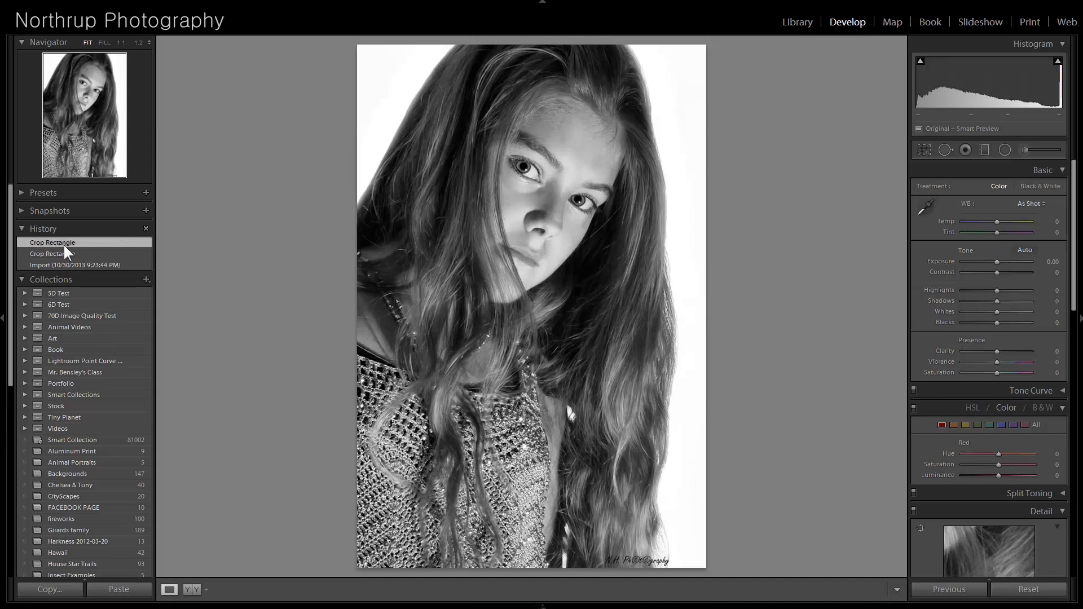